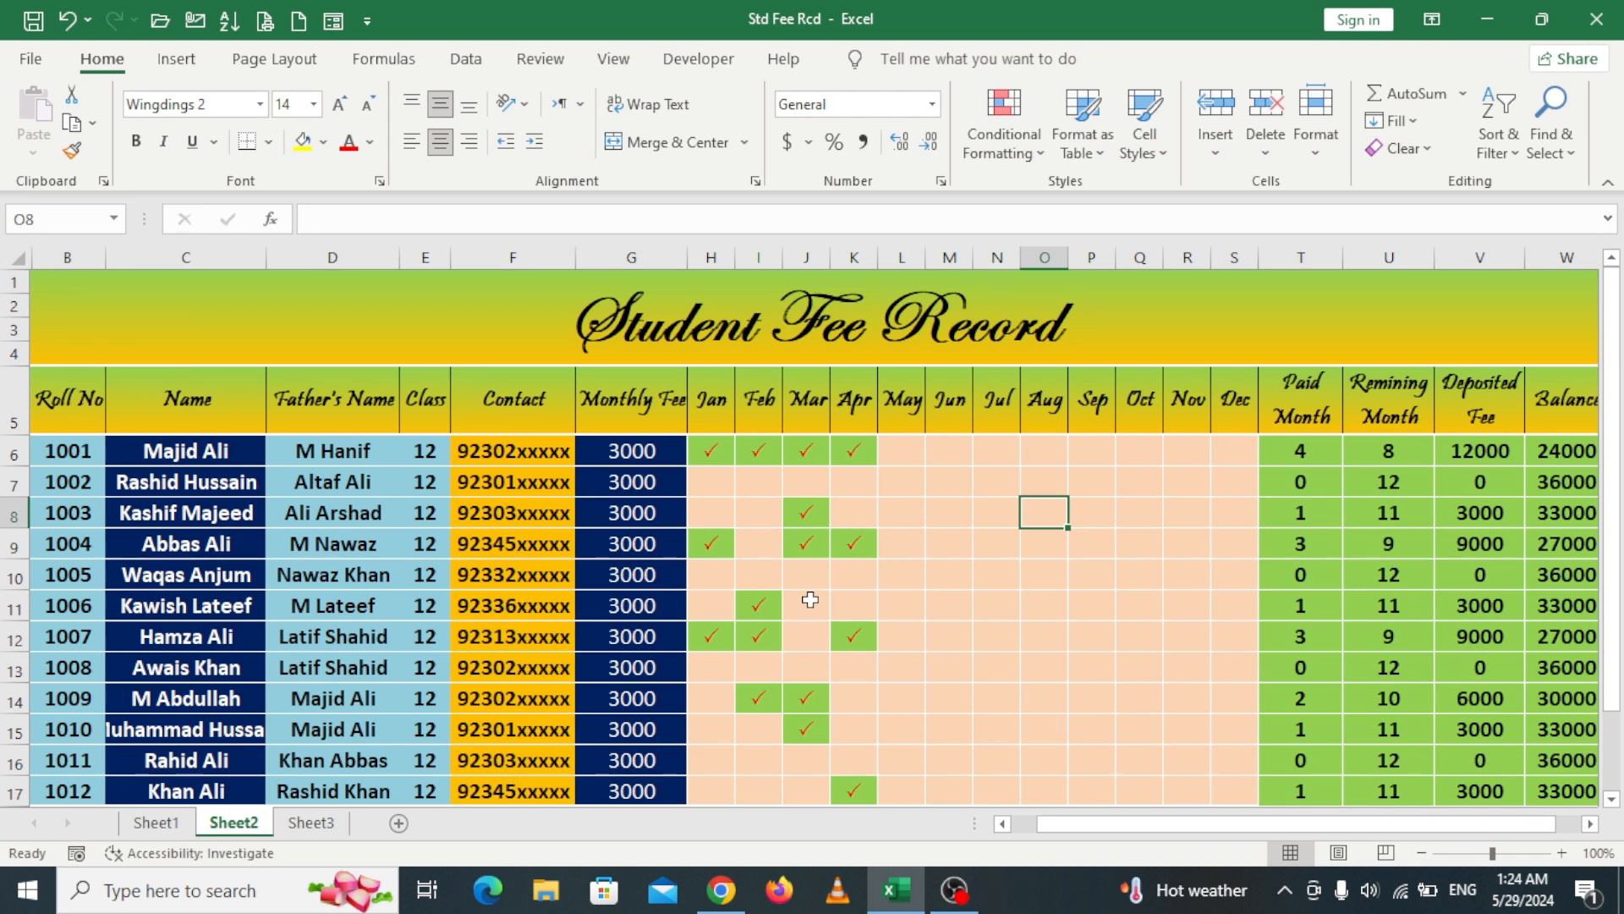
Step: Mark the May and June fees as paid with tick marks for the student in row 6
{"action": "left_click", "coordinate": [899, 453]}
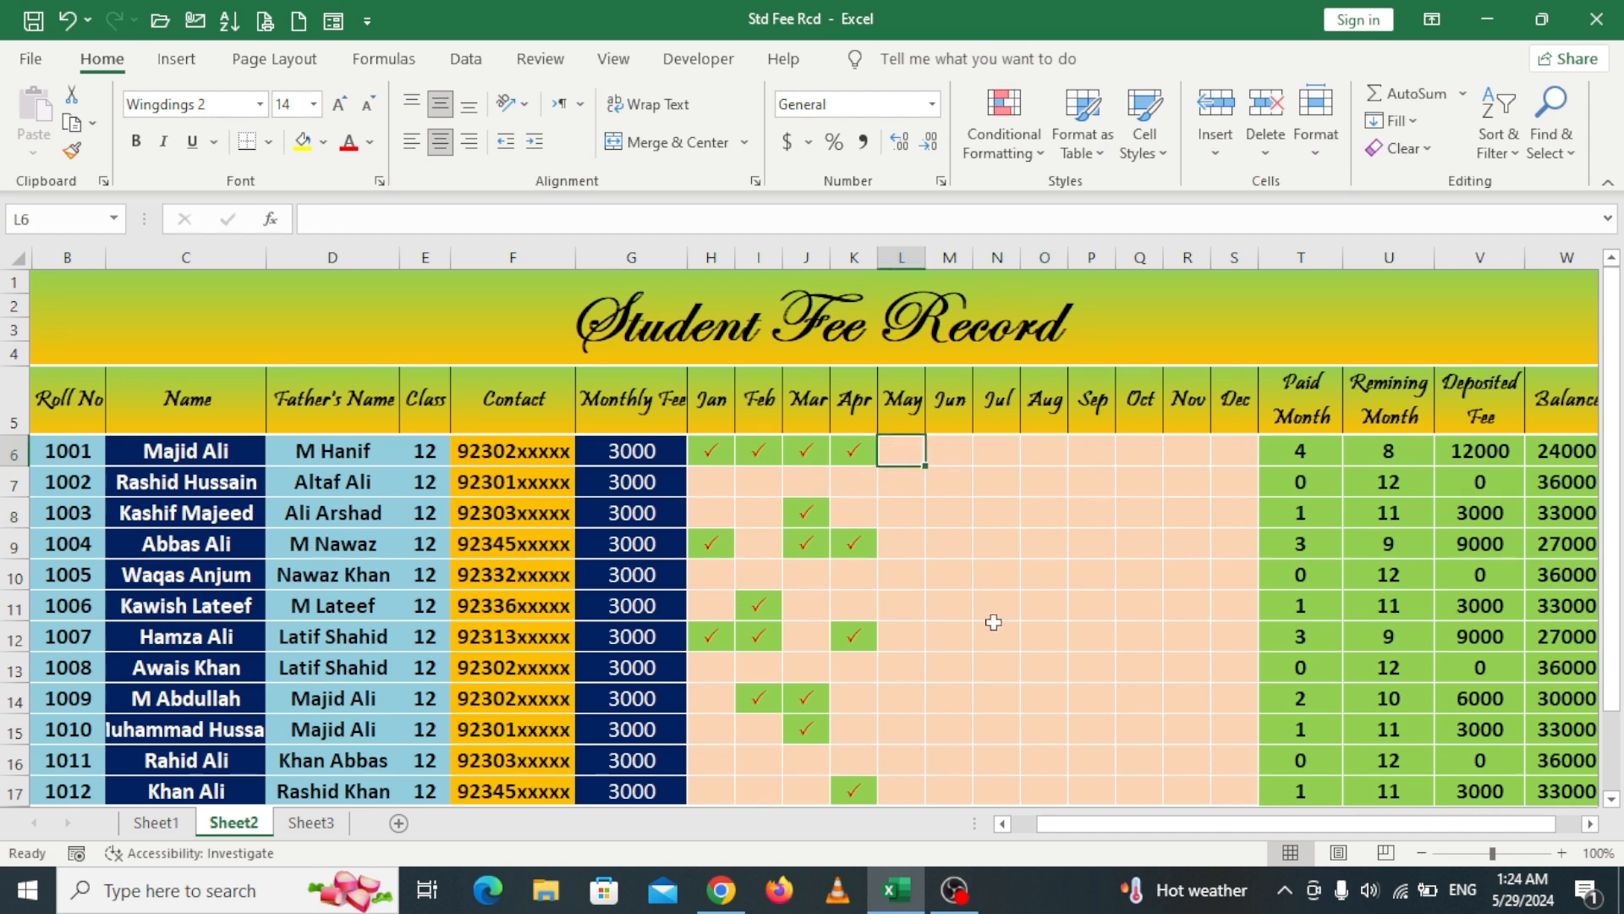
{"action": "type", "text": "P"}
{"action": "left_click", "coordinate": [999, 506]}
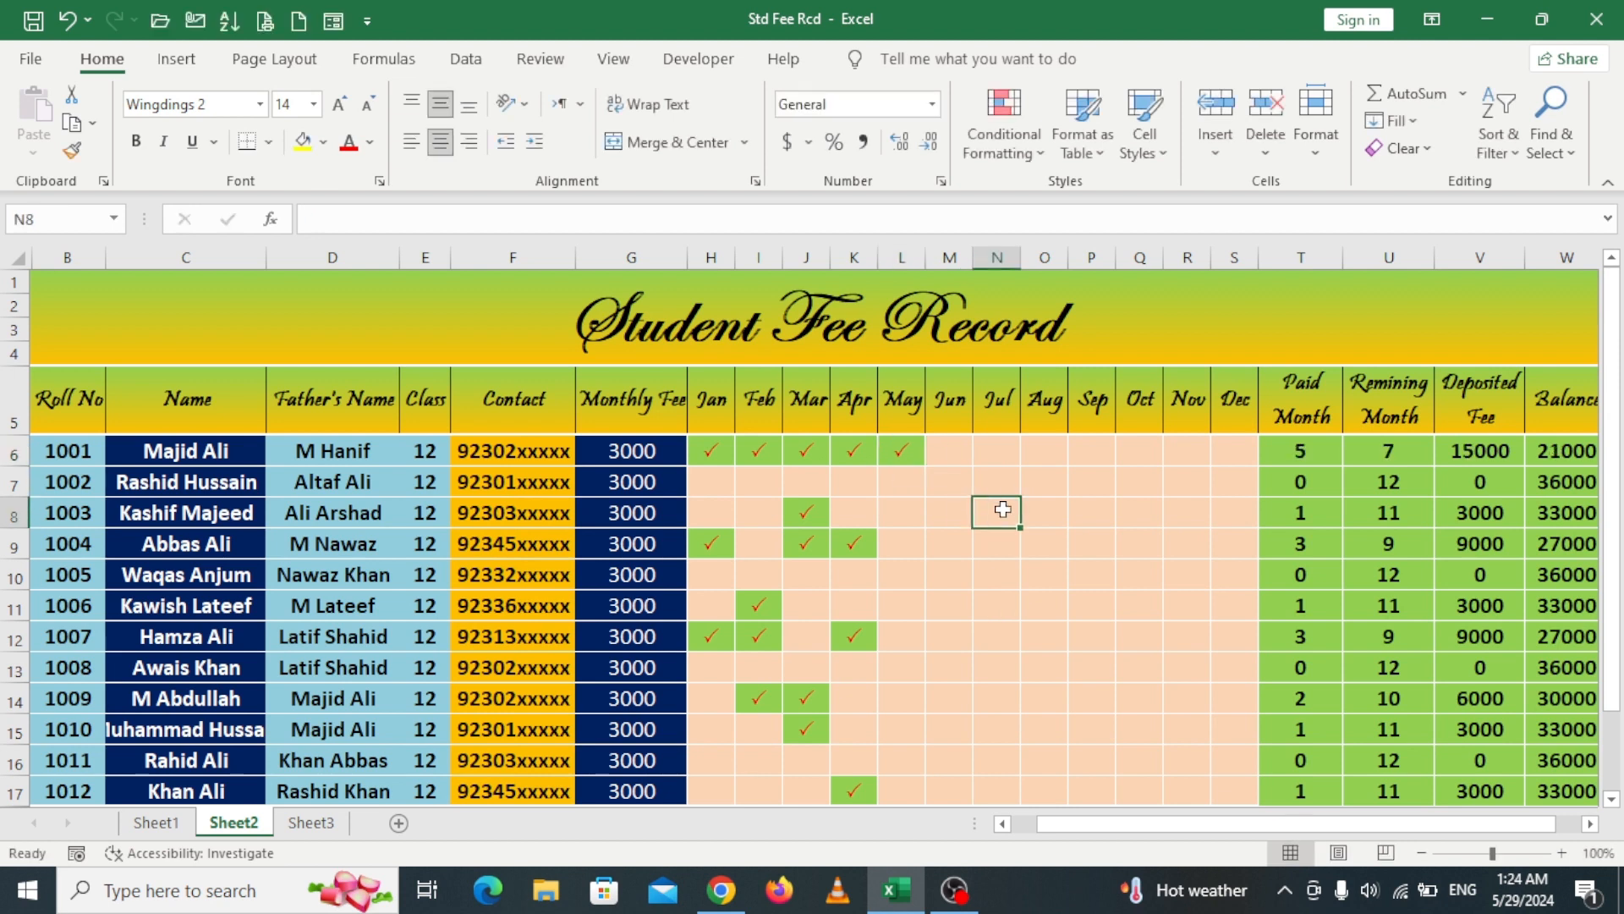
{"action": "left_click", "coordinate": [969, 562]}
{"action": "left_click", "coordinate": [945, 454]}
{"action": "type", "text": "P"}
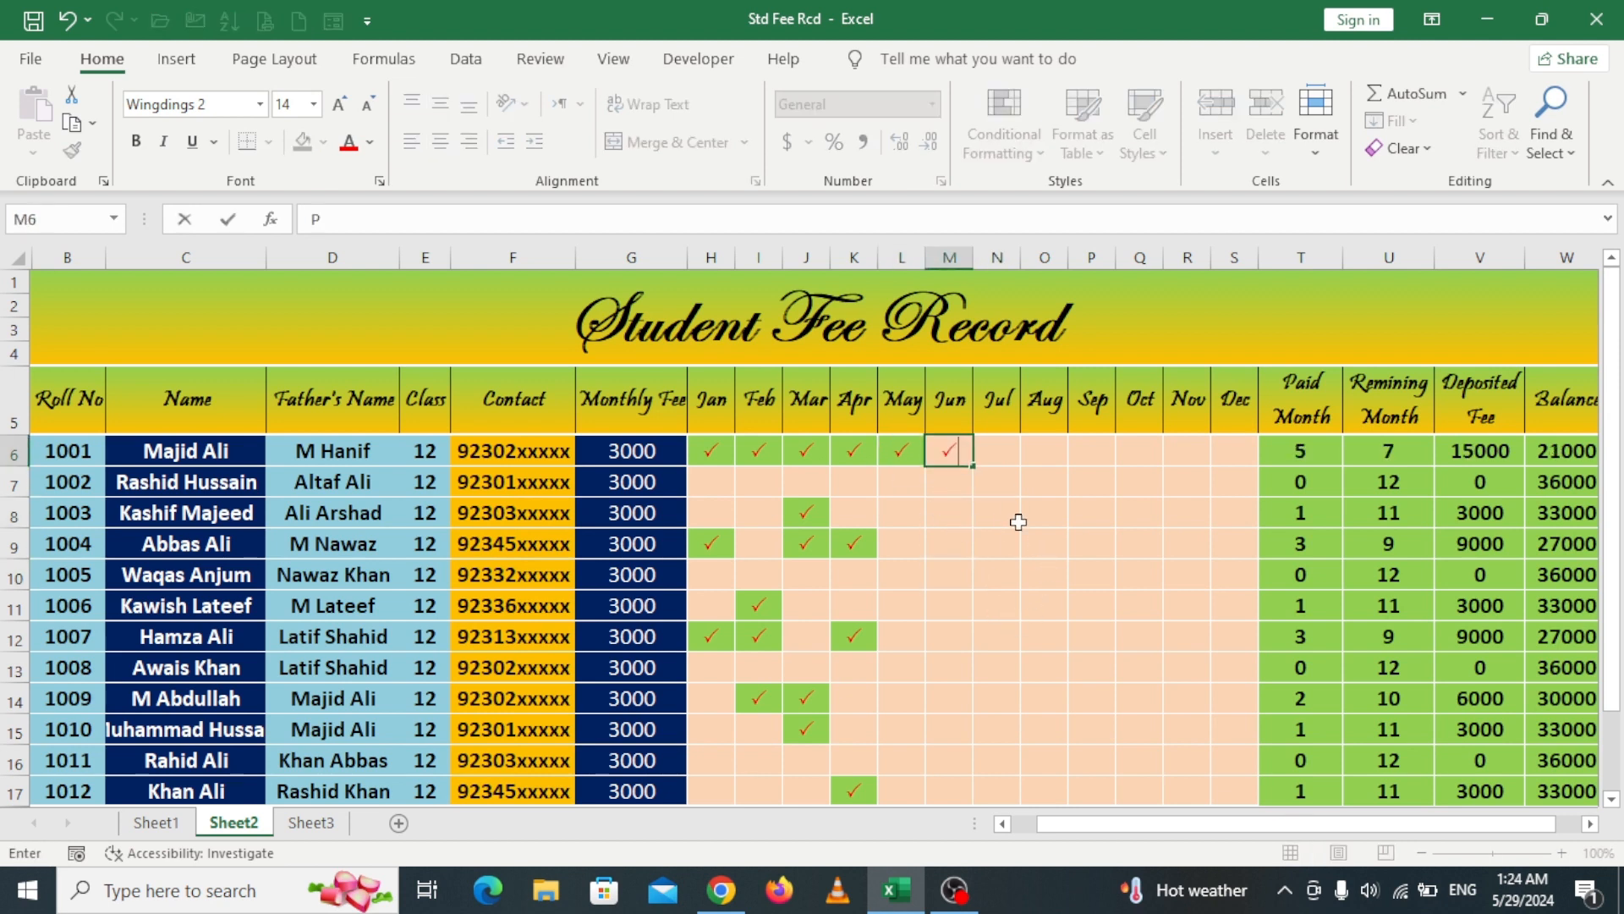
{"action": "key", "text": "Tab"}
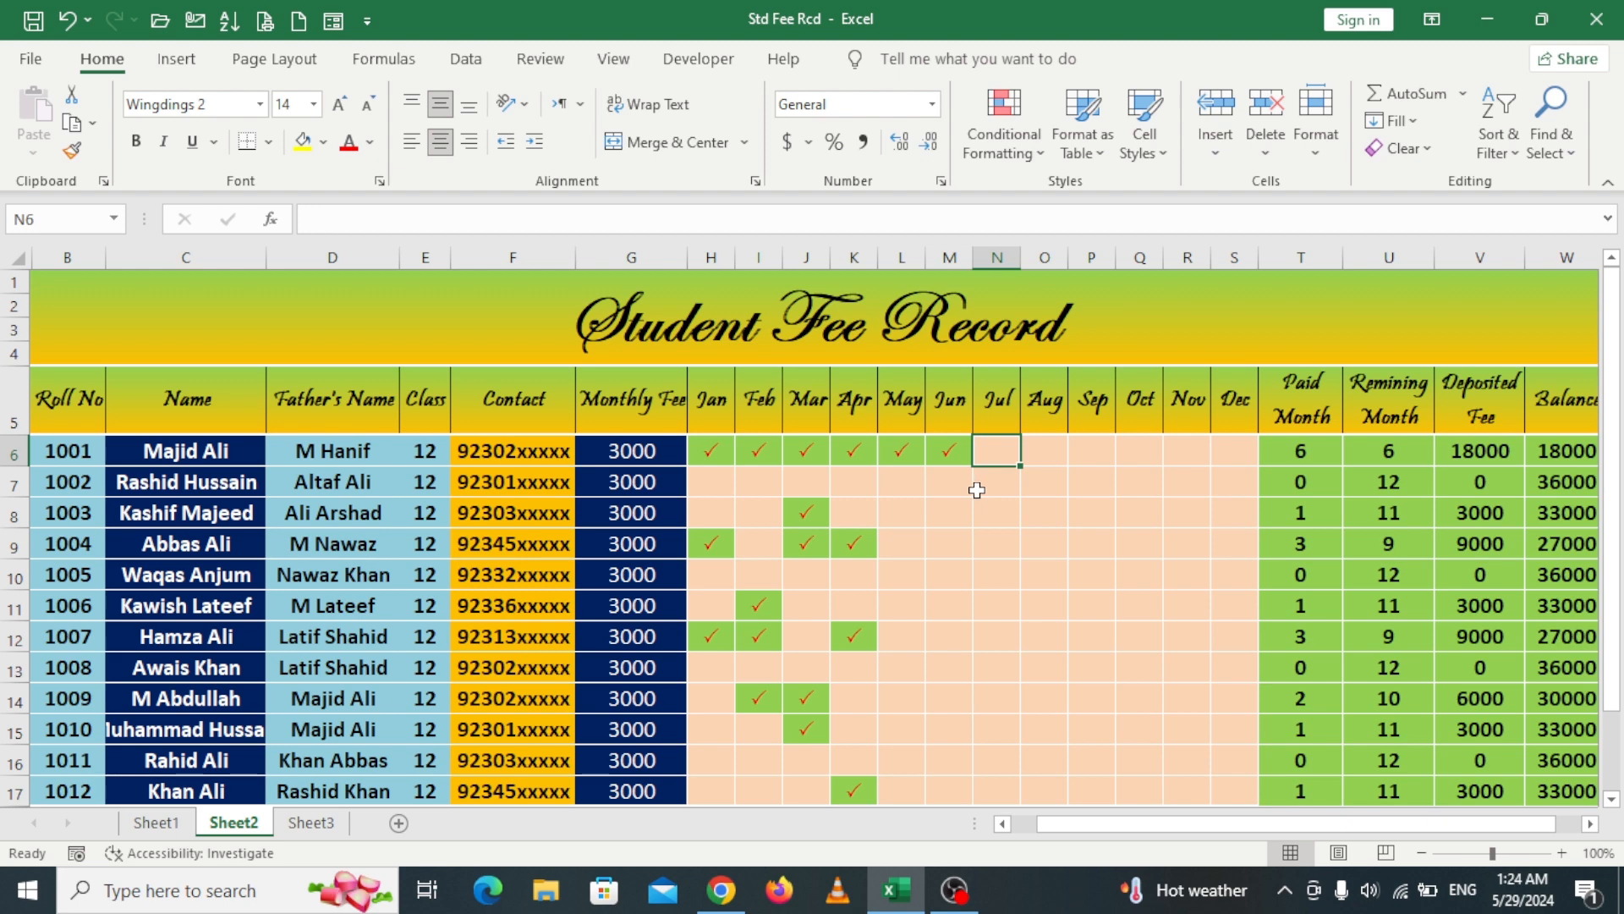
Step: Inspect the row 6 formulas for paid months, remaining months, deposited fee and balance
{"action": "left_click_drag", "start_coordinate": [1303, 451], "coordinate": [1536, 794]}
{"action": "left_click", "coordinate": [1187, 637]}
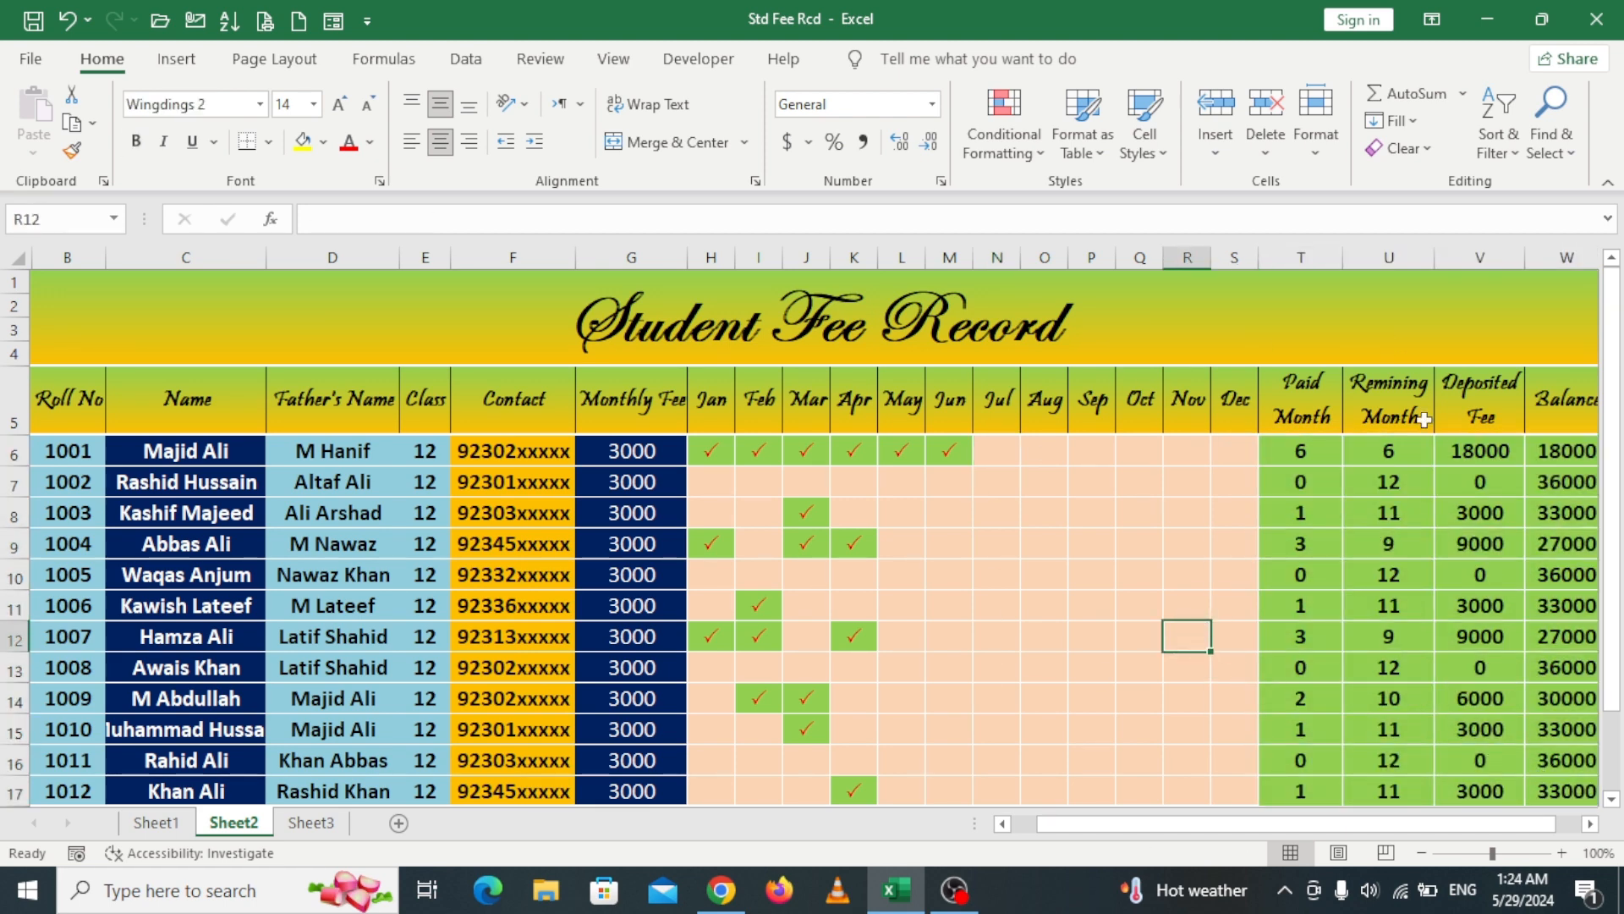
{"action": "left_click", "coordinate": [1306, 457]}
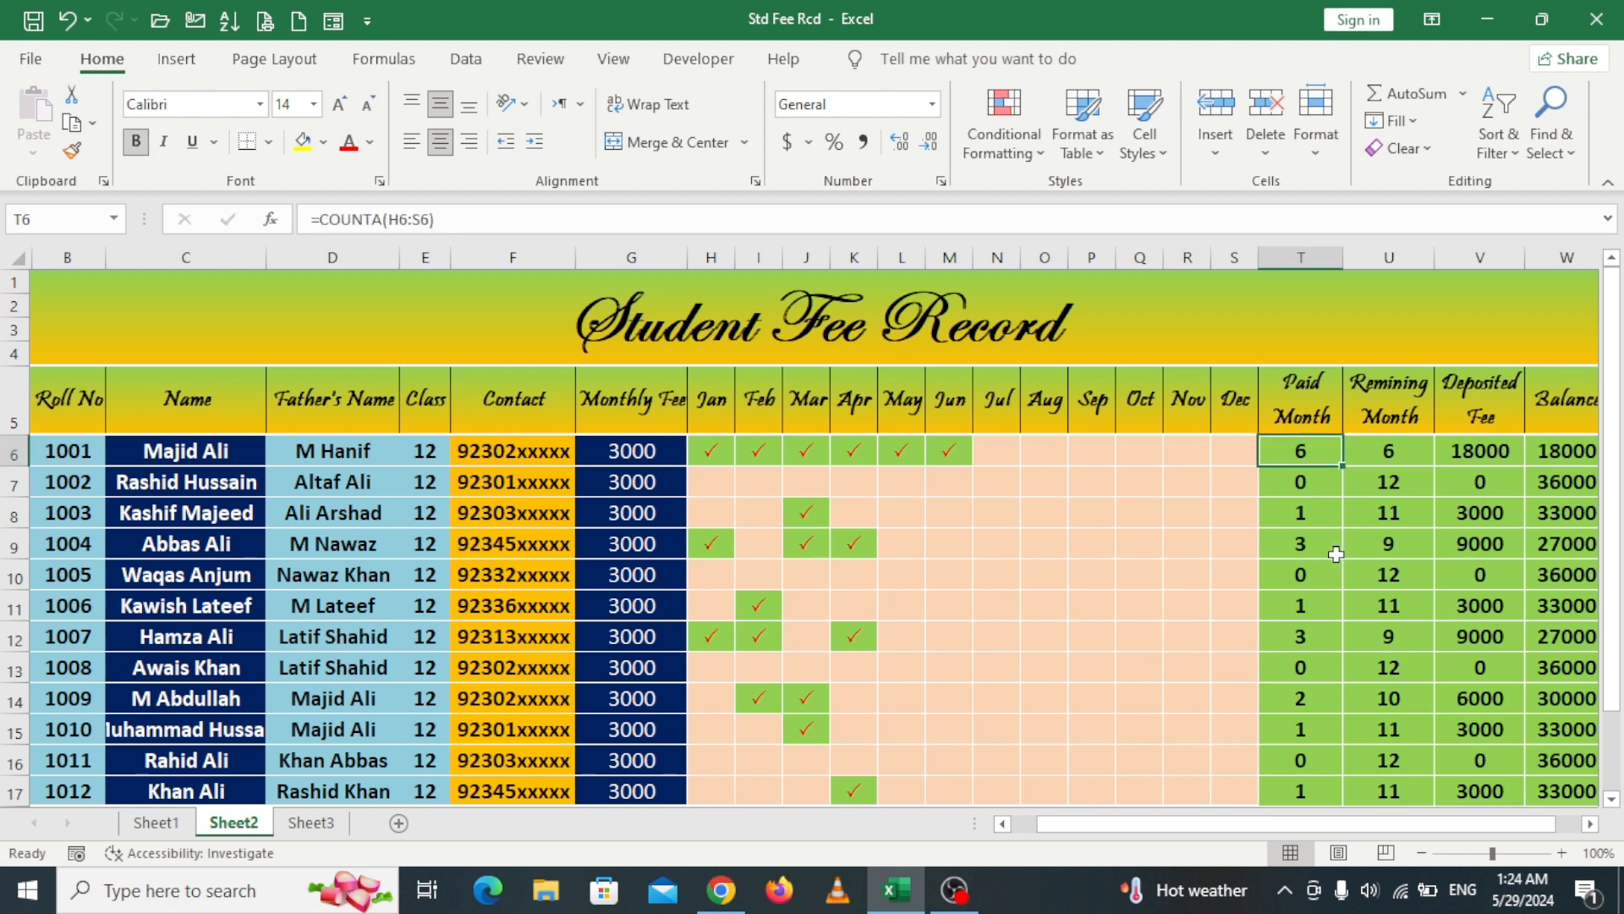
{"action": "left_click", "coordinate": [1405, 467]}
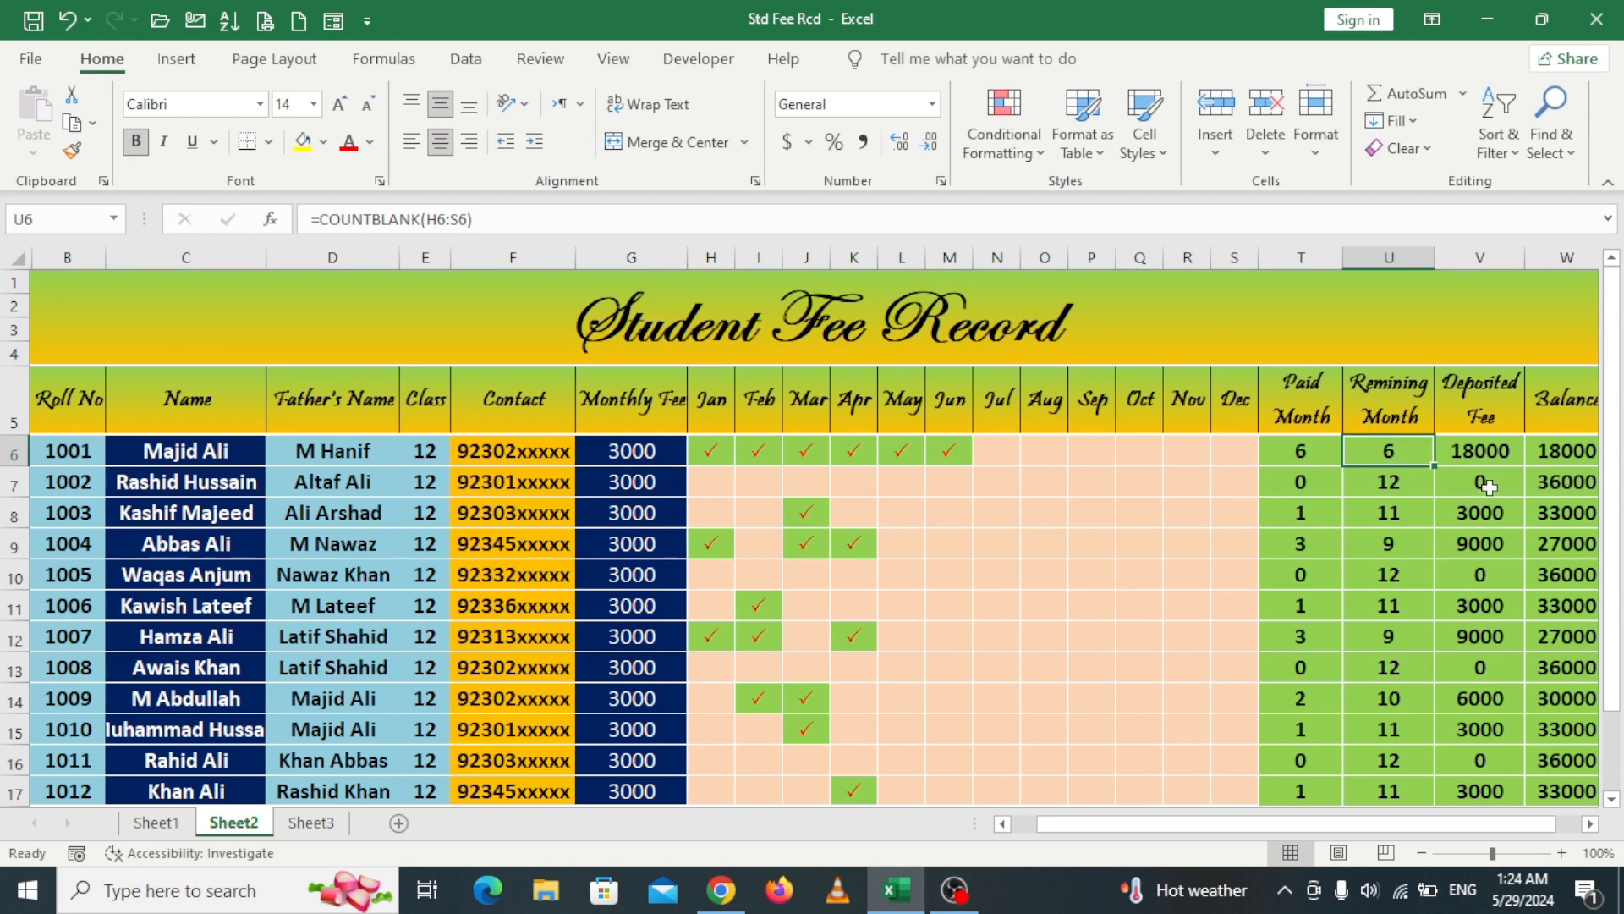
{"action": "left_click", "coordinate": [1493, 457]}
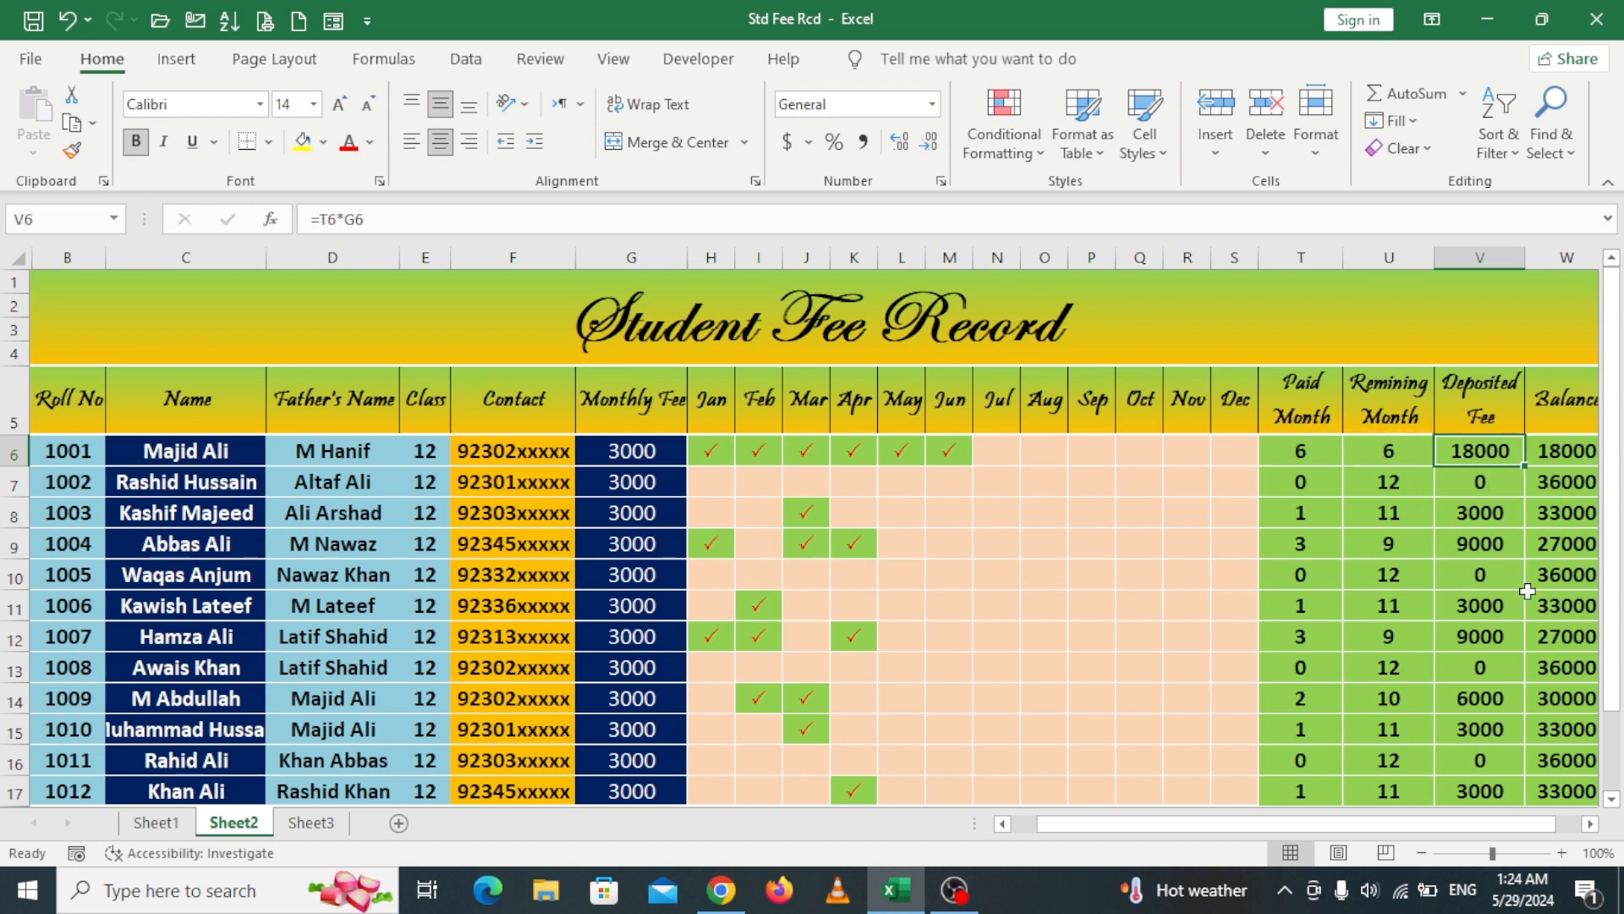
{"action": "left_click", "coordinate": [1563, 451]}
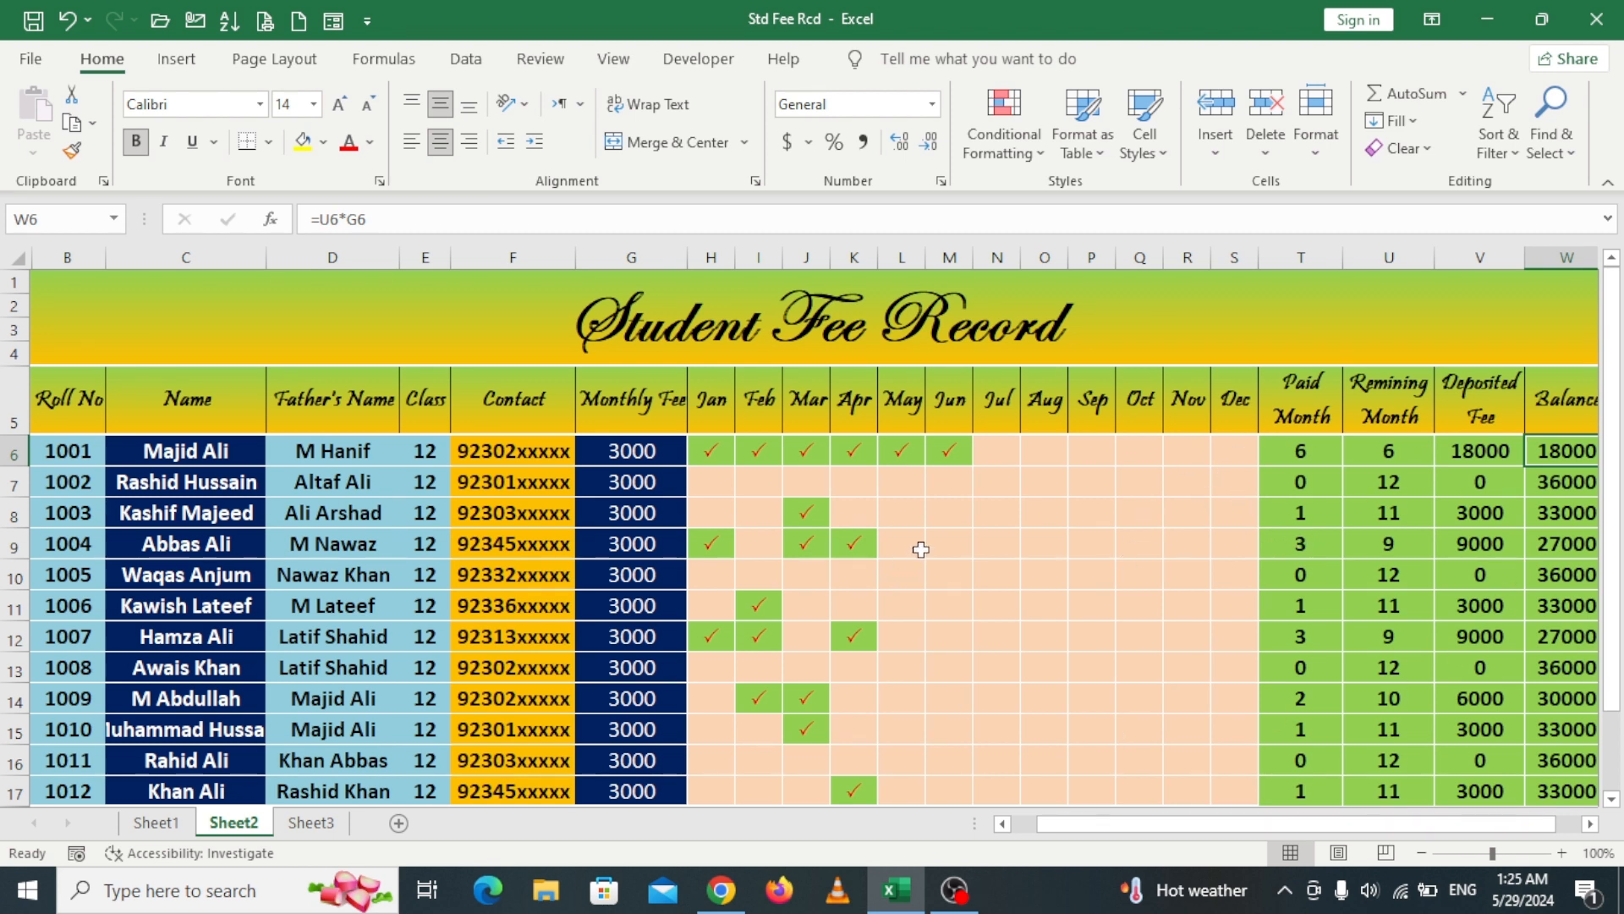
Step: Add paid tick marks in the Jul column for the students in rows 7, 9 and 10
{"action": "left_click", "coordinate": [947, 513]}
{"action": "left_click", "coordinate": [998, 489]}
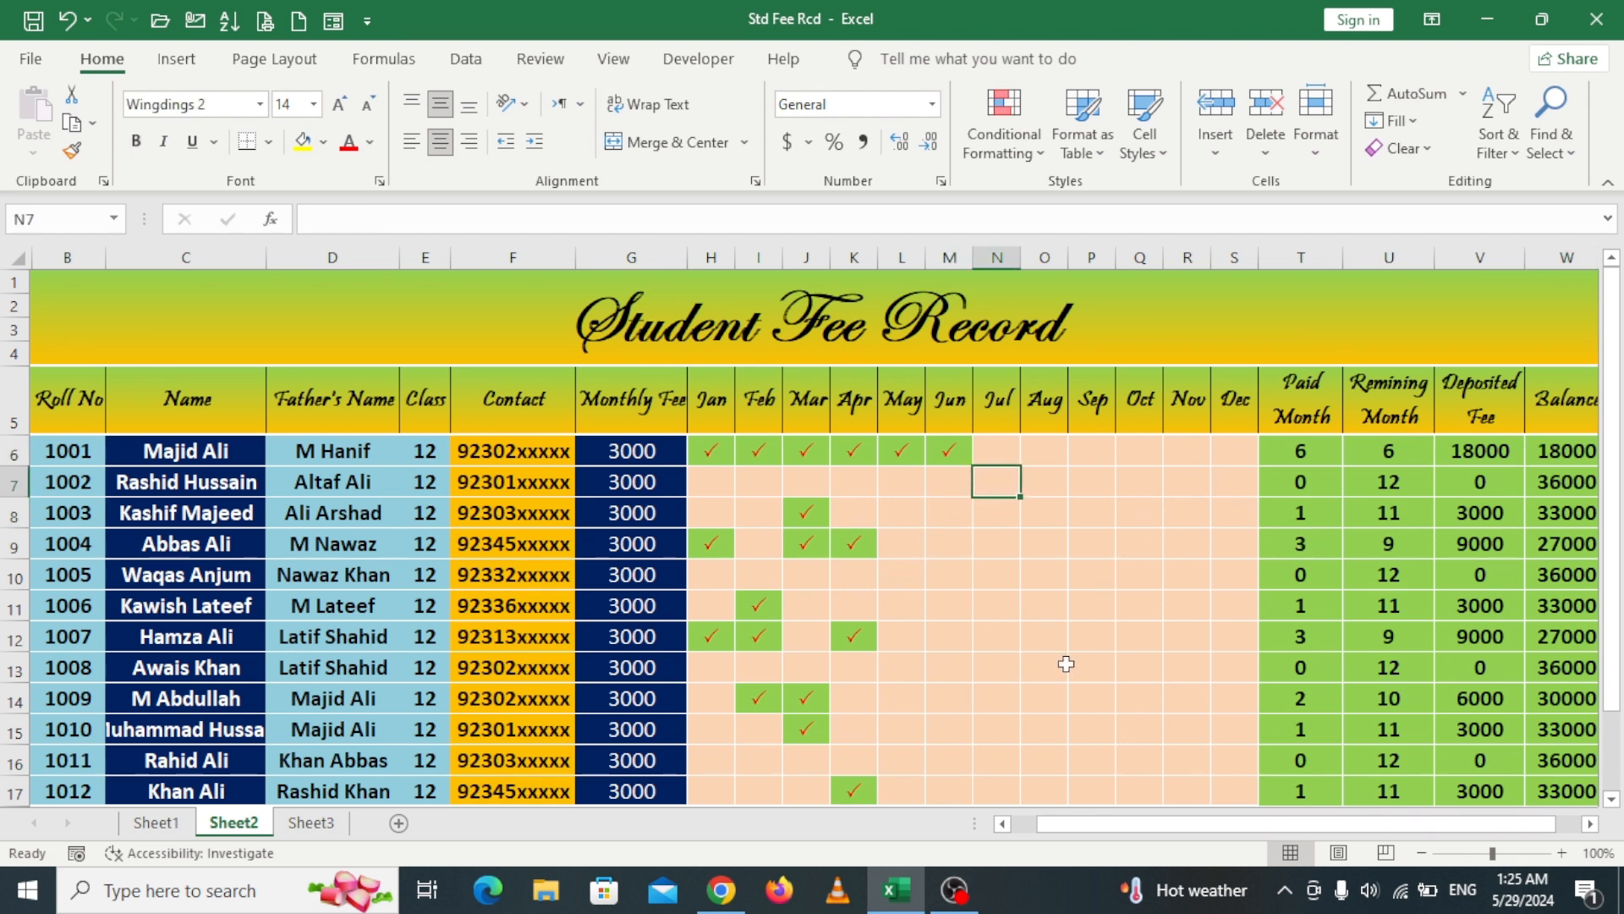
{"action": "type", "text": "P"}
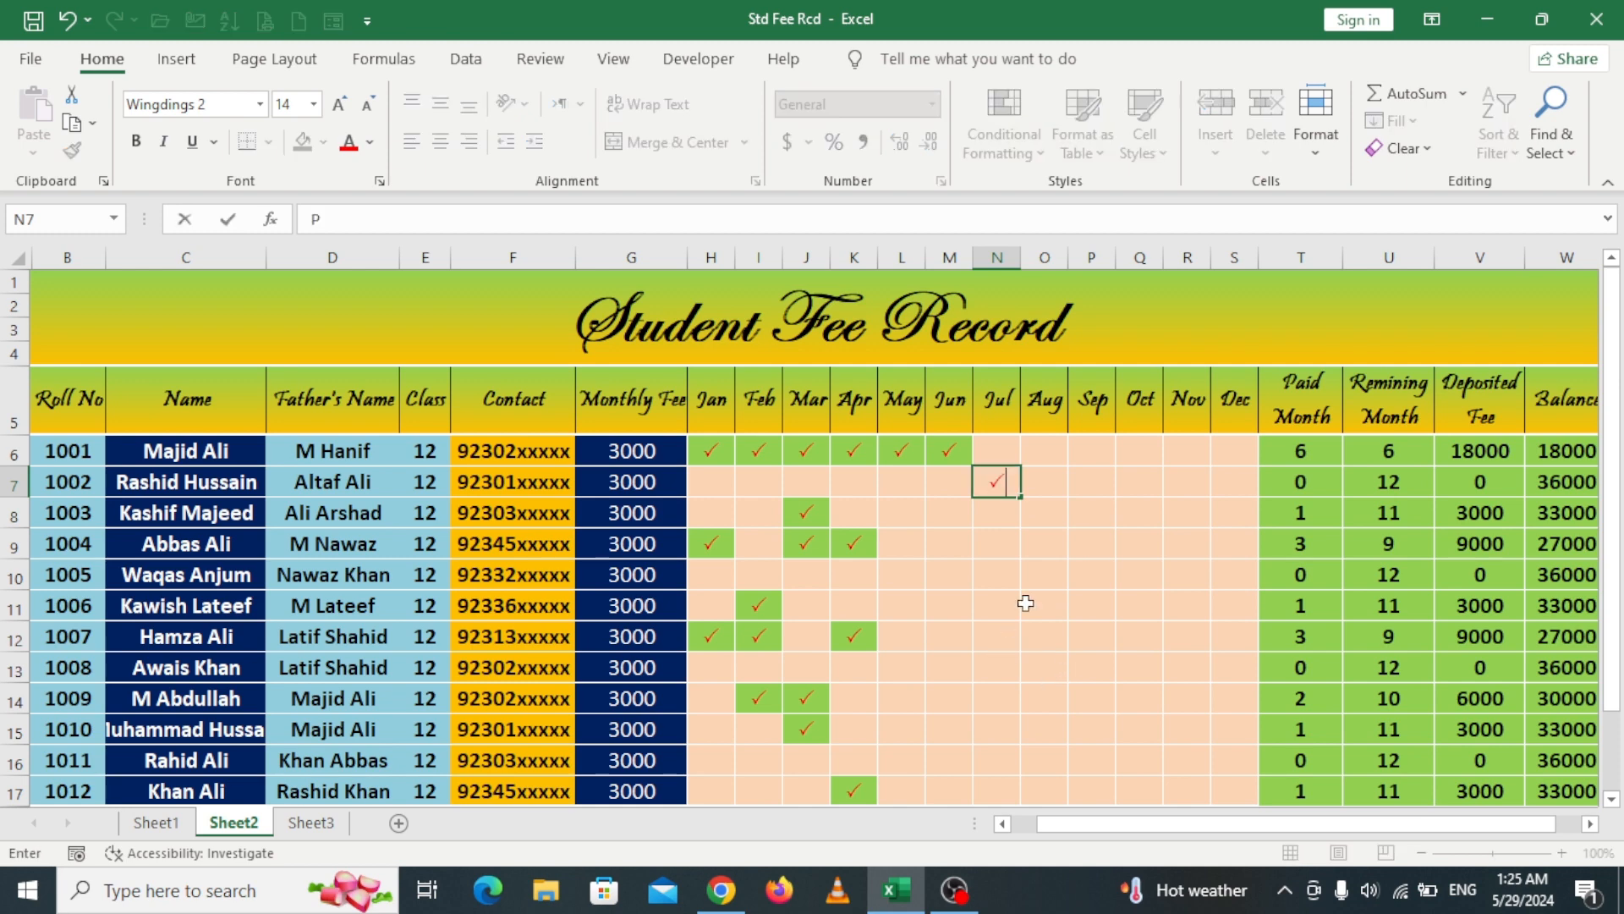
{"action": "left_click", "coordinate": [1040, 569]}
{"action": "left_click", "coordinate": [993, 550]}
{"action": "type", "text": "P"}
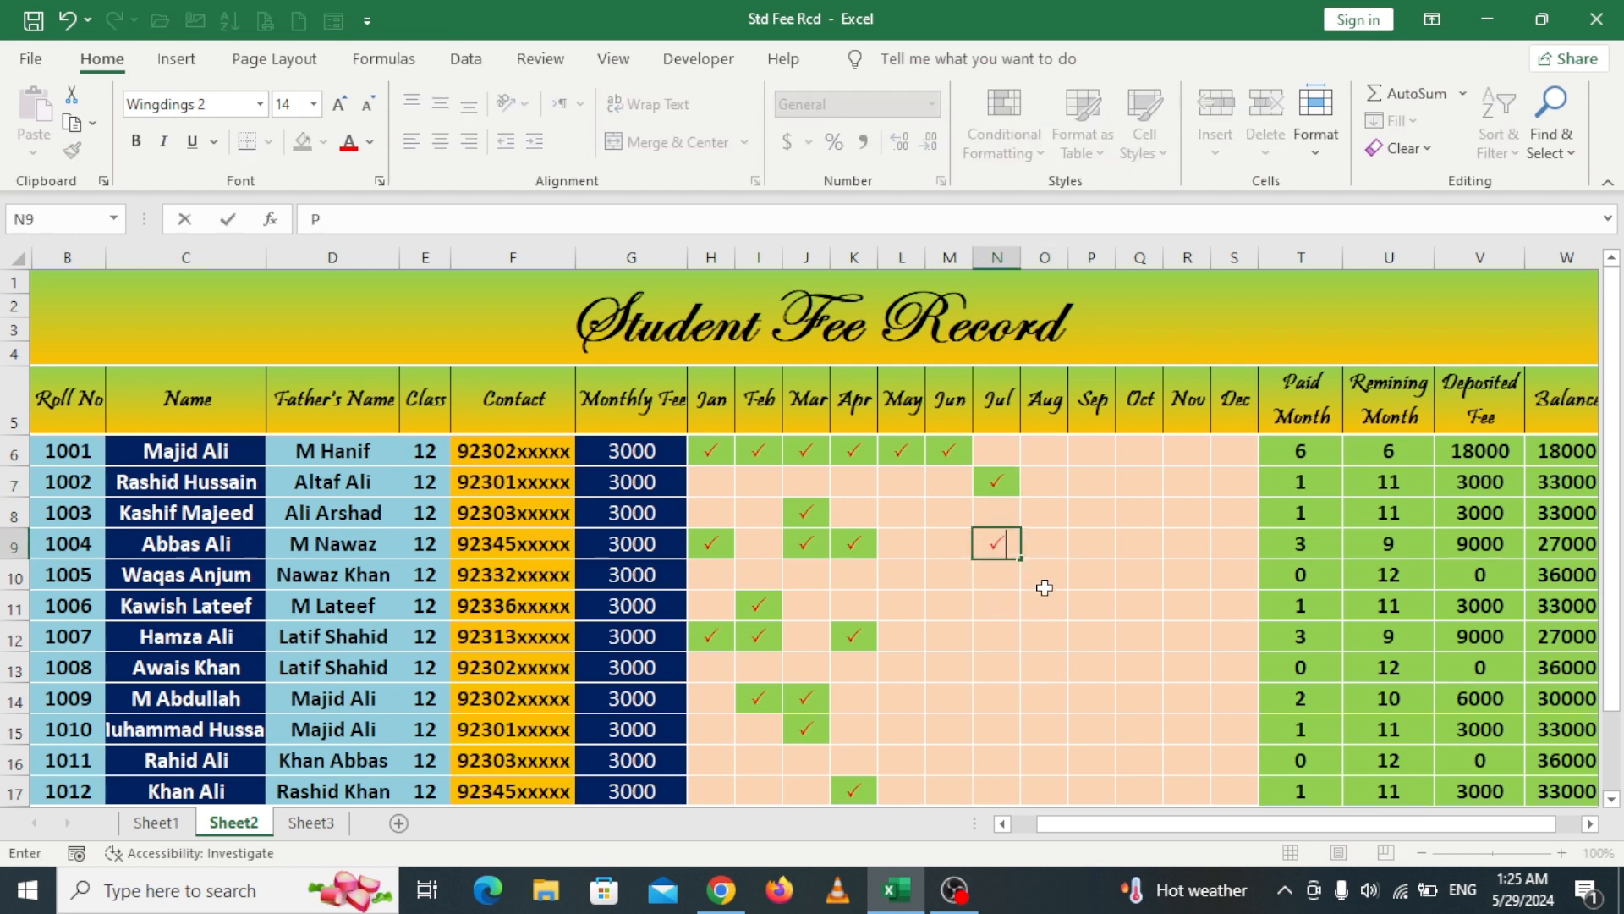
{"action": "left_click", "coordinate": [1130, 569]}
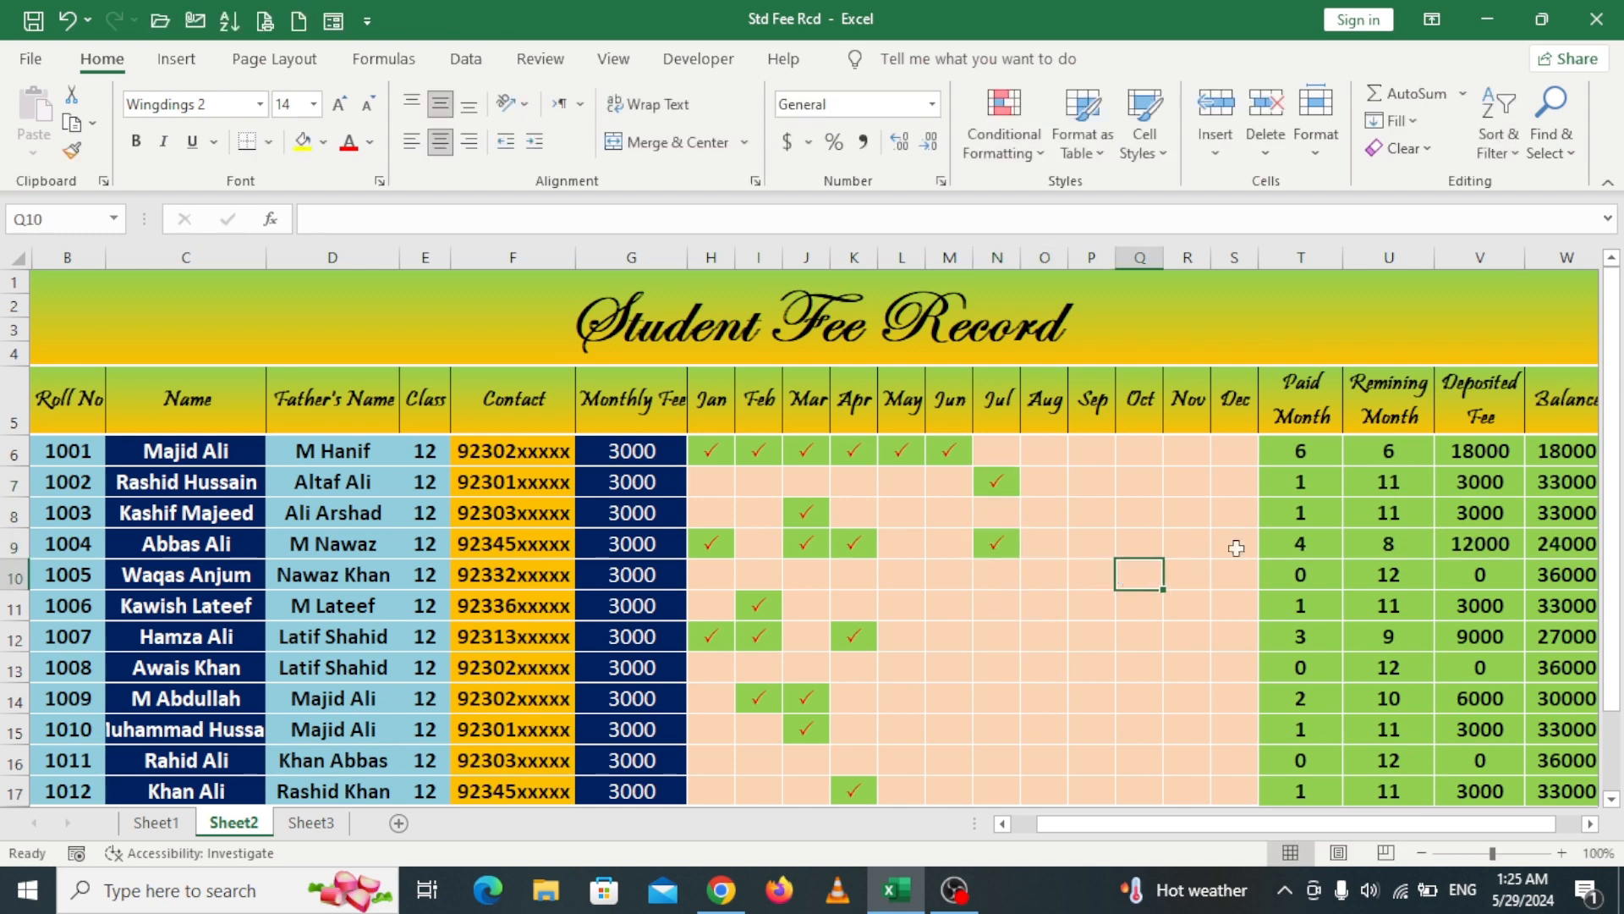
{"action": "left_click", "coordinate": [1010, 571]}
{"action": "type", "text": "P"}
{"action": "left_click", "coordinate": [1011, 614]}
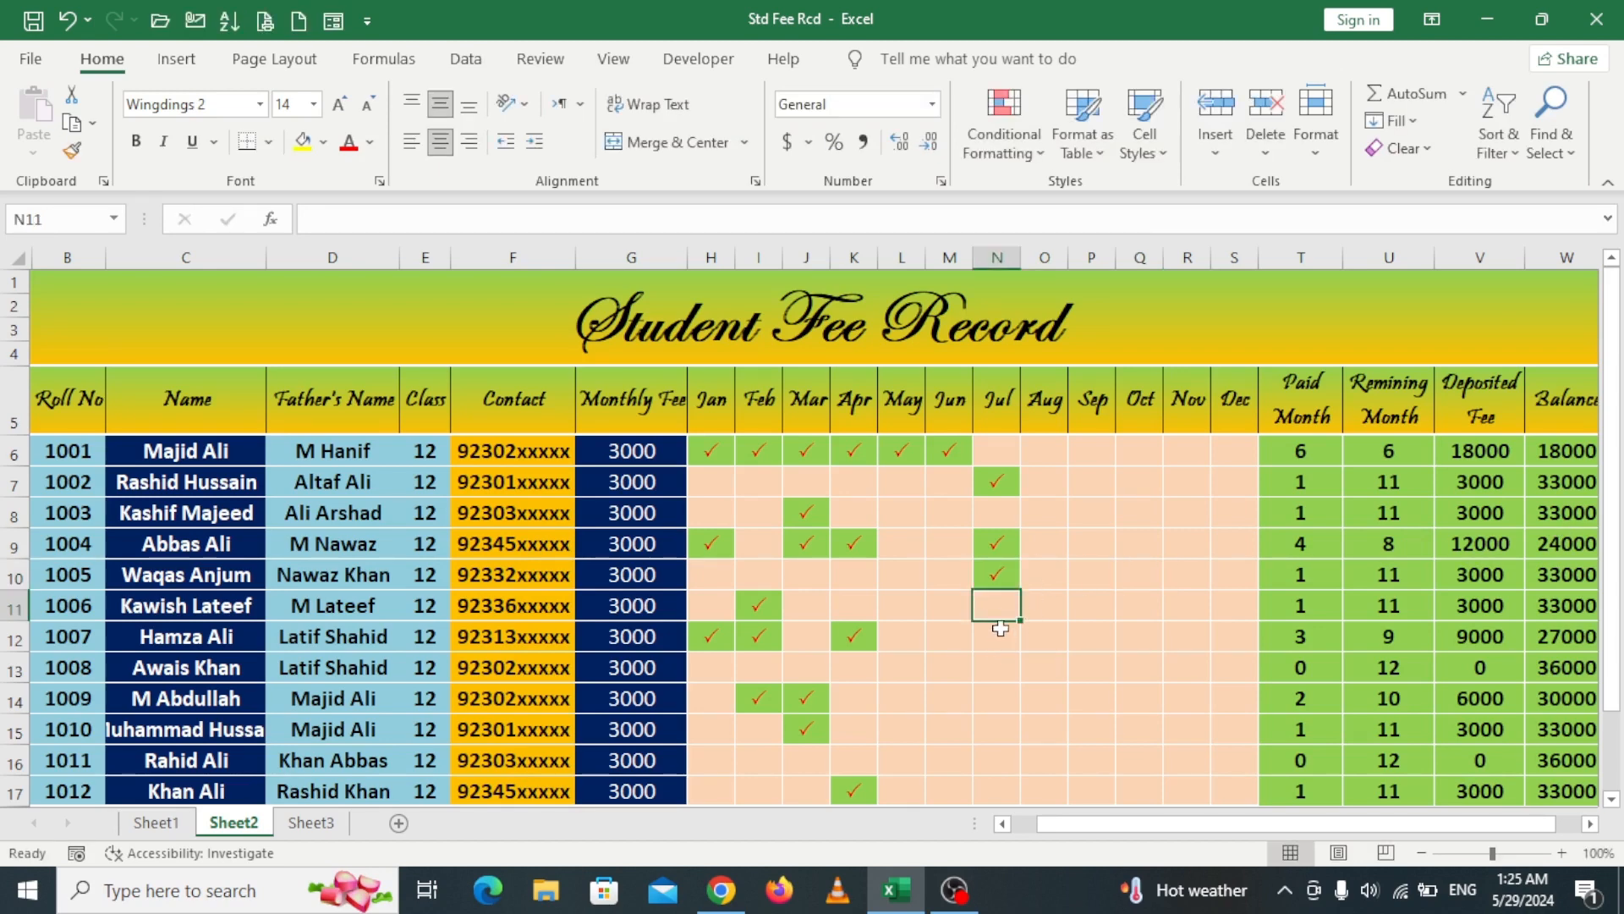
Step: Add paid tick marks in the Jul column for the students in rows 12, 13 and 14
{"action": "left_click", "coordinate": [1003, 643]}
{"action": "type", "text": "P"}
{"action": "left_click", "coordinate": [995, 663]}
{"action": "type", "text": "P"}
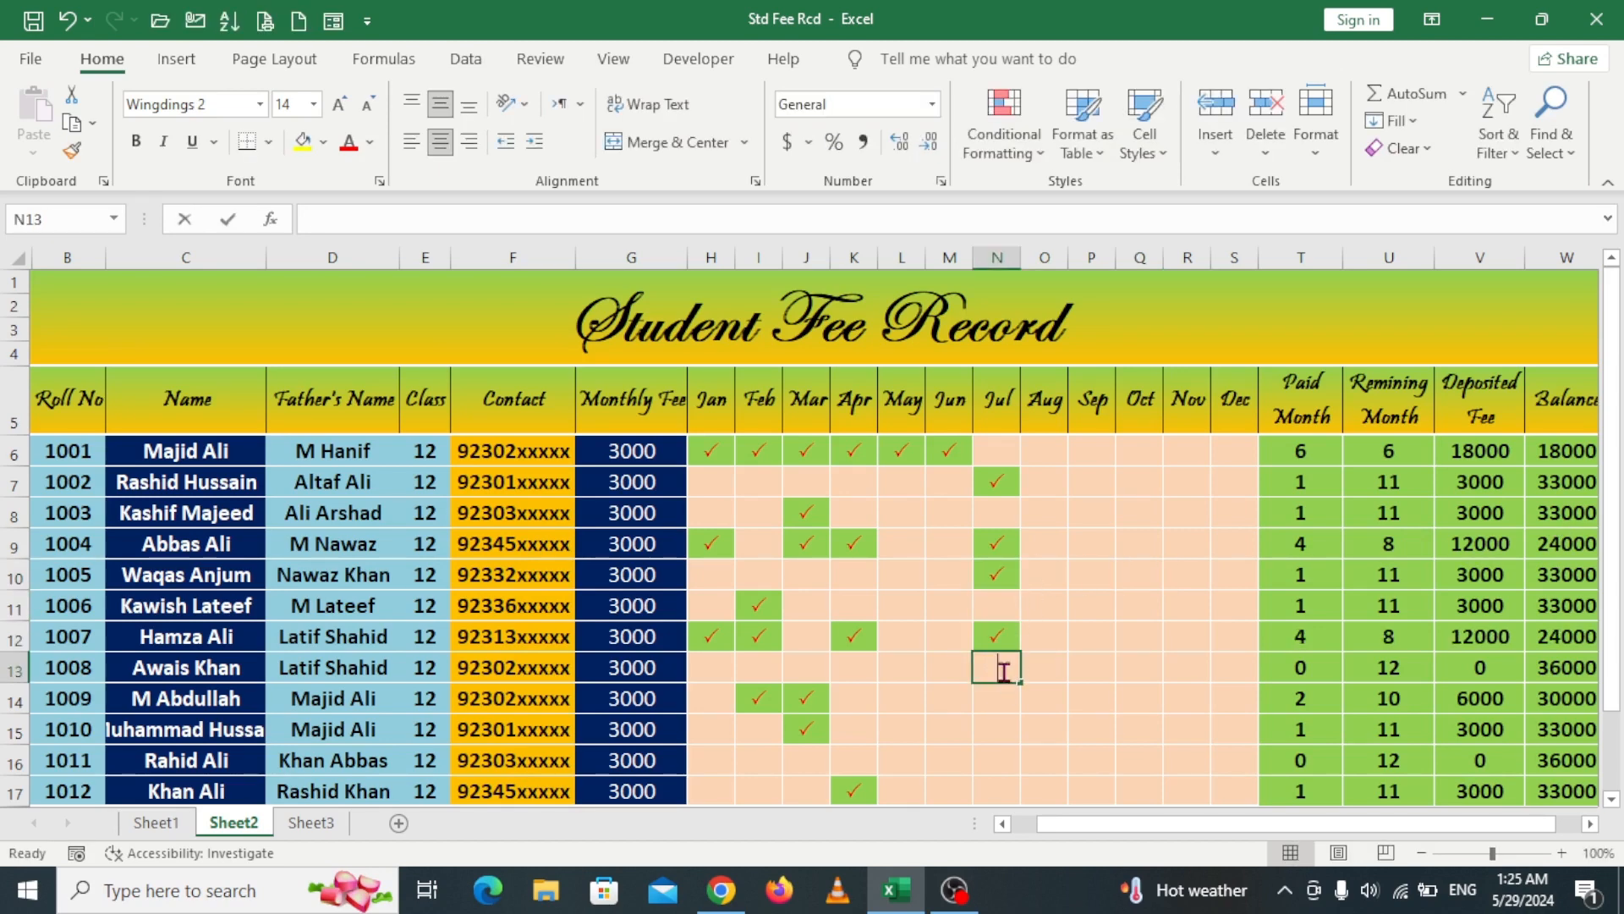
{"action": "left_click", "coordinate": [996, 689]}
{"action": "type", "text": "P"}
{"action": "left_click", "coordinate": [1086, 690]}
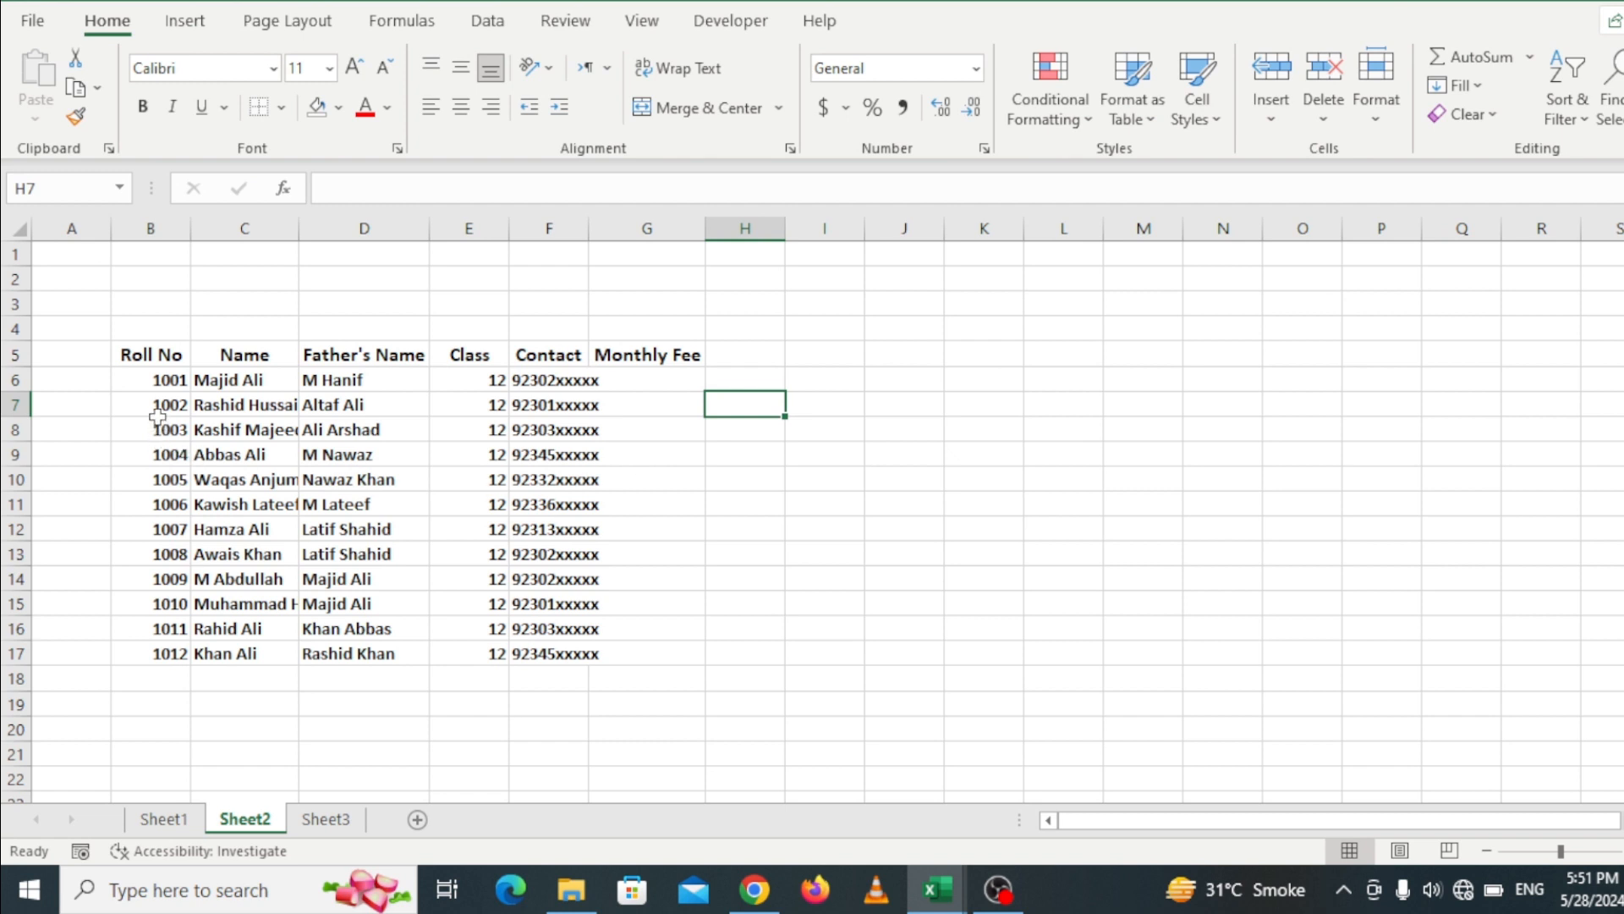
Step: Review the unformatted student table column by column, from Roll No through Monthly Fee
{"action": "left_click_drag", "start_coordinate": [153, 359], "coordinate": [649, 652]}
{"action": "left_click", "coordinate": [808, 602]}
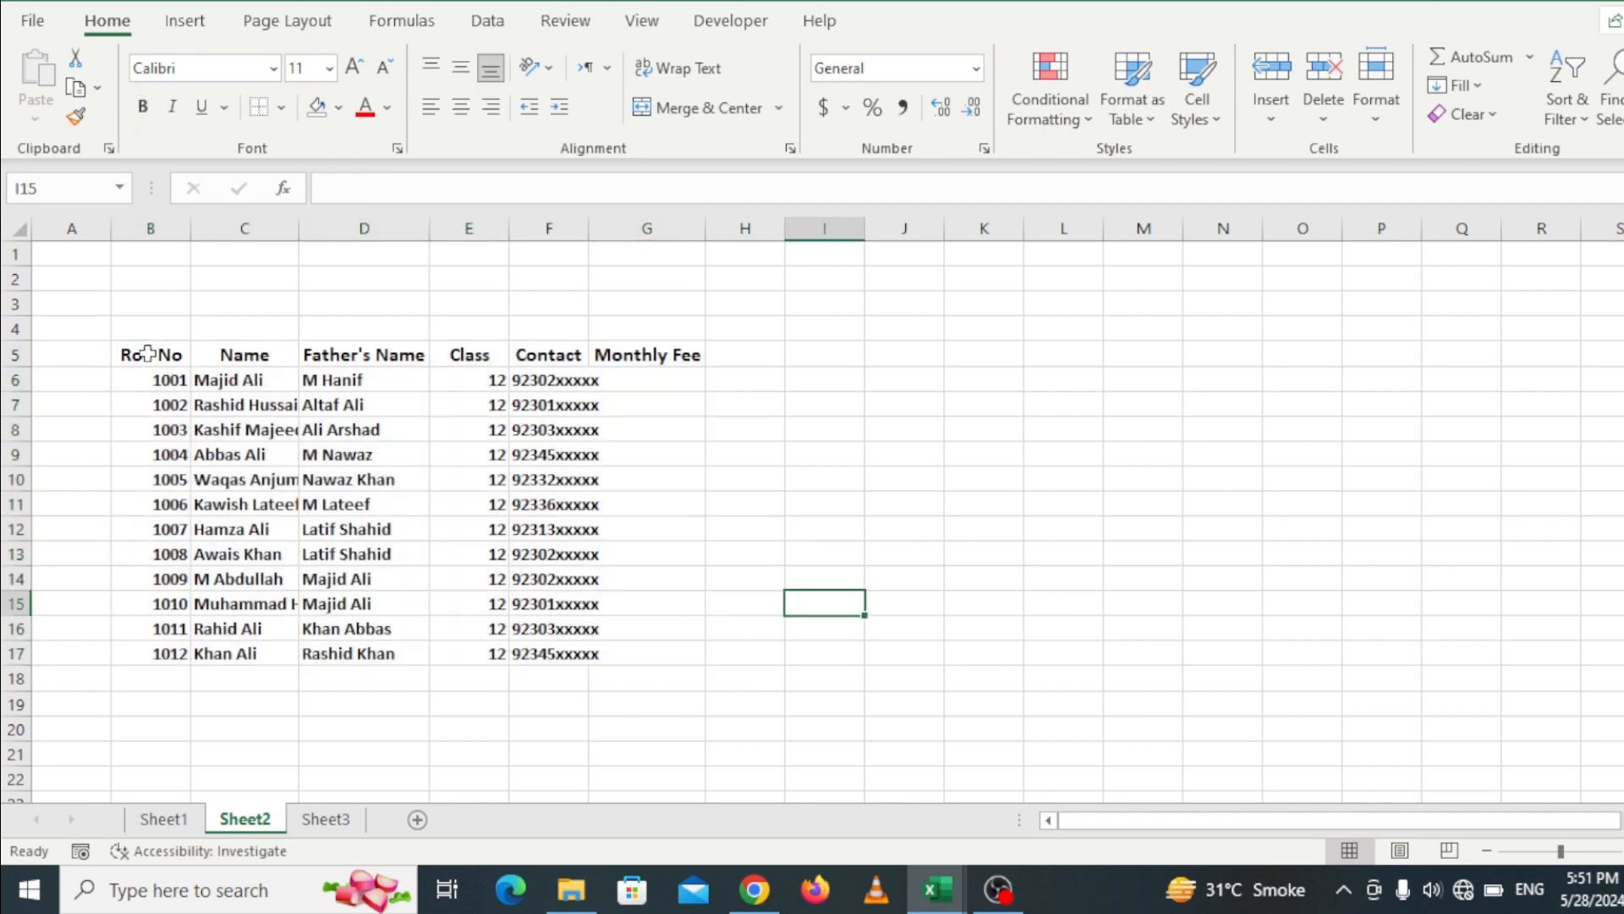
{"action": "left_click_drag", "start_coordinate": [148, 354], "coordinate": [158, 671]}
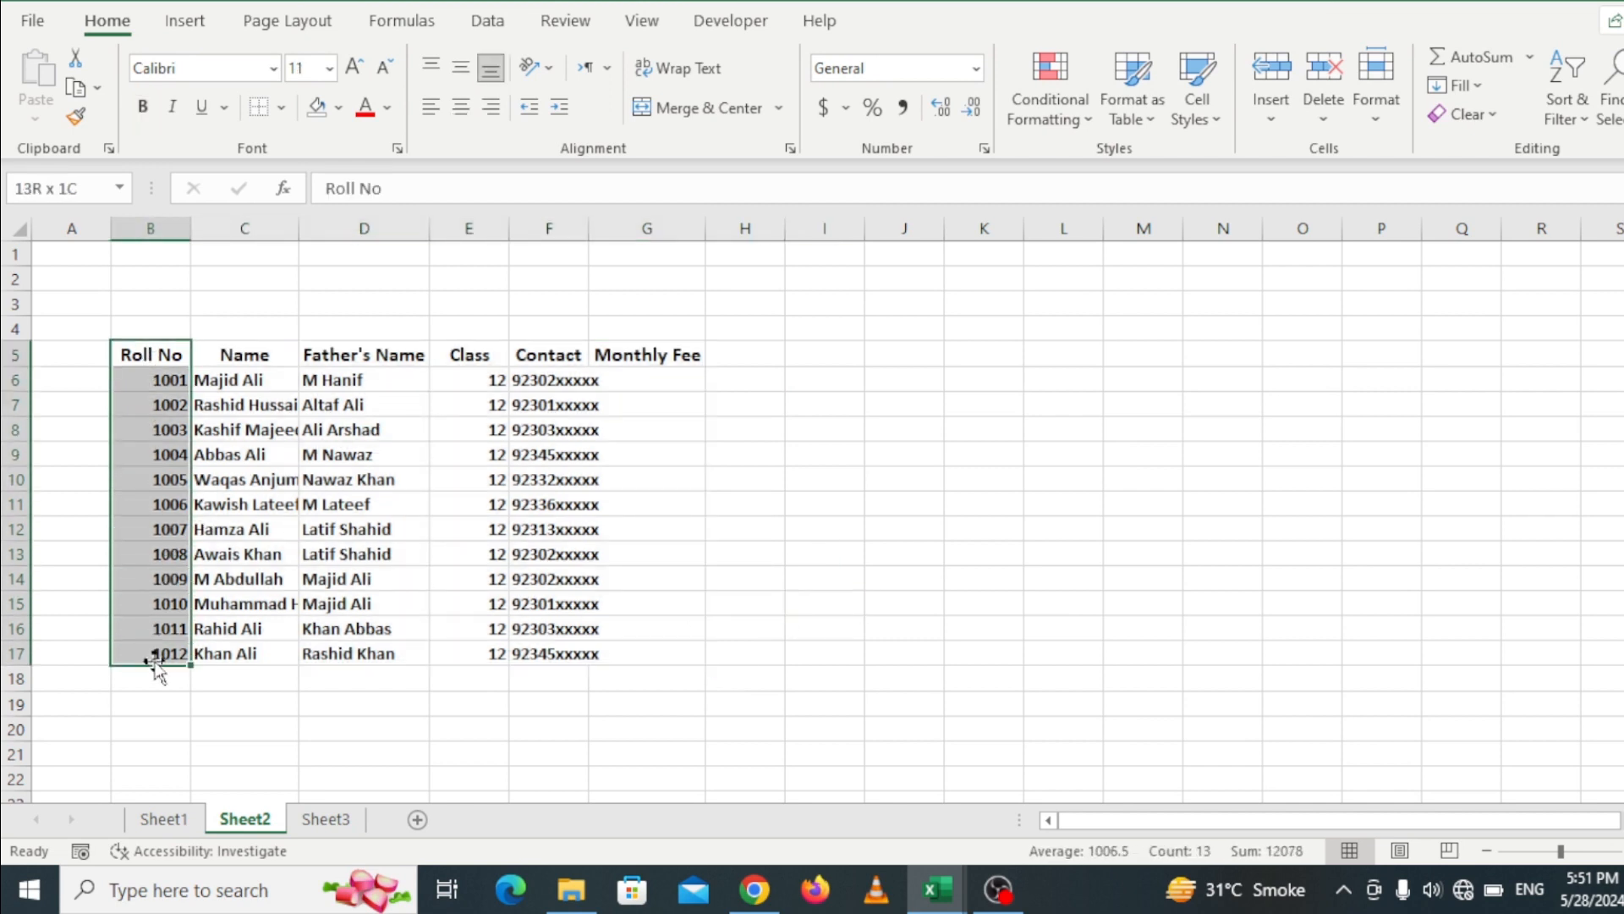
{"action": "left_click_drag", "start_coordinate": [237, 355], "coordinate": [242, 655]}
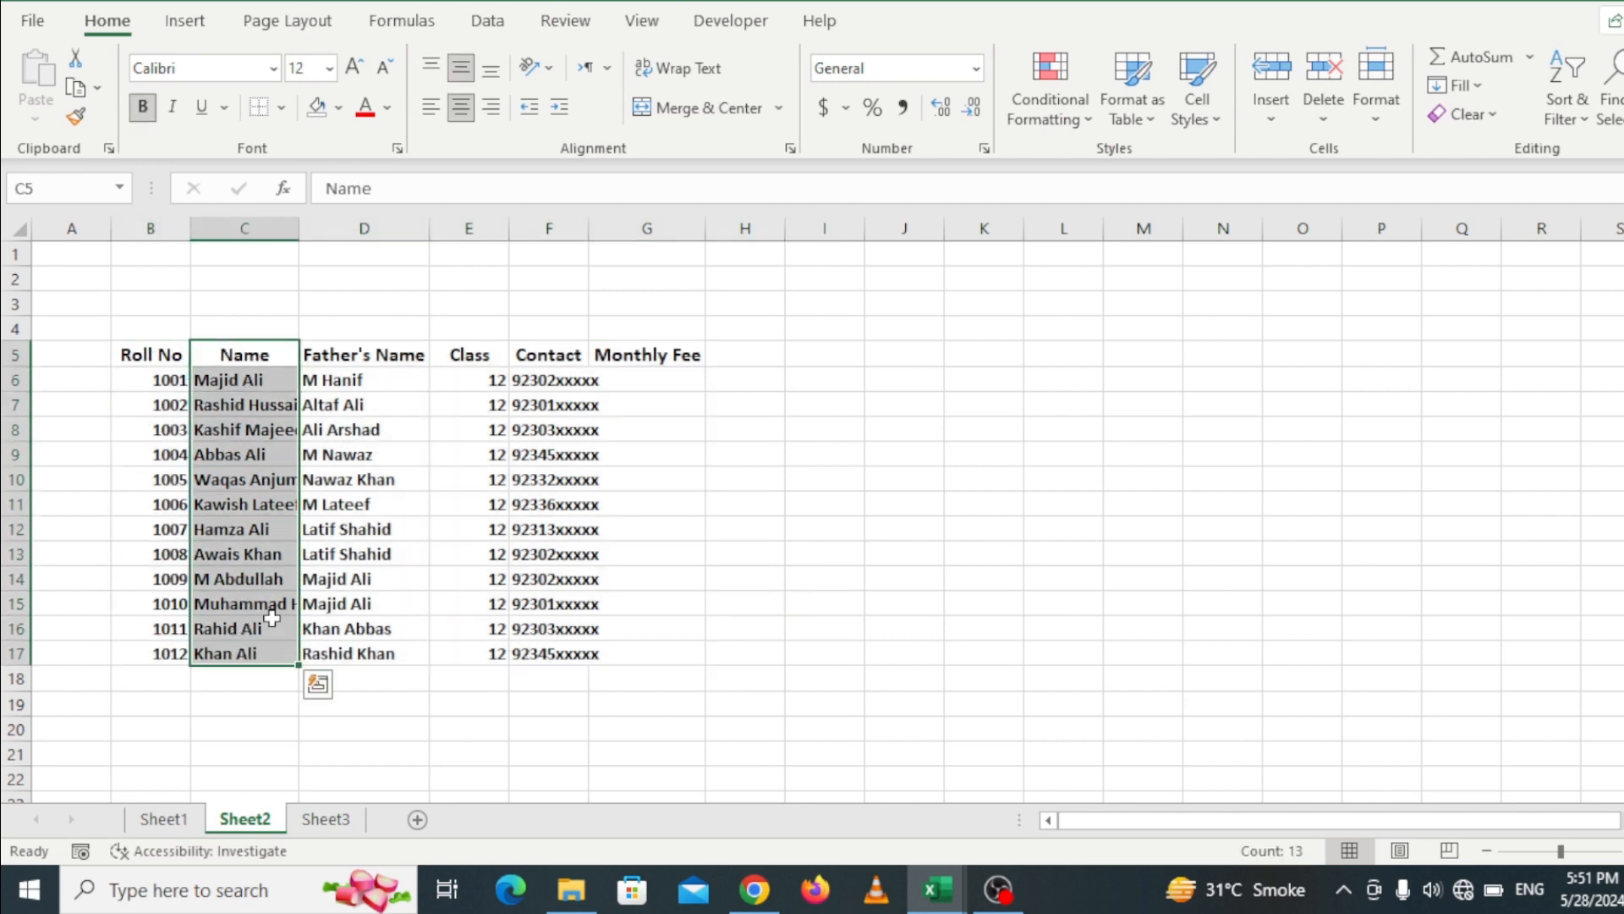
{"action": "left_click_drag", "start_coordinate": [355, 353], "coordinate": [362, 658]}
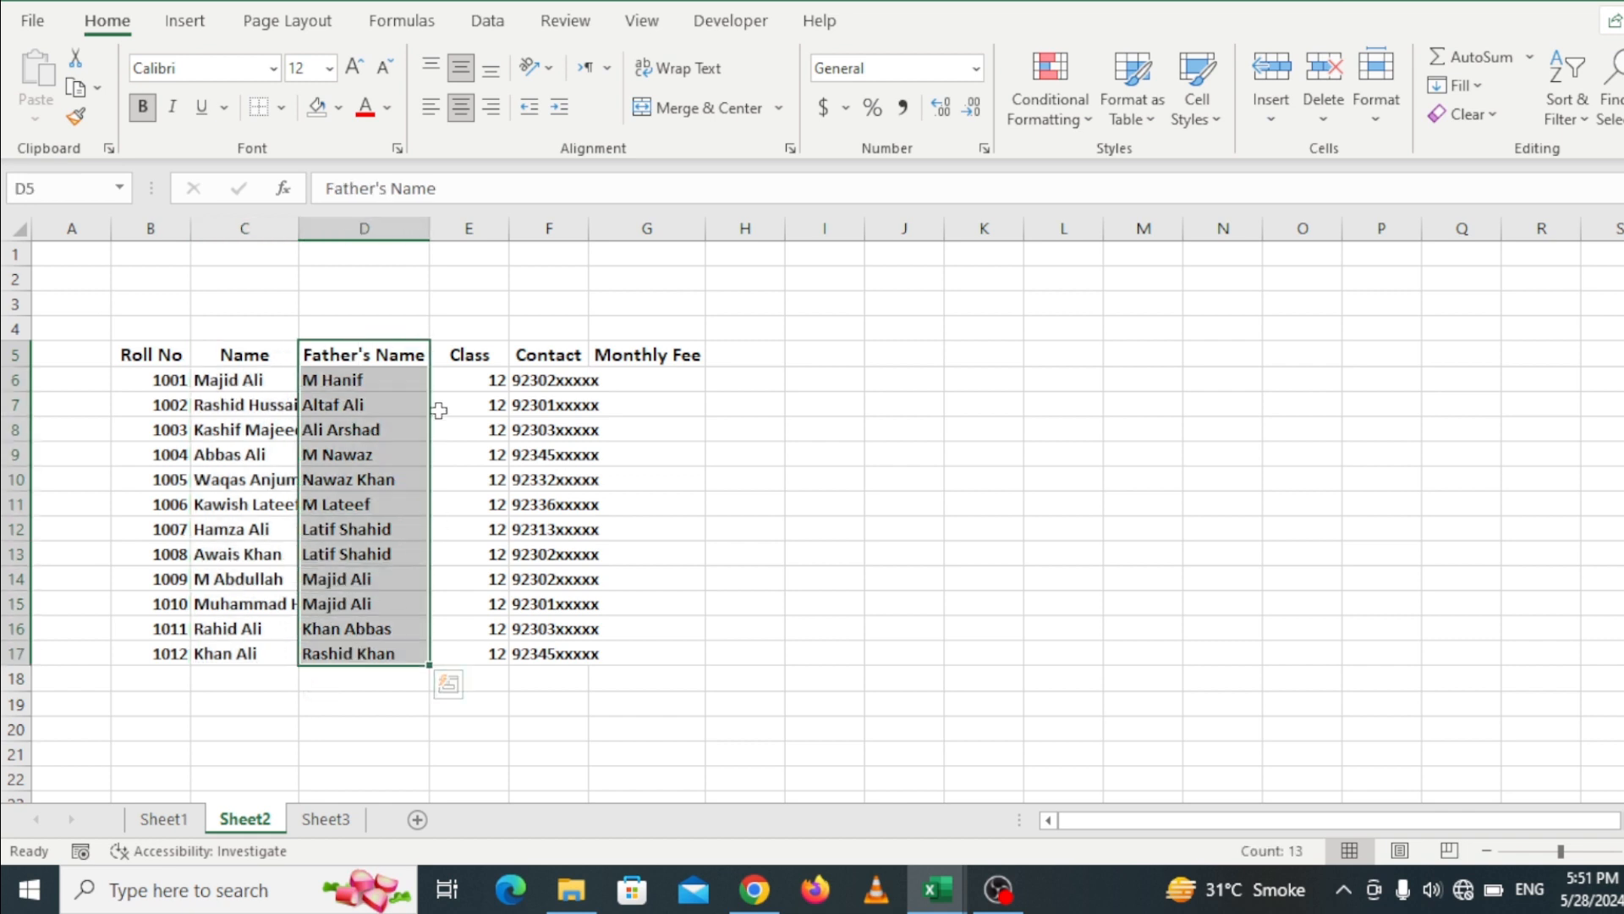
{"action": "left_click_drag", "start_coordinate": [457, 355], "coordinate": [447, 658]}
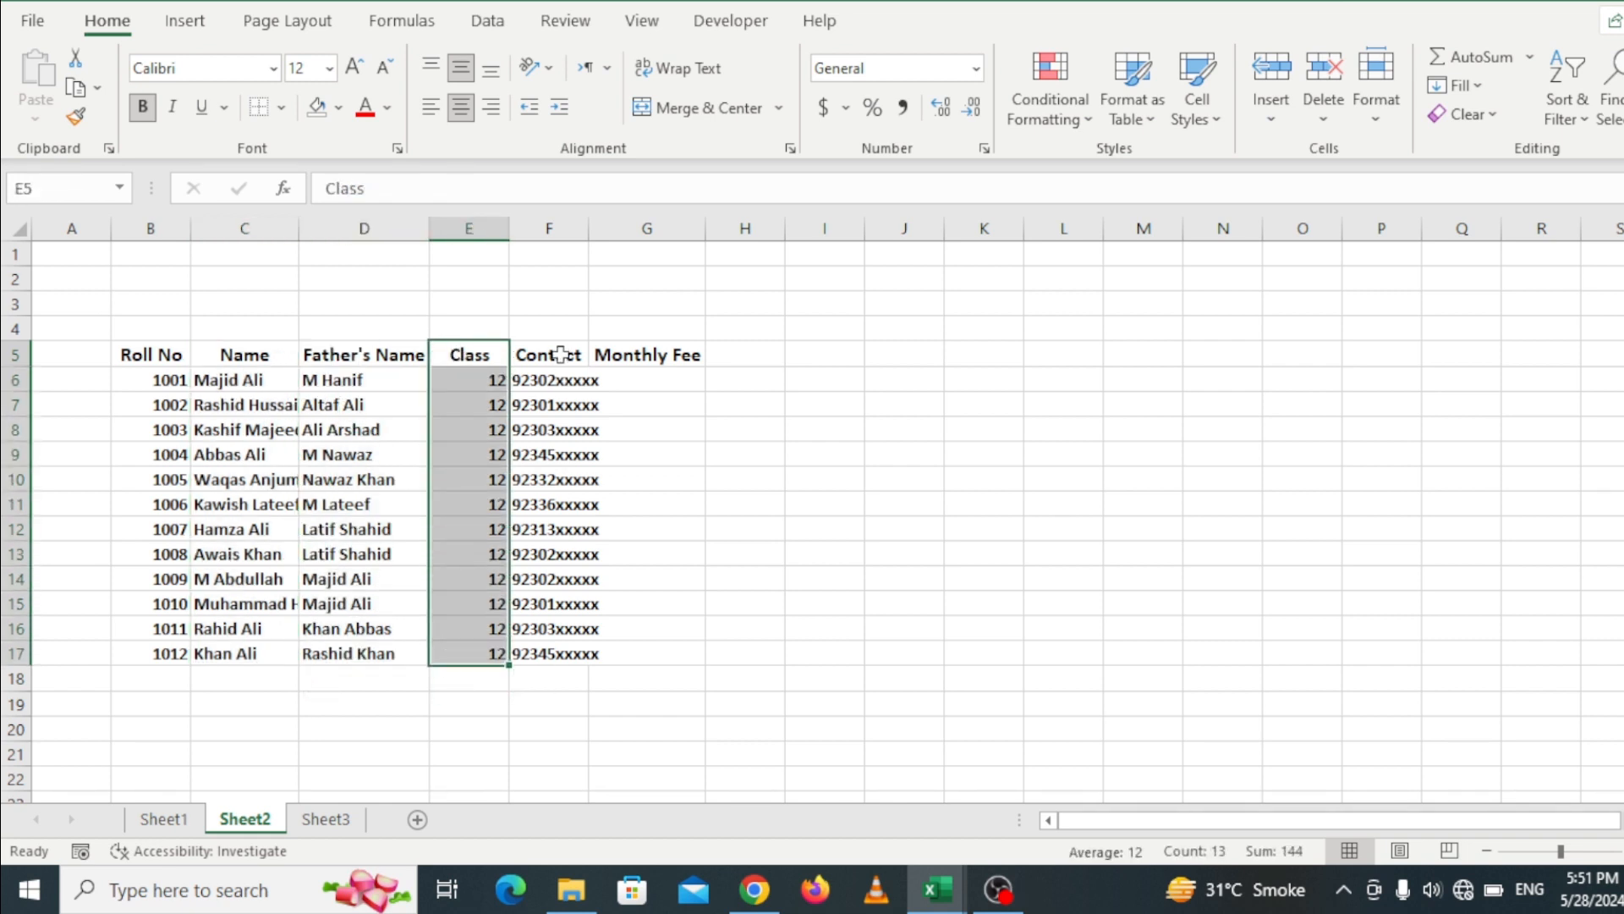
{"action": "left_click_drag", "start_coordinate": [560, 354], "coordinate": [554, 656]}
{"action": "left_click", "coordinate": [648, 382]}
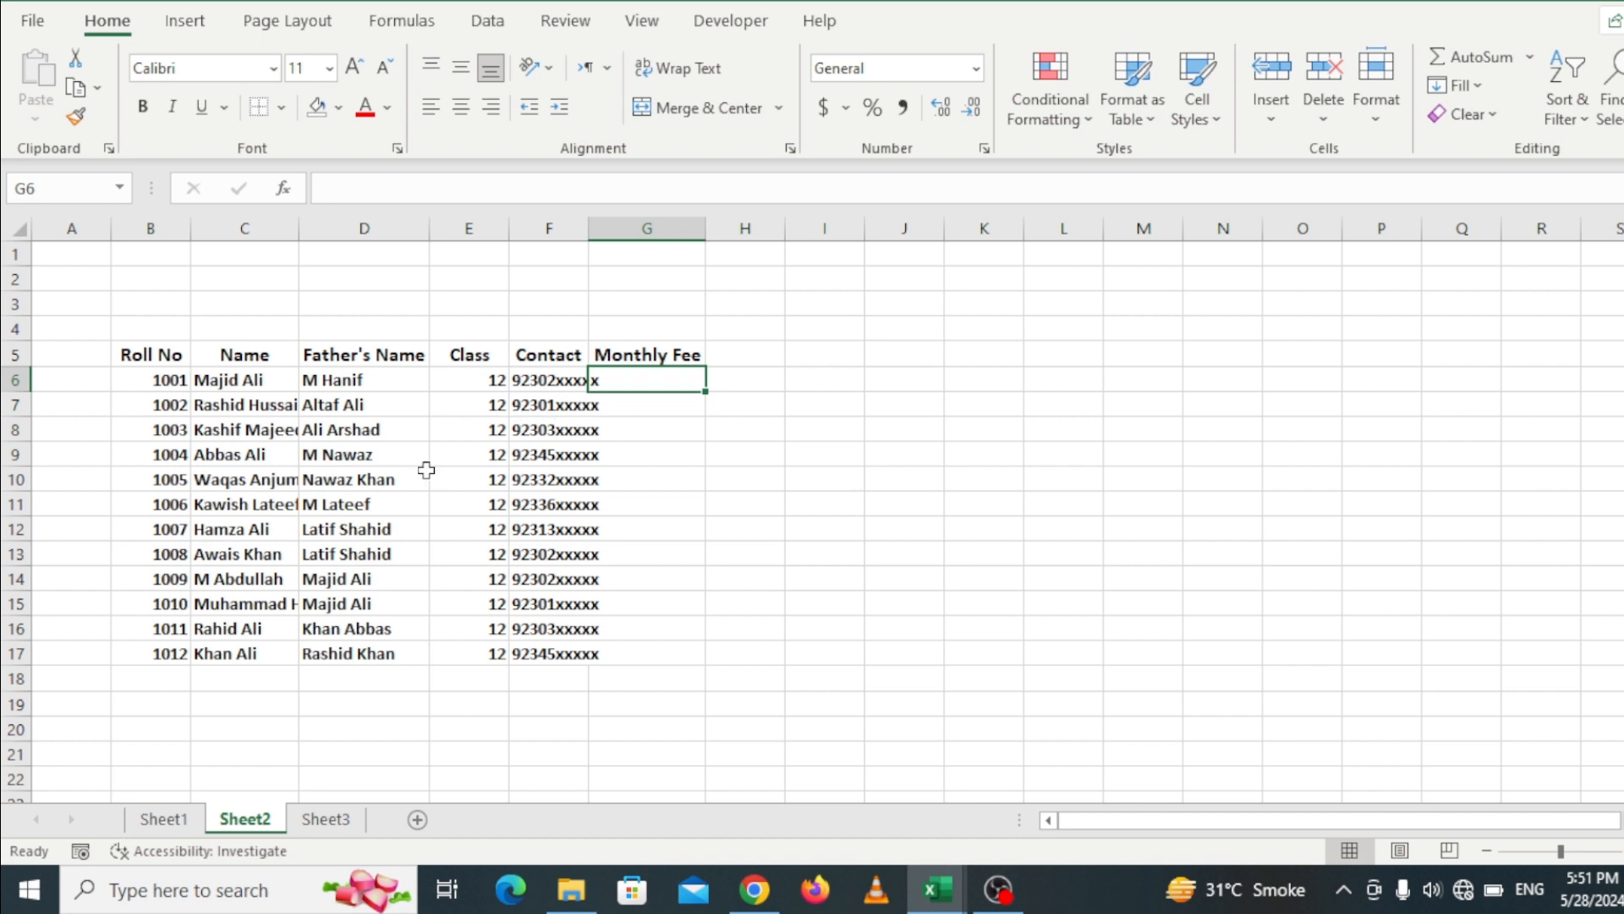
Step: Enter Jan as the heading in H5 and fill the month series across row 5 through Dec
{"action": "left_click", "coordinate": [746, 354]}
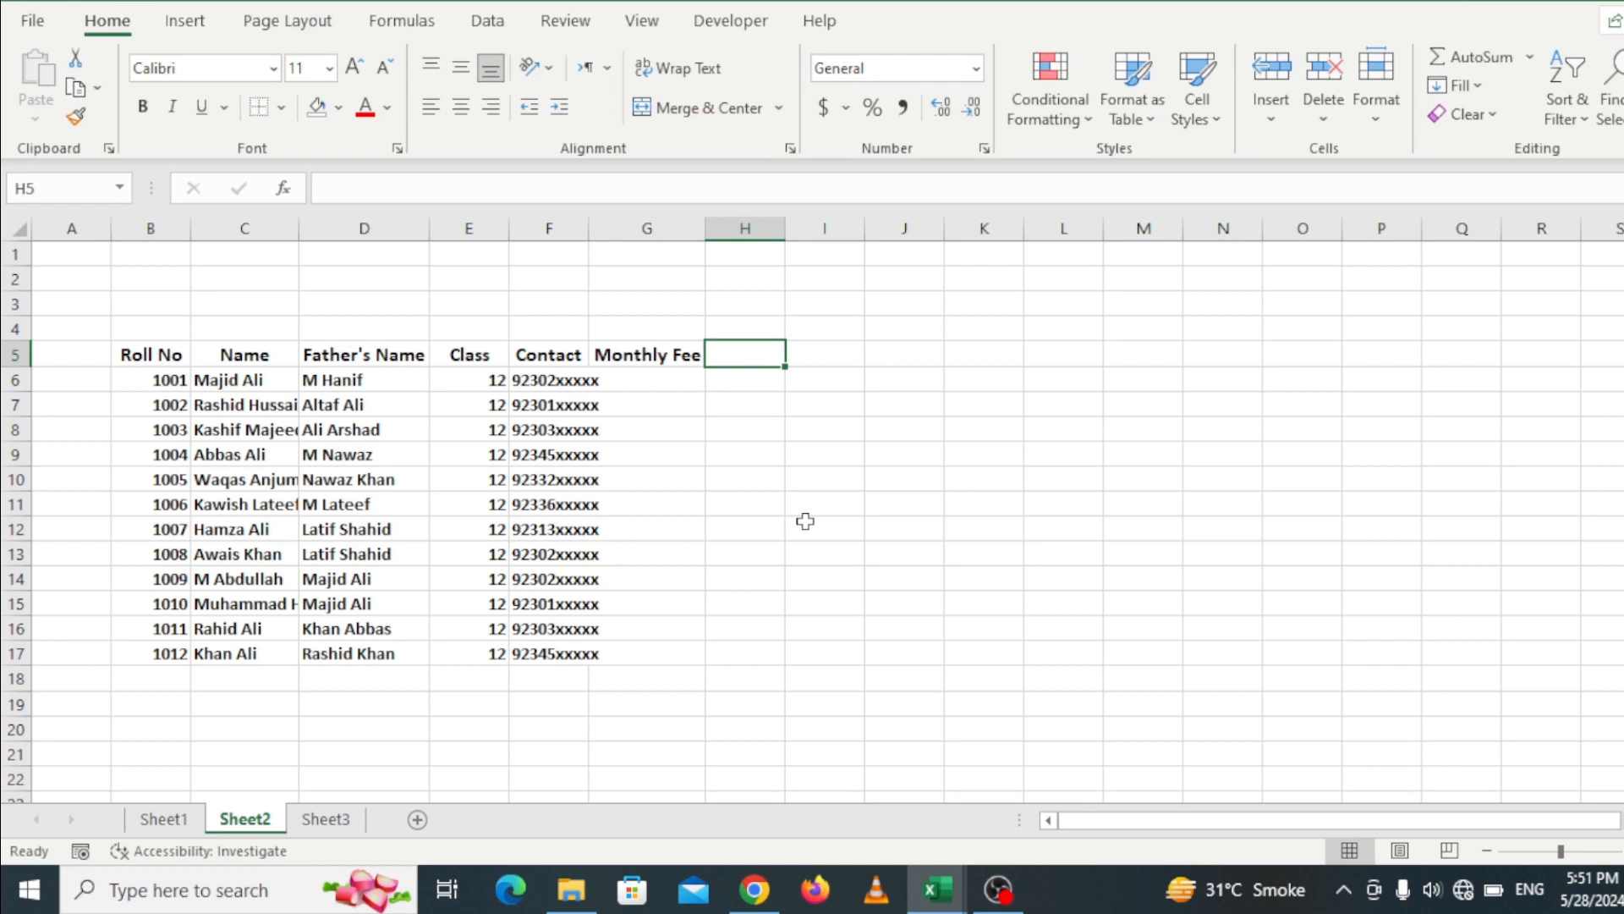
{"action": "type", "text": "Jan"}
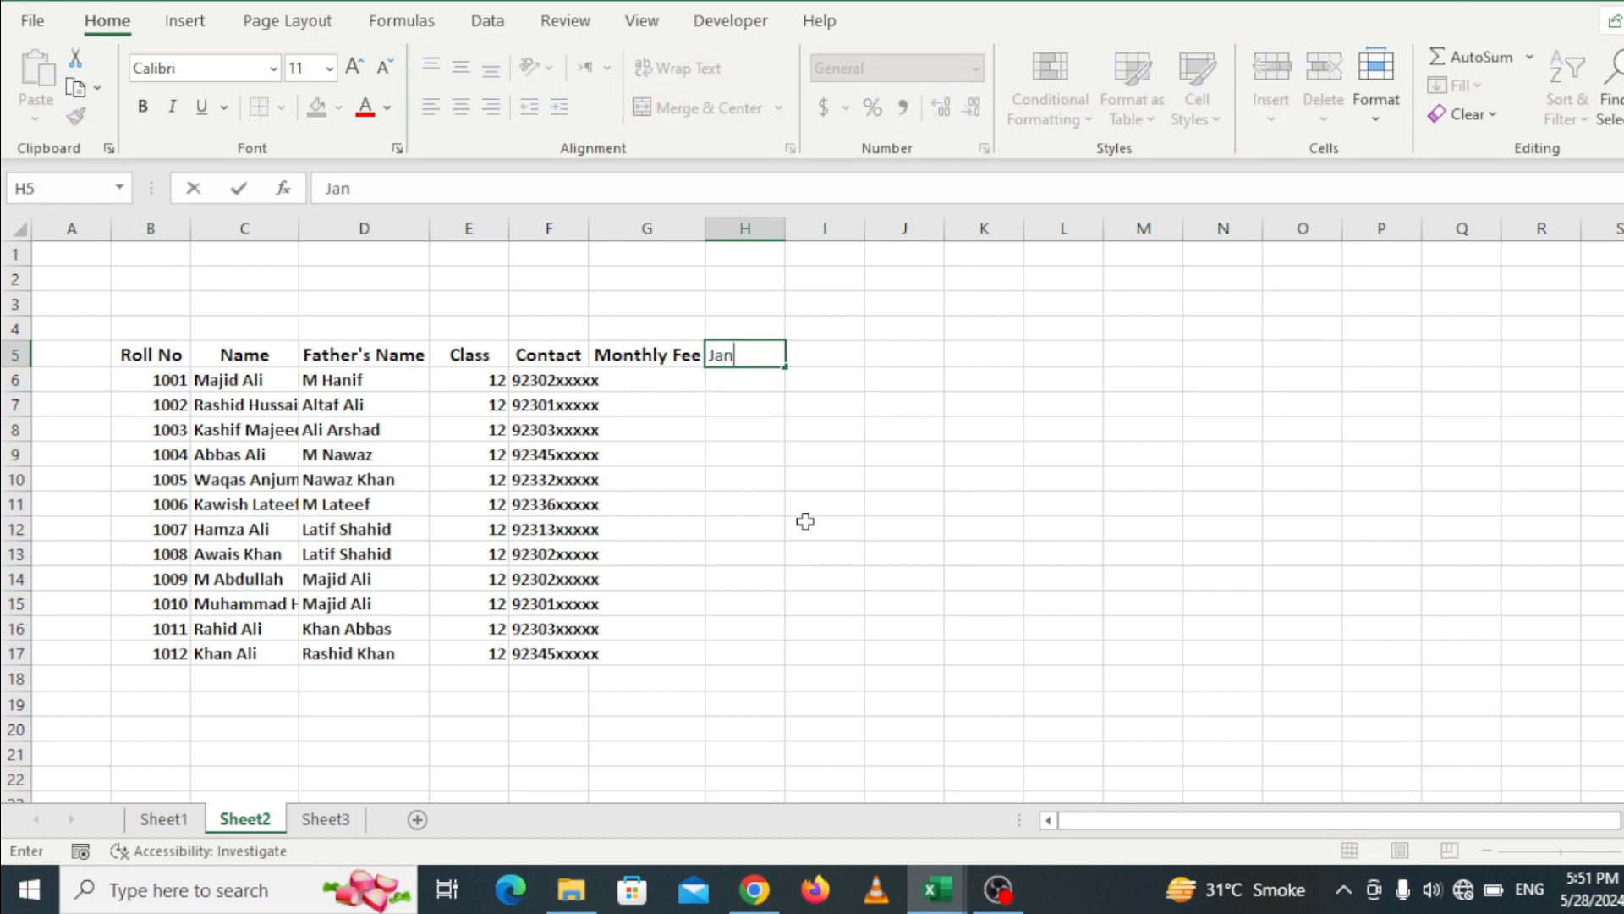
{"action": "left_click", "coordinate": [777, 465]}
{"action": "left_click", "coordinate": [755, 353]}
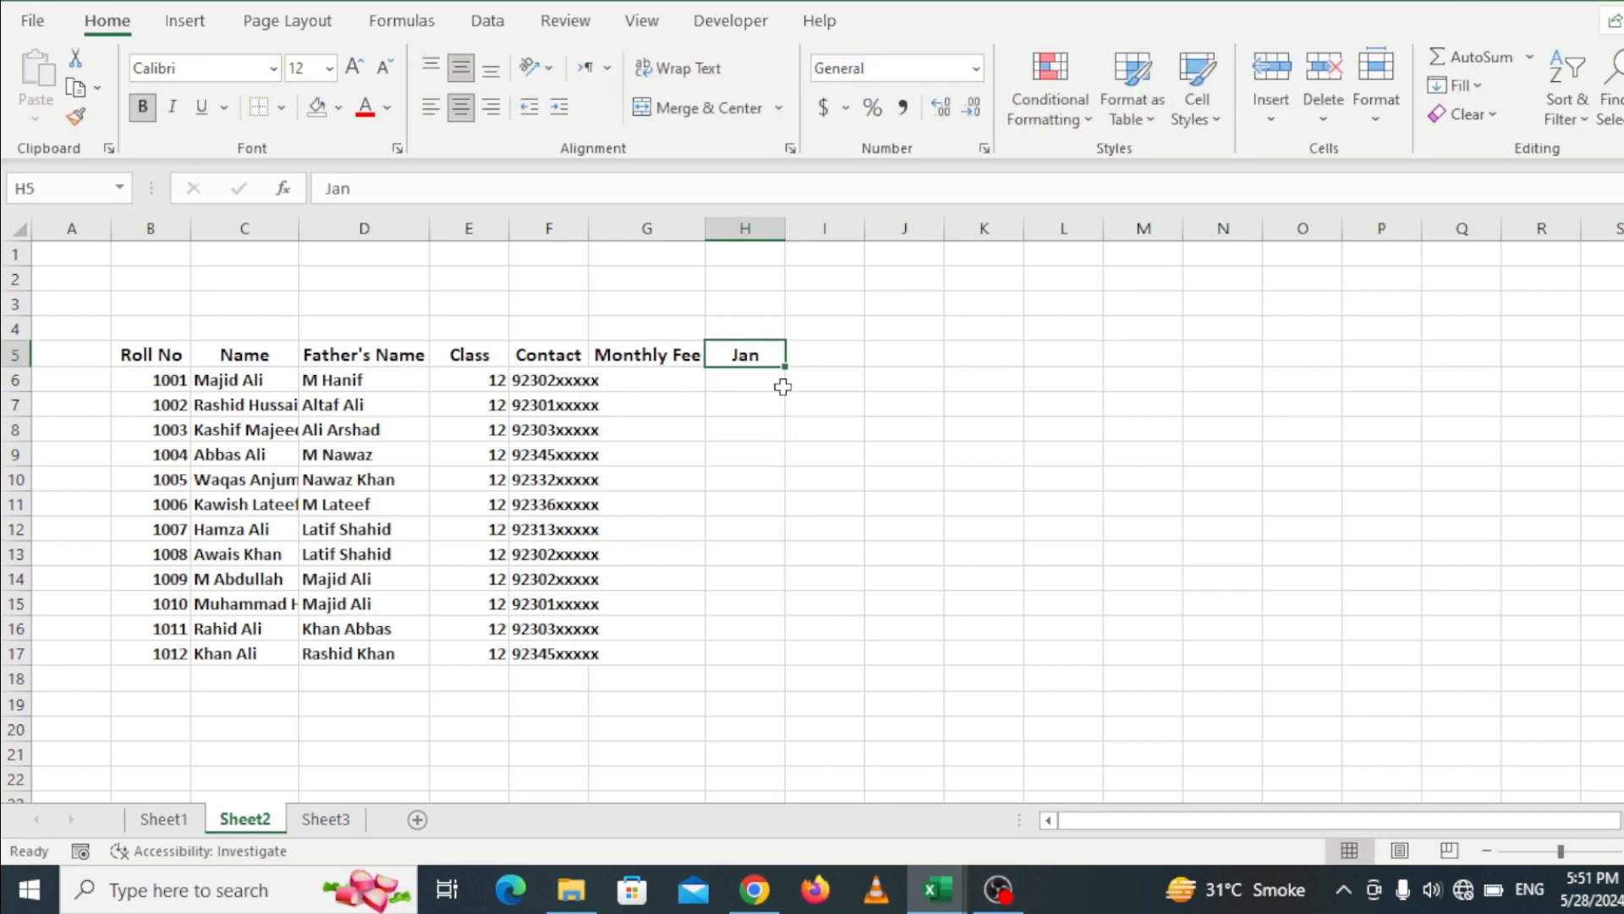
{"action": "left_click_drag", "start_coordinate": [785, 365], "coordinate": [1623, 366]}
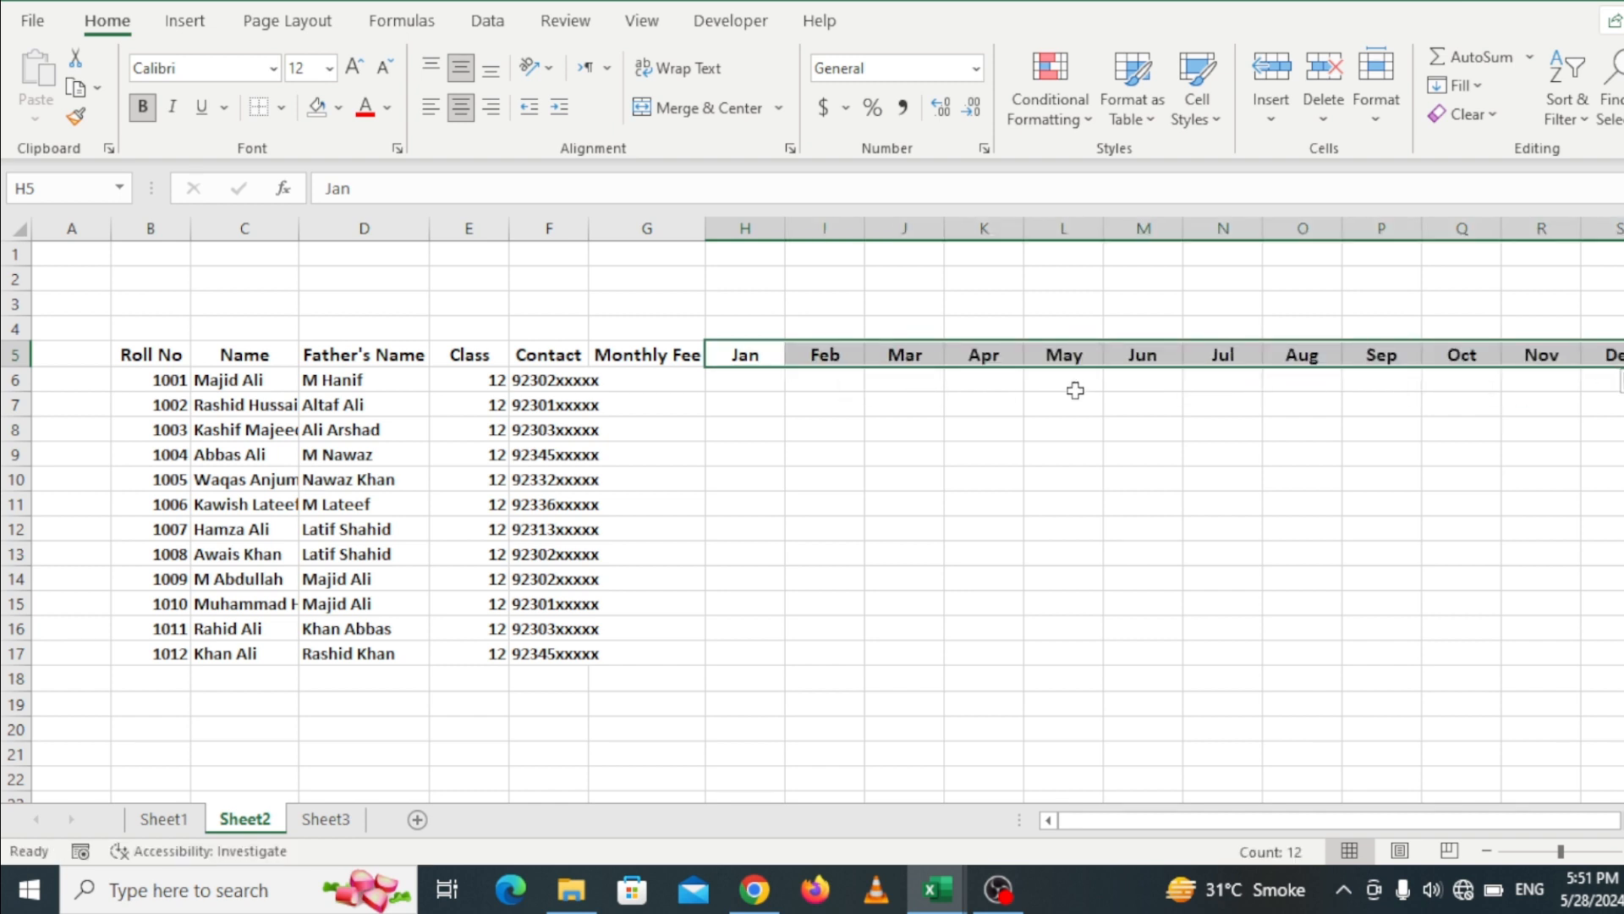
{"action": "left_click", "coordinate": [834, 454]}
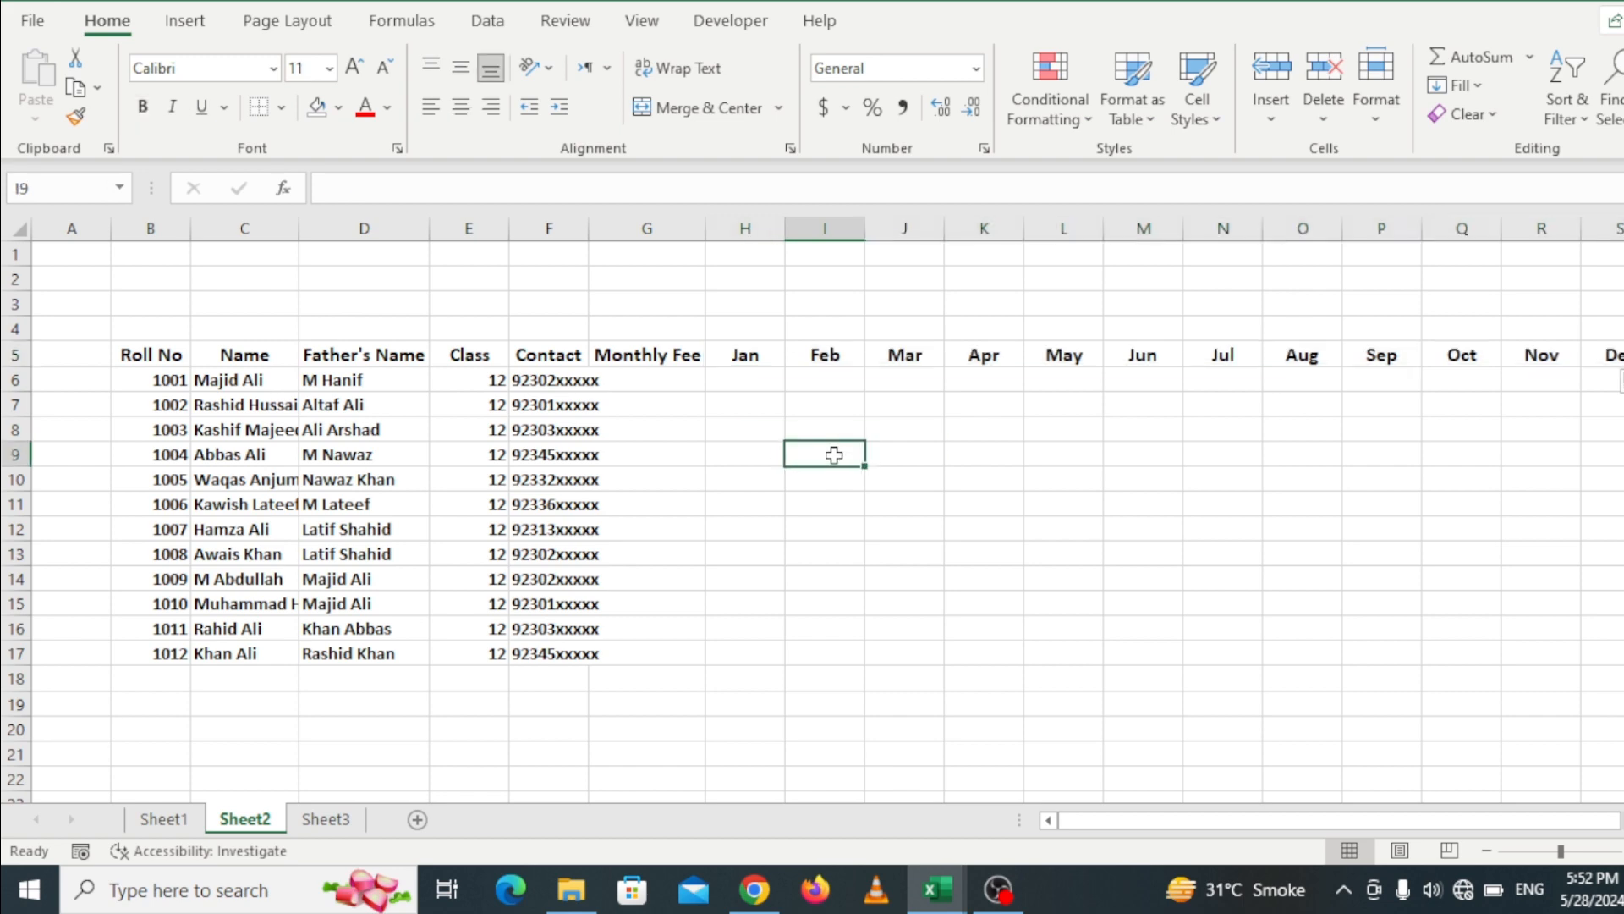
Step: Narrow month columns H through S to one equal width that just fits their headings
{"action": "left_click_drag", "start_coordinate": [1438, 820], "coordinate": [1466, 837]}
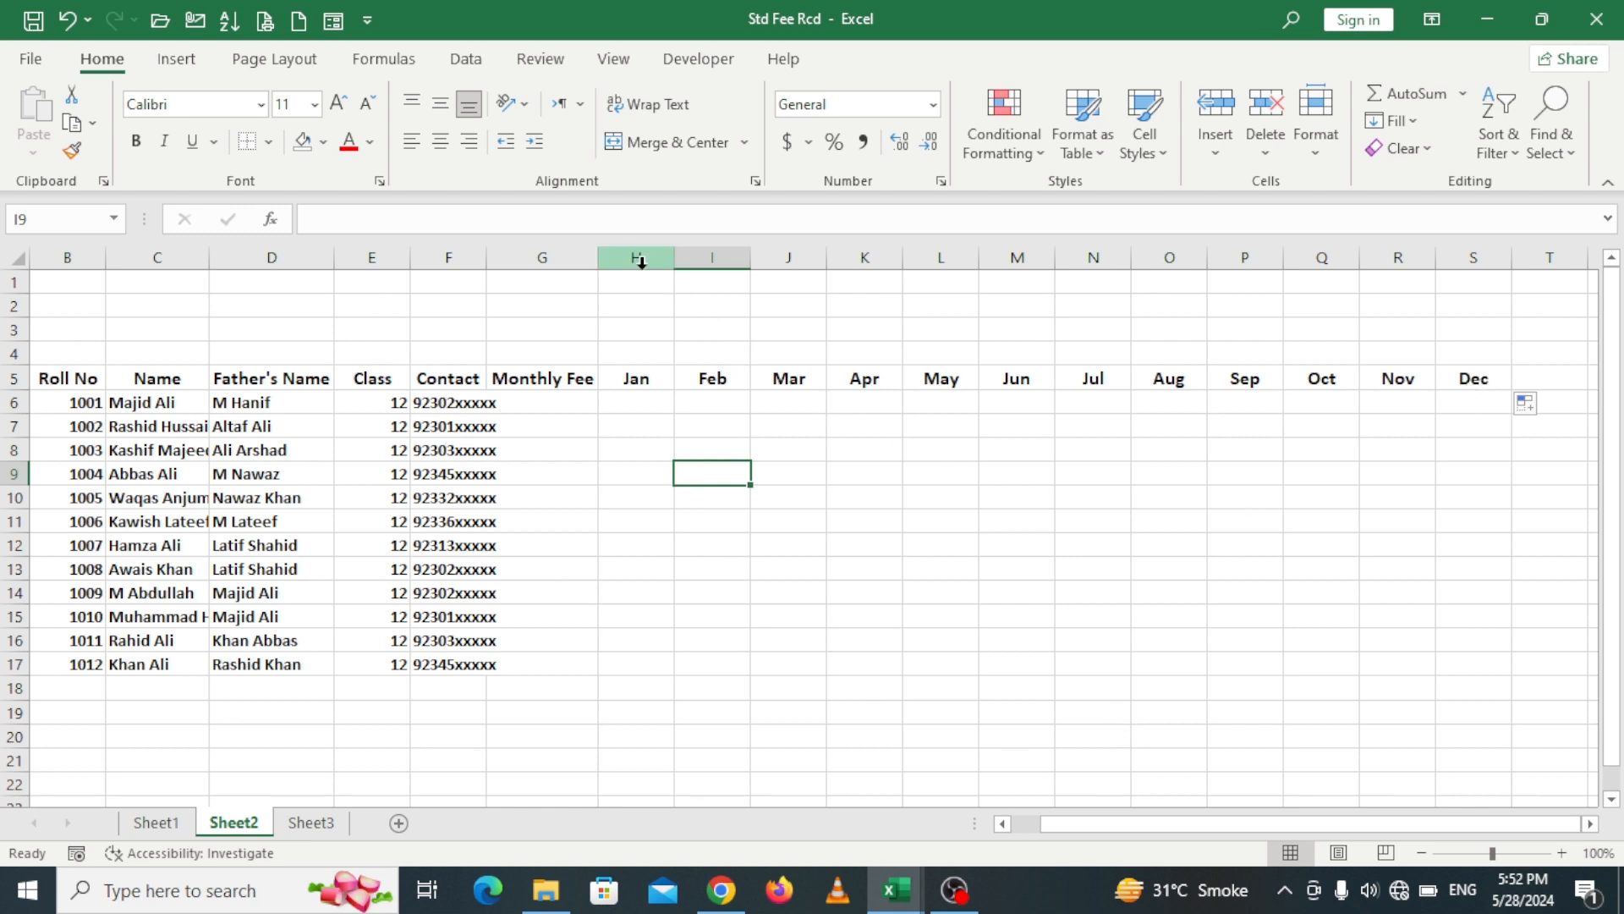
{"action": "left_click_drag", "start_coordinate": [637, 257], "coordinate": [1476, 254]}
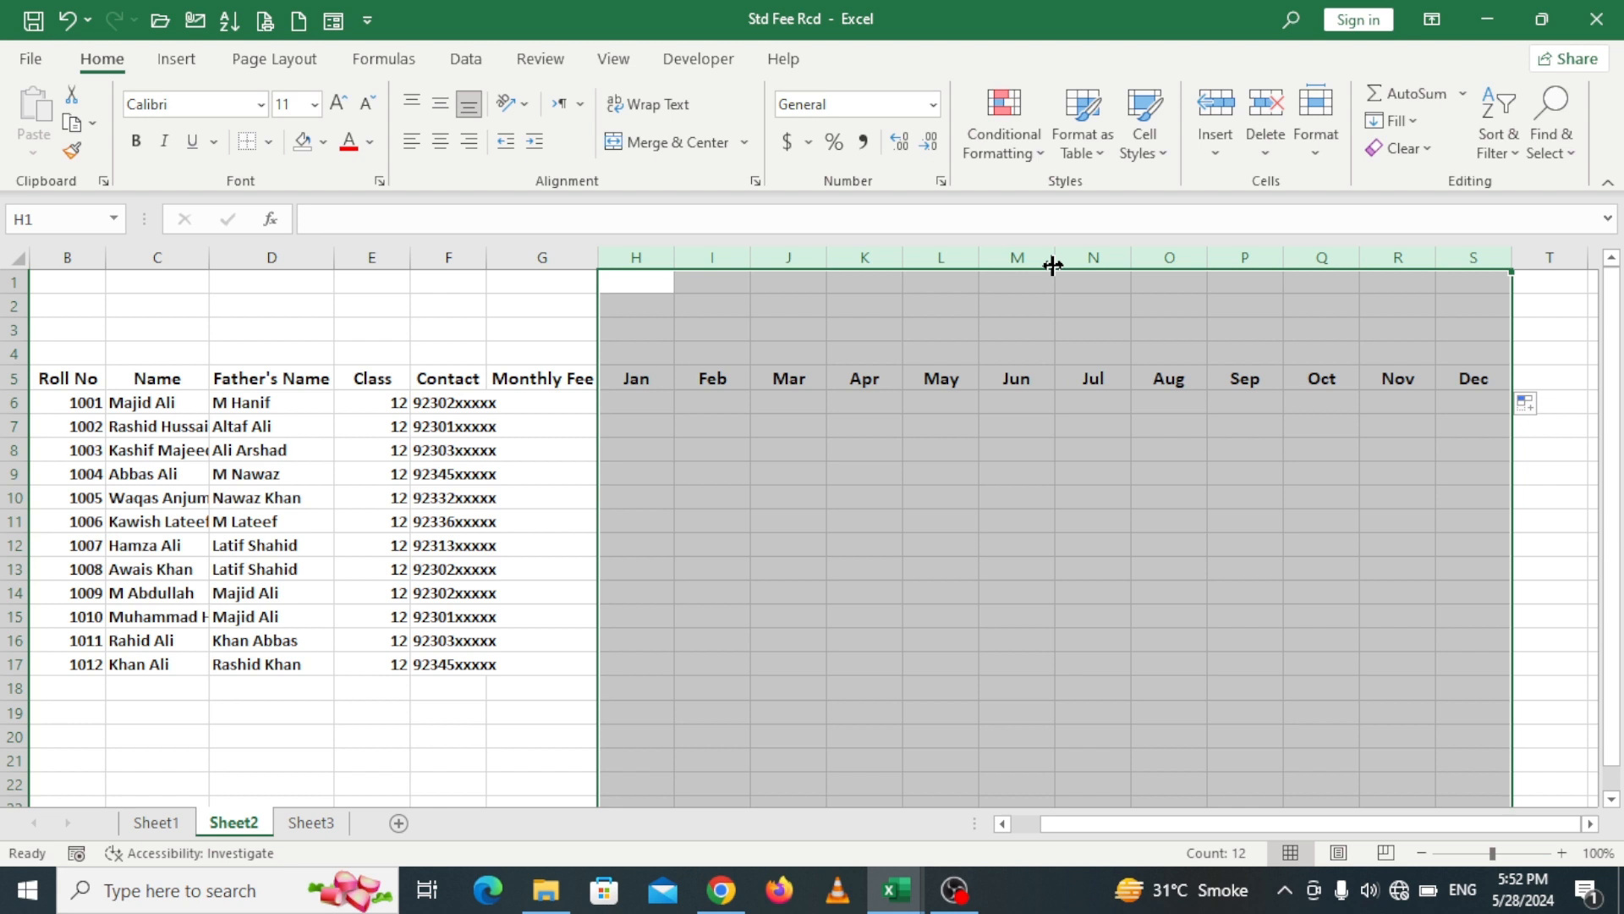
{"action": "left_click_drag", "start_coordinate": [1053, 266], "coordinate": [1024, 266]}
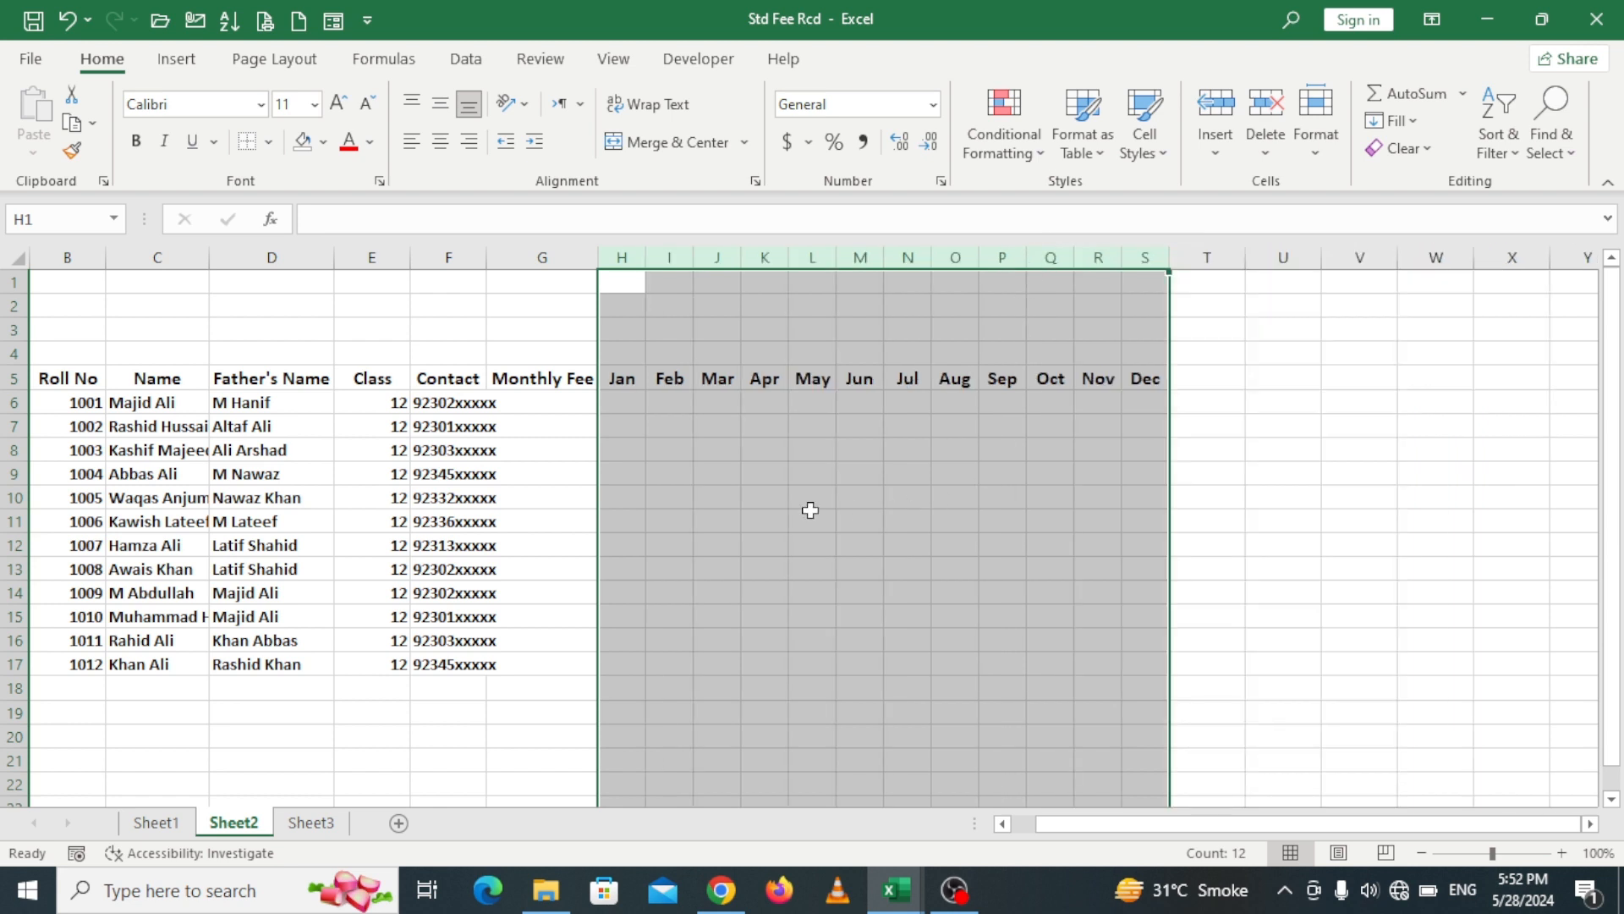
{"action": "left_click", "coordinate": [696, 471]}
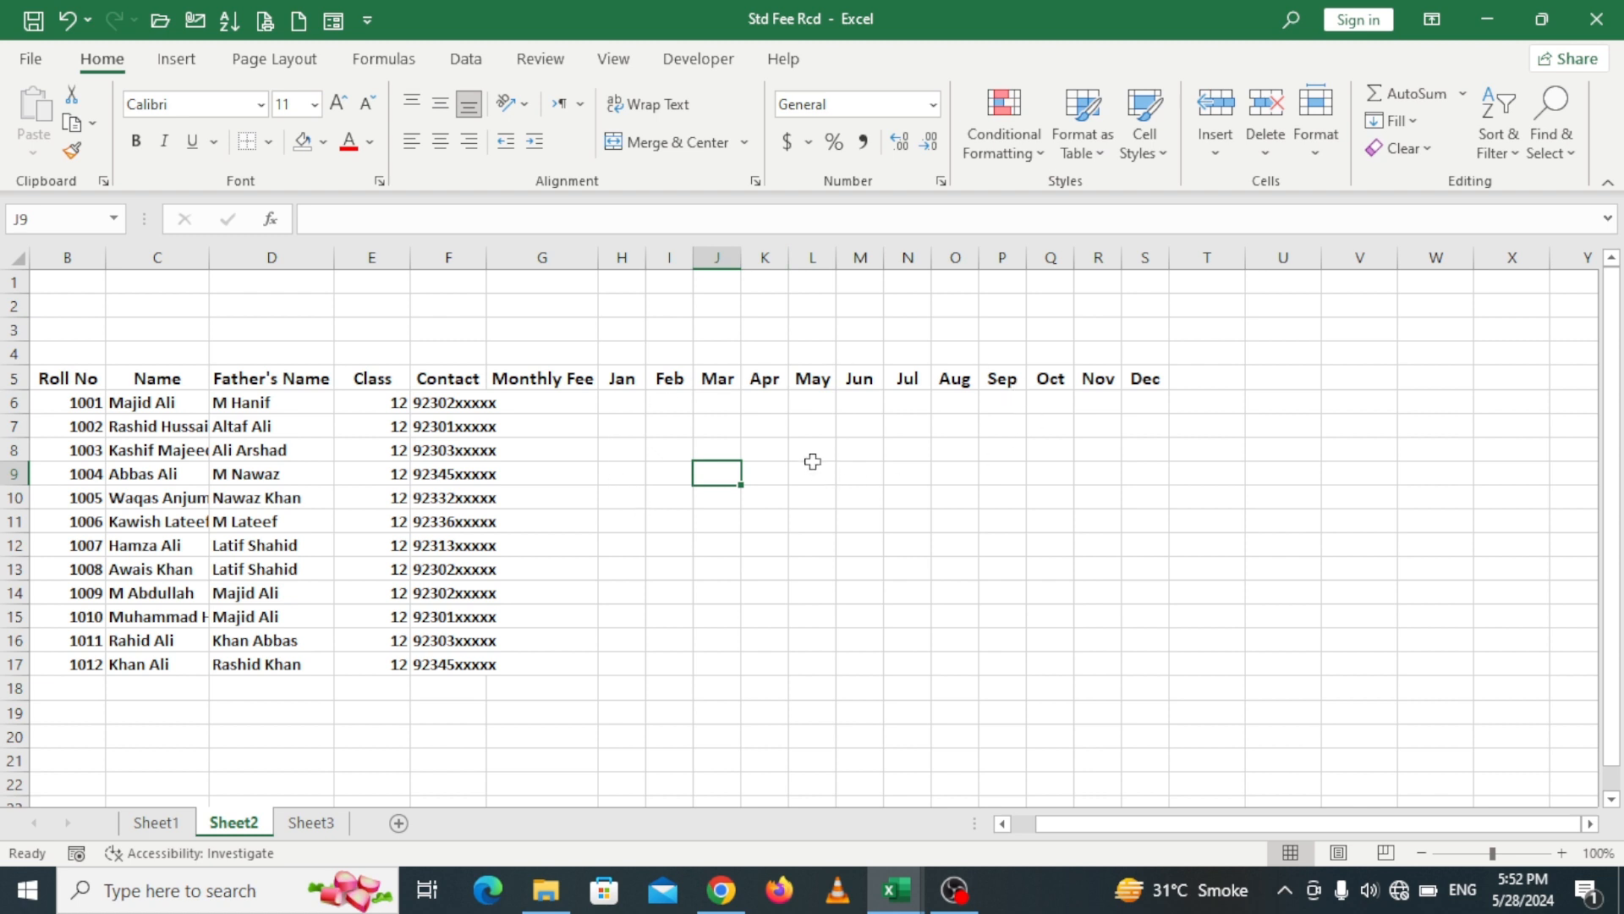
{"action": "left_click_drag", "start_coordinate": [623, 377], "coordinate": [1138, 380]}
{"action": "left_click", "coordinate": [859, 419]}
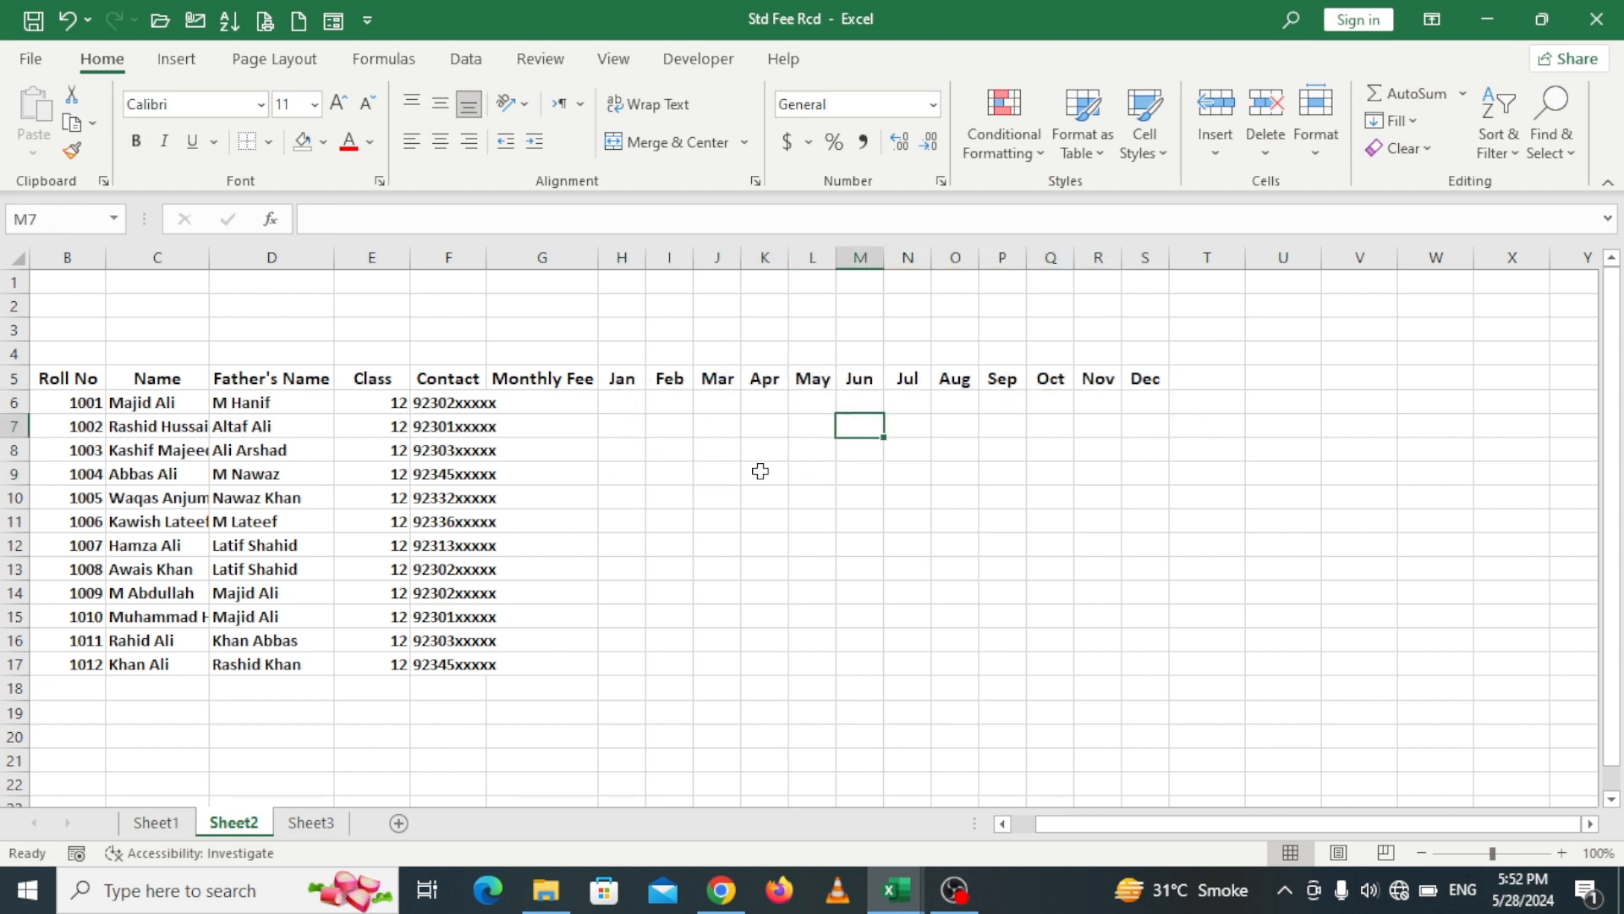
Step: Enter the heading Paid Month in T5, directly after the Dec column
{"action": "left_click", "coordinate": [1197, 384]}
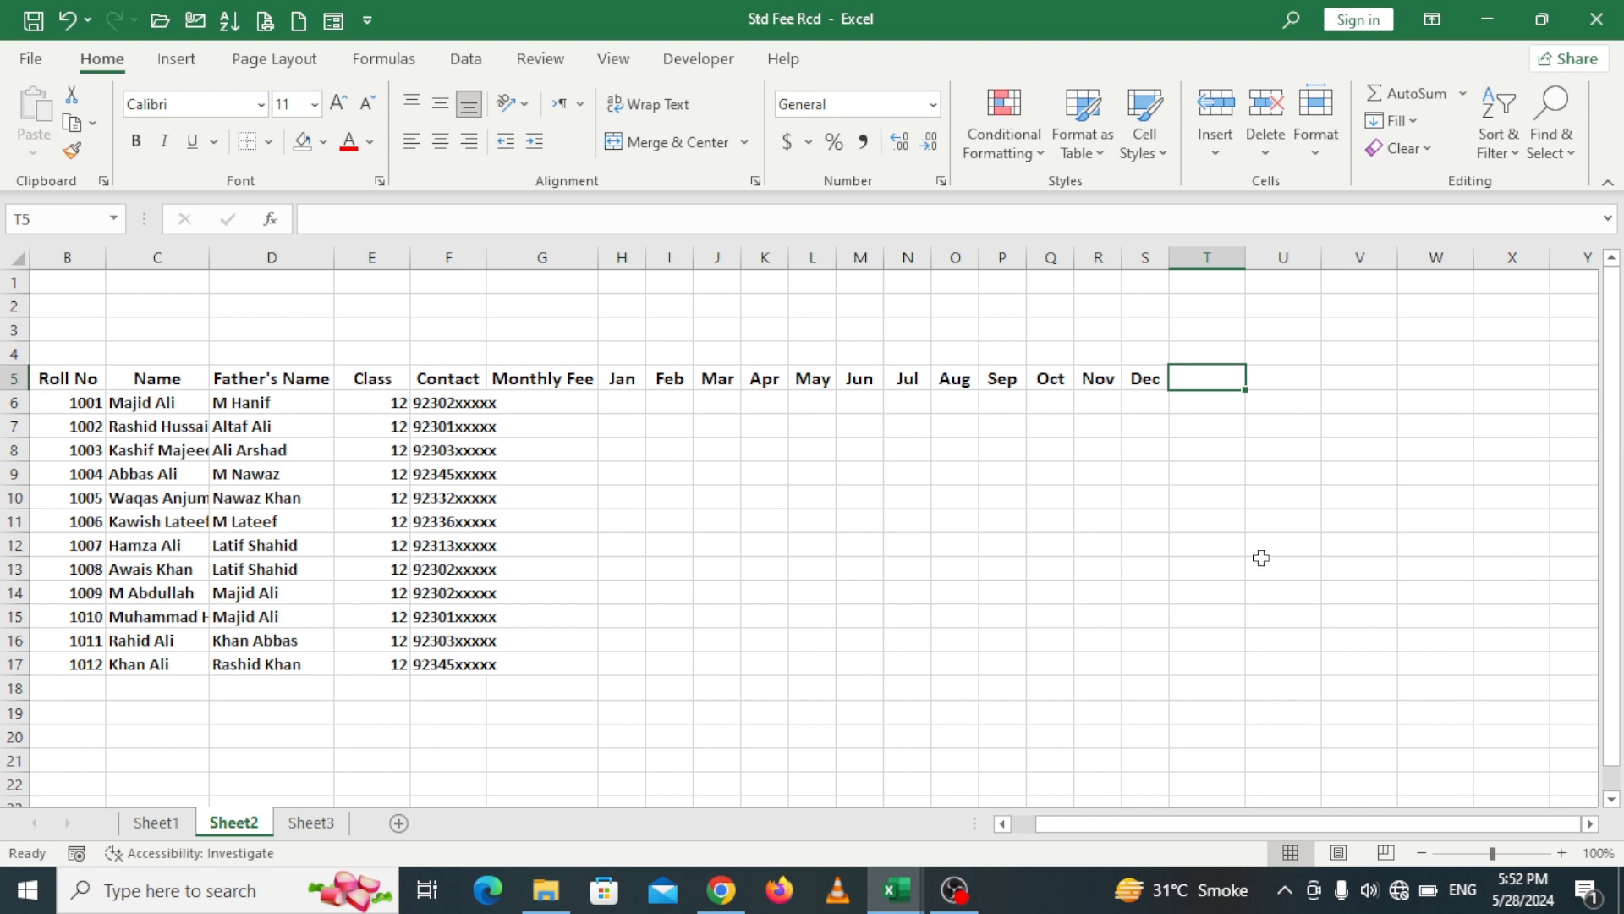
{"action": "type", "text": "Pa"}
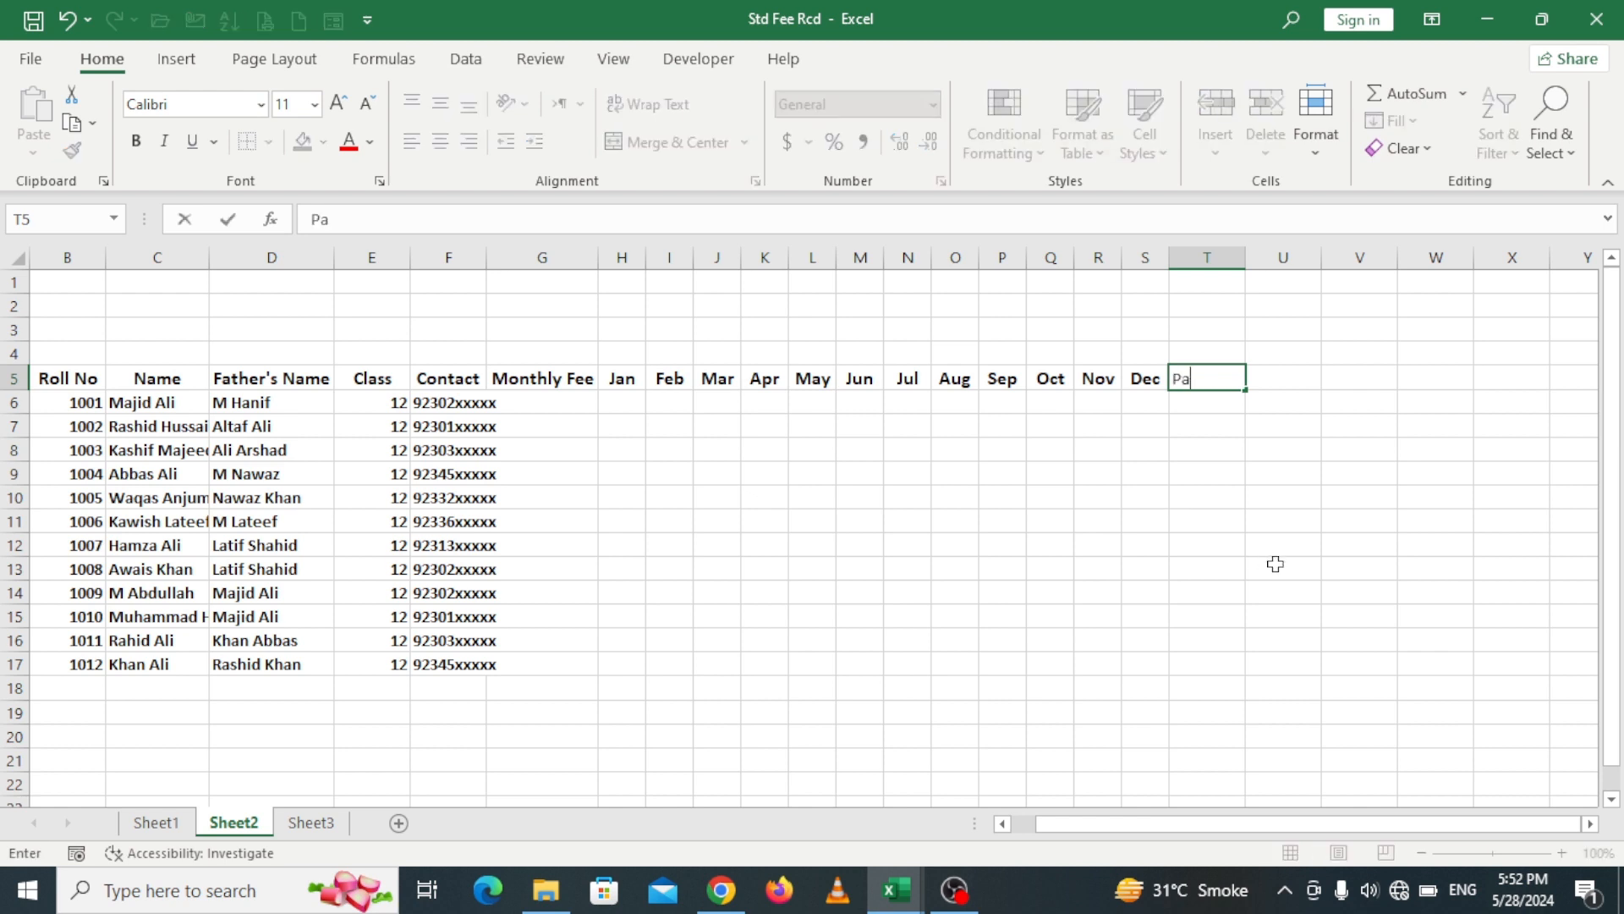
{"action": "type", "text": "id Month"}
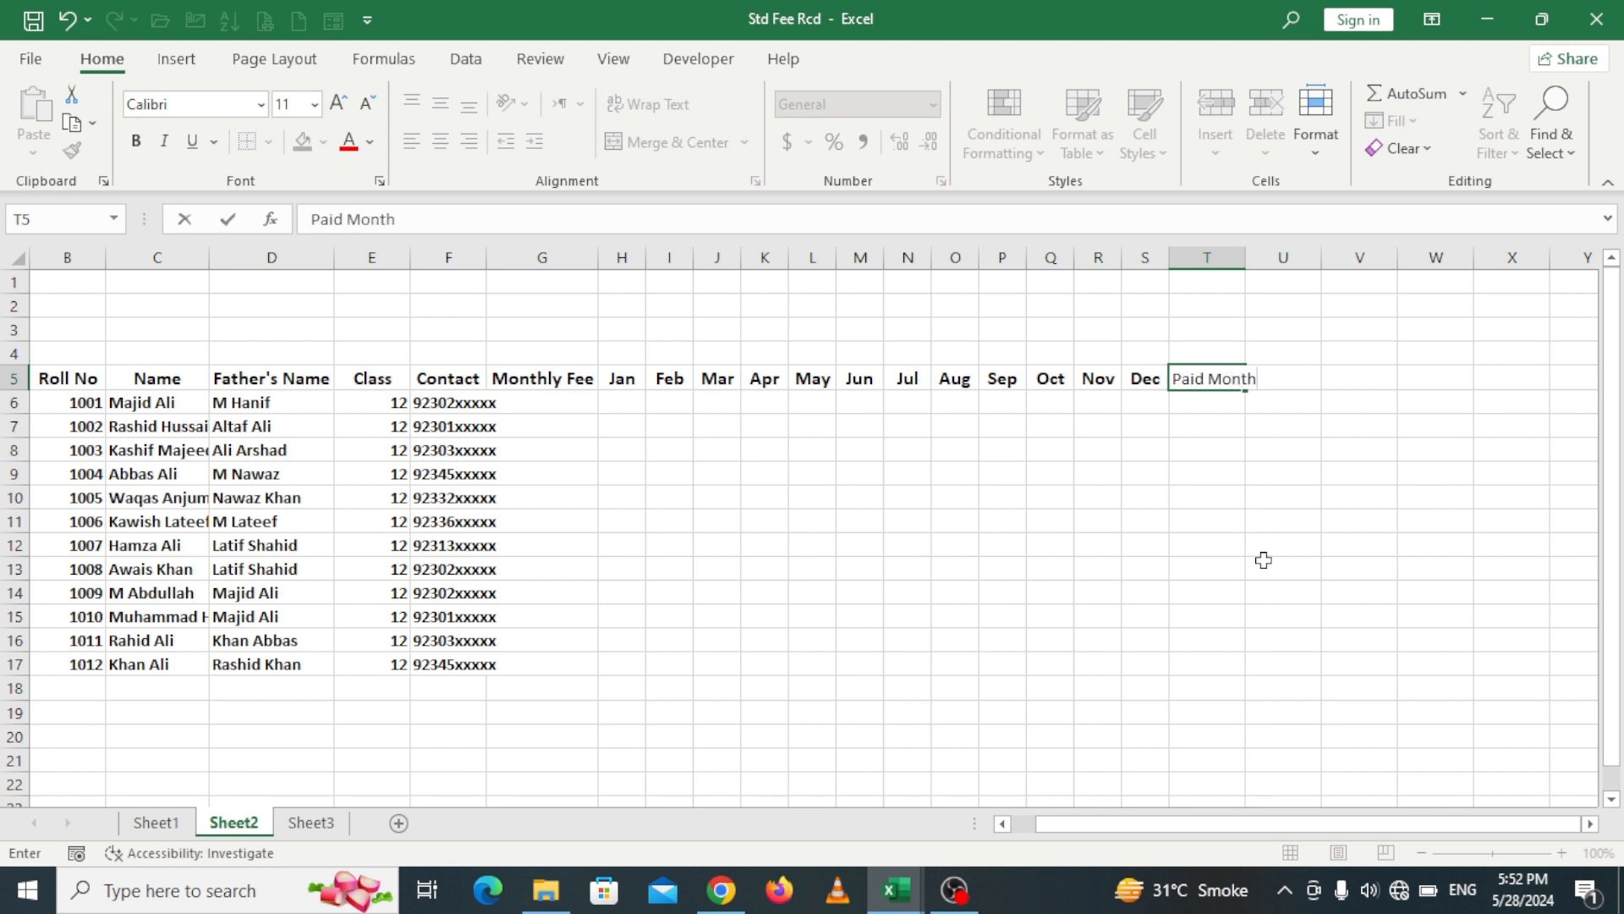
Step: Enter the headings Remining Month, Deposited Fee and Balance in U5, V5 and W5, directly after Paid Month
{"action": "left_click", "coordinate": [1291, 388]}
{"action": "left_click", "coordinate": [1311, 376]}
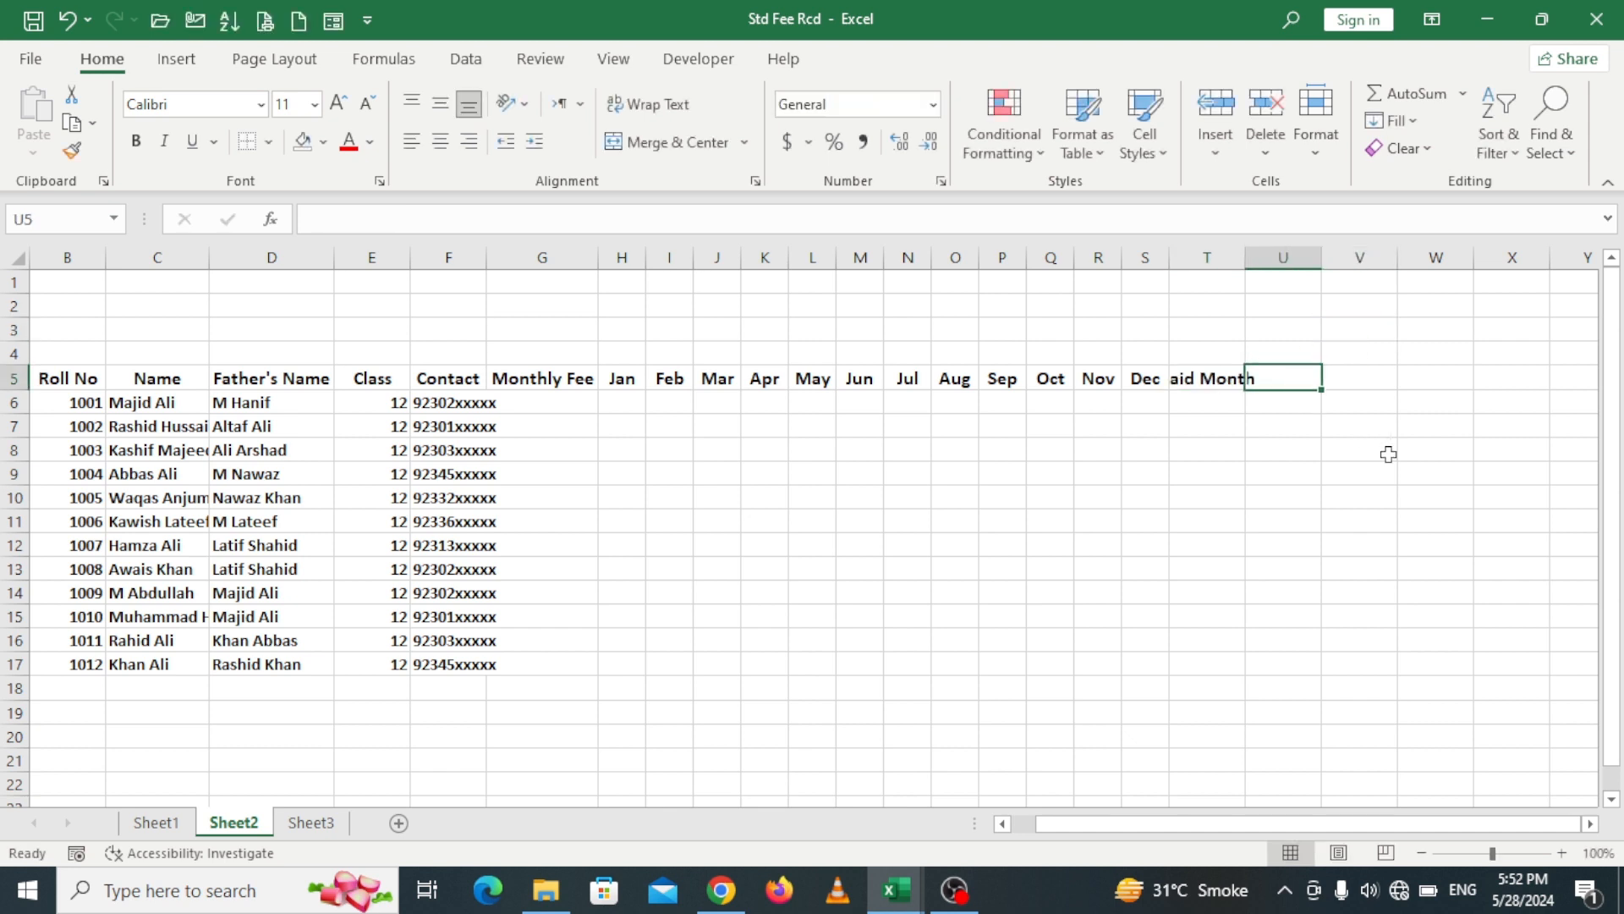
{"action": "type", "text": "Re"}
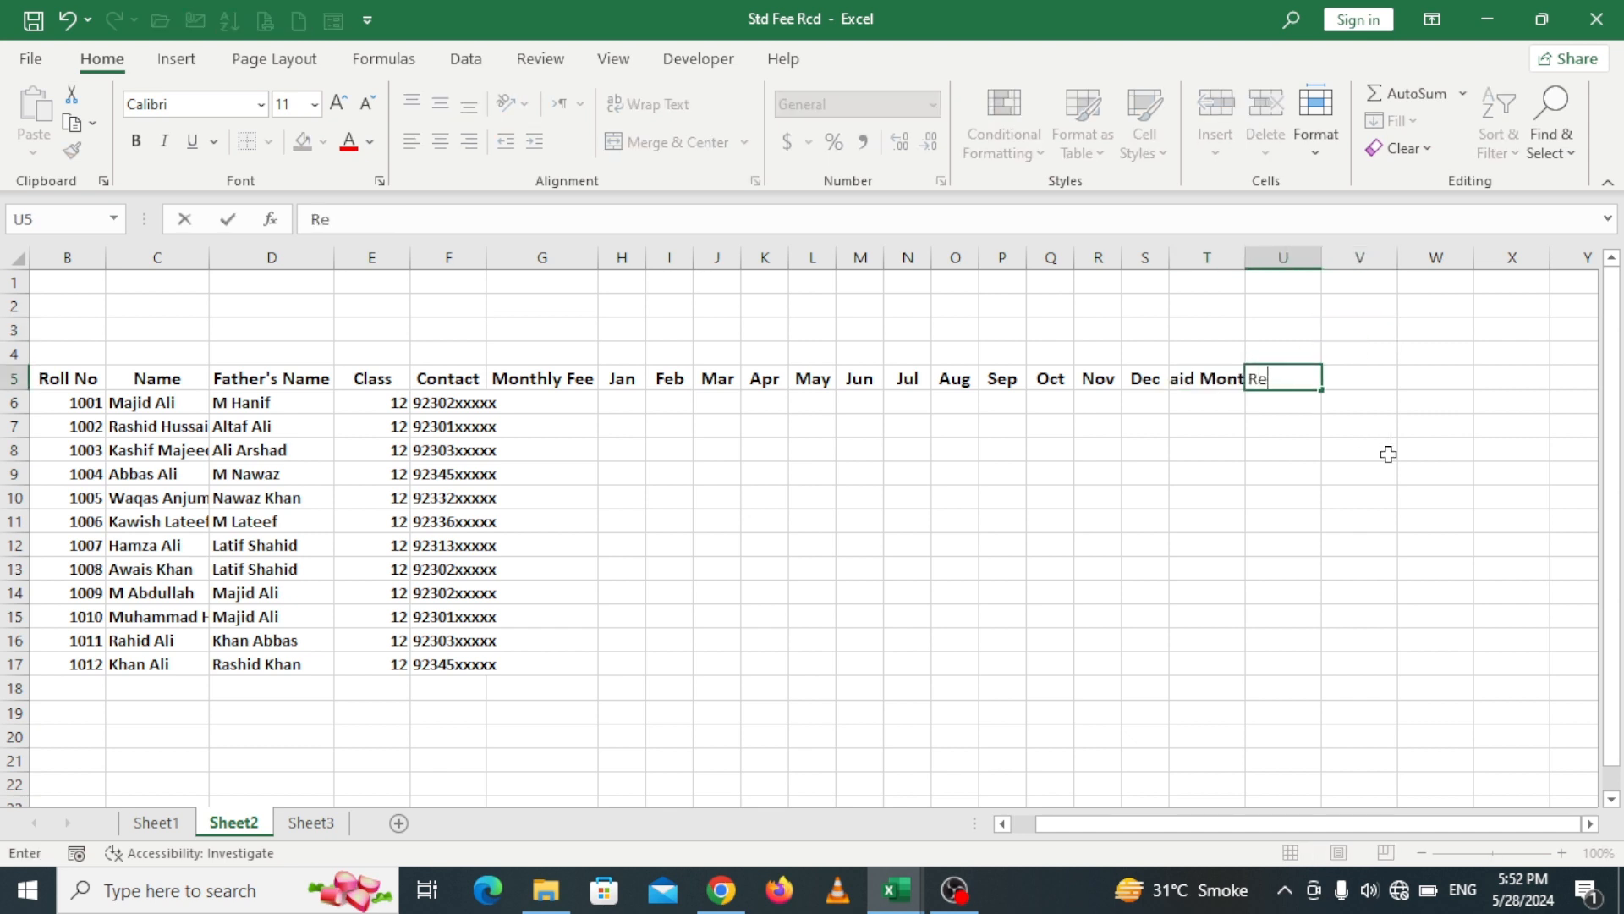
{"action": "type", "text": "mining"}
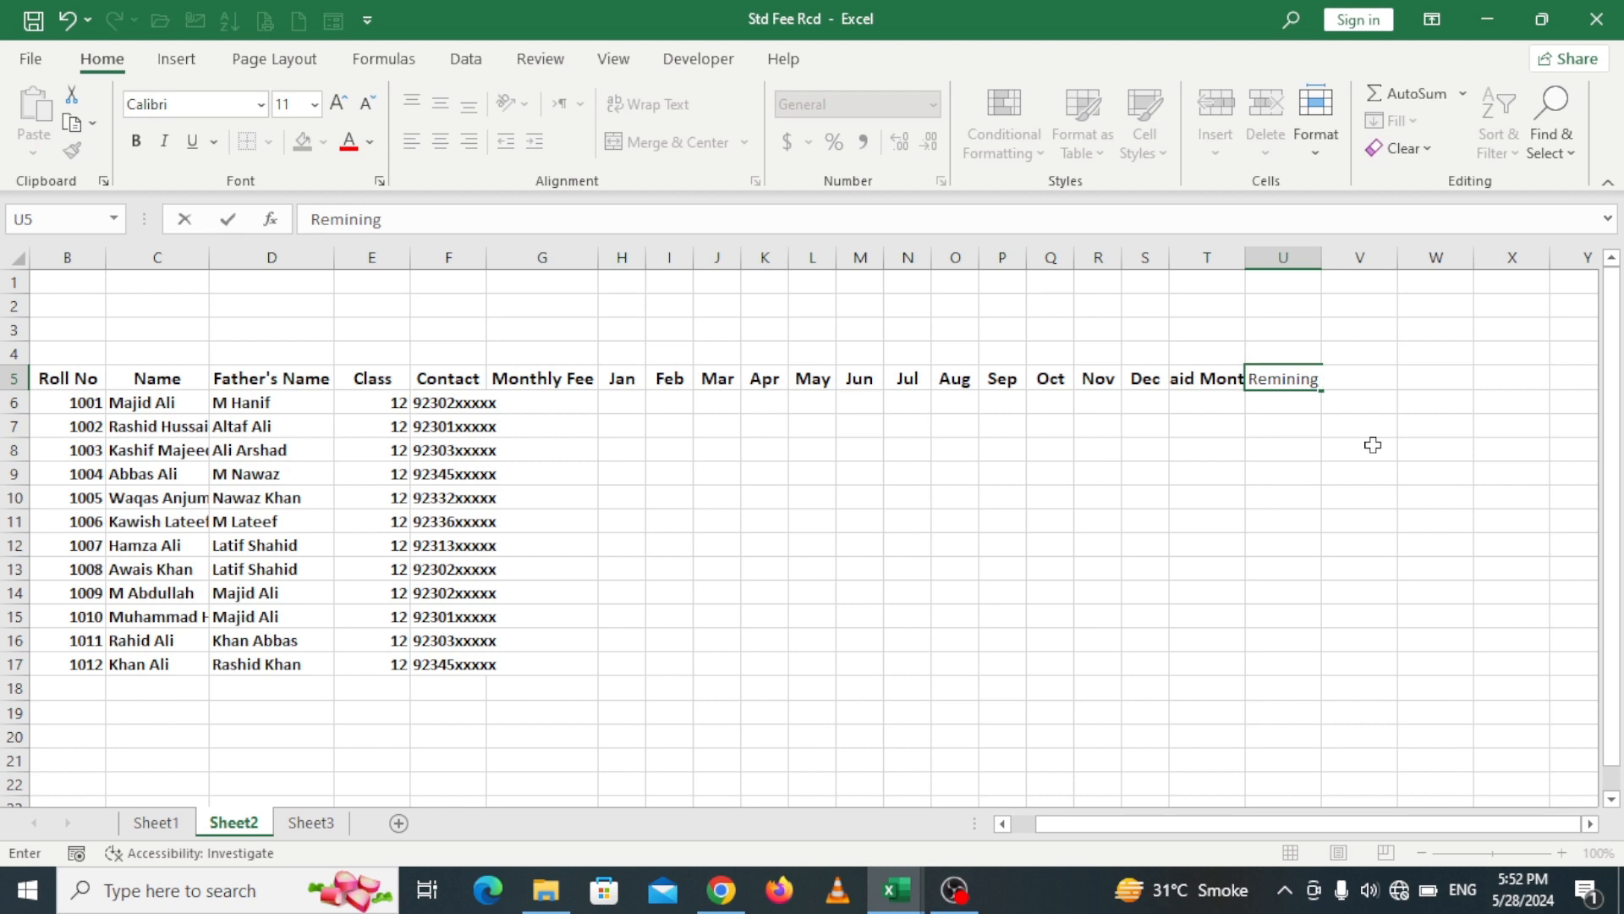
{"action": "type", "text": " Month"}
{"action": "key", "text": "Tab"}
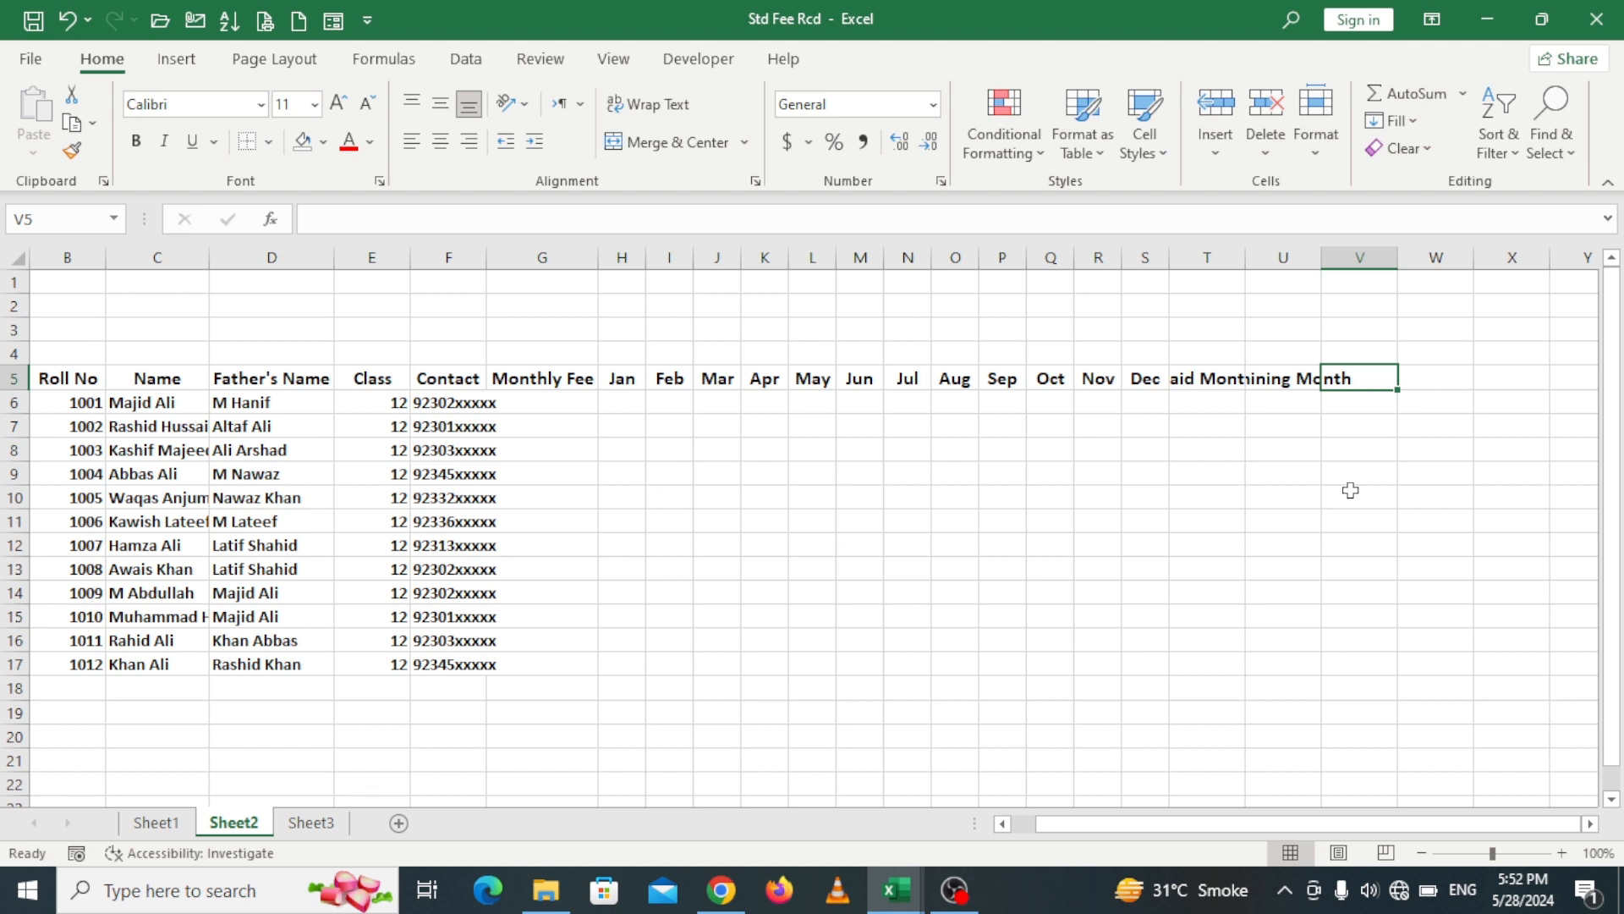
{"action": "type", "text": "De"}
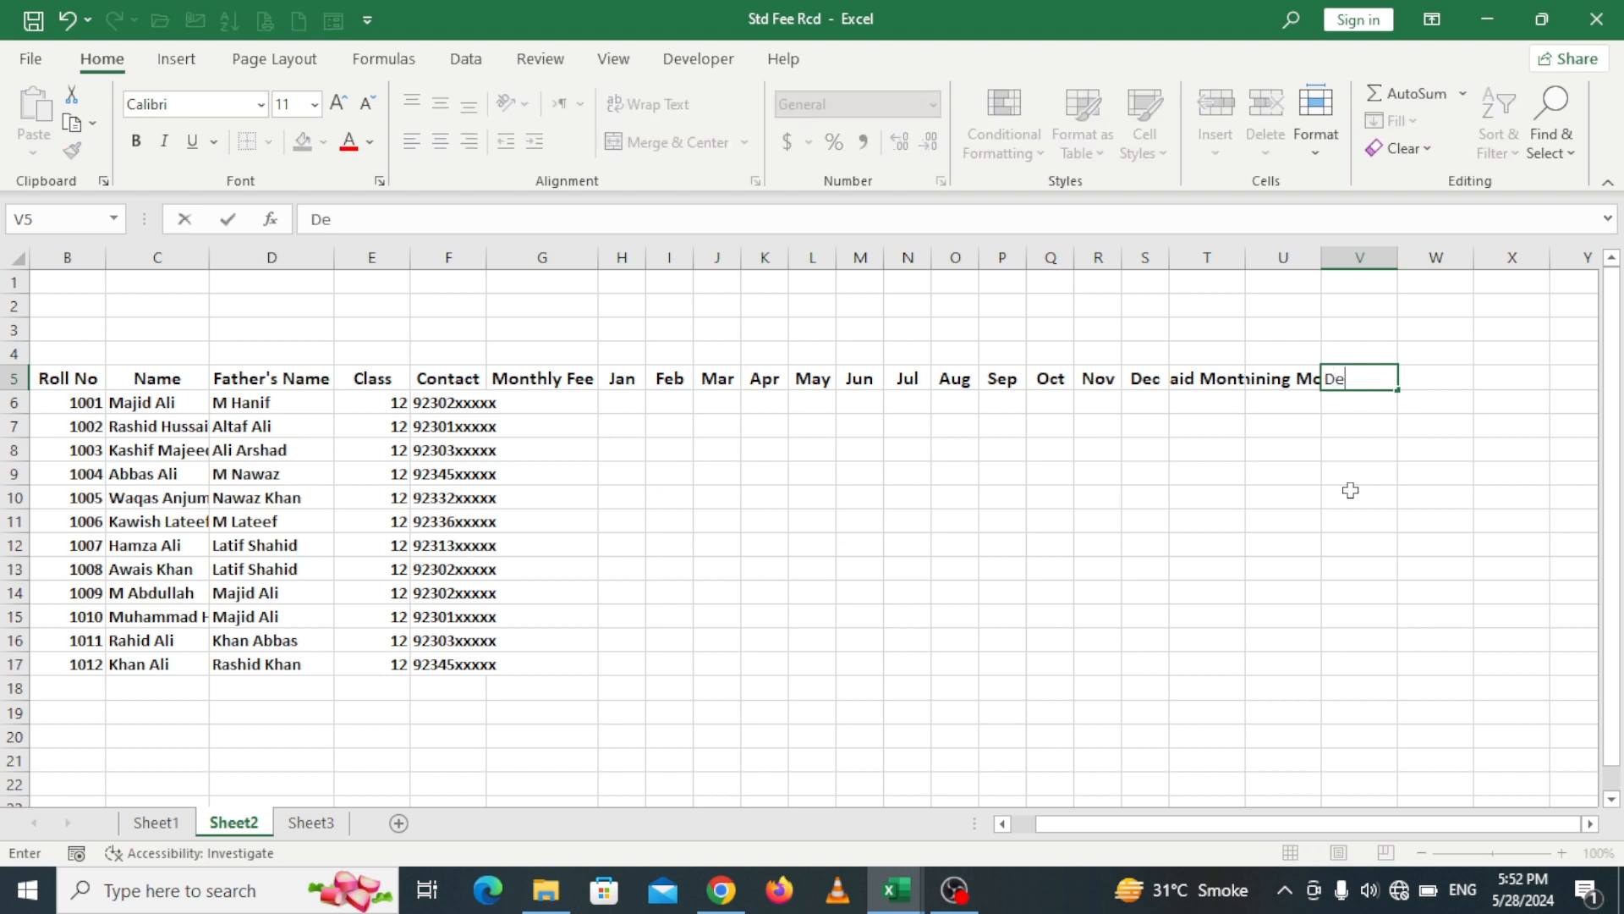
{"action": "type", "text": "posited Fee"}
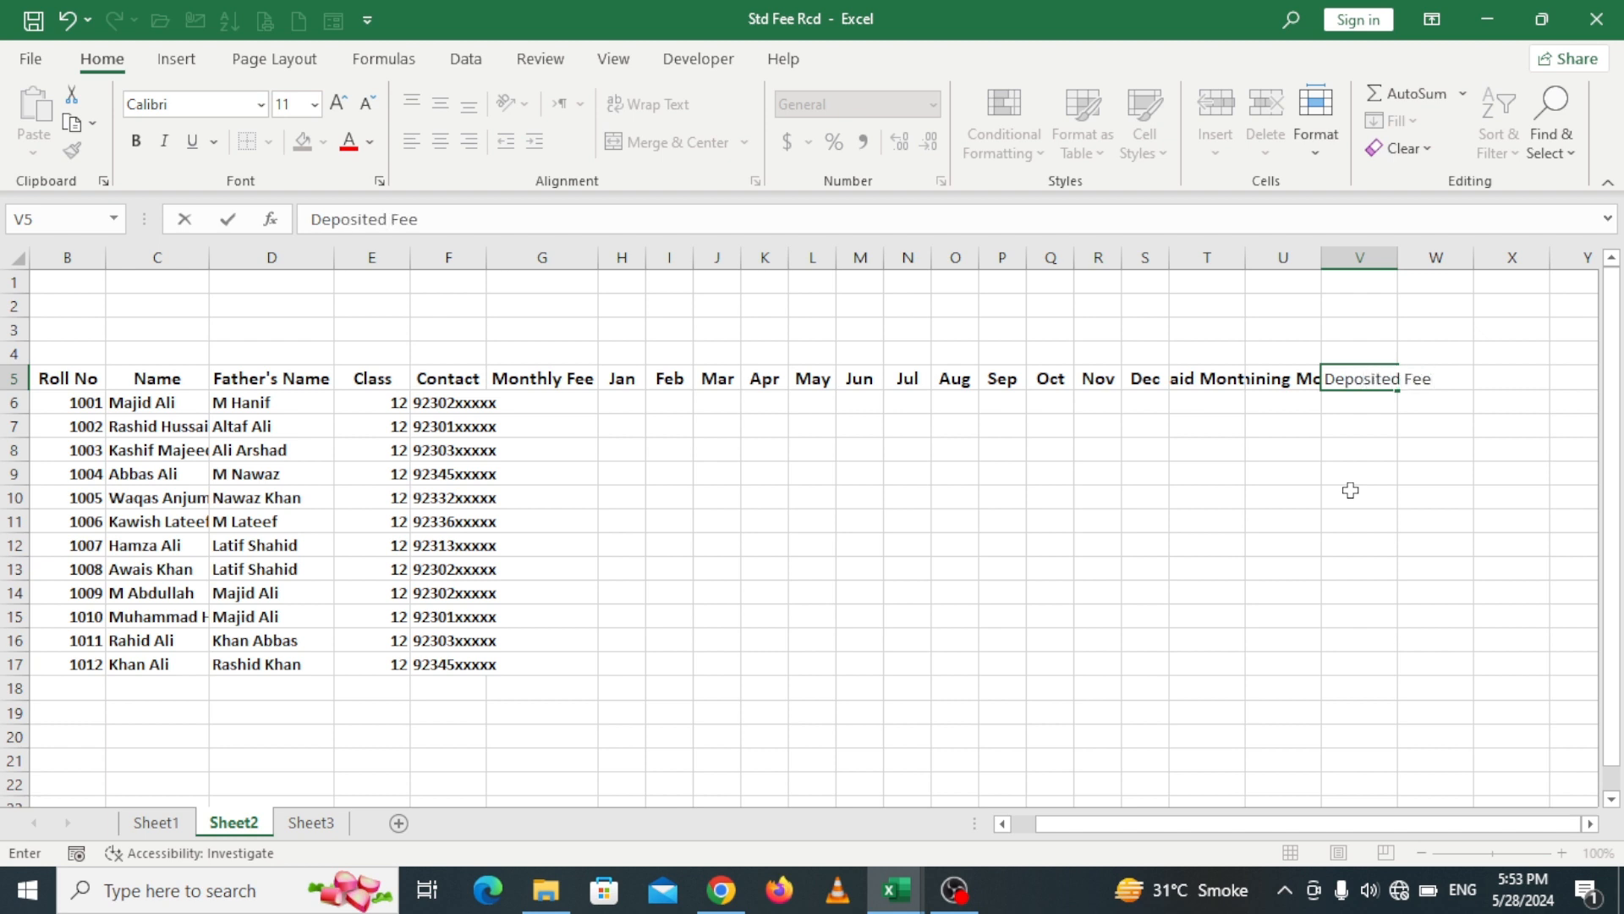
{"action": "key", "text": "Tab"}
{"action": "type", "text": "Balance"}
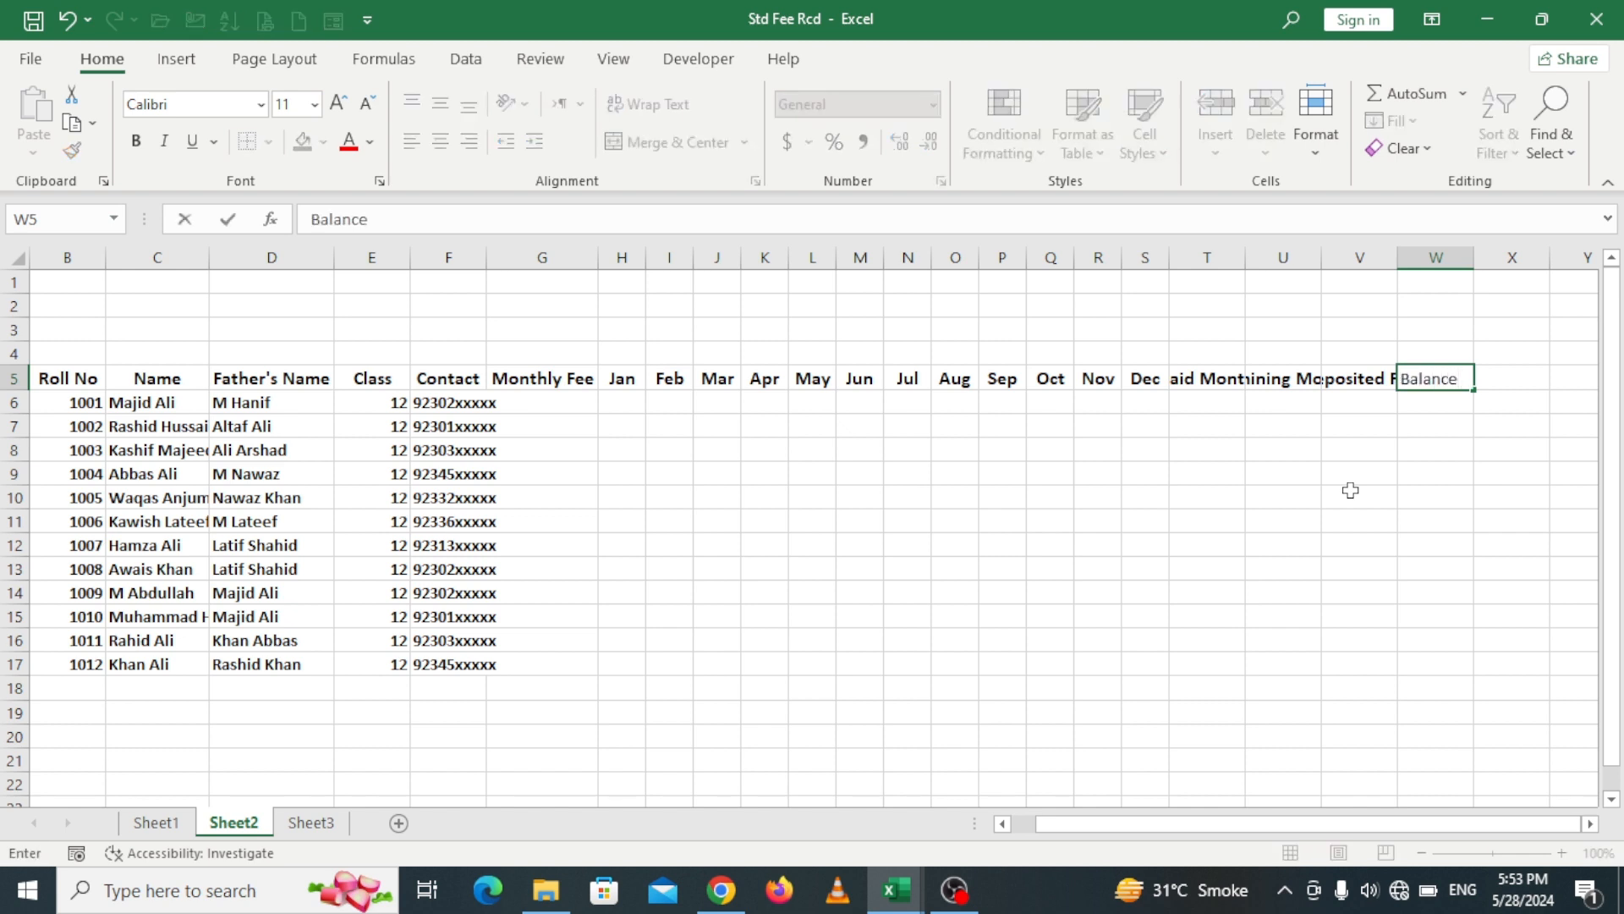
{"action": "left_click", "coordinate": [1217, 499]}
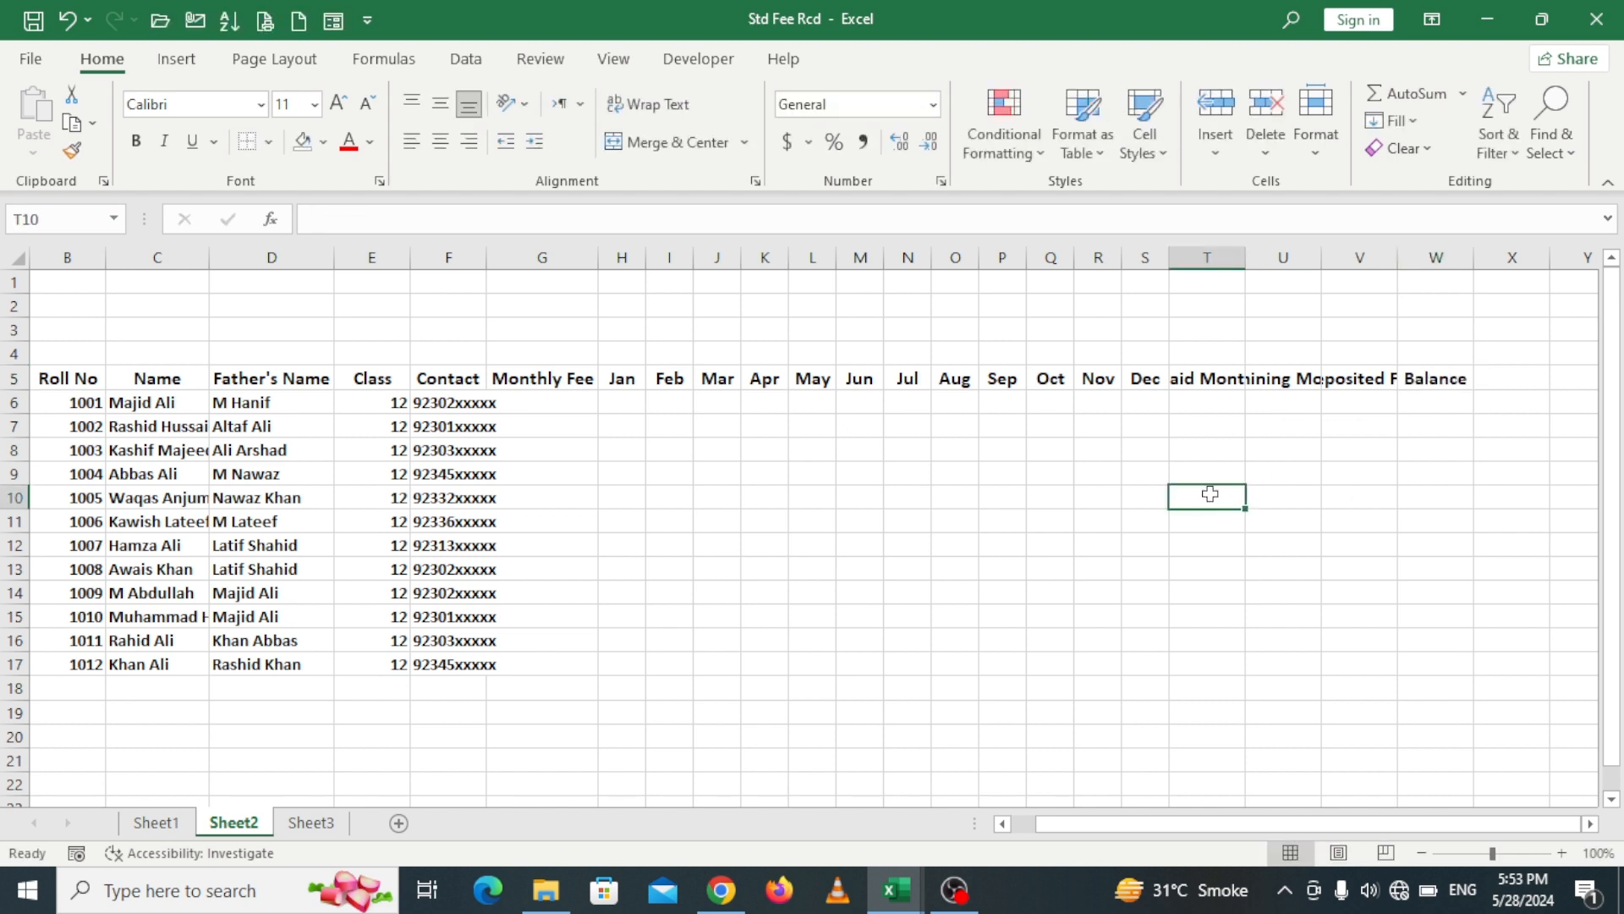
Step: AutoFit columns T through W to the full length of their headings
{"action": "left_click_drag", "start_coordinate": [1201, 257], "coordinate": [1438, 261]}
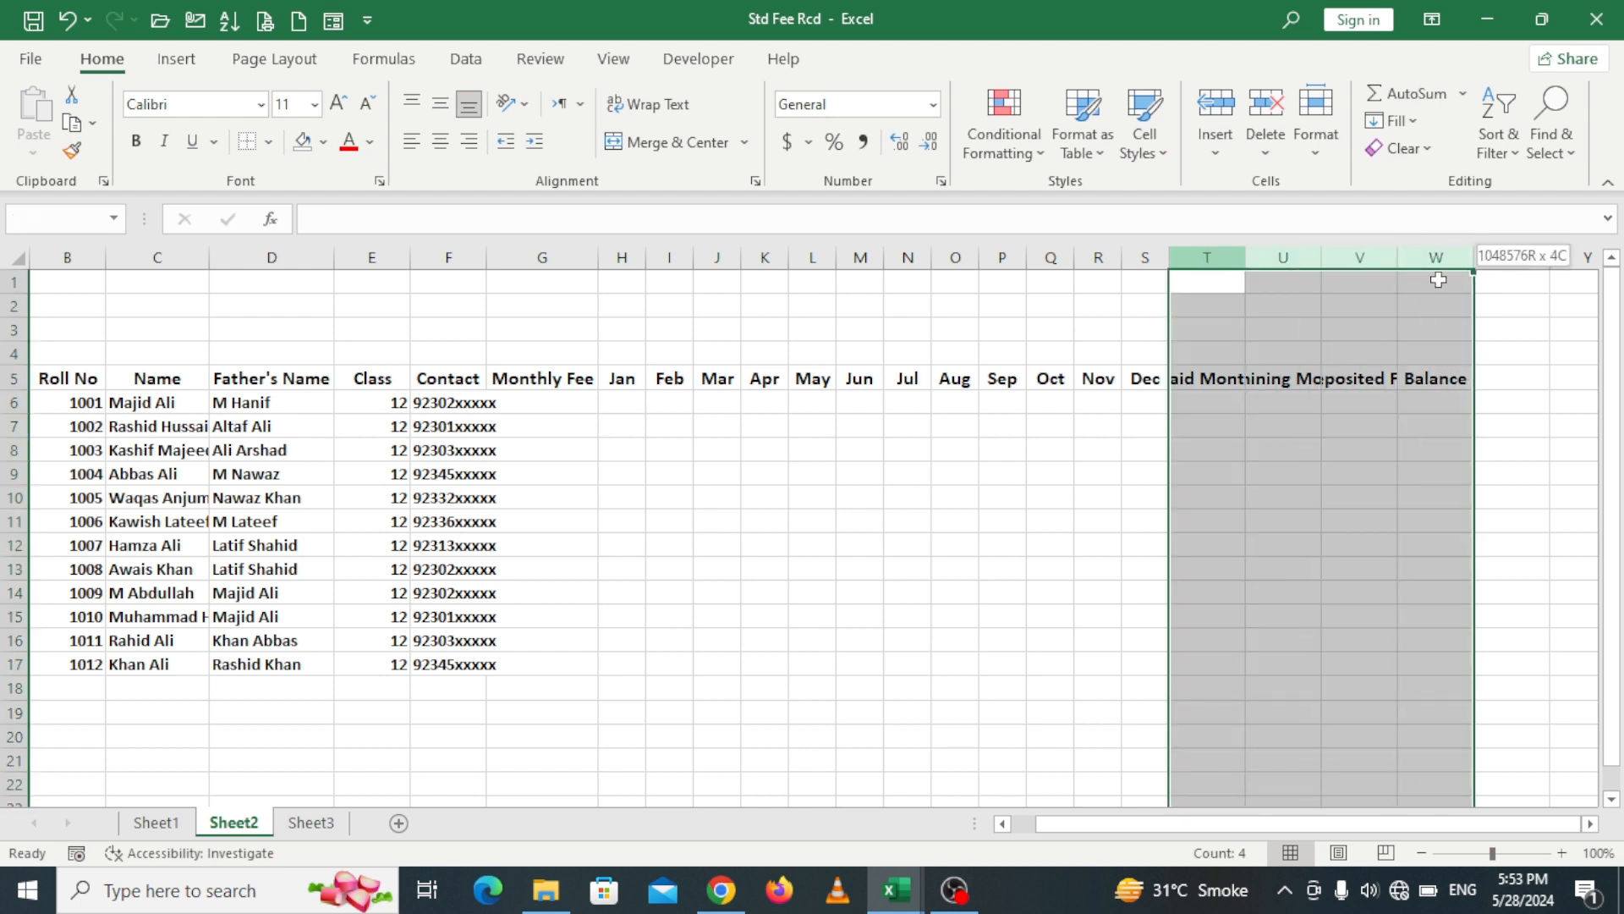
{"action": "double_click", "coordinate": [1243, 257]}
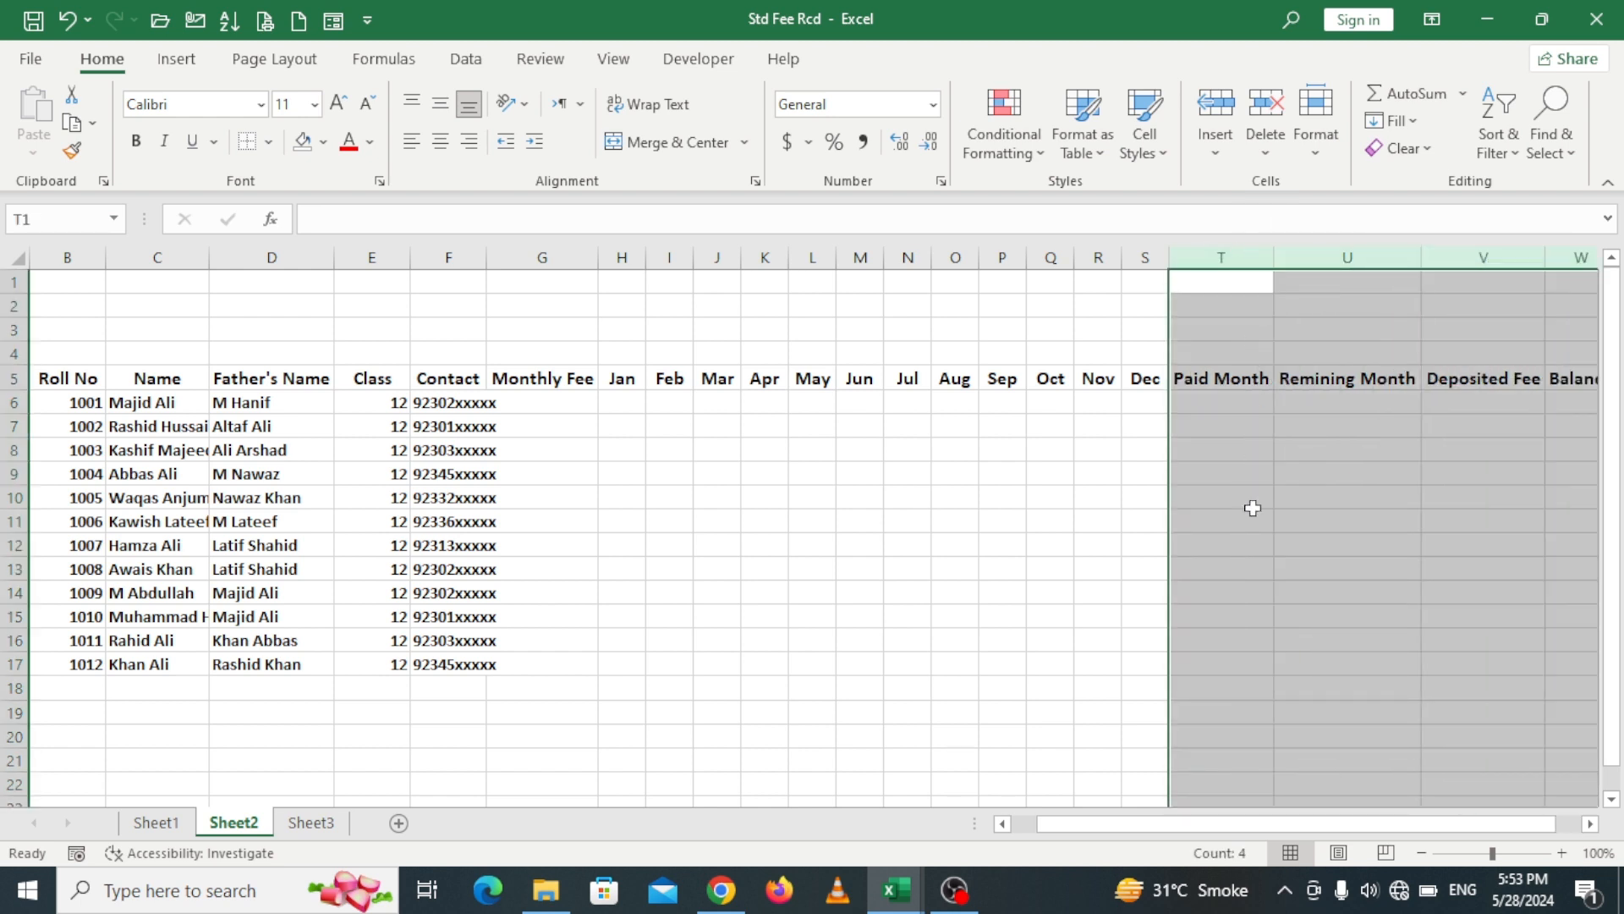
{"action": "left_click_drag", "start_coordinate": [1278, 824], "coordinate": [1372, 844]}
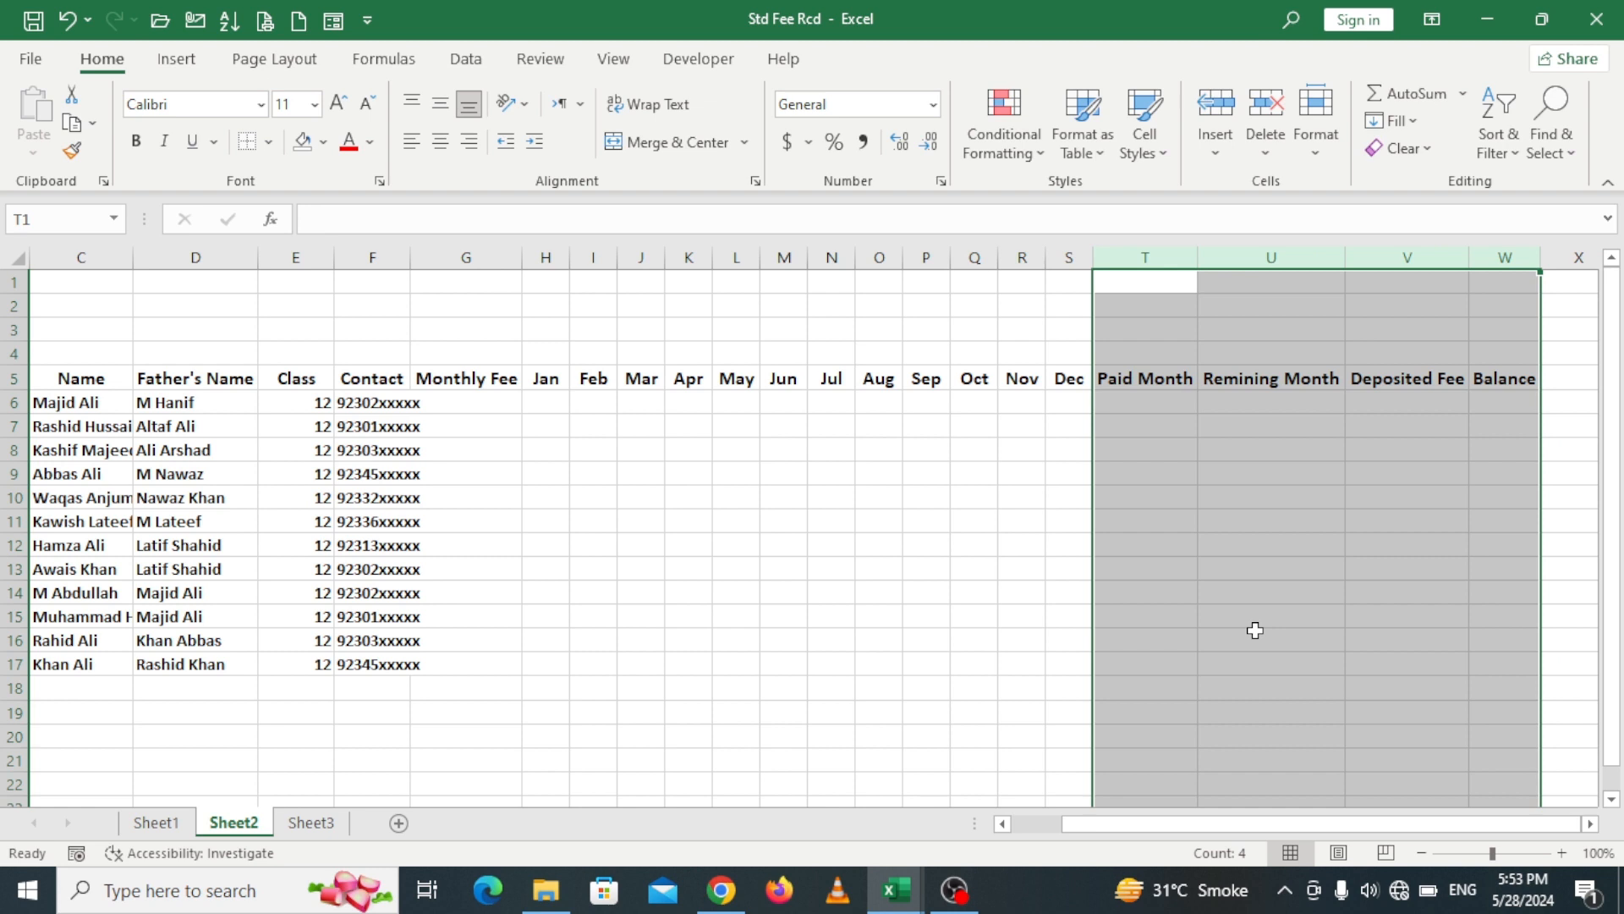
Step: Wrap the text of the headings in T5:W5 and narrow columns T through W to one equal width
{"action": "left_click", "coordinate": [1134, 426]}
{"action": "left_click_drag", "start_coordinate": [1138, 381], "coordinate": [1497, 383]}
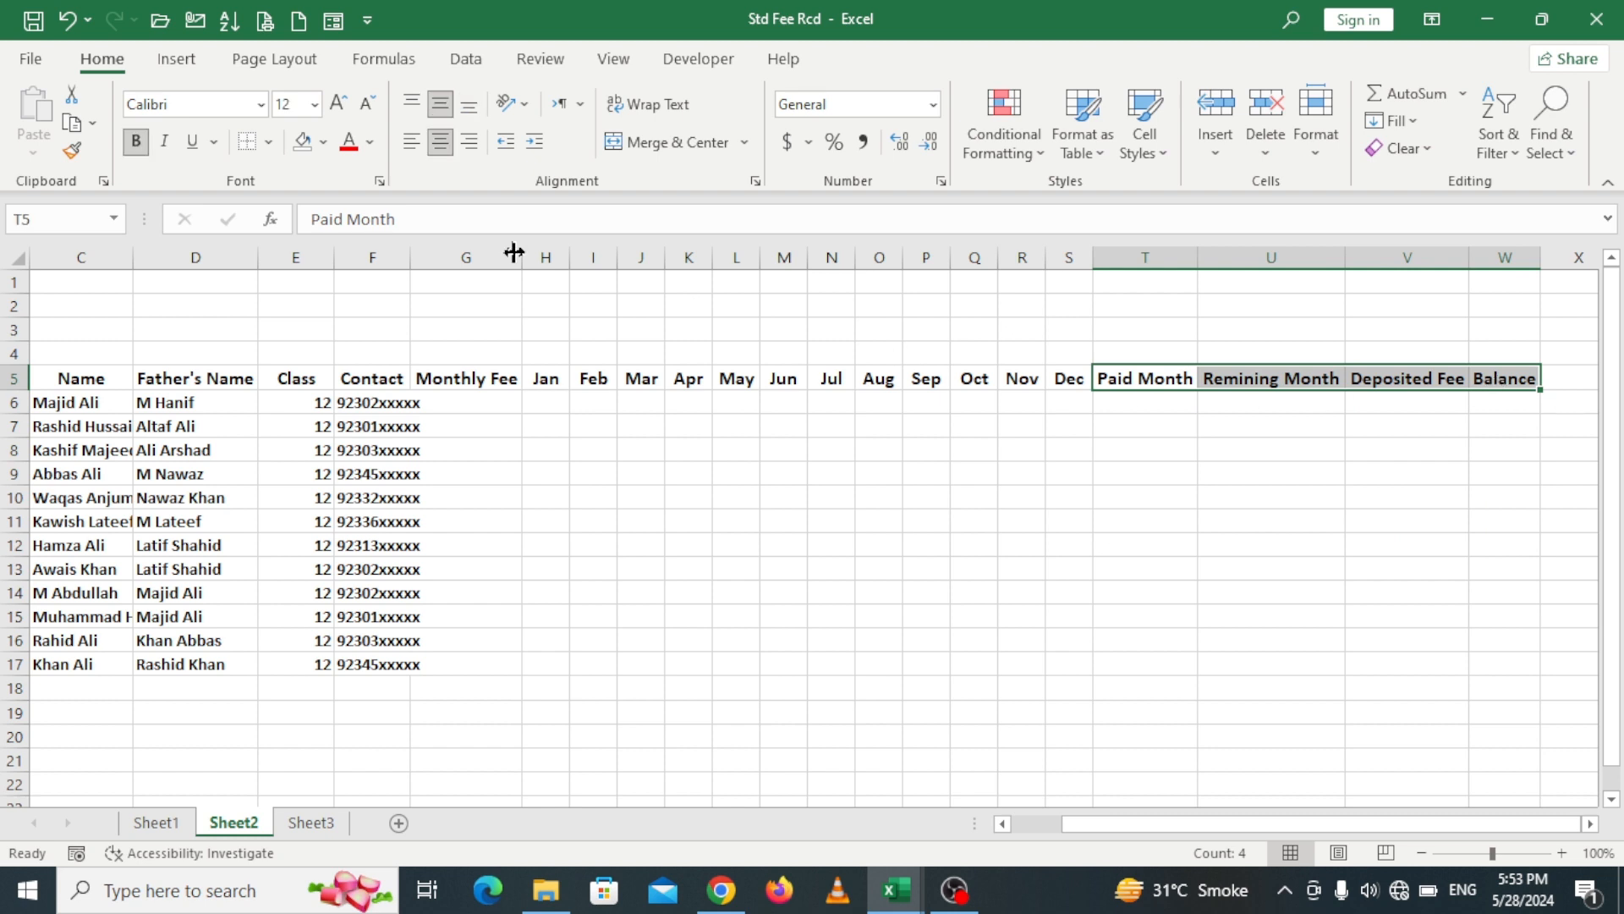
{"action": "left_click", "coordinate": [668, 118]}
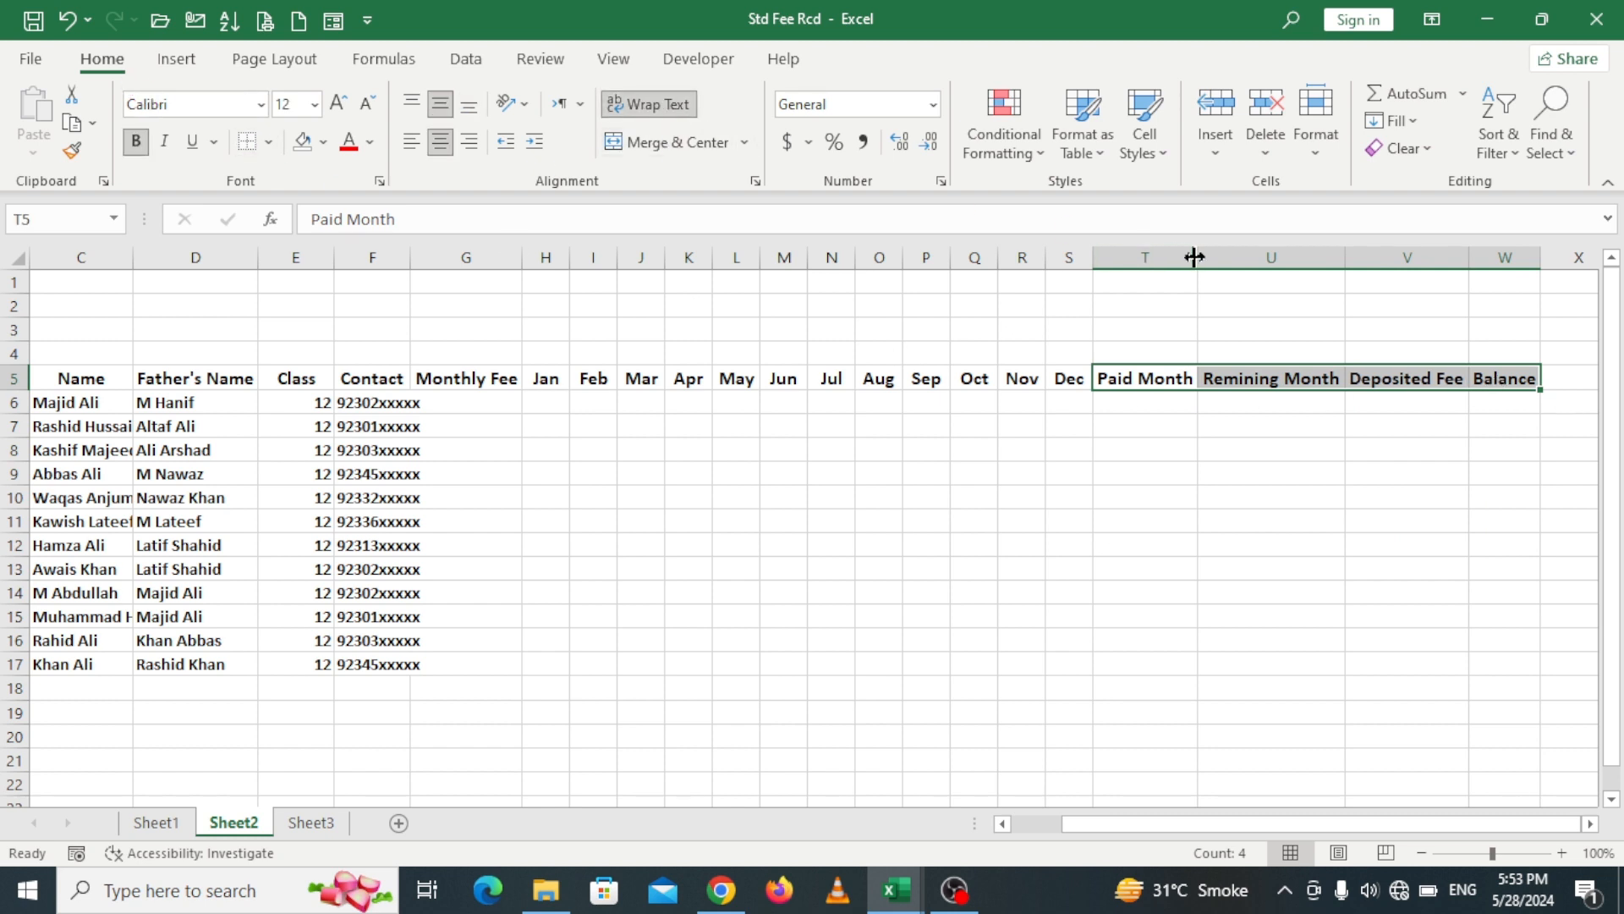
{"action": "left_click_drag", "start_coordinate": [1198, 257], "coordinate": [1165, 257]}
{"action": "mouse_move", "coordinate": [1131, 258]}
{"action": "left_mouse_down"}
{"action": "mouse_move", "coordinate": [1548, 258]}
{"action": "mouse_move", "coordinate": [1476, 258]}
{"action": "left_mouse_up"}
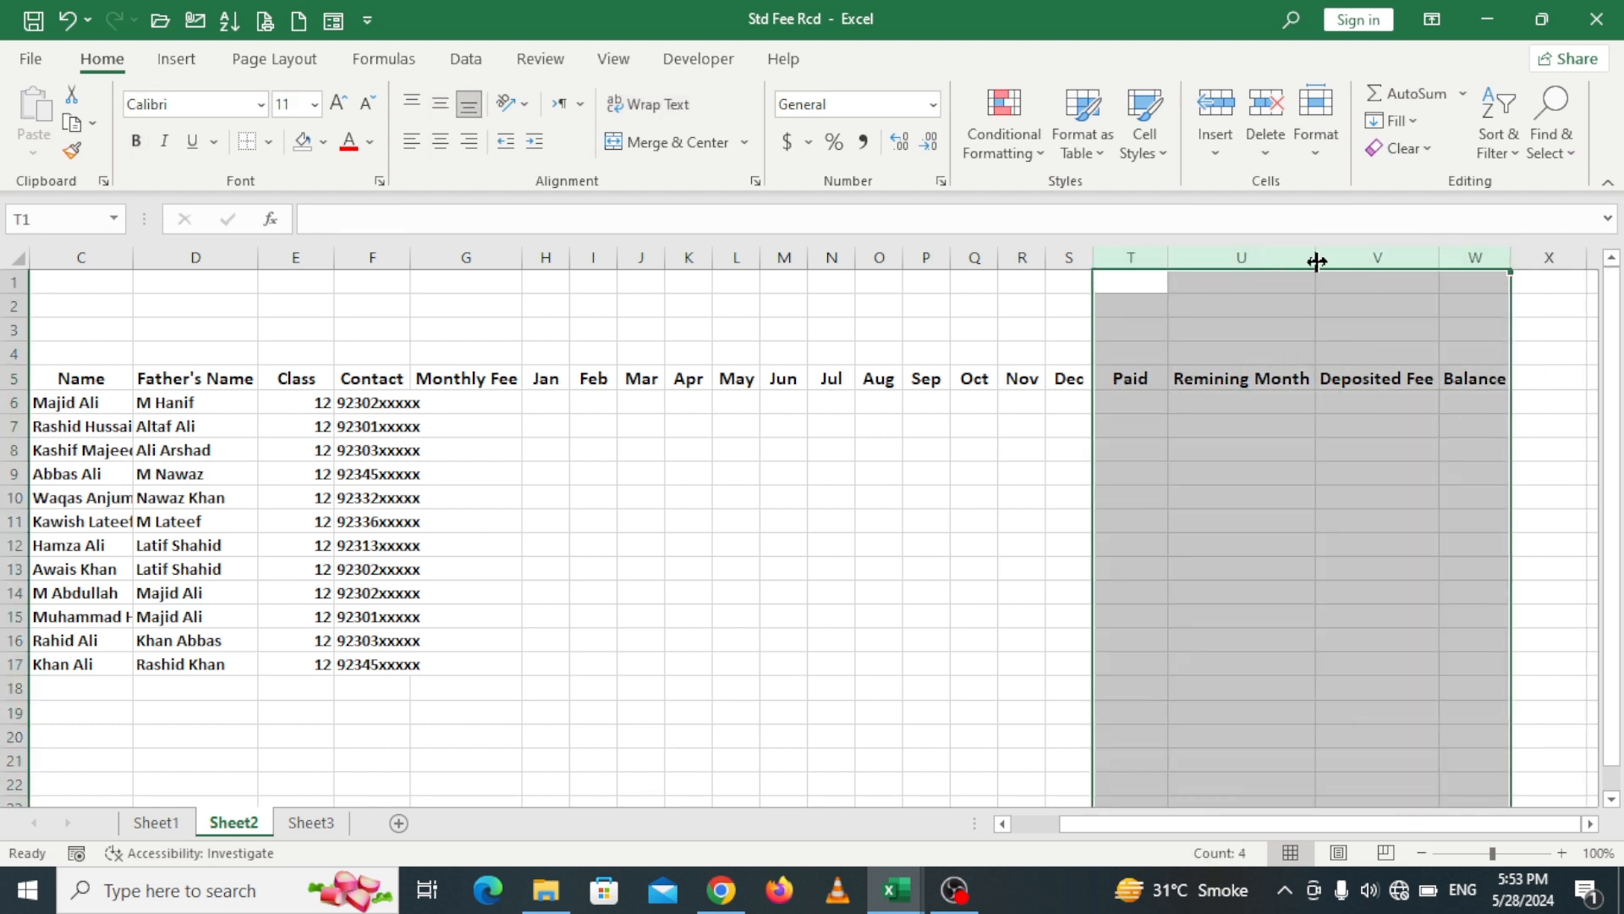
{"action": "left_click_drag", "start_coordinate": [1316, 262], "coordinate": [1286, 260]}
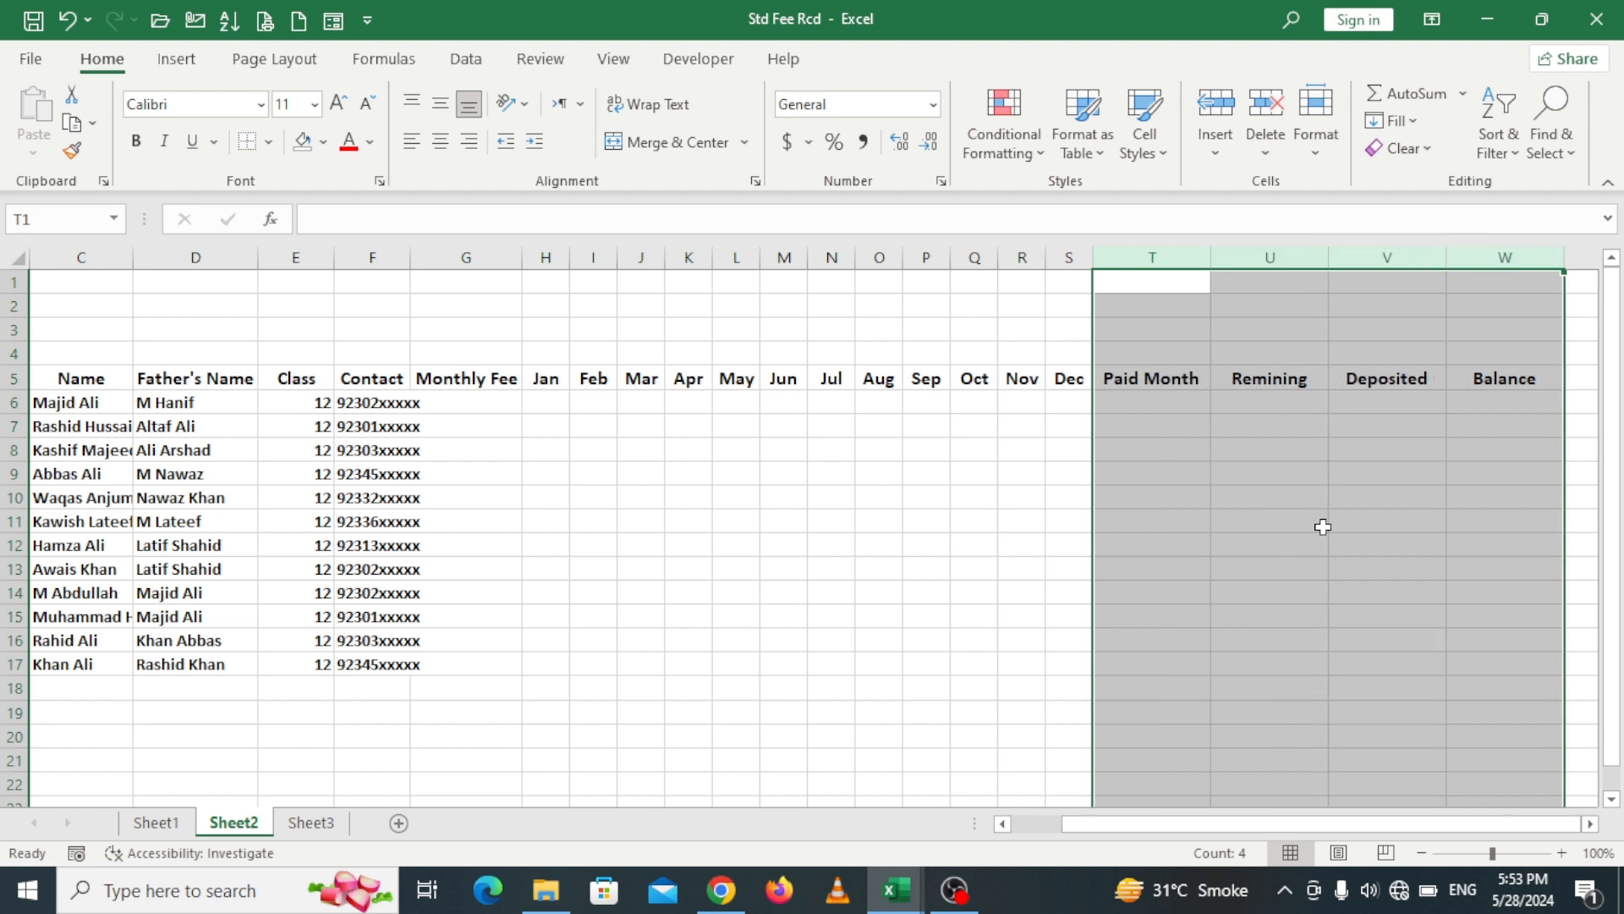
{"action": "left_click_drag", "start_coordinate": [1185, 823], "coordinate": [1032, 837]}
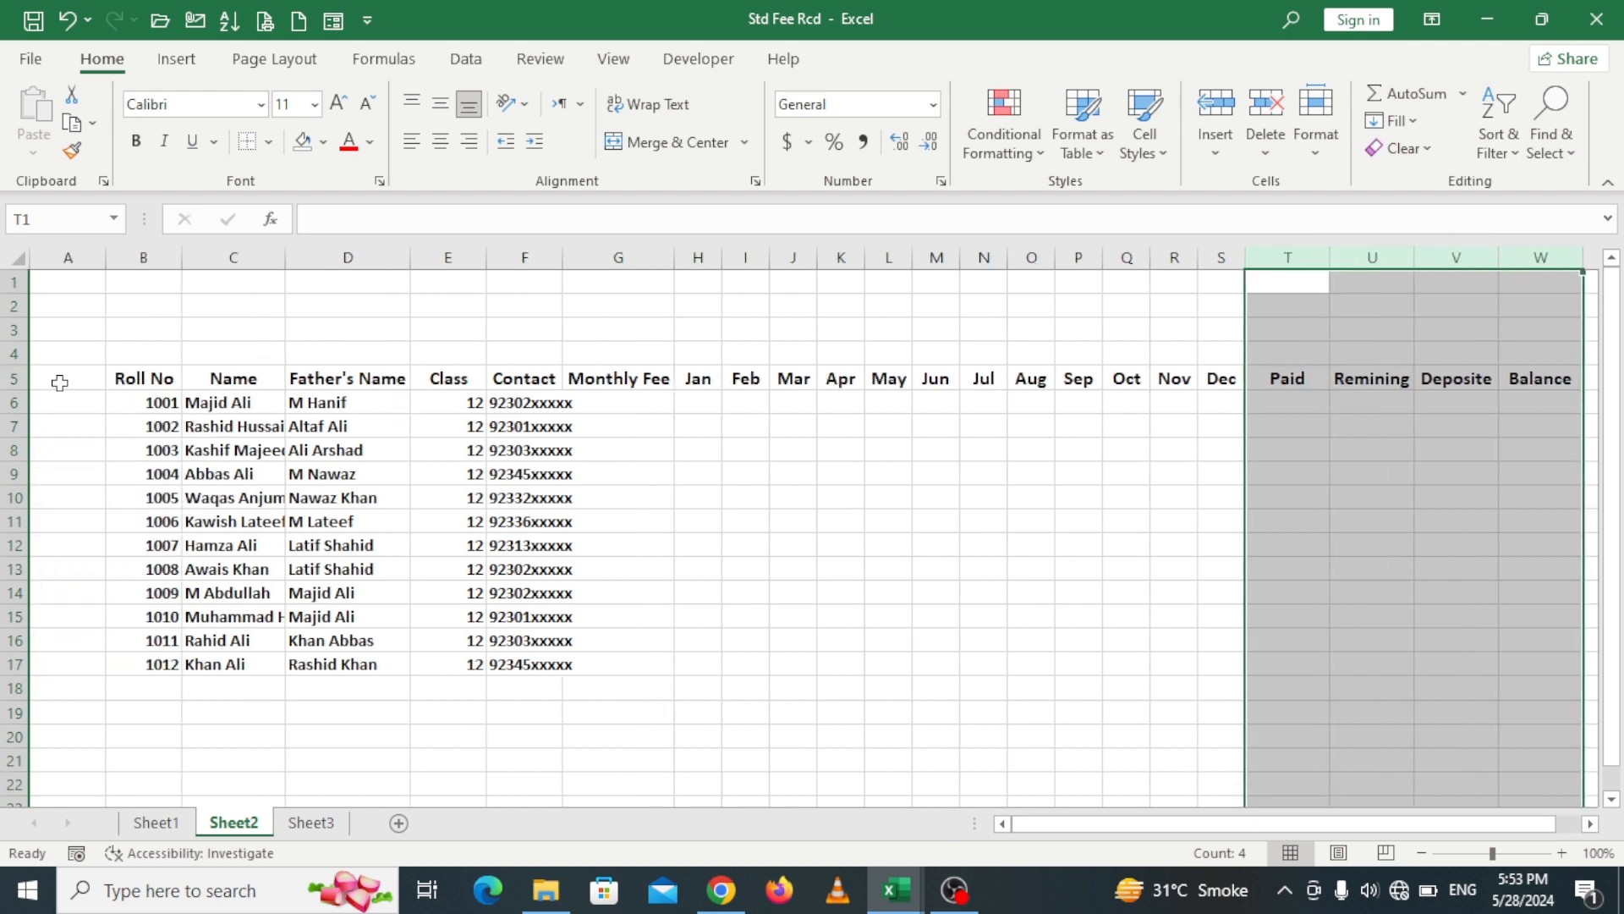
Step: Make row 5 tall enough for two-line headings and widen column V slightly so that Deposited fits on one line
{"action": "left_click", "coordinate": [60, 381]}
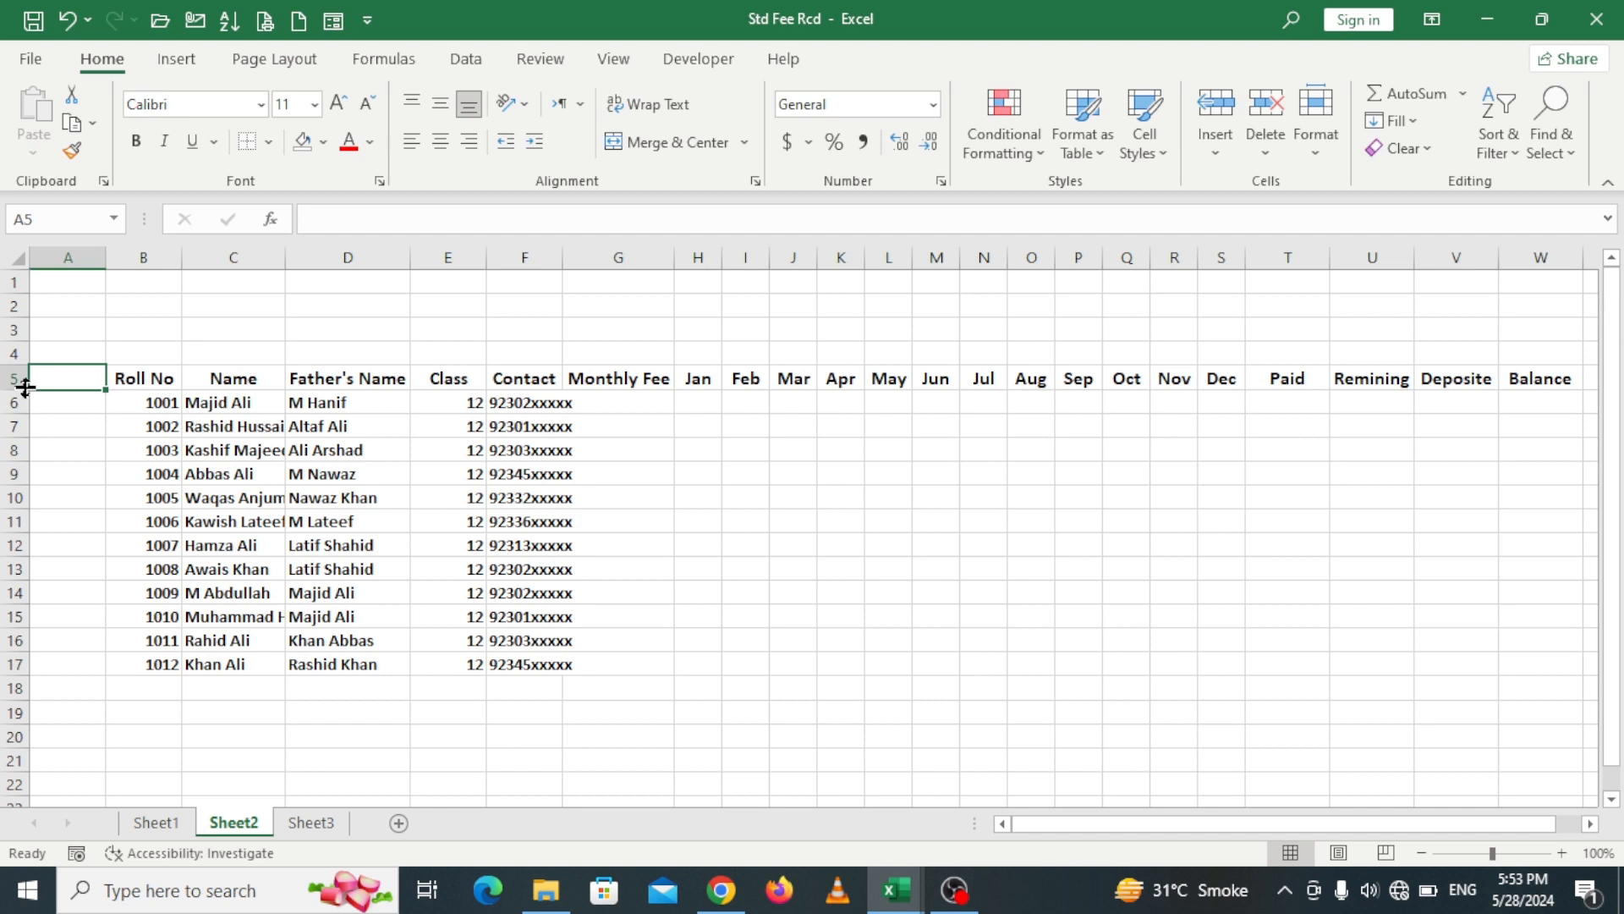
{"action": "left_click_drag", "start_coordinate": [18, 390], "coordinate": [17, 420]}
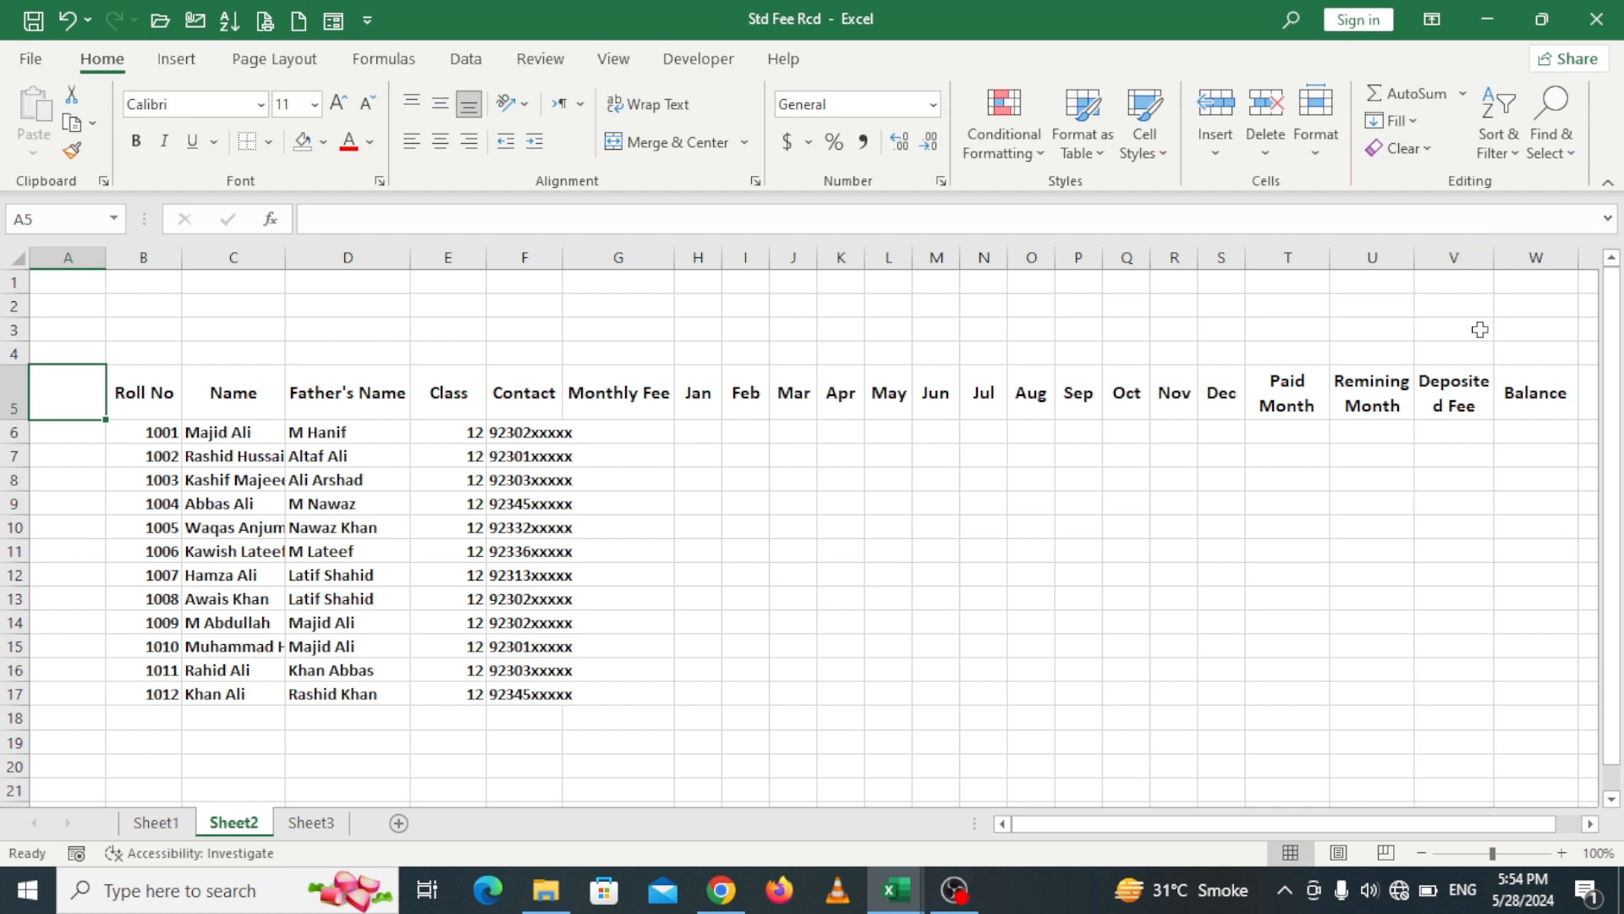
{"action": "left_click_drag", "start_coordinate": [1417, 818], "coordinate": [1482, 833]}
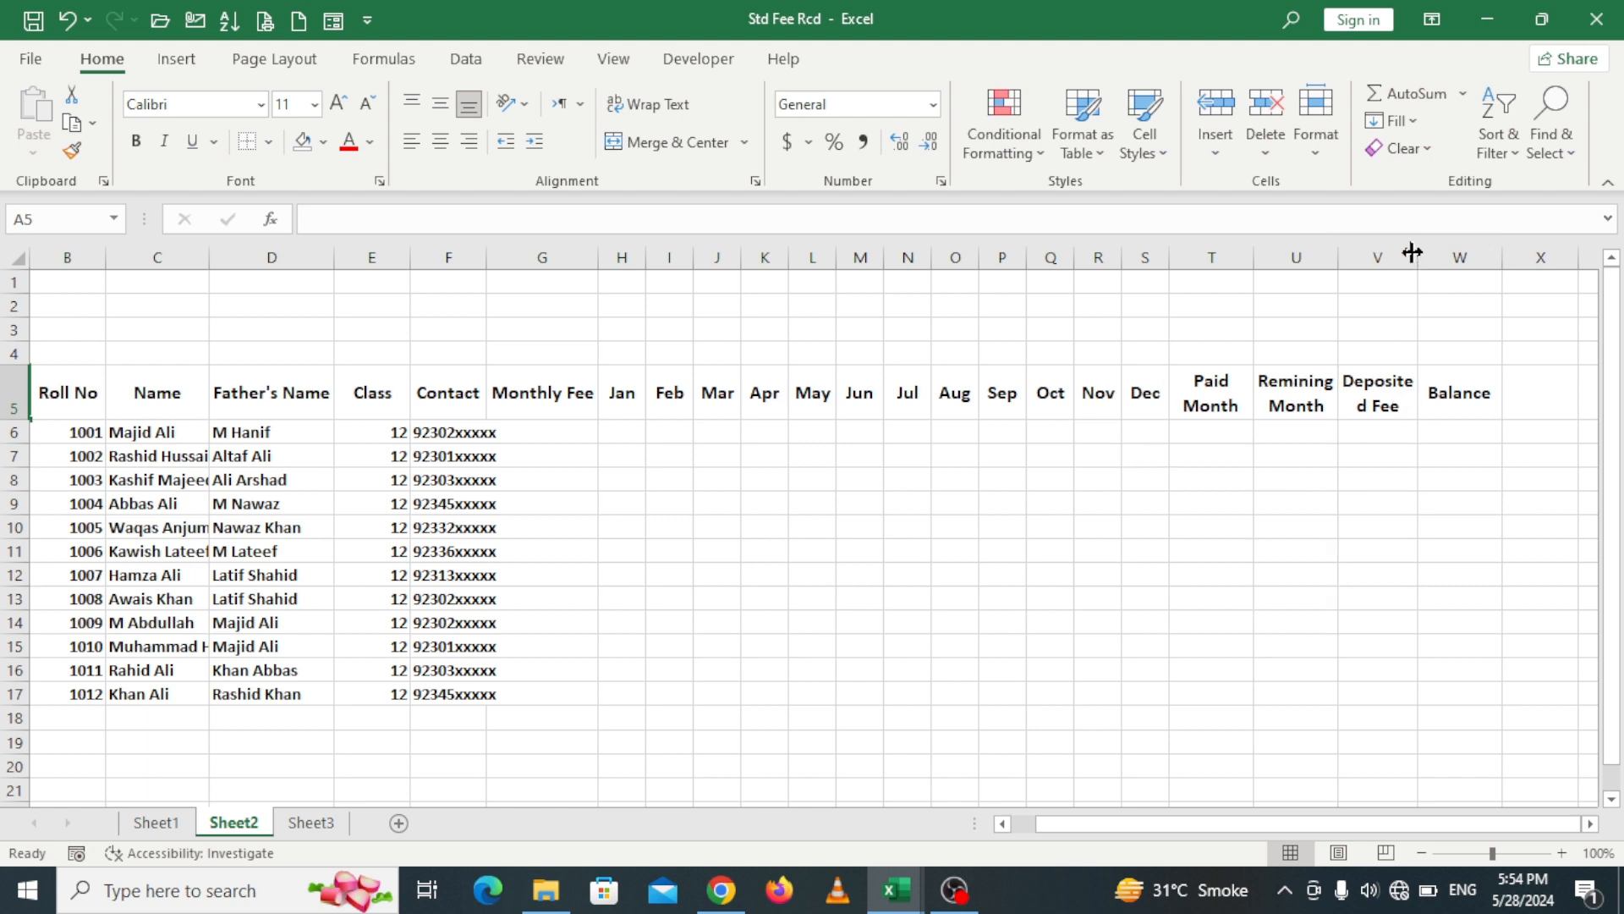
{"action": "left_click_drag", "start_coordinate": [1418, 256], "coordinate": [1428, 256]}
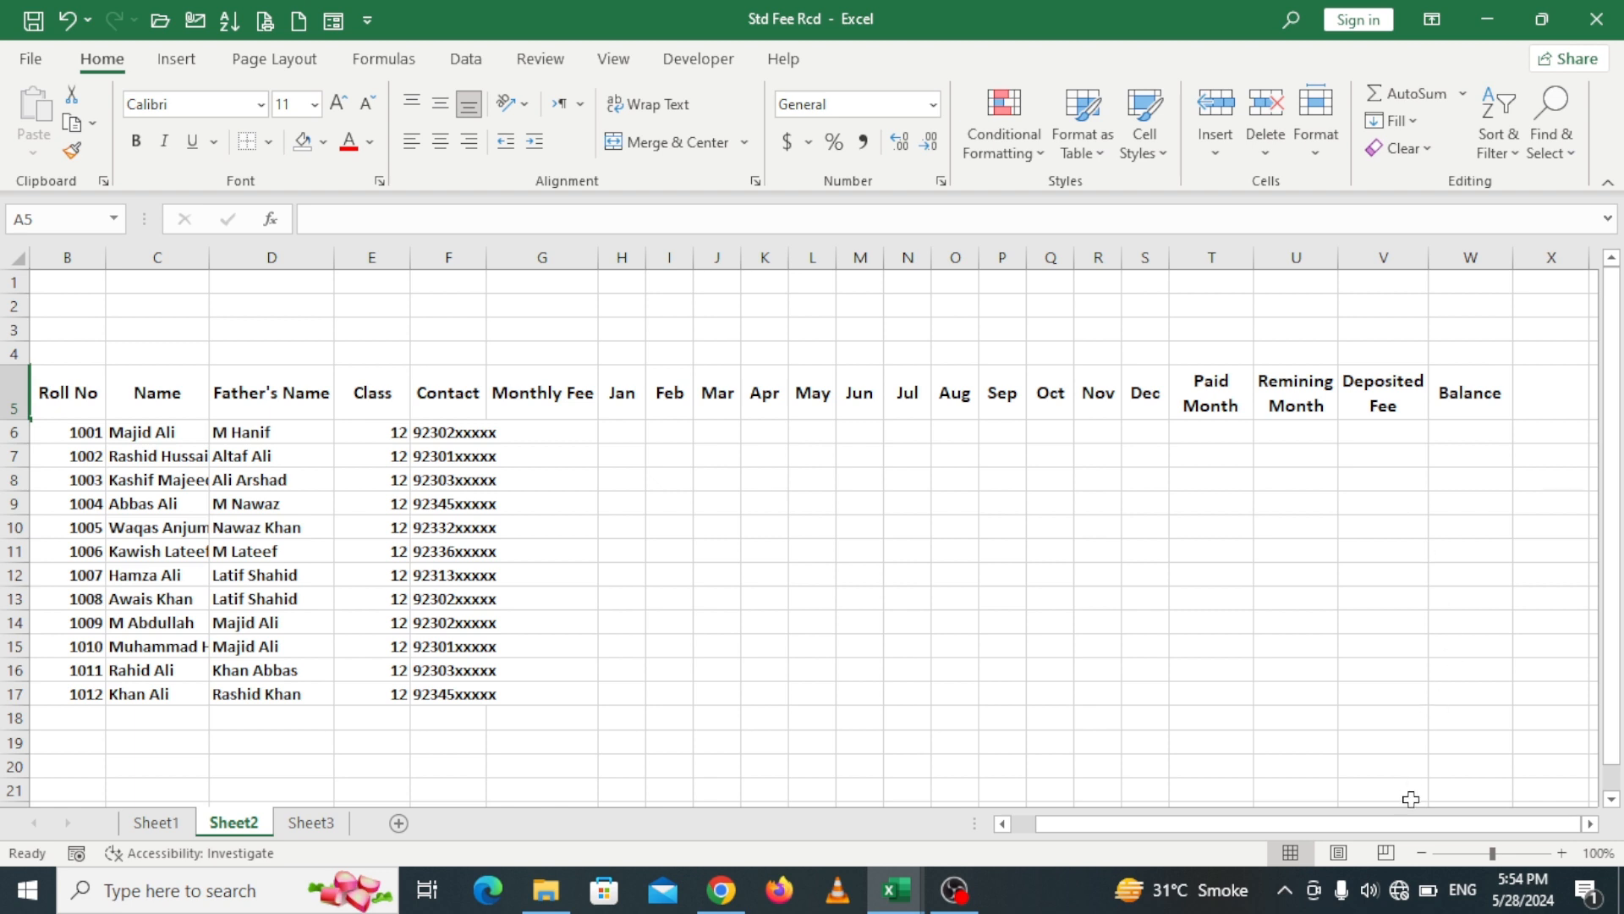
{"action": "left_click_drag", "start_coordinate": [1407, 825], "coordinate": [1334, 849]}
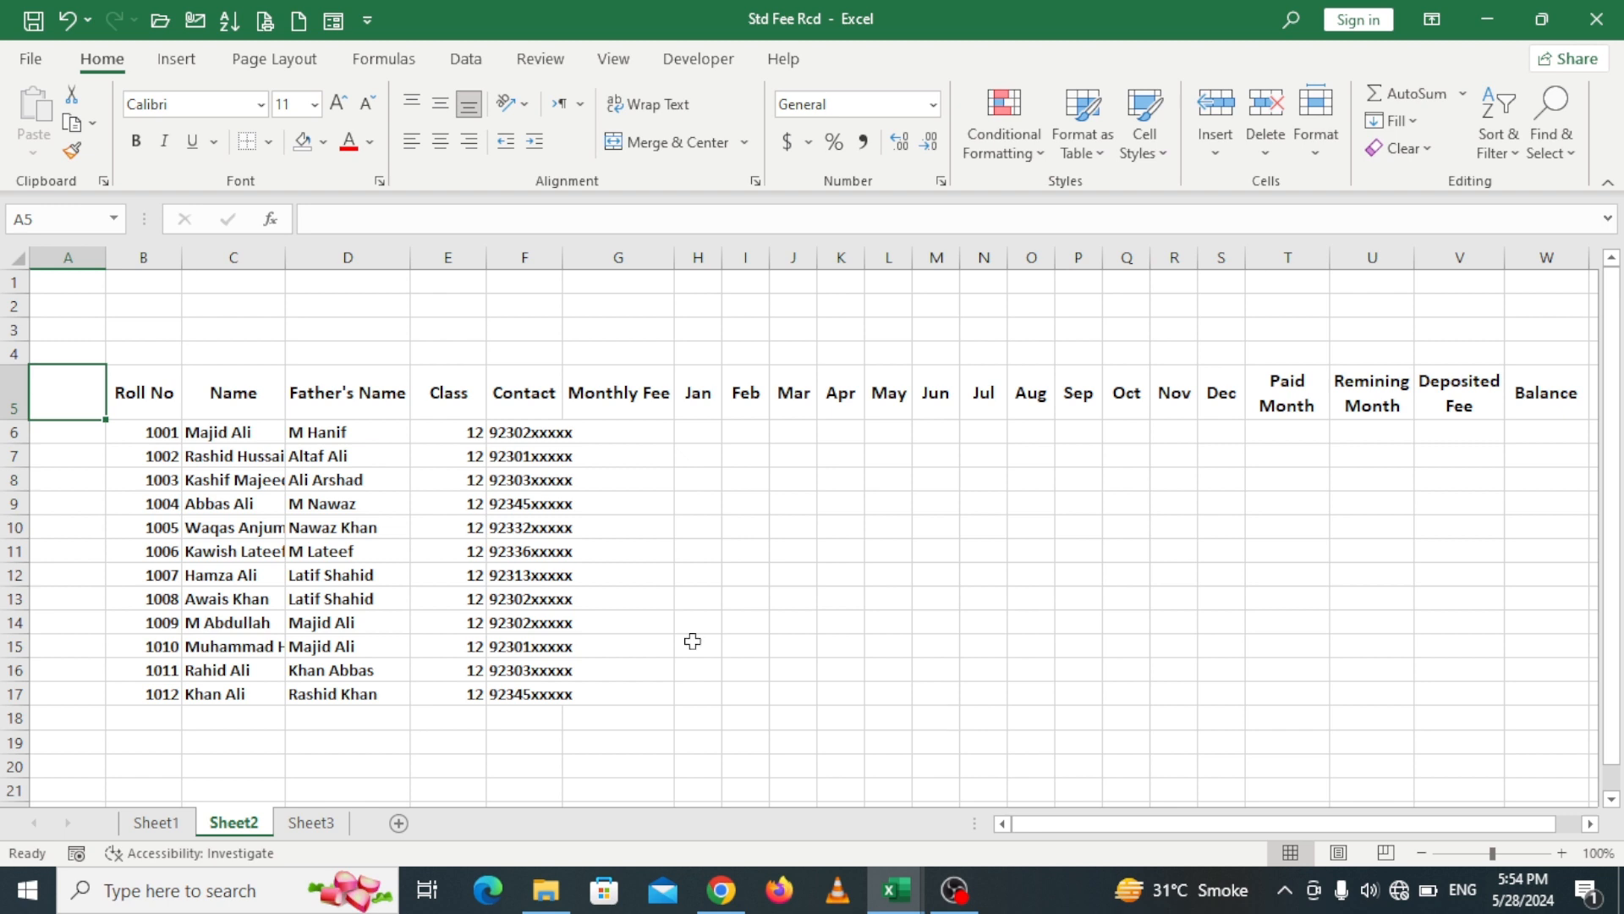
Step: Narrow the empty column A to about half its width
{"action": "left_click_drag", "start_coordinate": [101, 264], "coordinate": [62, 262]}
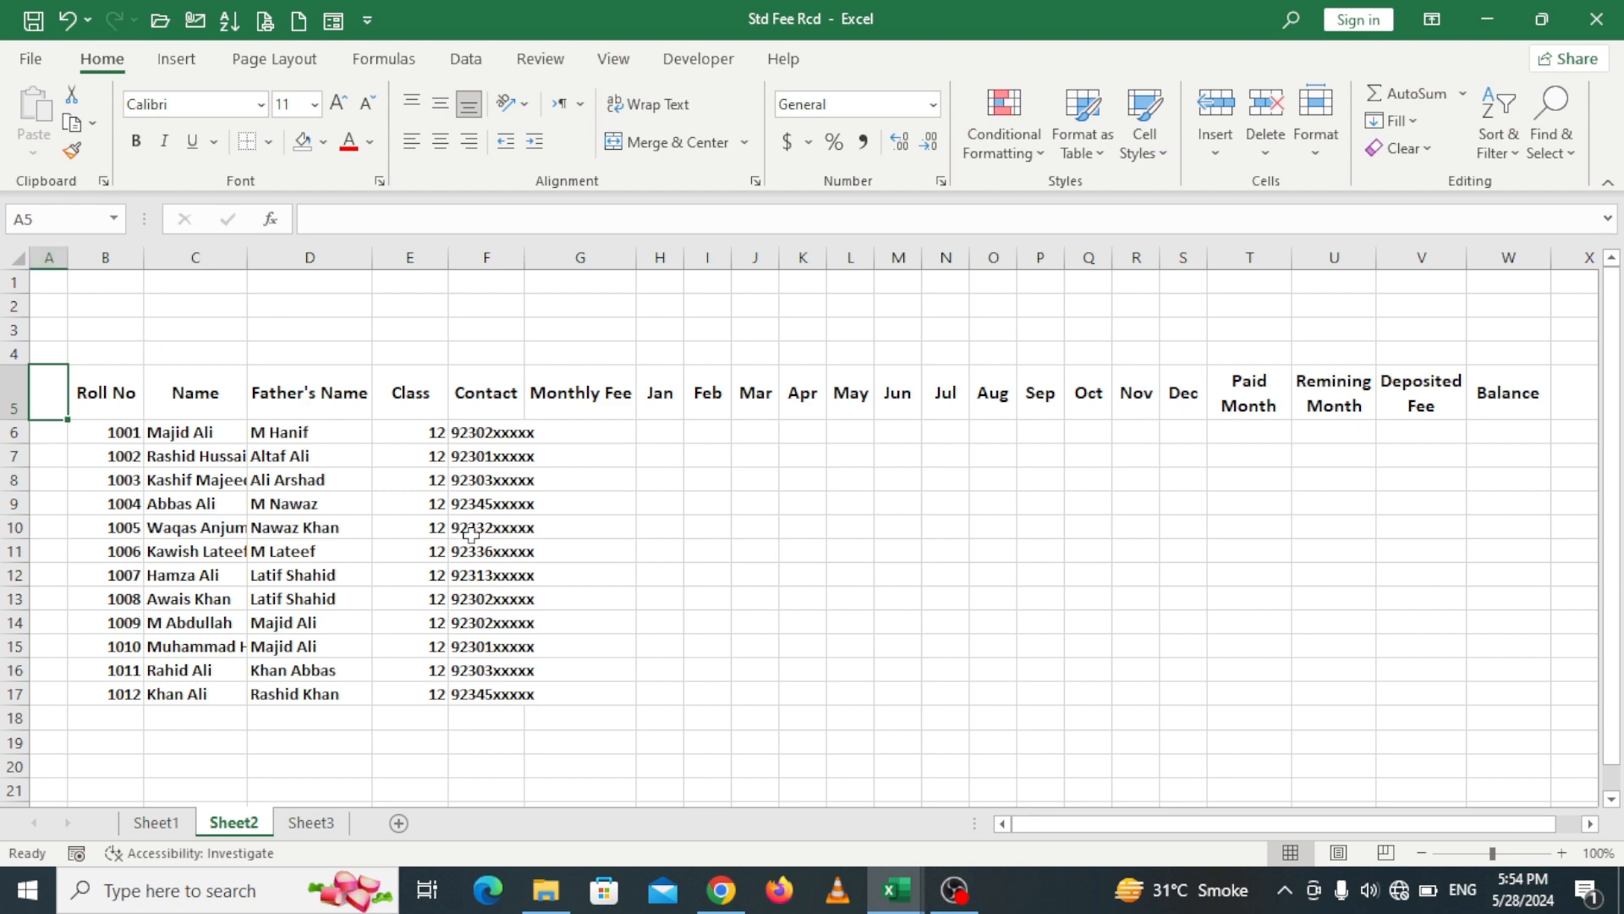
{"action": "scroll", "coordinate": [483, 524], "scroll_direction": "down", "scroll_amount": 2}
{"action": "scroll", "coordinate": [499, 514], "scroll_direction": "up", "scroll_amount": 2}
Step: Fill the header row B5:W5 with a horizontal two-color gradient from light green to orange
{"action": "left_click_drag", "start_coordinate": [88, 388], "coordinate": [1497, 378]}
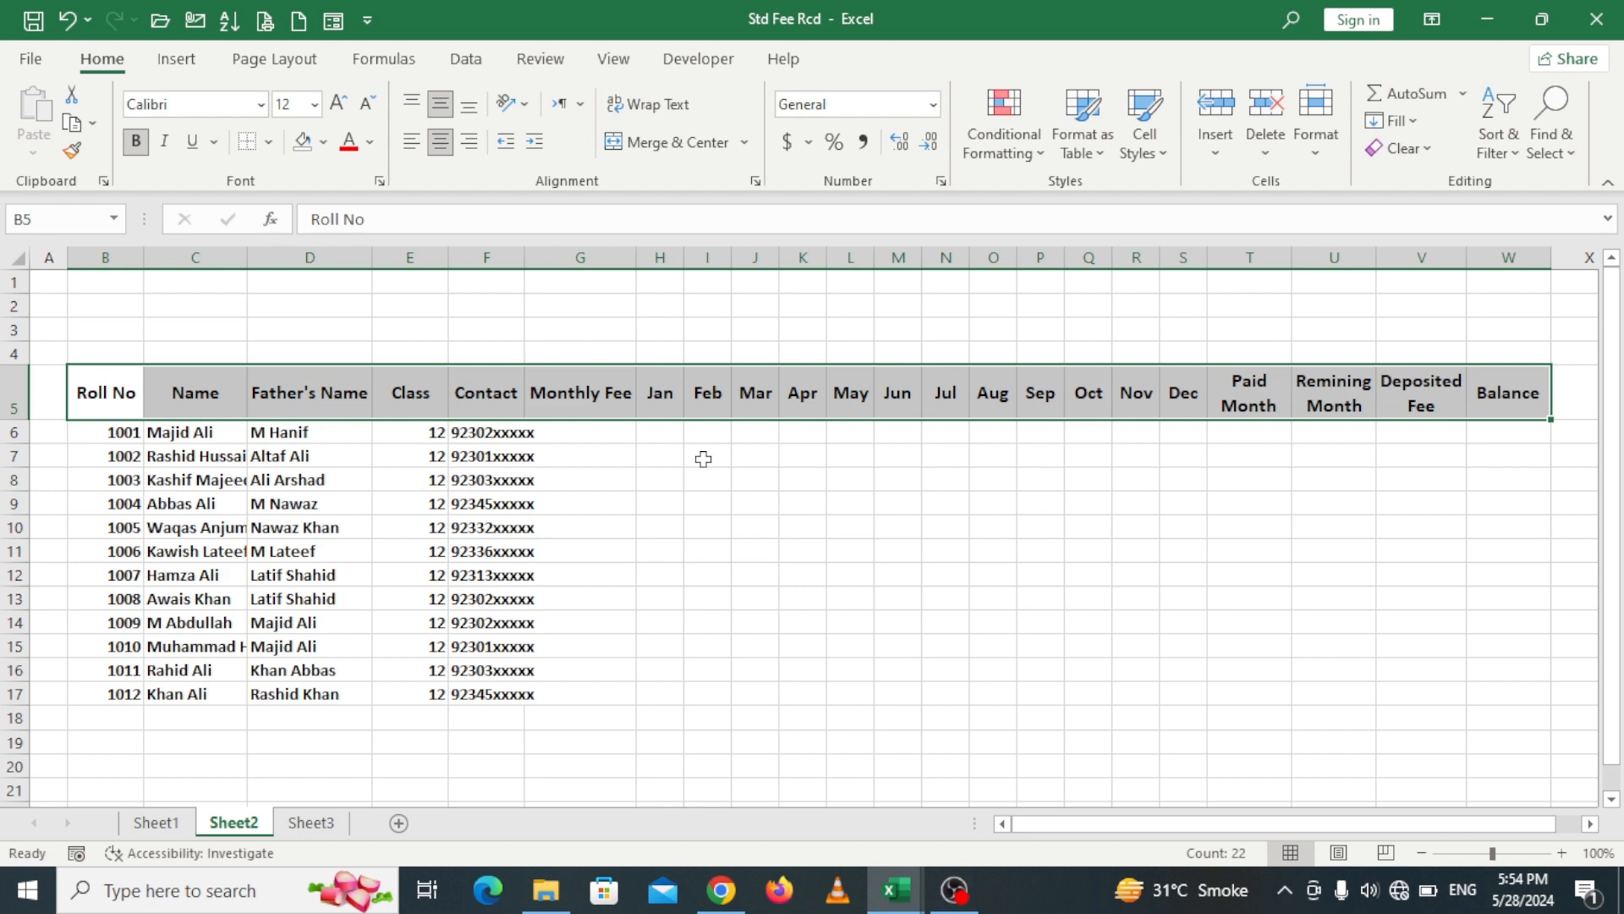
{"action": "key", "text": "ctrl+1"}
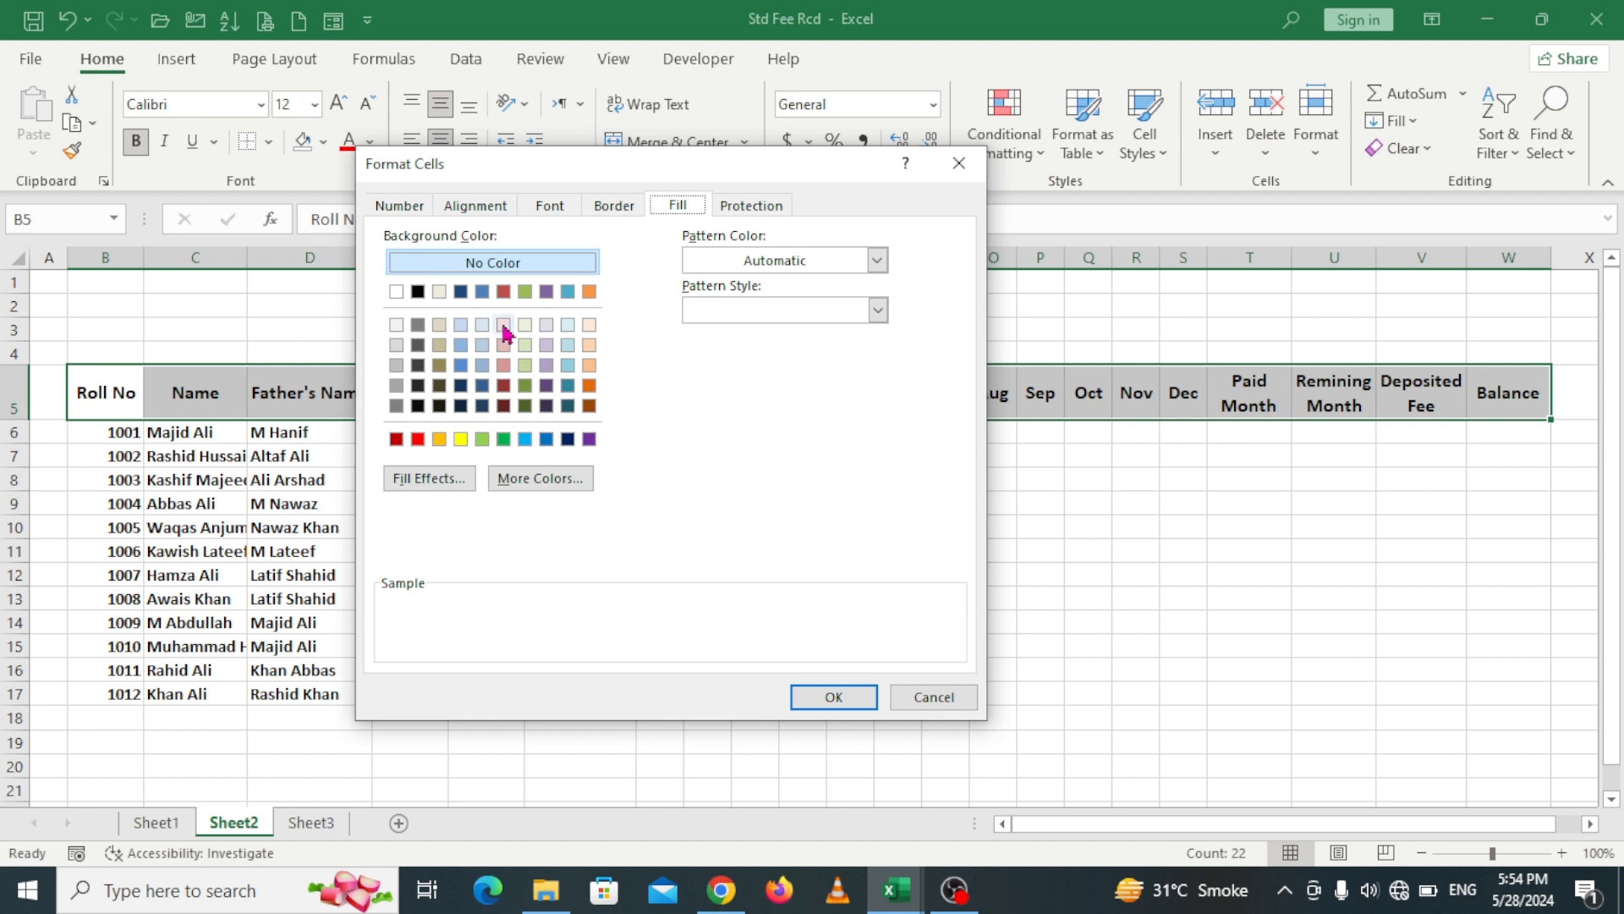
{"action": "left_click", "coordinate": [413, 208]}
{"action": "left_click", "coordinate": [672, 206]}
{"action": "left_click", "coordinate": [448, 484]}
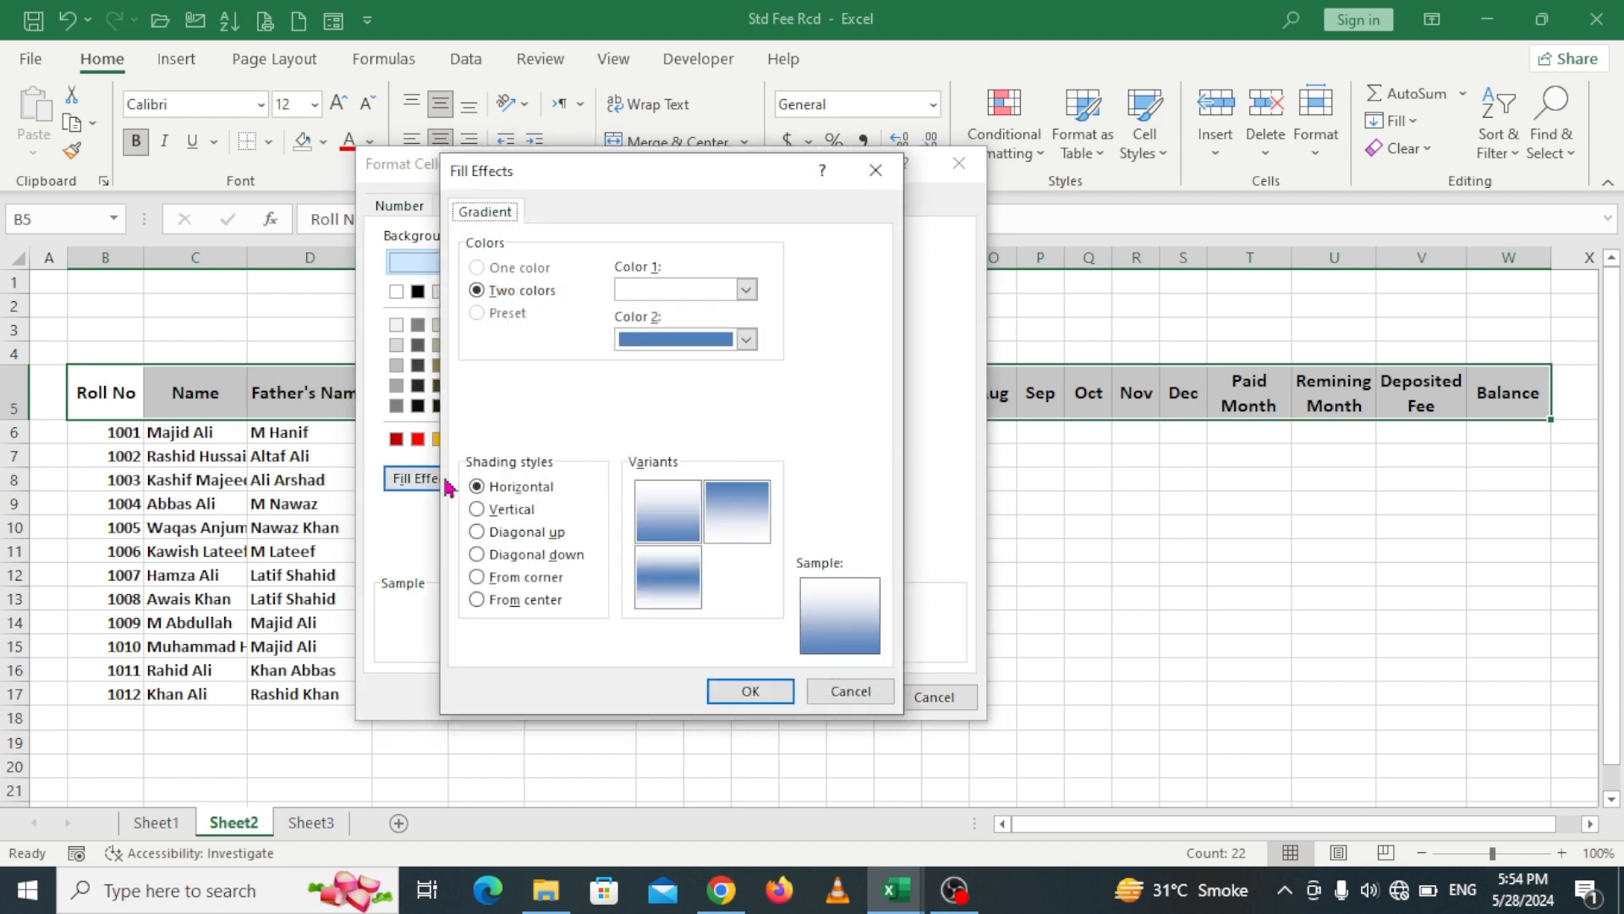
{"action": "left_click_drag", "start_coordinate": [647, 185], "coordinate": [634, 153]}
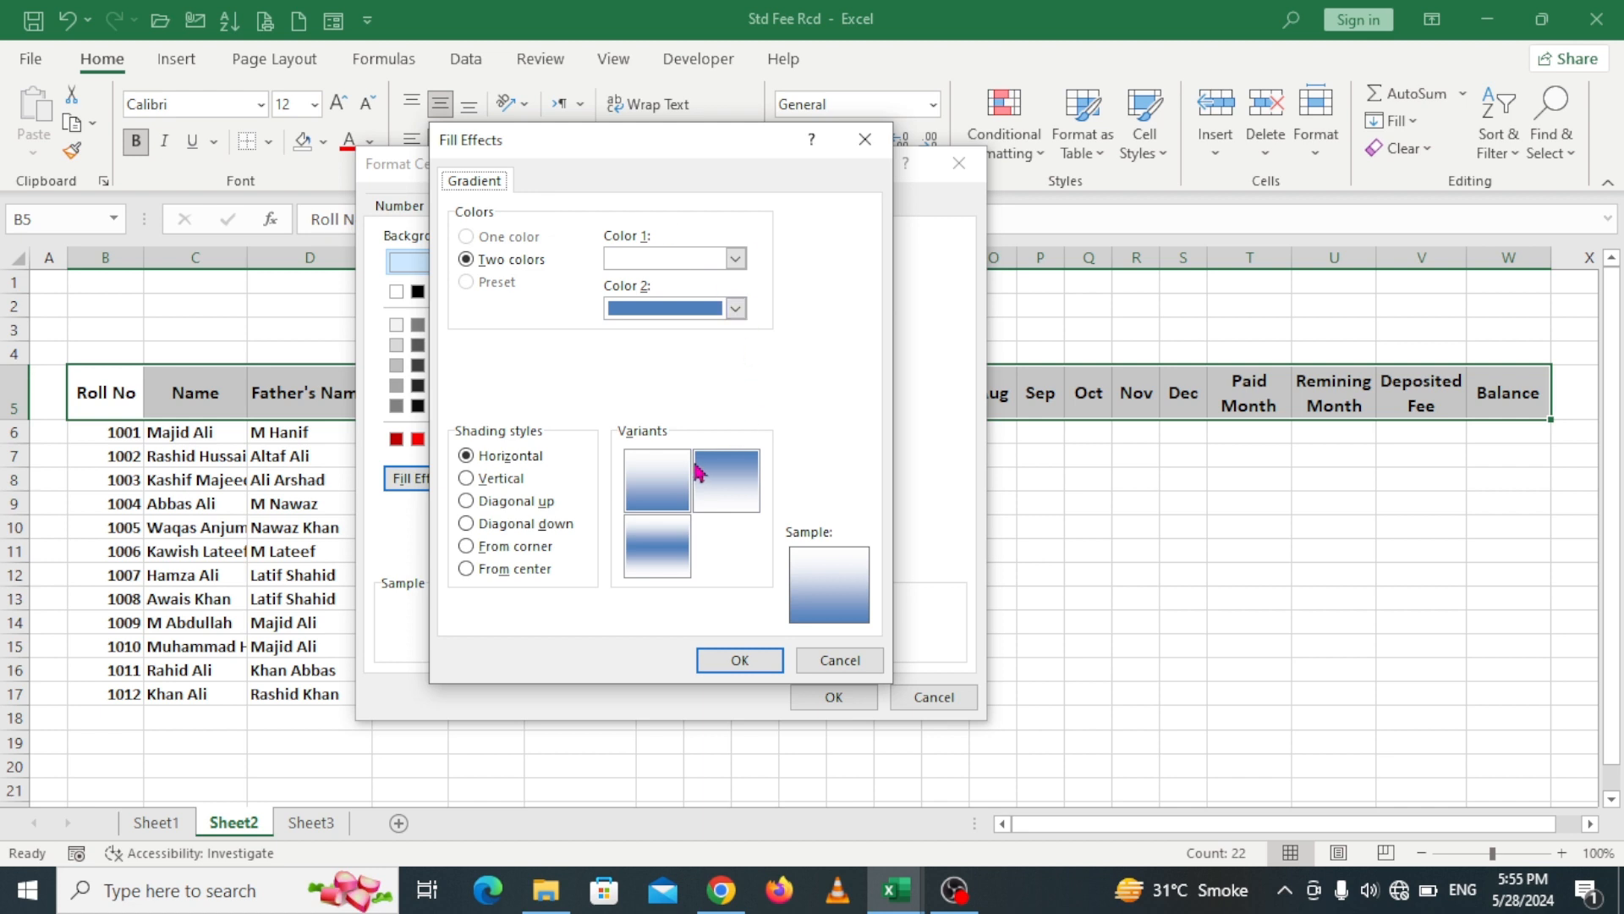
{"action": "left_click", "coordinate": [735, 260]}
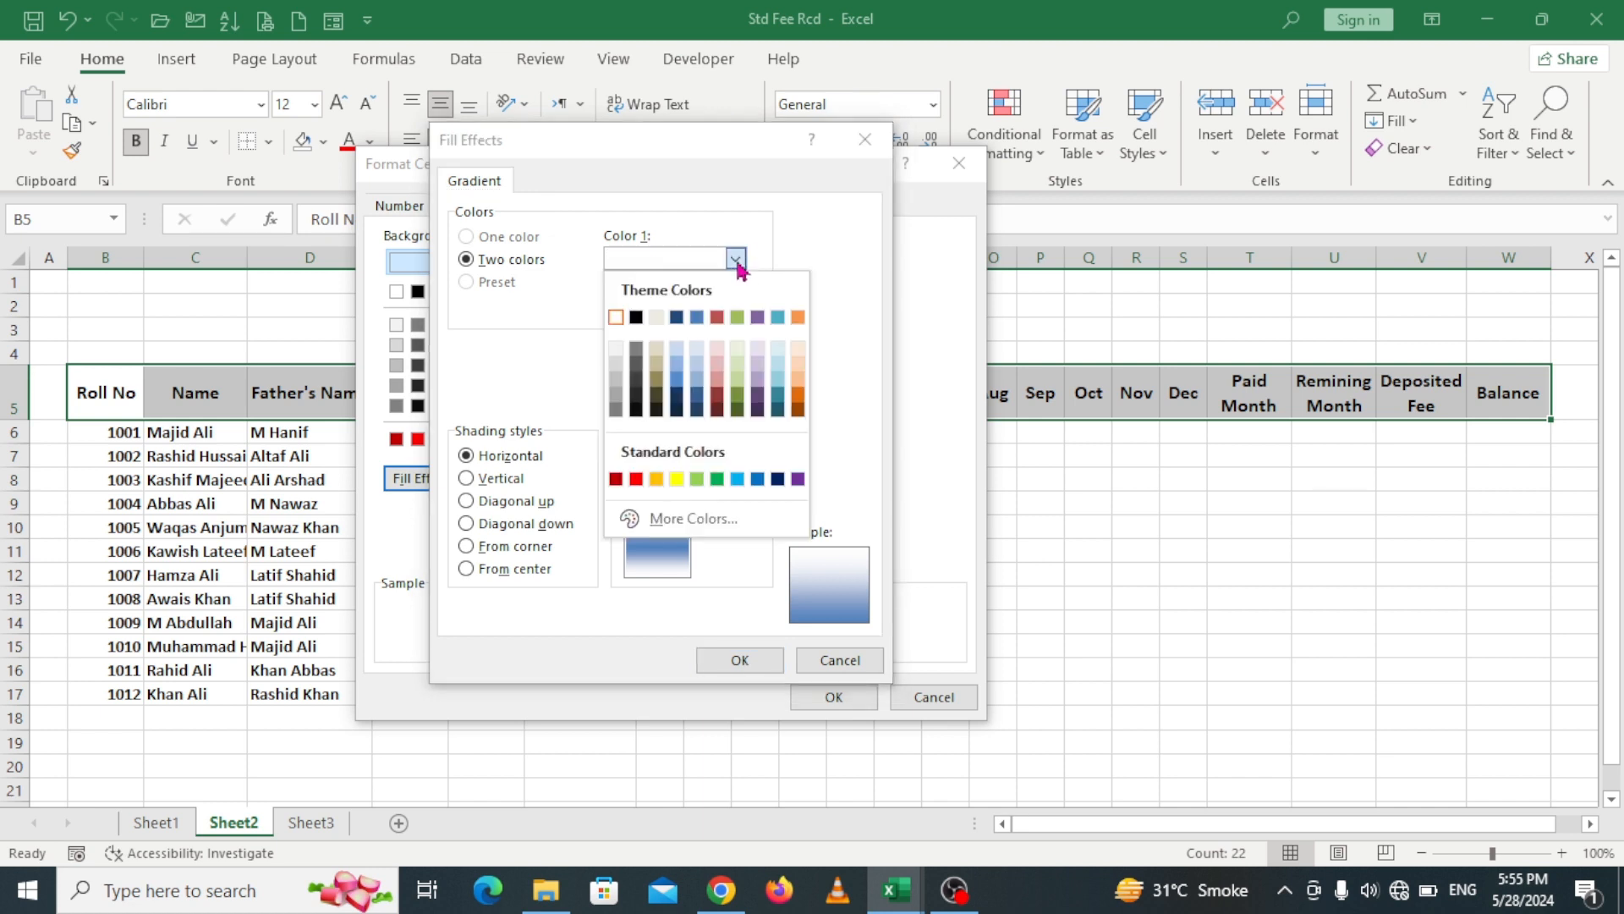
{"action": "left_click", "coordinate": [696, 479]}
{"action": "left_click", "coordinate": [735, 309]}
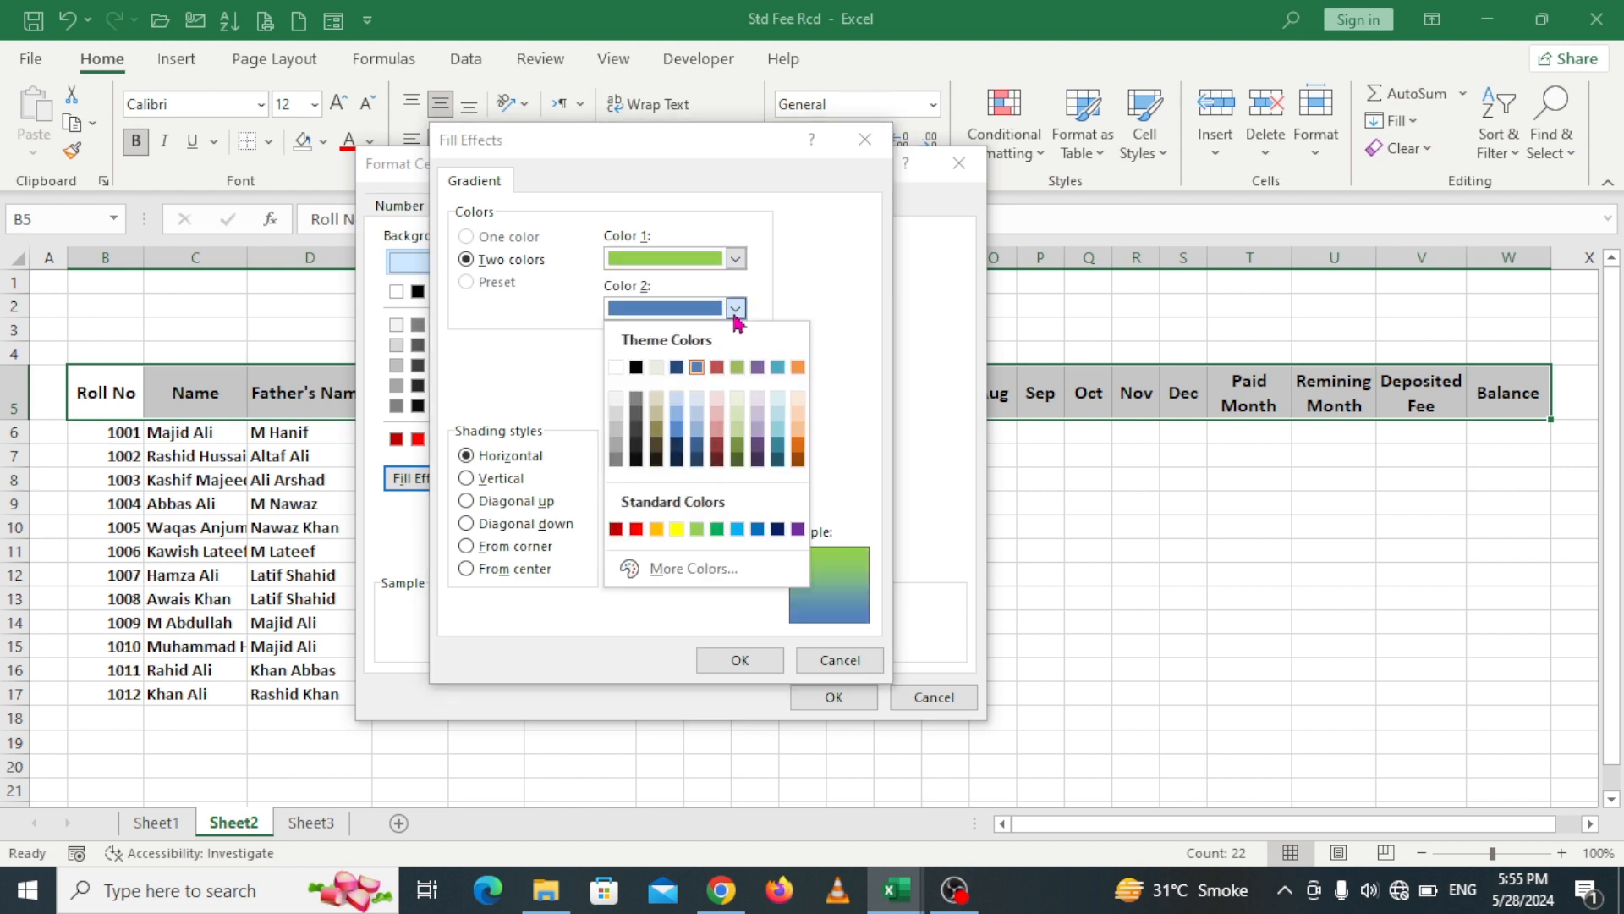
{"action": "left_click", "coordinate": [656, 530]}
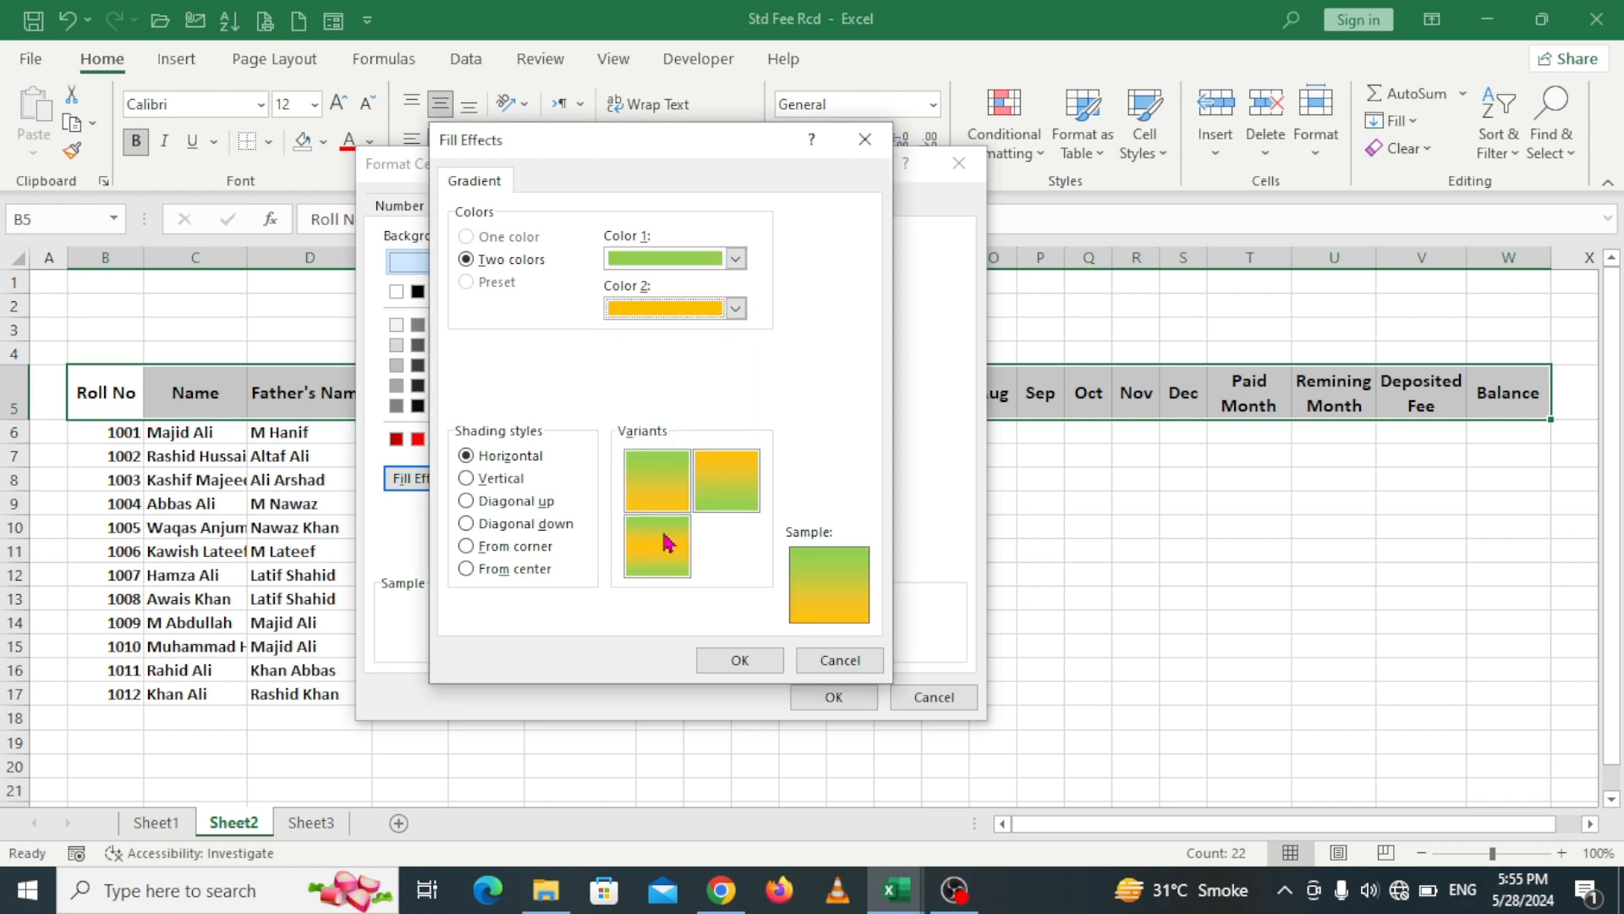
{"action": "left_click", "coordinate": [767, 665]}
{"action": "left_click", "coordinate": [836, 698]}
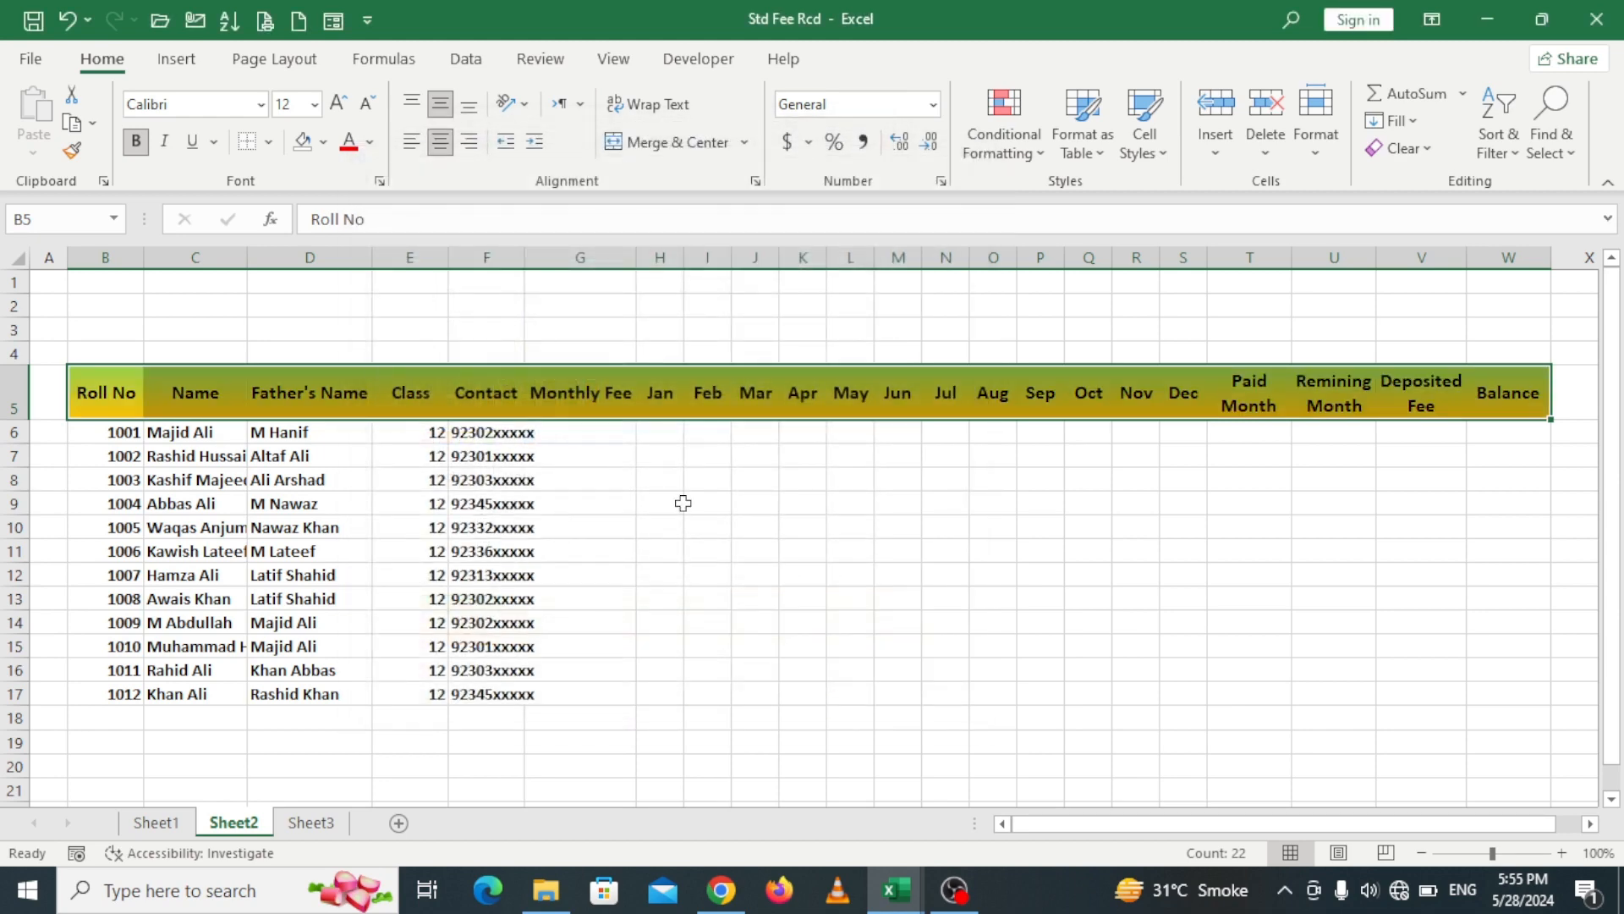
{"action": "left_click", "coordinate": [1024, 520]}
Step: Apply All Borders to the header row from Roll No through Balance
{"action": "left_click_drag", "start_coordinate": [81, 382], "coordinate": [1540, 418]}
{"action": "left_click_drag", "start_coordinate": [740, 505], "coordinate": [782, 500]}
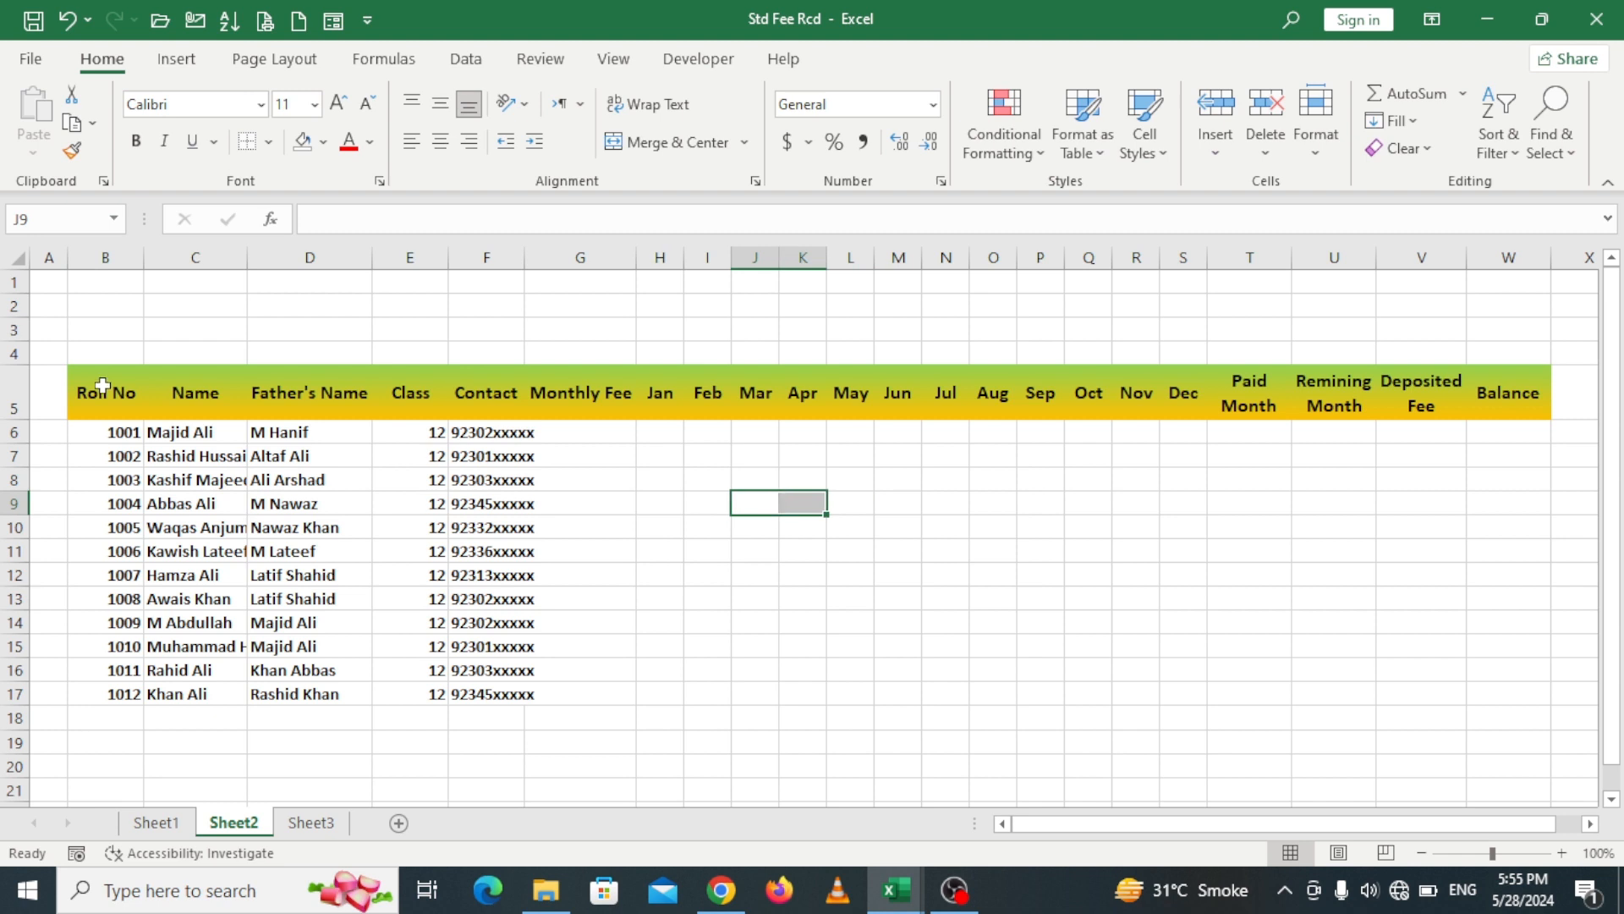
{"action": "left_click_drag", "start_coordinate": [102, 386], "coordinate": [1396, 410]}
{"action": "left_click", "coordinate": [268, 142]}
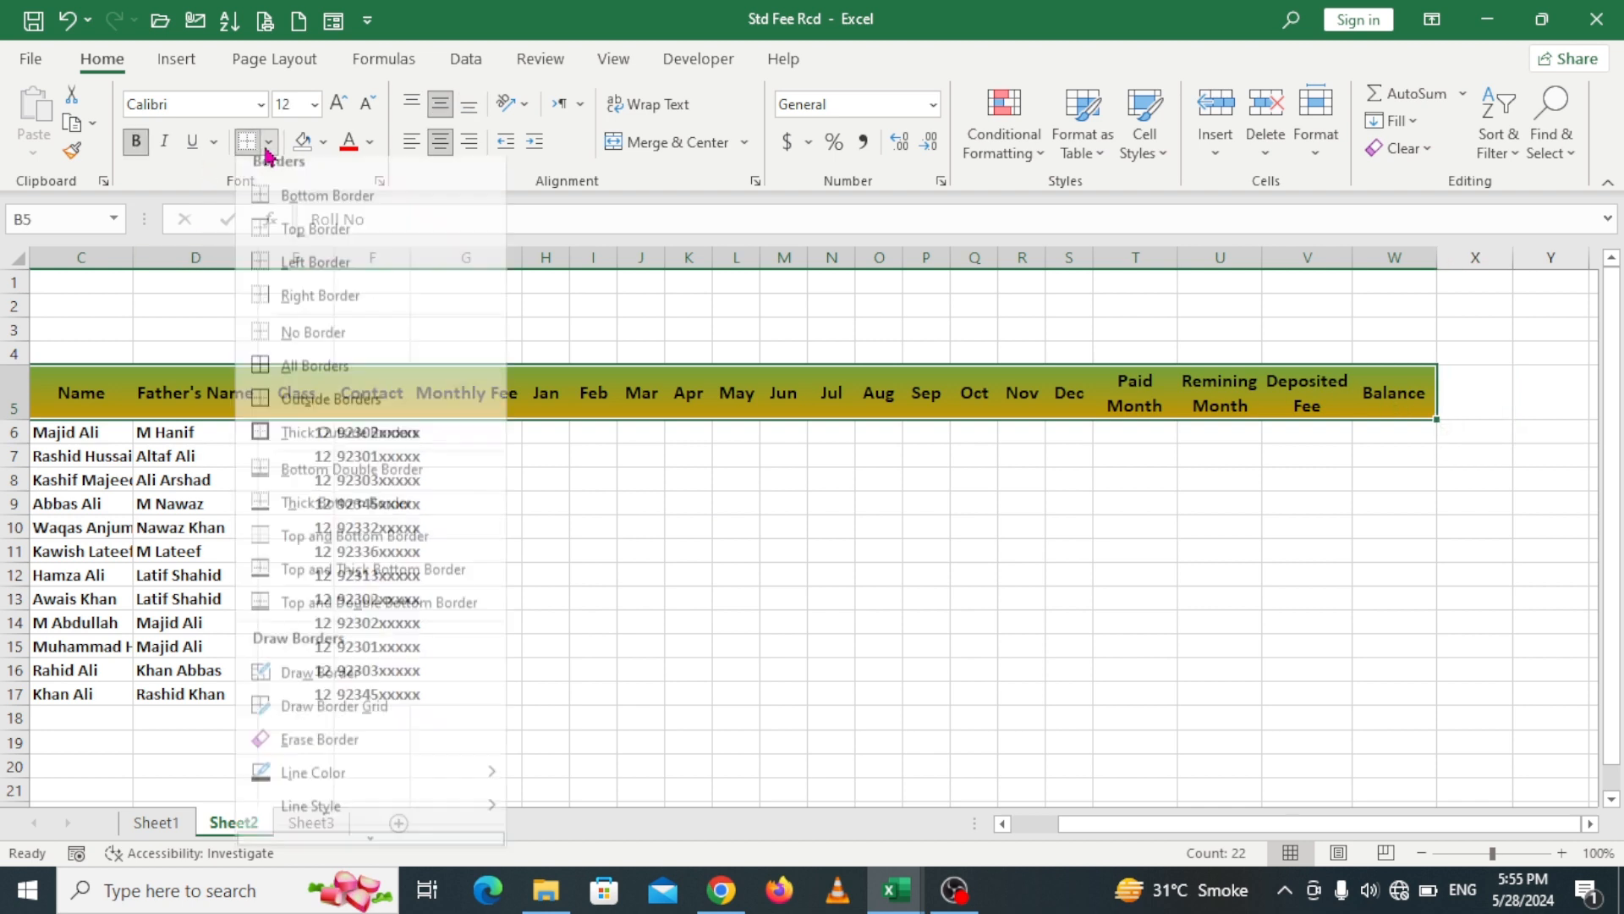
{"action": "left_click", "coordinate": [292, 381]}
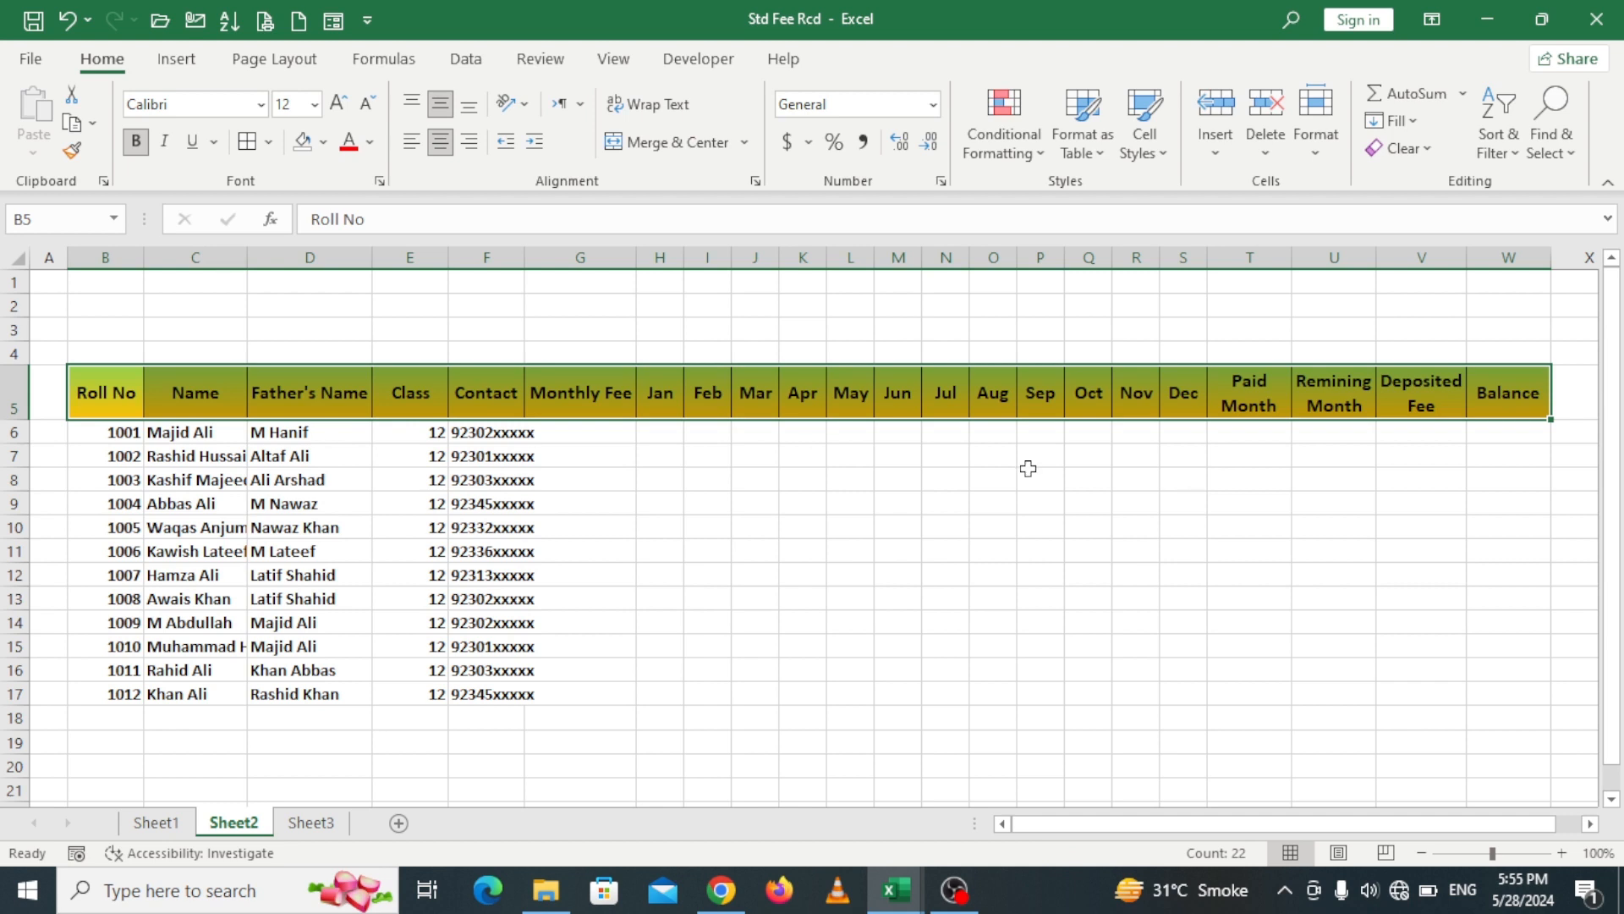
{"action": "left_click", "coordinate": [781, 533]}
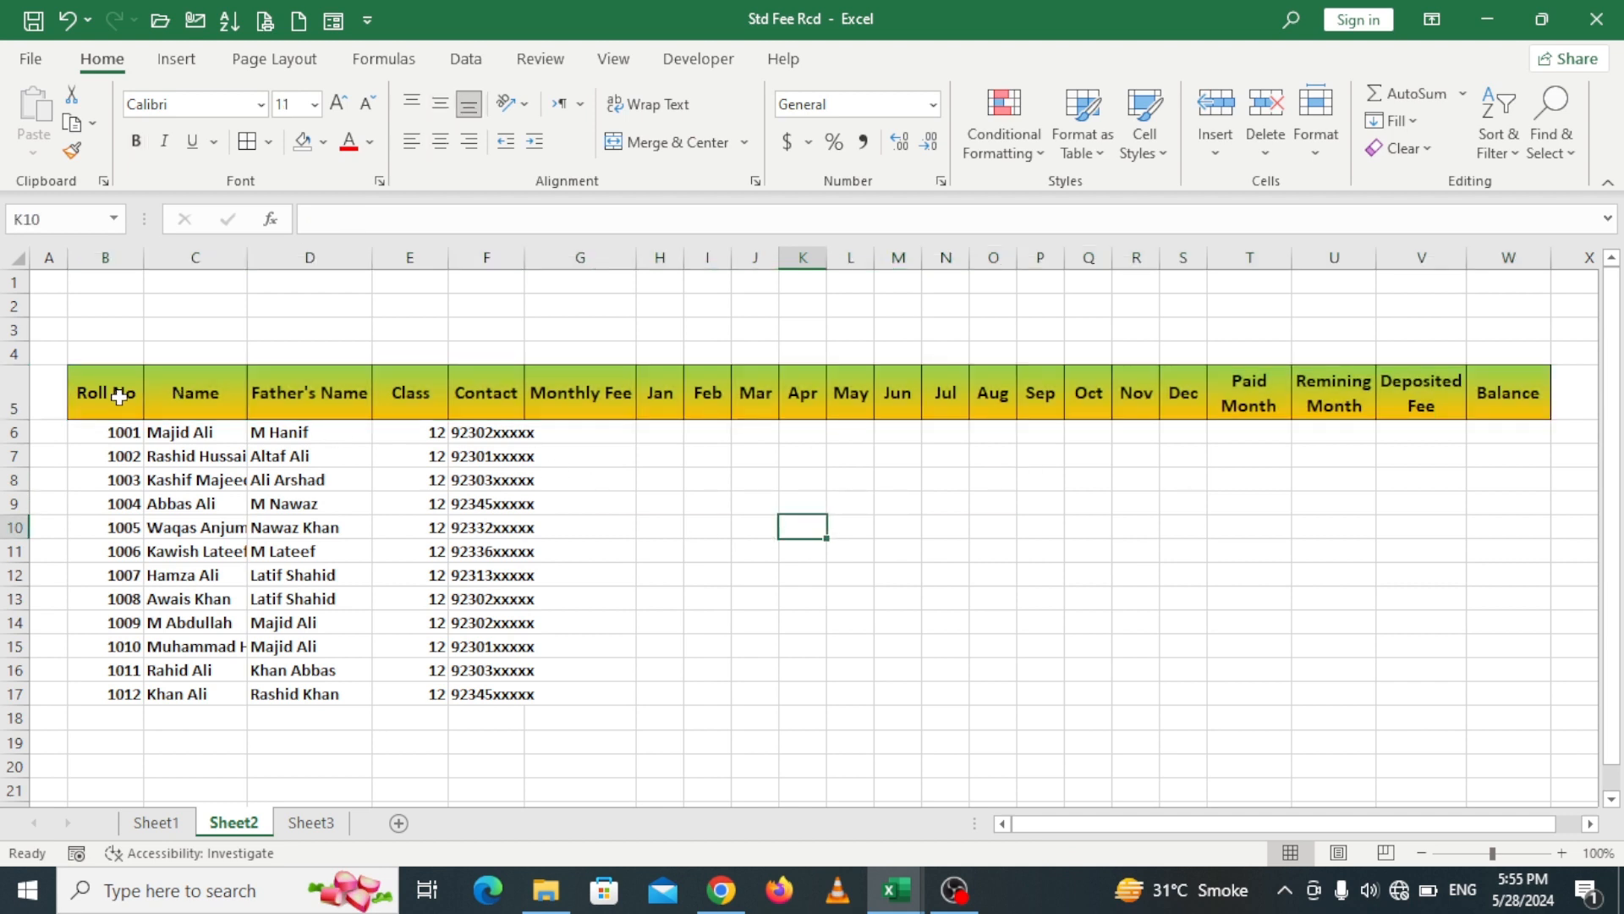
Step: Set the header row from Roll No through Balance in the Pristina font at size 14
{"action": "left_click_drag", "start_coordinate": [120, 395], "coordinate": [1503, 395]}
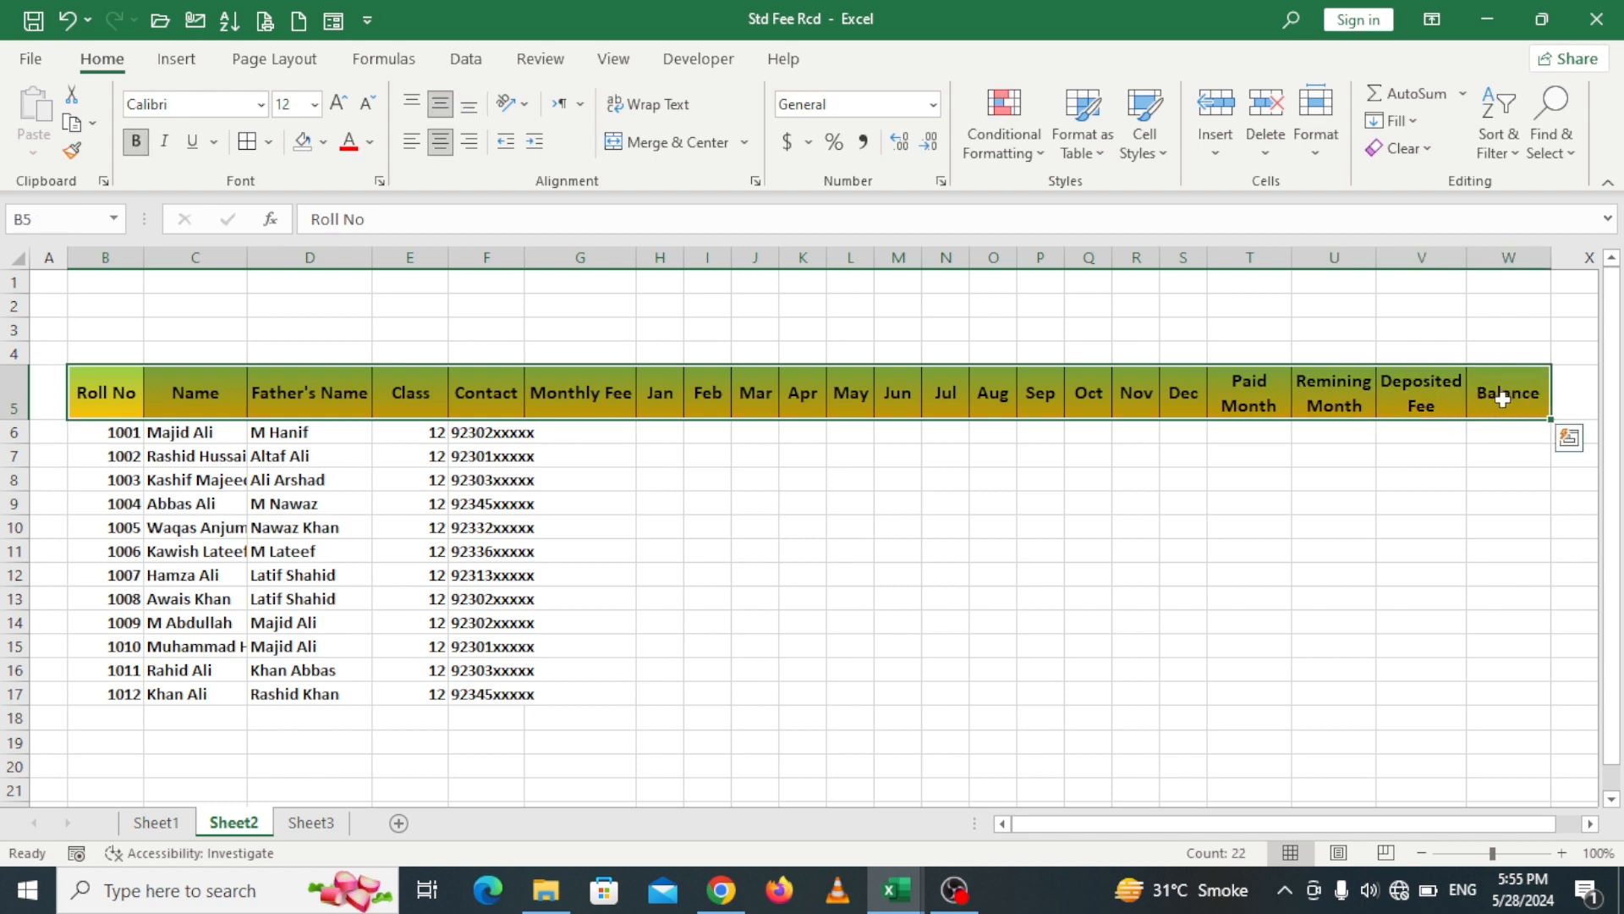
{"action": "left_click", "coordinate": [262, 117]}
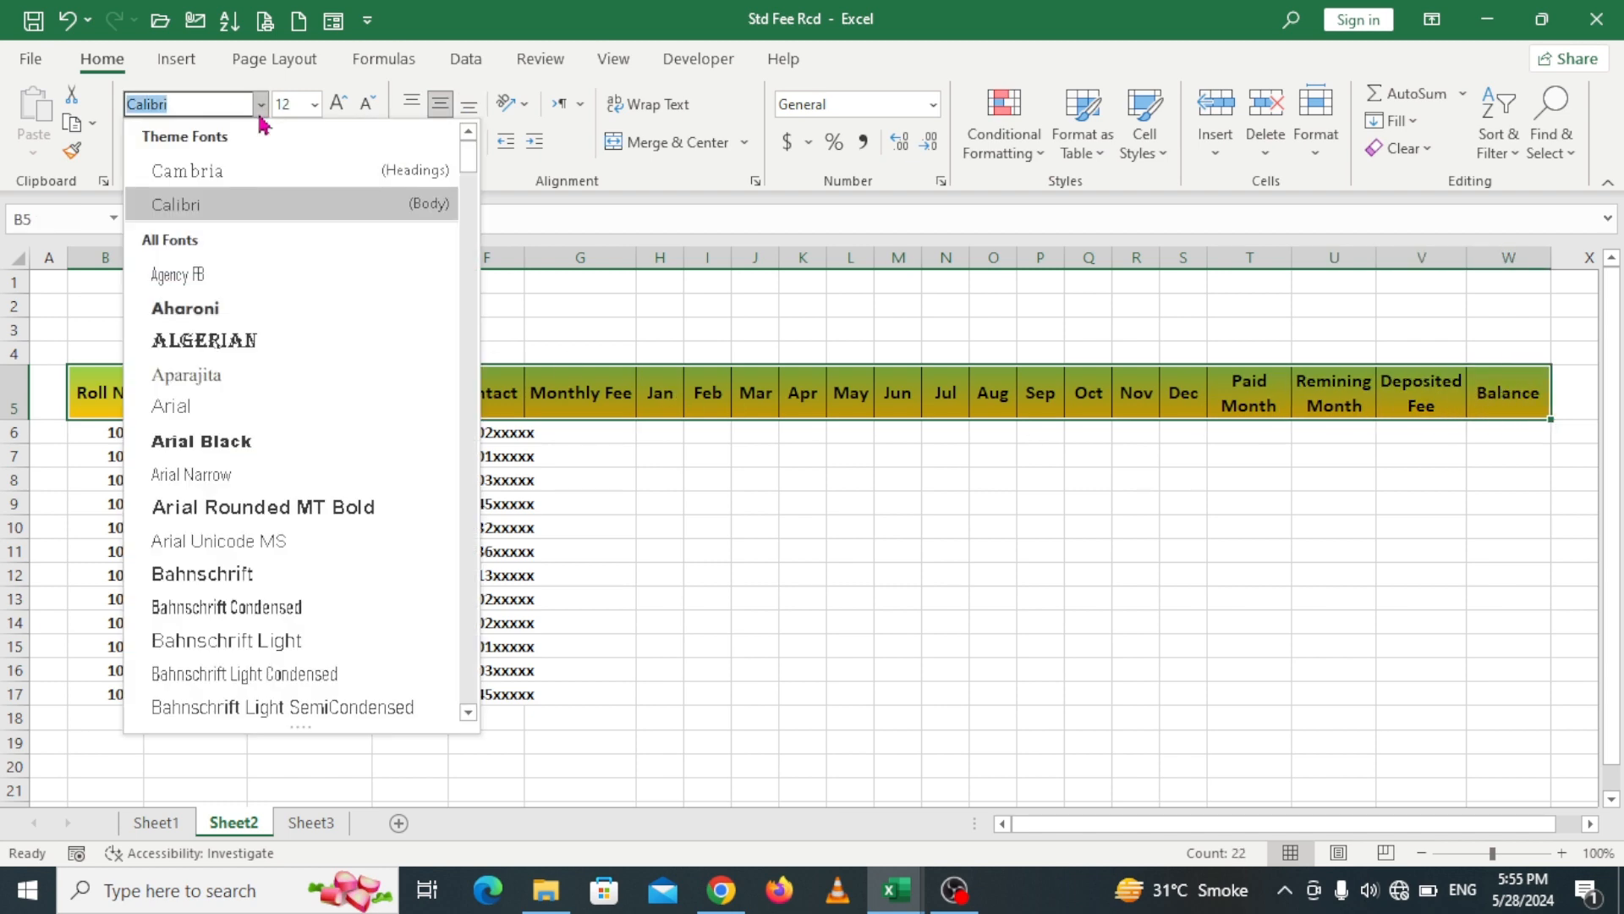
{"action": "type", "text": "Pristina"}
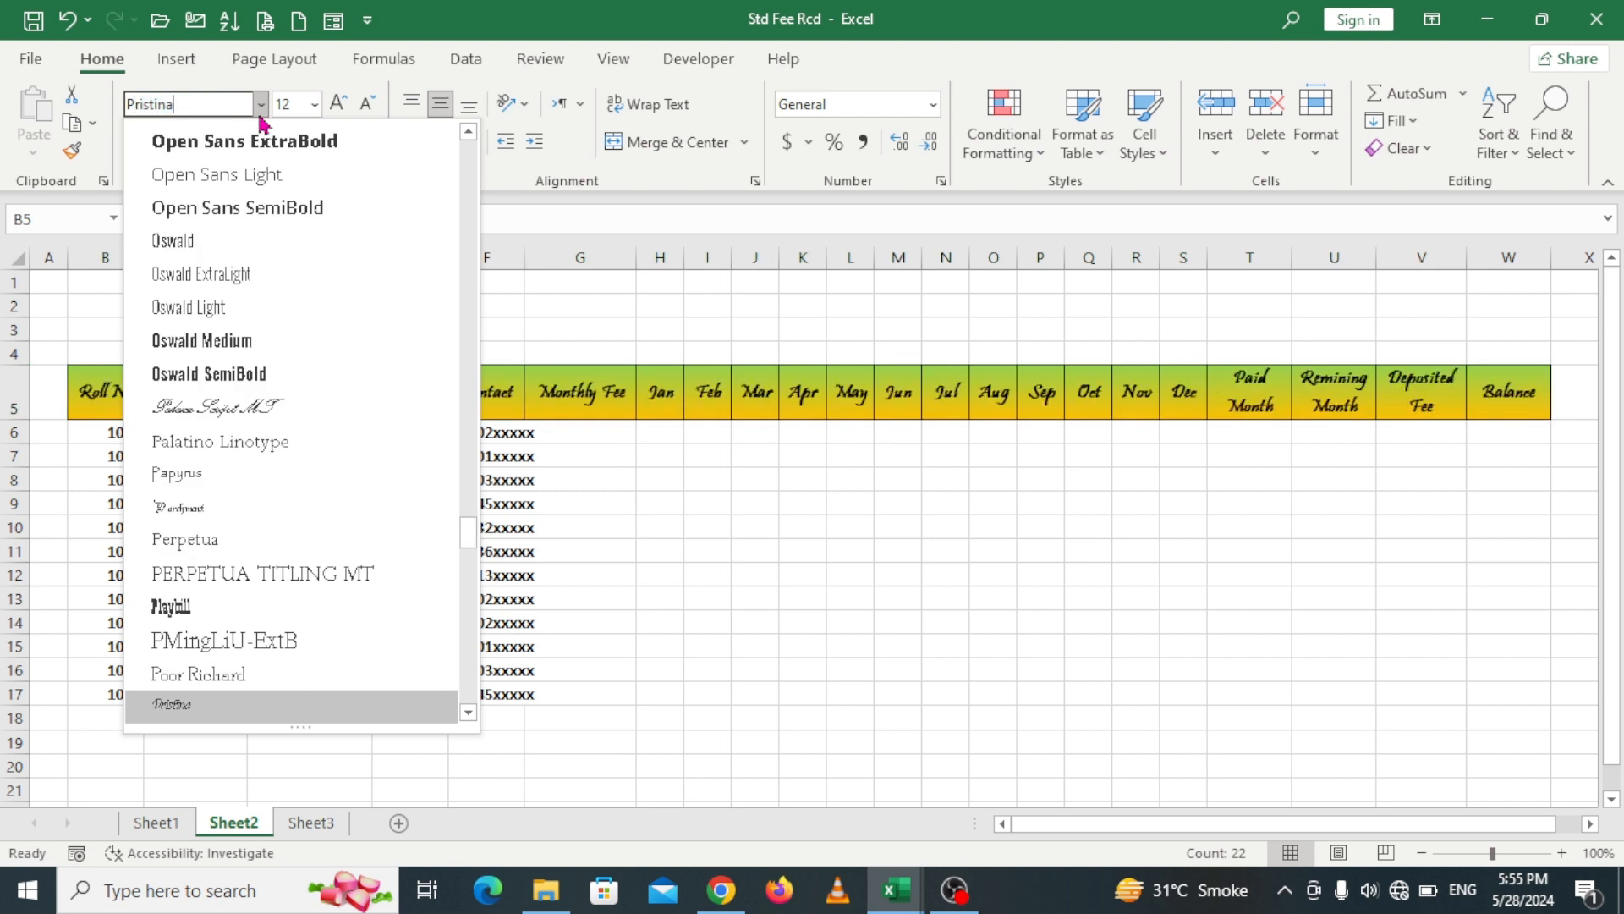
{"action": "key", "text": "Return"}
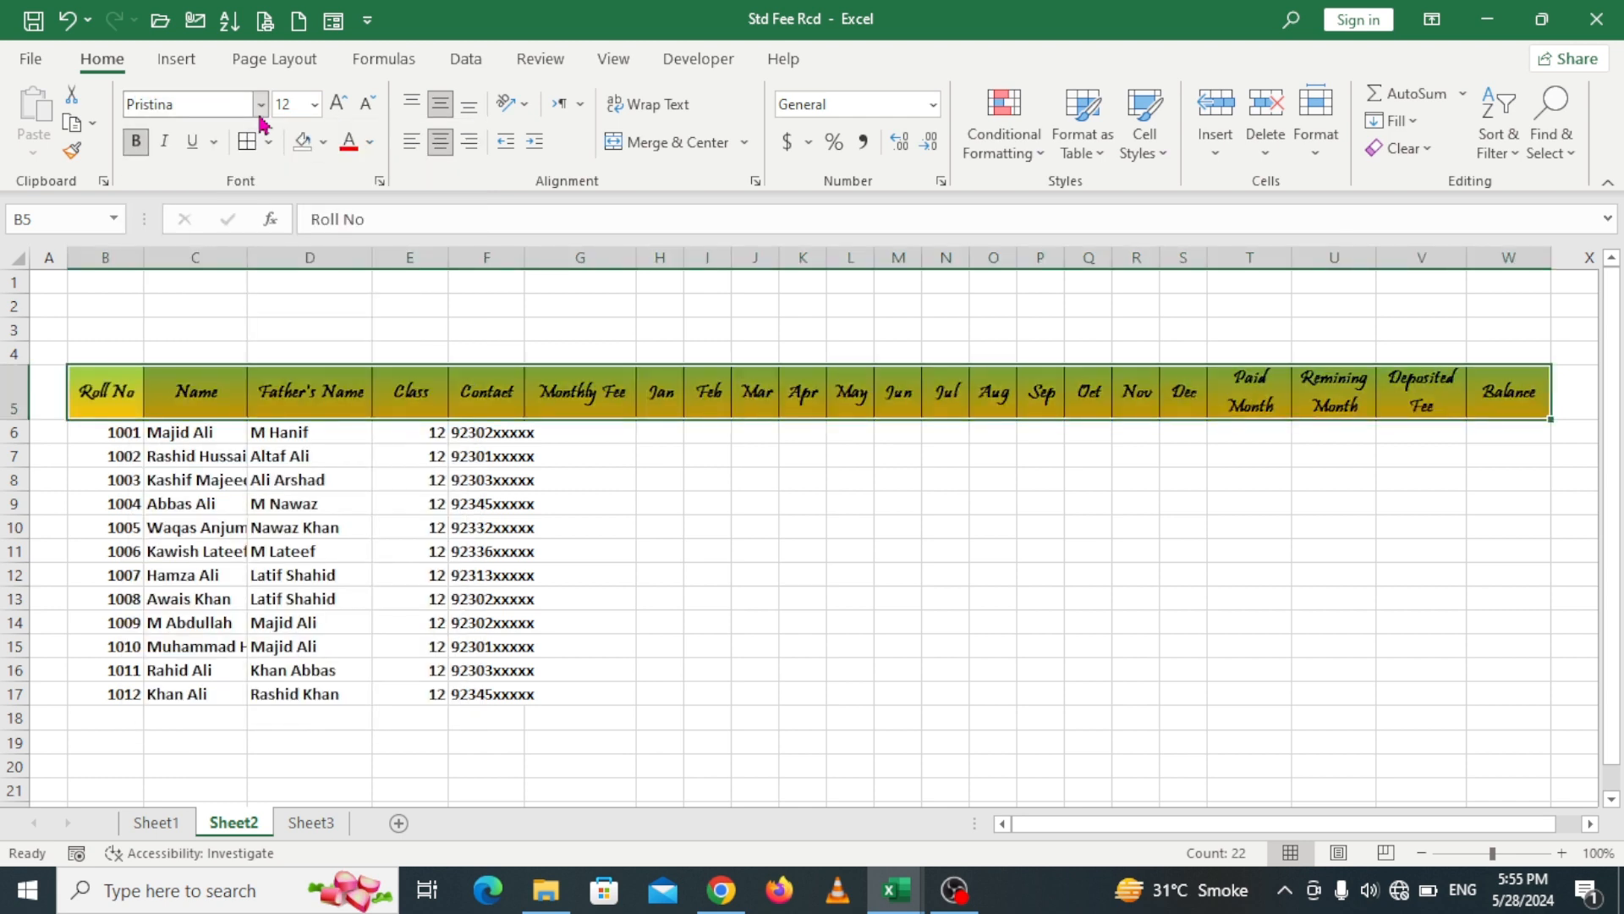
{"action": "left_click", "coordinate": [339, 110]}
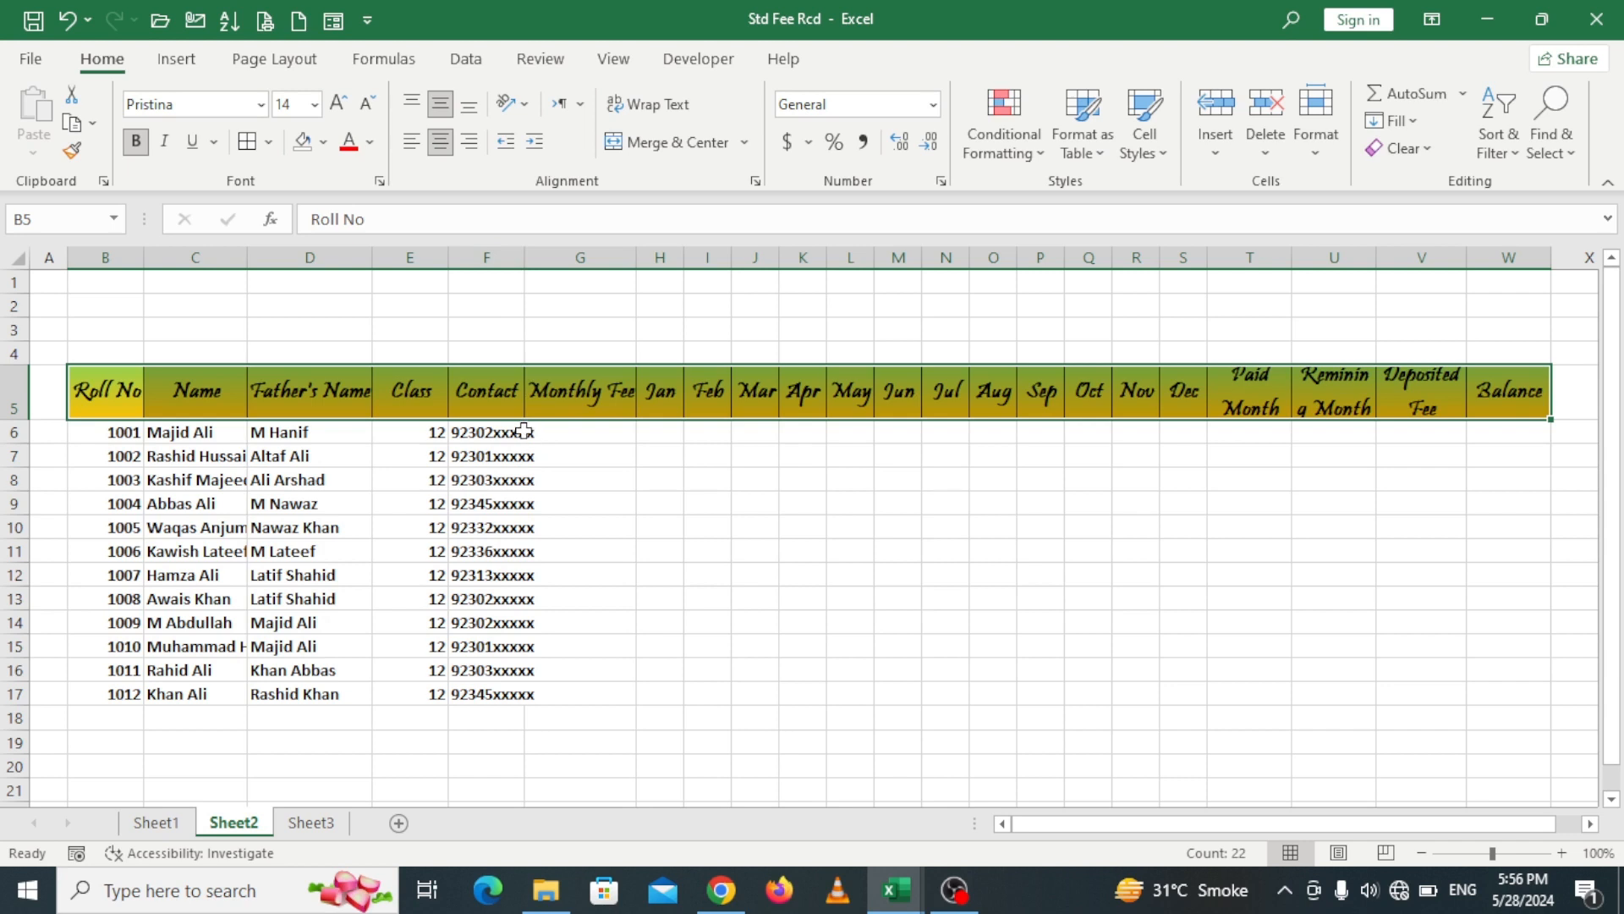
{"action": "left_click", "coordinate": [664, 501]}
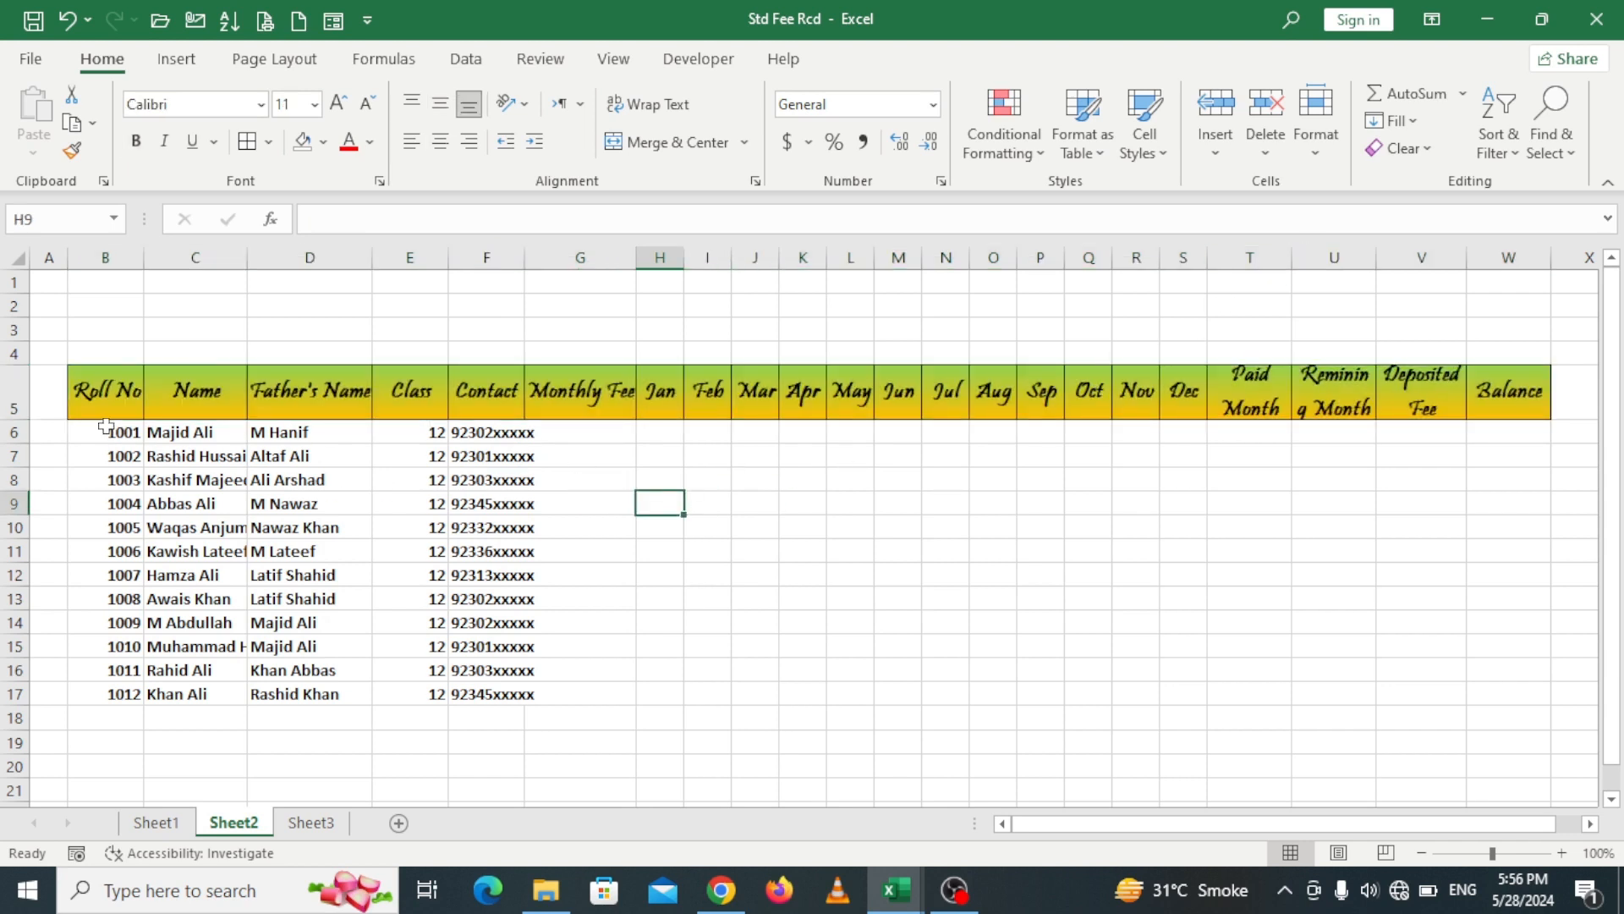
Step: Make row 5 slightly taller and widen column U just enough for Remining to fit on one line
{"action": "left_click_drag", "start_coordinate": [17, 418], "coordinate": [18, 433]}
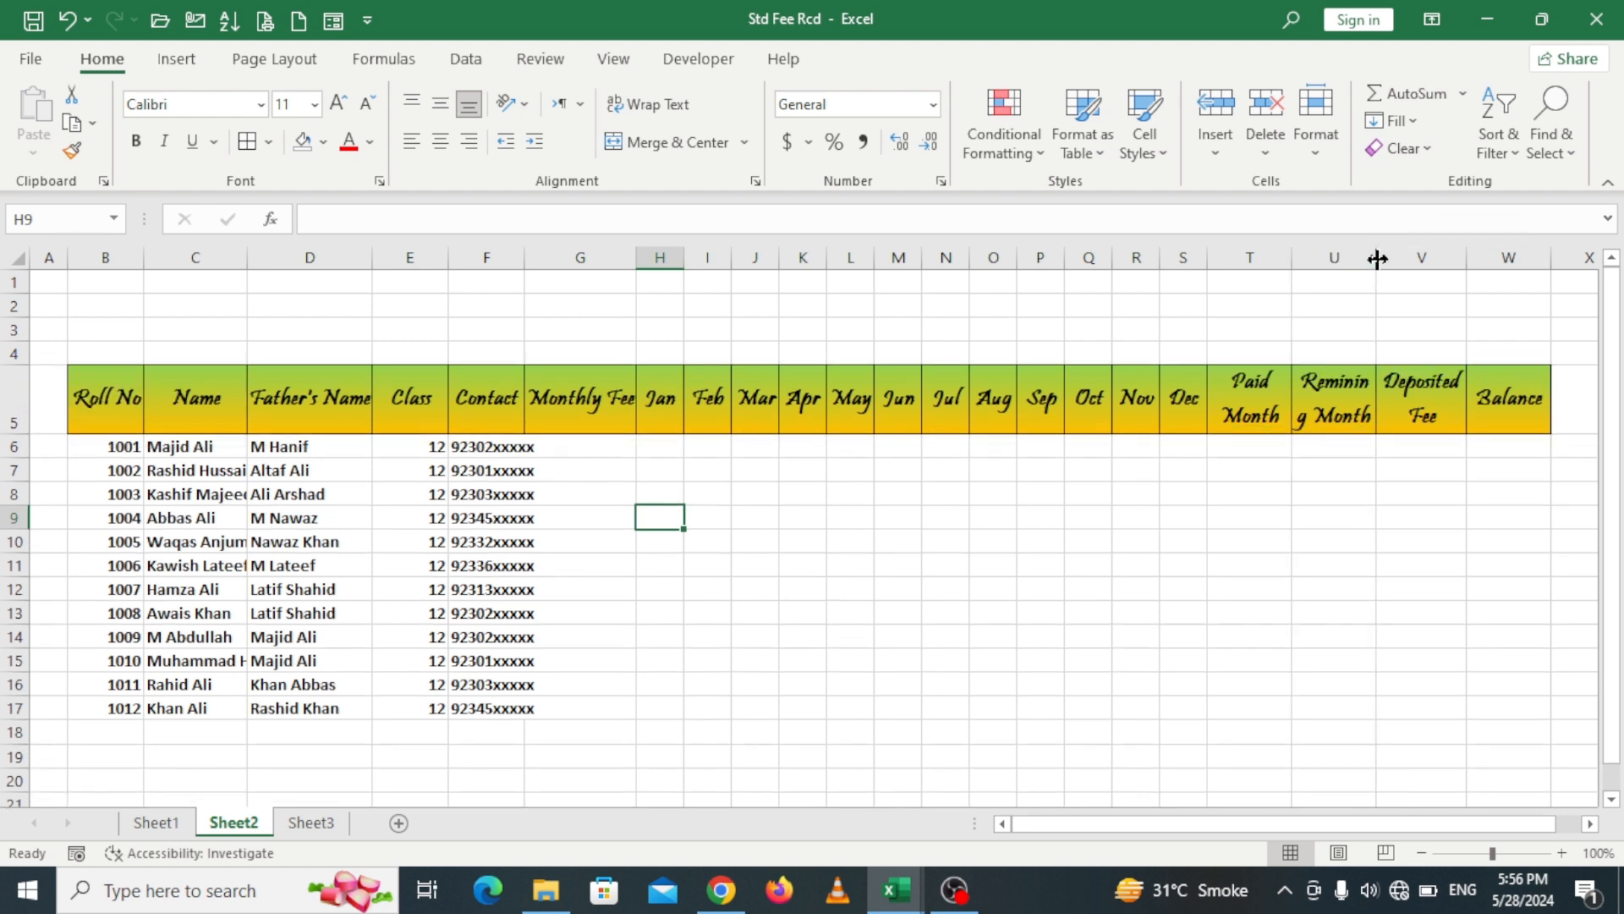
{"action": "left_click_drag", "start_coordinate": [1379, 258], "coordinate": [1385, 261]}
{"action": "left_click", "coordinate": [1450, 470]}
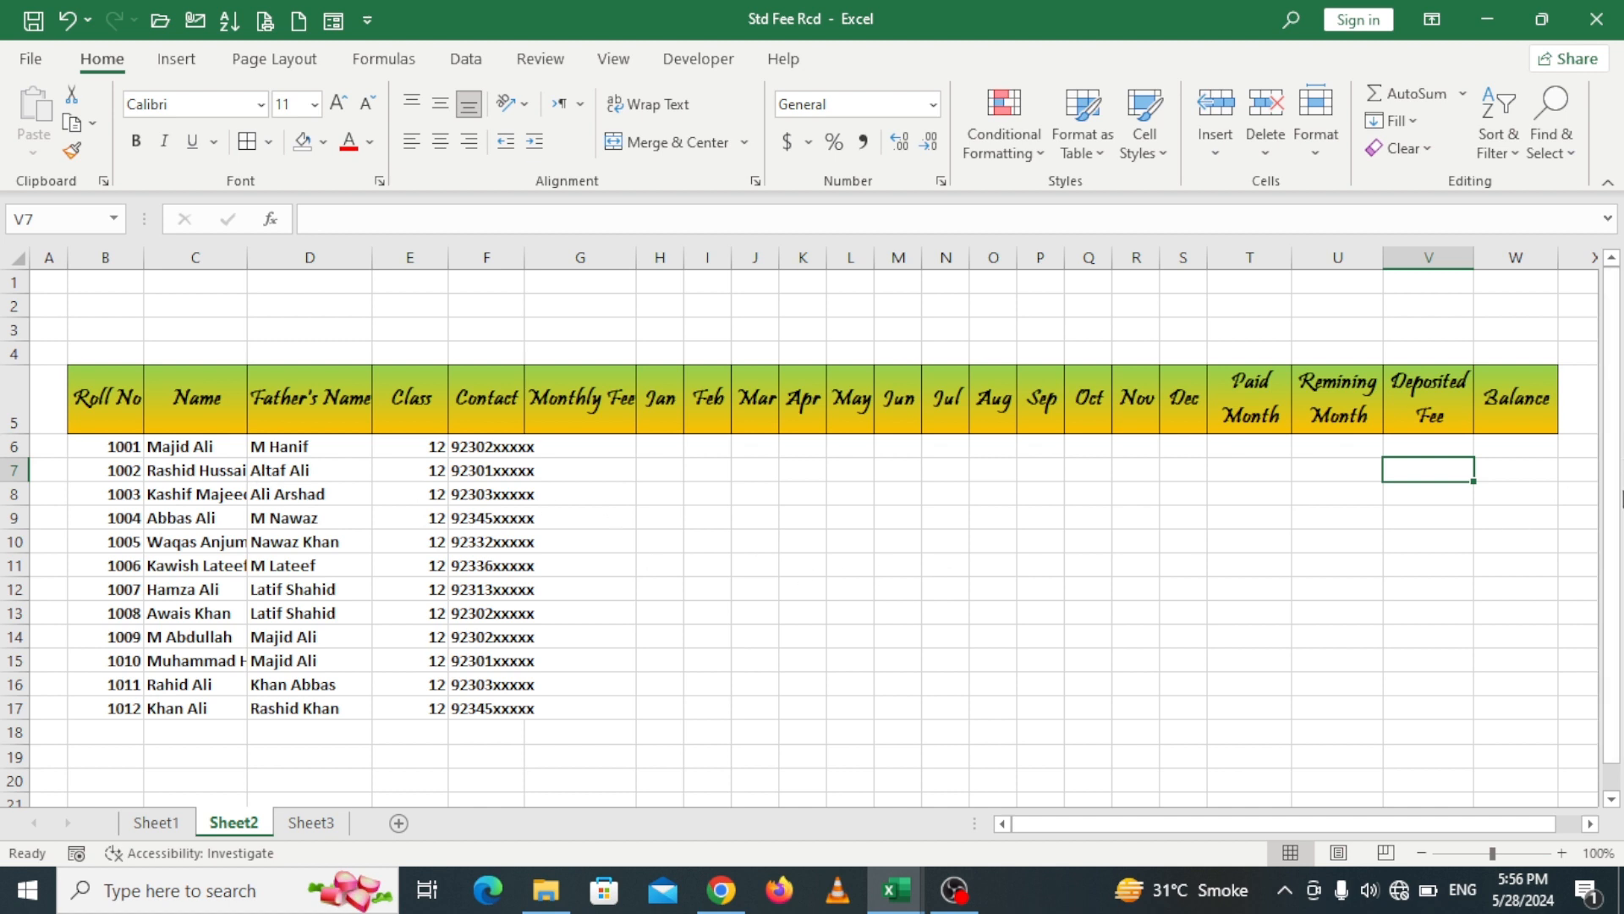
Step: Auto-fit the Contact column F so the phone entries fit inside their cells
{"action": "left_click_drag", "start_coordinate": [1612, 499], "coordinate": [1612, 522]}
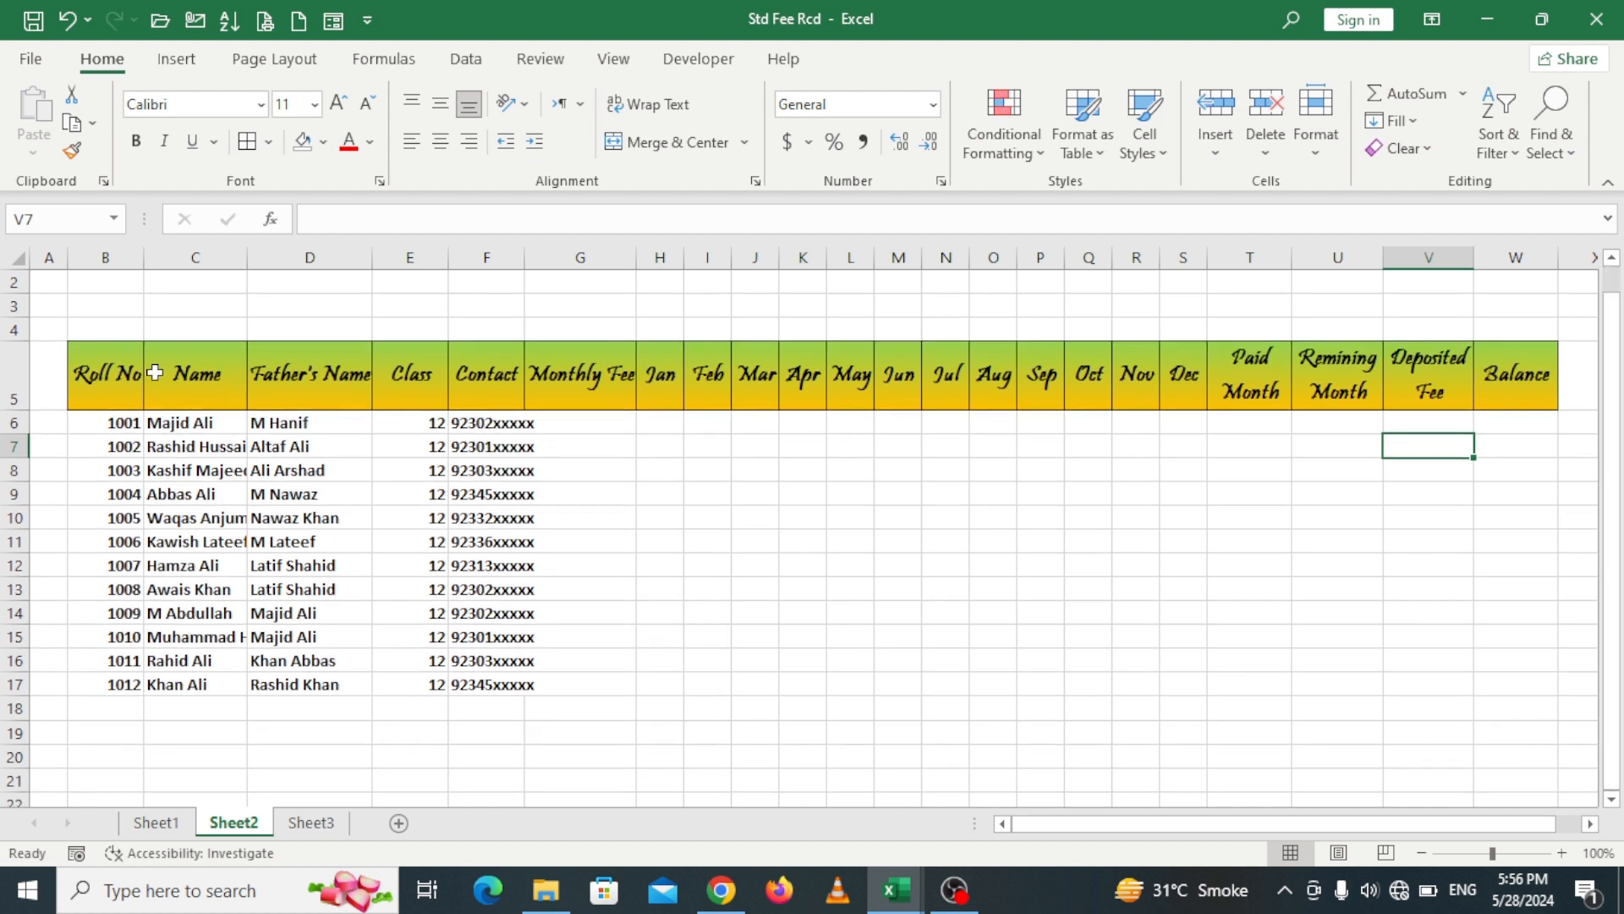
{"action": "left_click_drag", "start_coordinate": [119, 374], "coordinate": [1406, 381]}
{"action": "left_click", "coordinate": [1143, 473]}
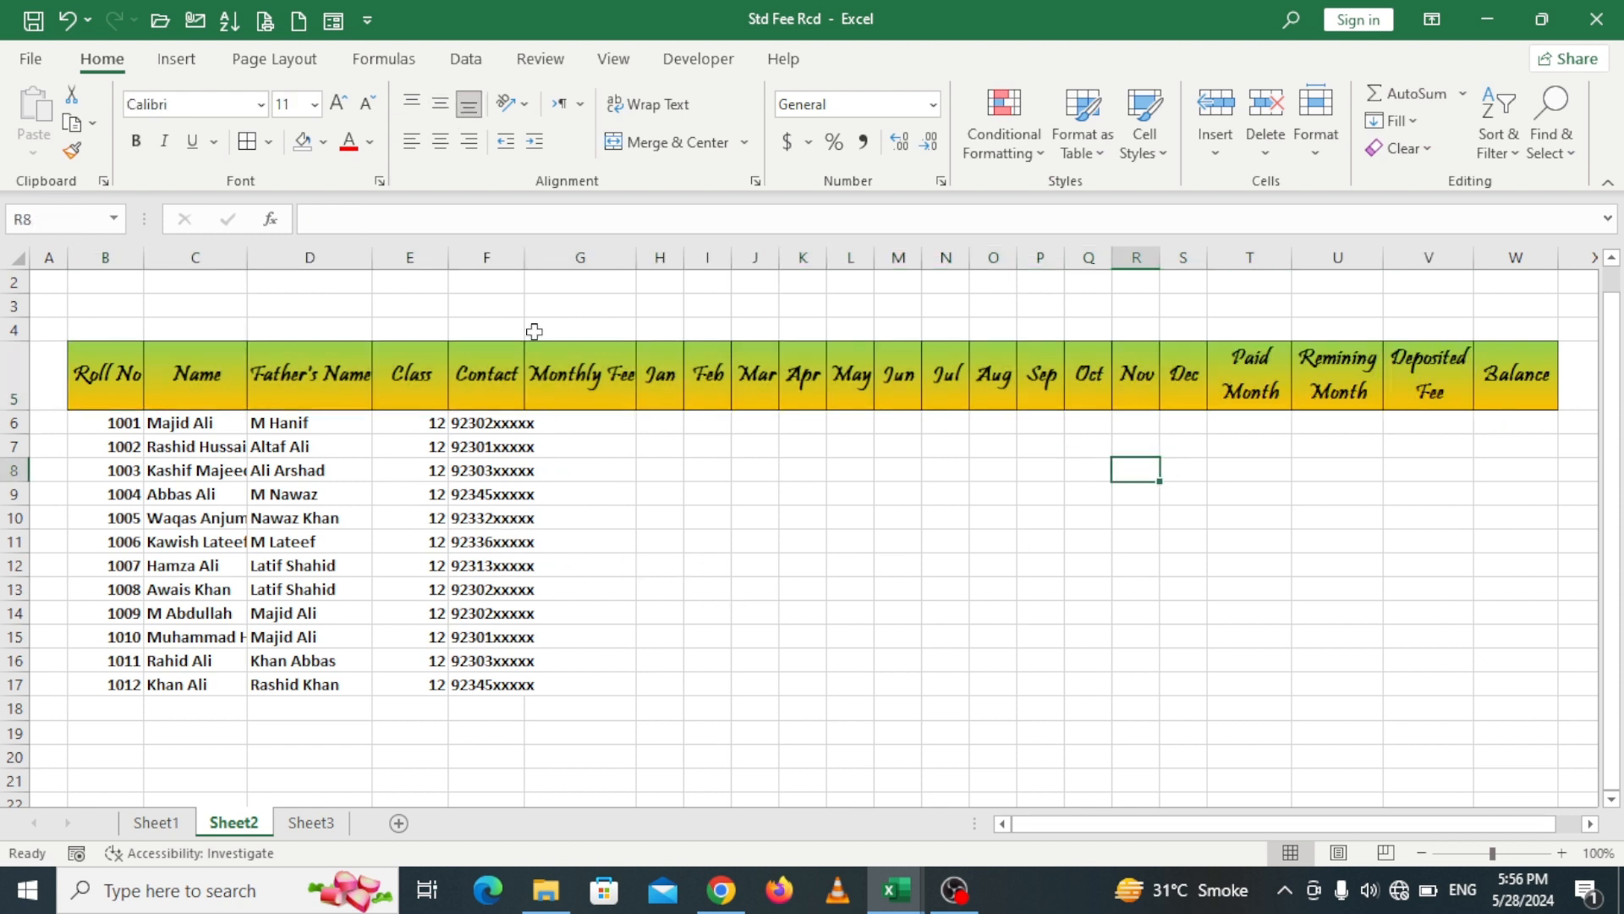
{"action": "double_click", "coordinate": [524, 257]}
Step: Enter a monthly fee of 2000 in G6 and link G7 to it with the formula =G6
{"action": "left_click", "coordinate": [577, 424]}
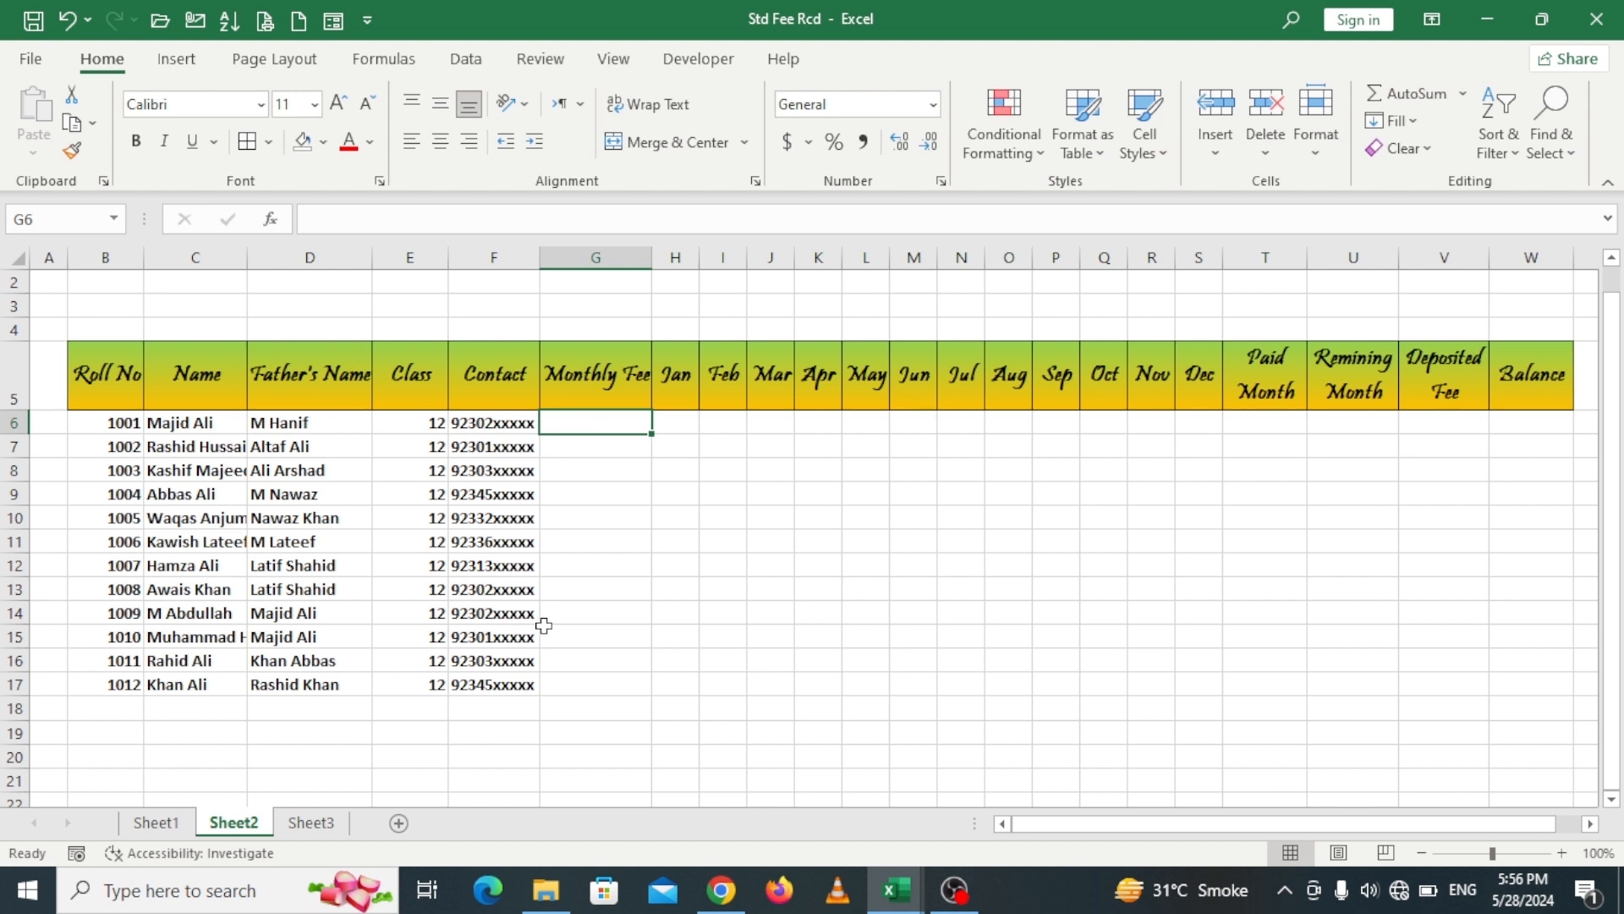
{"action": "type", "text": "2000"}
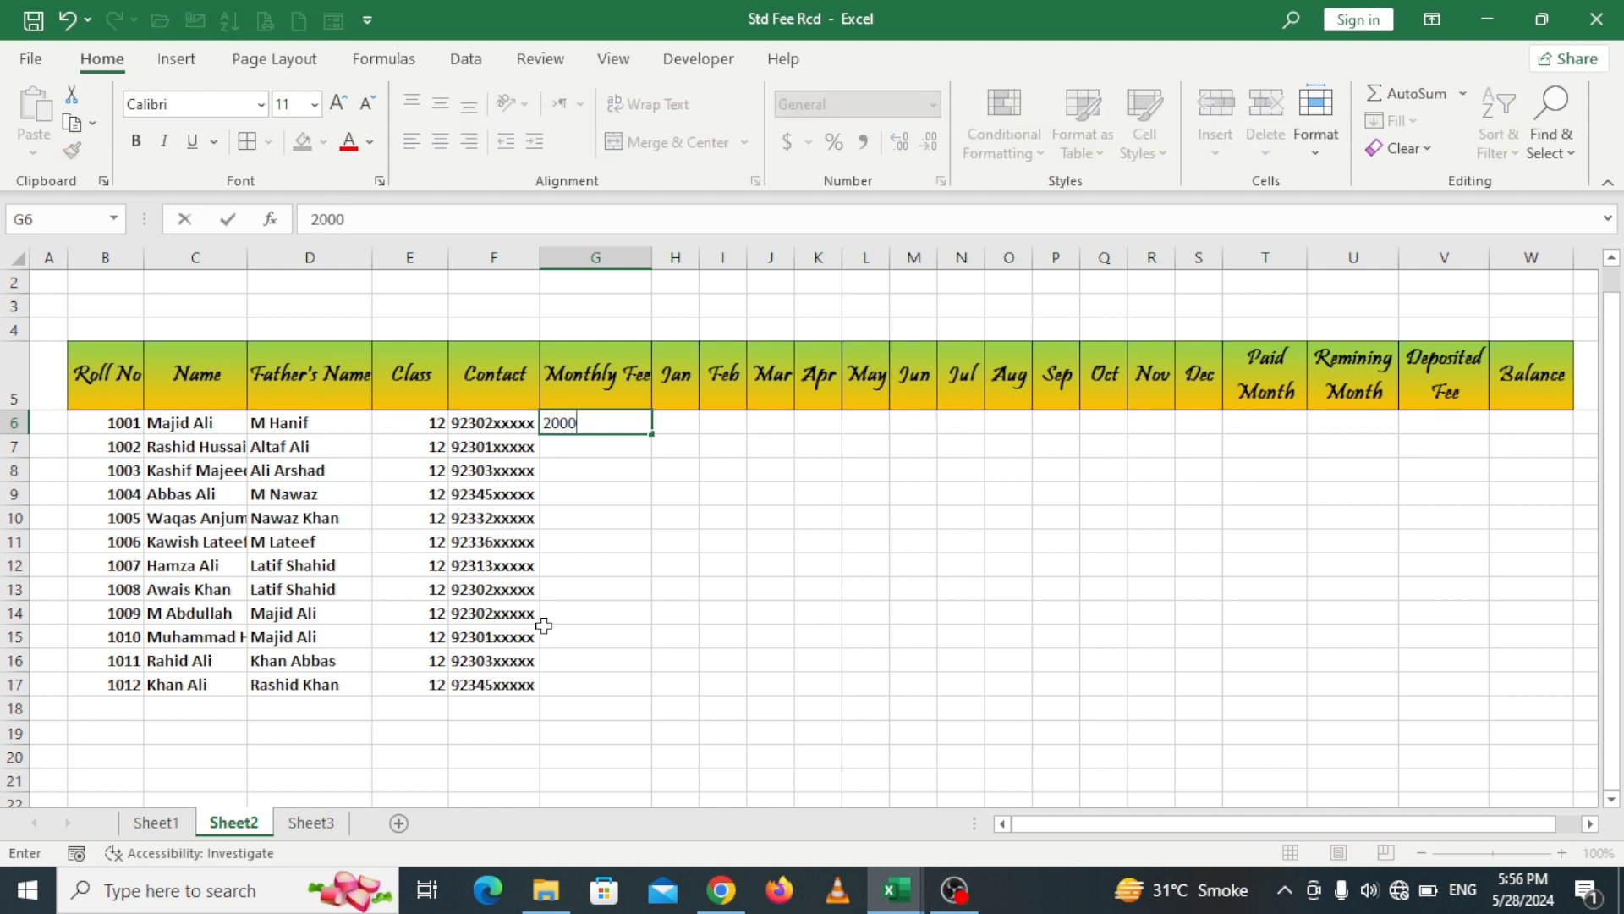
{"action": "left_click", "coordinate": [560, 568]}
{"action": "left_click", "coordinate": [590, 448]}
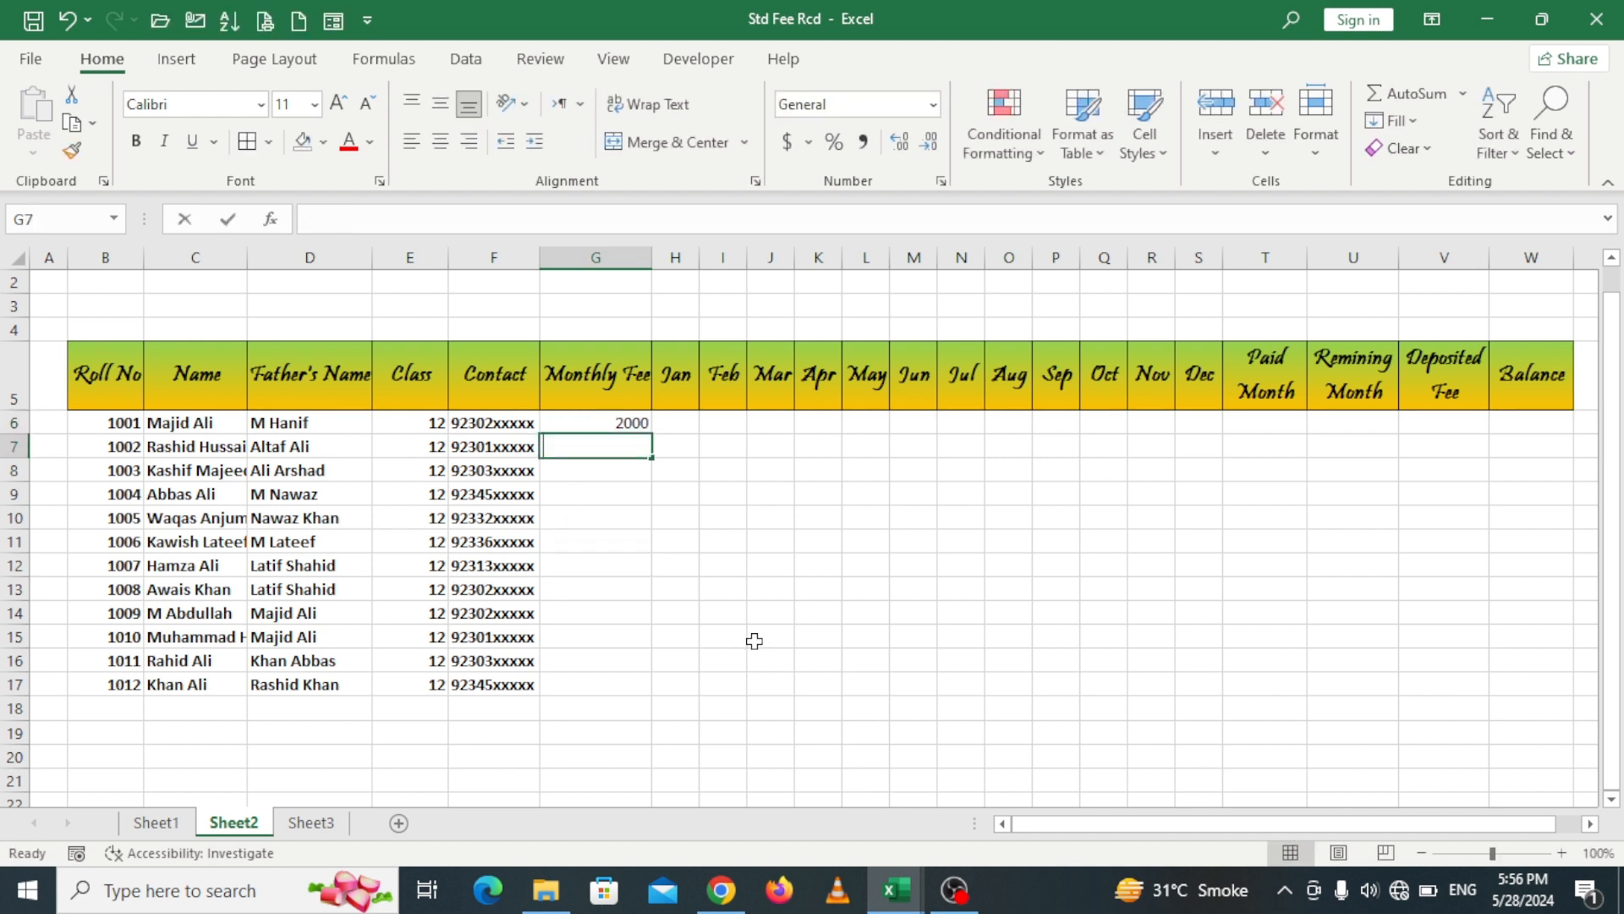
{"action": "type", "text": "="}
{"action": "left_click", "coordinate": [626, 421]}
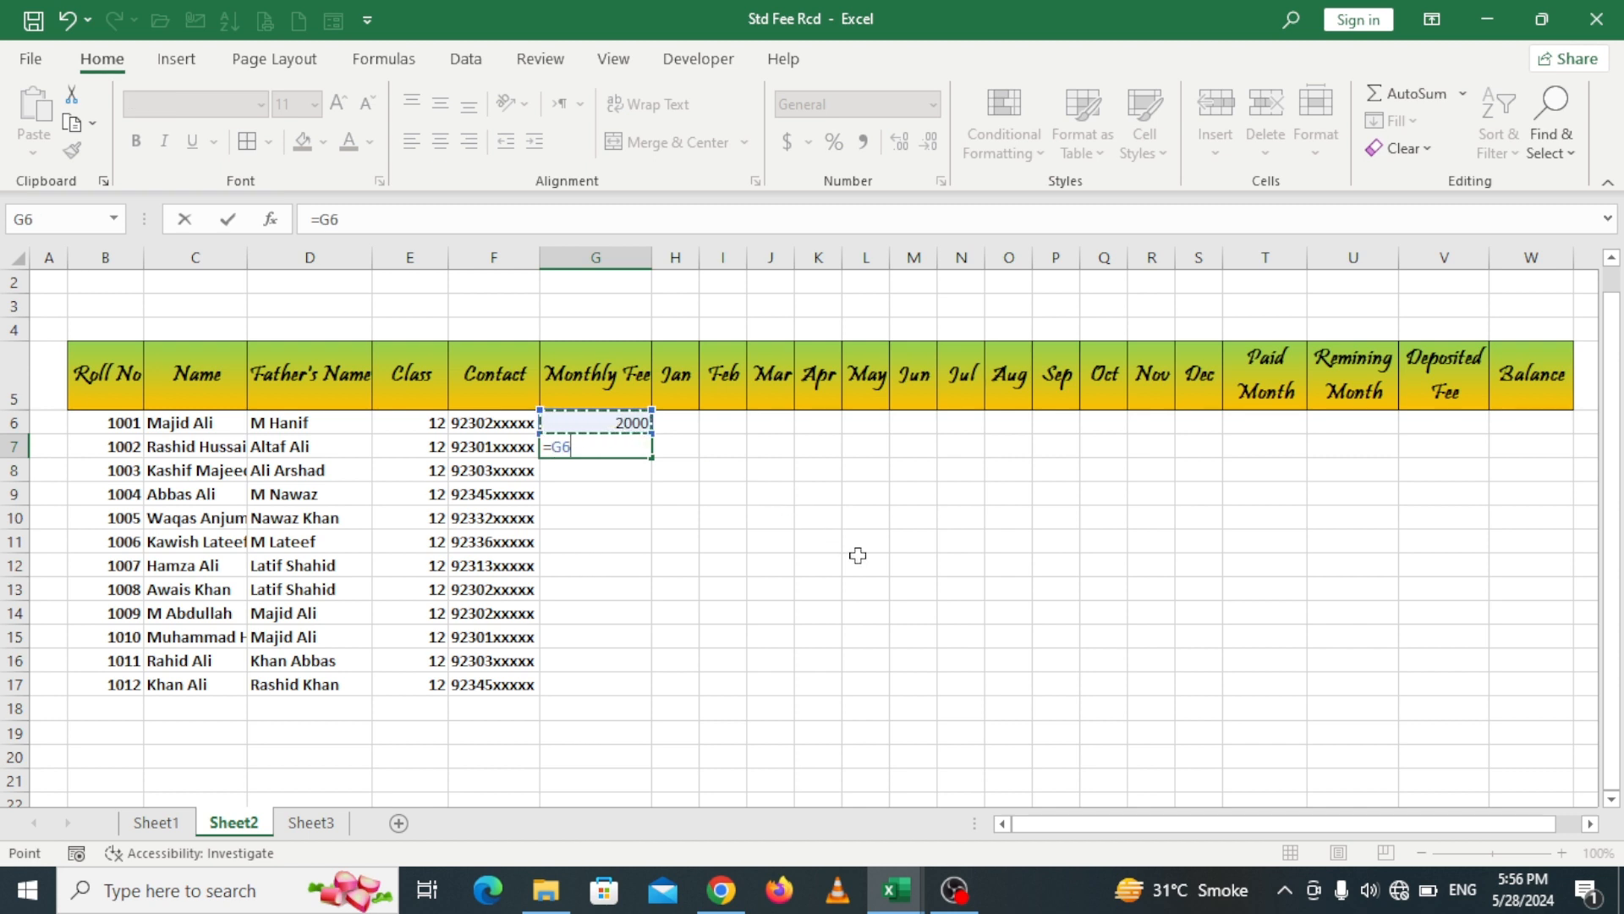
{"action": "key", "text": "Return"}
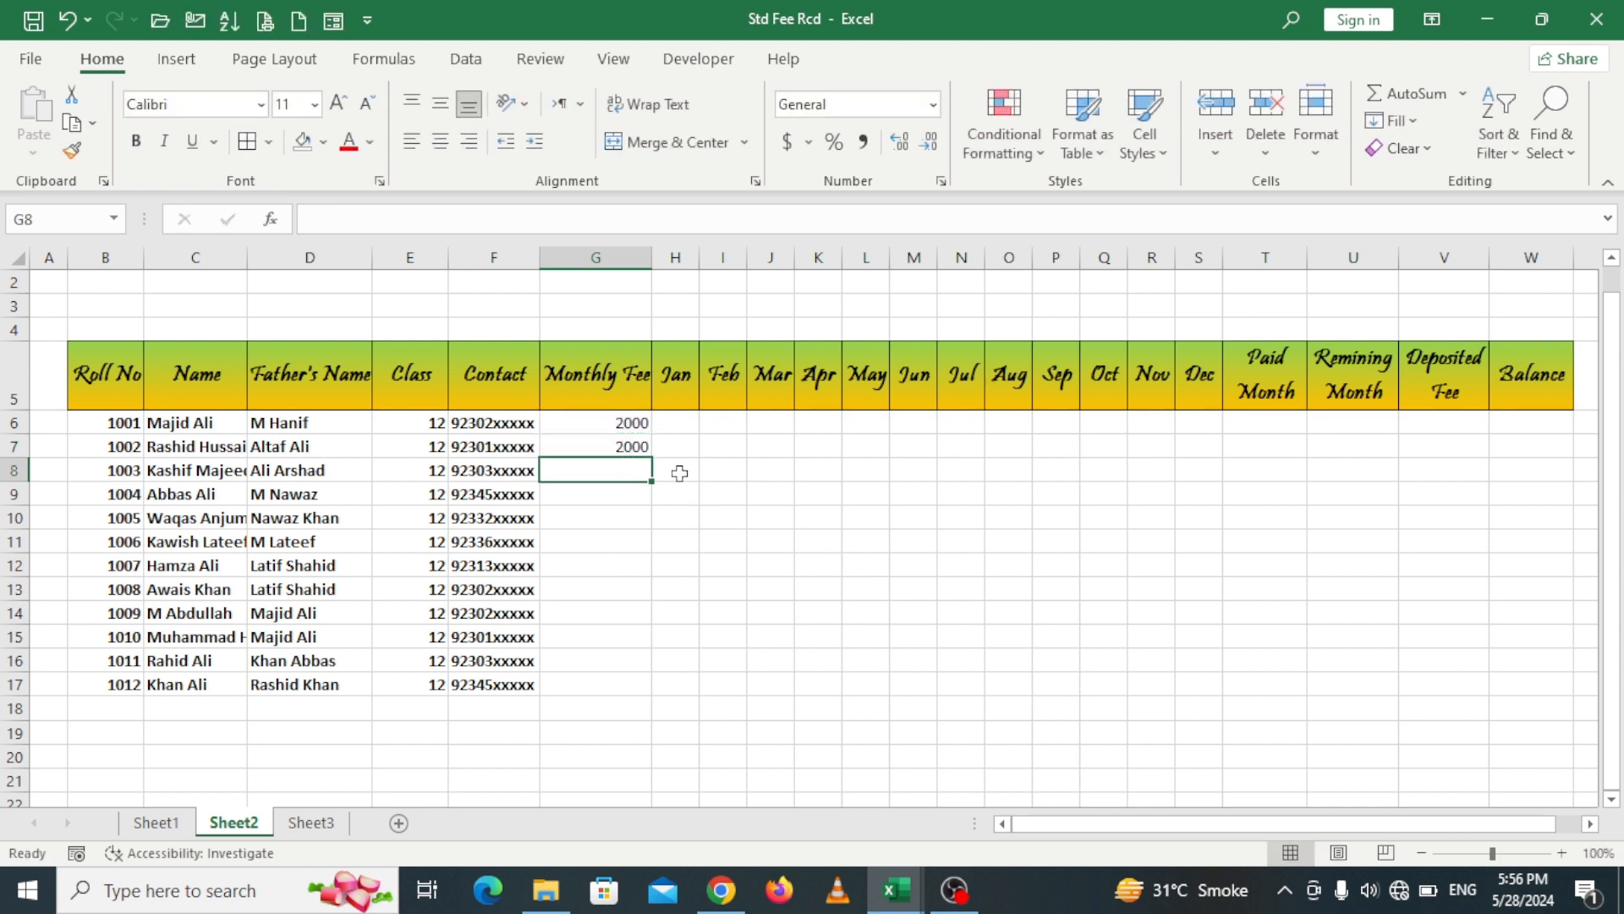
Step: Fill the Monthly Fee formula in G7 down through G17
{"action": "left_click", "coordinate": [645, 446]}
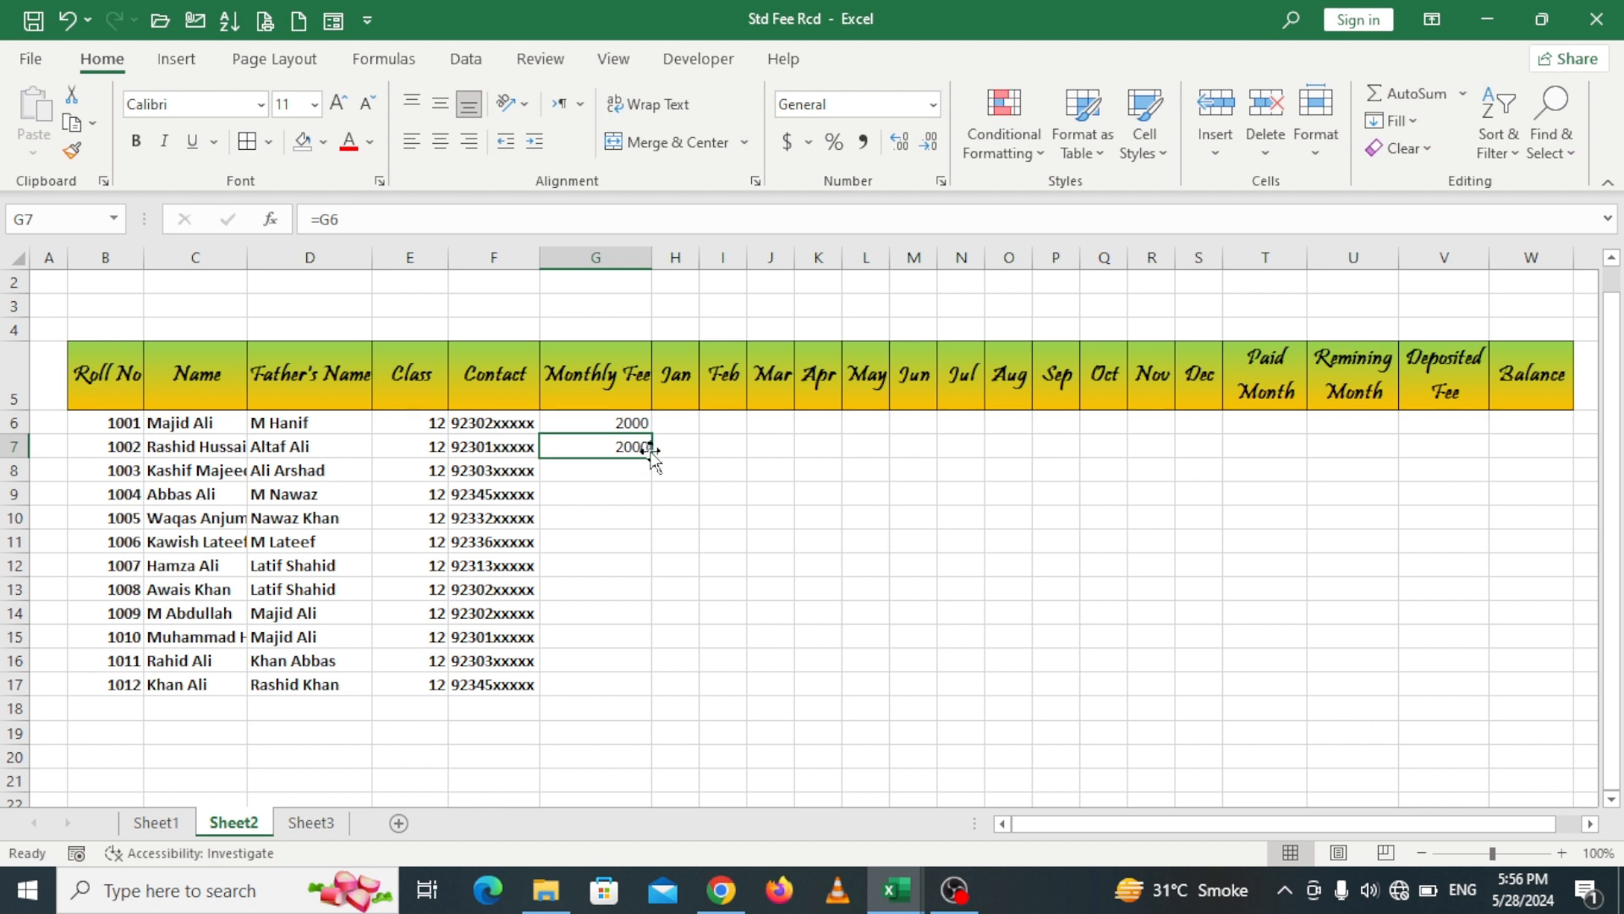
{"action": "left_click_drag", "start_coordinate": [650, 458], "coordinate": [672, 690]}
{"action": "left_click", "coordinate": [713, 566]}
{"action": "left_click", "coordinate": [598, 496]}
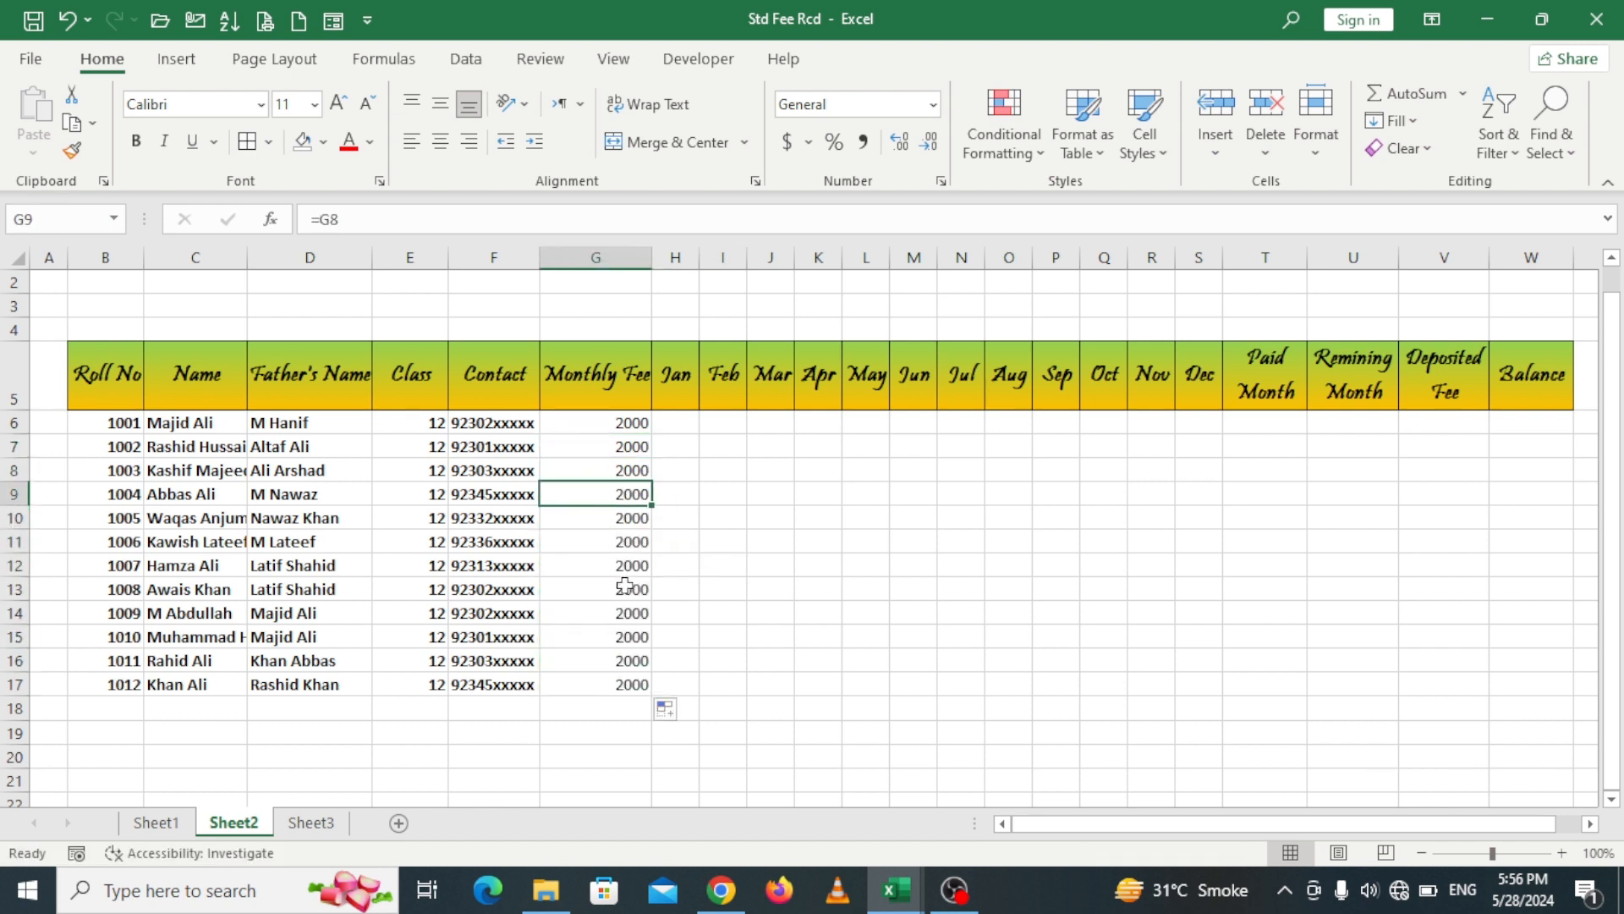
Step: Set the first student's monthly fee in G6 to 3000, so the linked fees below update too
{"action": "left_click", "coordinate": [609, 431]}
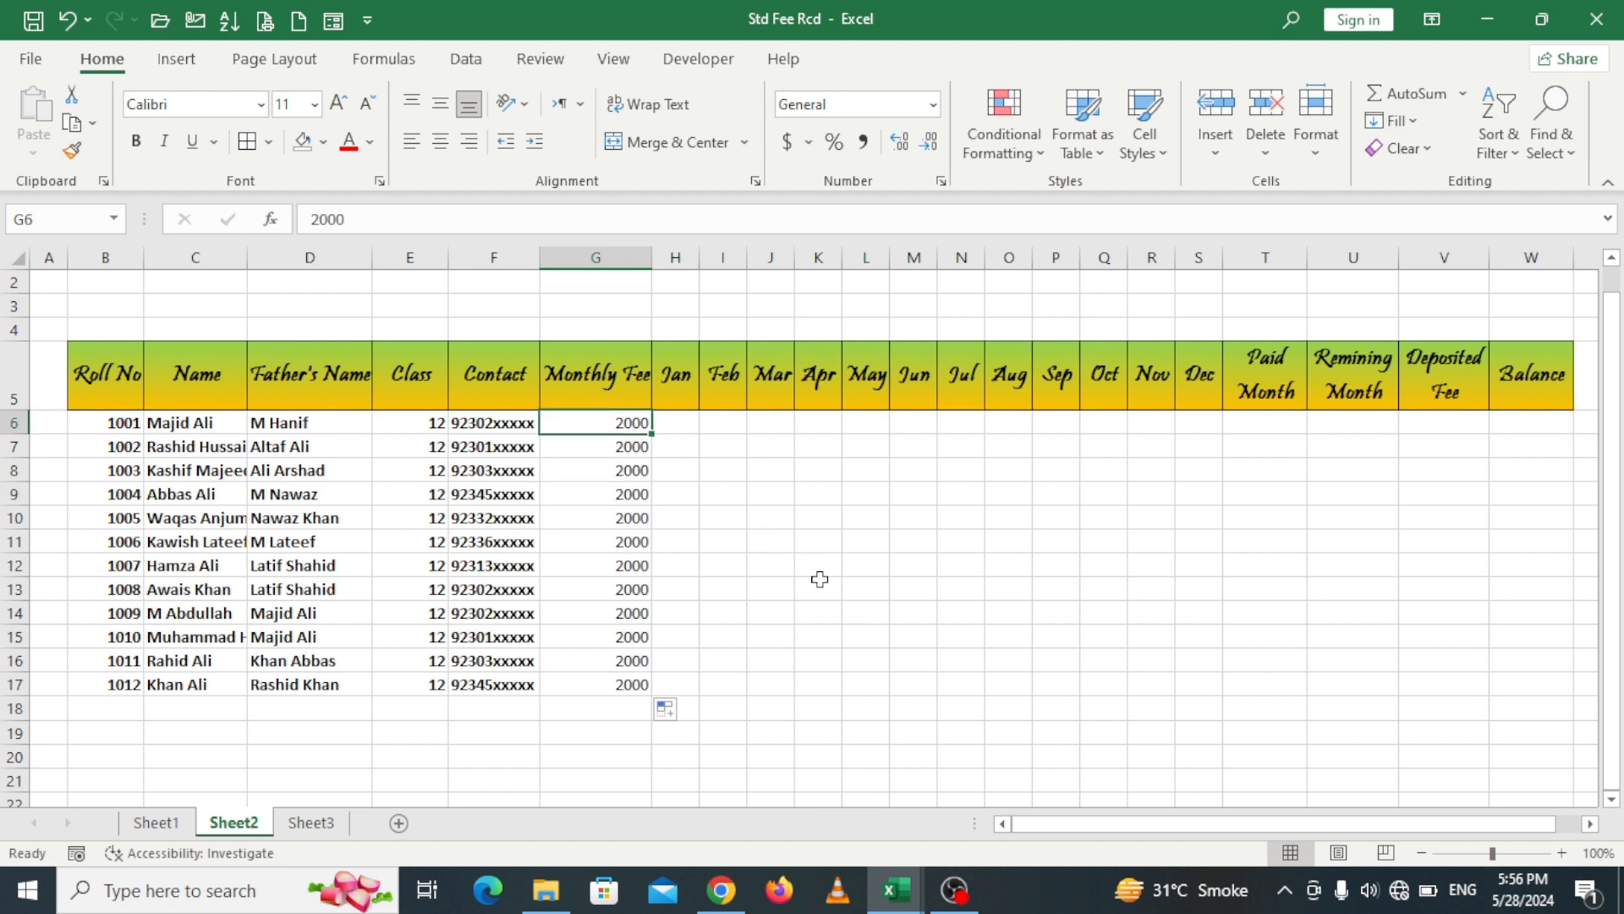
{"action": "type", "text": "300"}
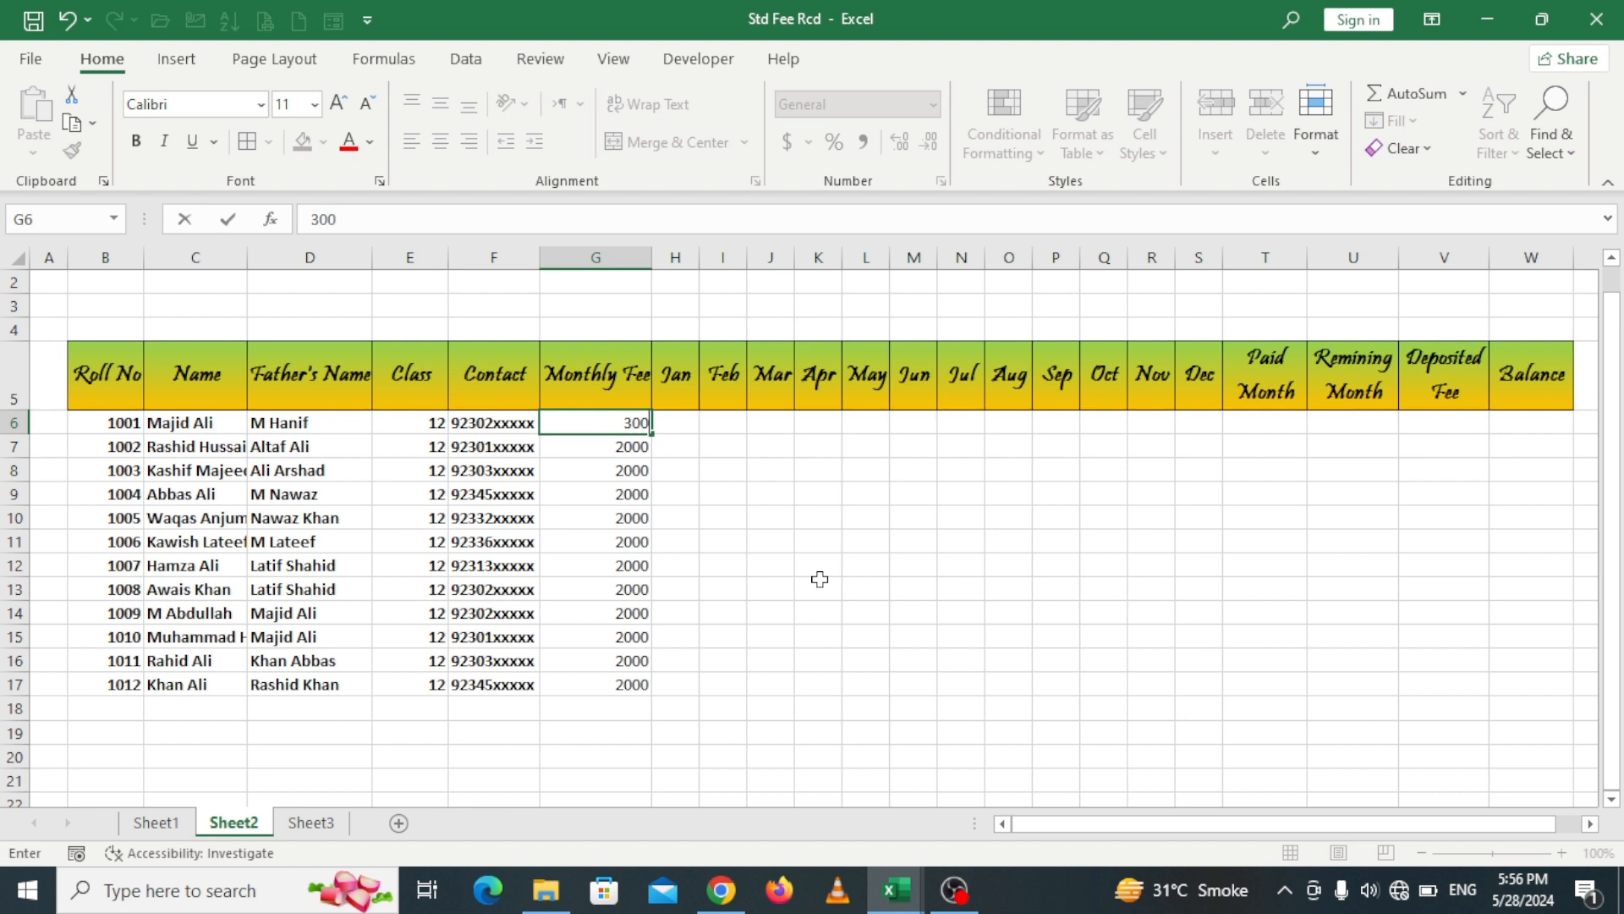
{"action": "type", "text": "0"}
{"action": "key", "text": "Return"}
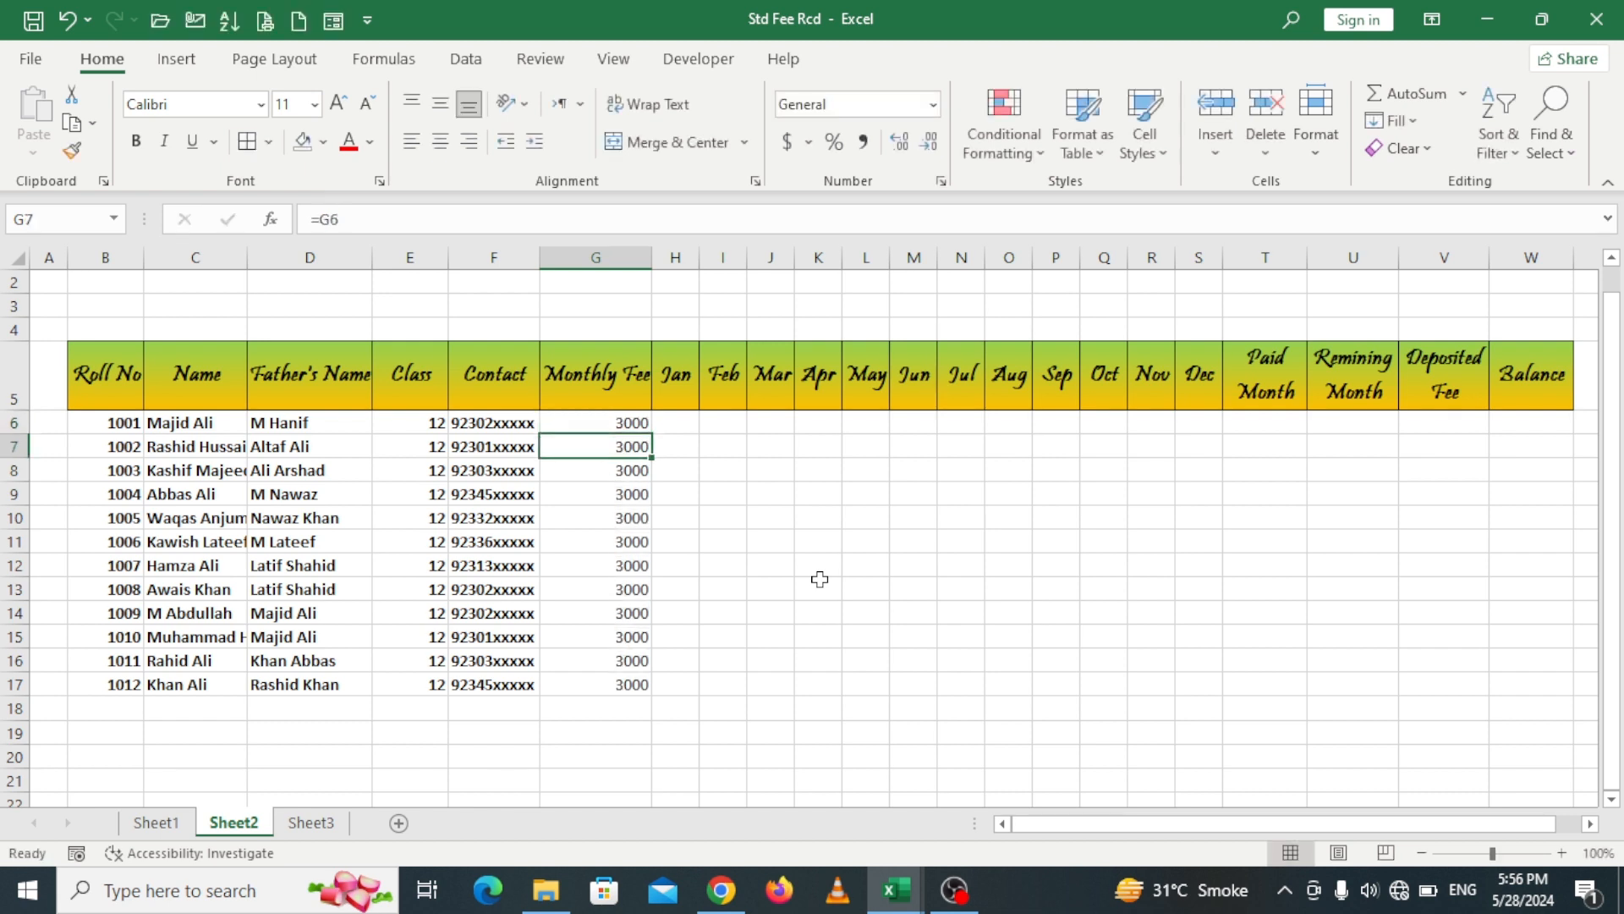
{"action": "left_click", "coordinate": [612, 639]}
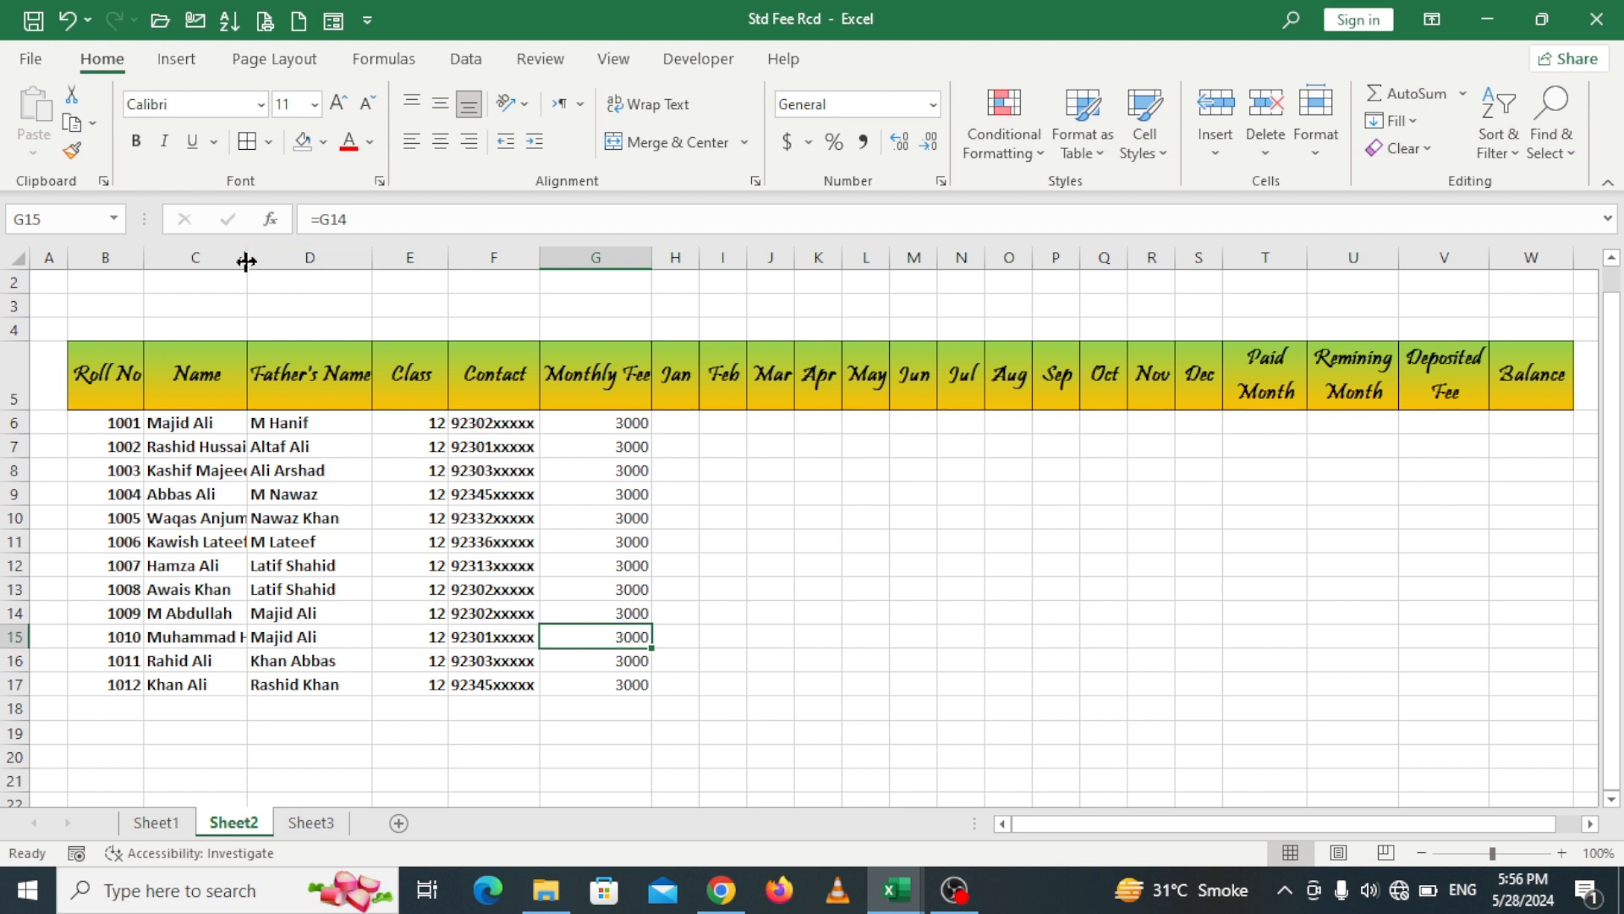
Step: Widen column C to fit the longest name and column D slightly, auto-fit column E, and narrow empty column A to a thin strip
{"action": "left_click_drag", "start_coordinate": [247, 260], "coordinate": [302, 262]}
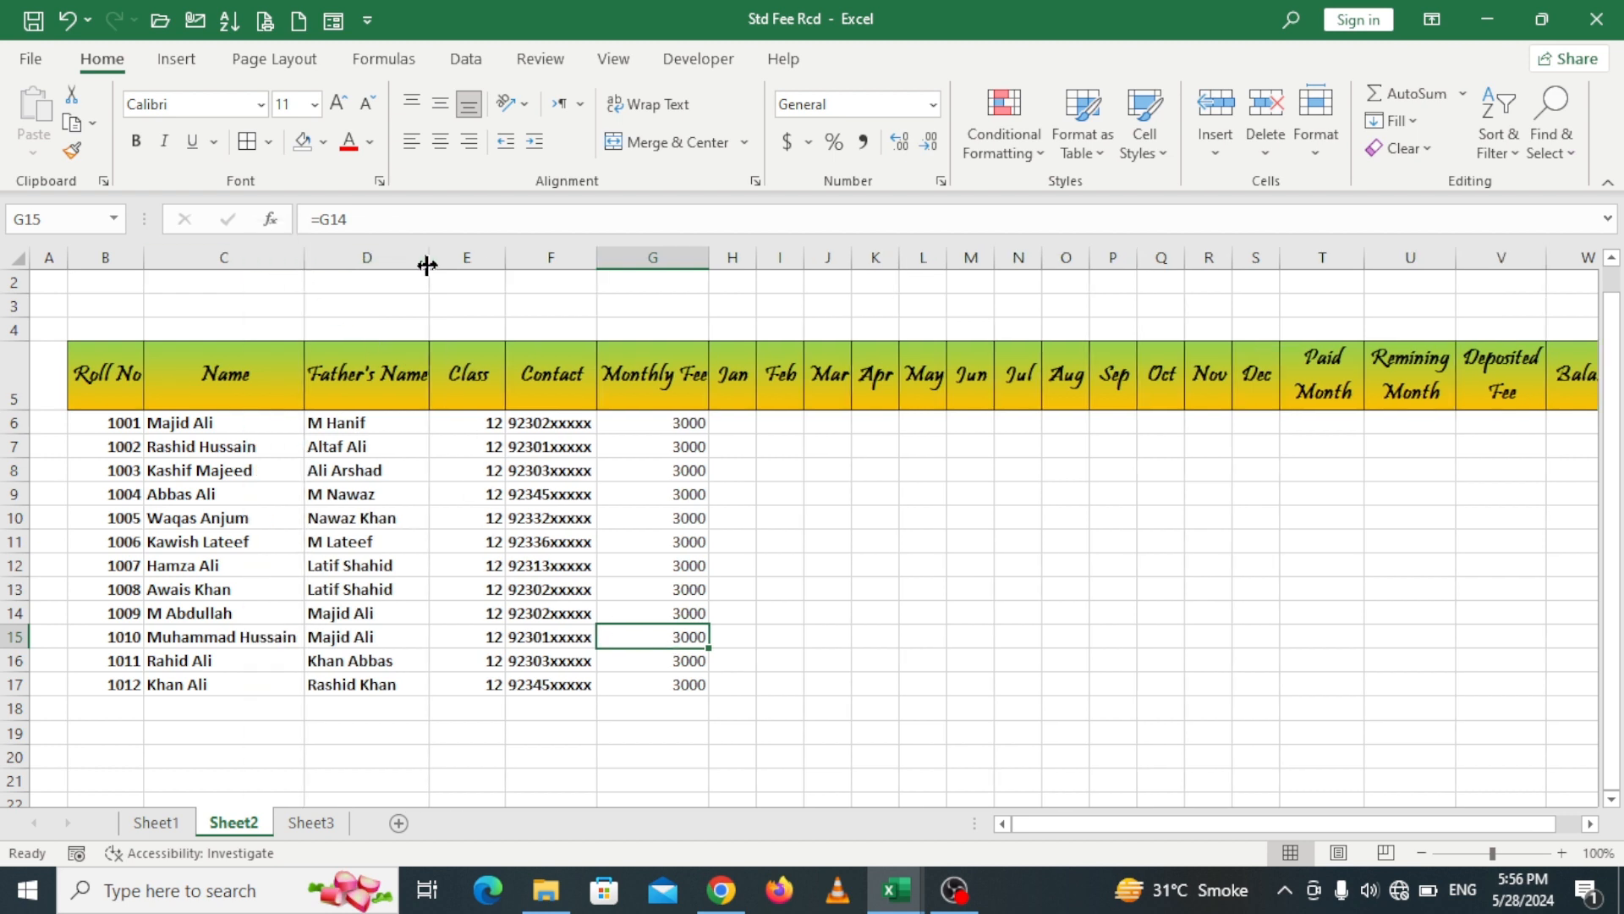
{"action": "left_click_drag", "start_coordinate": [429, 262], "coordinate": [437, 262]}
{"action": "double_click", "coordinate": [513, 261]}
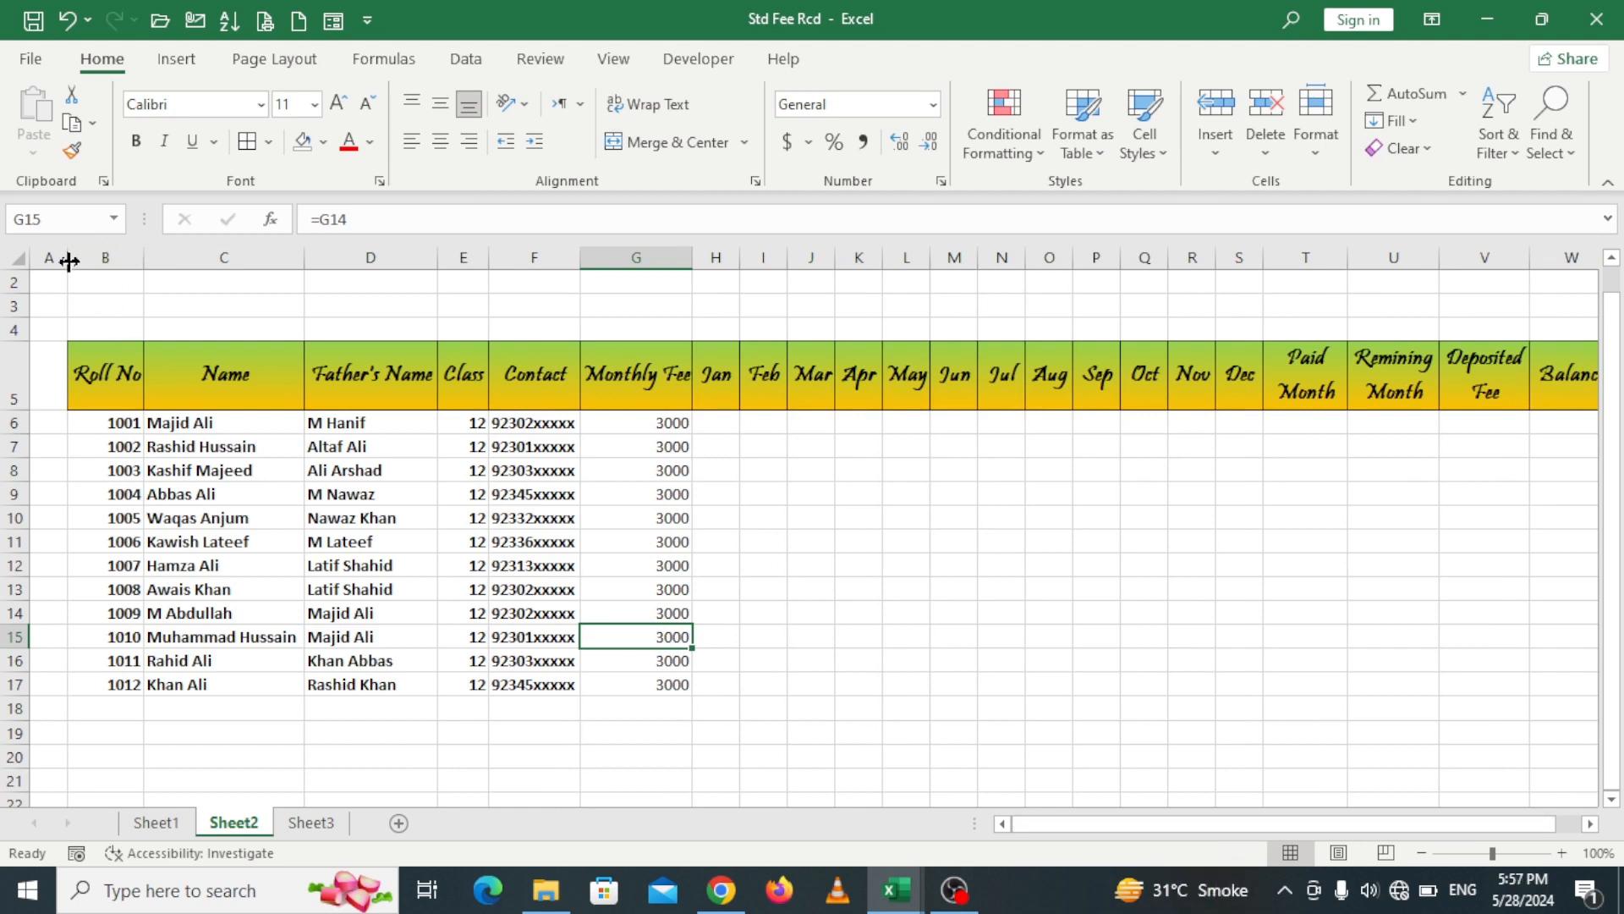
{"action": "left_click_drag", "start_coordinate": [67, 261], "coordinate": [42, 259]}
{"action": "left_click", "coordinate": [576, 567]}
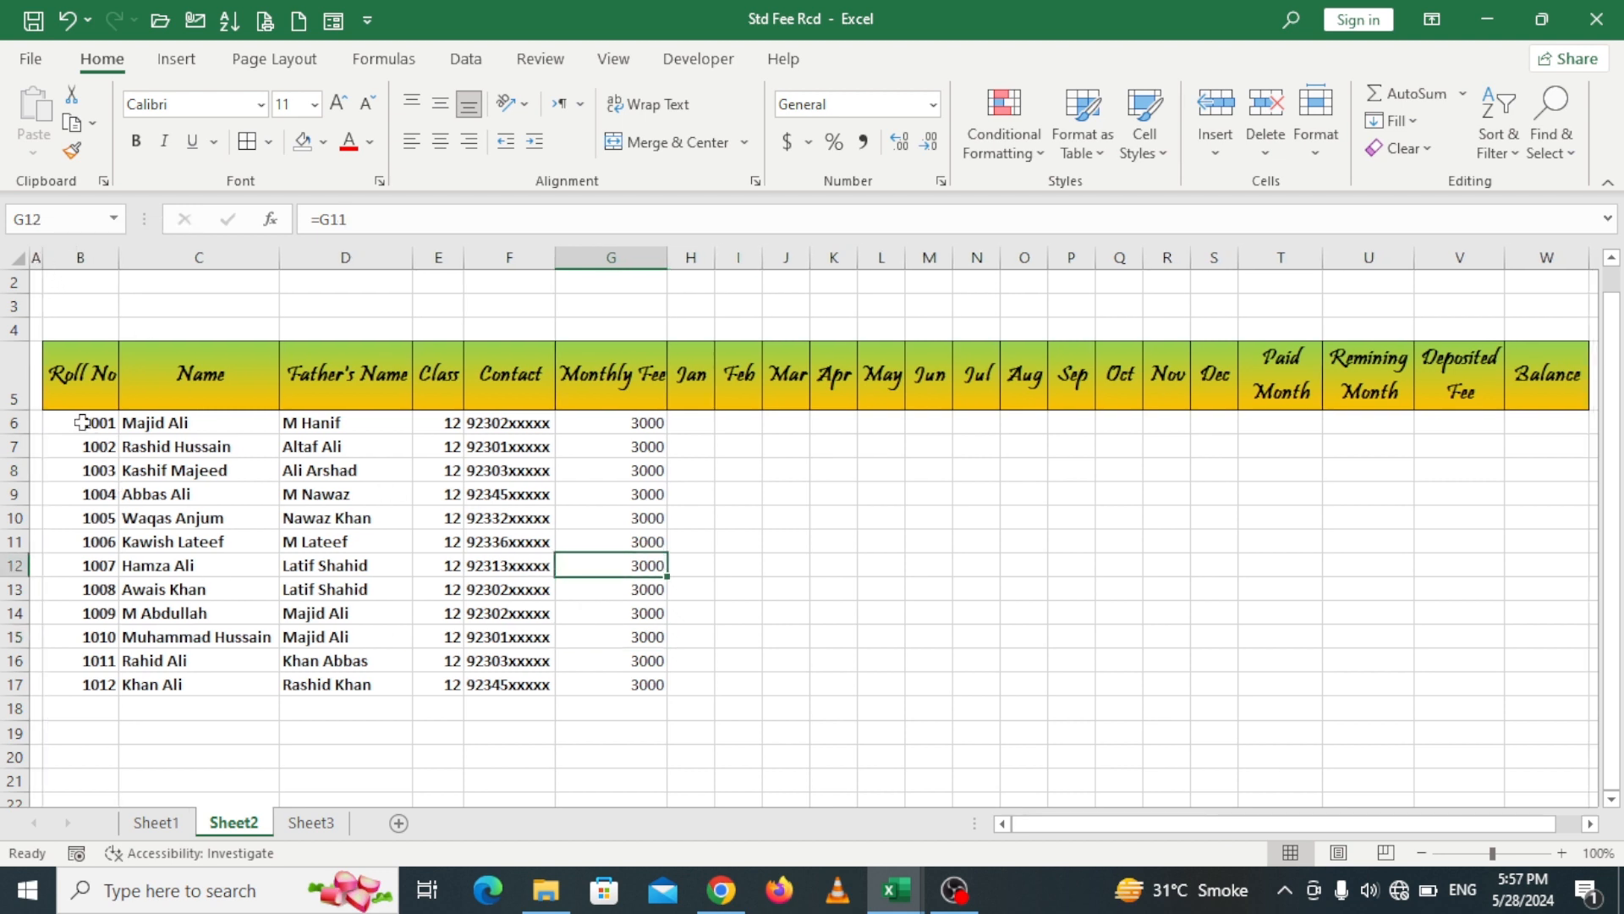
Step: Fill the student details and Monthly Fee cells B6:G17 with the light aqua theme color
{"action": "left_click_drag", "start_coordinate": [82, 421], "coordinate": [610, 693]}
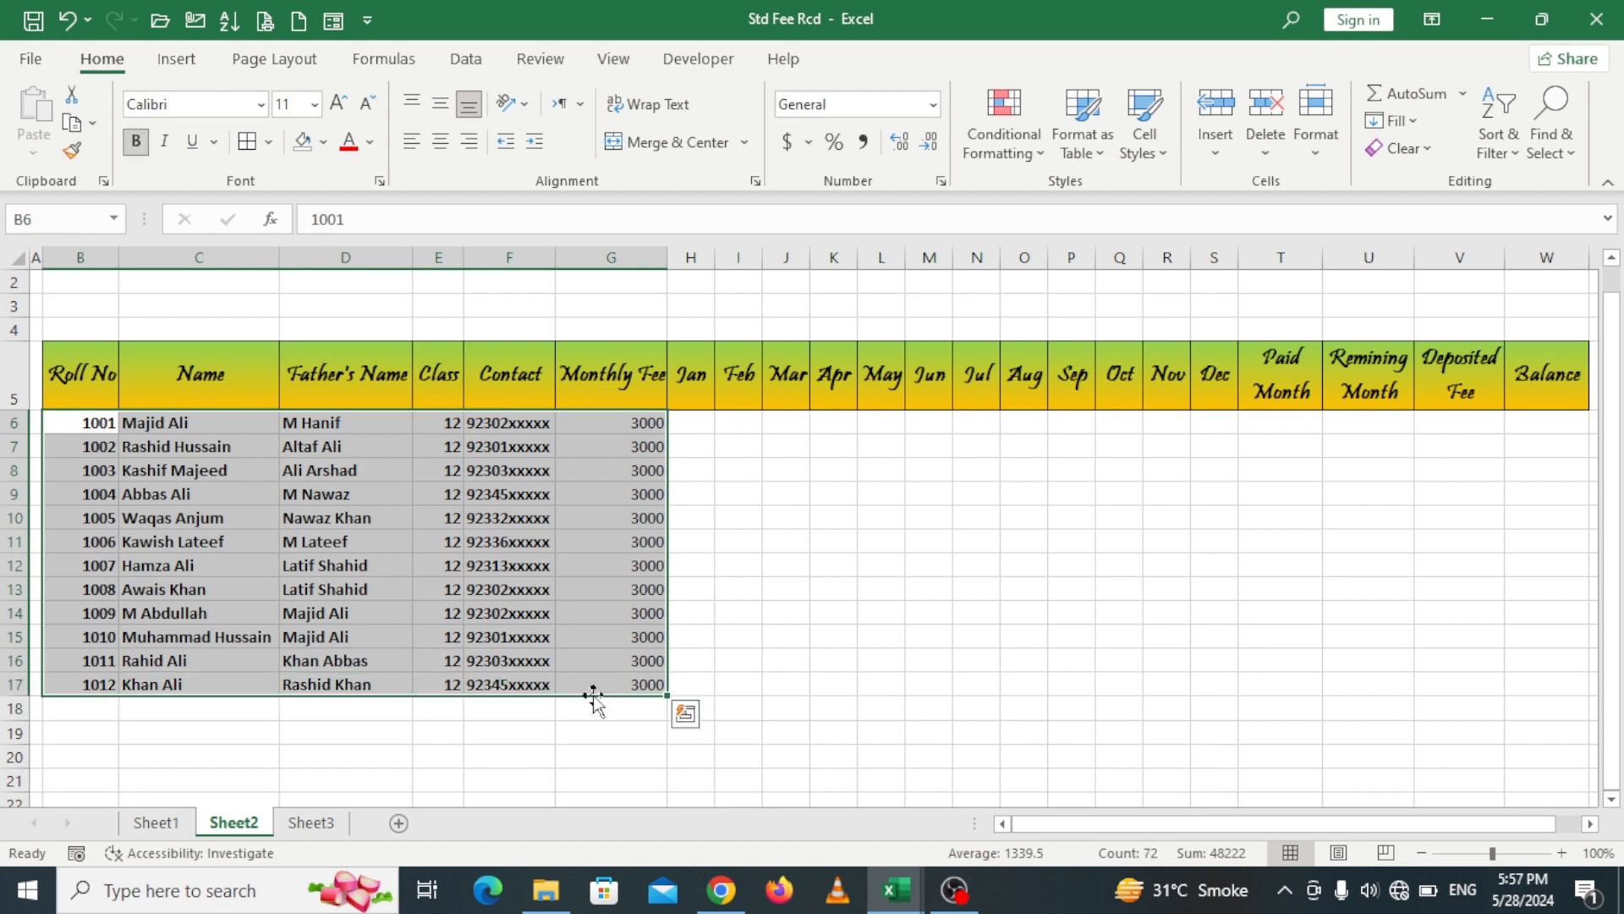
{"action": "left_click", "coordinate": [323, 144]}
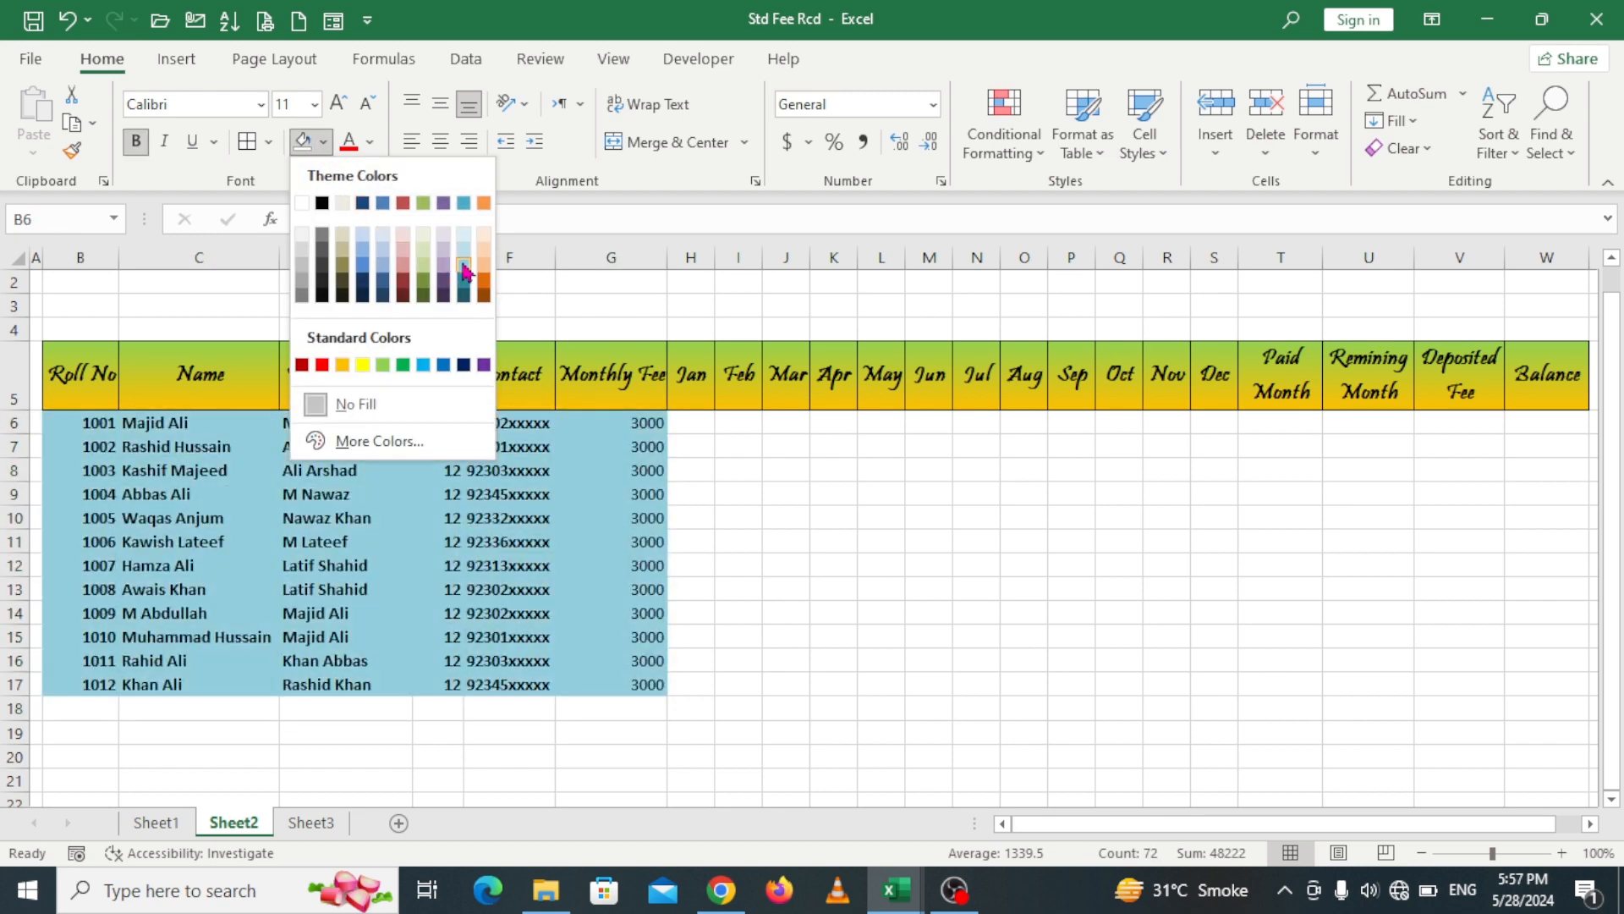
{"action": "left_click", "coordinate": [465, 269]}
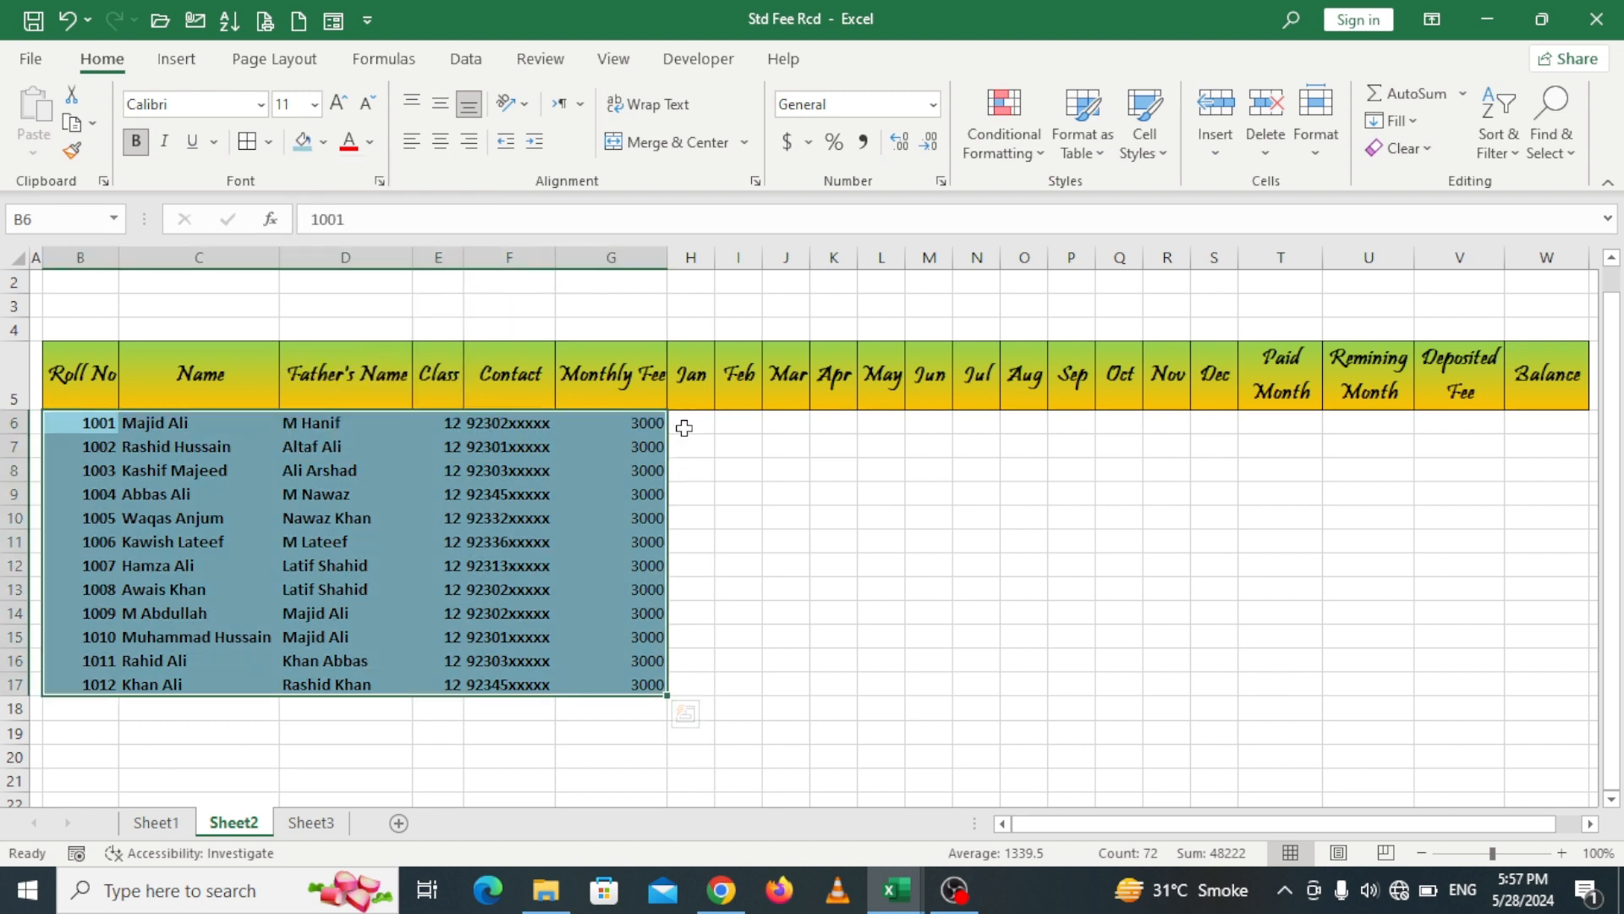
Step: Fill the month and totals cells H6:W17 with the light orange theme color
{"action": "left_click_drag", "start_coordinate": [681, 425], "coordinate": [1247, 696]}
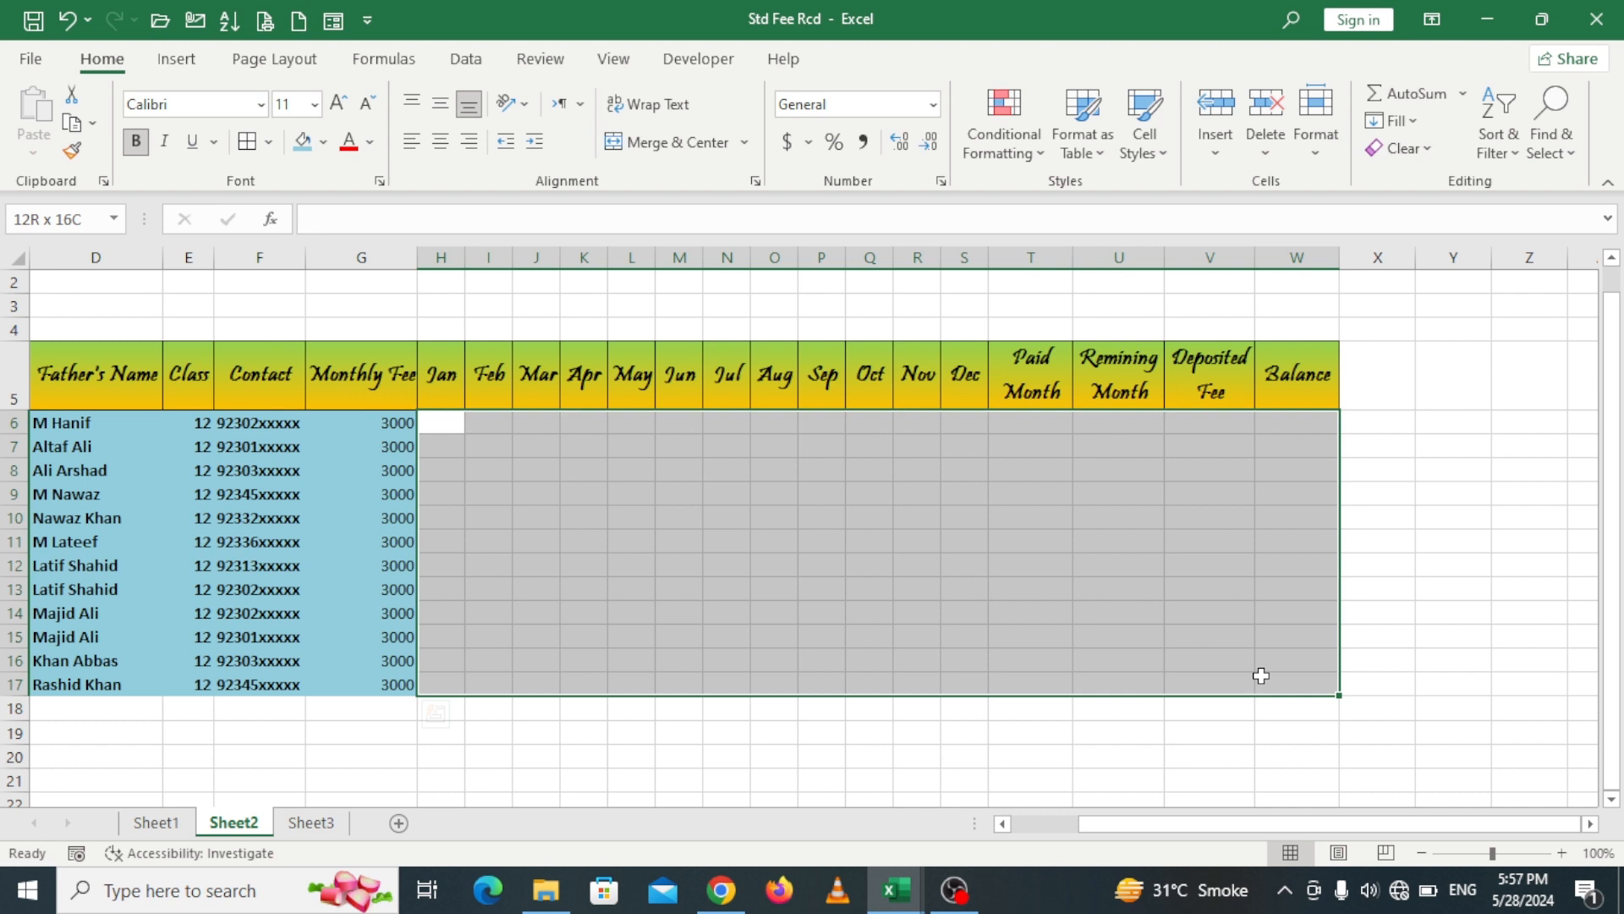
{"action": "left_click_drag", "start_coordinate": [1260, 675], "coordinate": [1256, 677]}
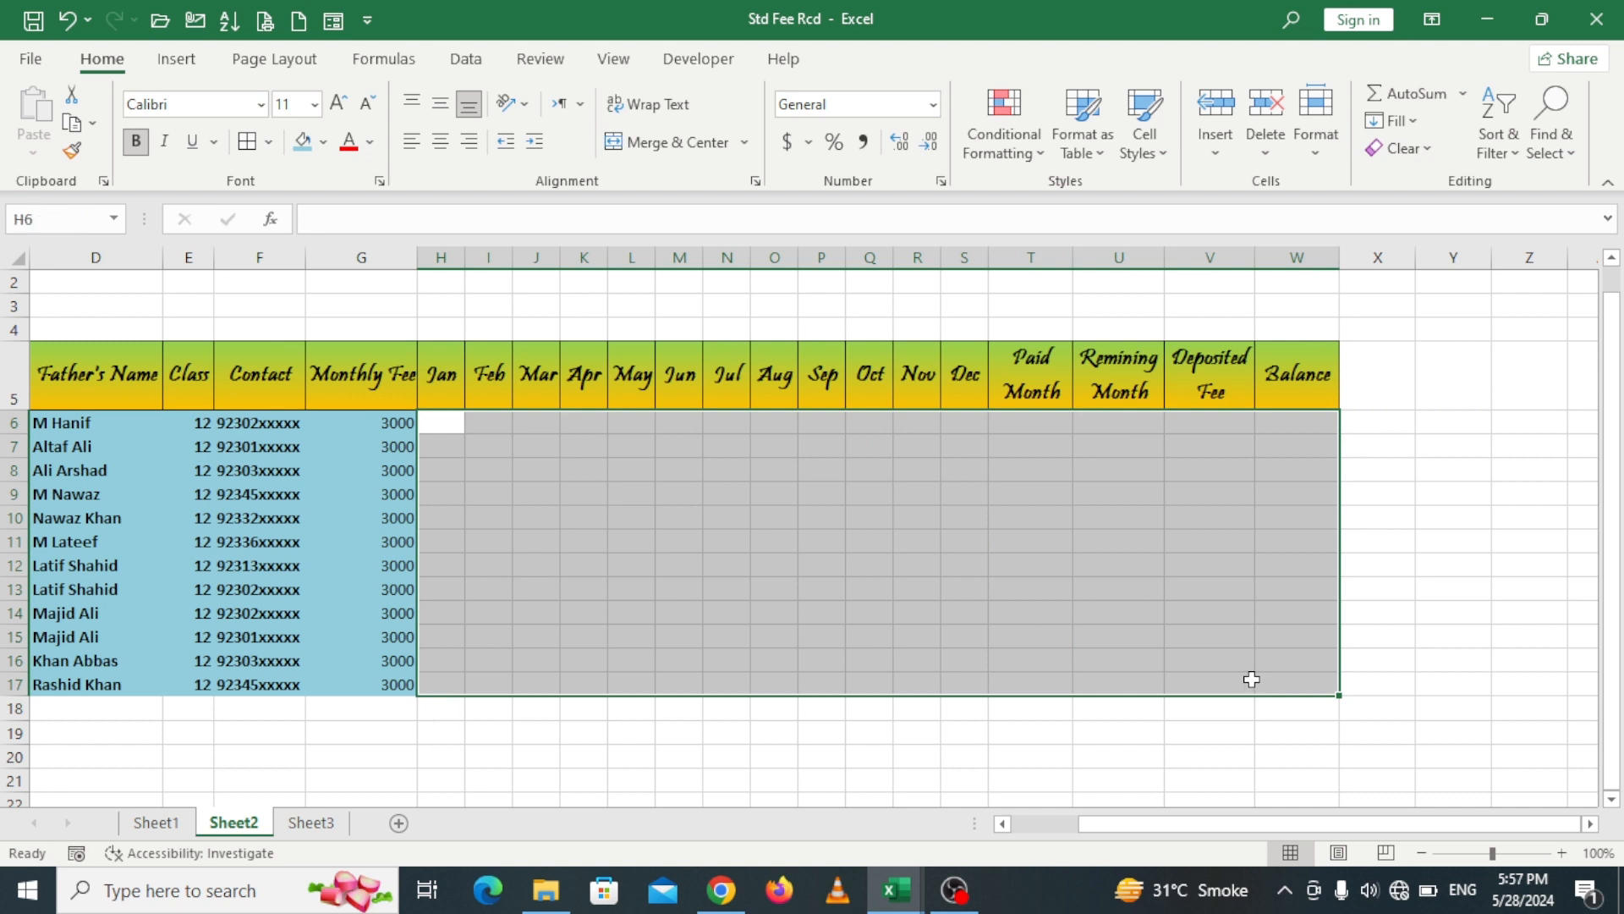
{"action": "left_click", "coordinate": [324, 142]}
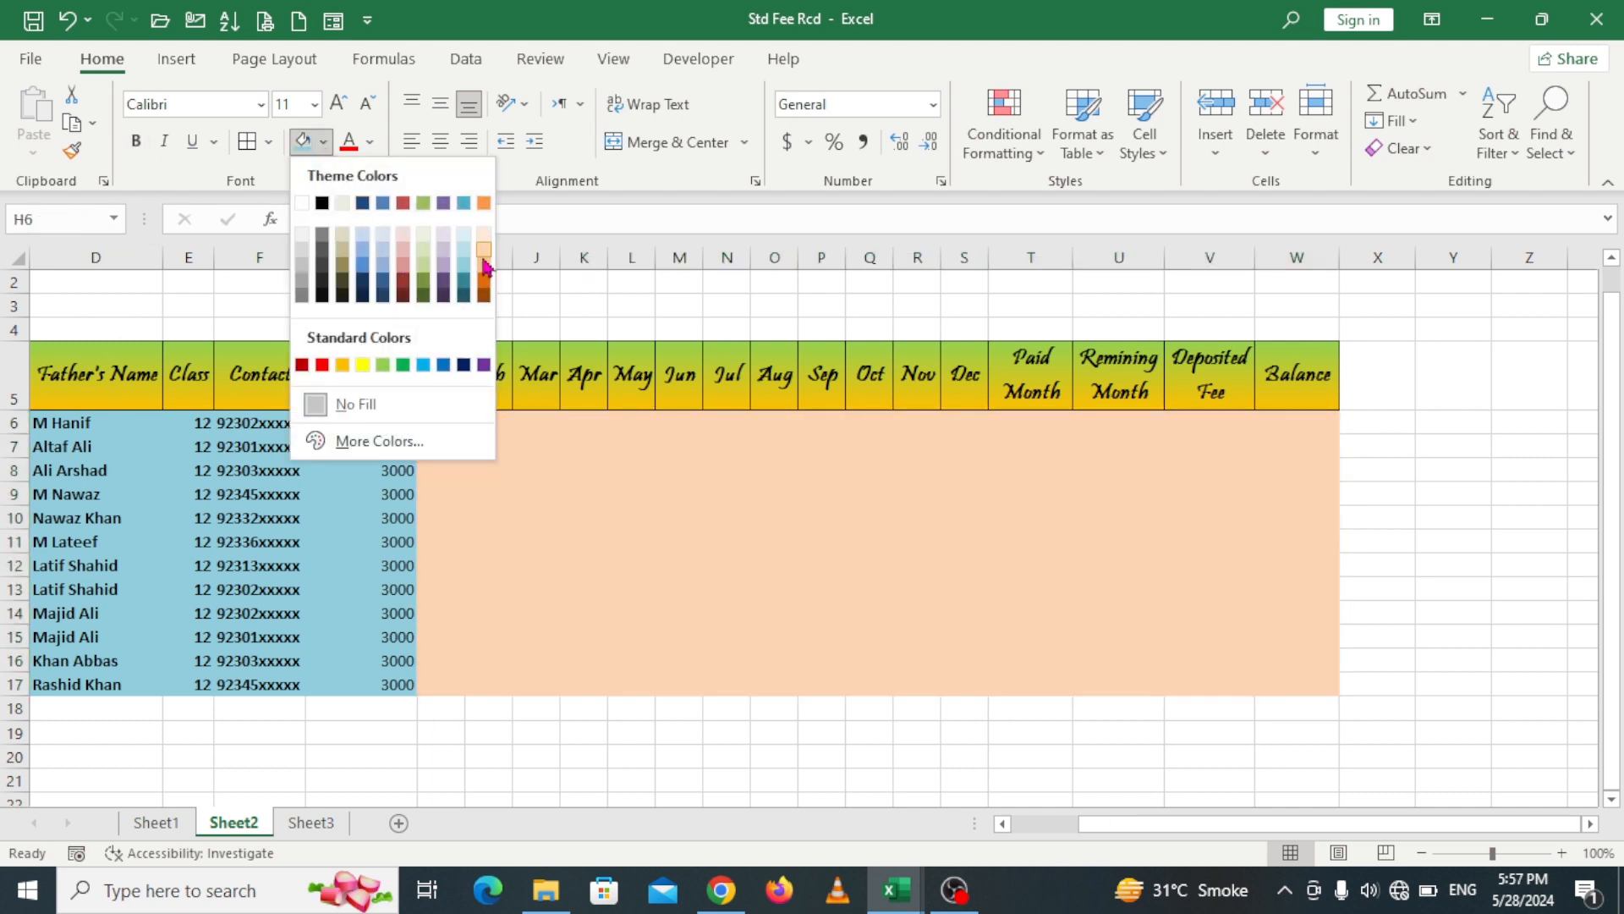
{"action": "left_click", "coordinate": [484, 262]}
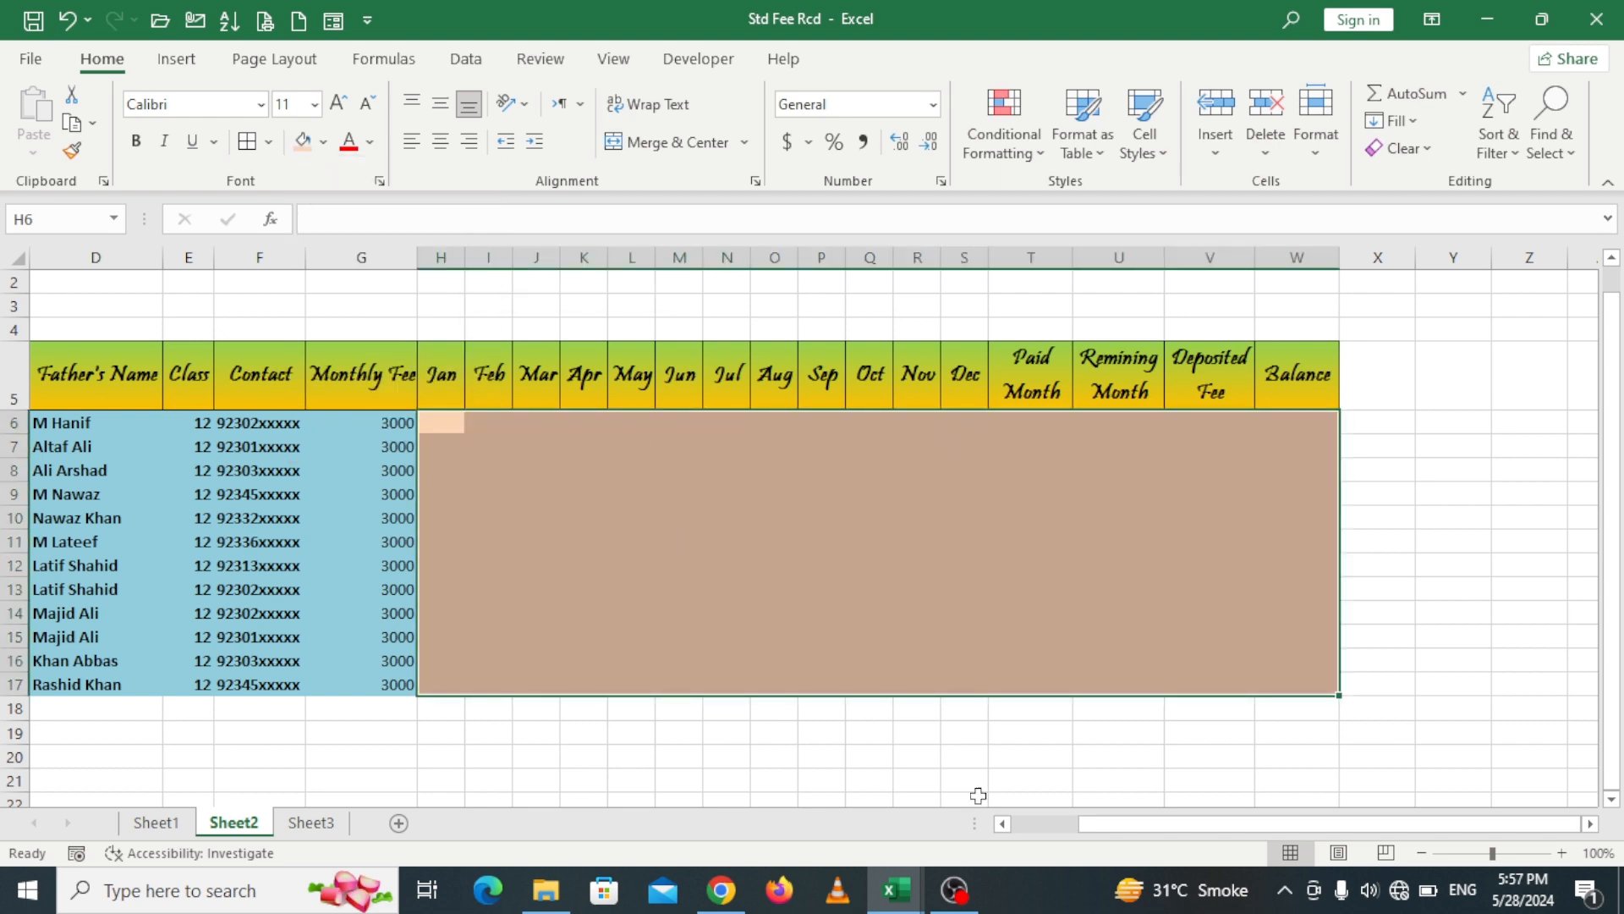
{"action": "left_click_drag", "start_coordinate": [1116, 841], "coordinate": [1002, 841]}
{"action": "left_click", "coordinate": [512, 756]}
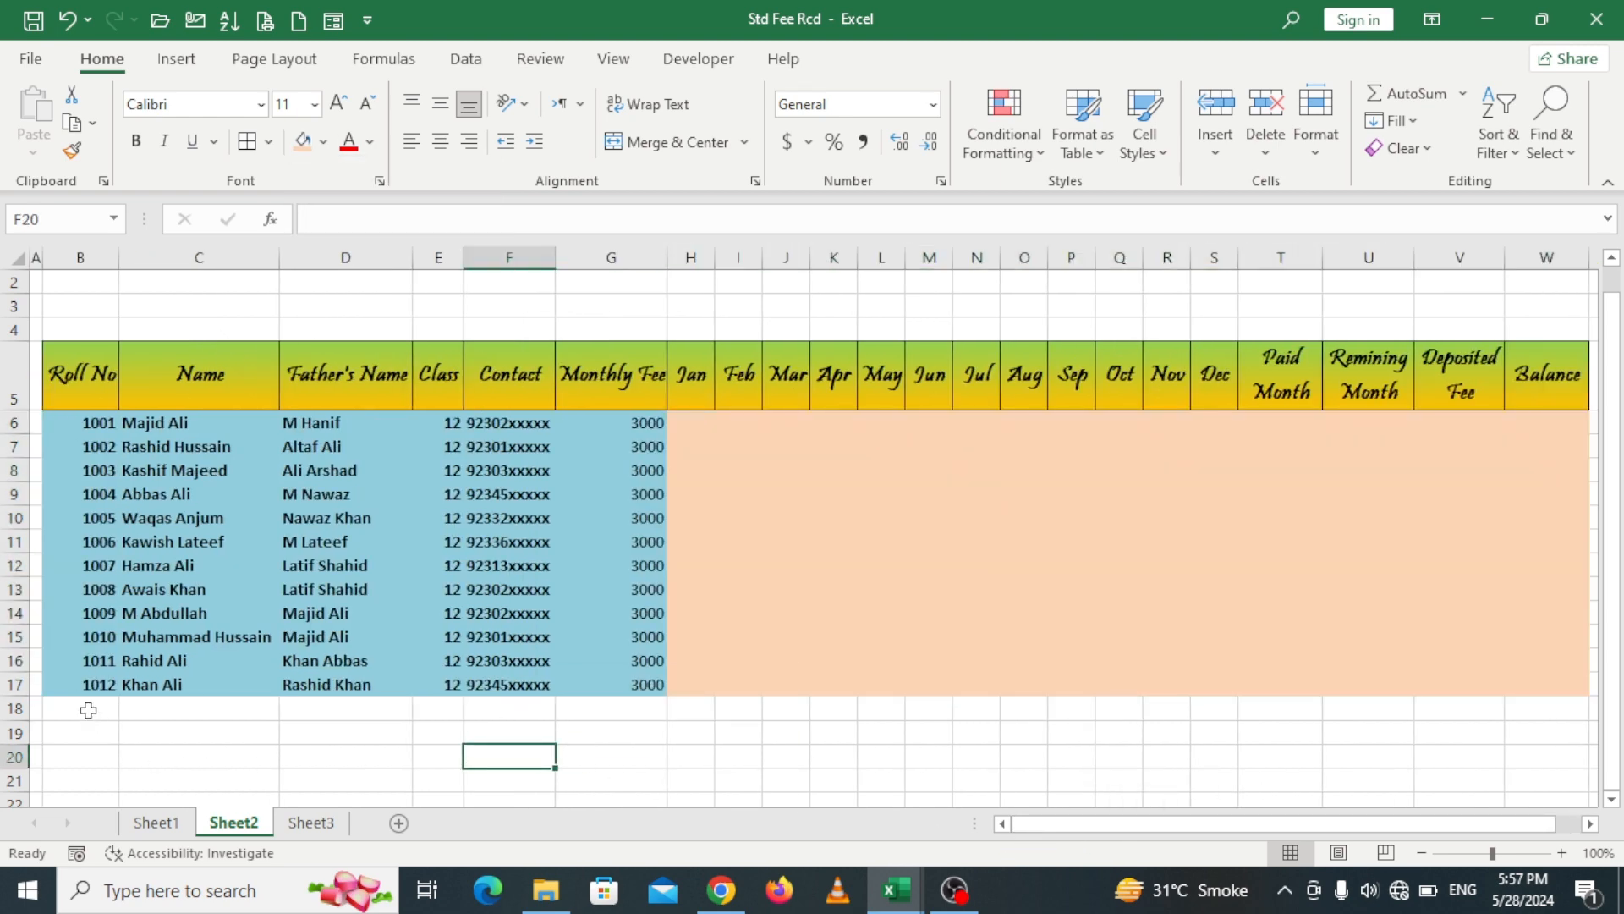
Step: Center the table body B6:W17 both horizontally and vertically
{"action": "left_click_drag", "start_coordinate": [97, 433], "coordinate": [1263, 692]}
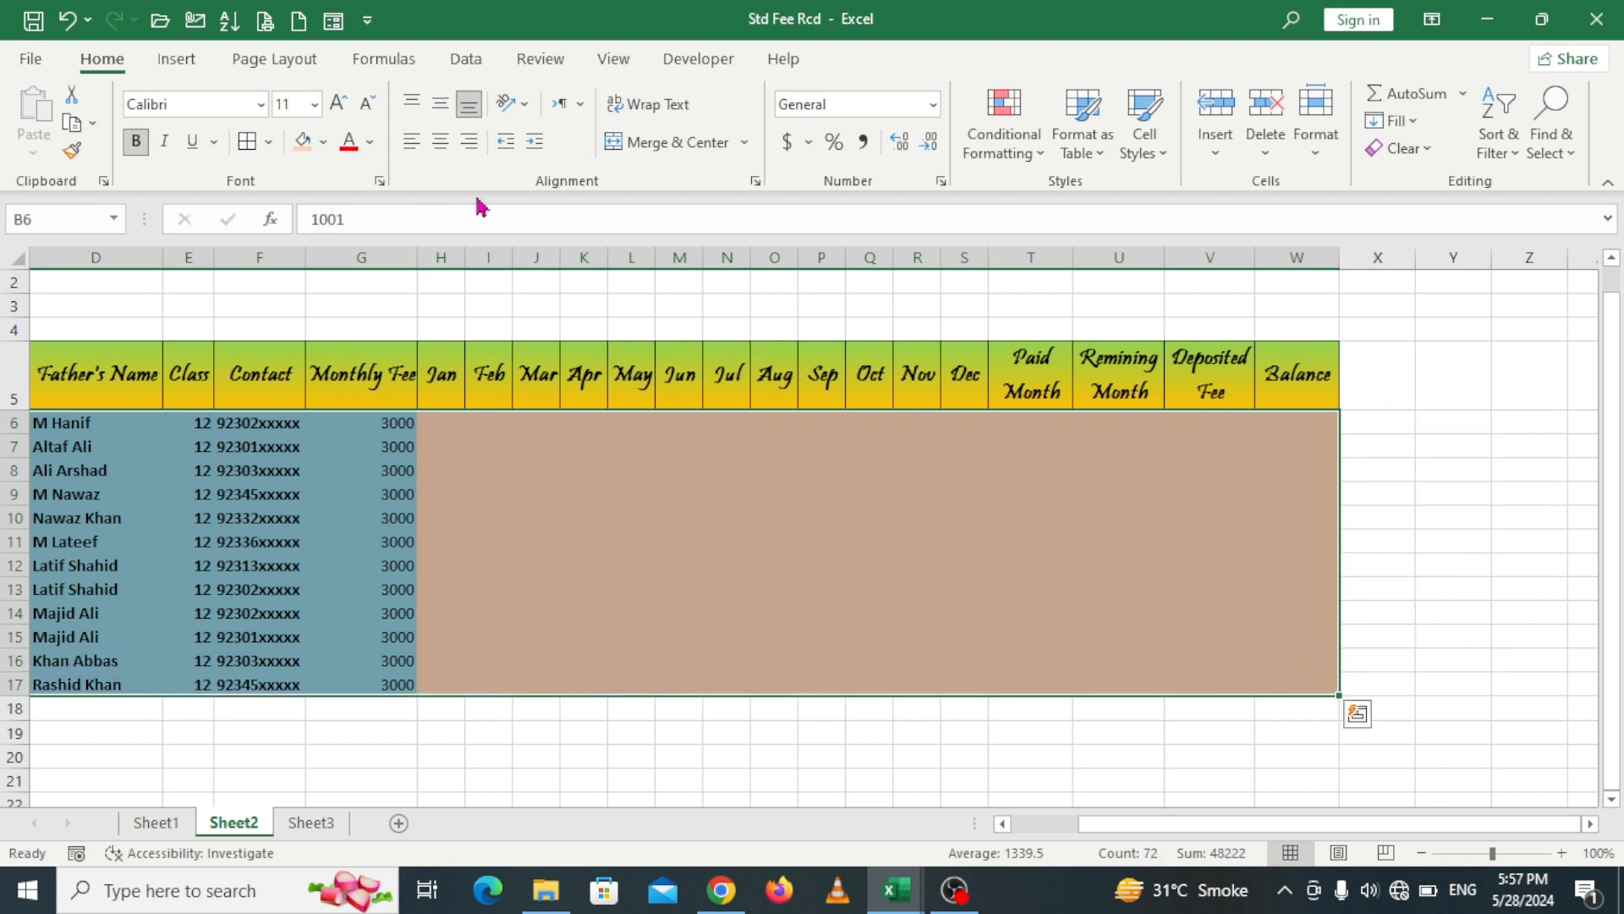
{"action": "left_click", "coordinate": [441, 138]}
{"action": "left_click", "coordinate": [440, 104]}
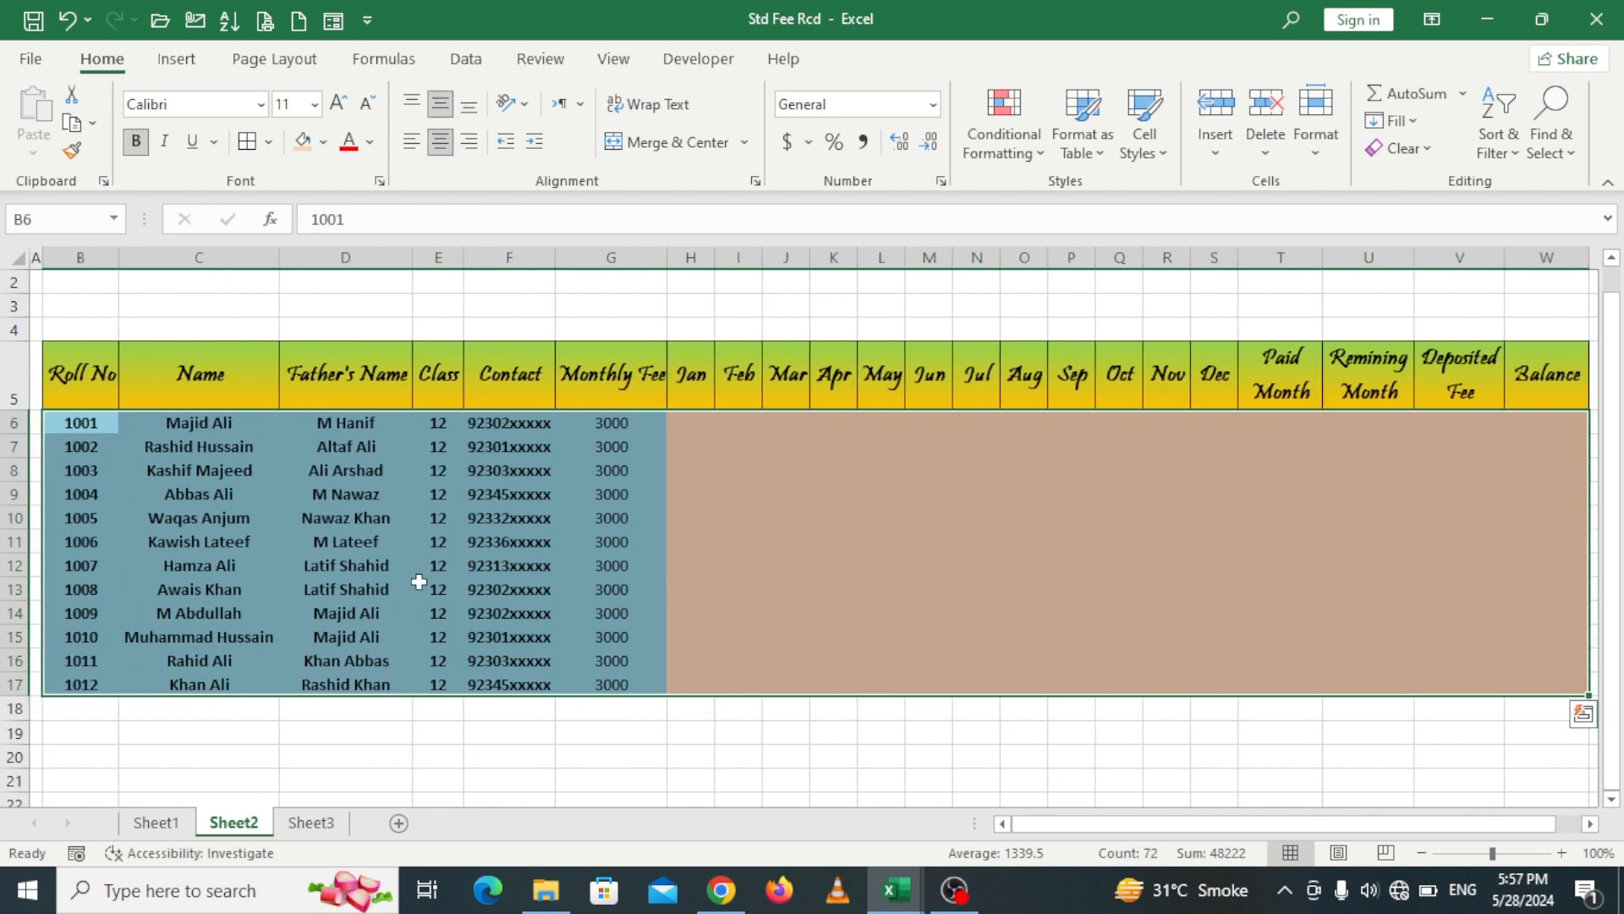
Step: Increase the height of the student rows 6 to 17 slightly and evenly
{"action": "left_click_drag", "start_coordinate": [9, 423], "coordinate": [7, 684]}
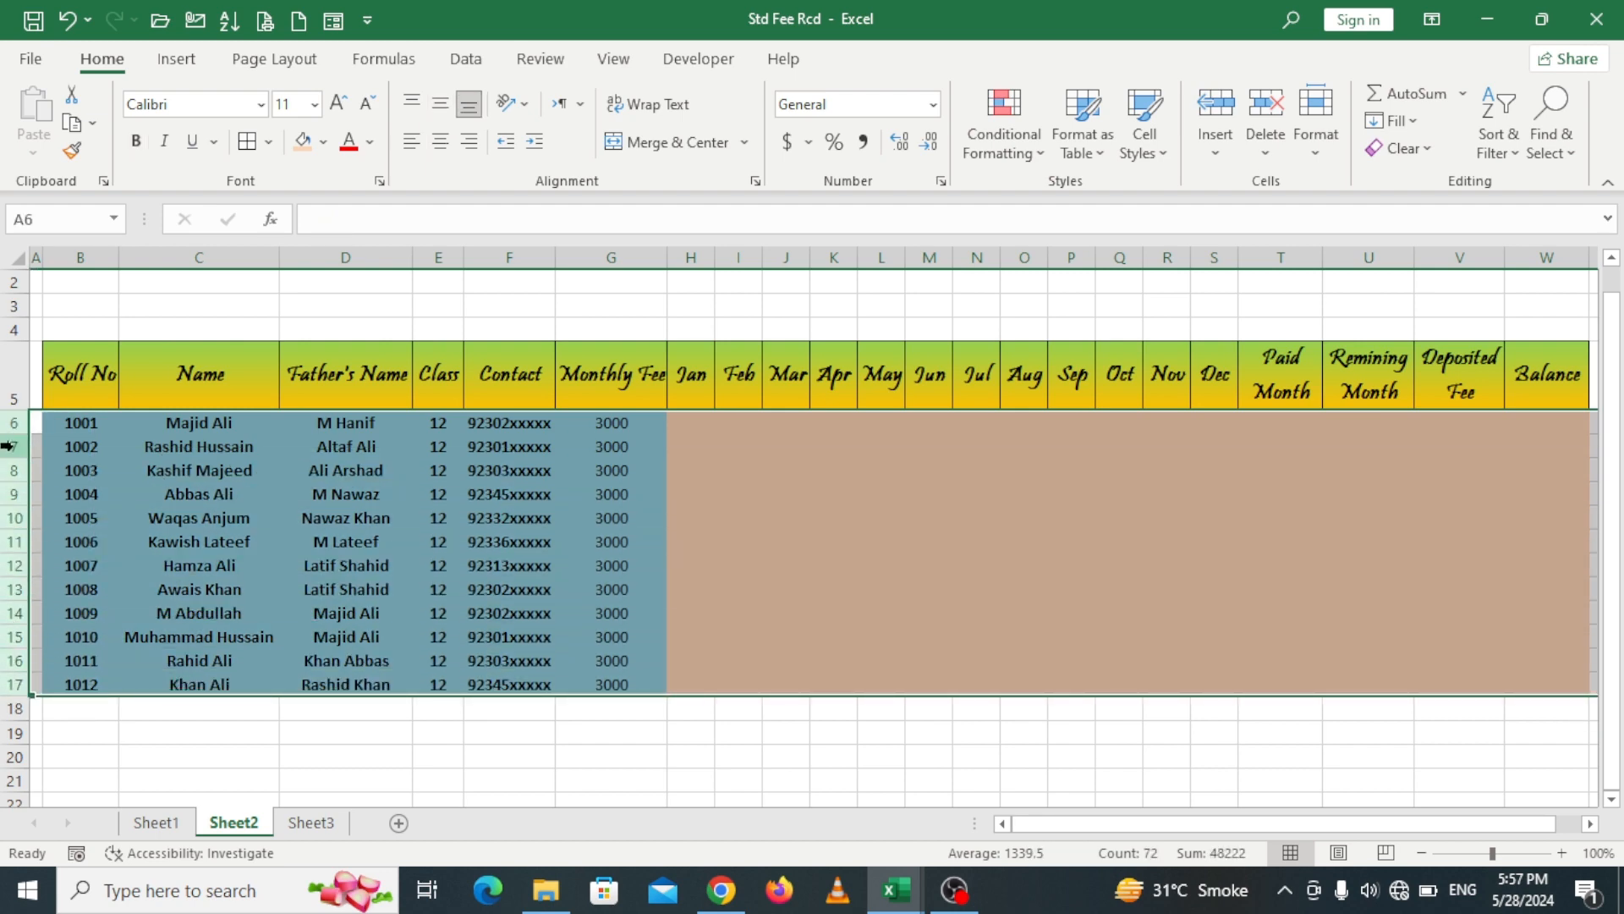
{"action": "left_click_drag", "start_coordinate": [16, 434], "coordinate": [16, 446]}
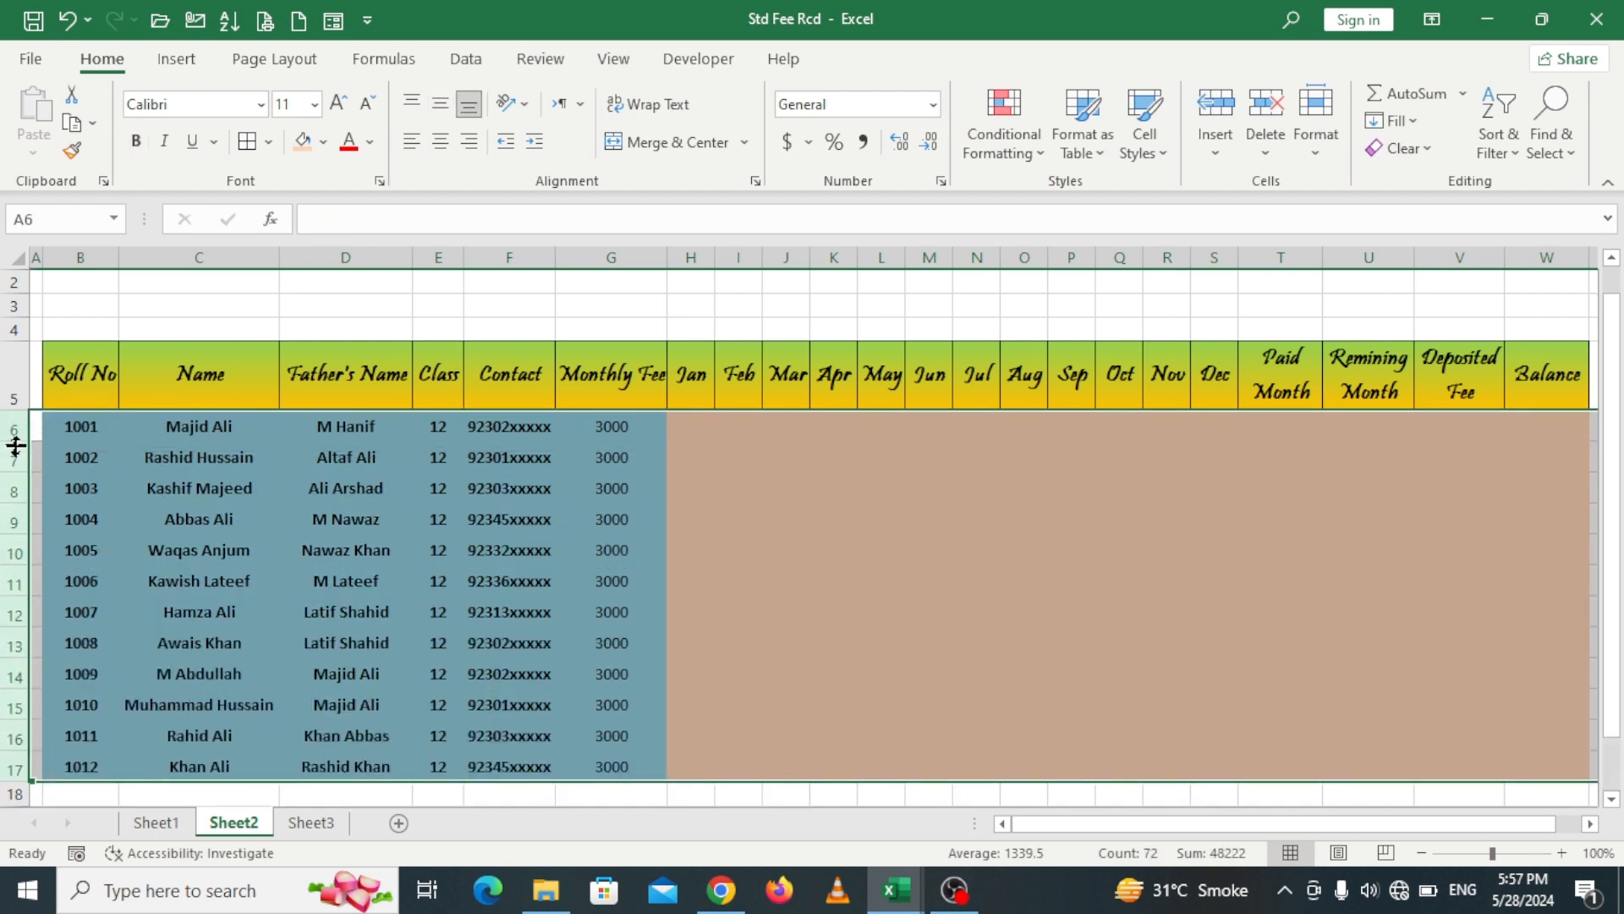
{"action": "left_click", "coordinate": [690, 672]}
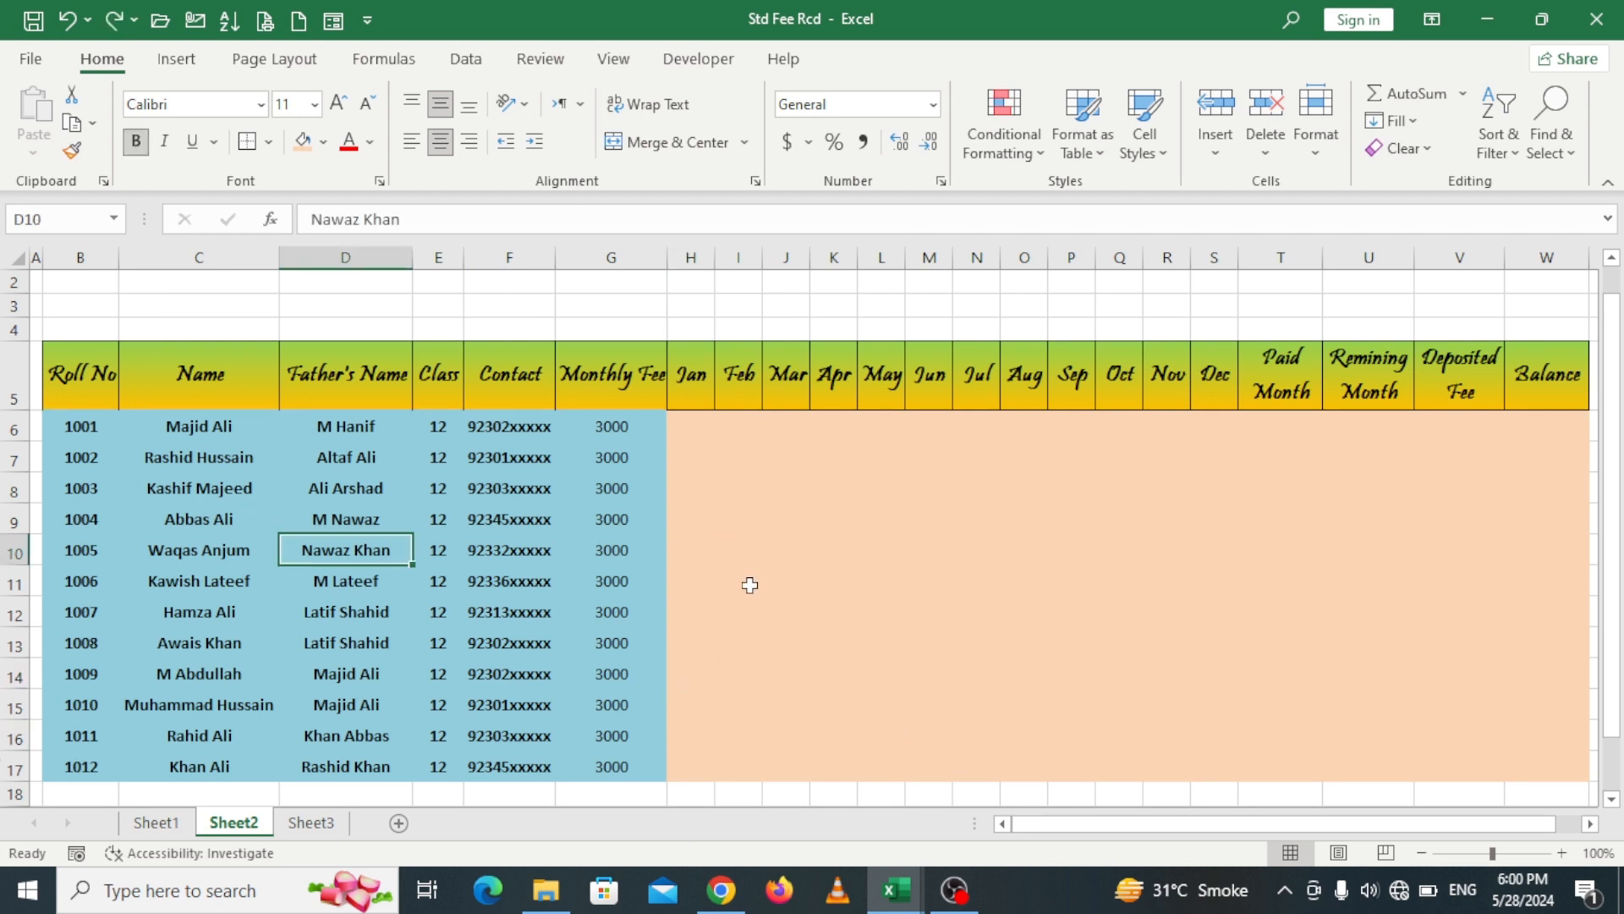
{"action": "left_click", "coordinate": [744, 584]}
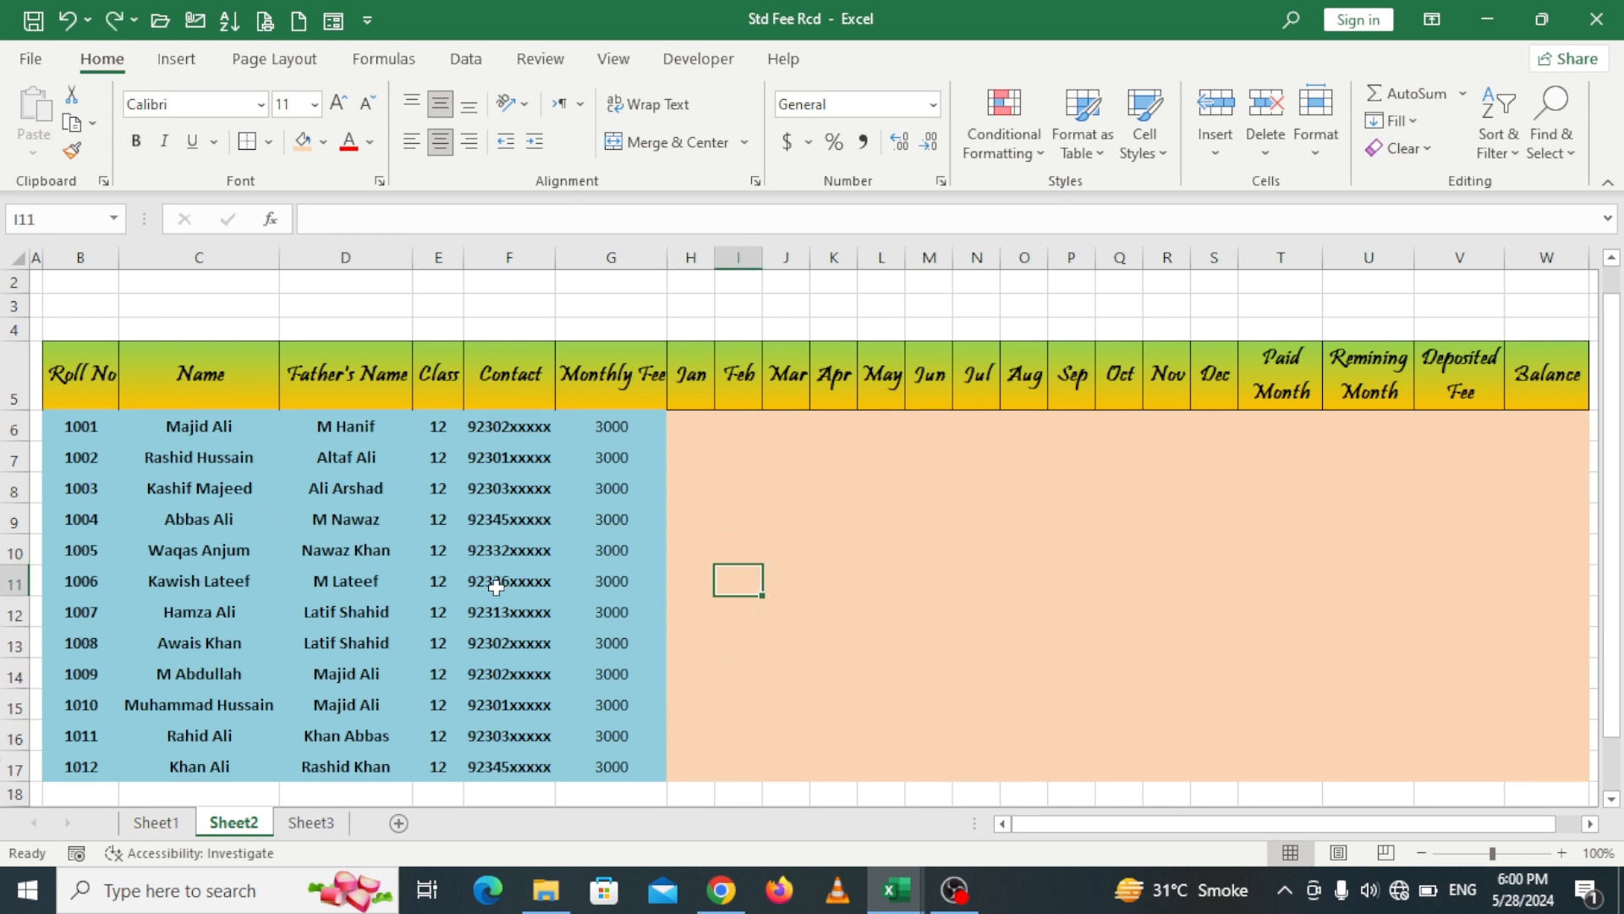
Step: Apply outside borders to the first student's cells B6:G6
{"action": "left_click_drag", "start_coordinate": [100, 441], "coordinate": [584, 427]}
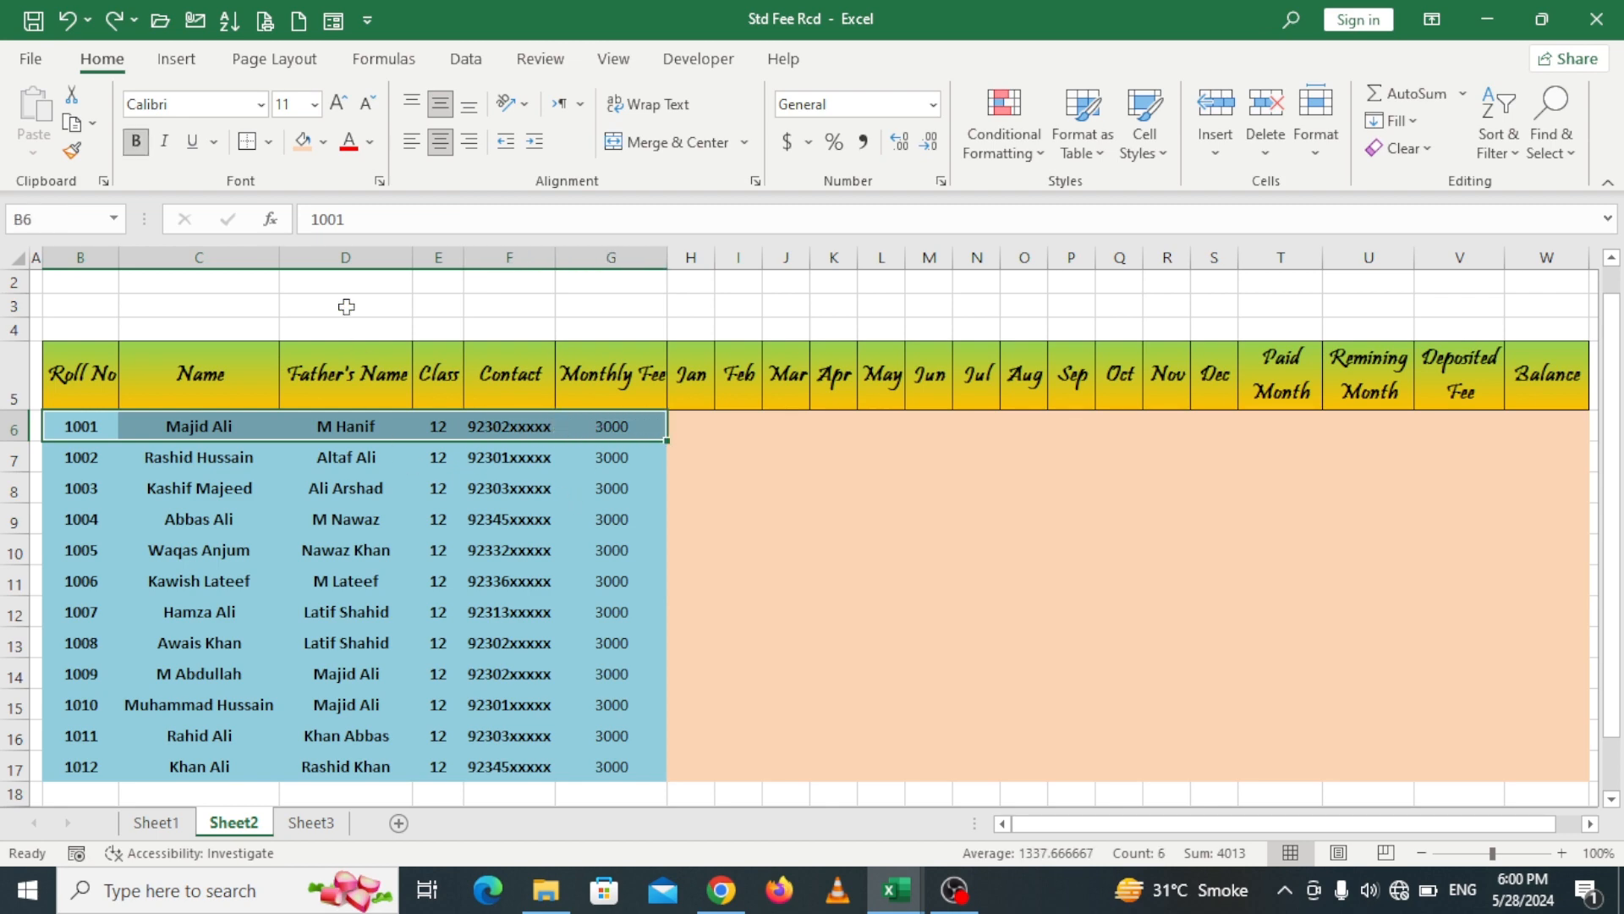
{"action": "left_click", "coordinate": [271, 144]}
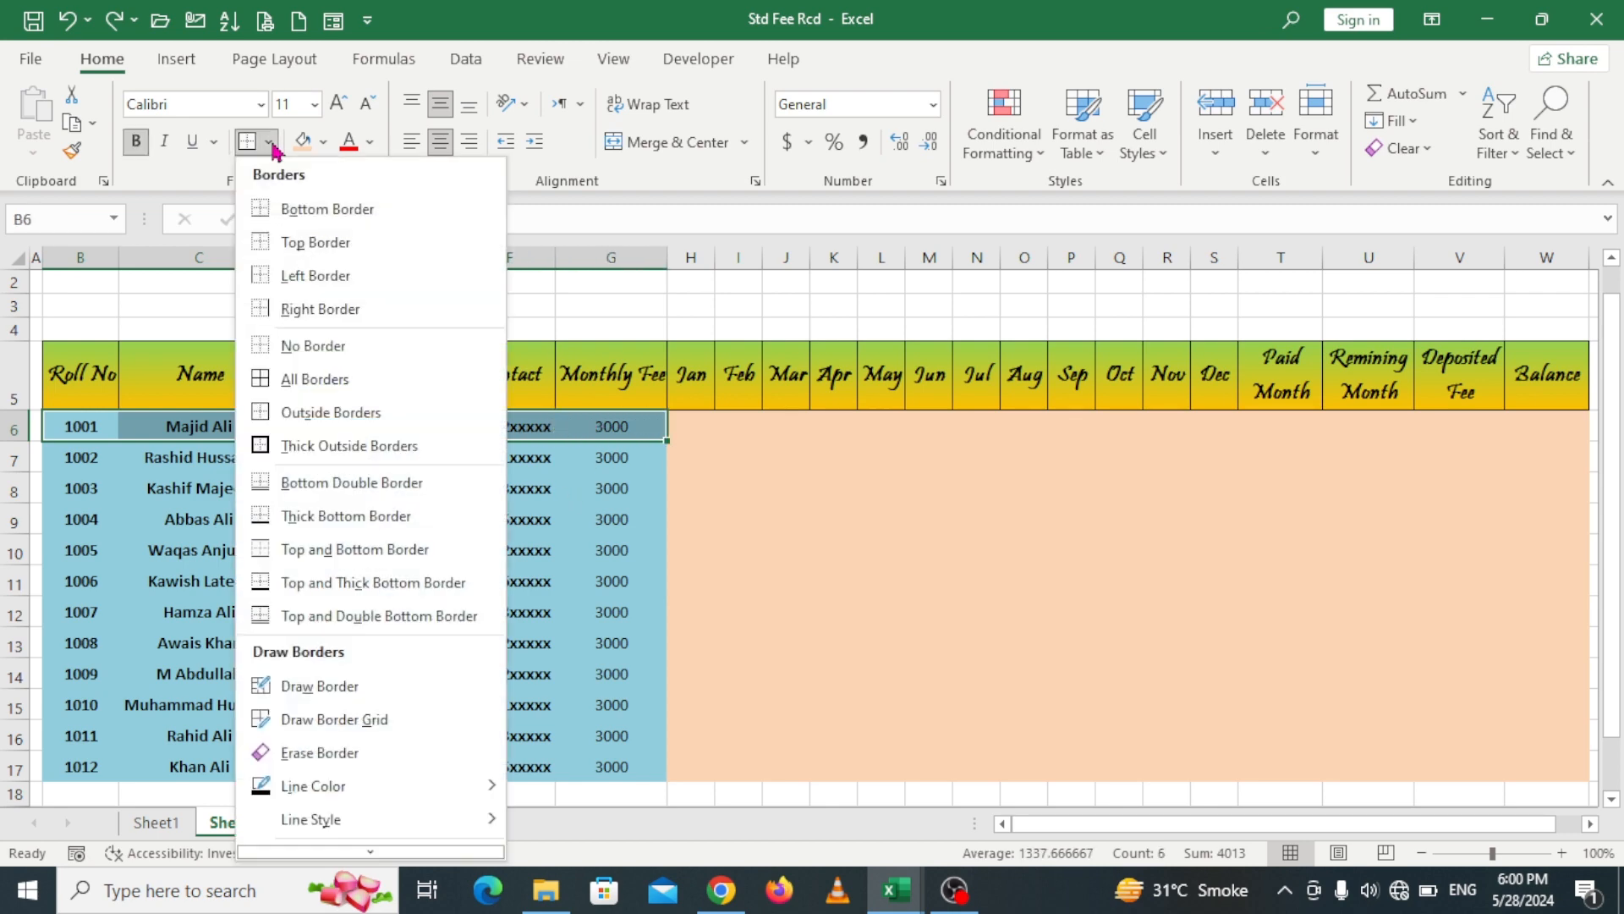
{"action": "left_click", "coordinate": [329, 420]}
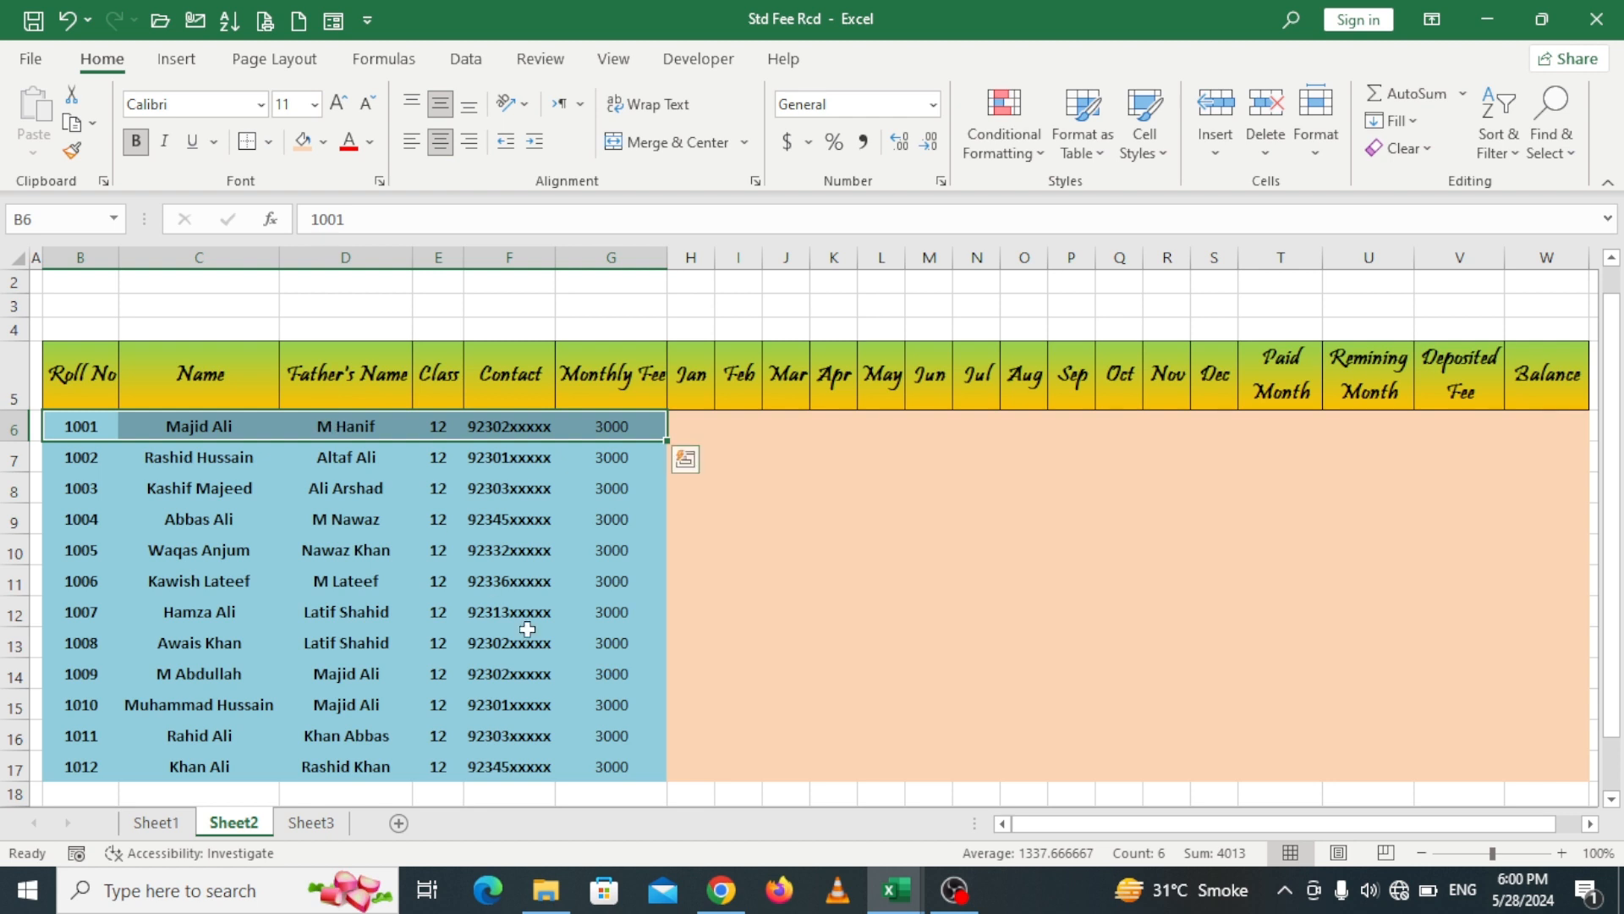
{"action": "mouse_move", "coordinate": [346, 549]}
{"action": "left_mouse_down"}
{"action": "mouse_move", "coordinate": [342, 461]}
{"action": "mouse_move", "coordinate": [346, 519]}
{"action": "left_mouse_up"}
Step: Draw a white border around the first student's cells B6:G6, using white as the border line color
{"action": "left_click_drag", "start_coordinate": [82, 425], "coordinate": [610, 425]}
{"action": "left_click", "coordinate": [268, 141]}
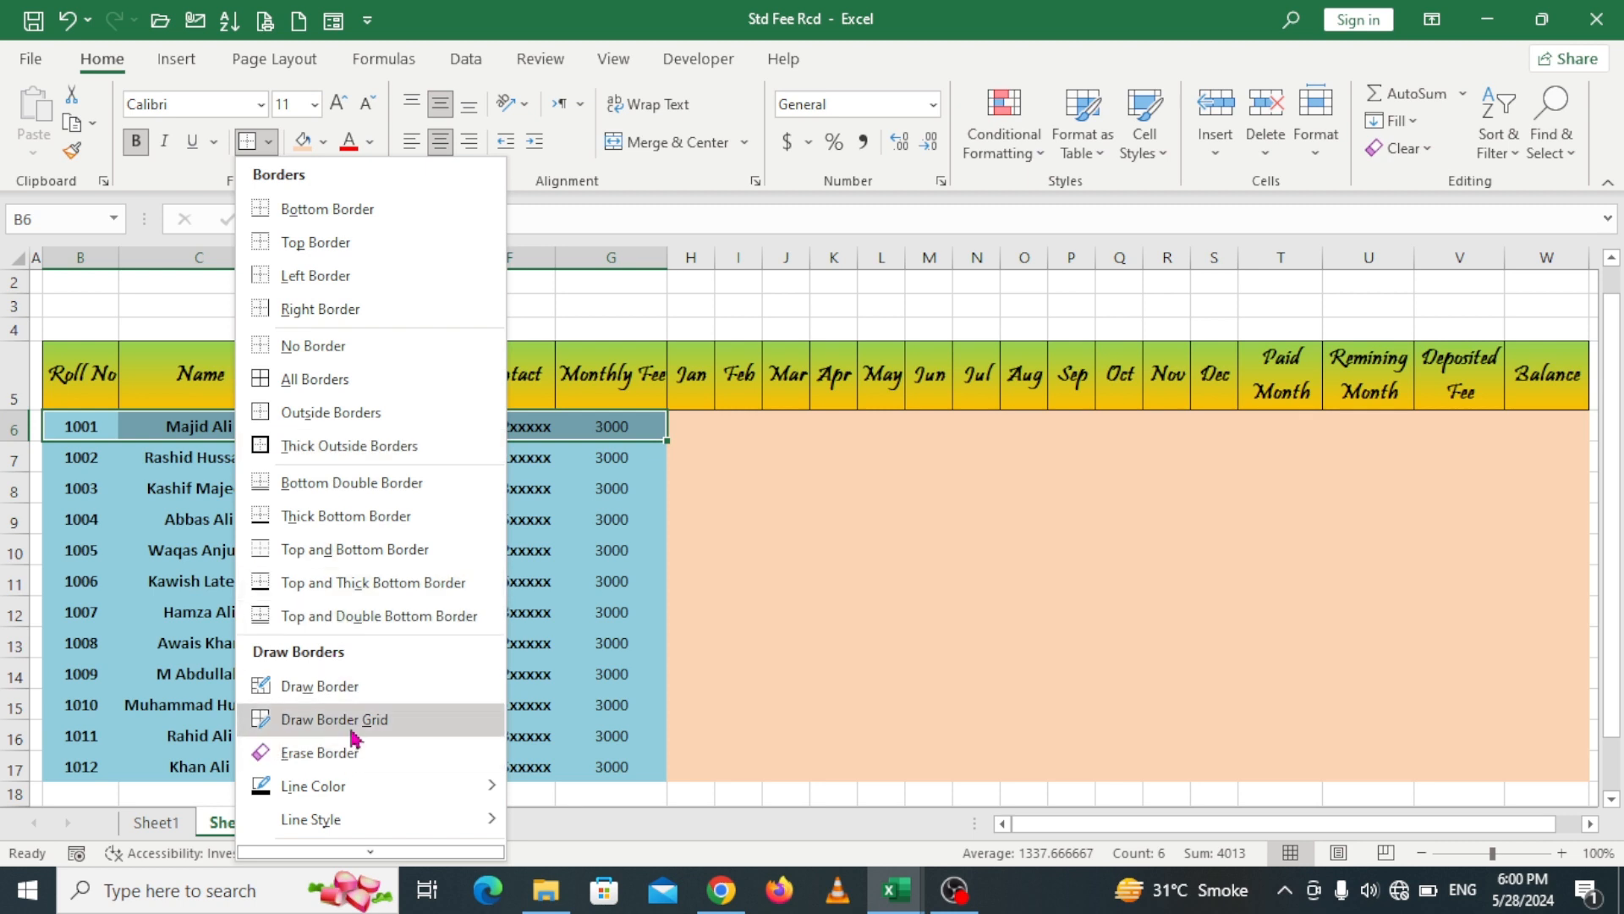
{"action": "mouse_move", "coordinate": [369, 793]}
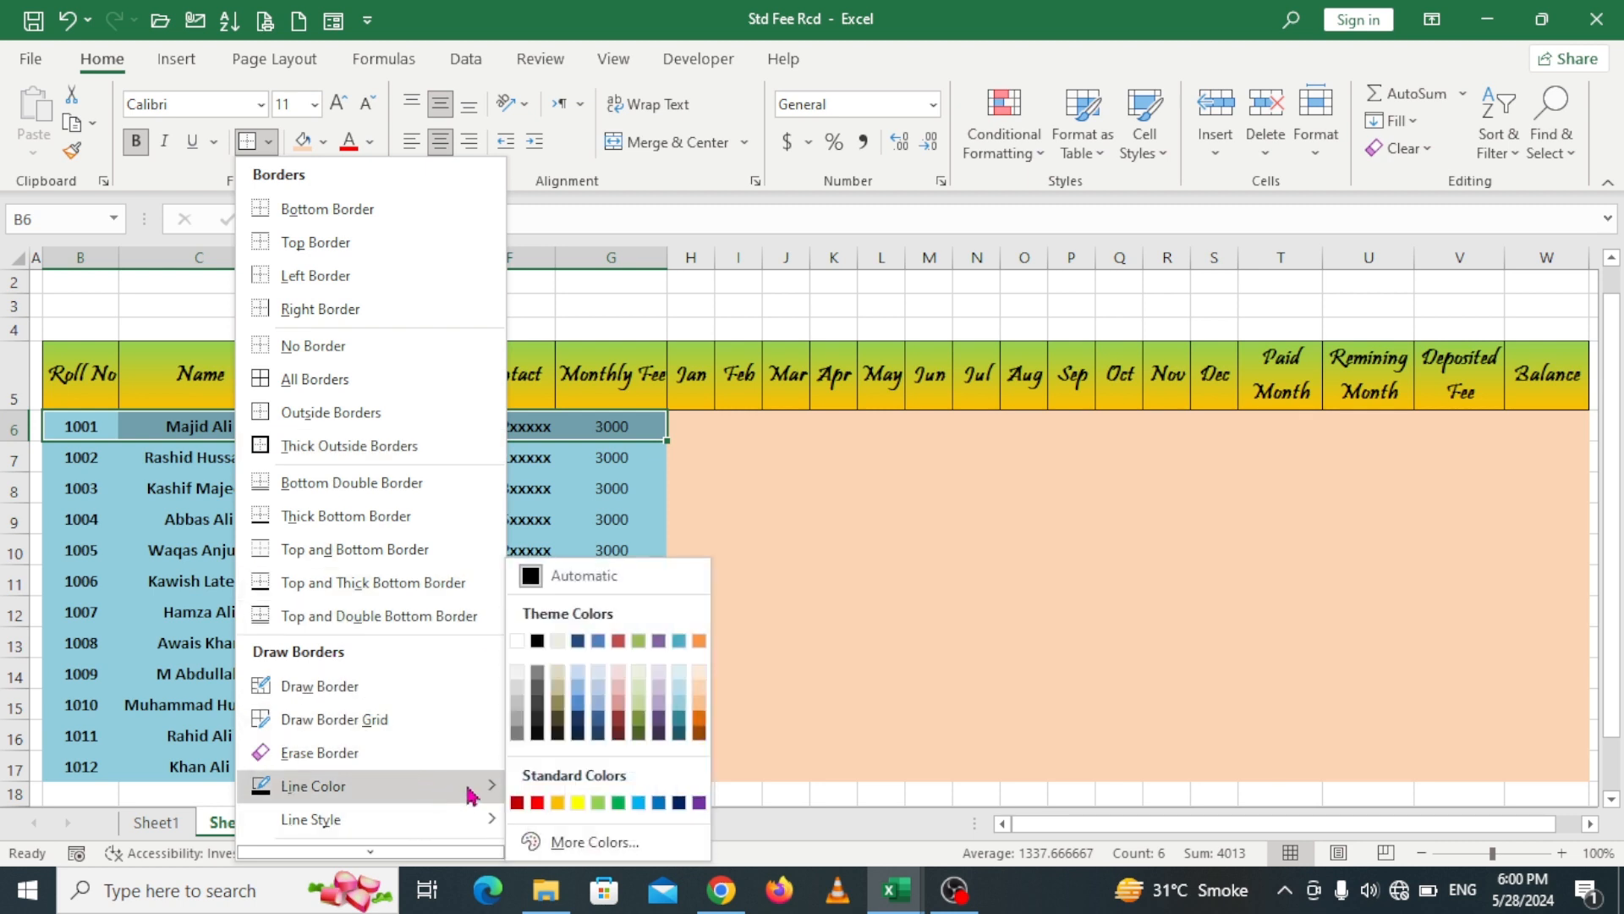
{"action": "left_click", "coordinate": [517, 640]}
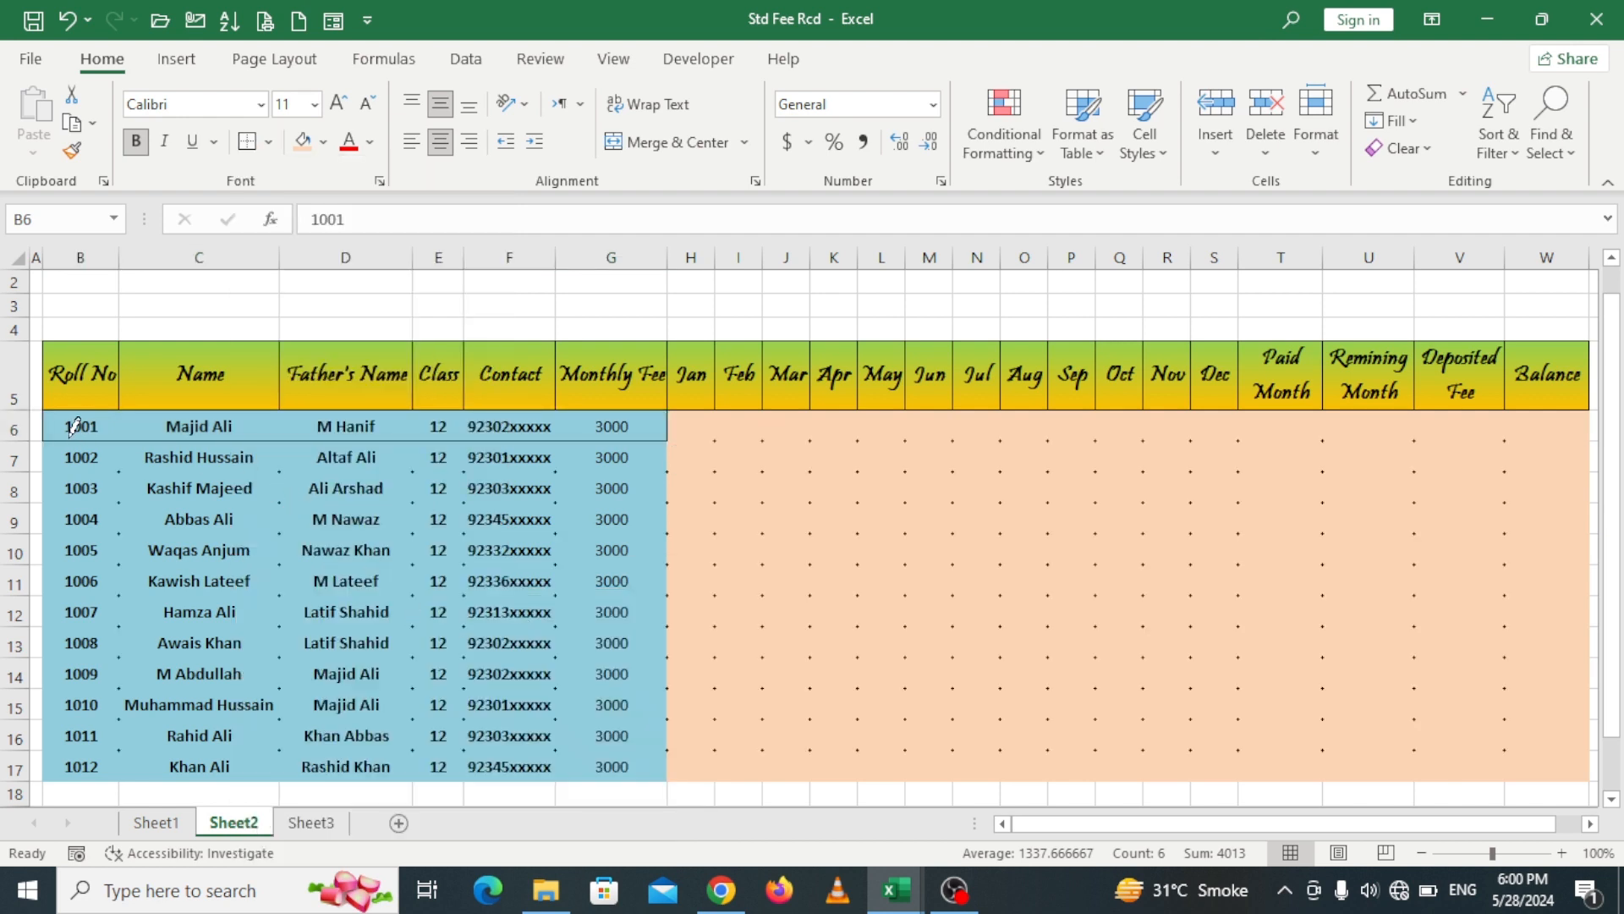
{"action": "mouse_move", "coordinate": [117, 433]}
{"action": "left_mouse_down"}
{"action": "mouse_move", "coordinate": [406, 457]}
{"action": "mouse_move", "coordinate": [605, 448]}
{"action": "mouse_move", "coordinate": [622, 415]}
{"action": "left_mouse_up"}
{"action": "key", "text": "ctrl+z"}
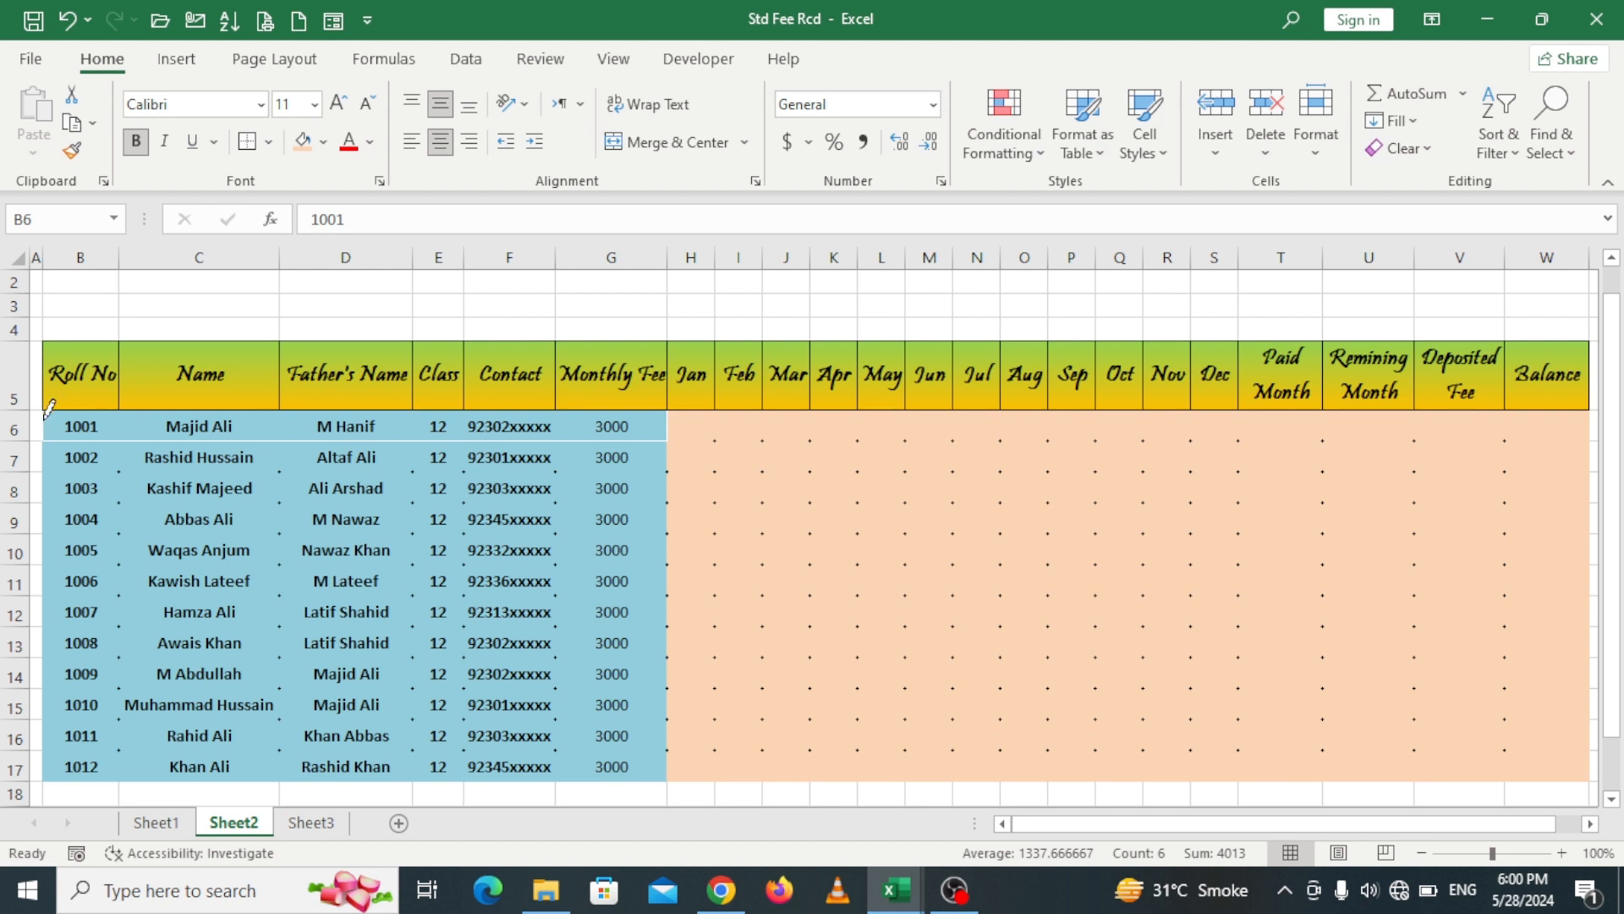
{"action": "key", "text": "Escape"}
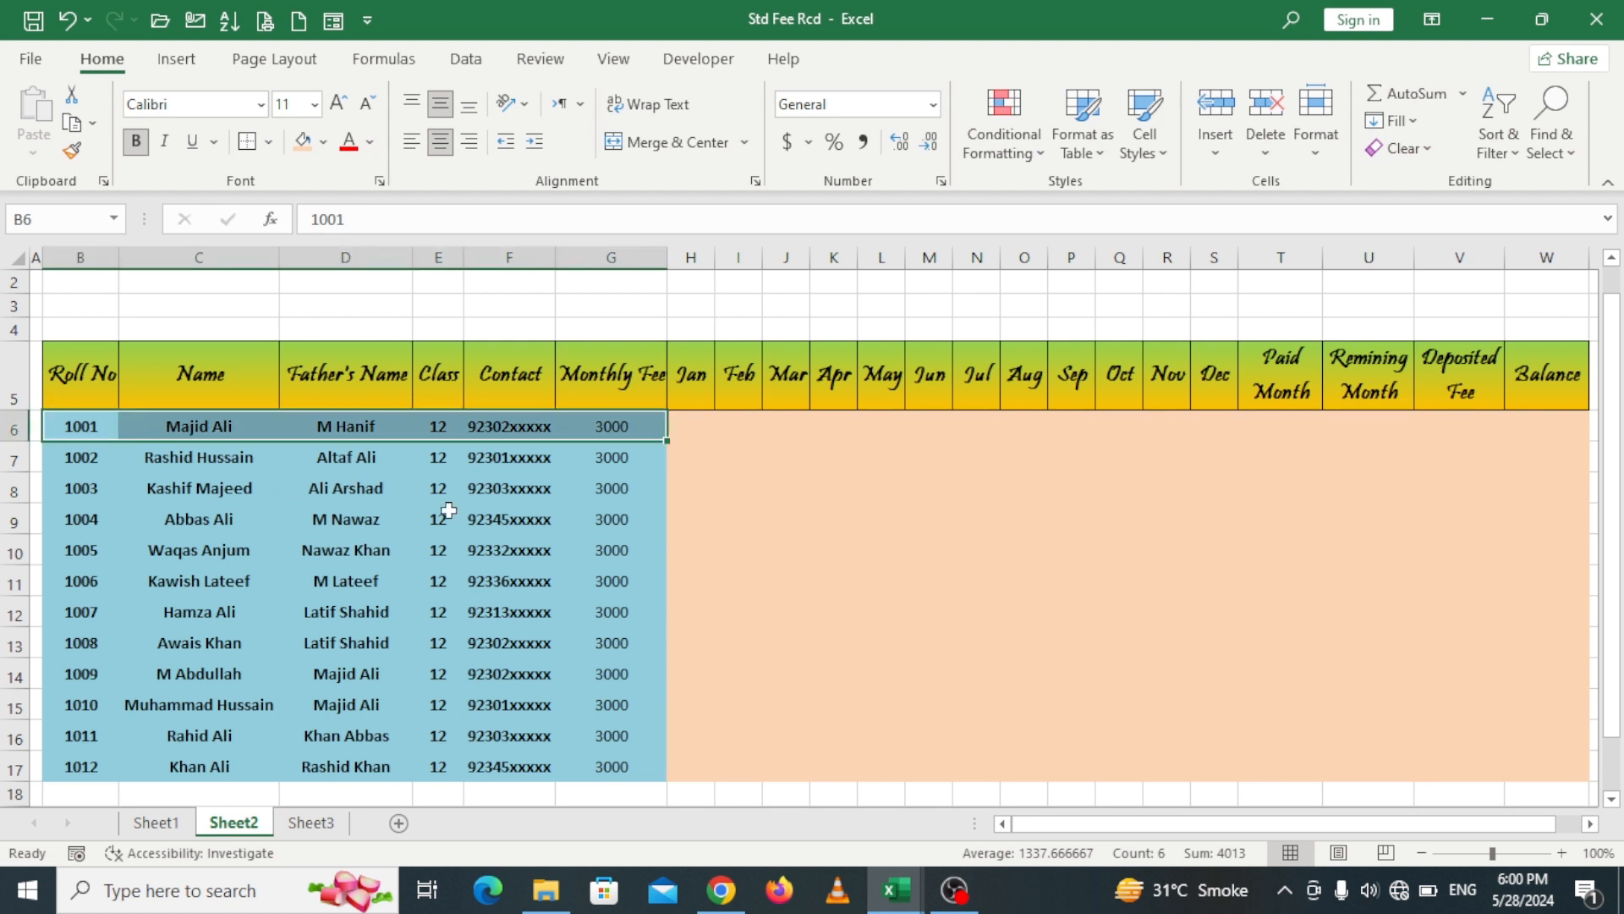
{"action": "left_click", "coordinate": [430, 546]}
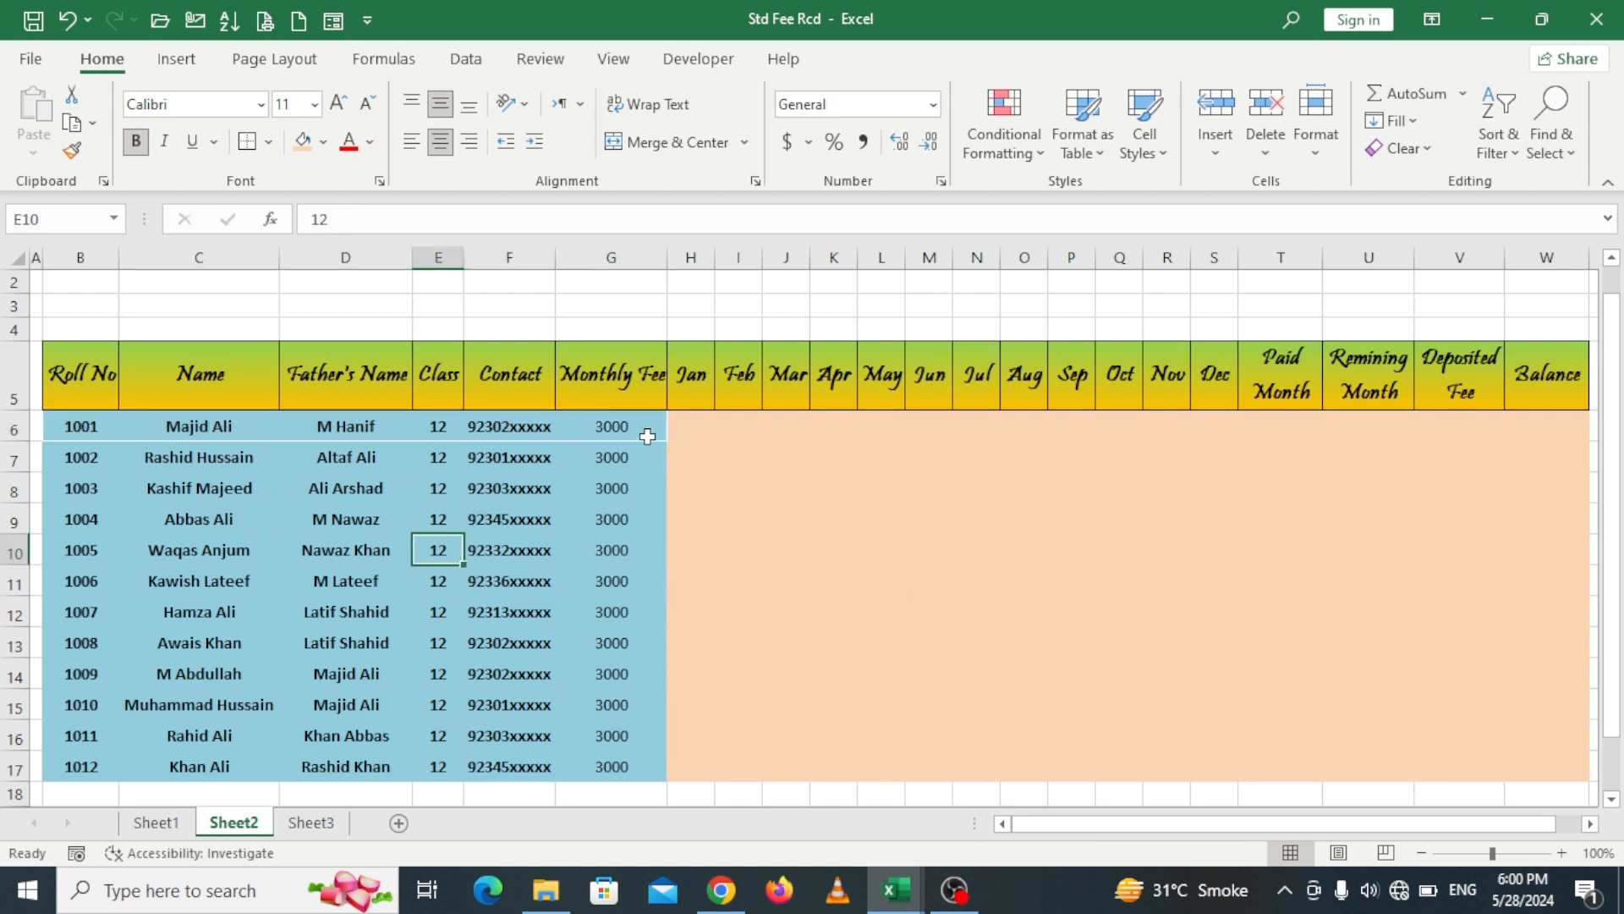
Step: Copy the formatting of B6:G6 onto the remaining student rows B7:G17 with Format Painter
{"action": "left_click_drag", "start_coordinate": [56, 428], "coordinate": [617, 426]}
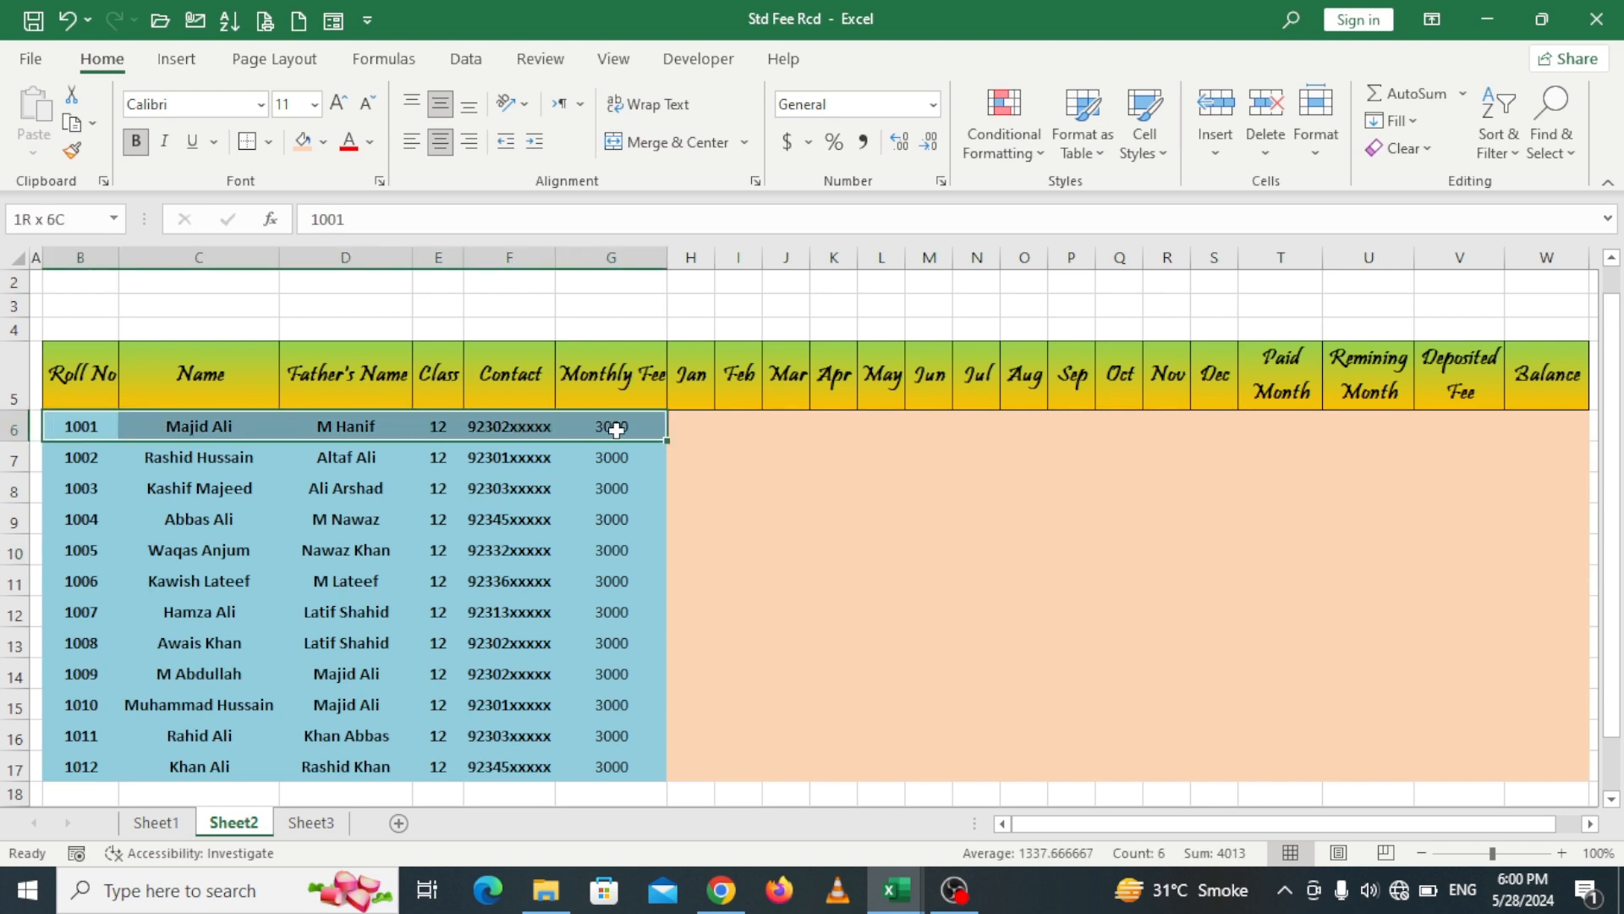
{"action": "left_click", "coordinate": [74, 157]}
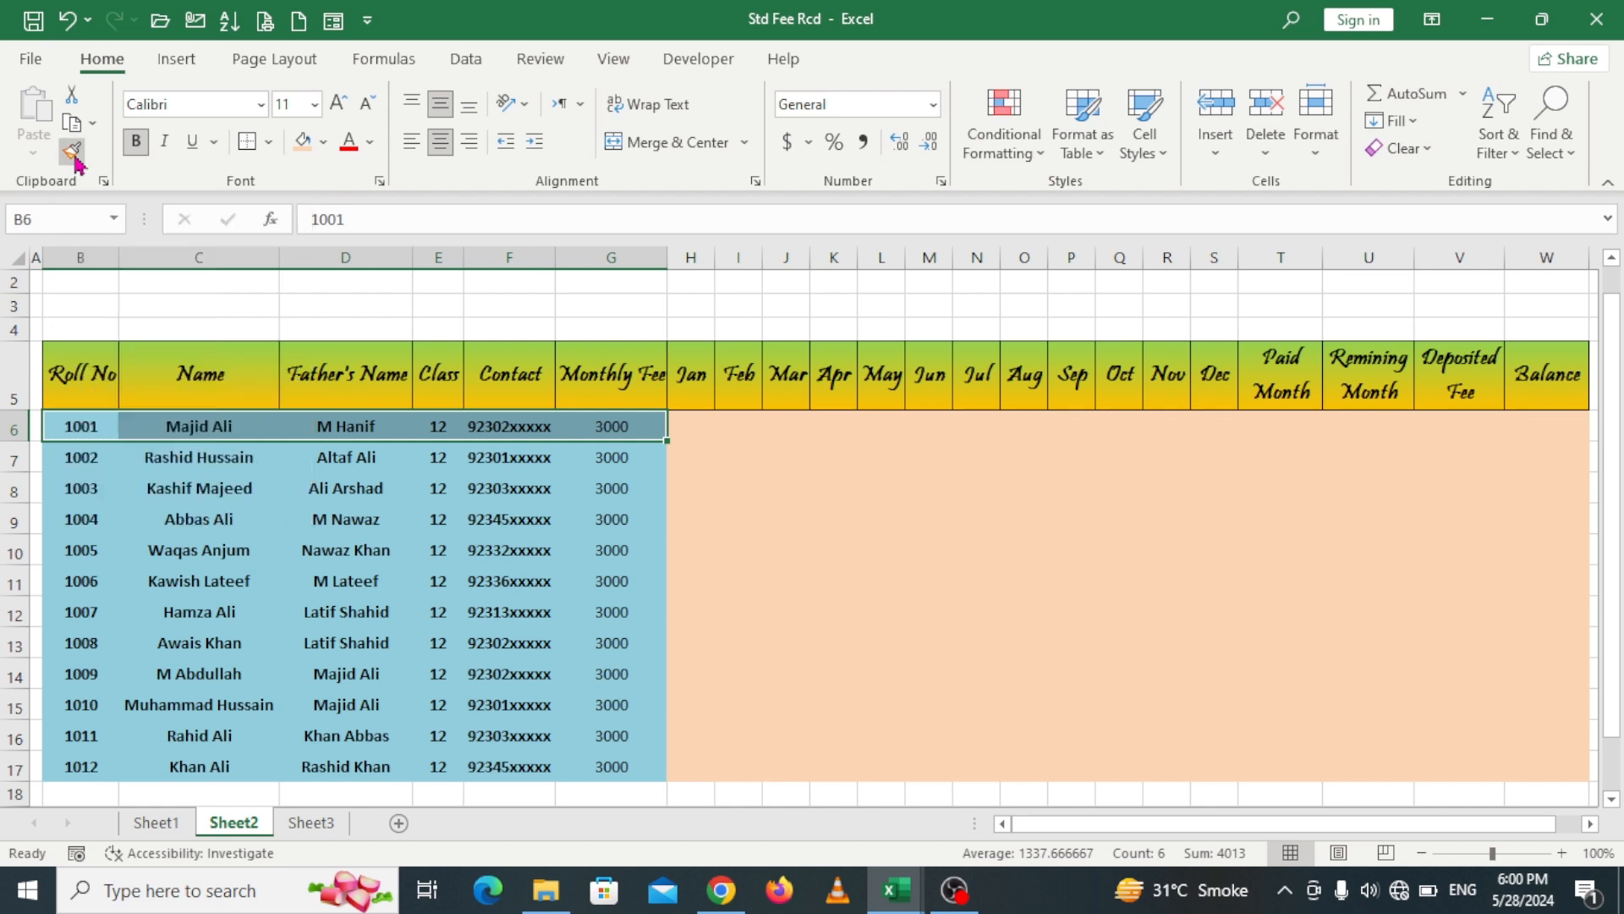
{"action": "mouse_move", "coordinate": [60, 458]}
{"action": "left_mouse_down"}
{"action": "mouse_move", "coordinate": [355, 533]}
{"action": "mouse_move", "coordinate": [599, 707]}
{"action": "mouse_move", "coordinate": [606, 763]}
{"action": "left_mouse_up"}
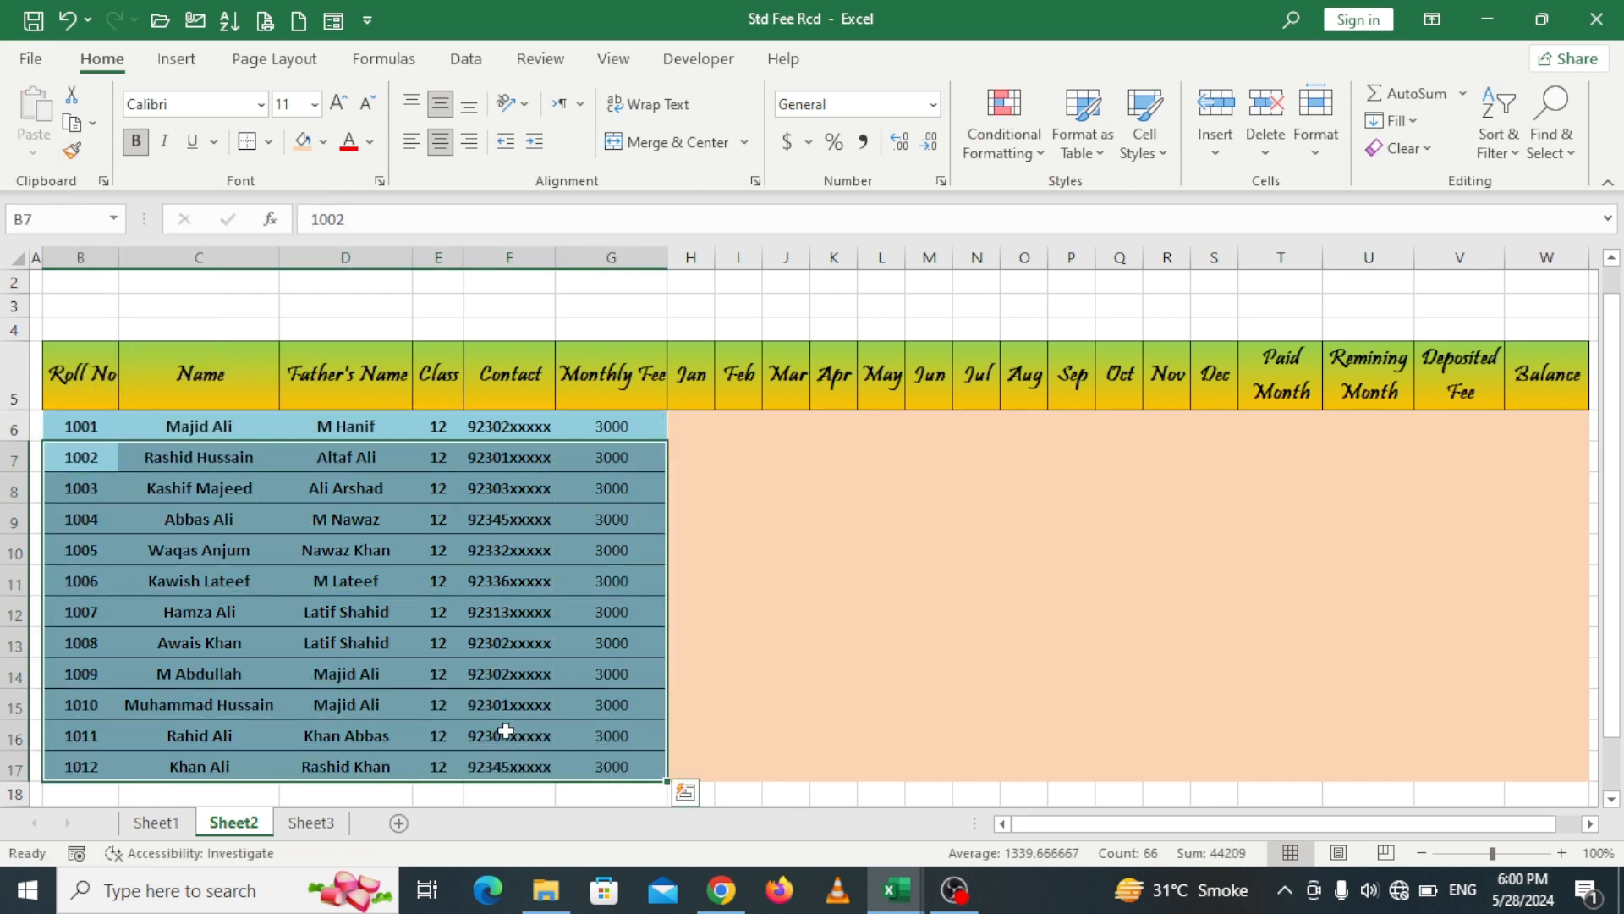
{"action": "scroll", "coordinate": [592, 592], "scroll_direction": "down", "scroll_amount": 1}
{"action": "left_click_drag", "start_coordinate": [83, 379], "coordinate": [427, 525]}
{"action": "left_click", "coordinate": [542, 537]}
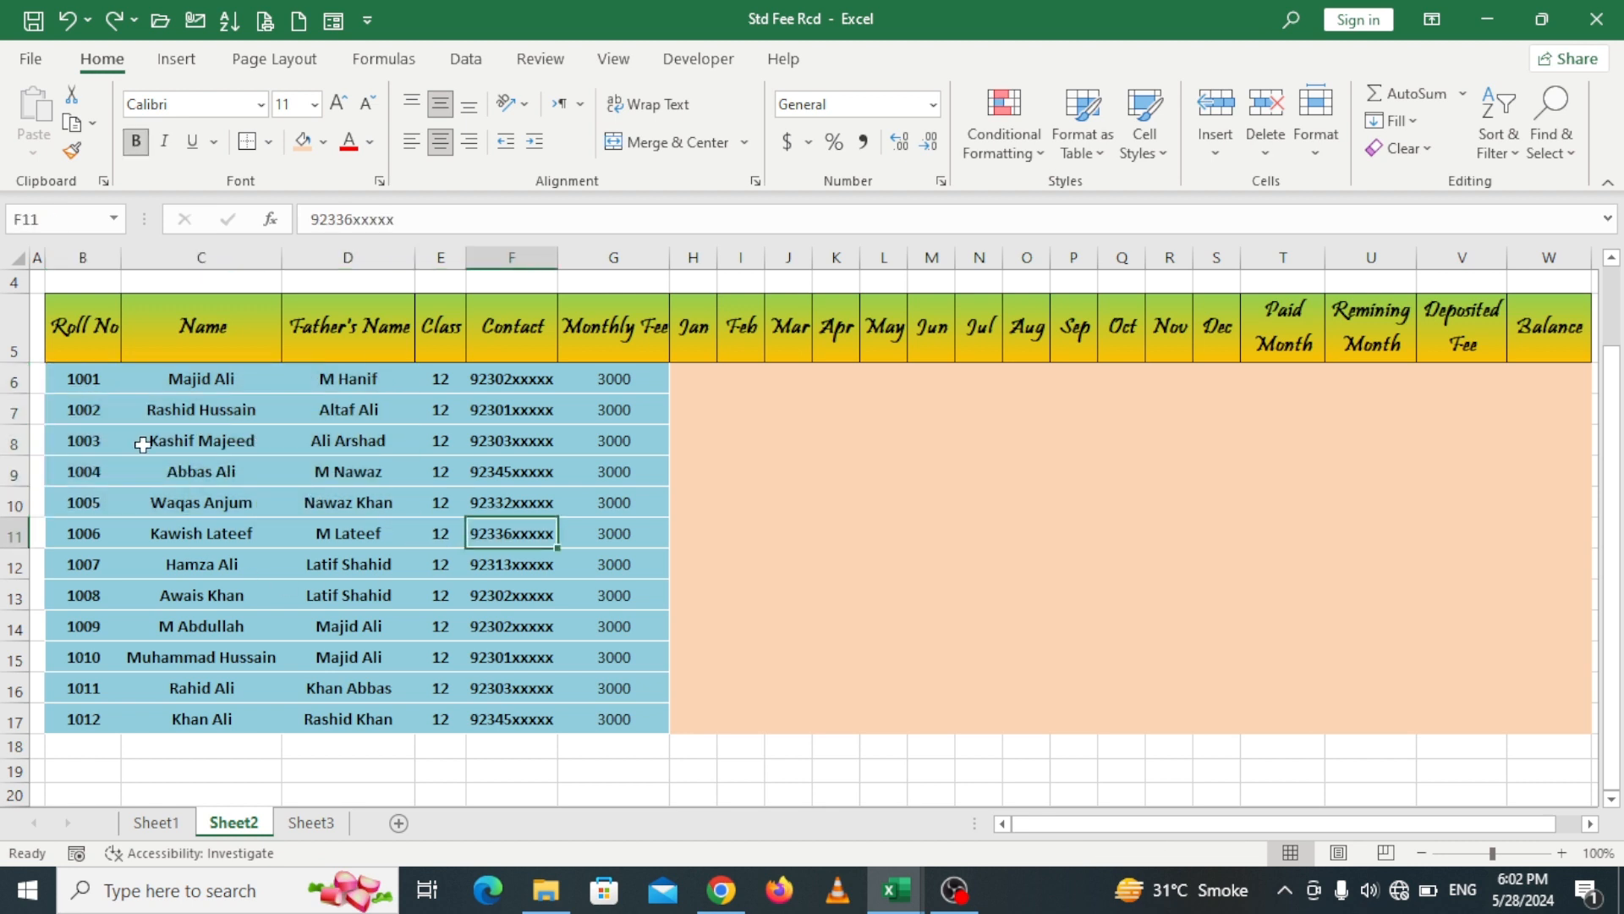
Step: Set the border line color to white and apply All Borders to the month cells H6:S17
{"action": "key", "text": "Right"}
{"action": "key", "text": "Right"}
{"action": "key", "text": "Right"}
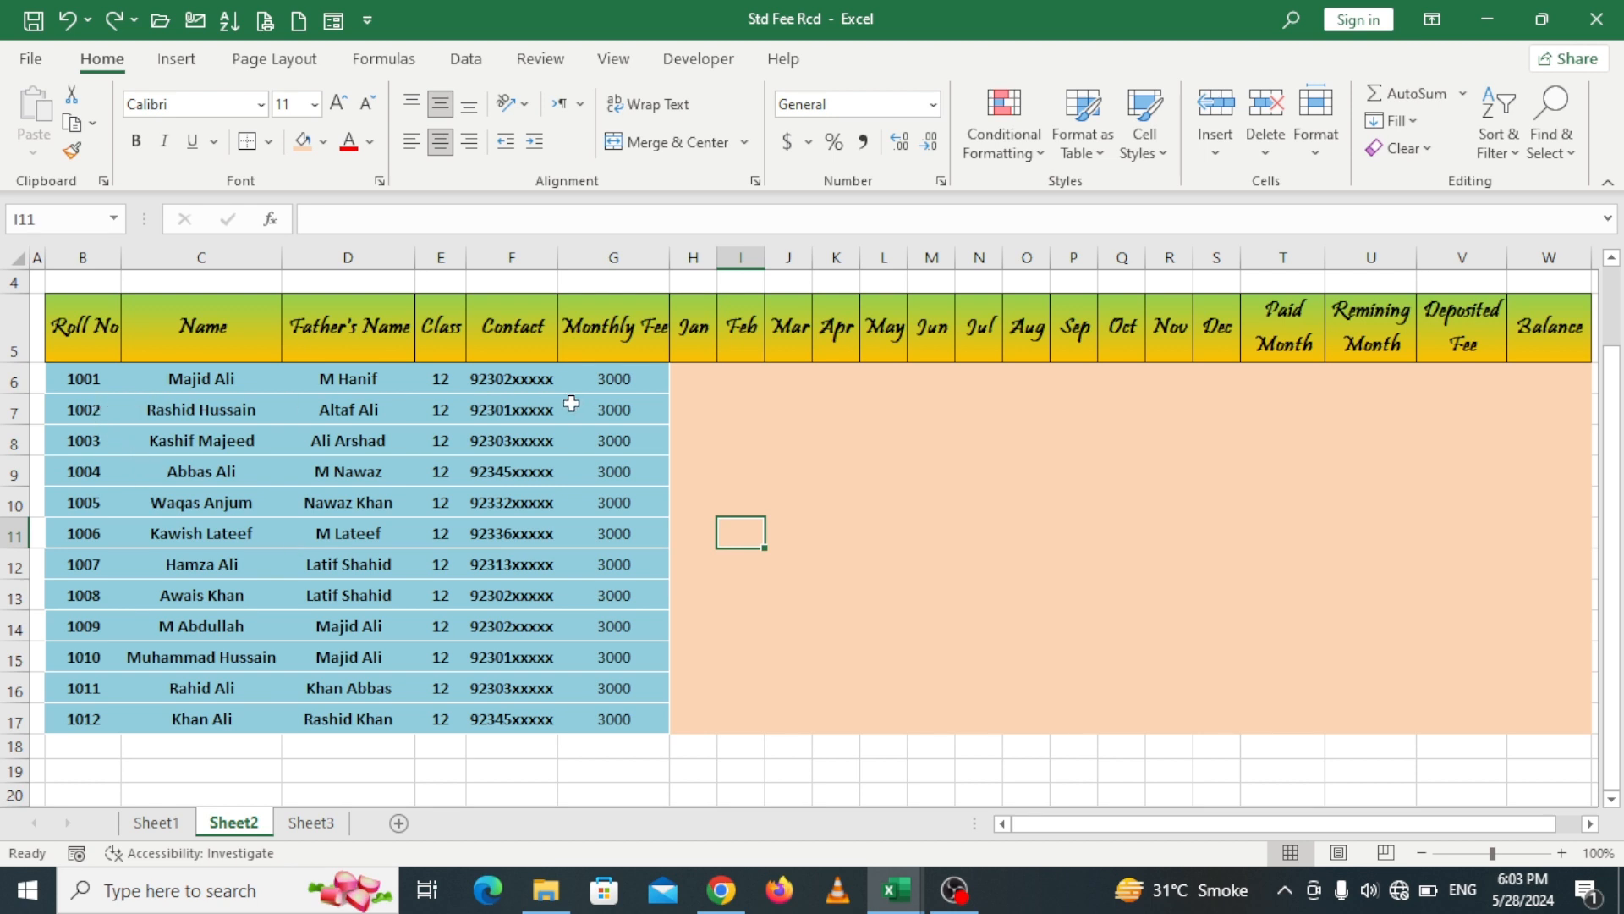
{"action": "left_click", "coordinate": [269, 144]}
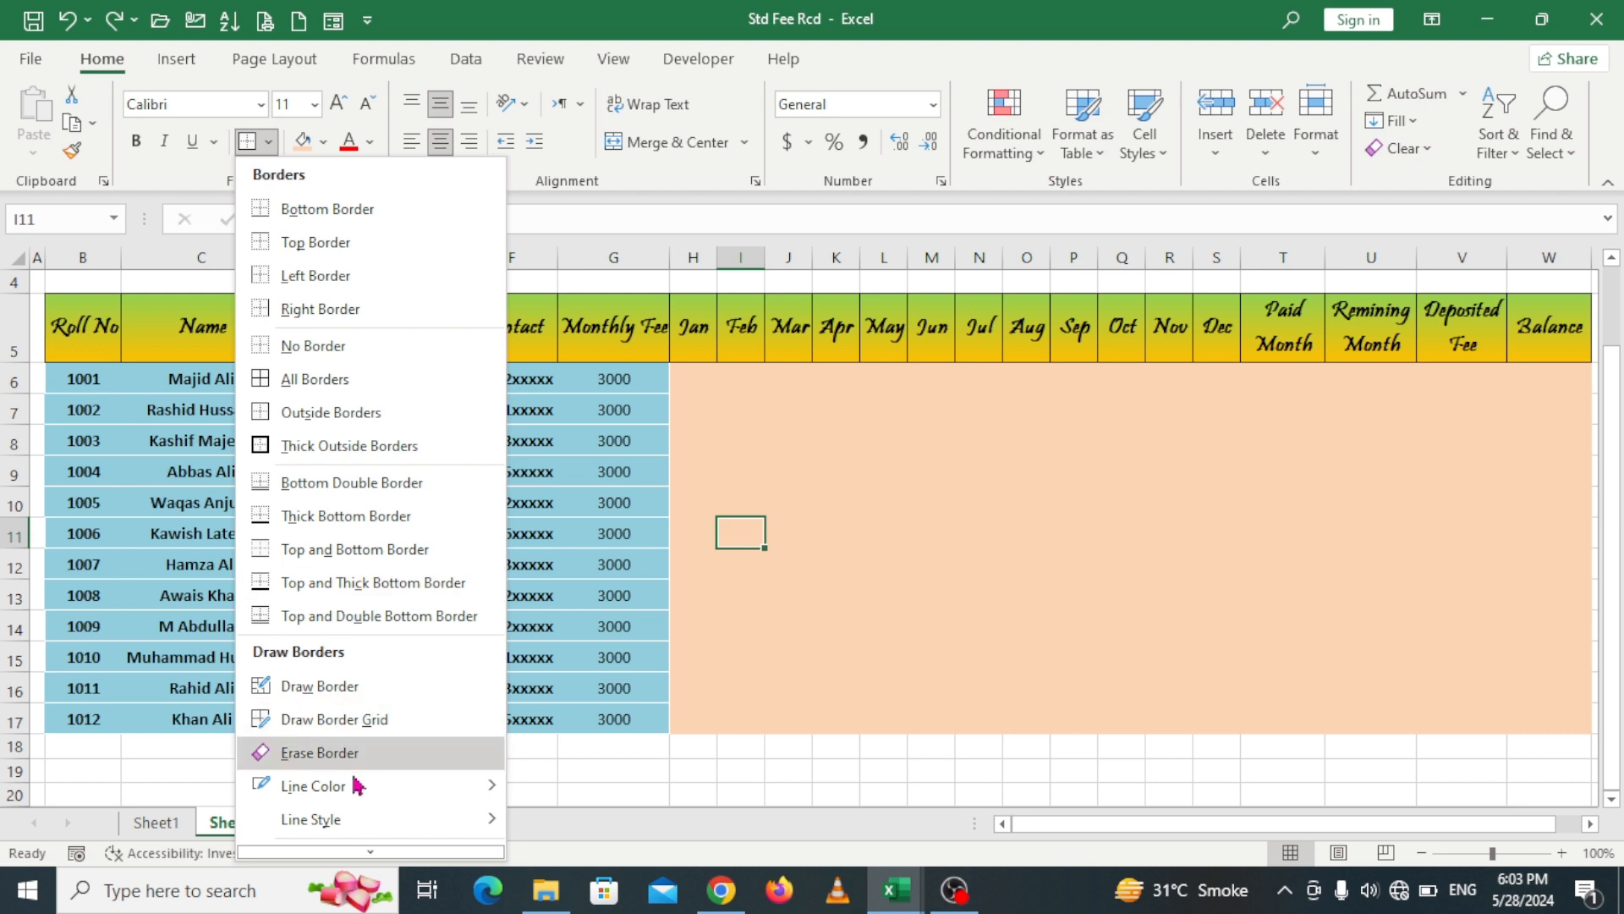
{"action": "mouse_move", "coordinate": [355, 785]}
{"action": "left_click", "coordinate": [518, 641]}
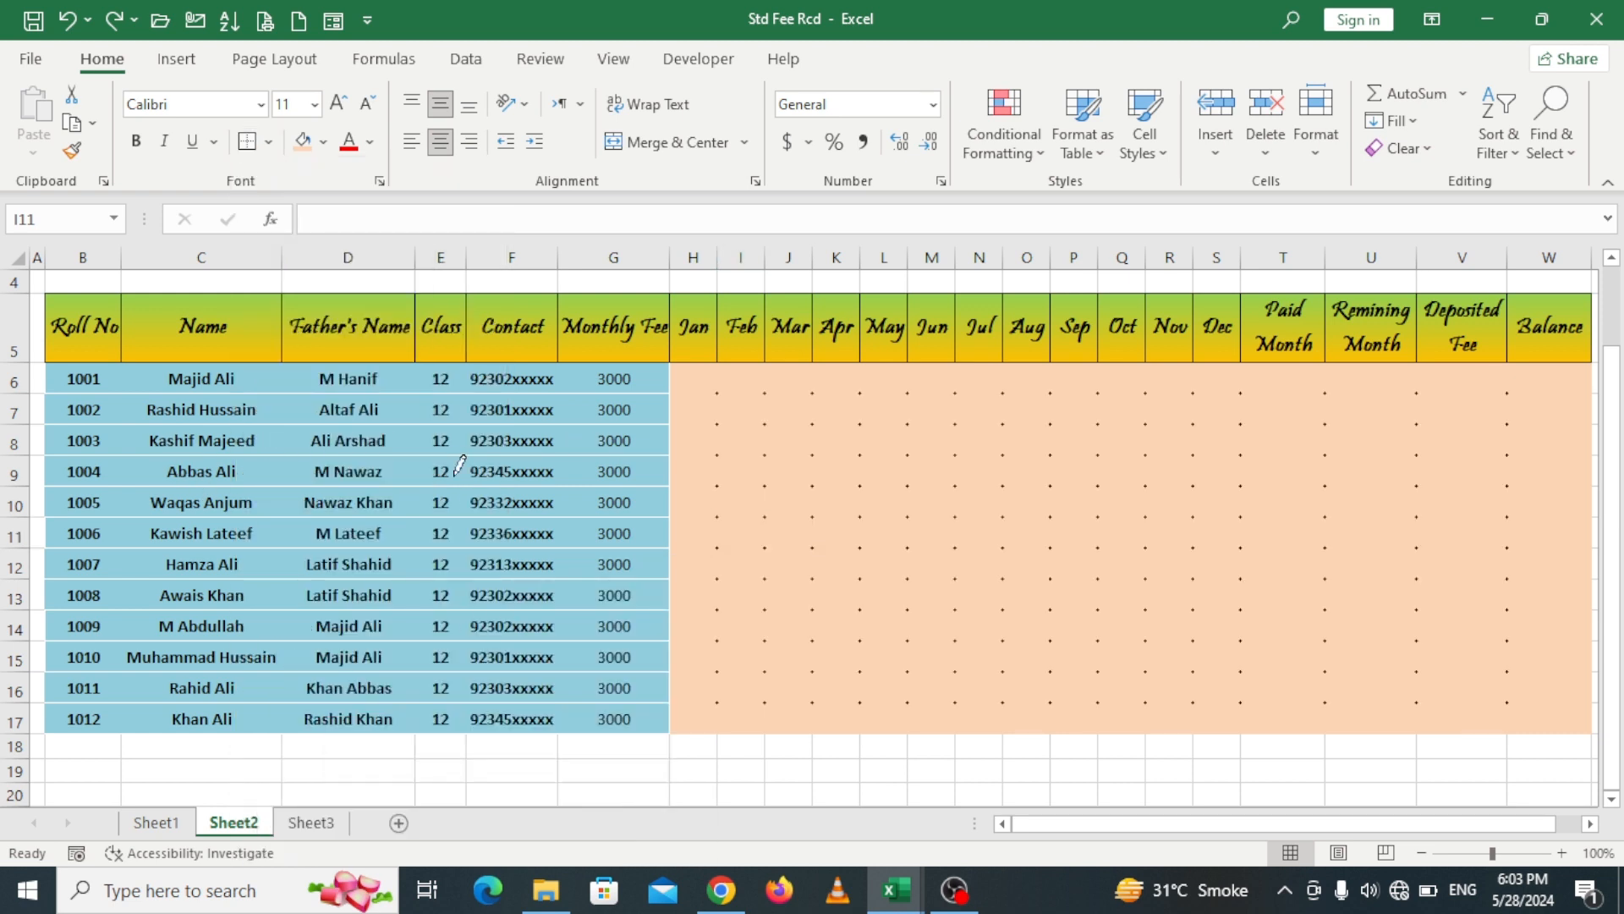
{"action": "key", "text": "Escape"}
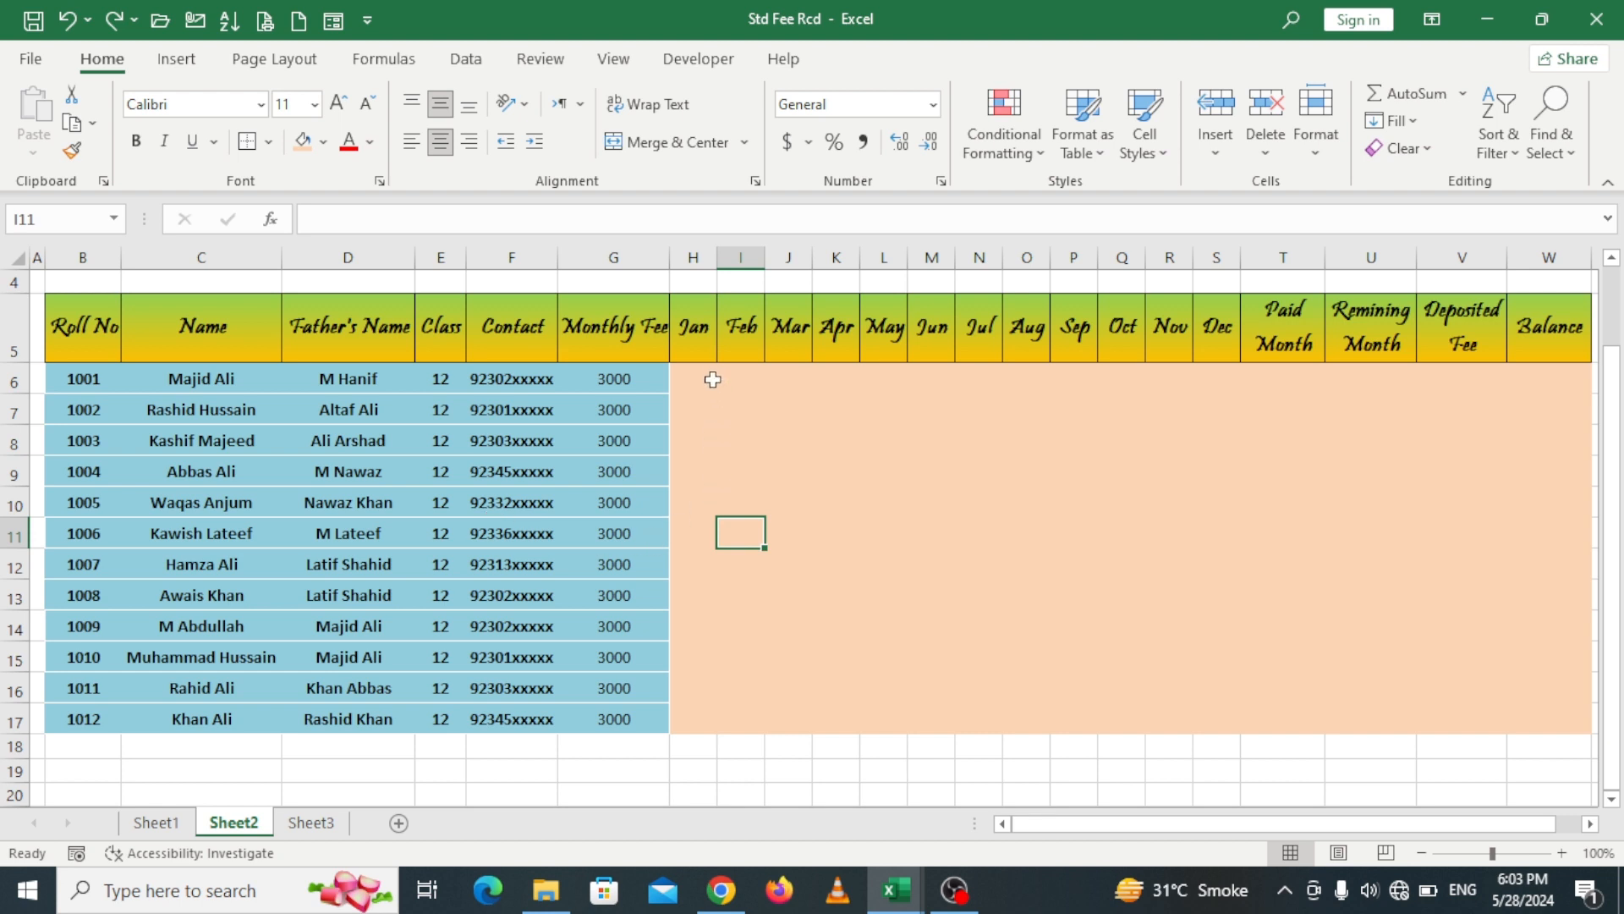
{"action": "left_click_drag", "start_coordinate": [709, 377], "coordinate": [1217, 726]}
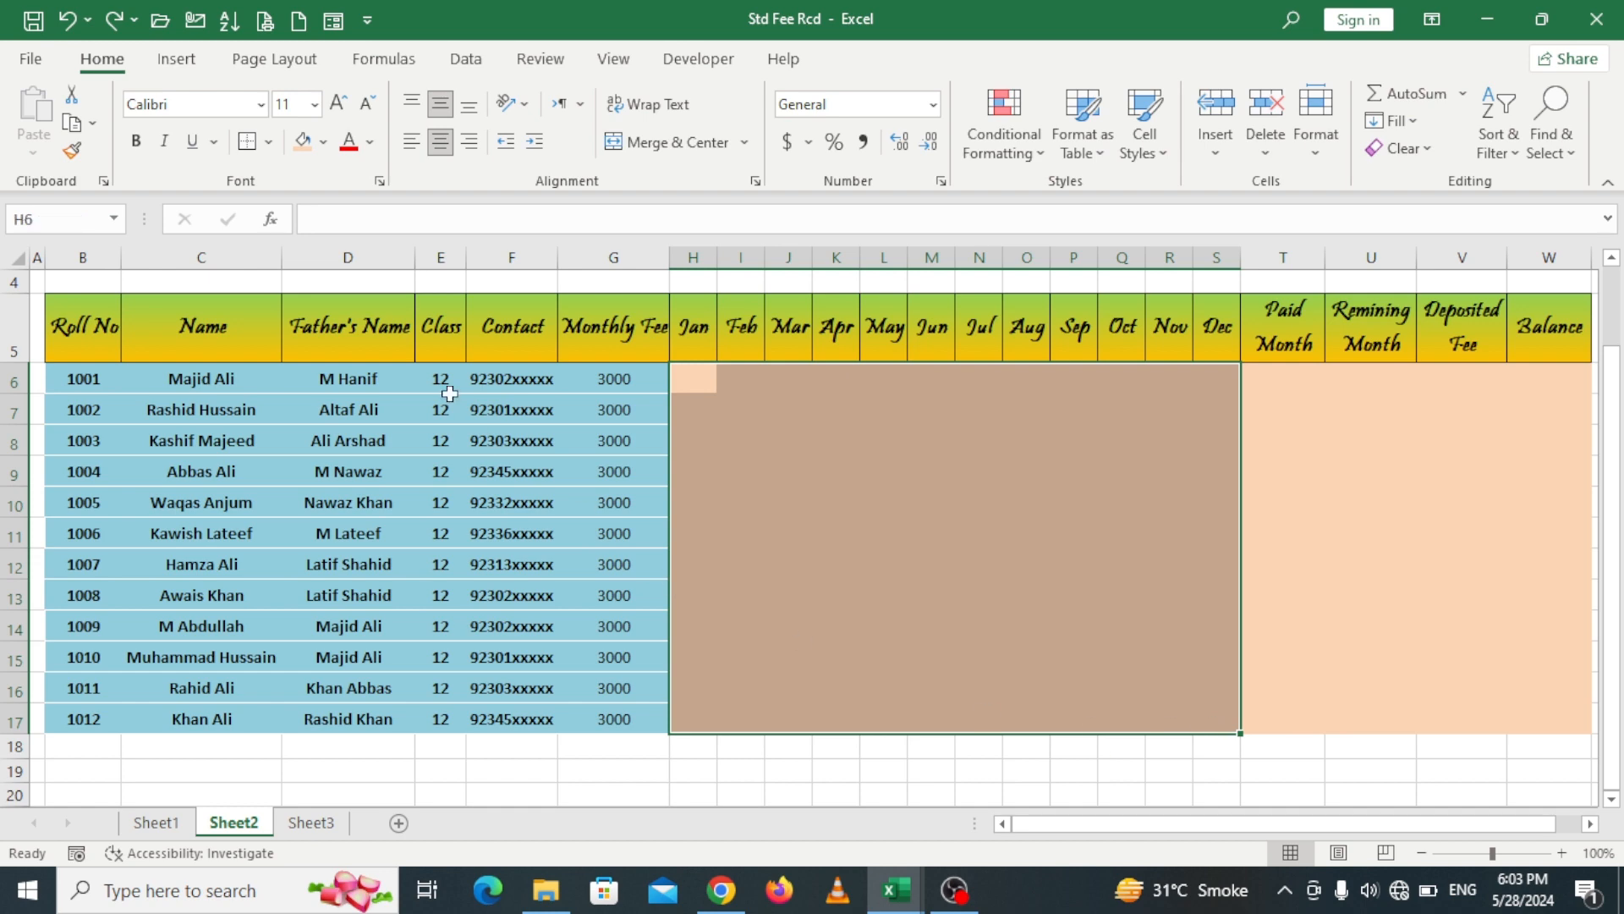
{"action": "left_click", "coordinate": [268, 142]}
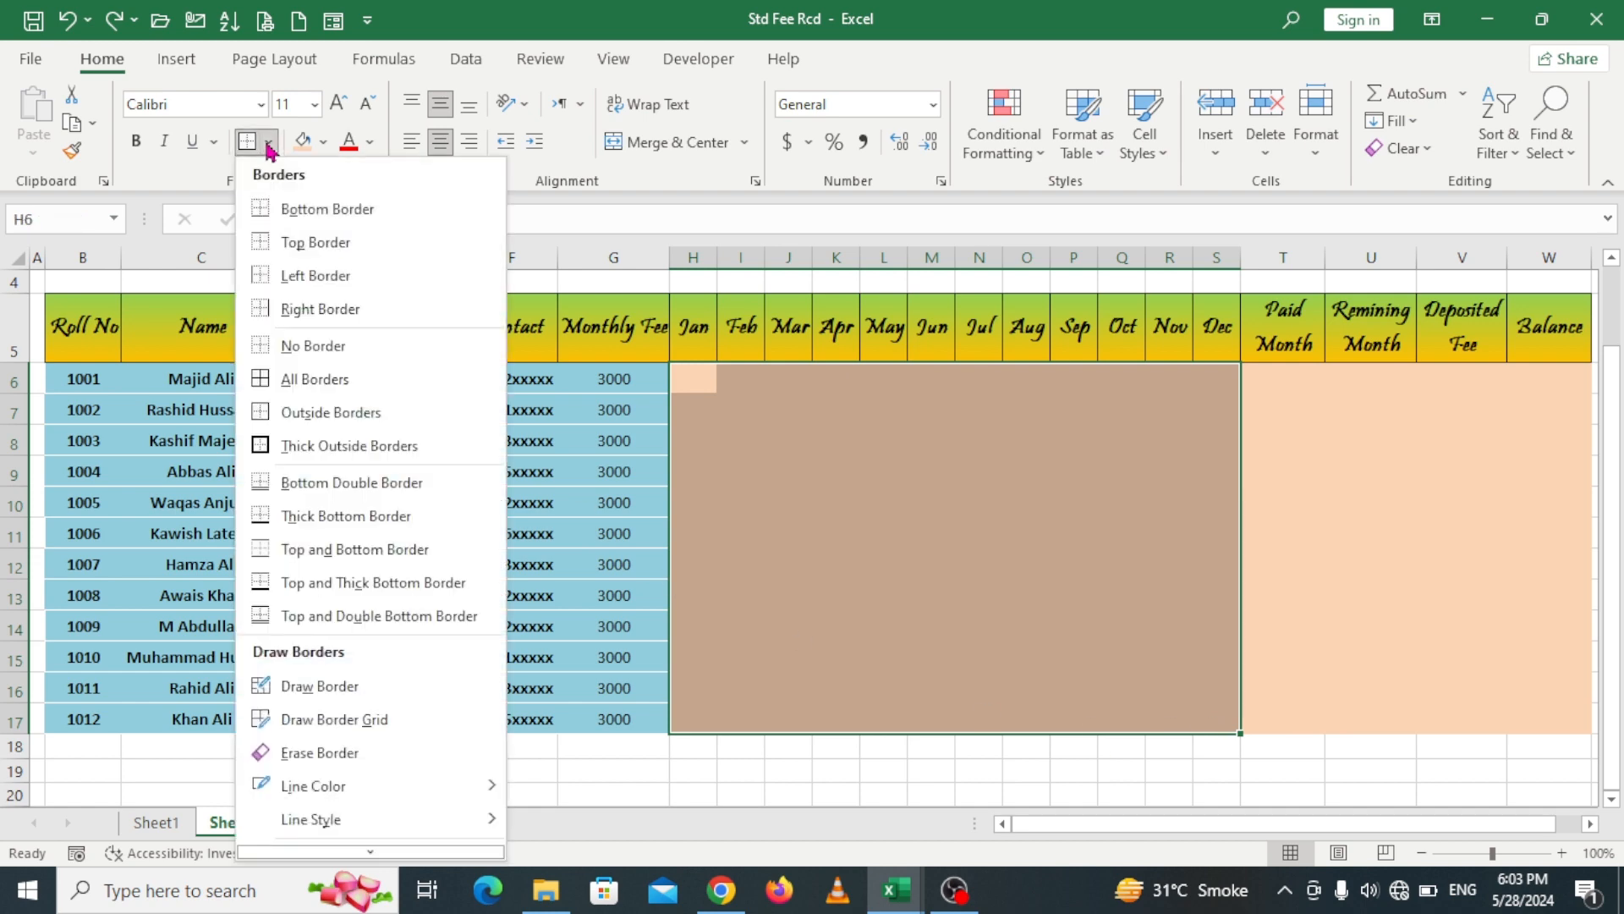
{"action": "left_click", "coordinate": [296, 379]}
Step: Apply the same white All Borders to the totals cells T6:W17
{"action": "left_click_drag", "start_coordinate": [1047, 829], "coordinate": [1072, 829]}
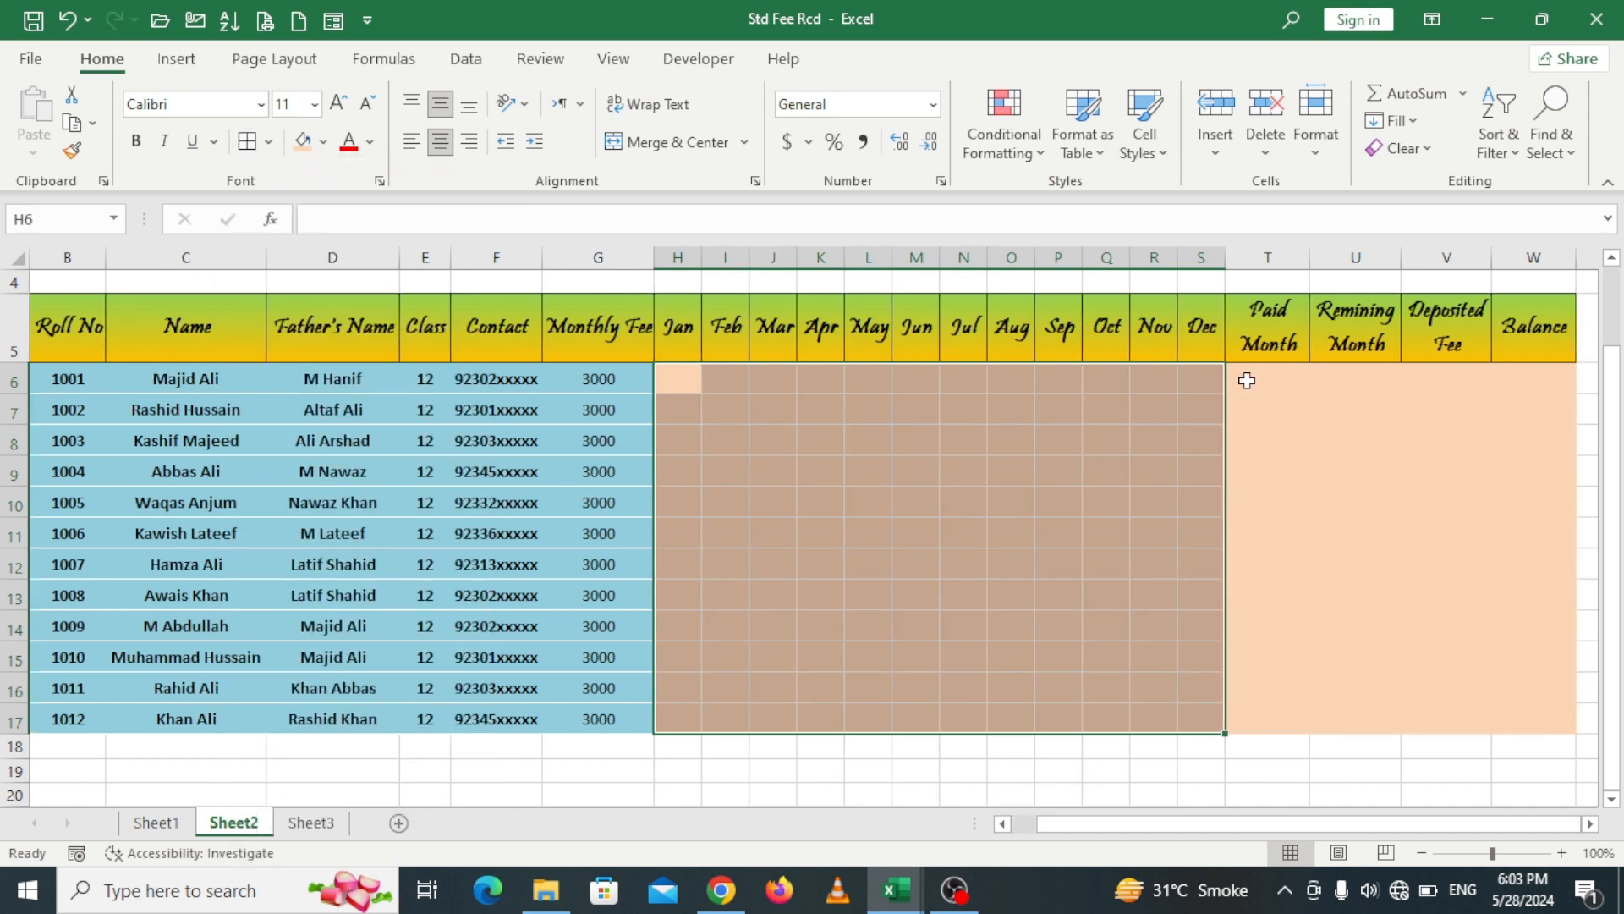
{"action": "left_click_drag", "start_coordinate": [1247, 380], "coordinate": [1542, 727]}
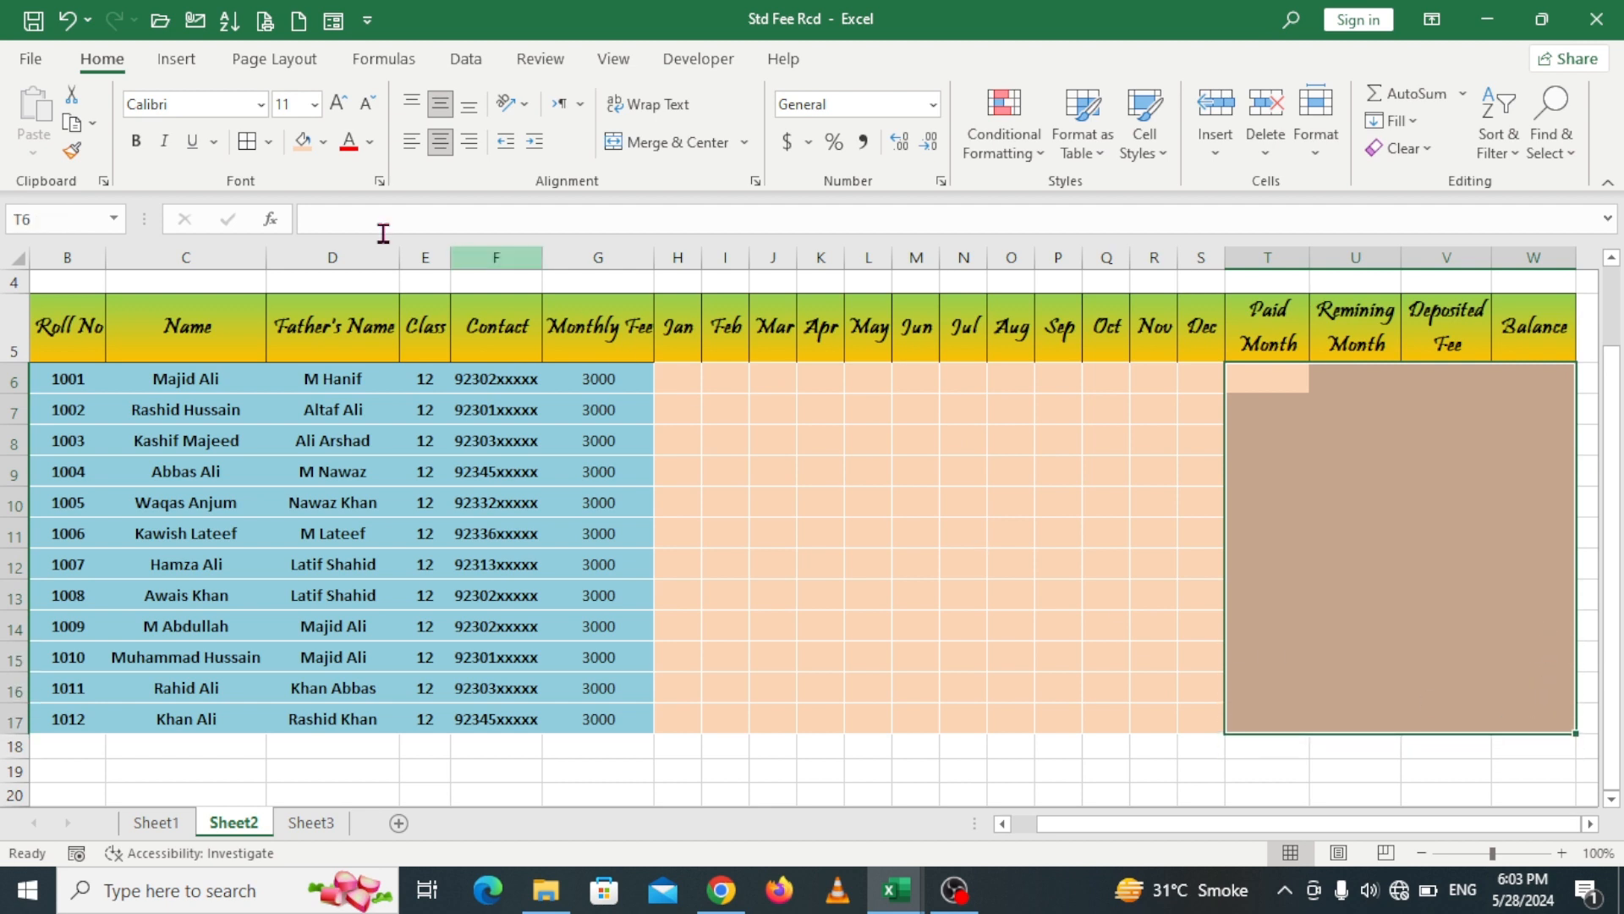
{"action": "left_click", "coordinate": [247, 141]}
{"action": "left_click", "coordinate": [955, 501]}
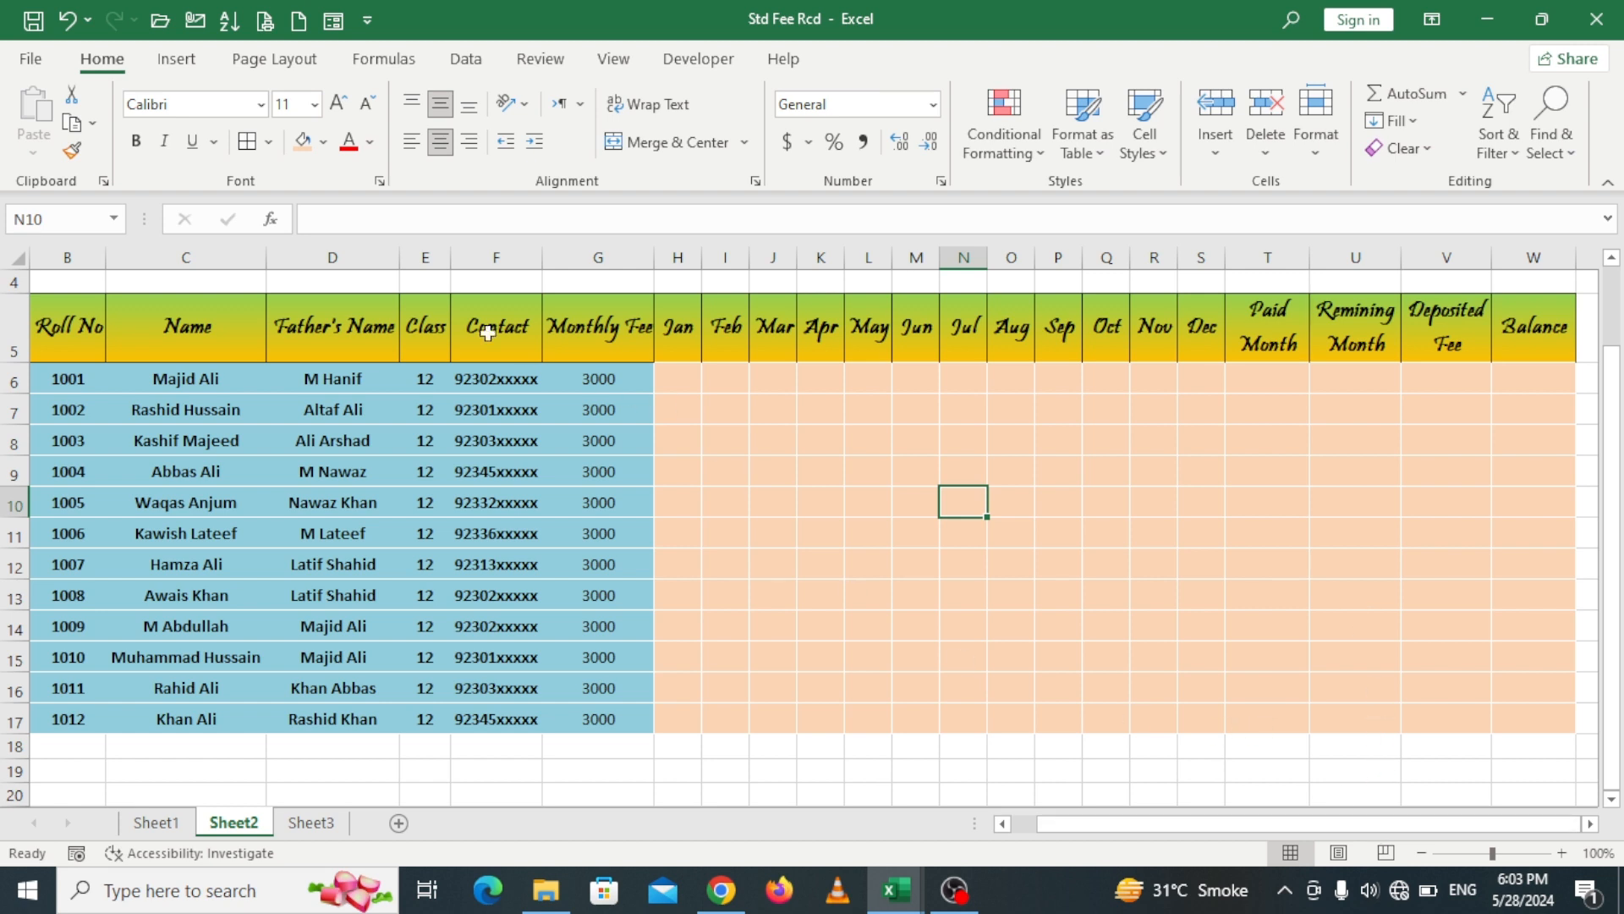
Step: Hide the worksheet gridlines
{"action": "left_click", "coordinate": [607, 65]}
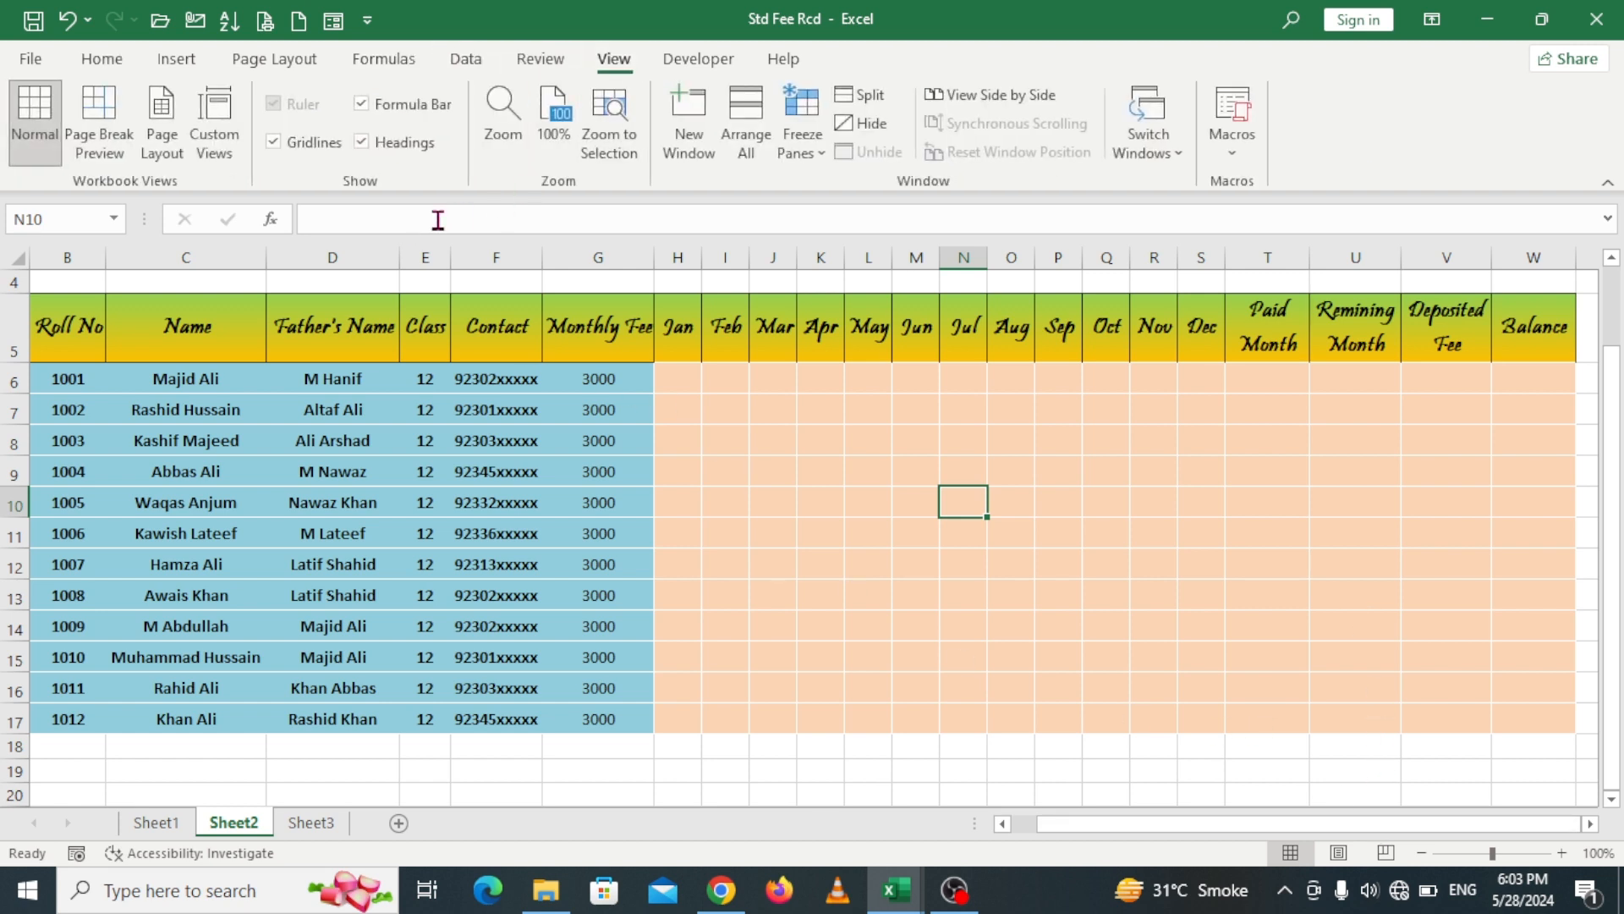
{"action": "left_click", "coordinate": [315, 145]}
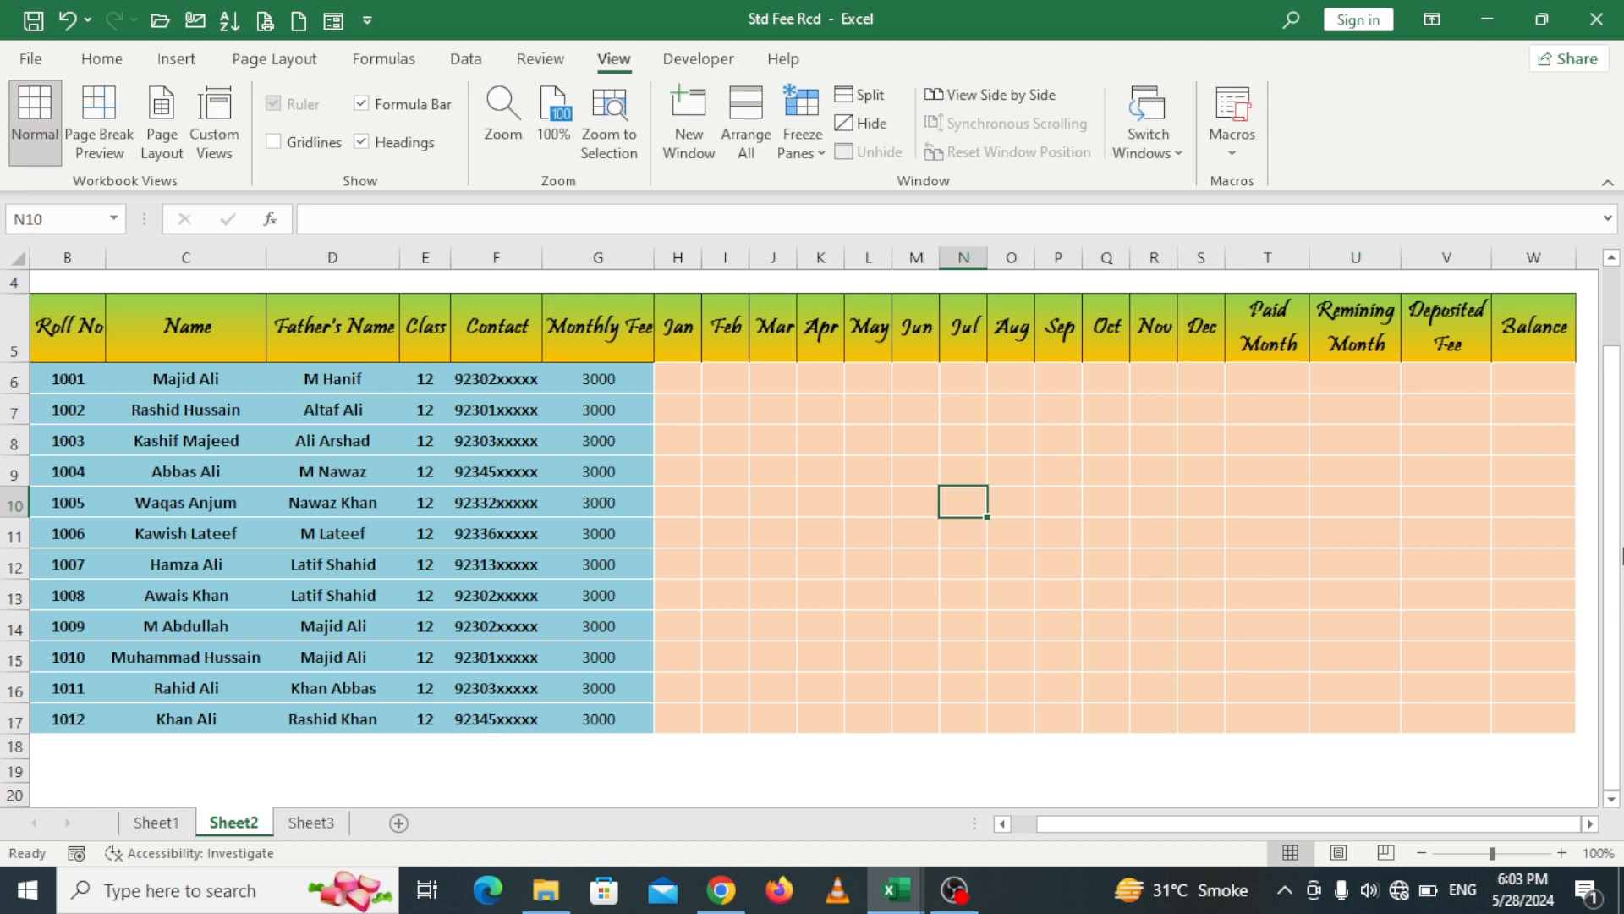
{"action": "left_click", "coordinate": [554, 572]}
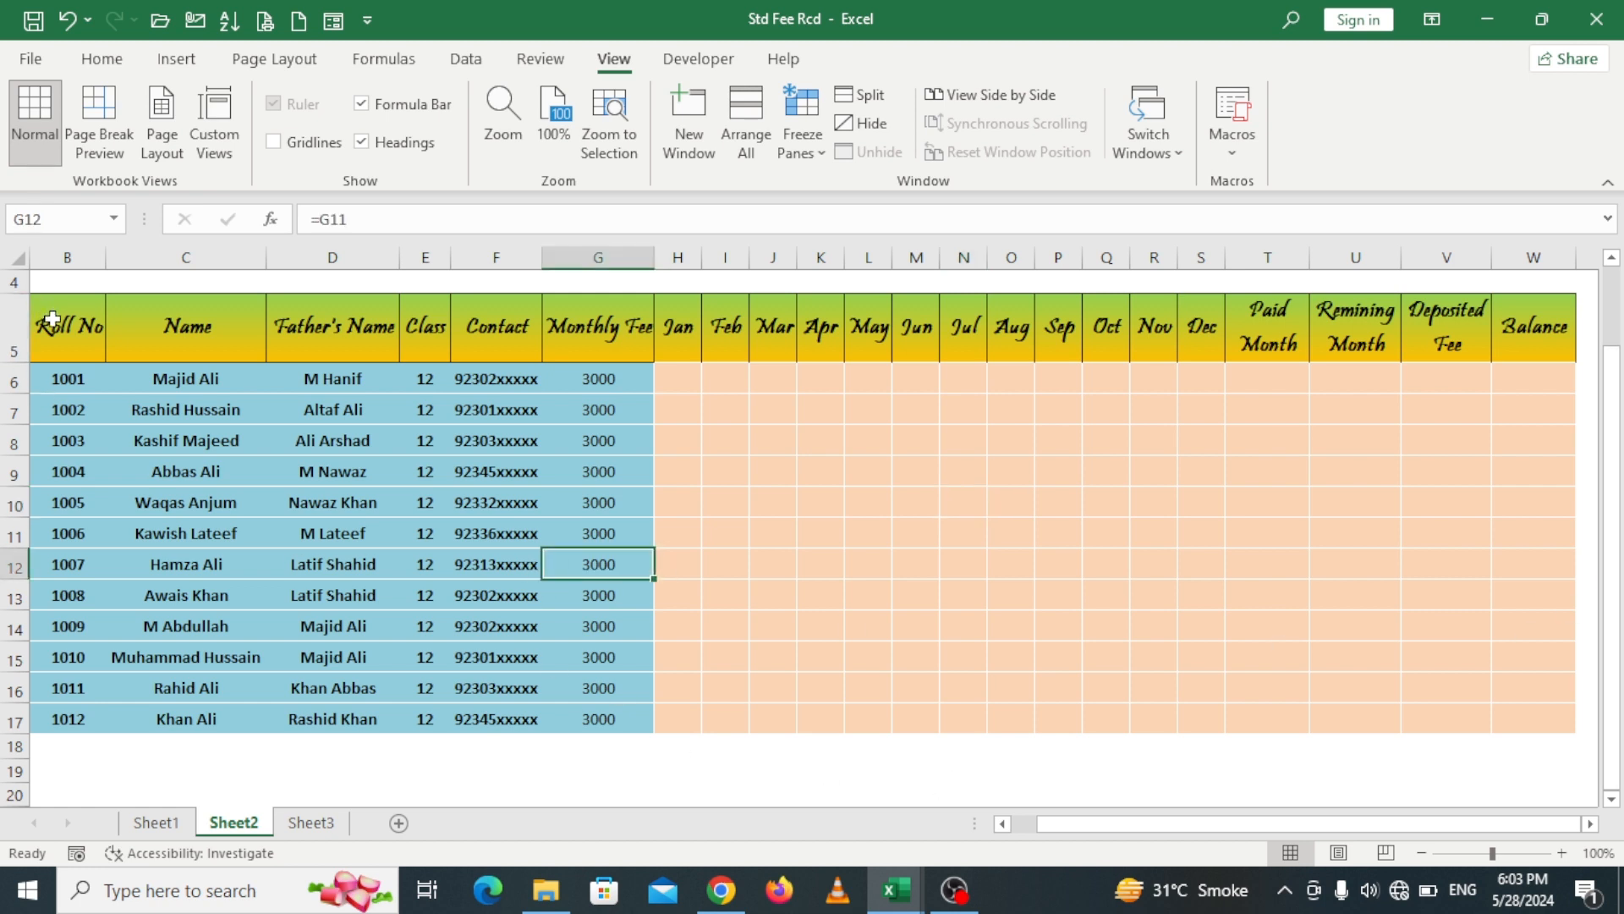
Step: Apply Thick Outside Borders around the whole table B5:W17, headers included
{"action": "left_click_drag", "start_coordinate": [52, 329], "coordinate": [1526, 733]}
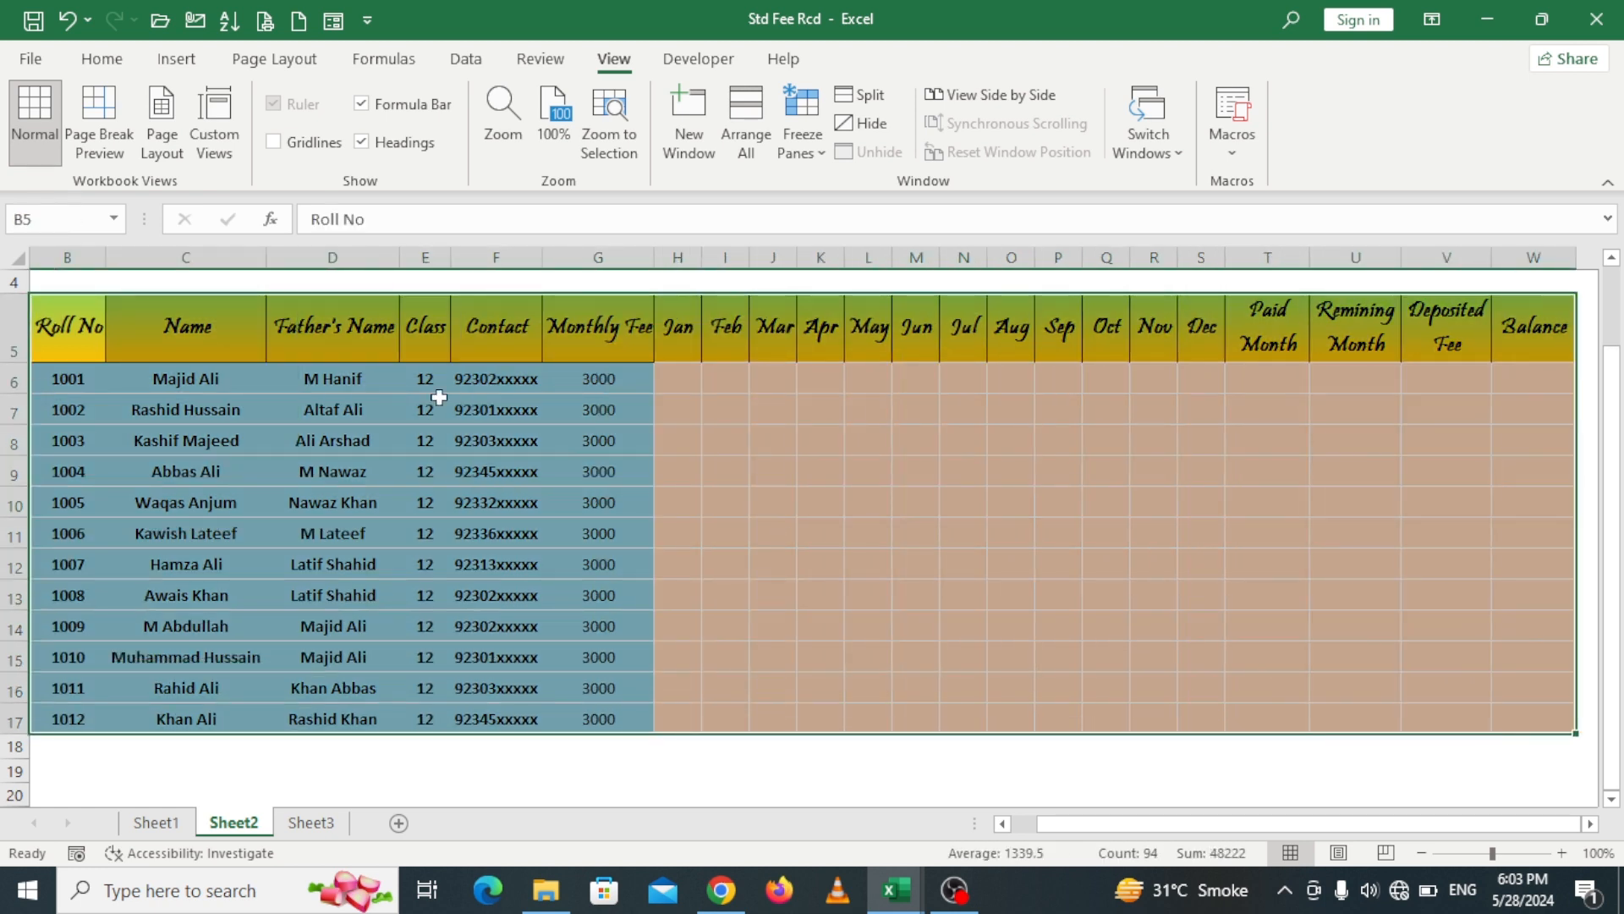
{"action": "left_click", "coordinate": [94, 63]}
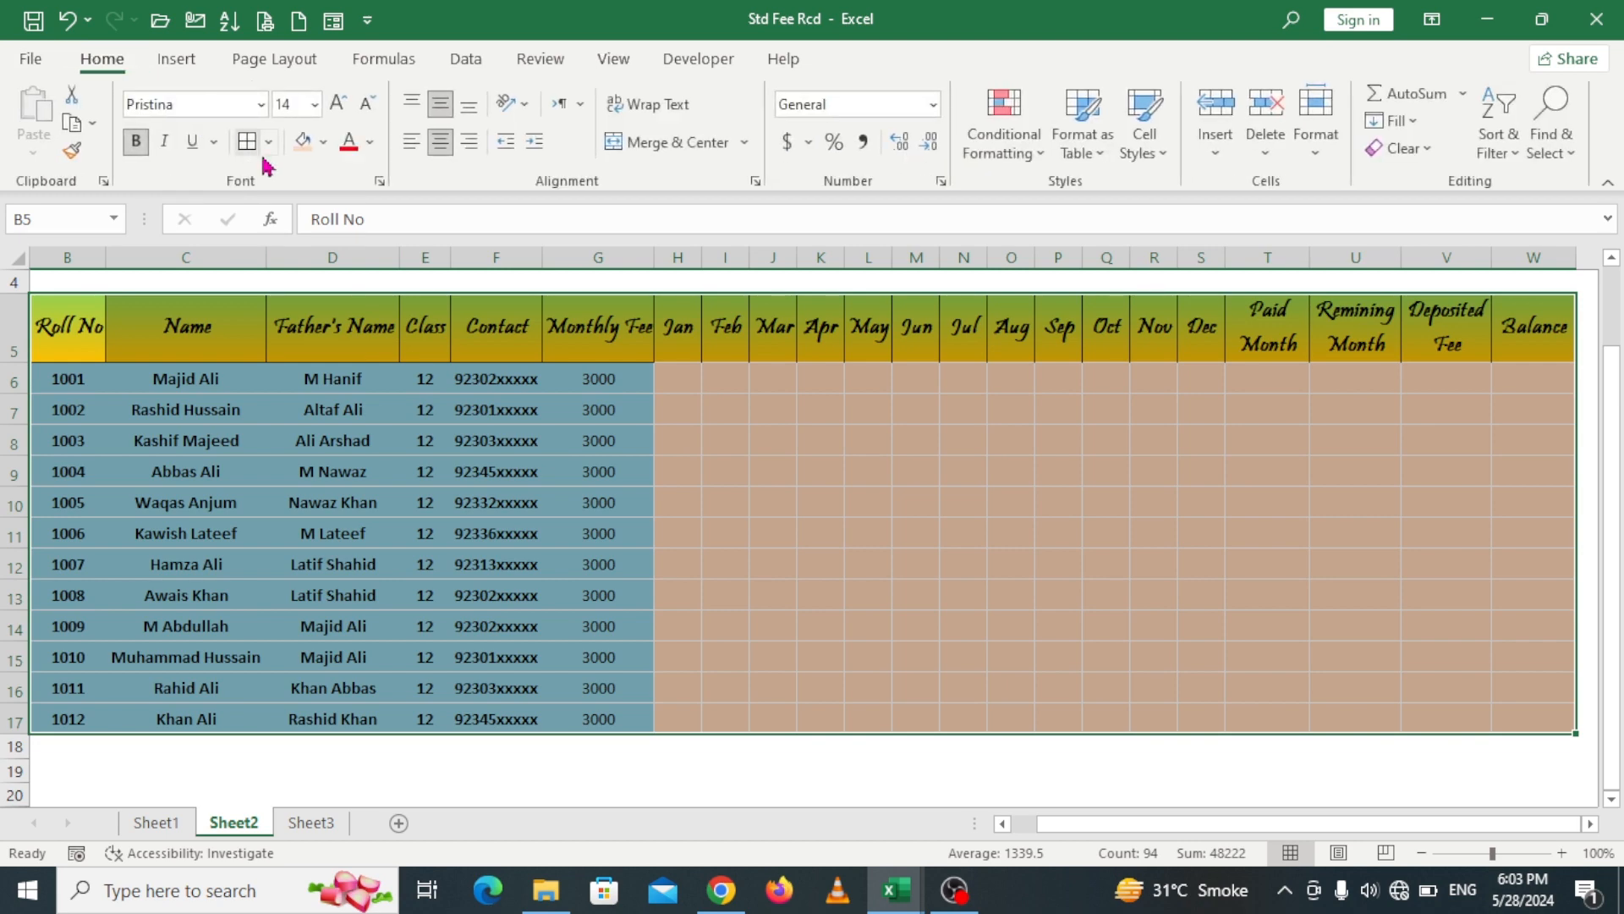
{"action": "left_click", "coordinate": [269, 142]}
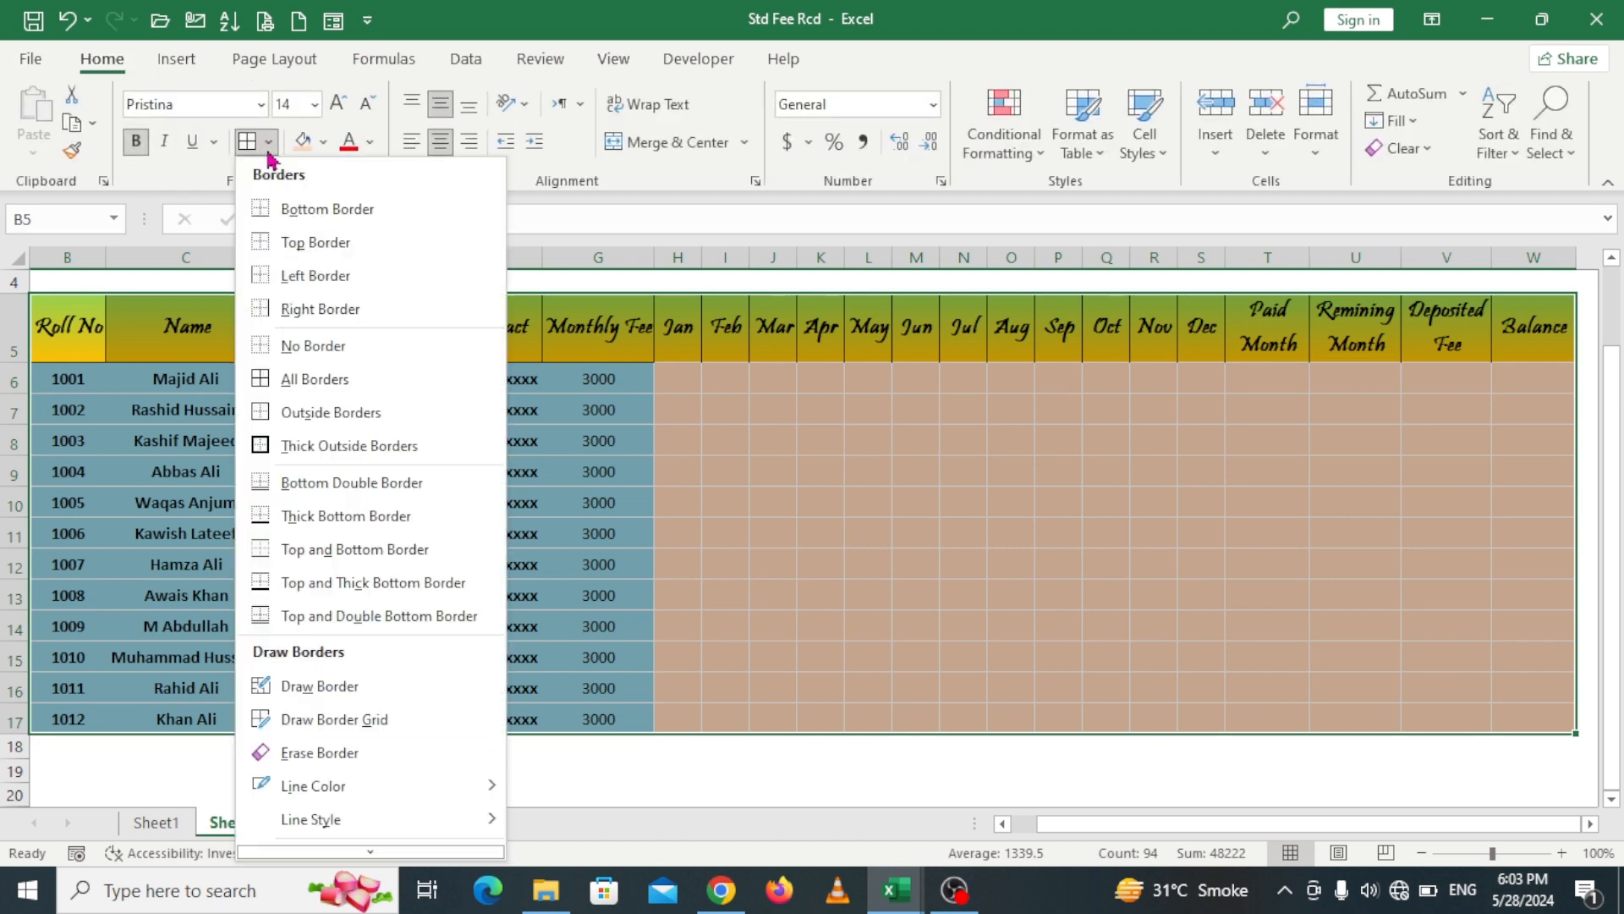
{"action": "left_click", "coordinate": [327, 449]}
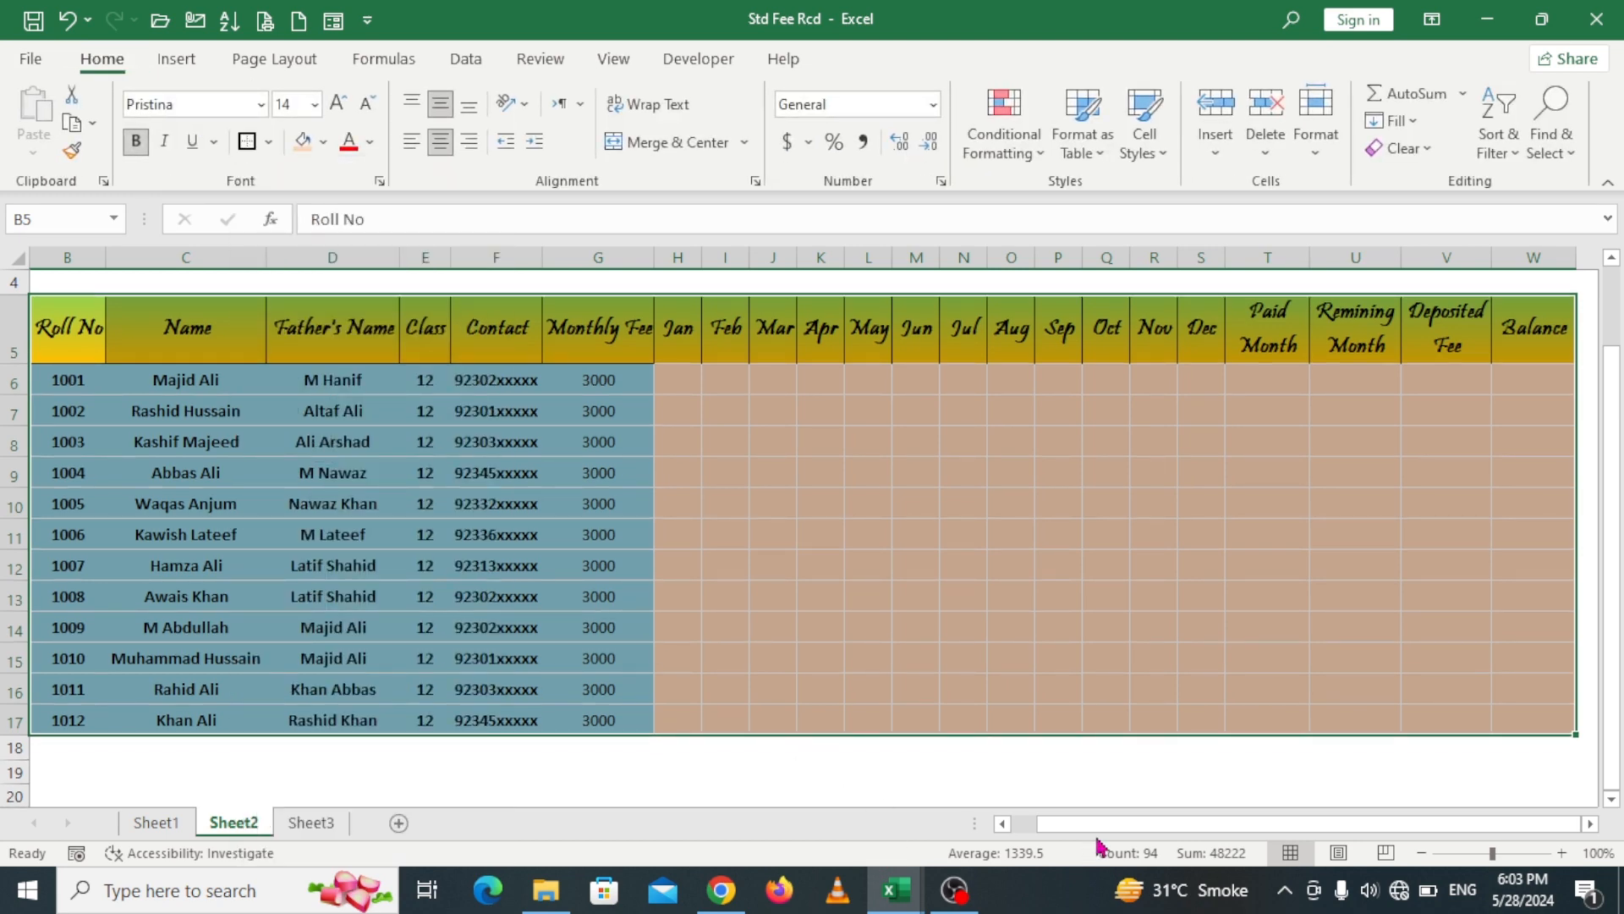
{"action": "scroll", "coordinate": [1201, 638], "scroll_direction": "up", "scroll_amount": 1}
{"action": "left_click", "coordinate": [1000, 640]}
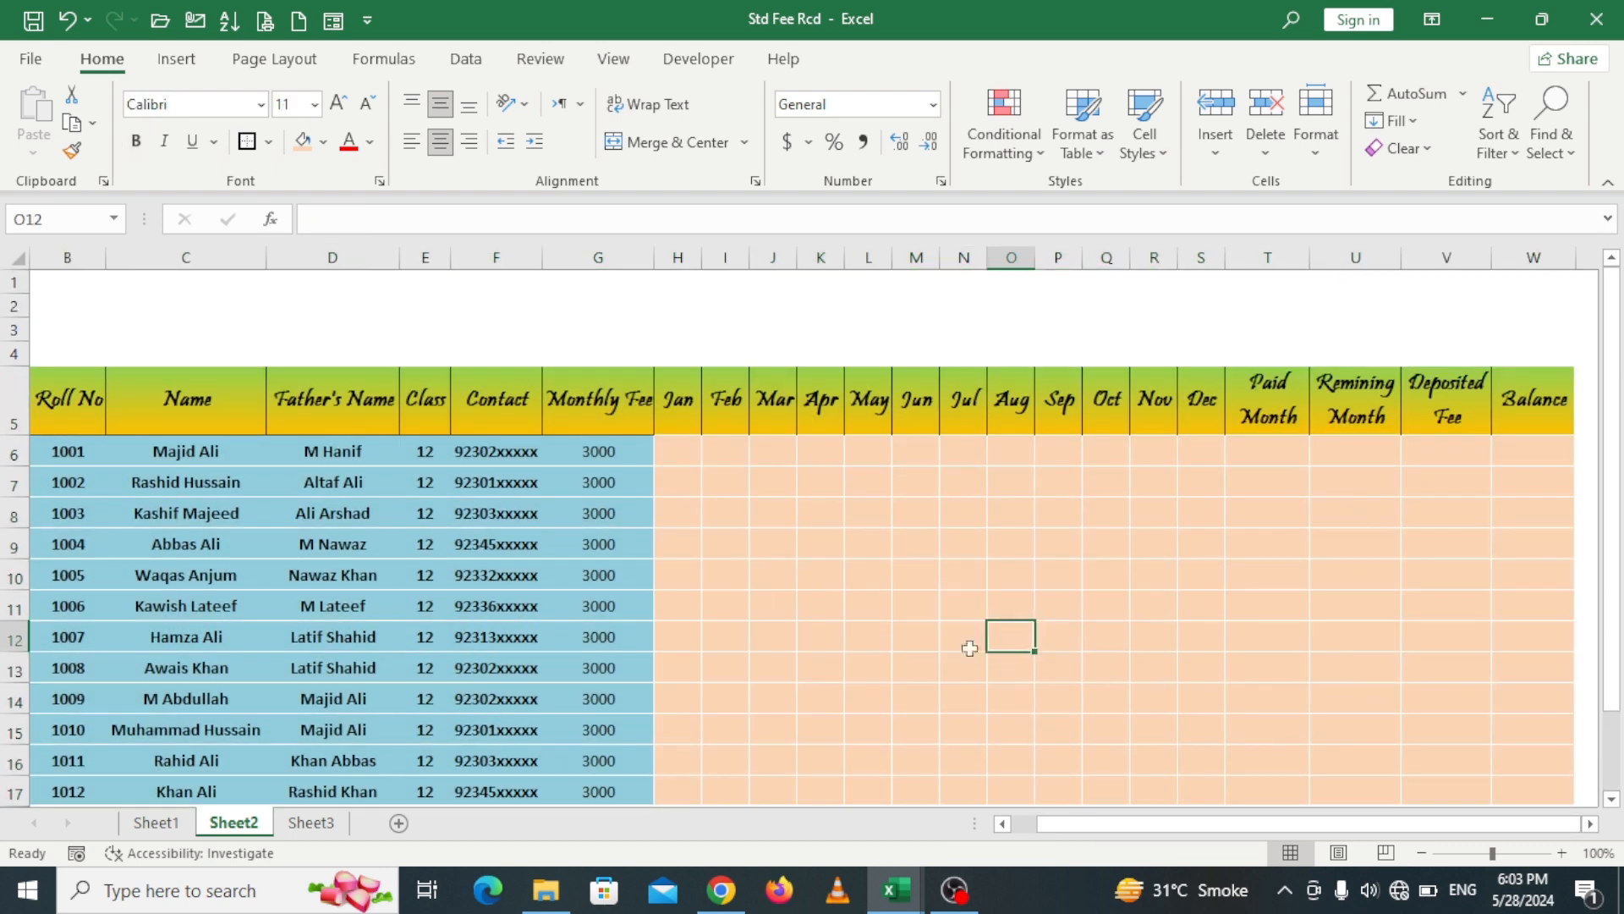
Step: Set the font of the month cells H6:S17 to Wingdings 2
{"action": "scroll", "coordinate": [1574, 530], "scroll_direction": "down", "scroll_amount": 1}
{"action": "left_click_drag", "start_coordinate": [676, 427], "coordinate": [1184, 763]}
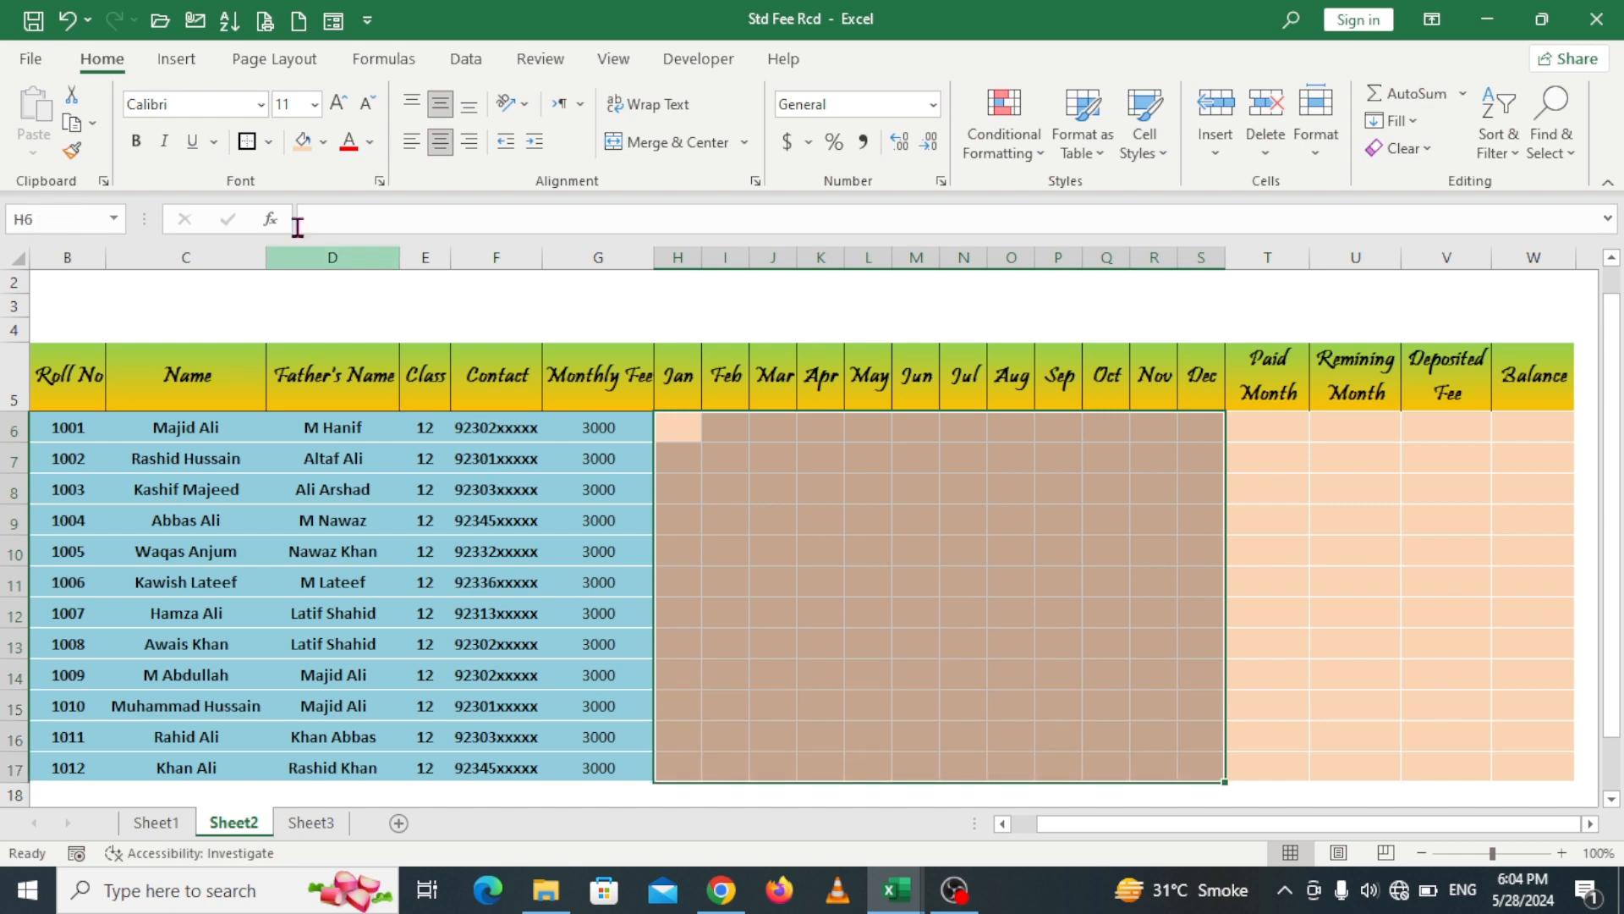
{"action": "left_click", "coordinate": [262, 105]}
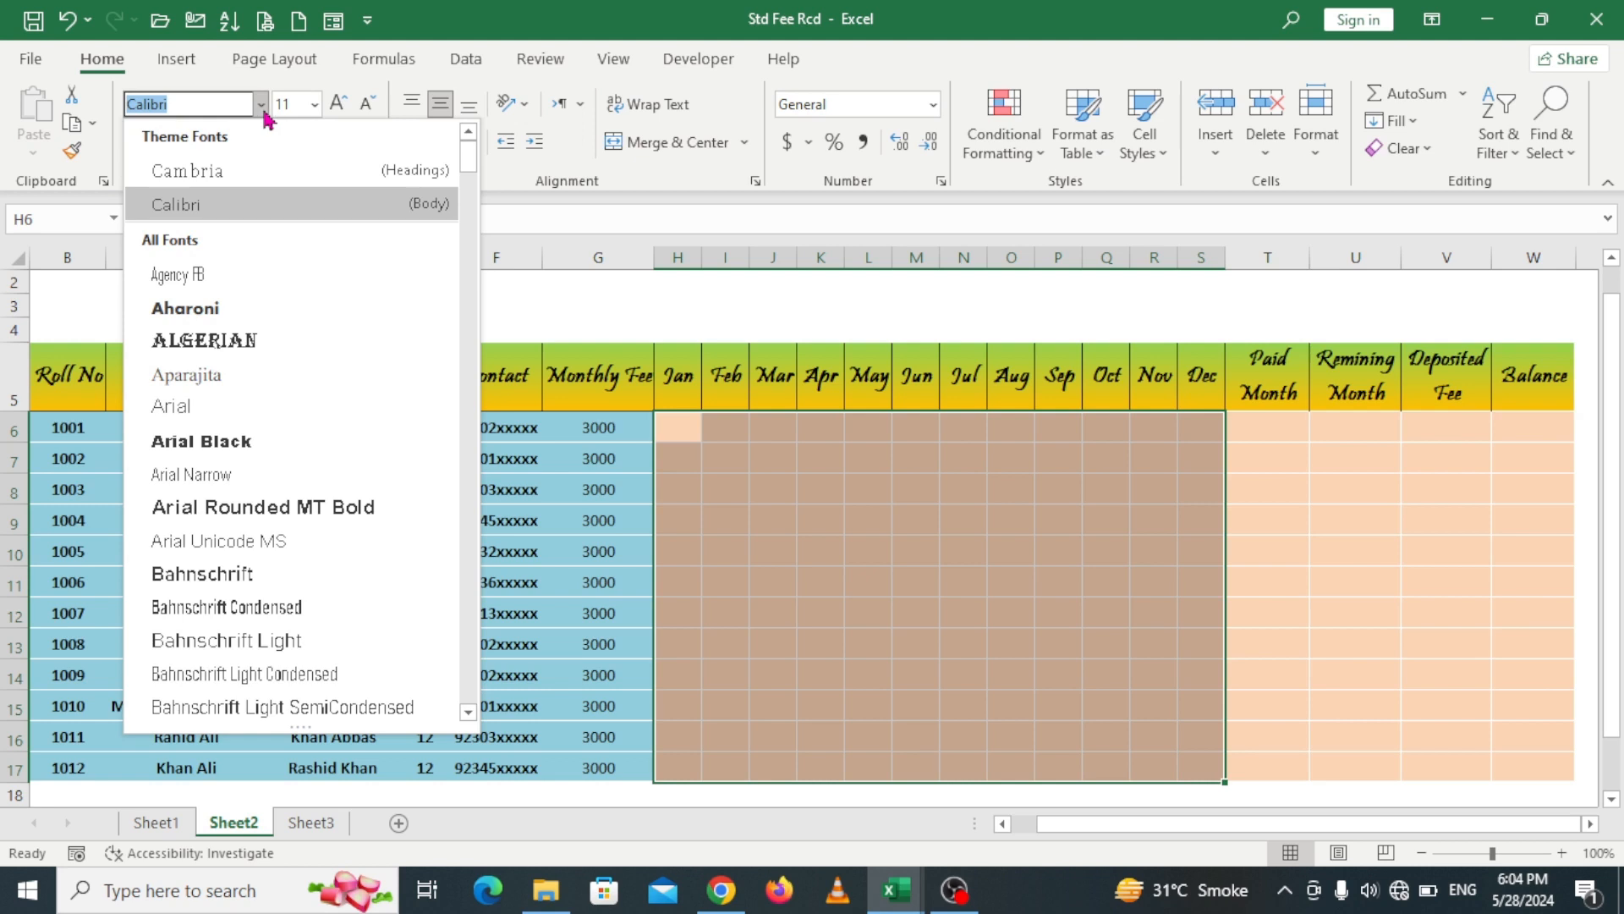
{"action": "type", "text": "Wind"}
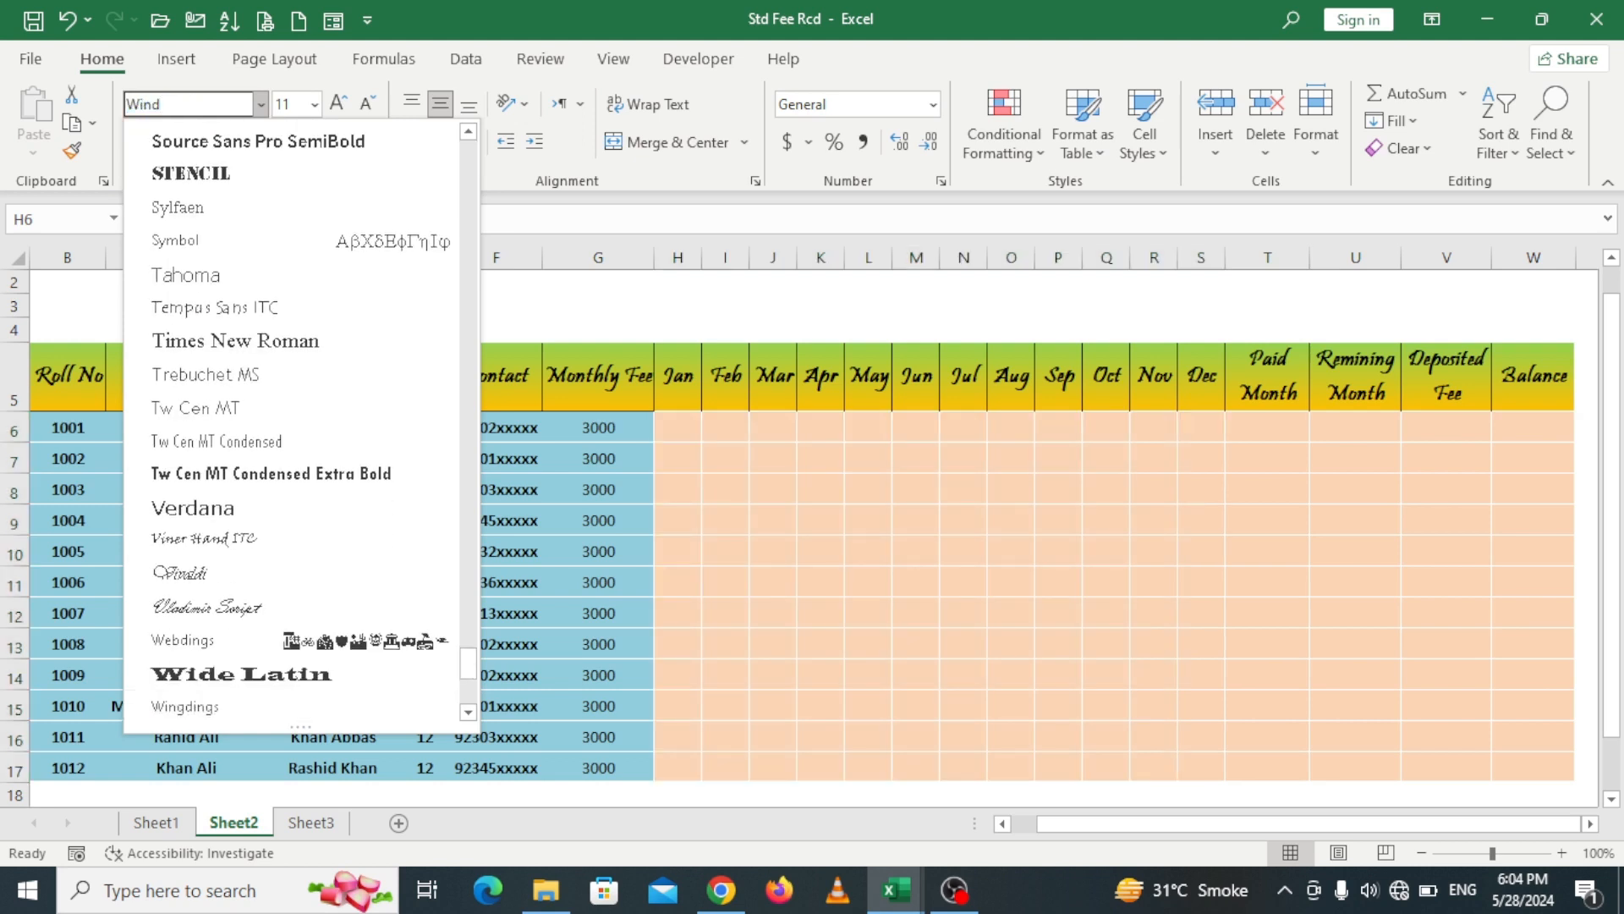
{"action": "scroll", "coordinate": [471, 663], "scroll_direction": "down", "scroll_amount": 1}
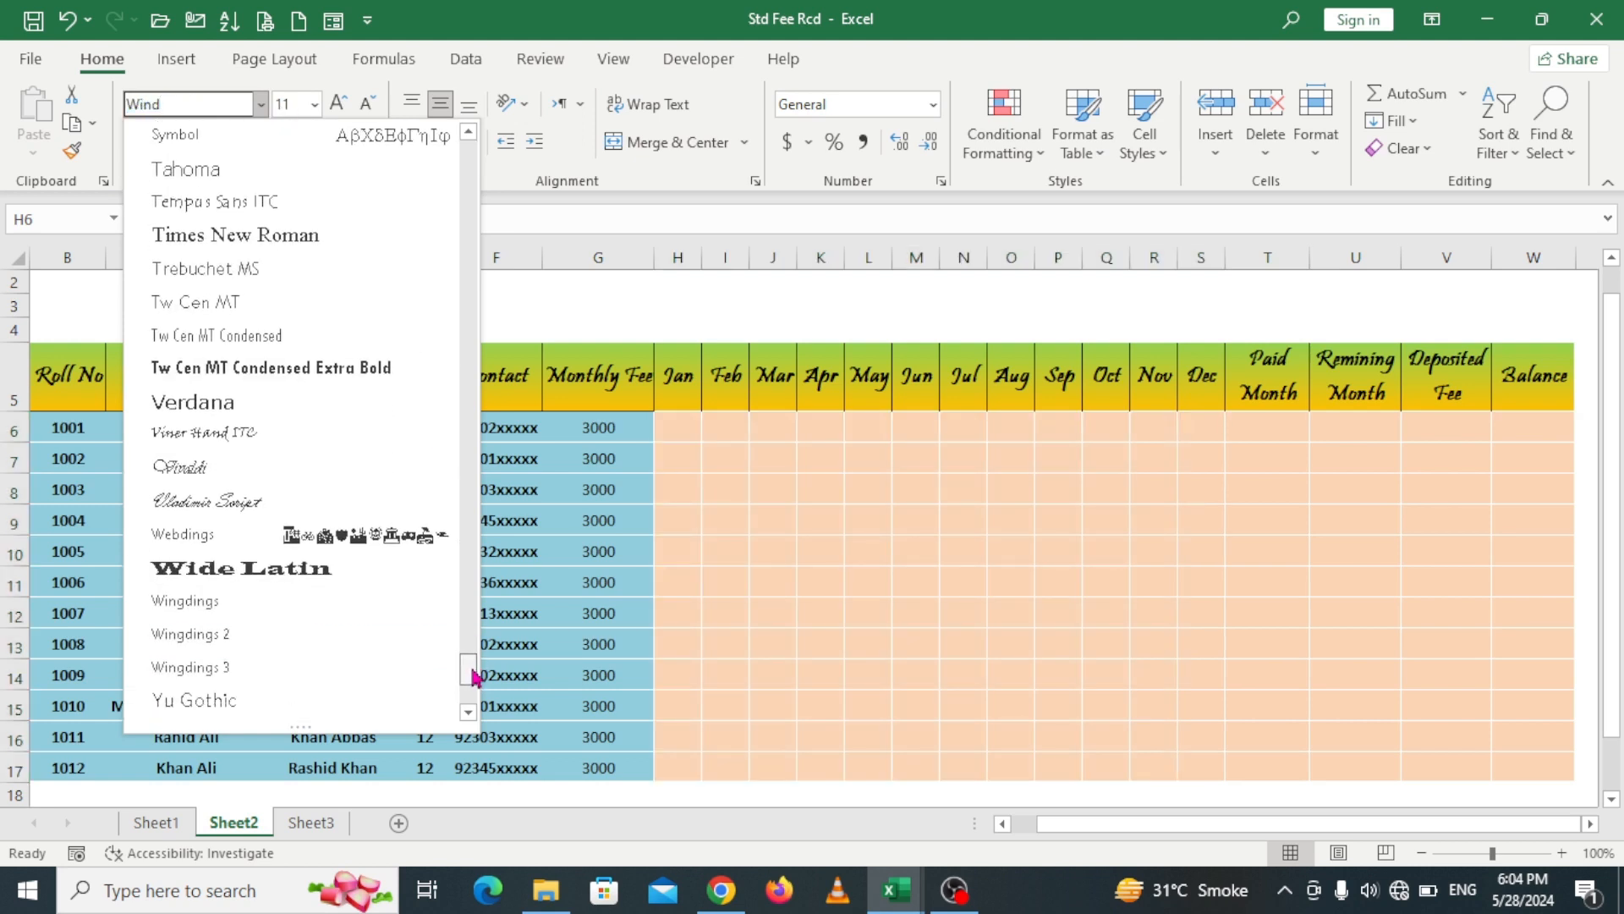
{"action": "left_click", "coordinate": [275, 624]}
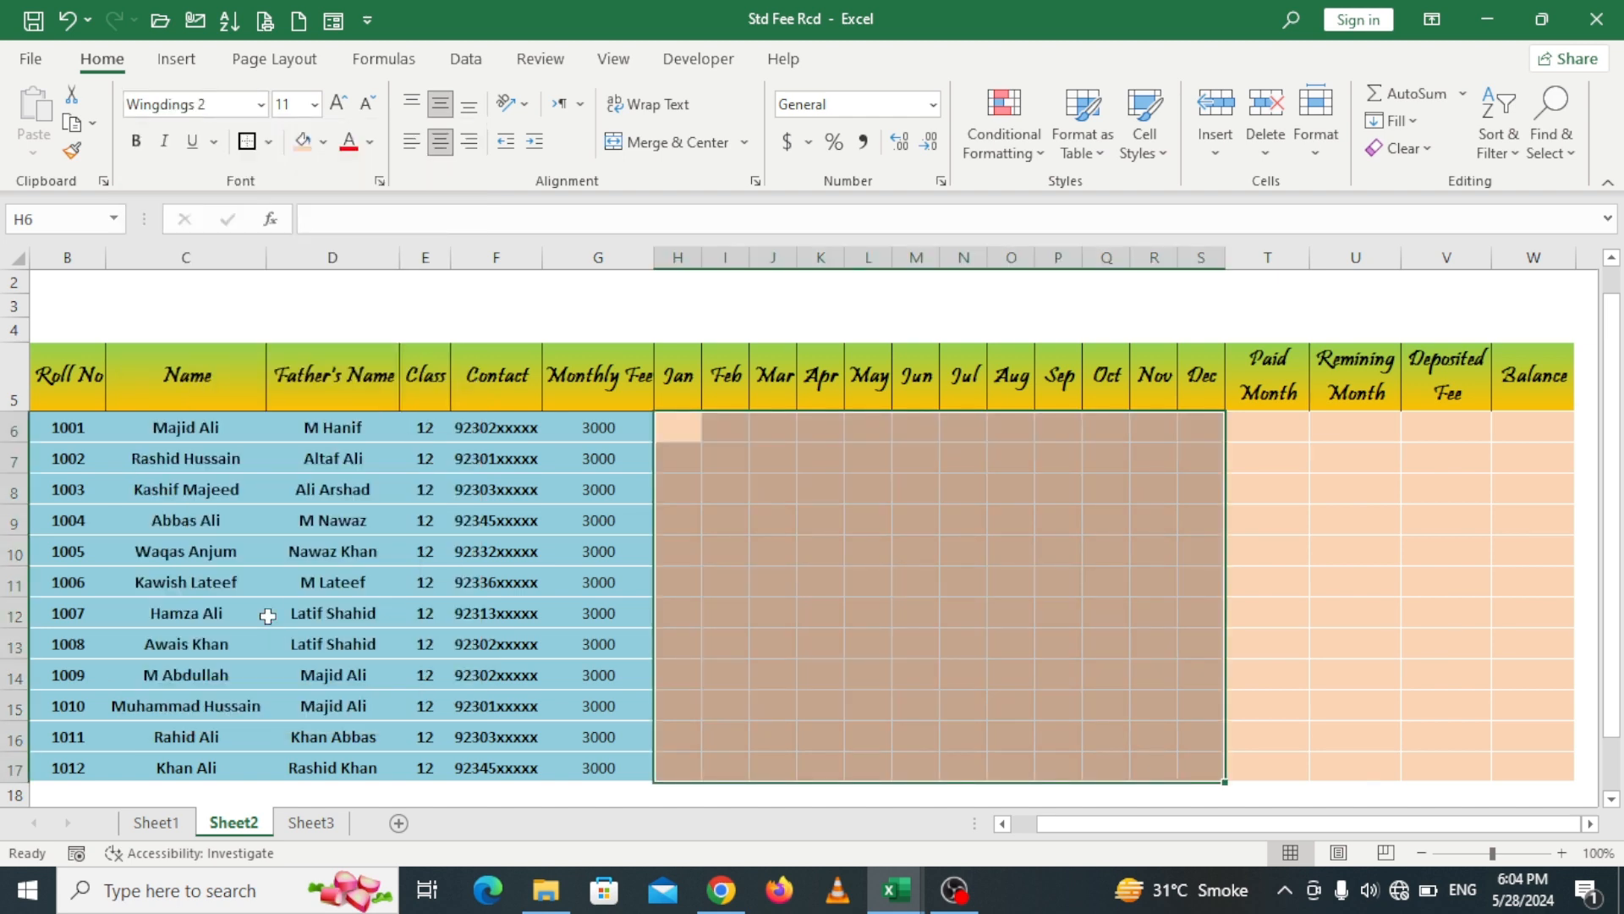
Step: Increase the font size of the month cells H6:S17 to 14 and make their font color red
{"action": "left_click", "coordinate": [337, 112]}
{"action": "left_click", "coordinate": [336, 112]}
{"action": "left_click", "coordinate": [370, 141]}
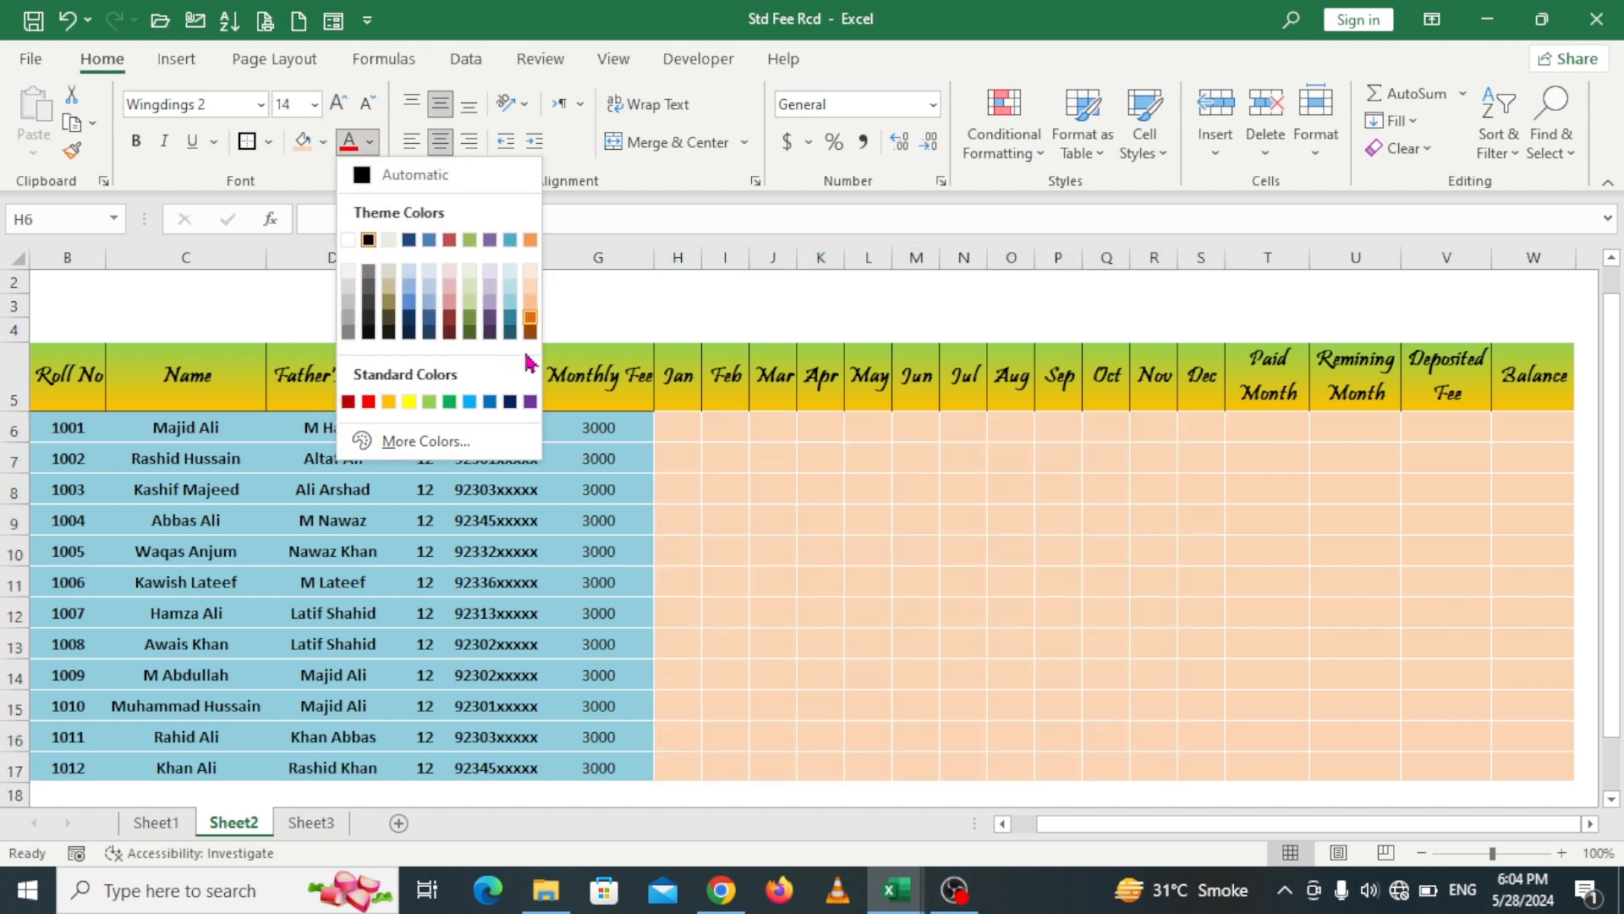
{"action": "left_click", "coordinate": [373, 407]}
Step: Enter P as a tick mark in the Jan to May cells H6:L6 of roll number 1001
{"action": "left_click", "coordinate": [695, 431]}
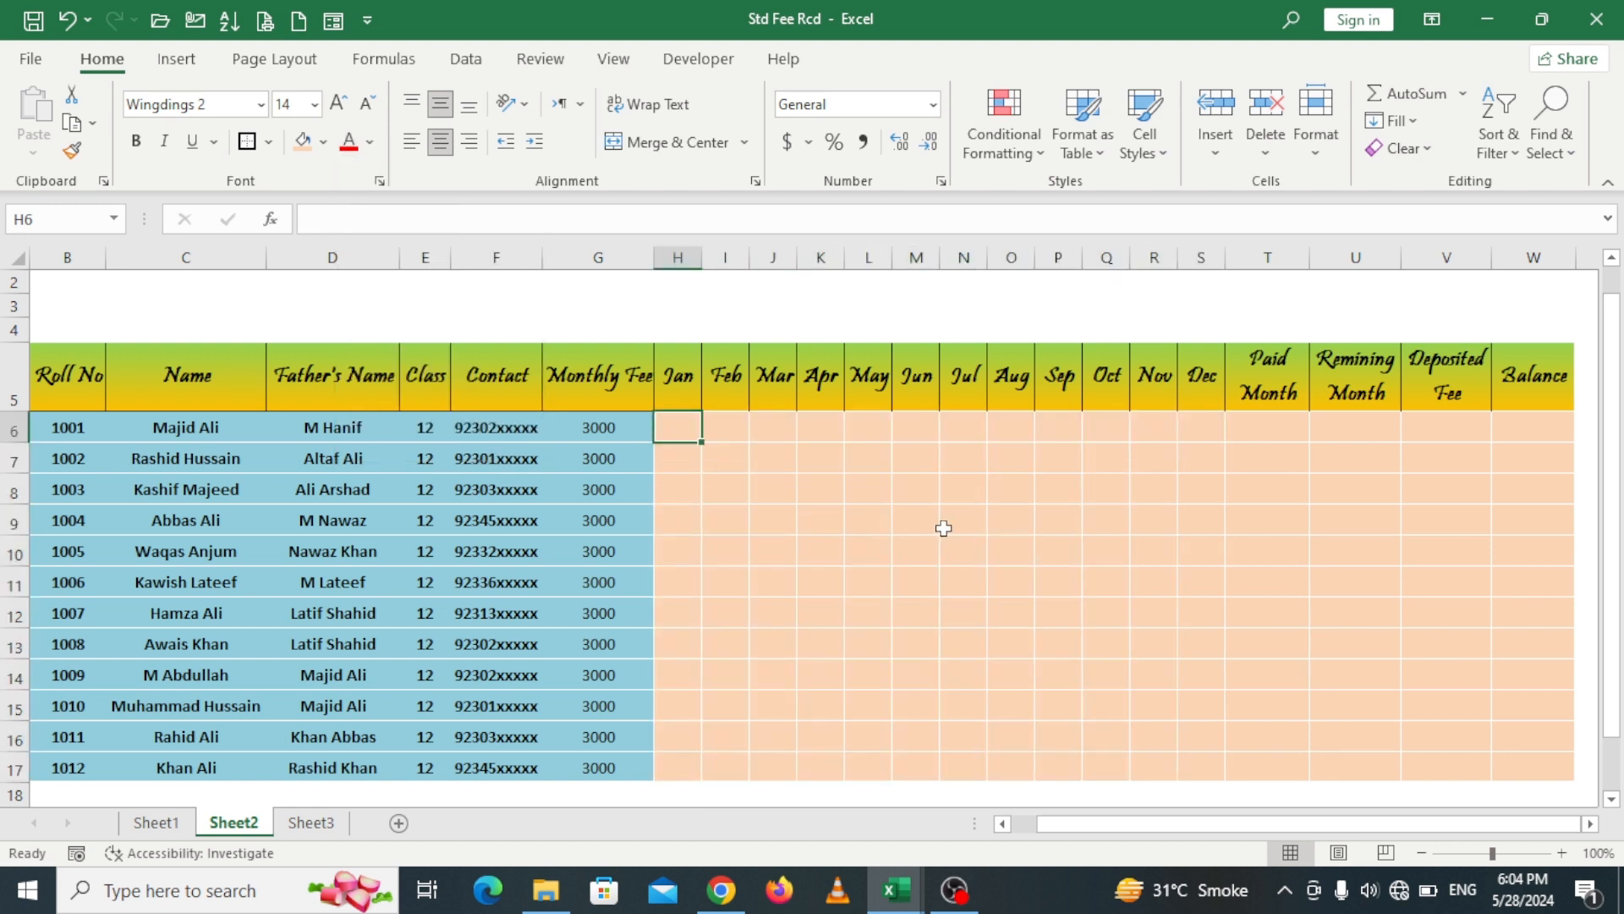
{"action": "type", "text": "p"}
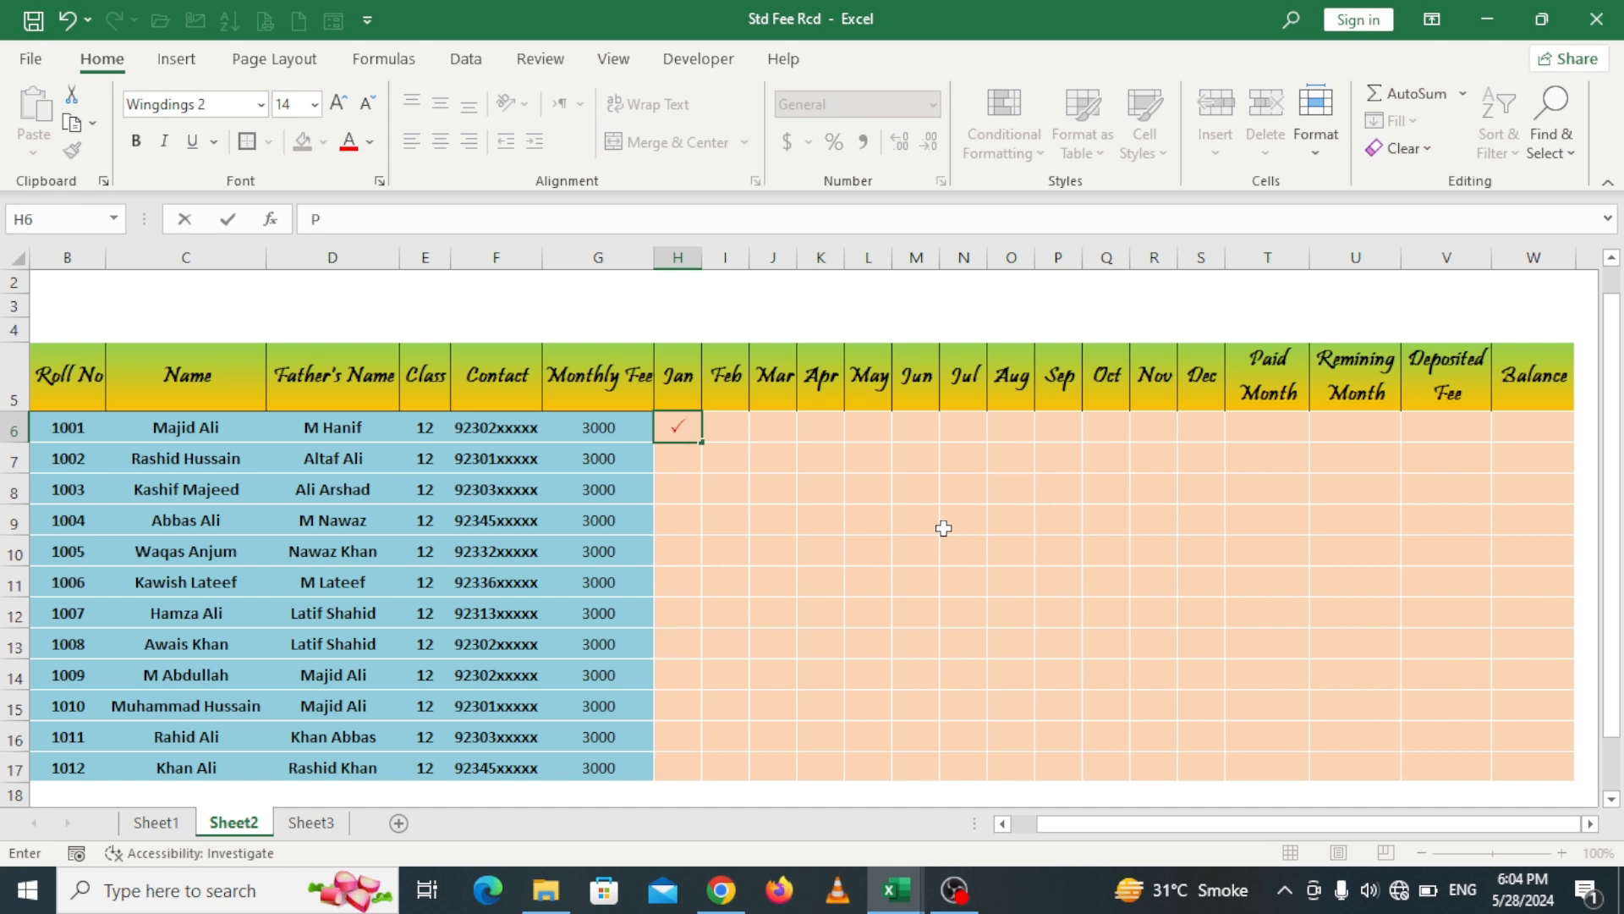
{"action": "key", "text": "Tab"}
{"action": "type", "text": "P"}
{"action": "key", "text": "Tab"}
{"action": "type", "text": "P"}
{"action": "key", "text": "Tab"}
{"action": "type", "text": "P"}
{"action": "key", "text": "Tab"}
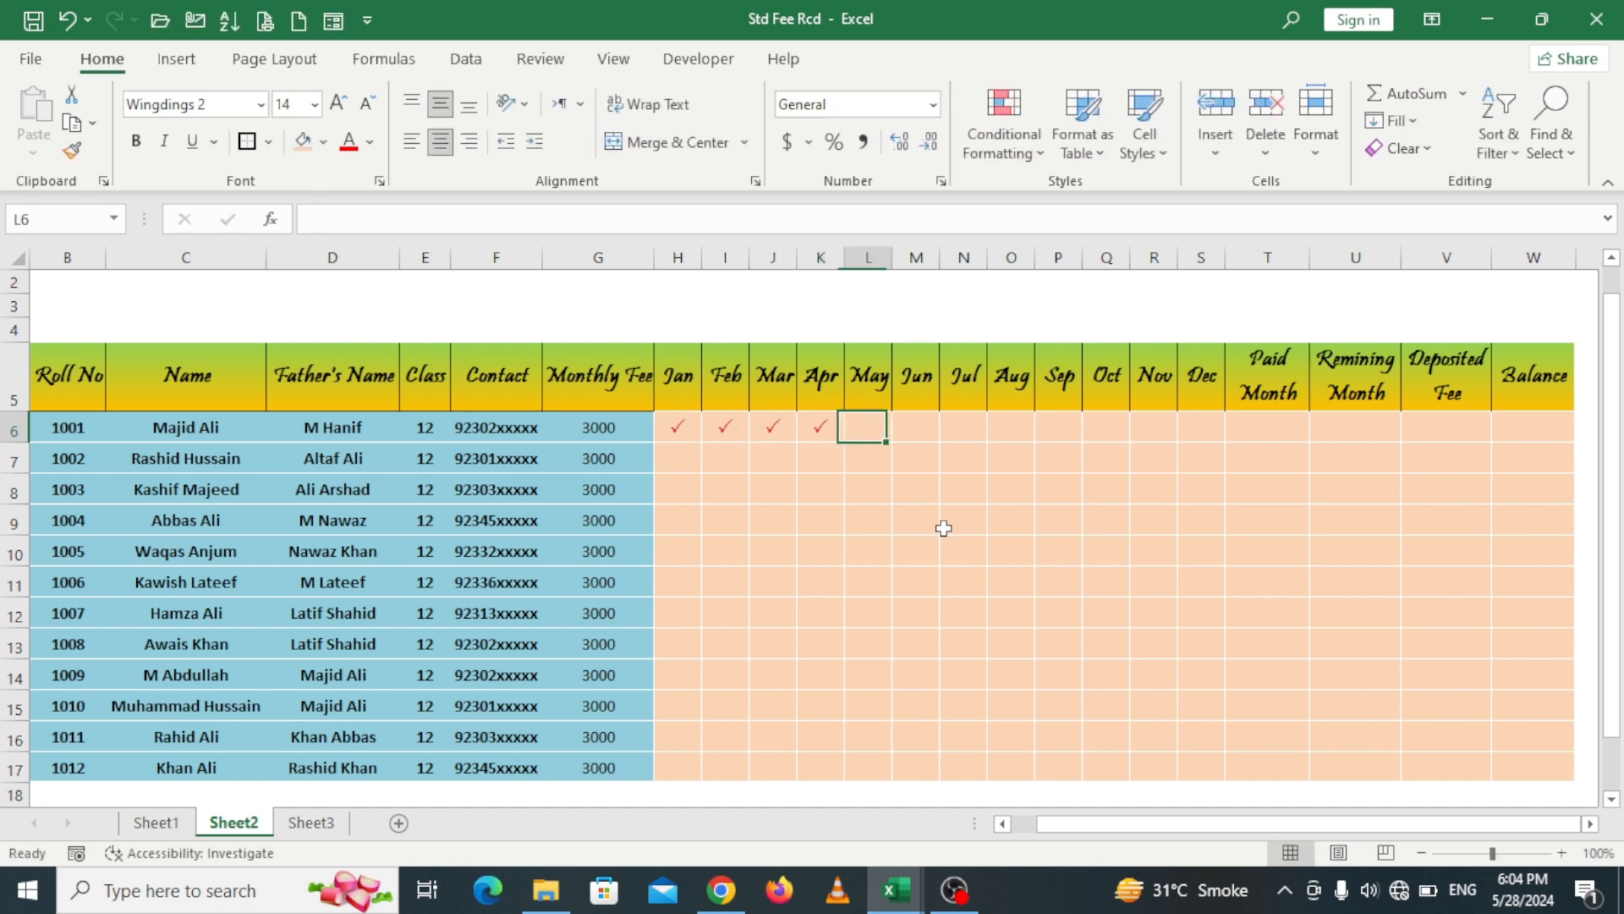
{"action": "type", "text": "P"}
{"action": "key", "text": "Tab"}
Step: Enter P as a tick mark in the May to Sep cells L7:P7 of roll number 1002
{"action": "key", "text": "Down"}
{"action": "key", "text": "Left"}
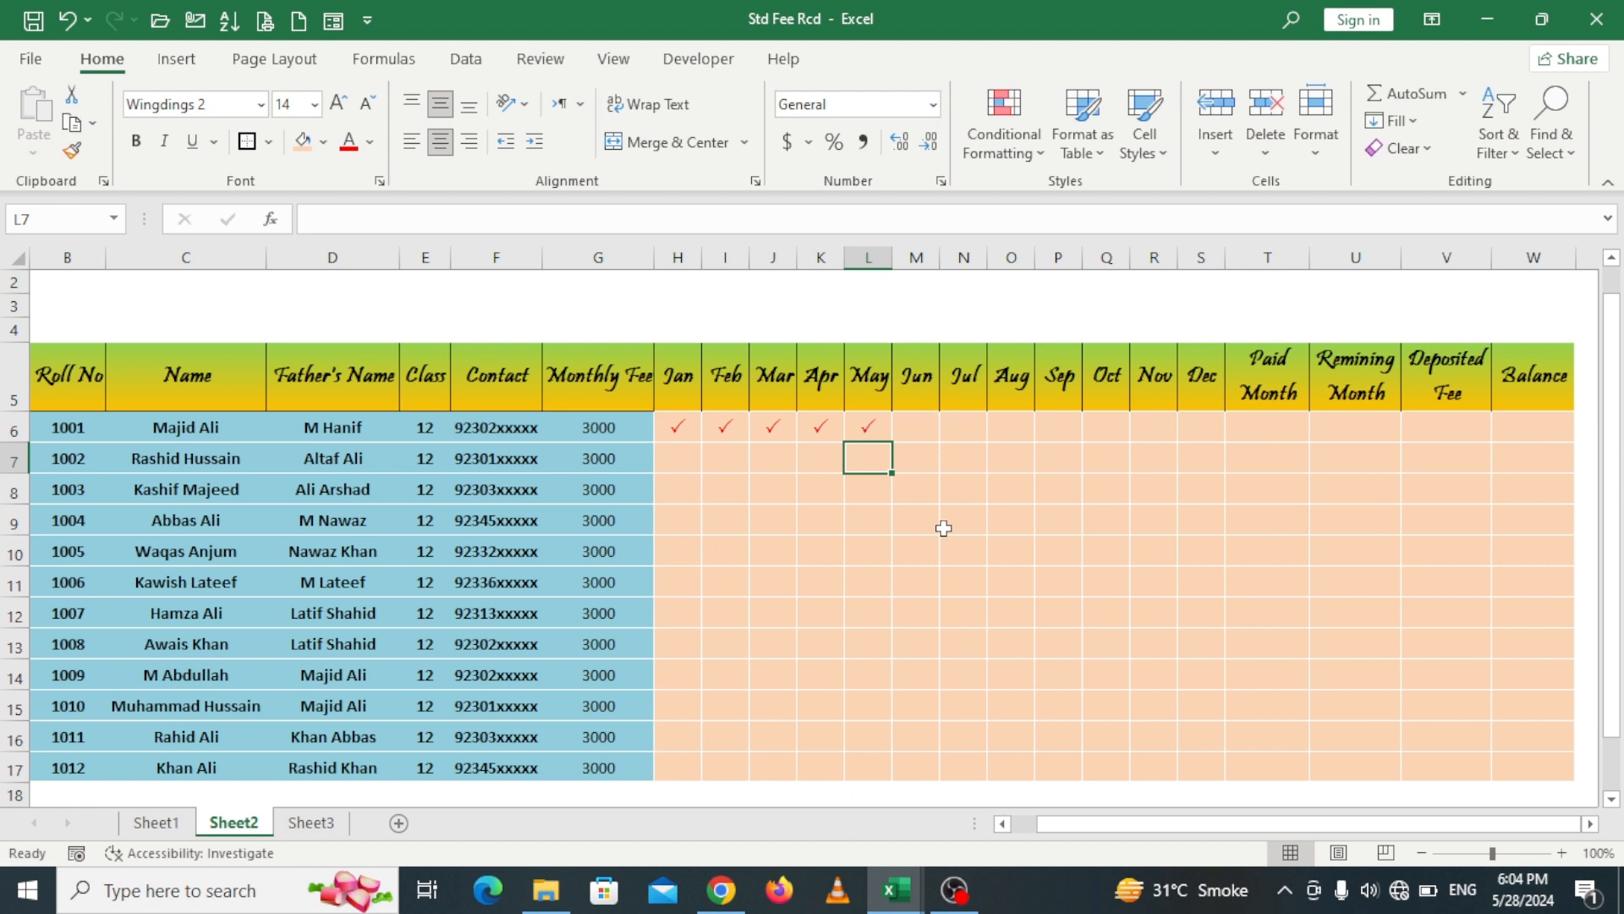
{"action": "type", "text": "P"}
{"action": "key", "text": "Tab"}
{"action": "type", "text": "P"}
{"action": "key", "text": "Tab"}
{"action": "type", "text": "P"}
{"action": "key", "text": "Tab"}
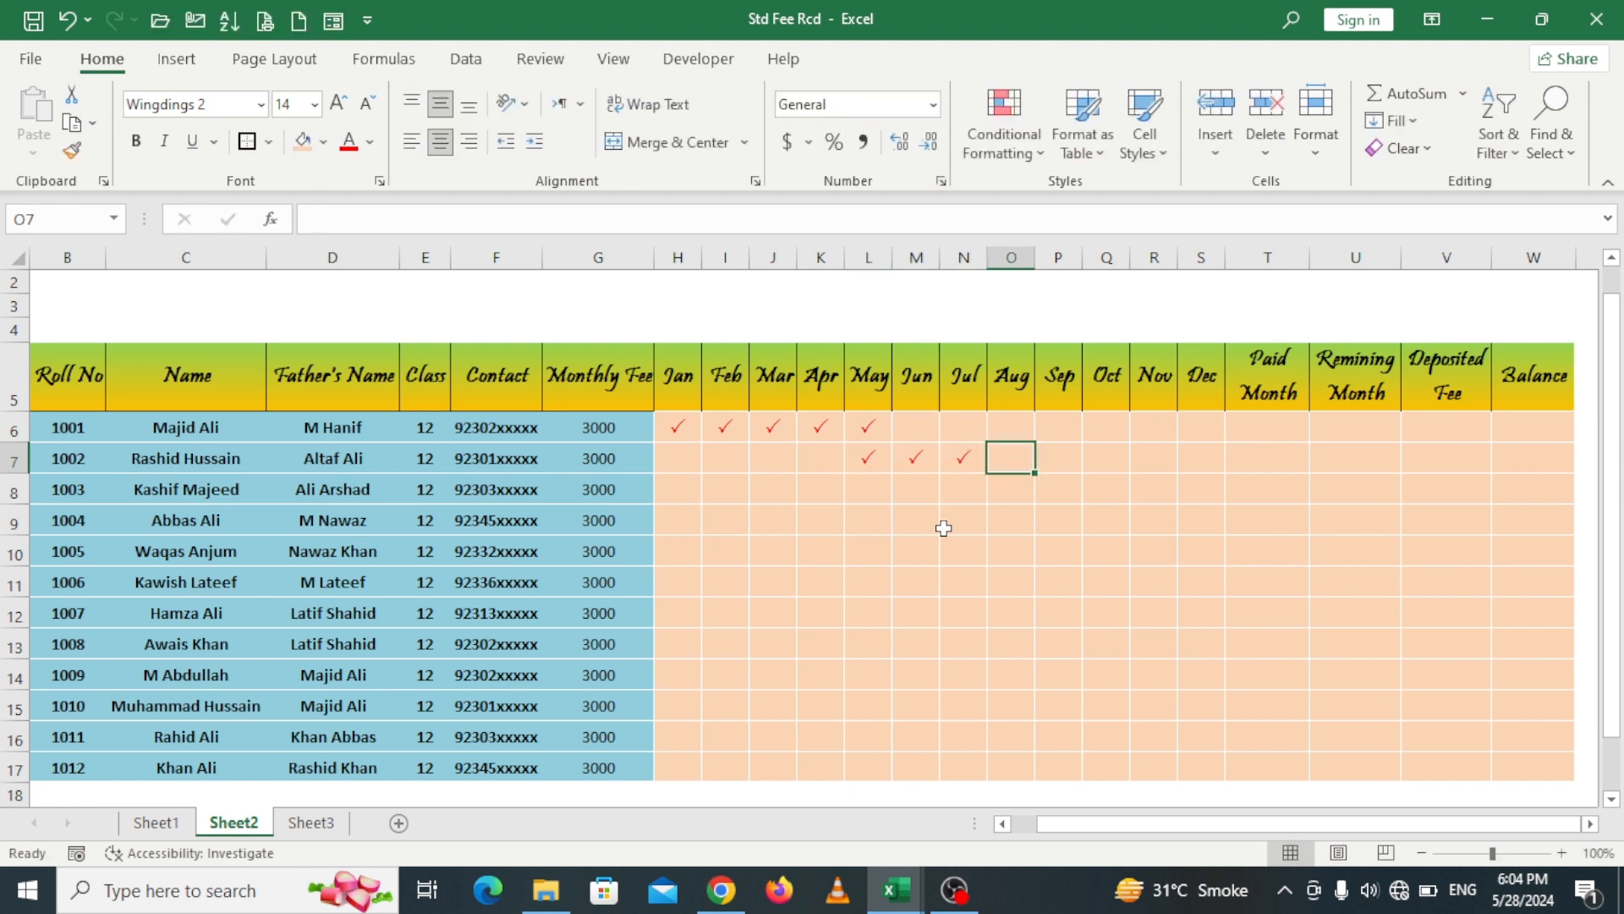
{"action": "type", "text": "P"}
{"action": "key", "text": "Tab"}
{"action": "type", "text": "P"}
{"action": "key", "text": "Tab"}
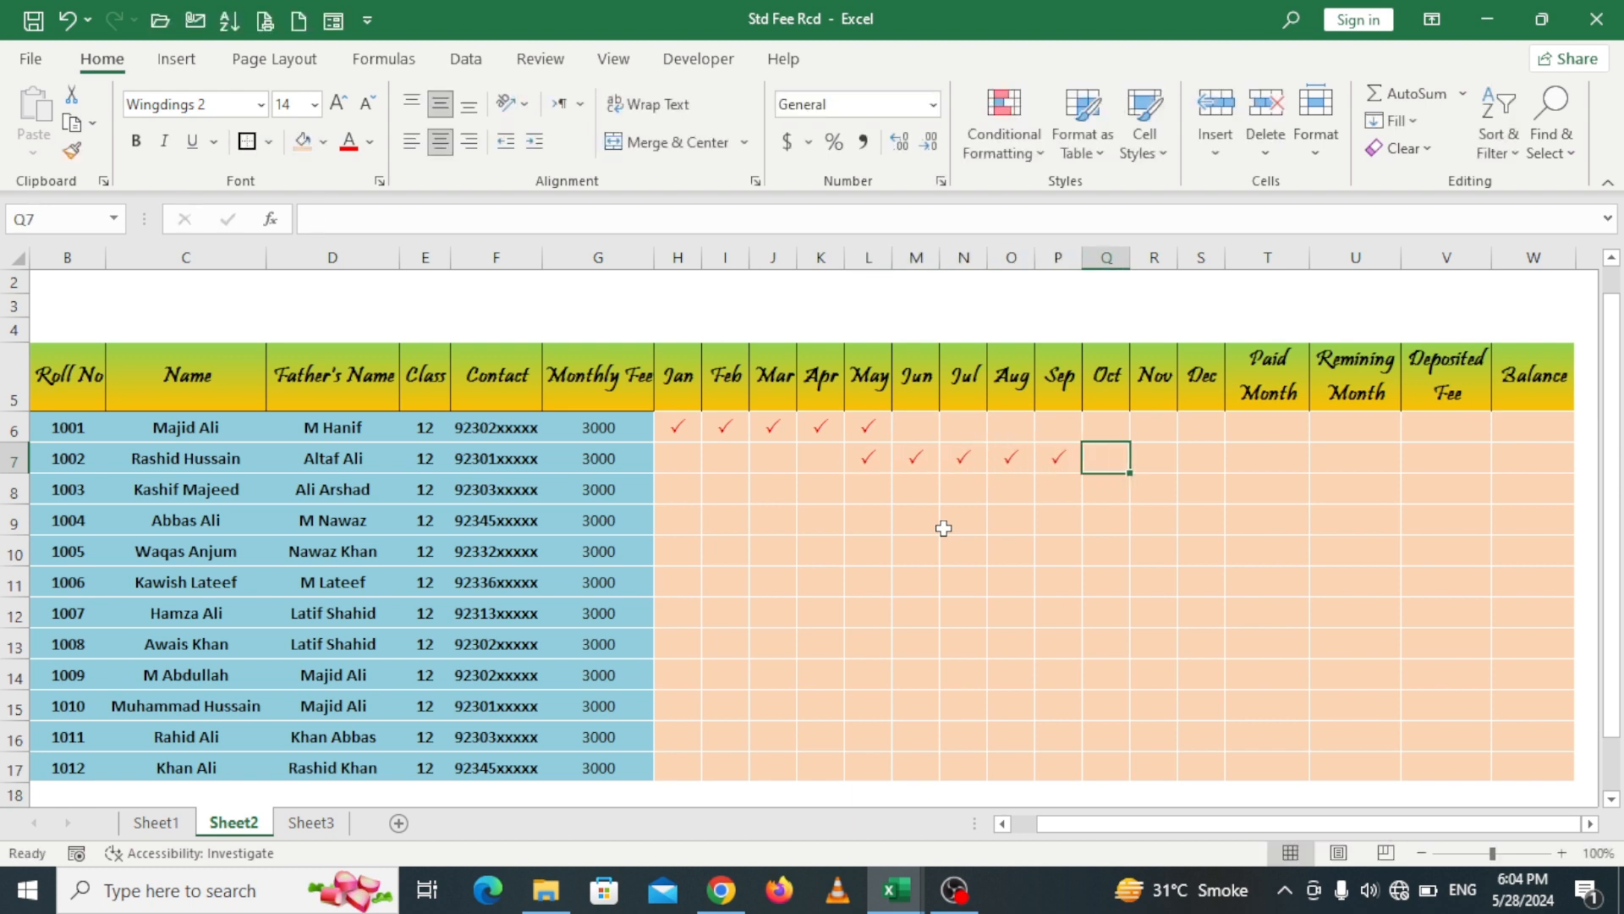
{"action": "left_click", "coordinate": [939, 558]}
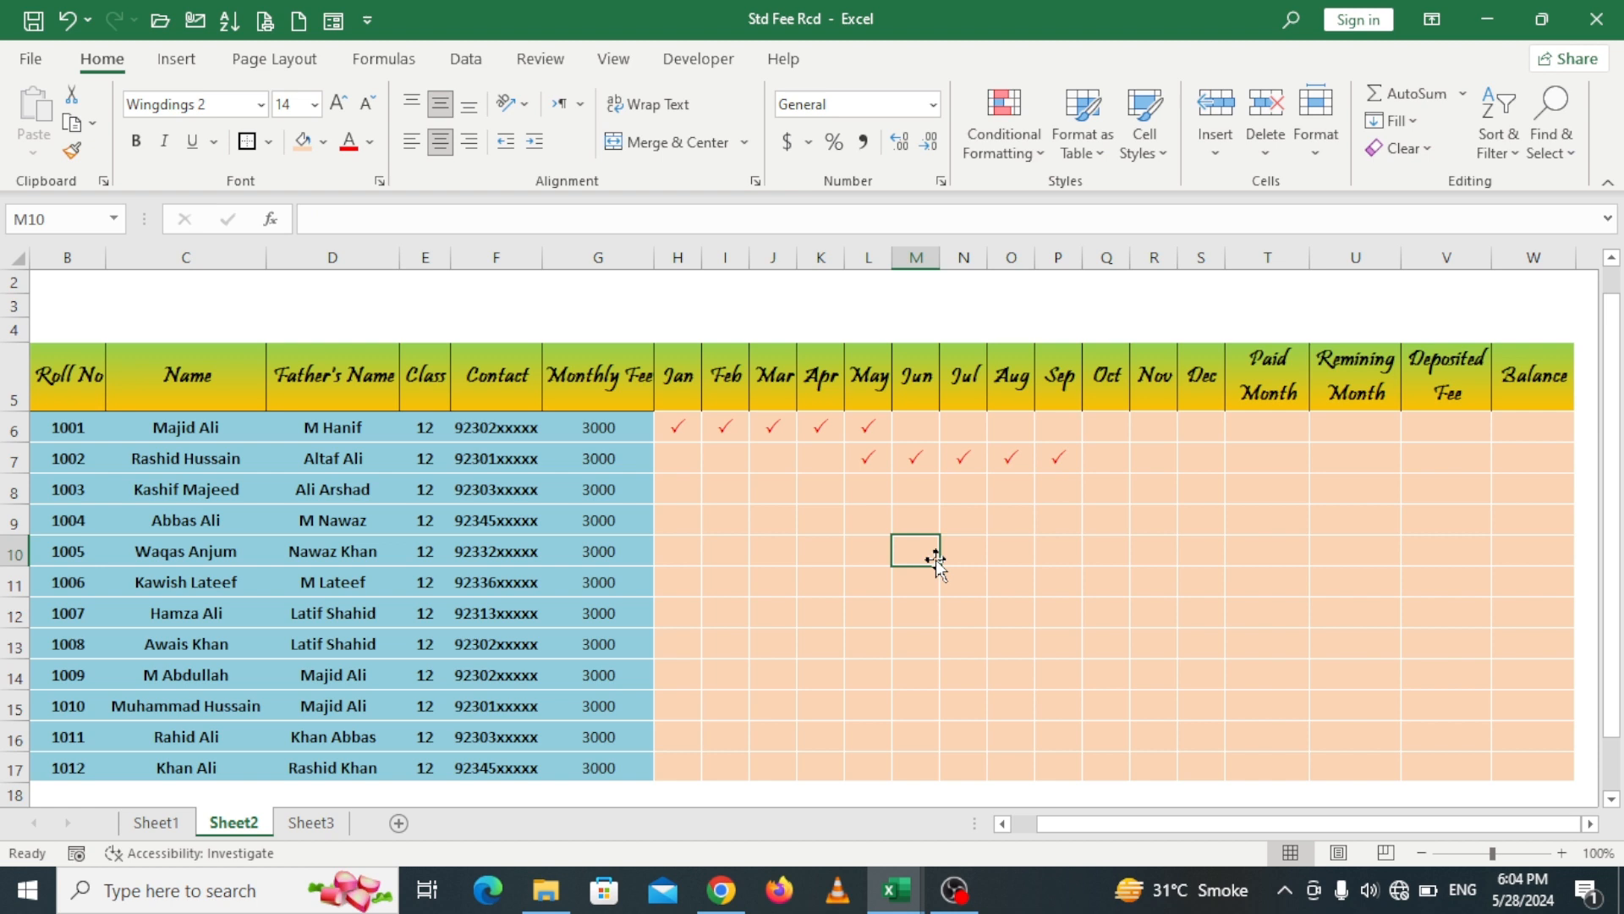
{"action": "left_click", "coordinate": [730, 466]}
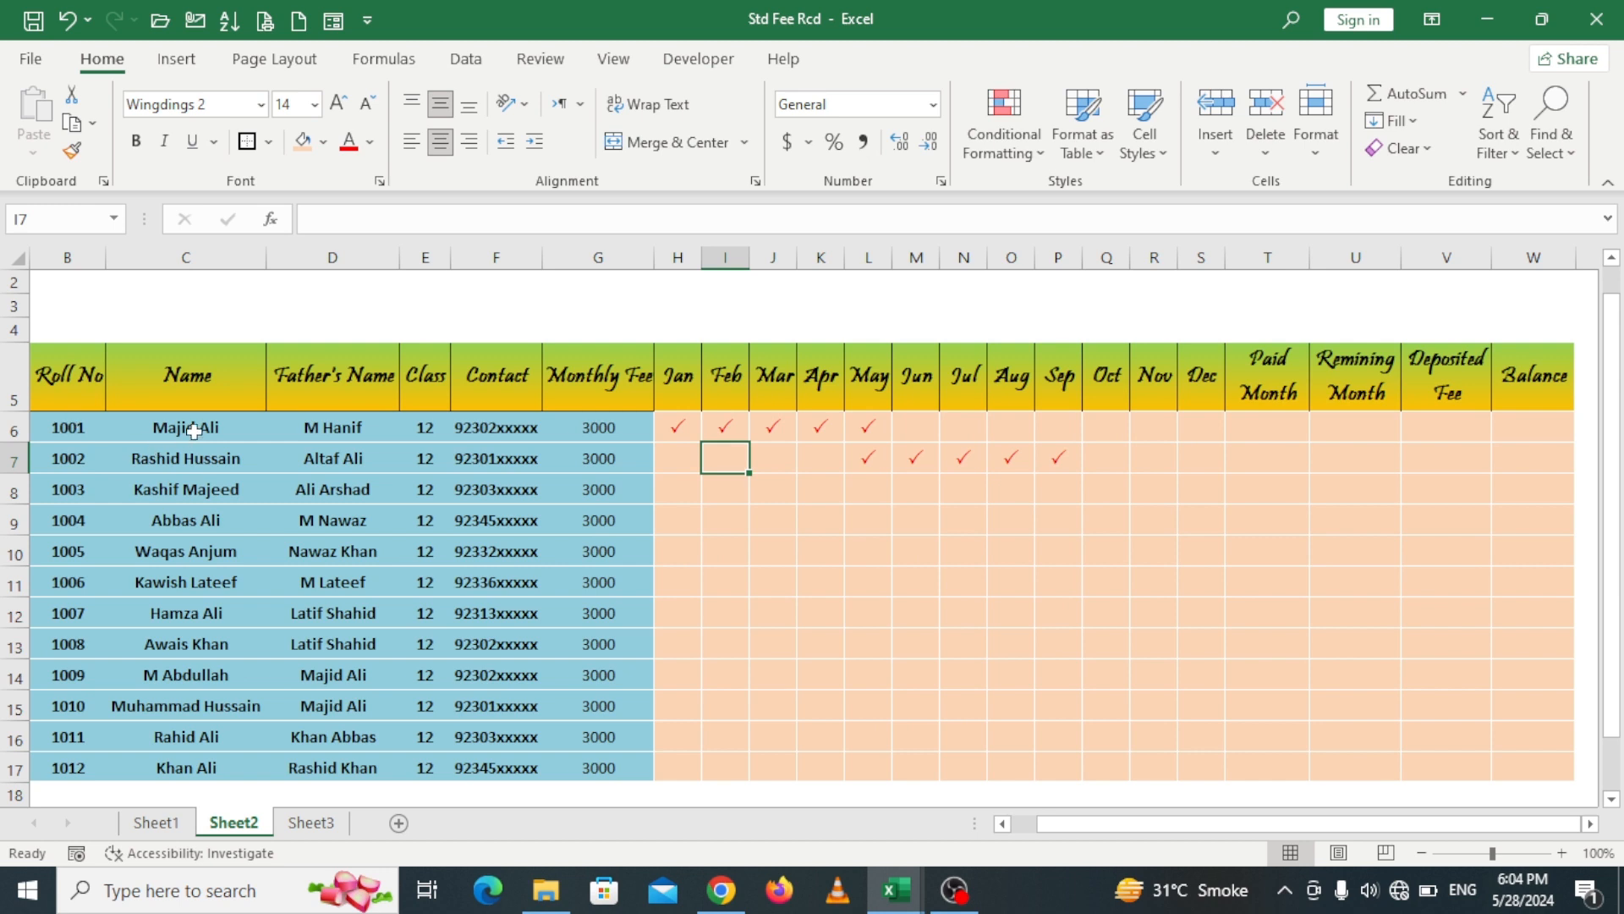
Step: Fill the student name cells C6:C17 with standard dark blue and make their text white
{"action": "left_click_drag", "start_coordinate": [194, 431], "coordinate": [203, 766]}
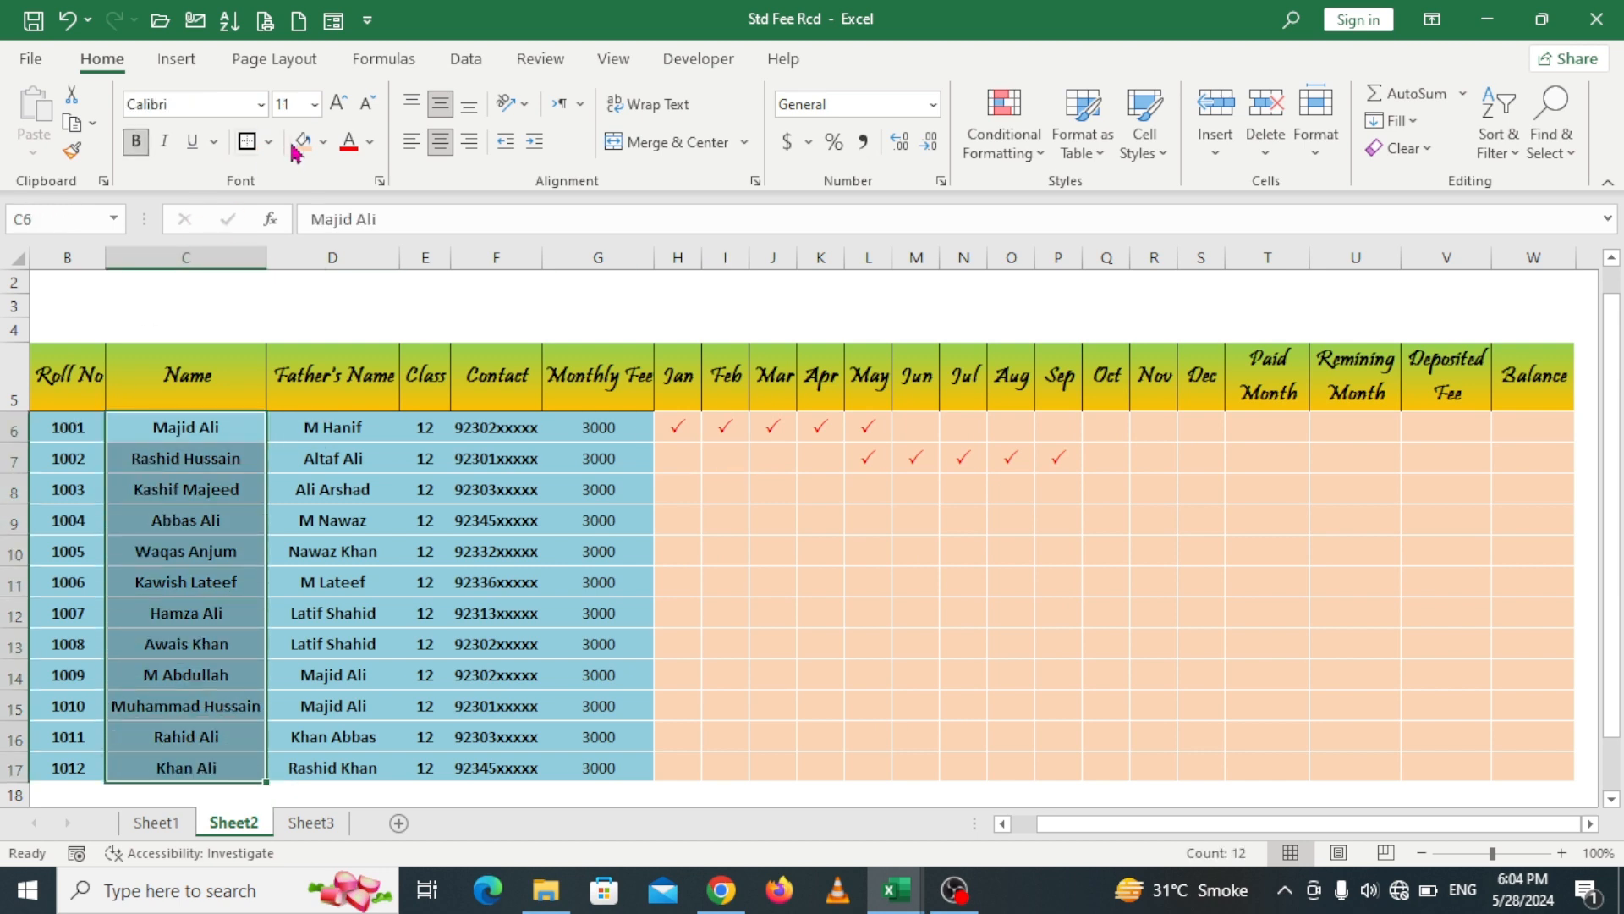
{"action": "left_click", "coordinate": [323, 142]}
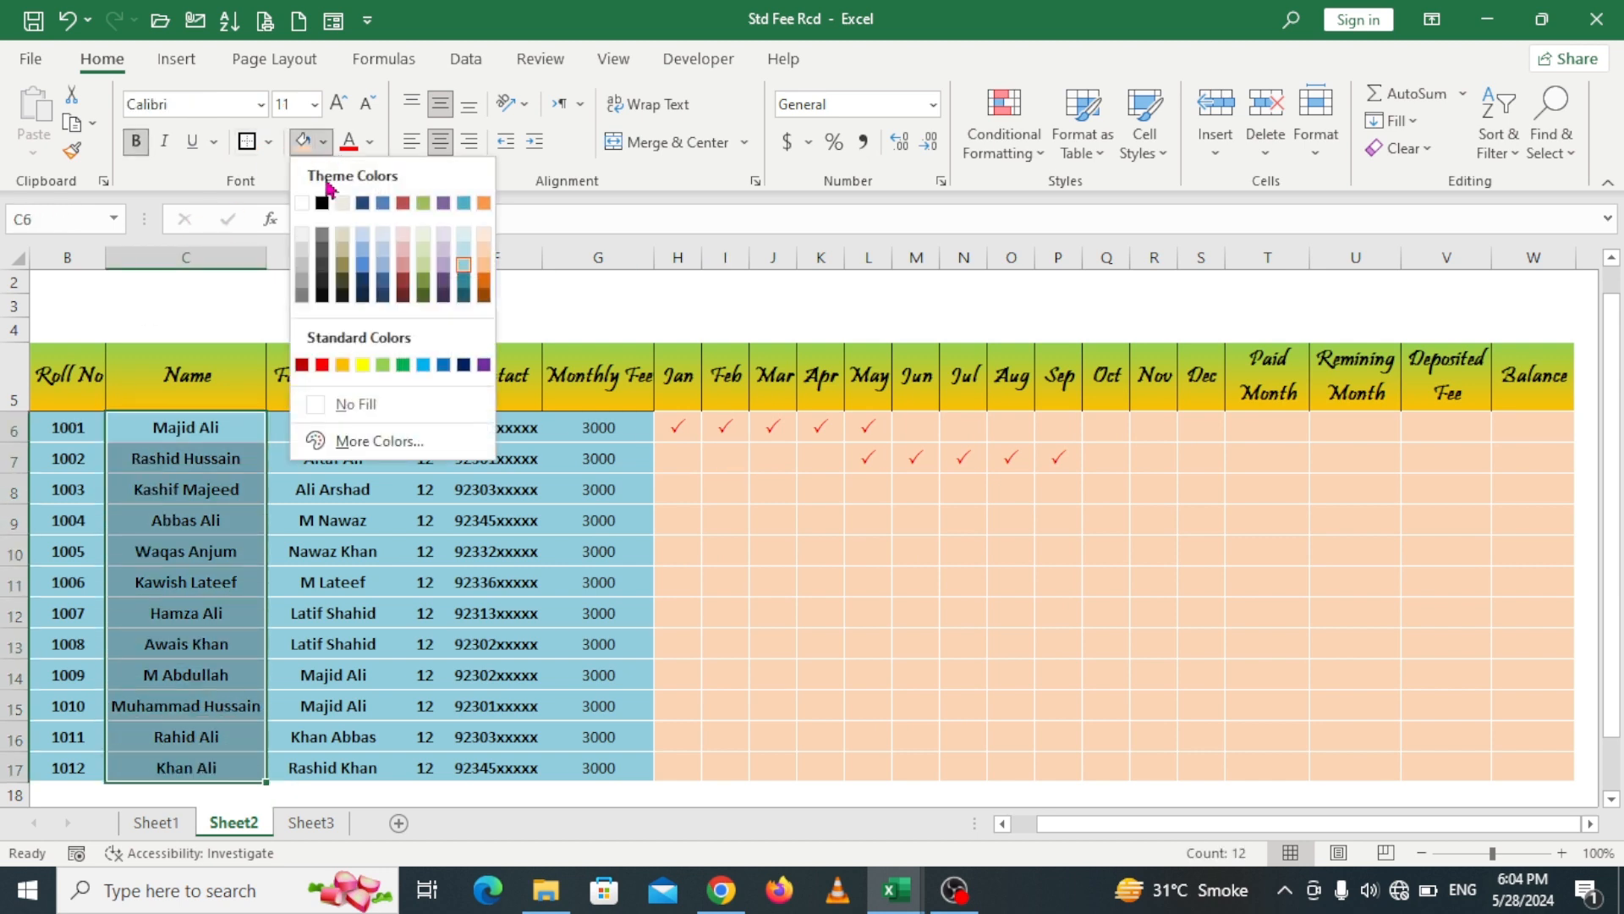
{"action": "left_click", "coordinate": [464, 365]}
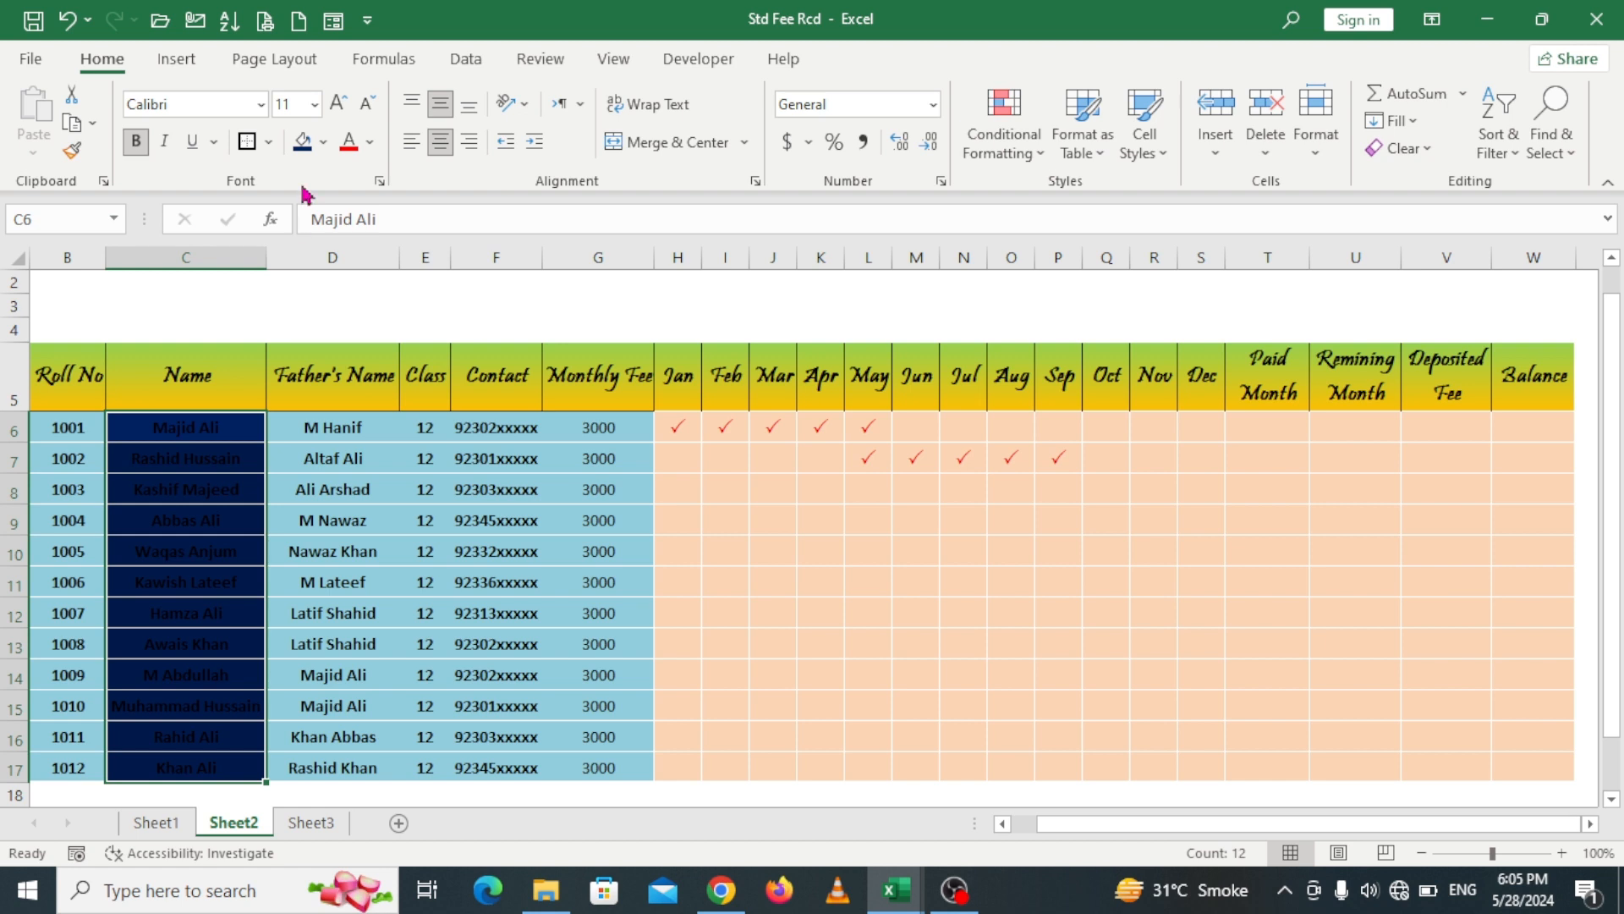
{"action": "left_click", "coordinate": [370, 142]}
{"action": "left_click", "coordinate": [348, 235]}
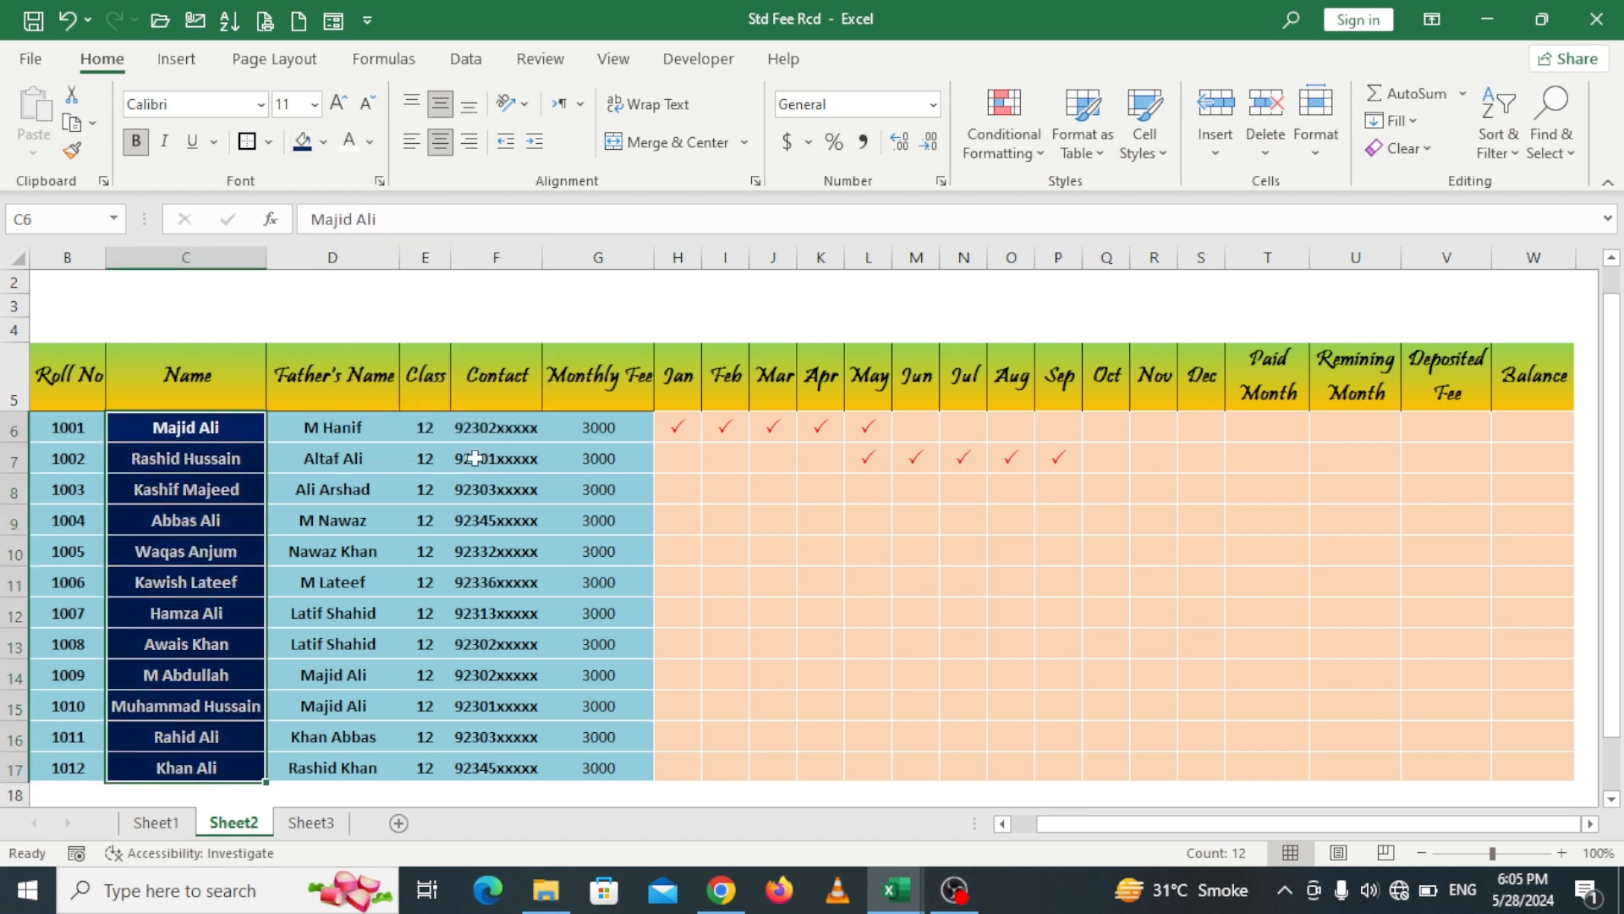
Step: Apply the same dark blue fill and white text to the Monthly Fee cells G6:G17
{"action": "left_click_drag", "start_coordinate": [589, 428], "coordinate": [591, 766]}
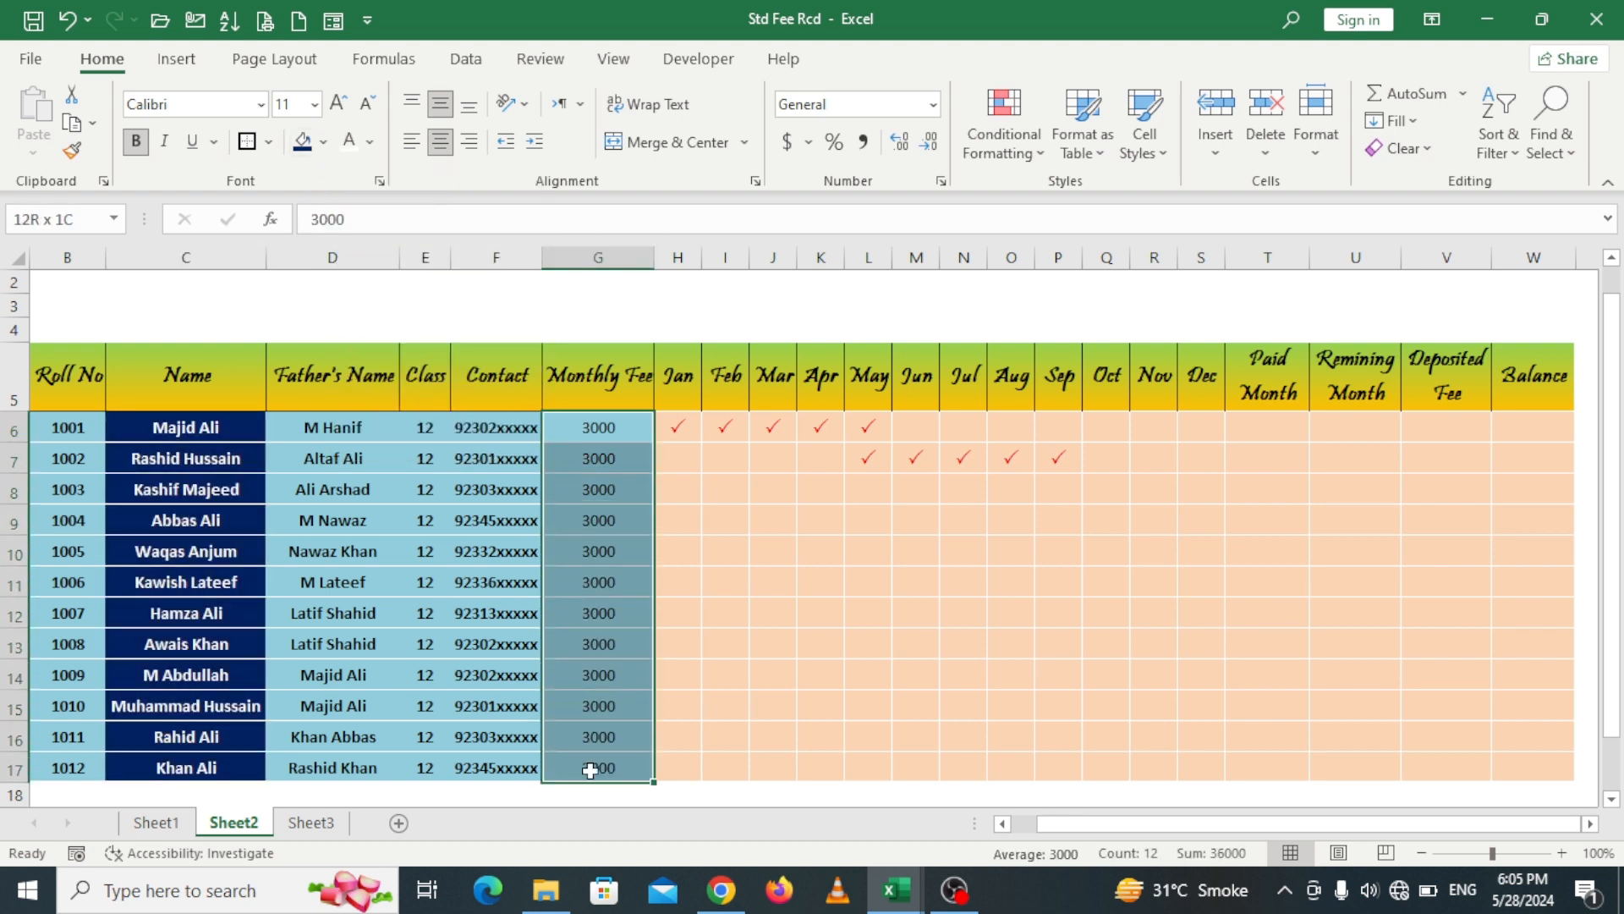
{"action": "left_click", "coordinate": [302, 141]}
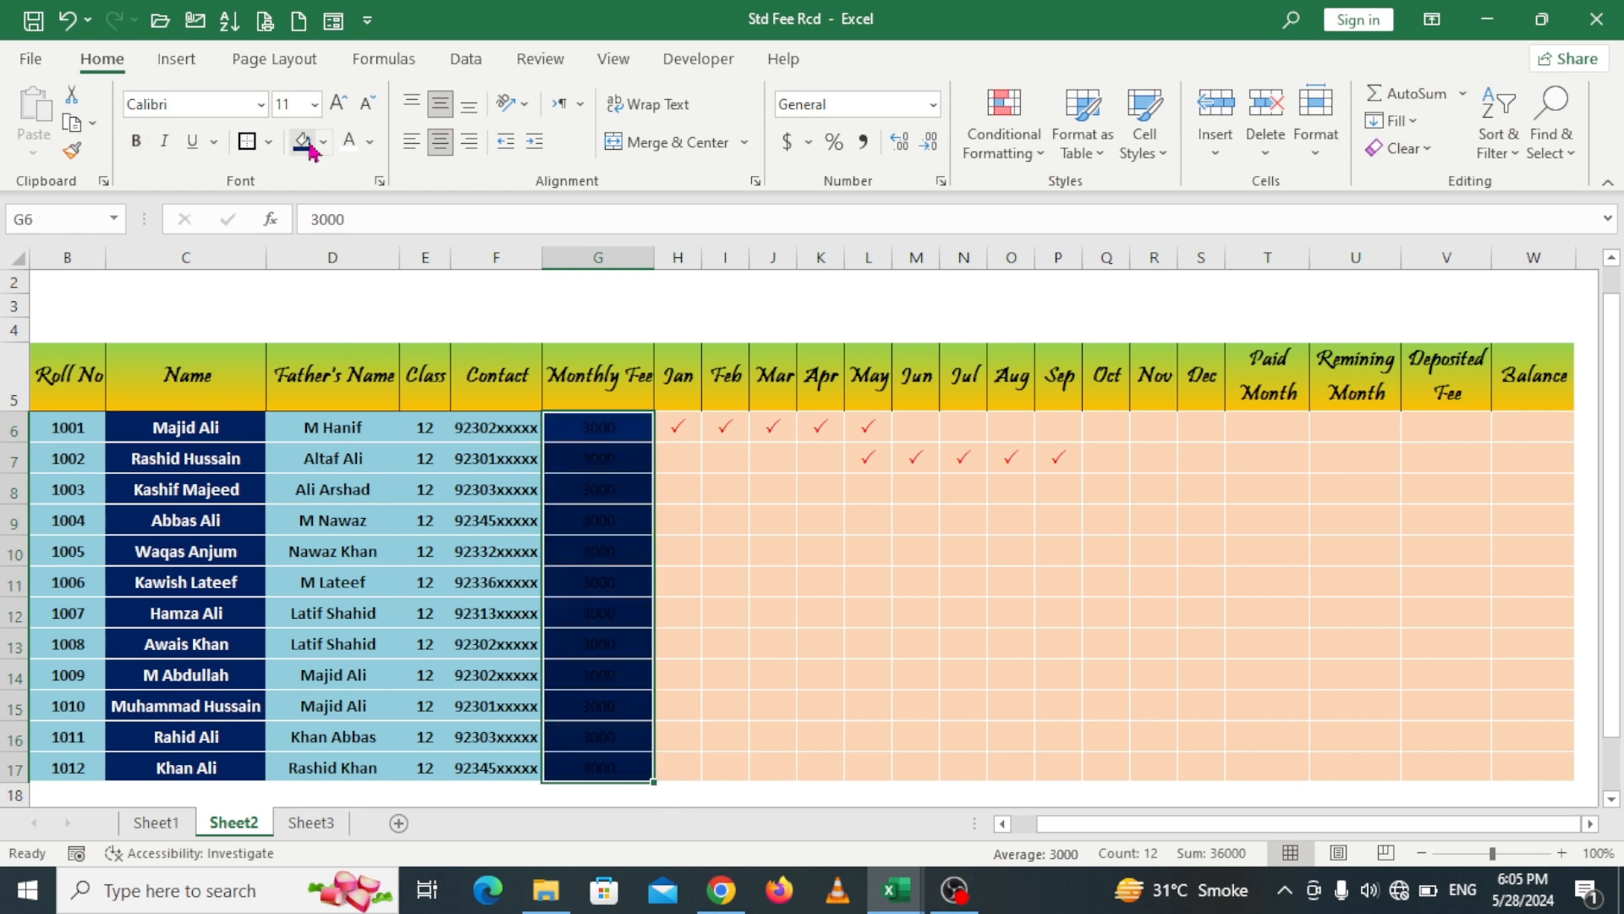
{"action": "left_click", "coordinate": [349, 142]}
{"action": "left_click", "coordinate": [863, 582]}
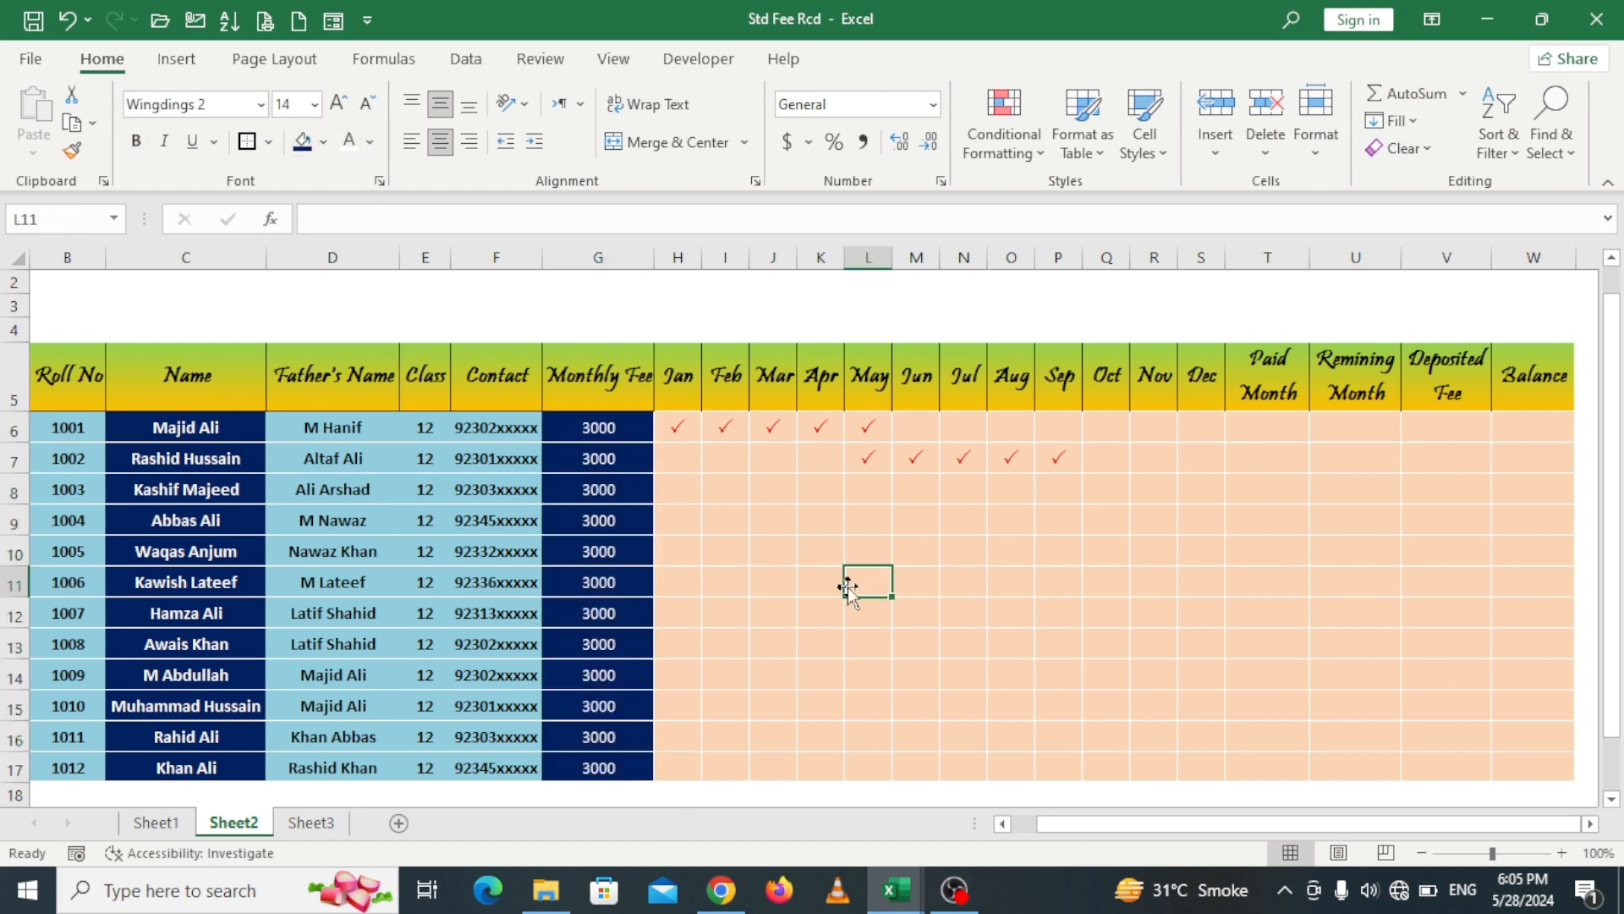
Step: Fill the Contact cells F6:F17 with standard orange
{"action": "scroll", "coordinate": [660, 550], "scroll_direction": "down", "scroll_amount": 1}
{"action": "scroll", "coordinate": [459, 493], "scroll_direction": "up", "scroll_amount": 1}
{"action": "left_click_drag", "start_coordinate": [494, 427], "coordinate": [493, 779]}
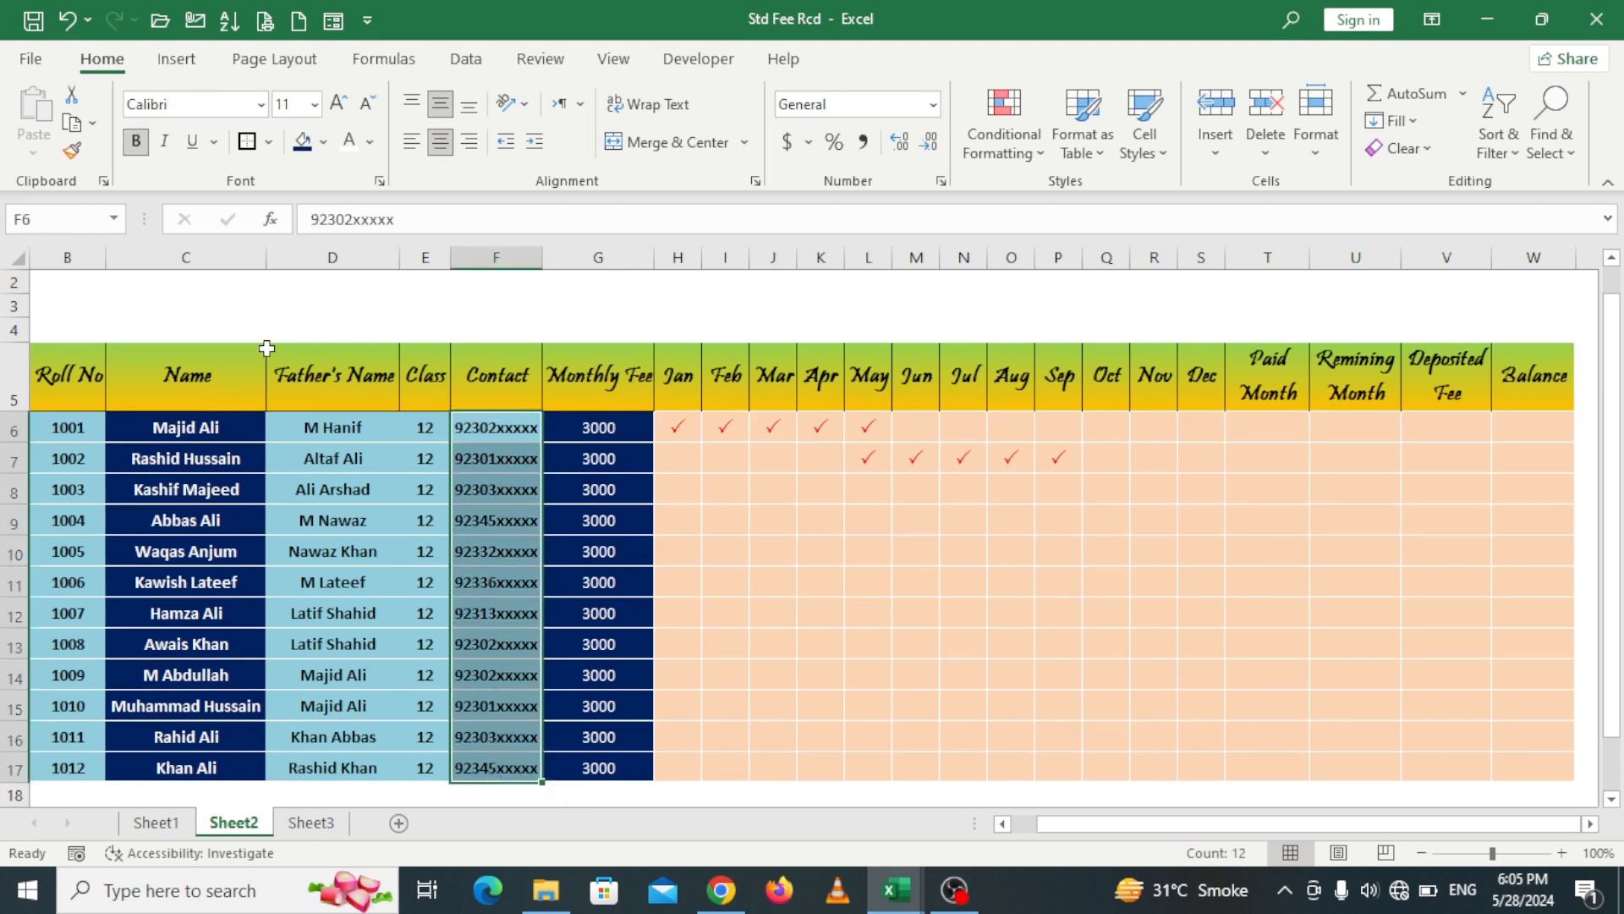
{"action": "left_click", "coordinate": [323, 142]}
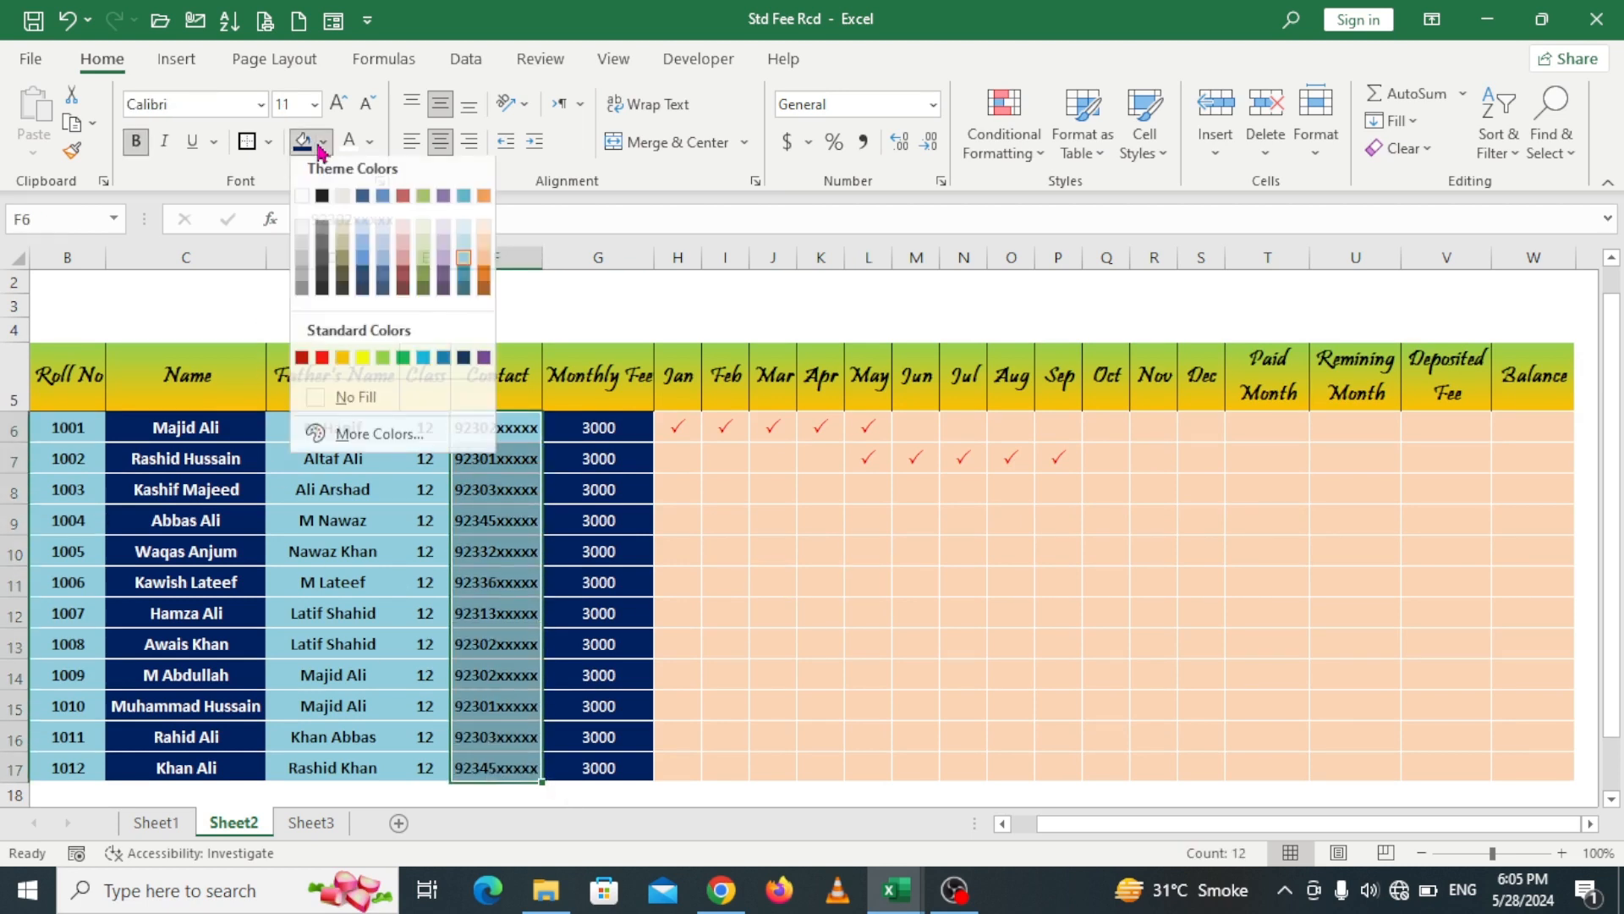
{"action": "left_click", "coordinate": [342, 370]}
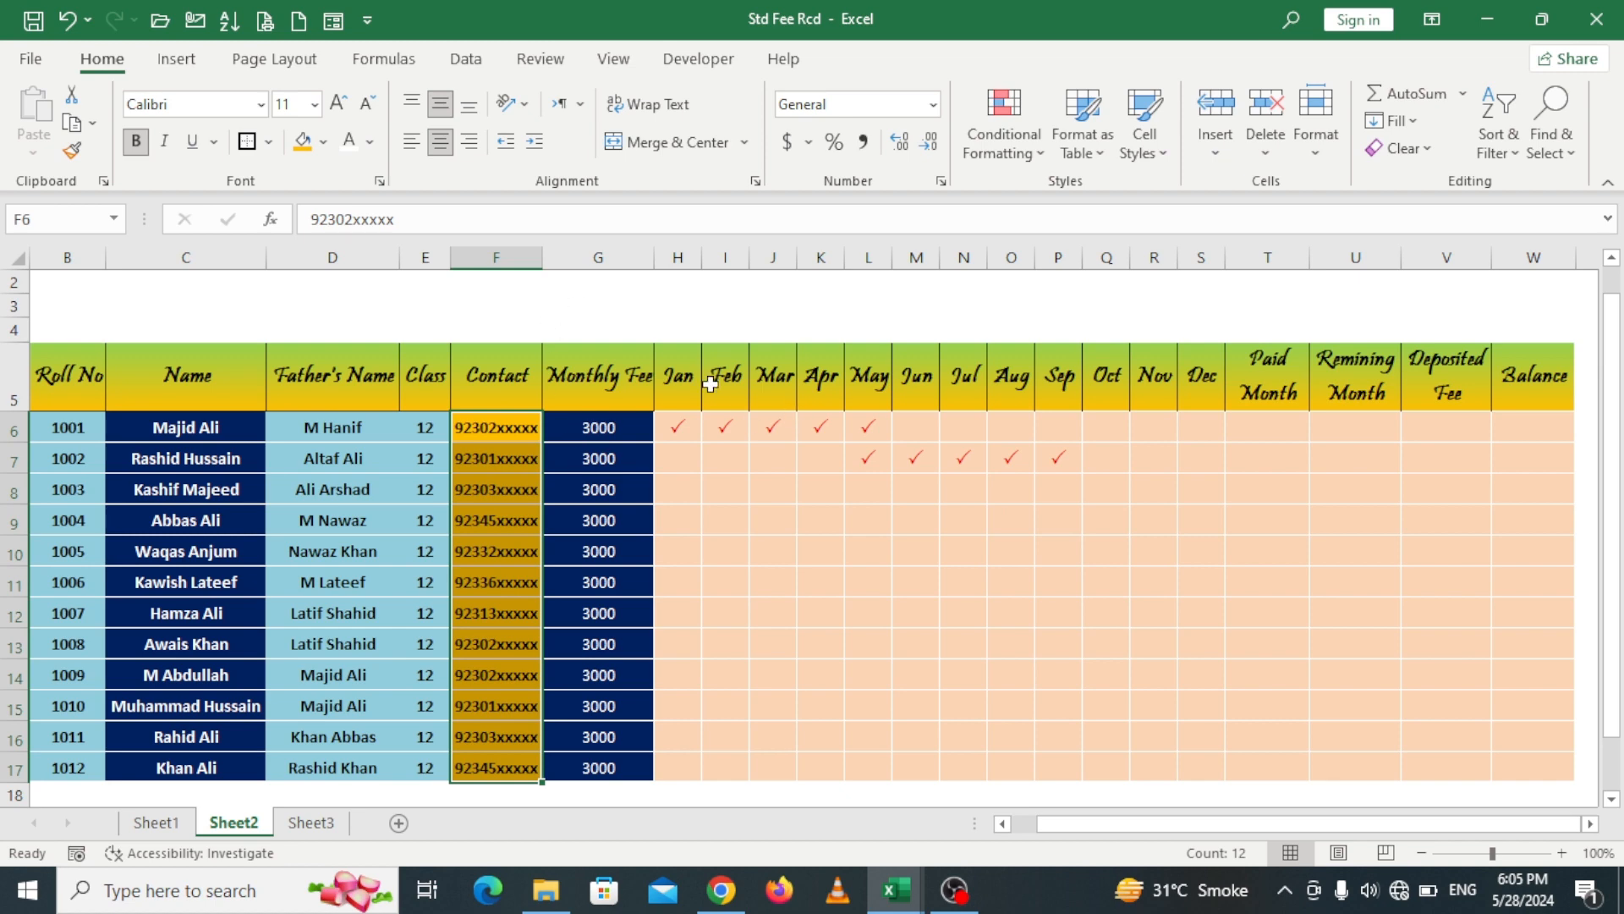
{"action": "scroll", "coordinate": [1319, 439], "scroll_direction": "down", "scroll_amount": 1}
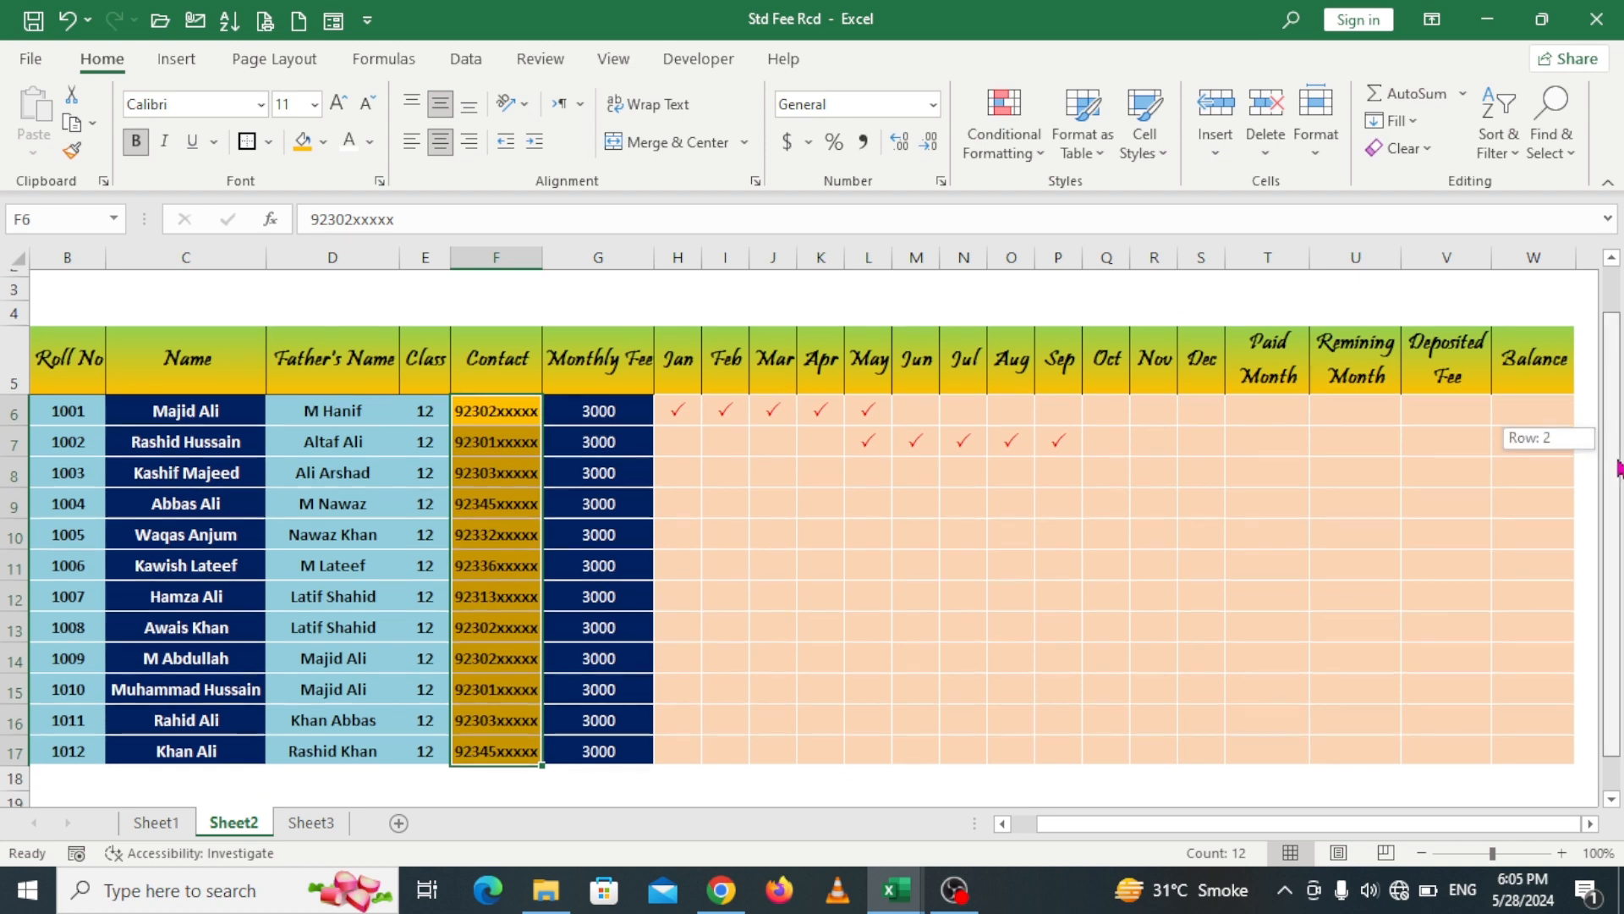
{"action": "left_click", "coordinate": [1273, 552]}
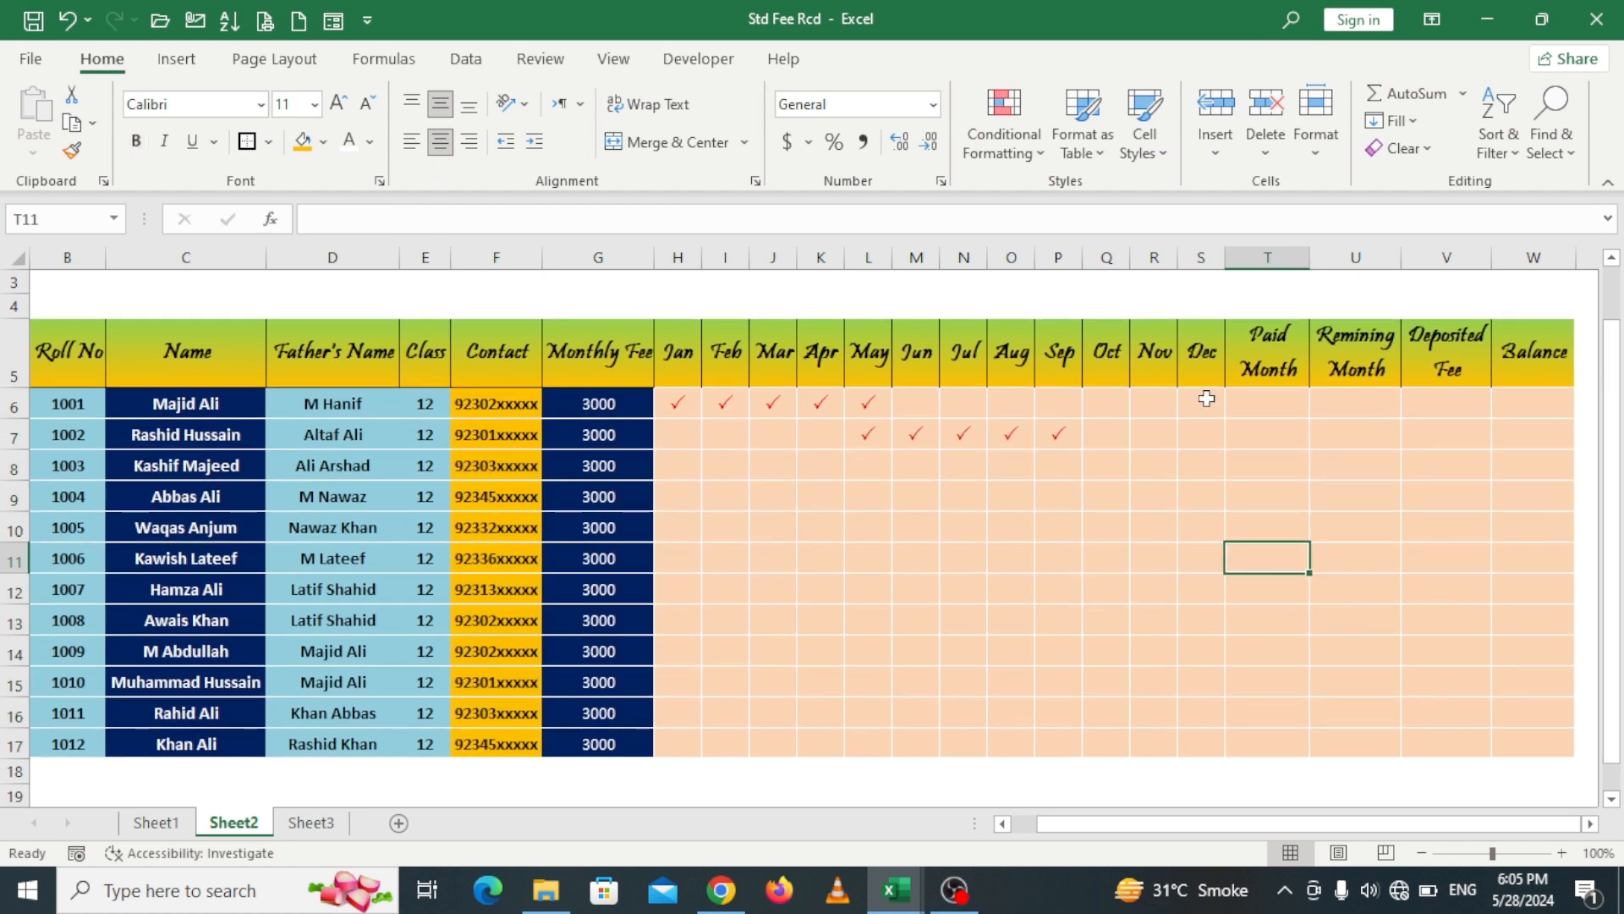
Step: Fill the totals cells T6:W17, from Paid Month to Balance, with standard light green
{"action": "left_click_drag", "start_coordinate": [1275, 413], "coordinate": [1553, 746]}
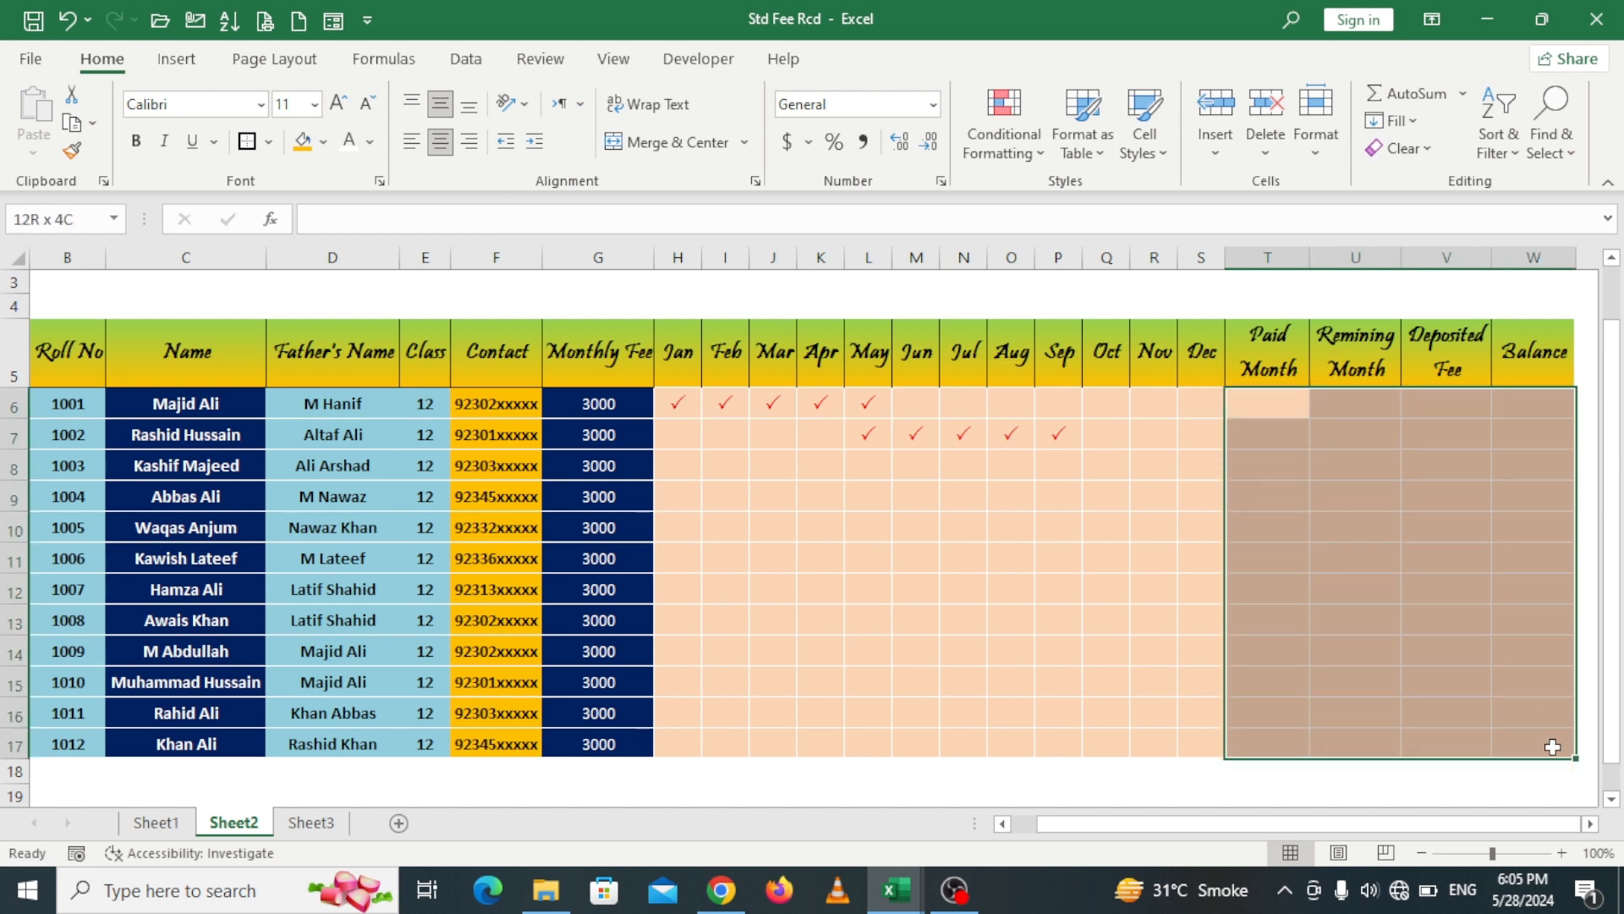
{"action": "left_click", "coordinate": [329, 143]}
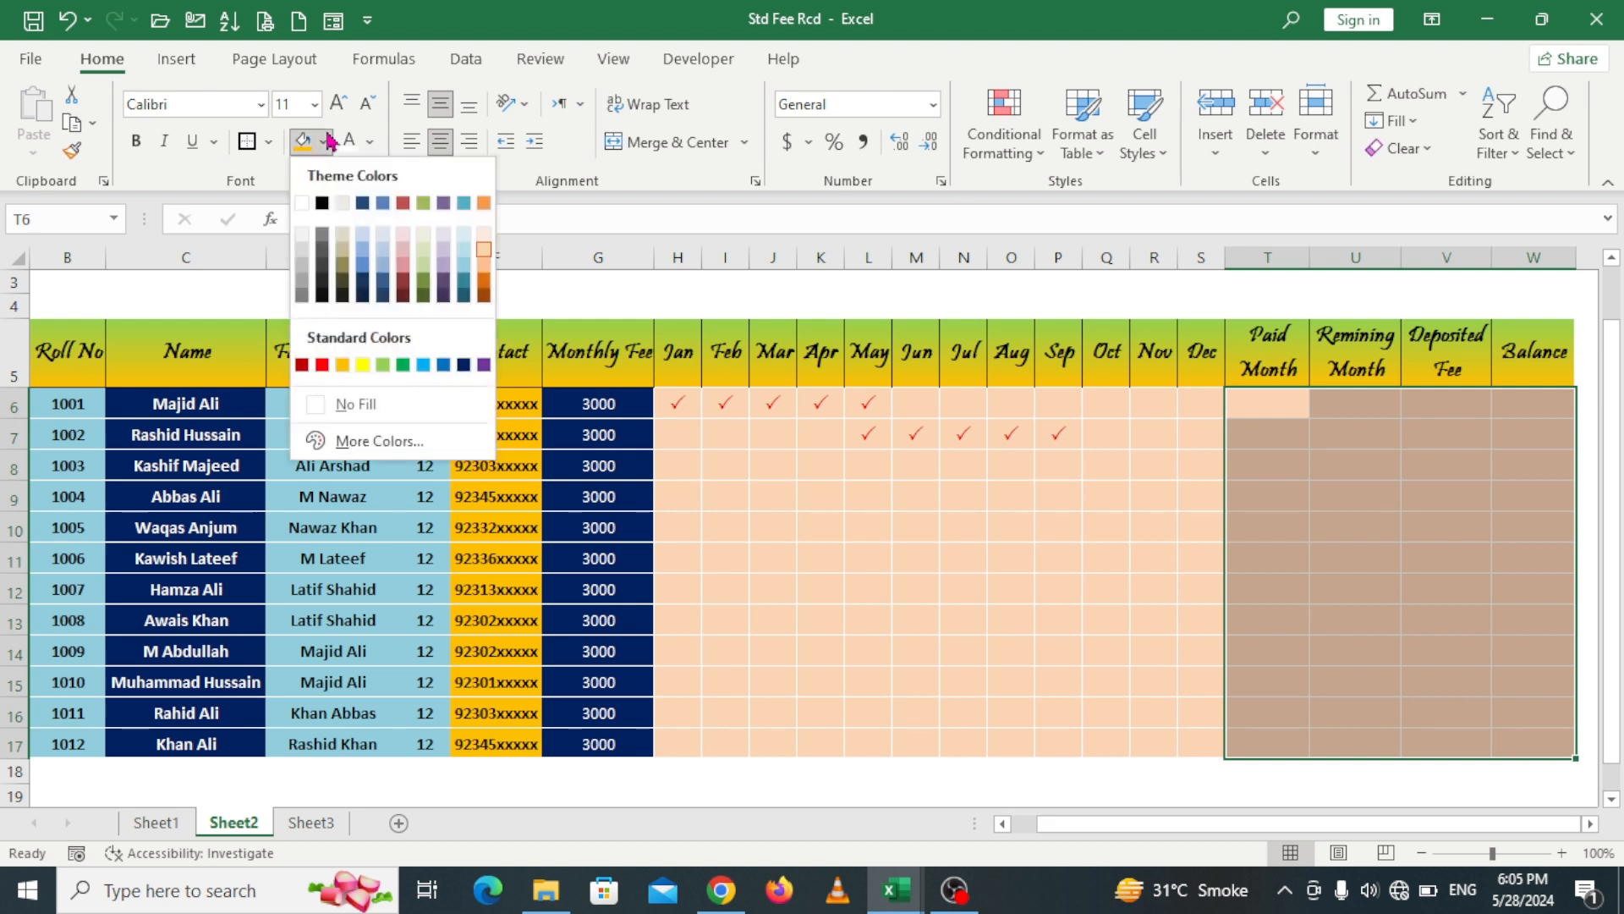
{"action": "left_click", "coordinate": [382, 370]}
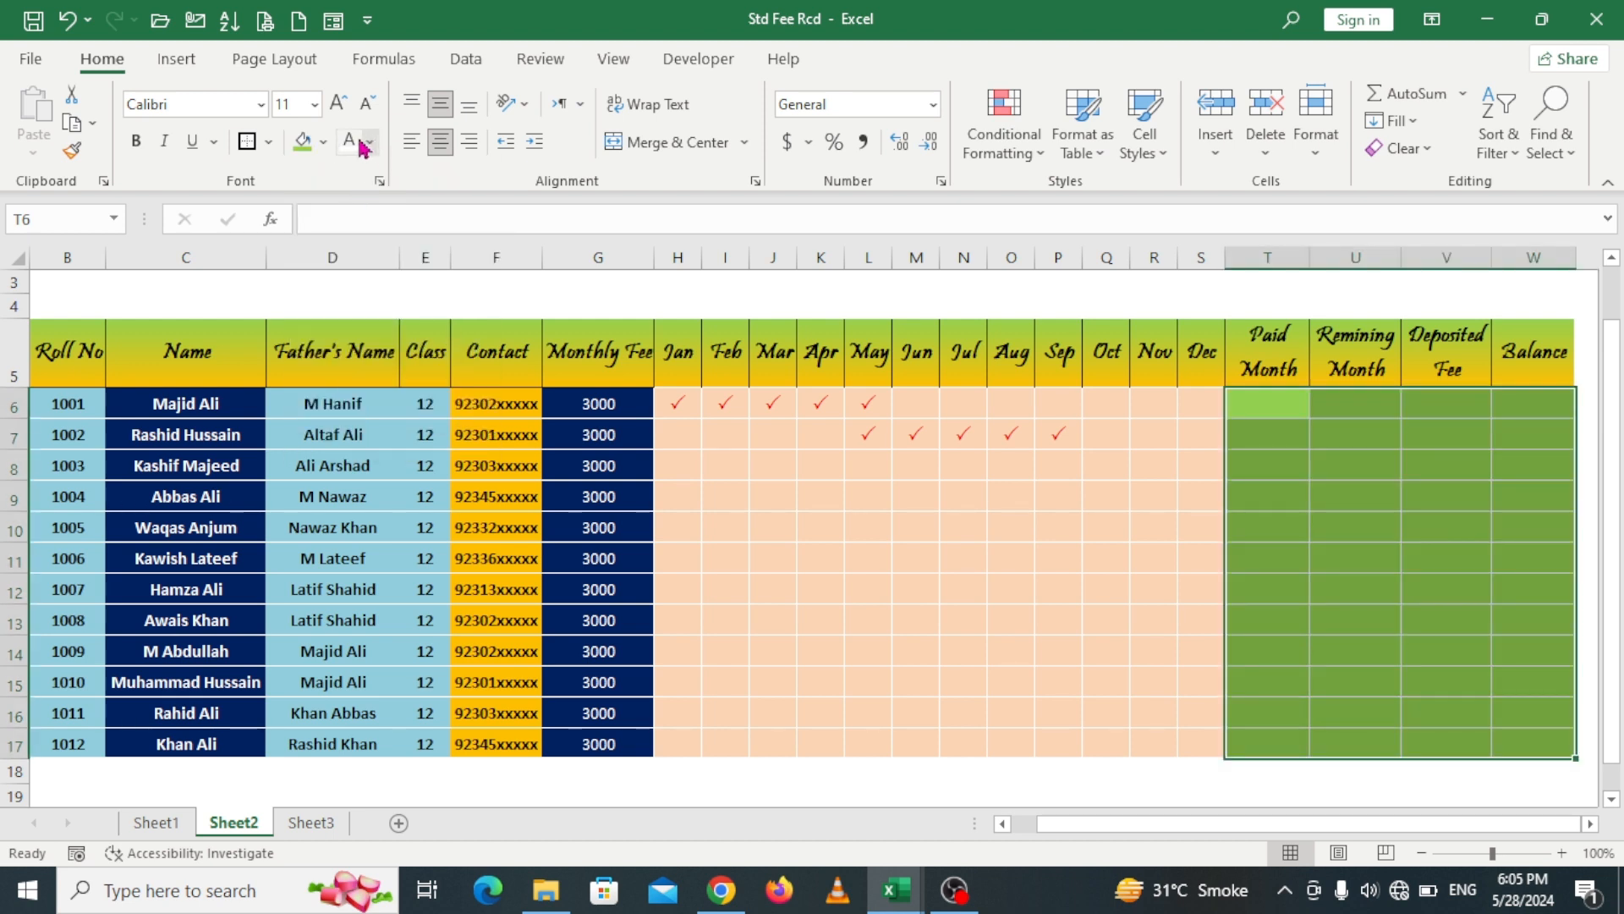
{"action": "left_click", "coordinate": [1252, 588]}
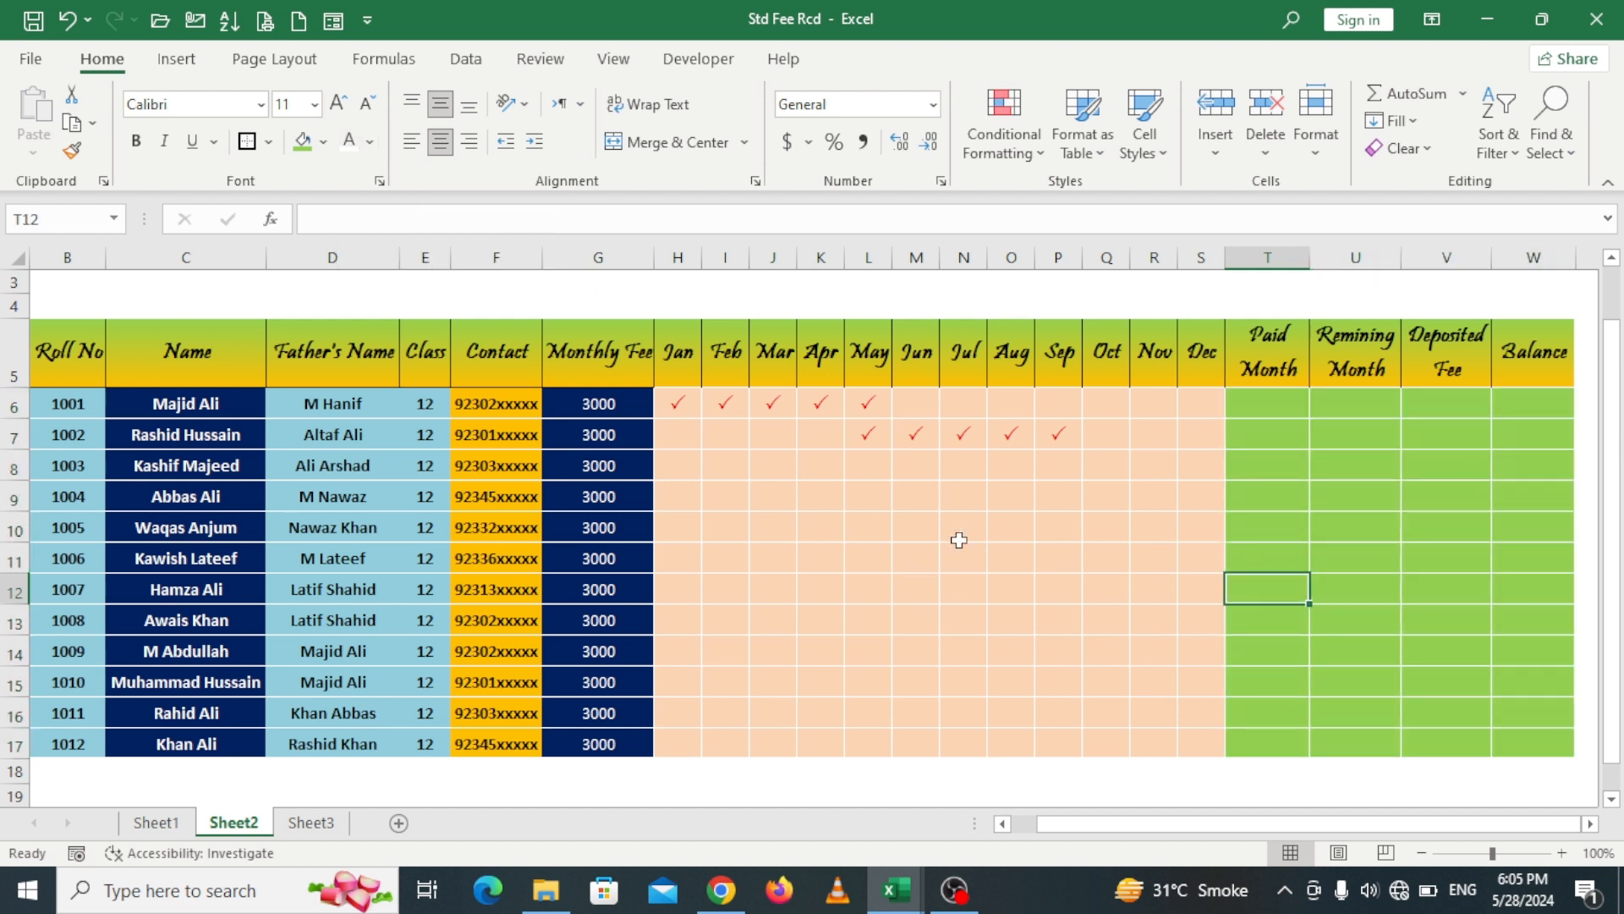
Step: Enter =COUNTA(H6:S6) in the Paid Month cell T6 and fill the formula down to T17
{"action": "left_click", "coordinate": [1271, 406]}
{"action": "scroll", "coordinate": [1354, 507], "scroll_direction": "down", "scroll_amount": 1}
{"action": "left_click", "coordinate": [1360, 542]}
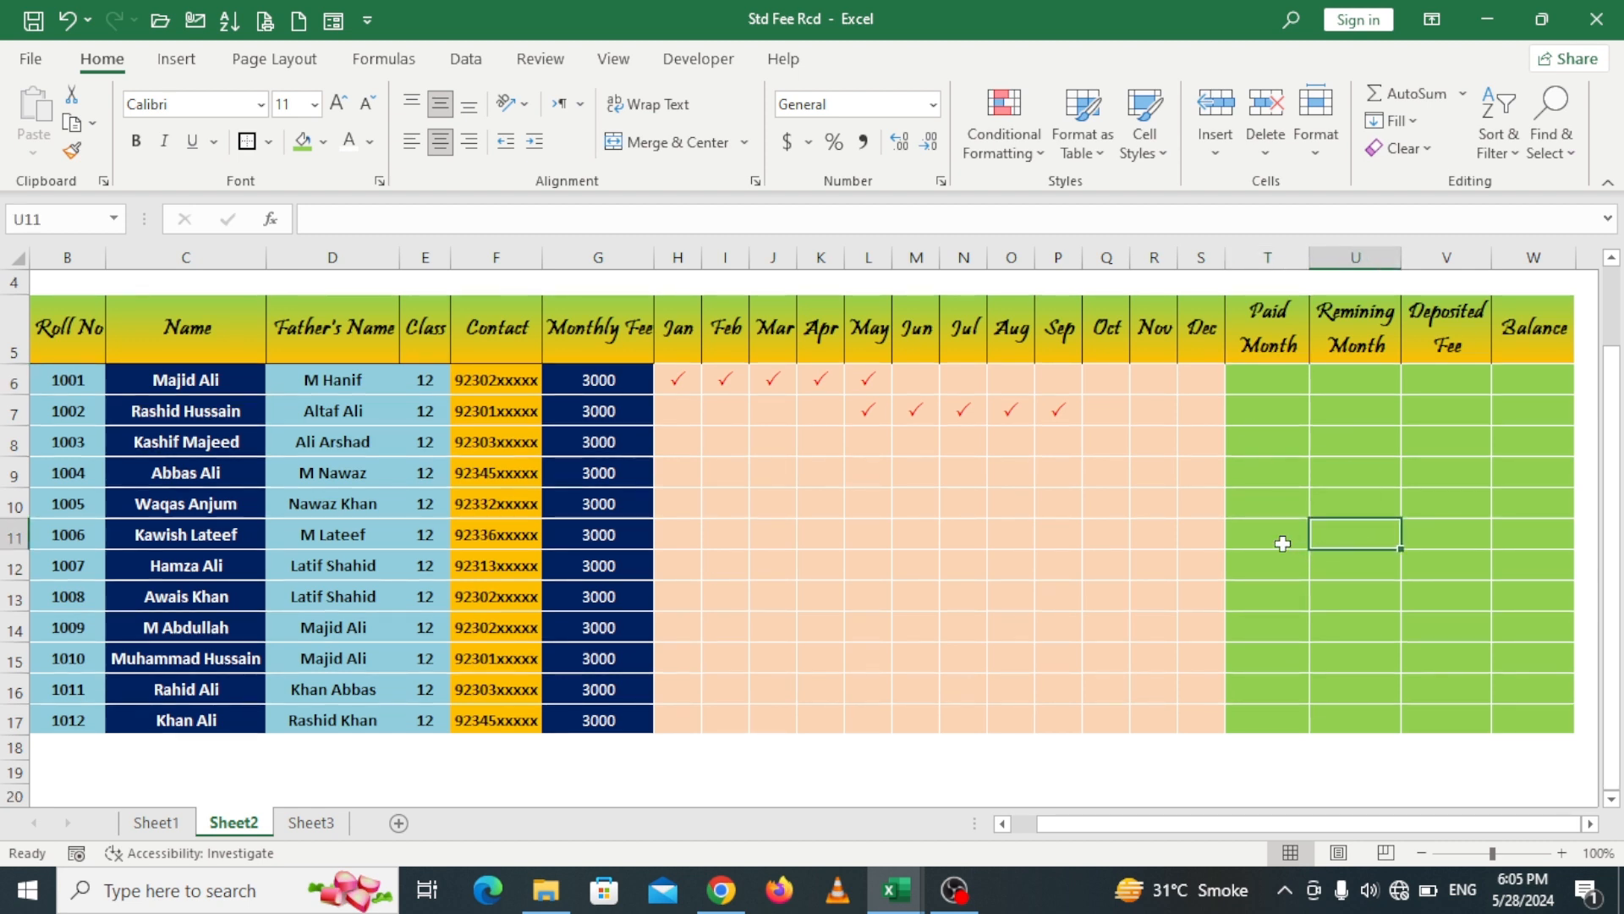
{"action": "left_click", "coordinate": [1272, 381]}
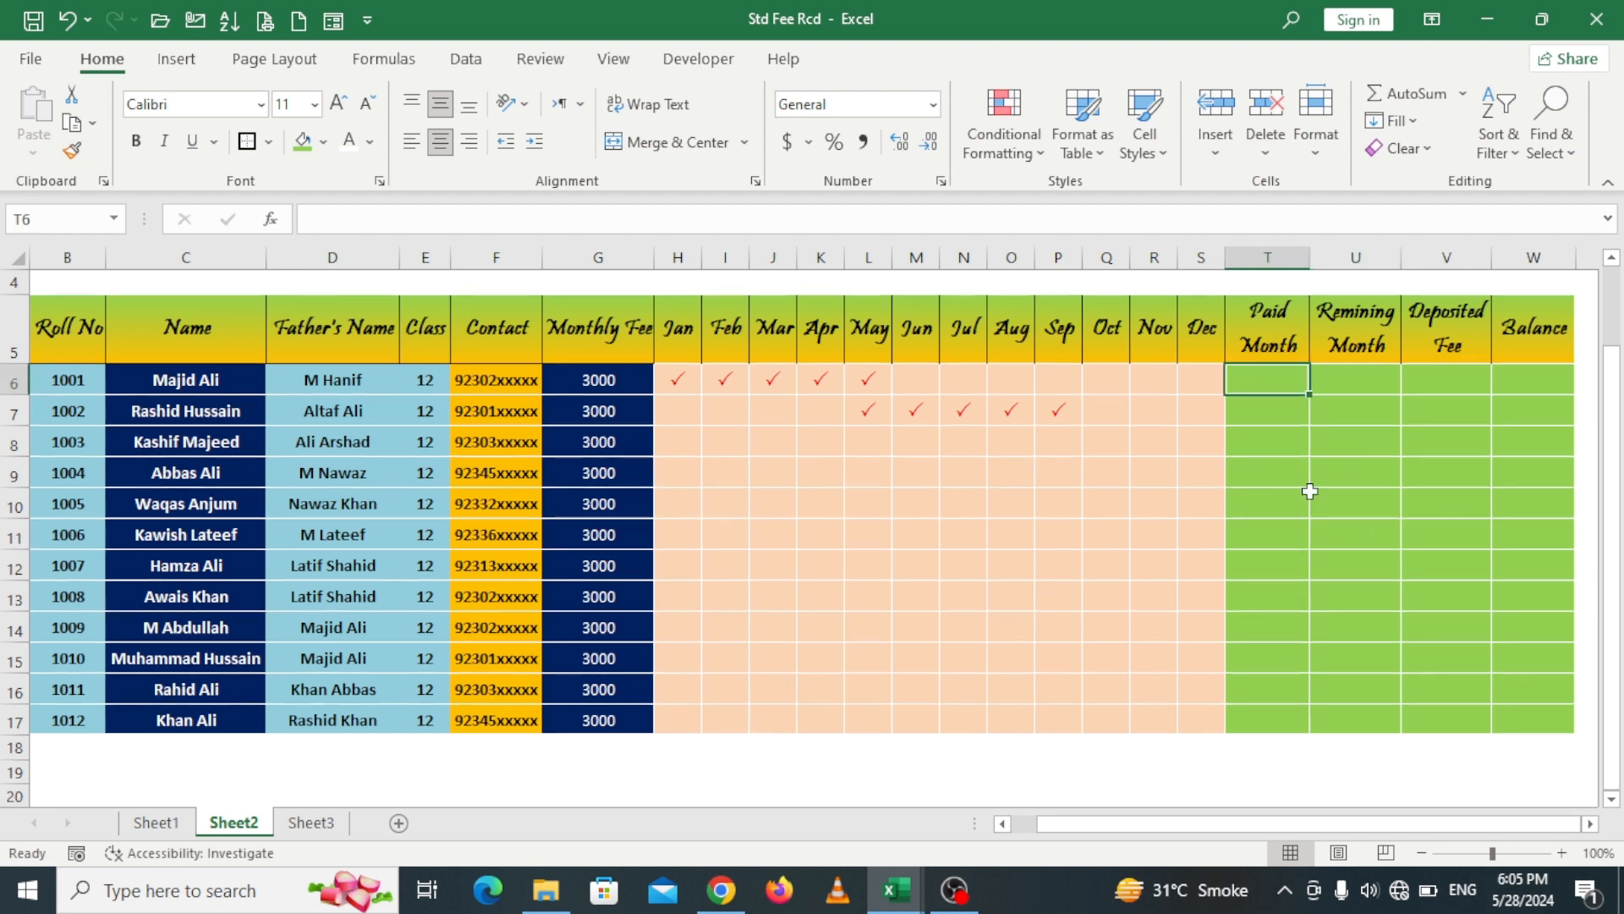
{"action": "left_click_drag", "start_coordinate": [1612, 499], "coordinate": [1611, 469]}
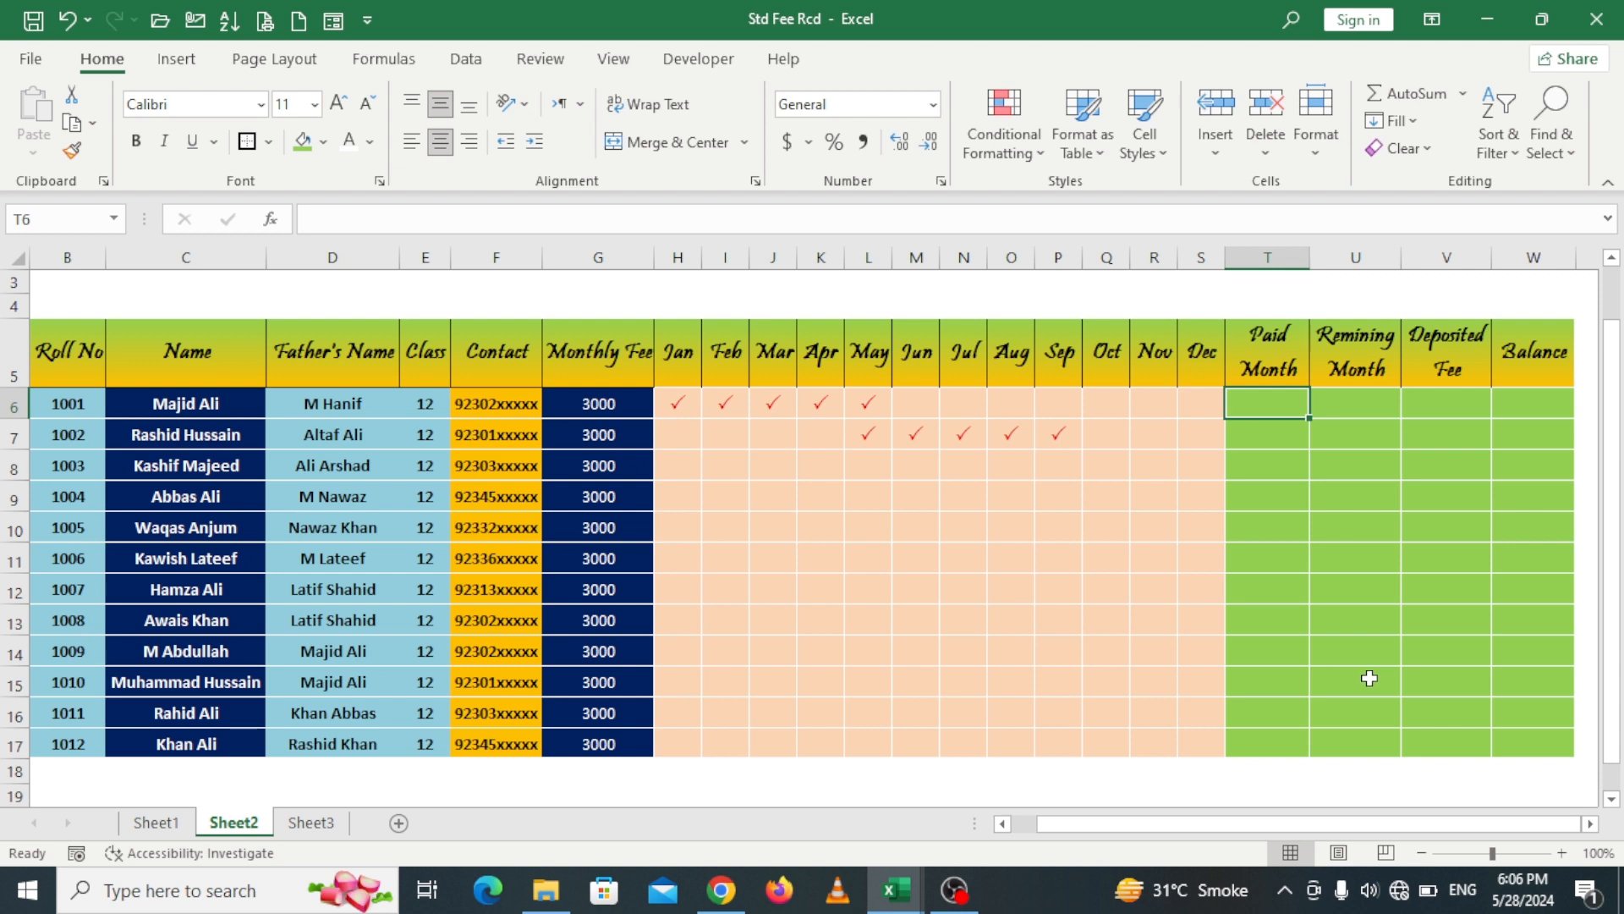
{"action": "type", "text": "=COUNTA"}
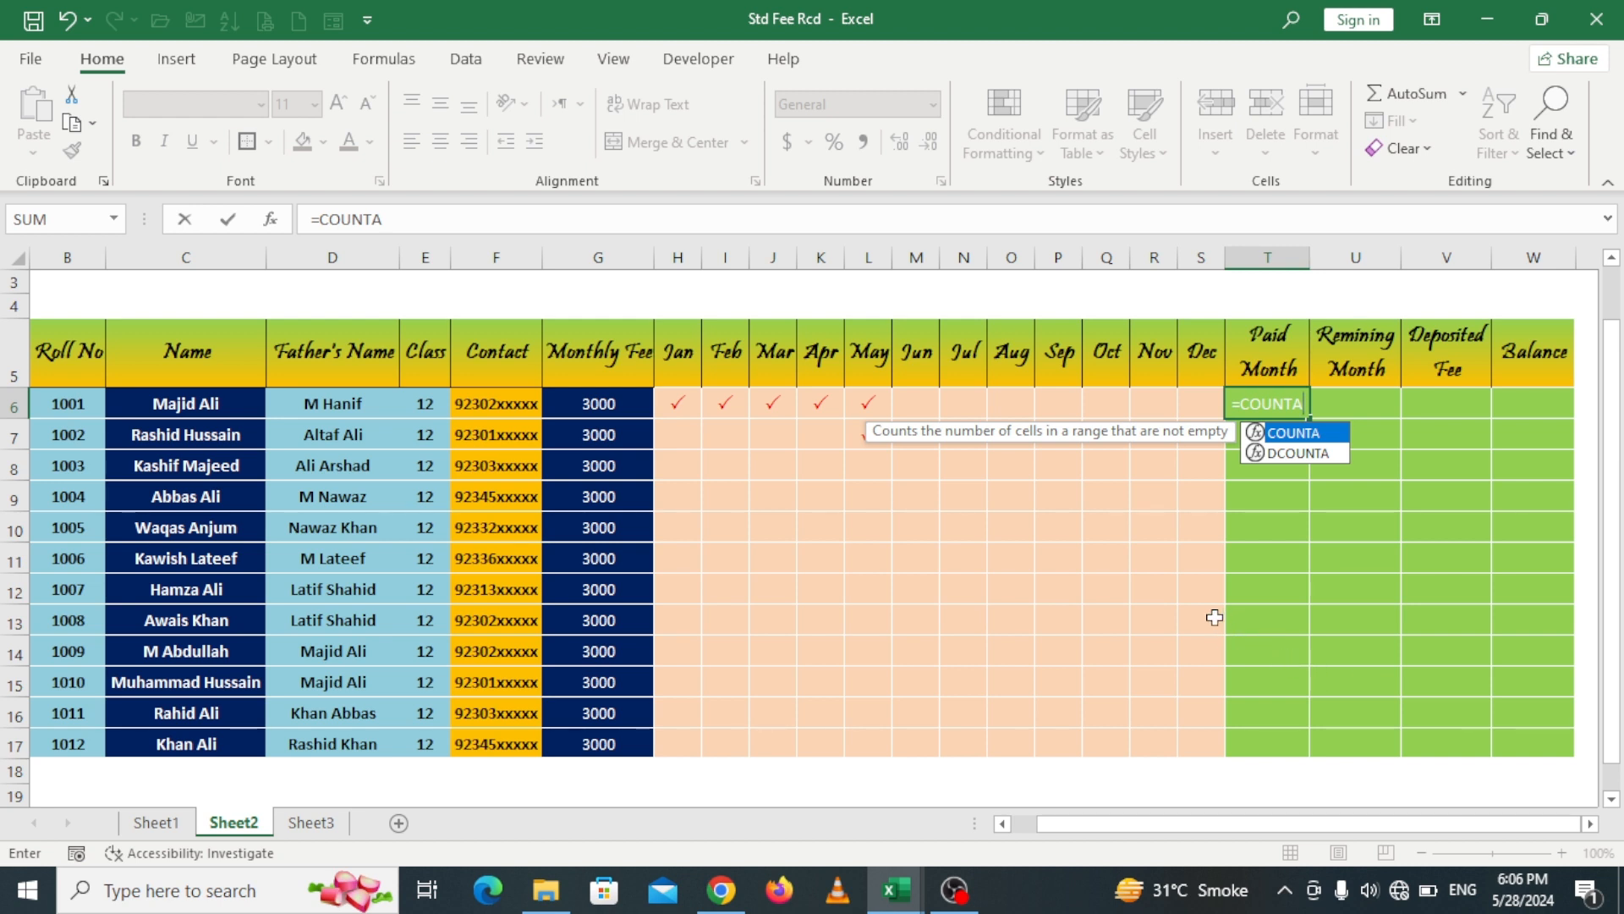
{"action": "type", "text": "("}
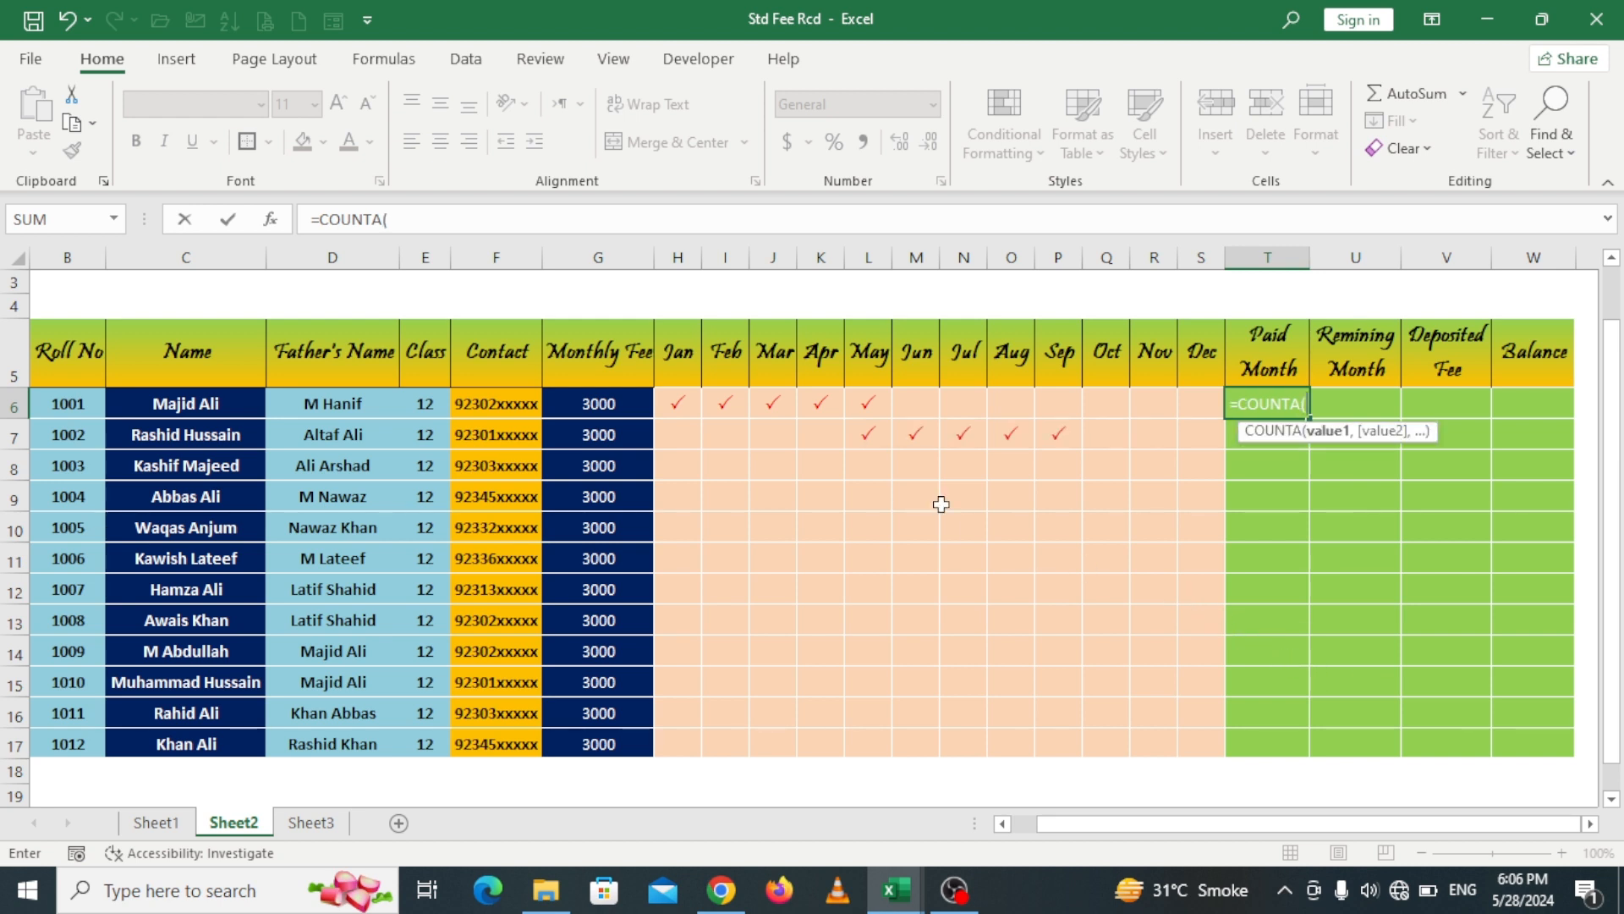
{"action": "left_click_drag", "start_coordinate": [677, 406], "coordinate": [1188, 412]}
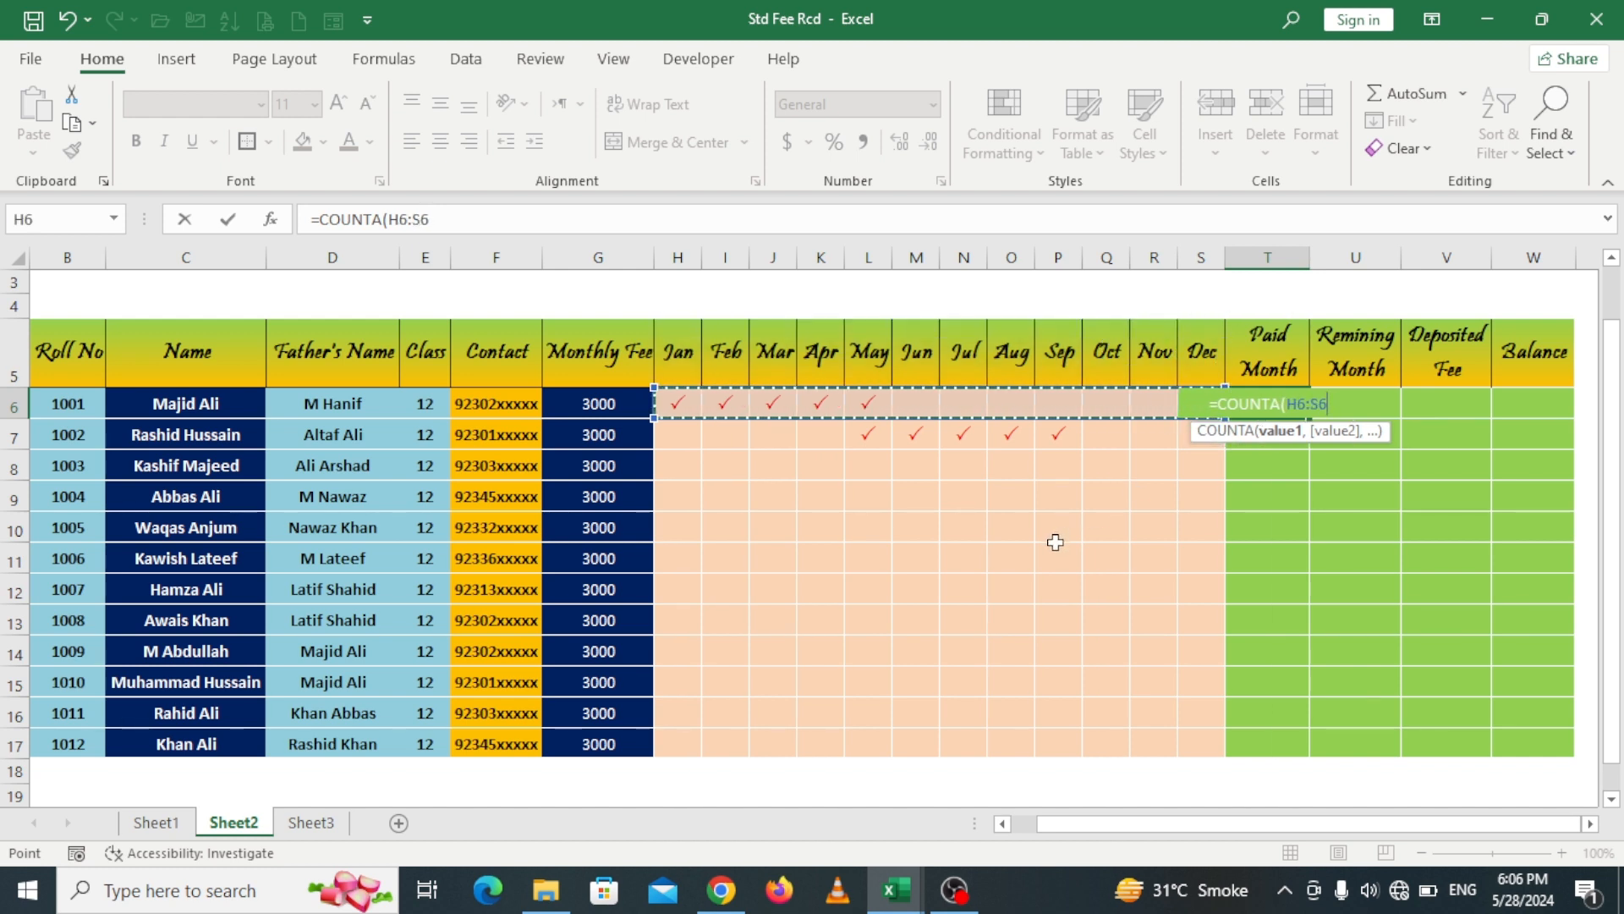
{"action": "type", "text": ")"}
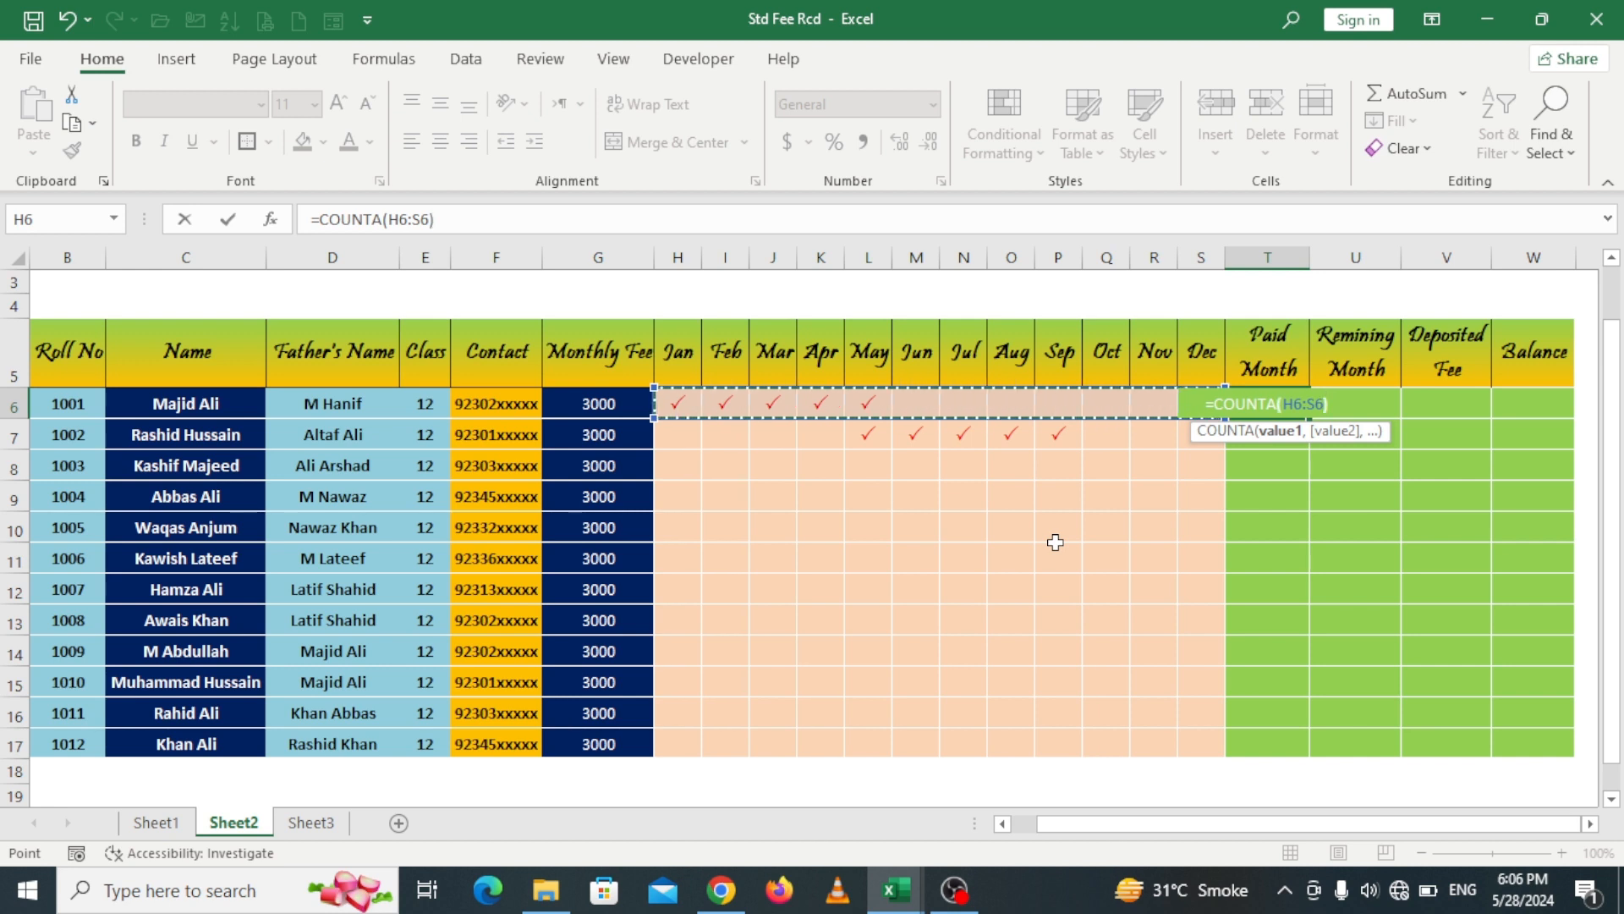
{"action": "key", "text": "Return"}
{"action": "left_click", "coordinate": [1262, 407]}
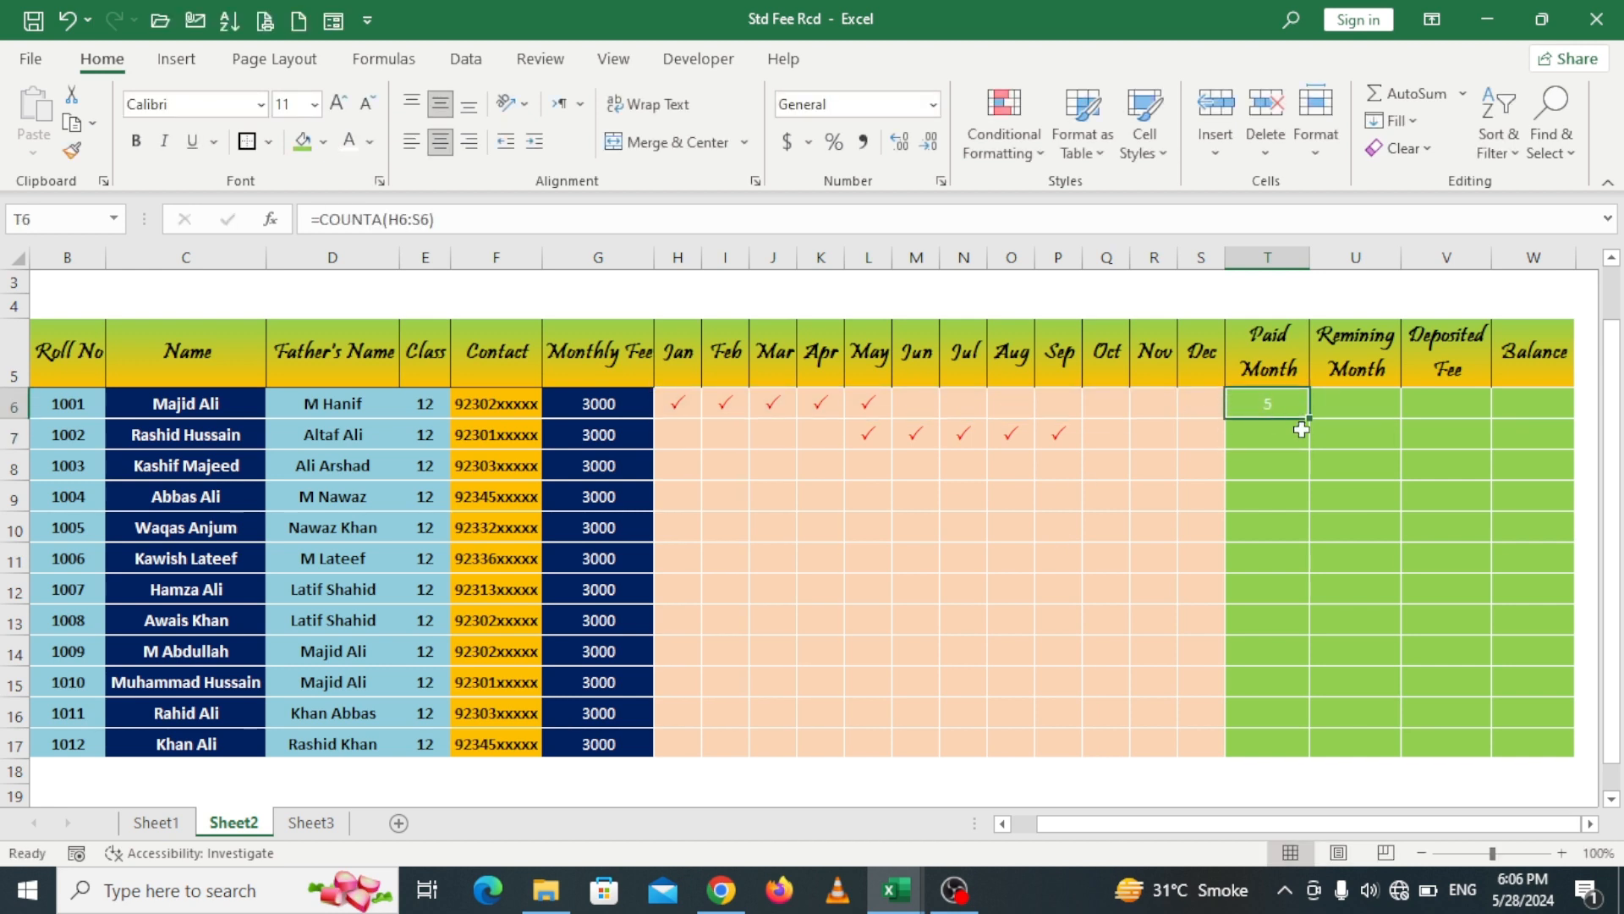
{"action": "left_click_drag", "start_coordinate": [1310, 421], "coordinate": [1308, 755]}
{"action": "left_click", "coordinate": [1353, 395]}
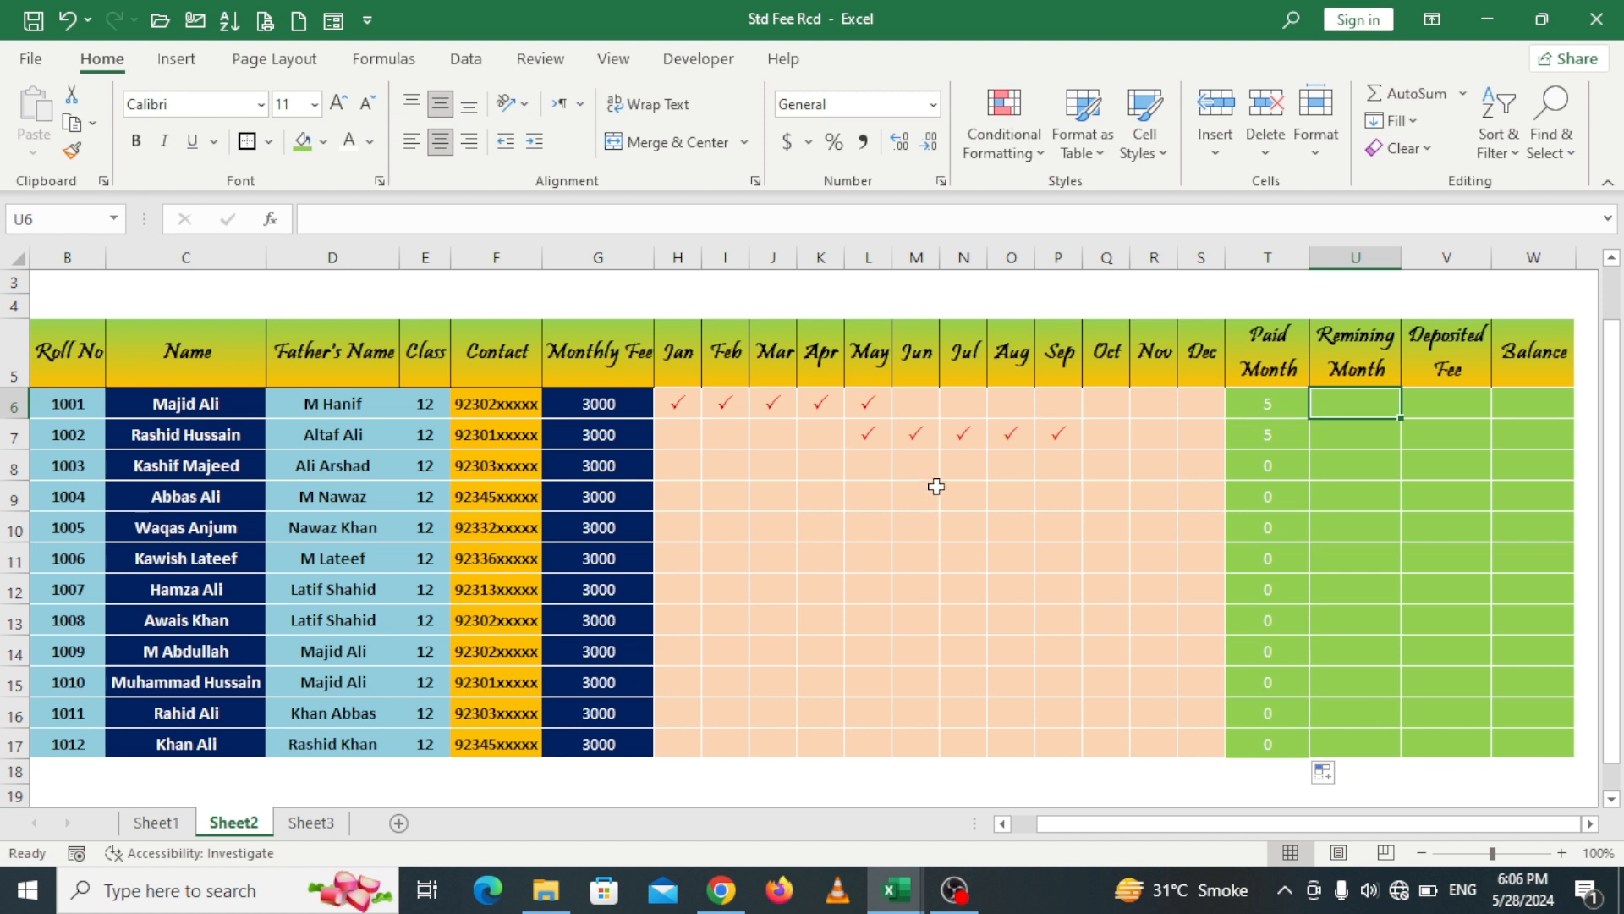
{"action": "left_click", "coordinate": [928, 408]}
{"action": "left_click", "coordinate": [963, 407]}
{"action": "left_click", "coordinate": [1006, 406]}
{"action": "left_click", "coordinate": [1117, 403]}
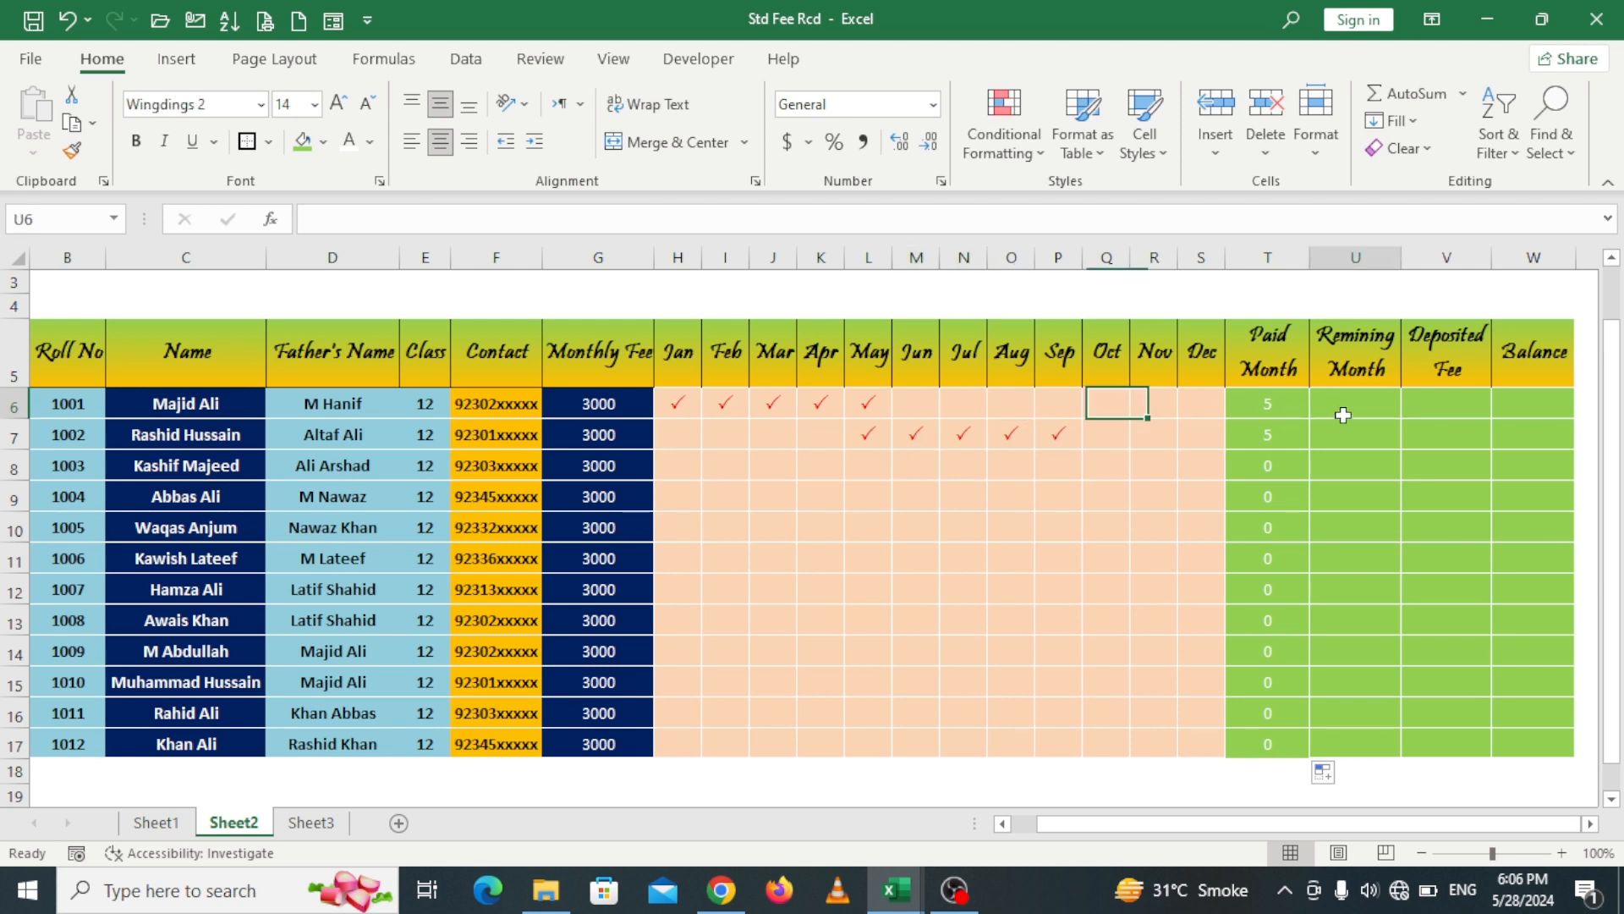
{"action": "left_click", "coordinate": [1344, 415]}
{"action": "type", "text": "COUNT"}
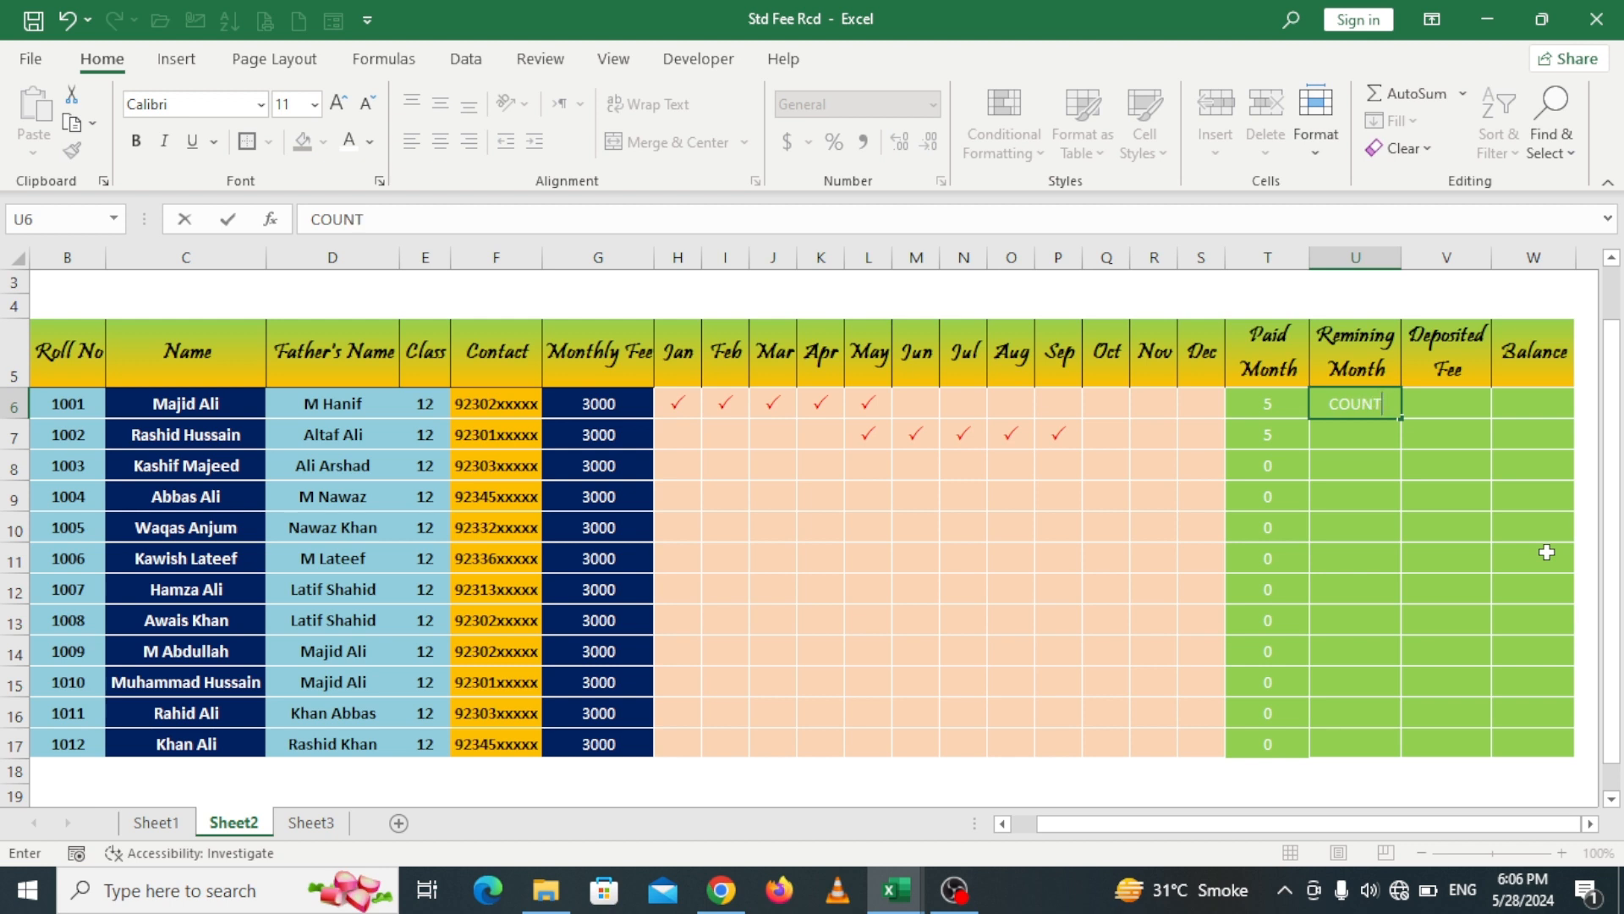
{"action": "key", "text": "Escape"}
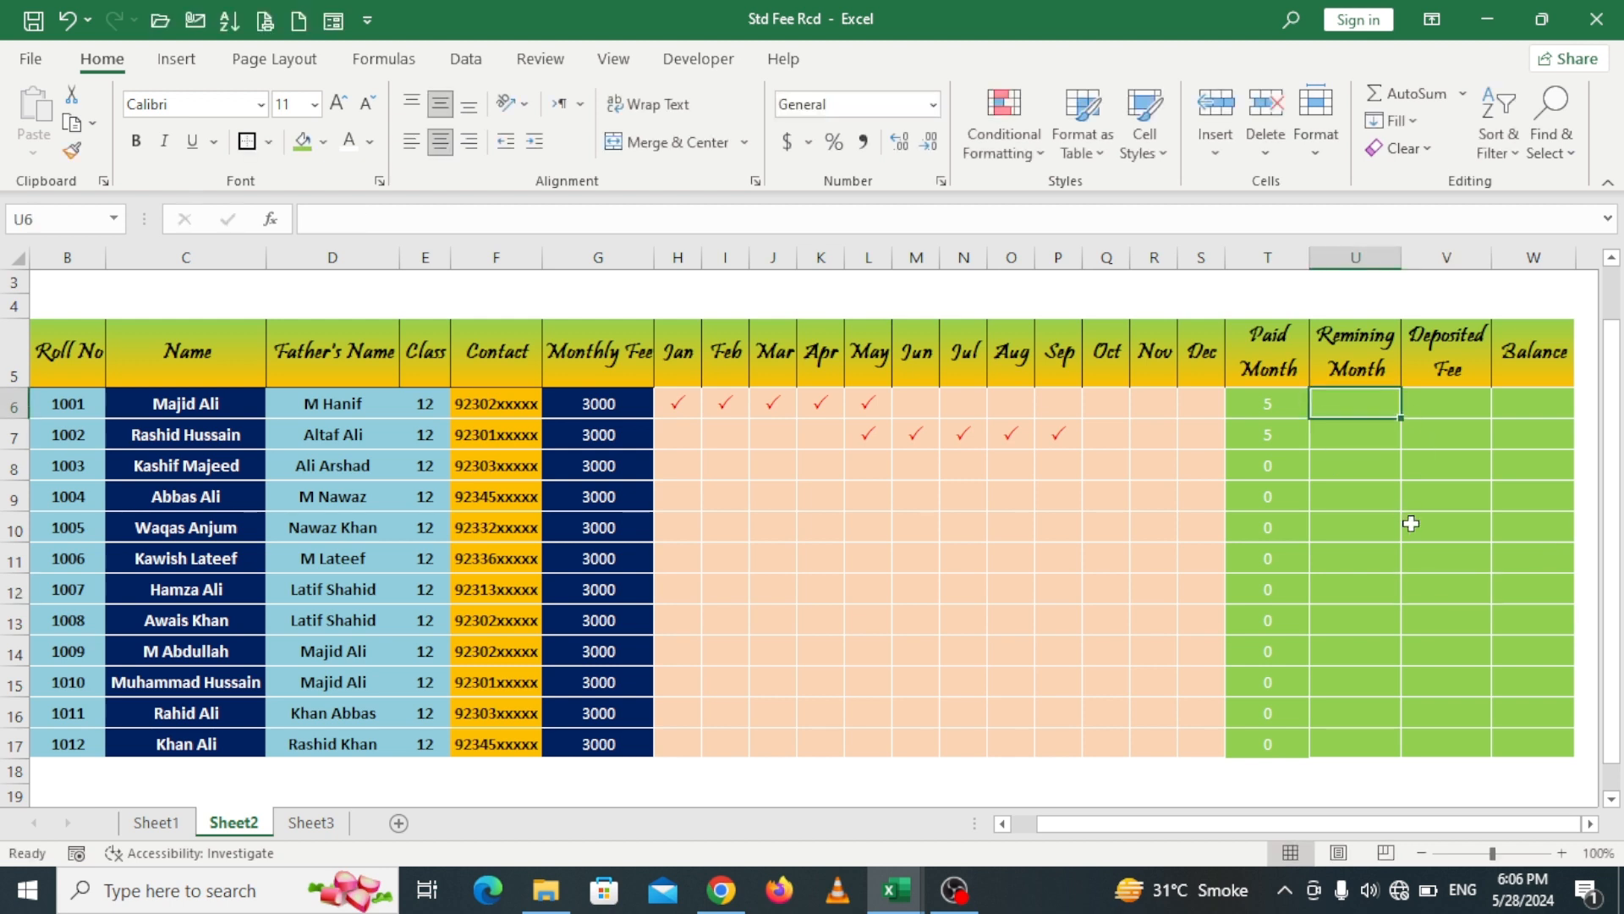
Step: Enter =COUNTBLANK(H6:S6) in the remaining months cell U6 and fill the formula down to U17
{"action": "type", "text": "=COUNT"}
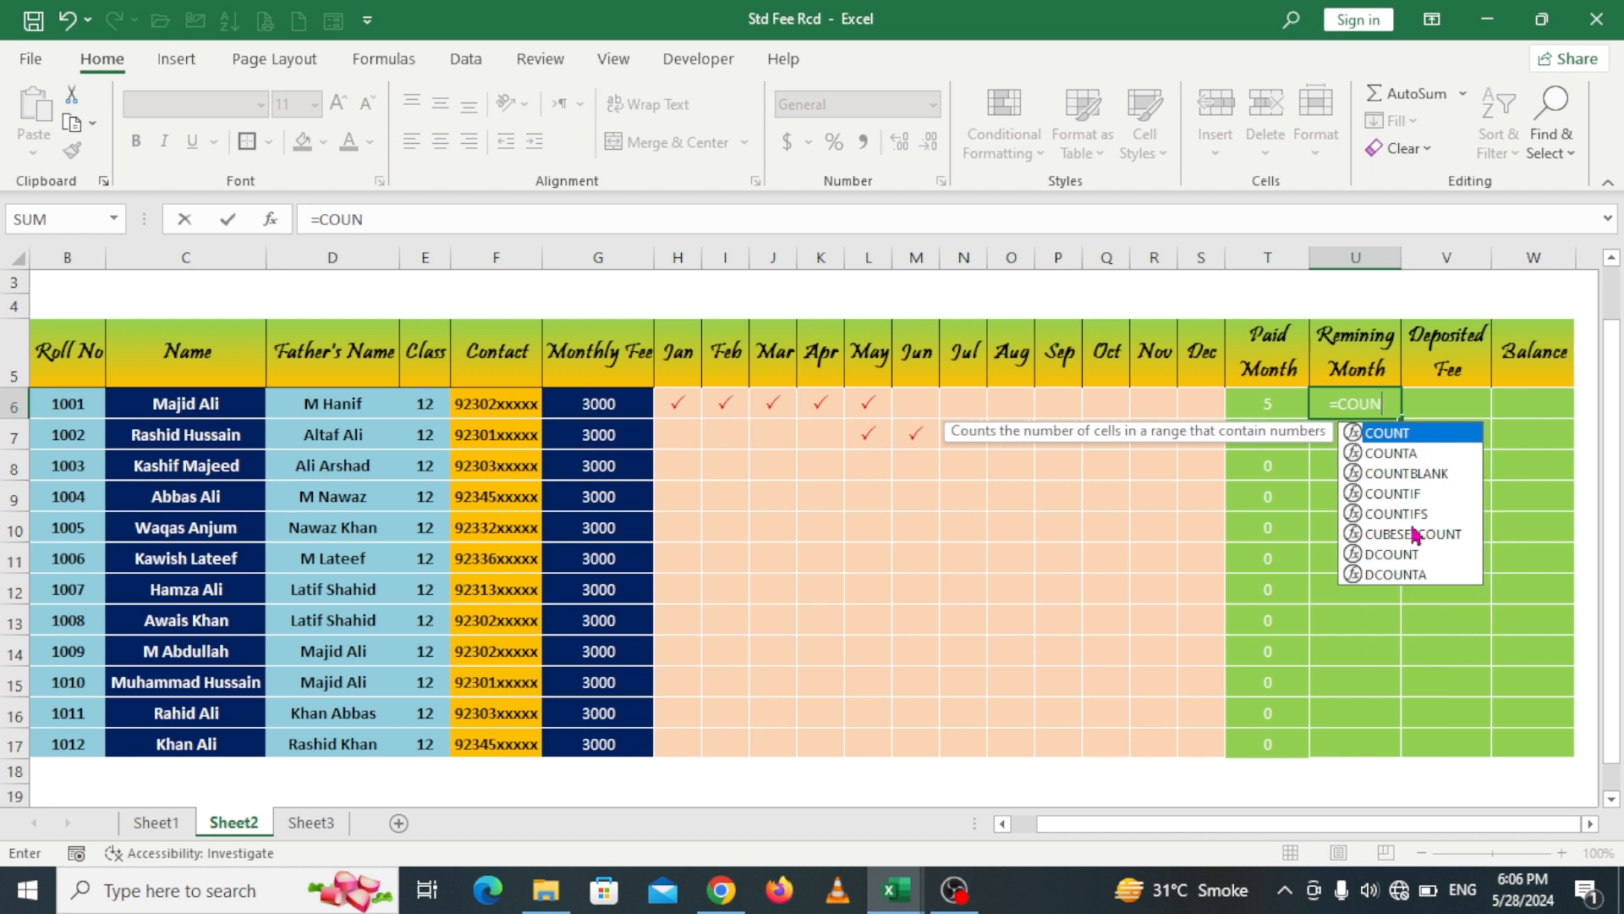
{"action": "key", "text": "Down"}
{"action": "key", "text": "Down"}
{"action": "key", "text": "Tab"}
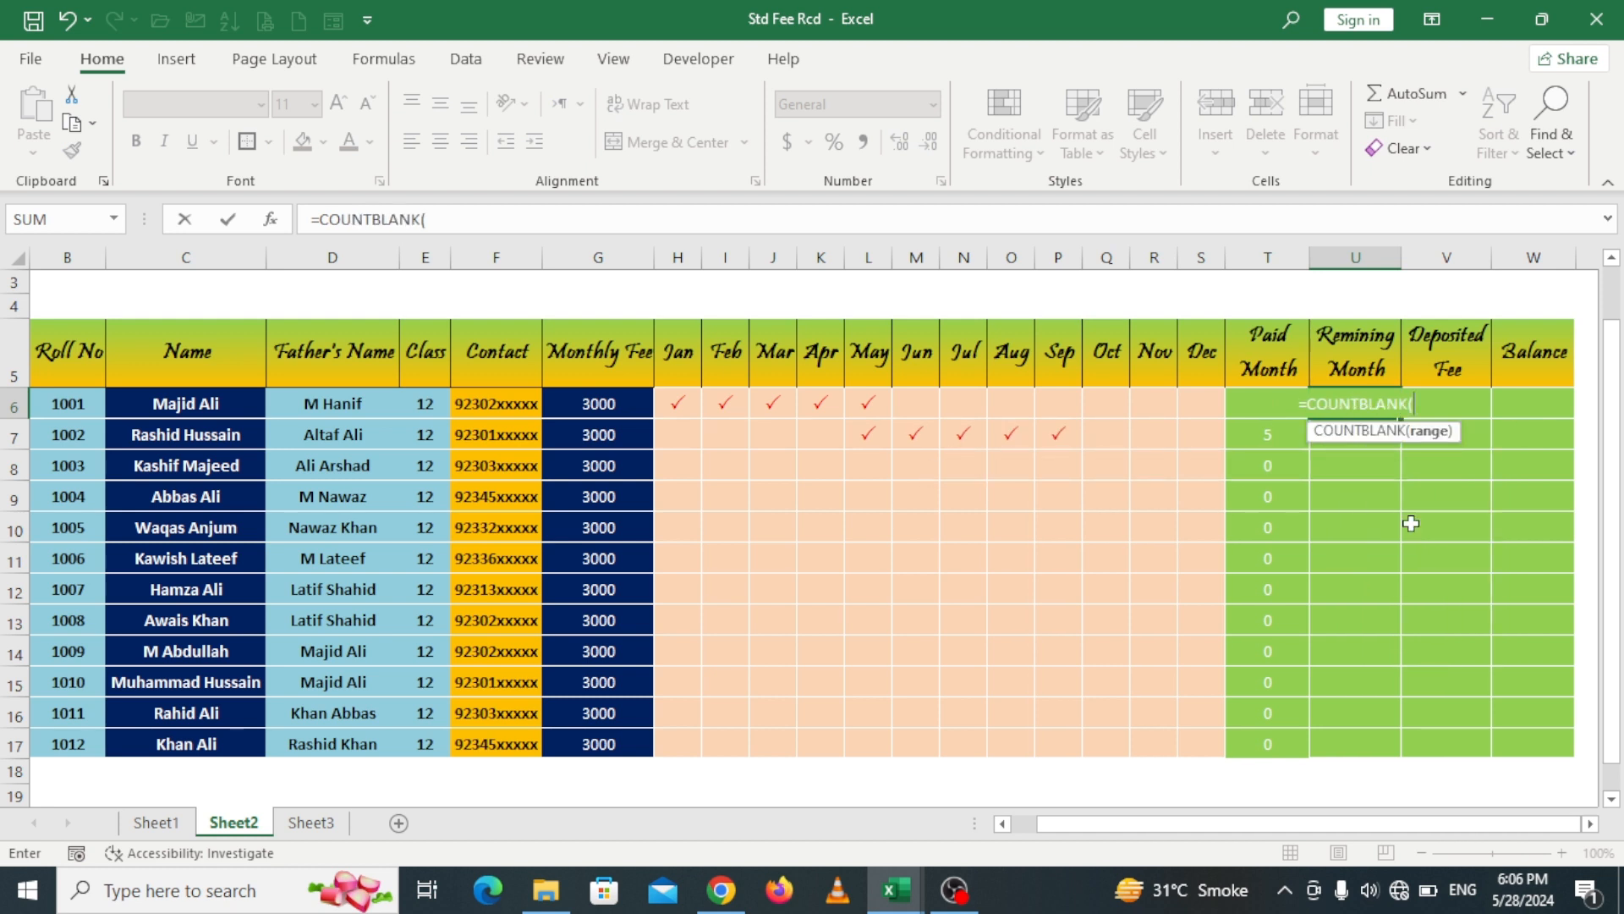
{"action": "left_click", "coordinate": [1590, 824]}
{"action": "left_click", "coordinate": [1589, 824]}
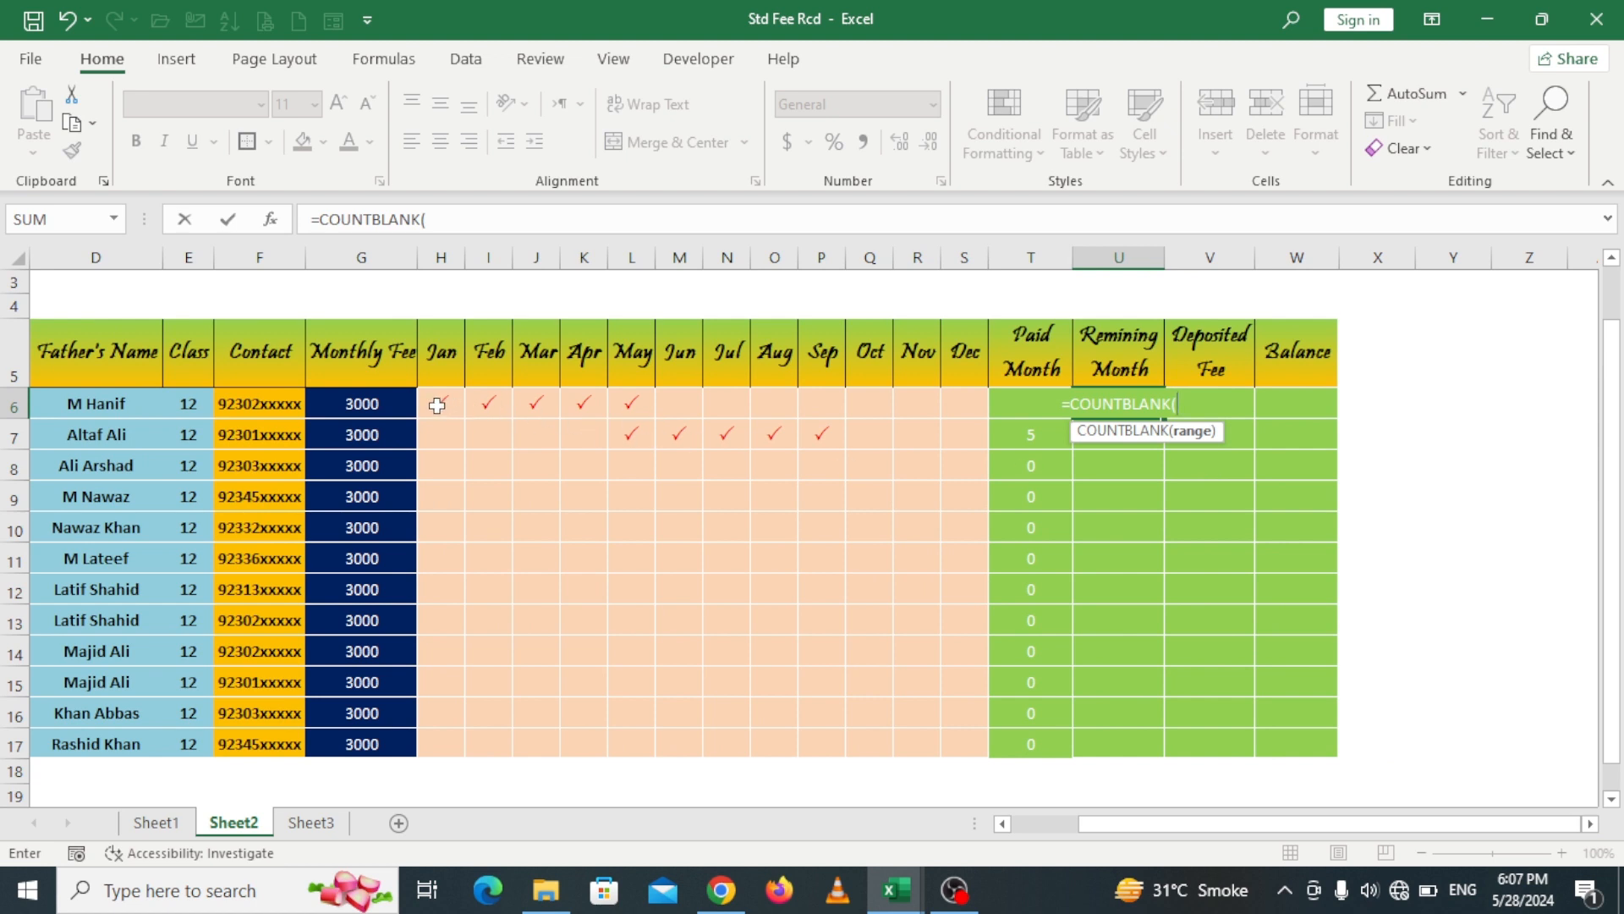
{"action": "left_click_drag", "start_coordinate": [436, 404], "coordinate": [952, 403]}
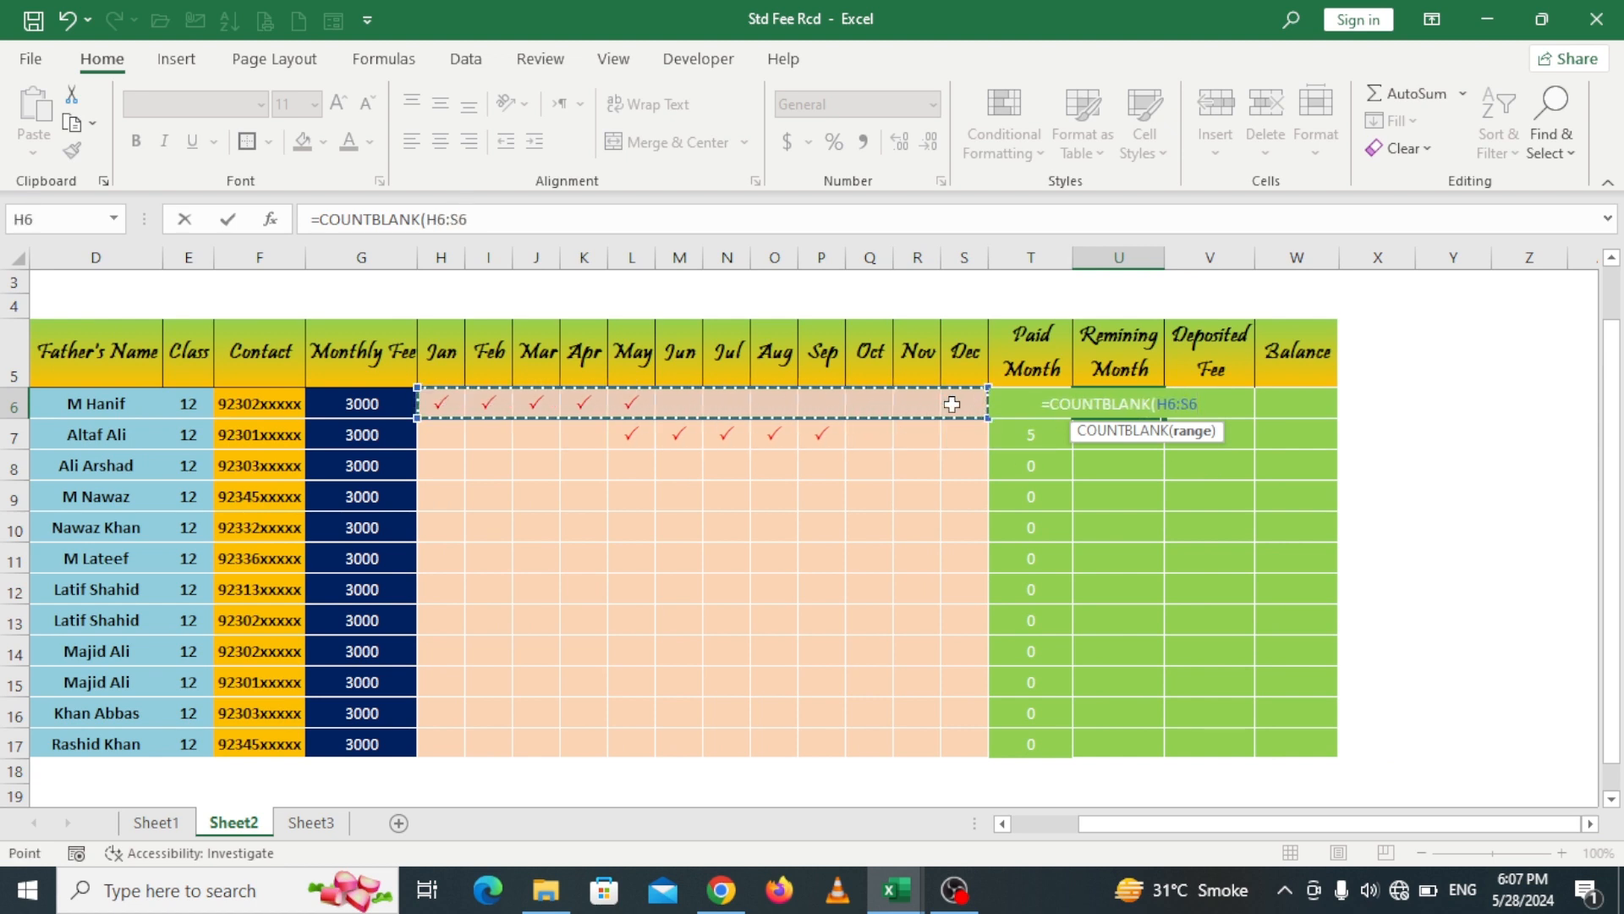
{"action": "key", "text": "Return"}
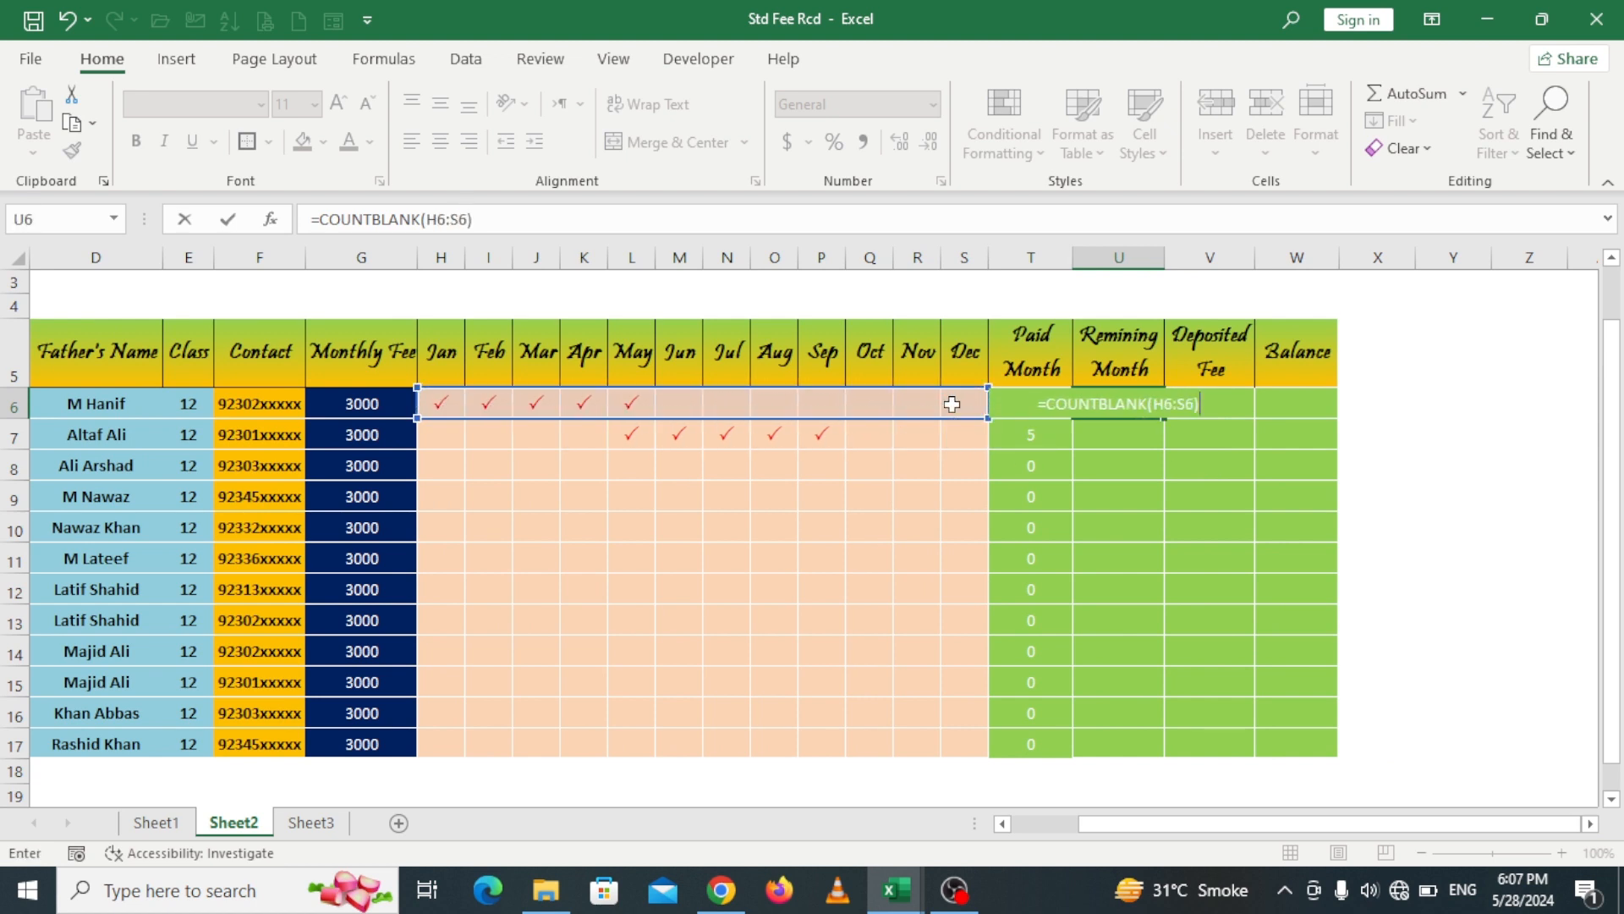
{"action": "left_click", "coordinate": [1123, 403]}
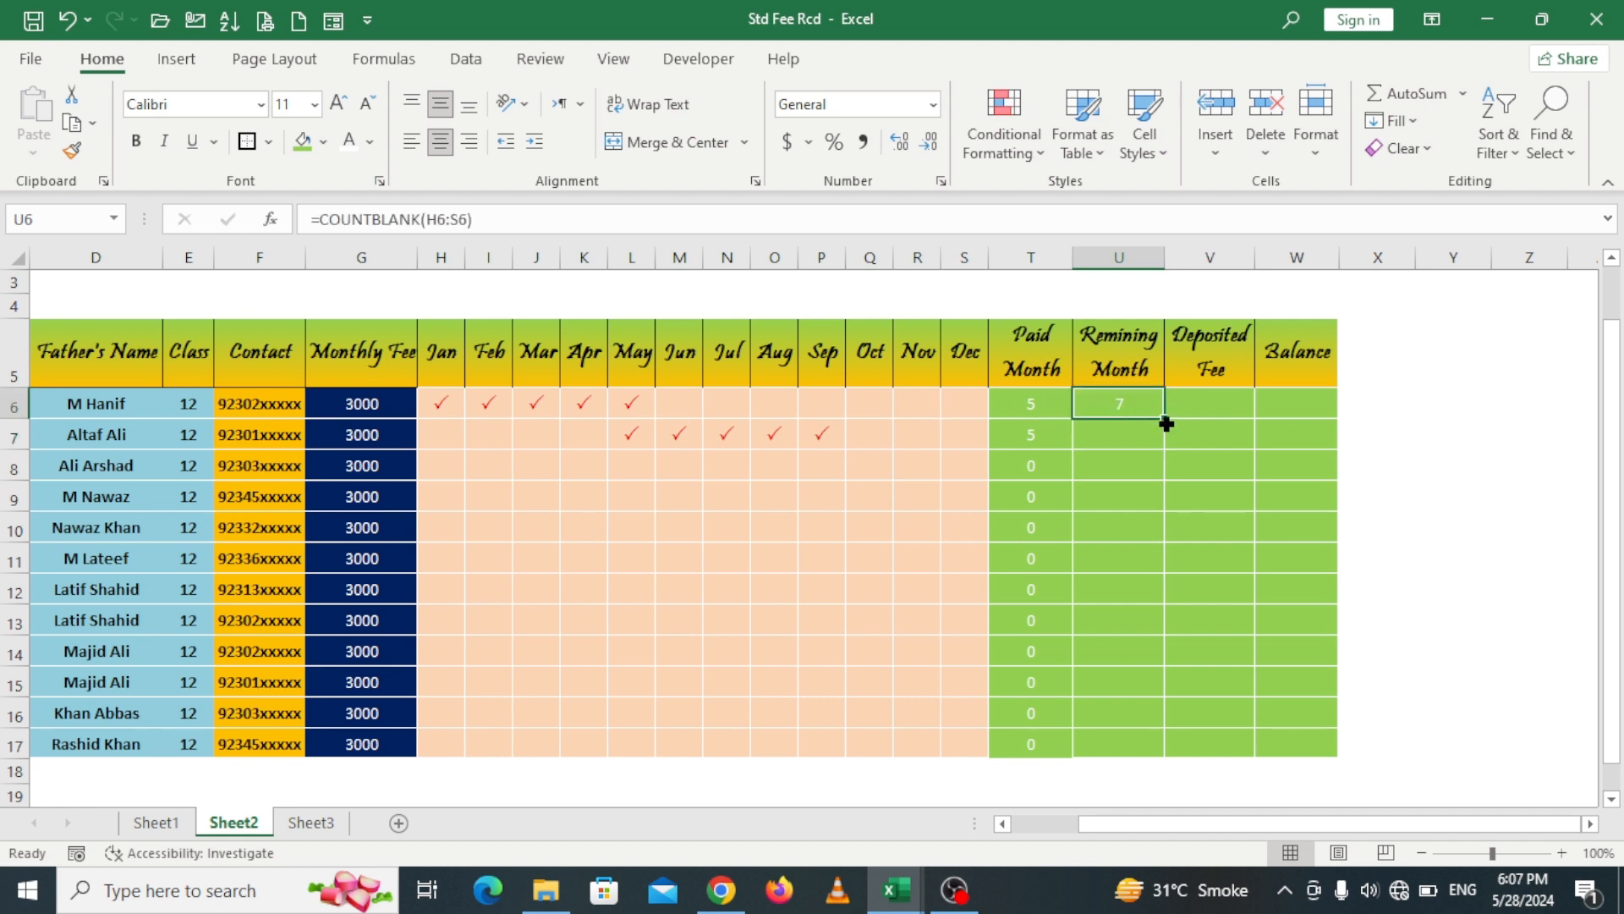
{"action": "left_click_drag", "start_coordinate": [1164, 417], "coordinate": [1162, 751]}
{"action": "left_click", "coordinate": [879, 616]}
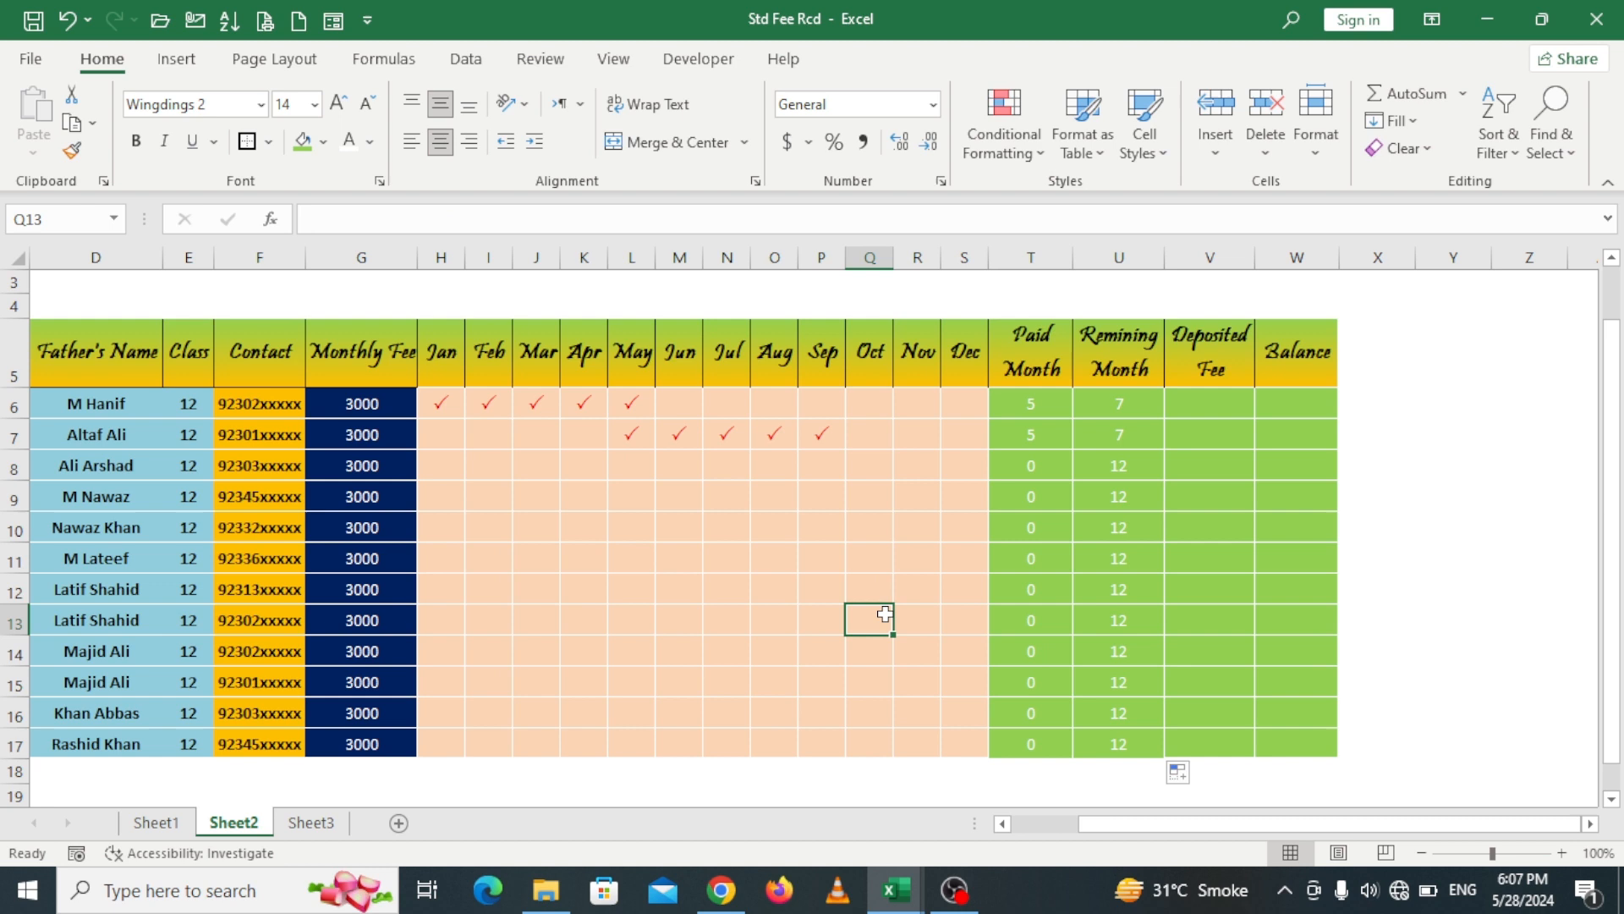
{"action": "left_click", "coordinate": [1123, 404]}
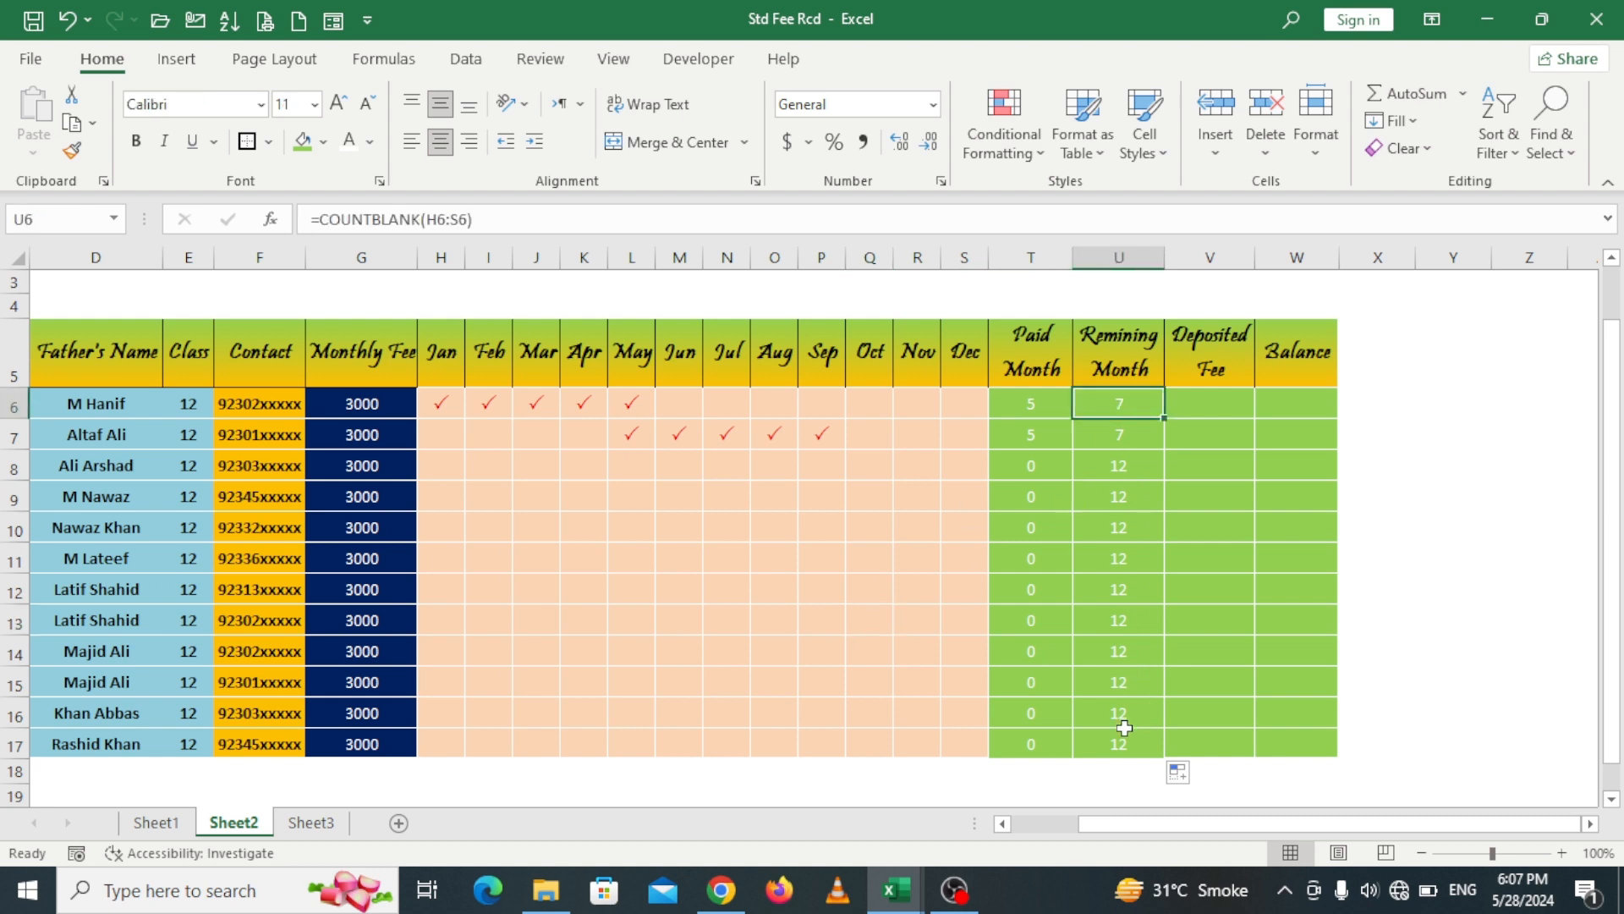
{"action": "left_click", "coordinate": [1115, 645]}
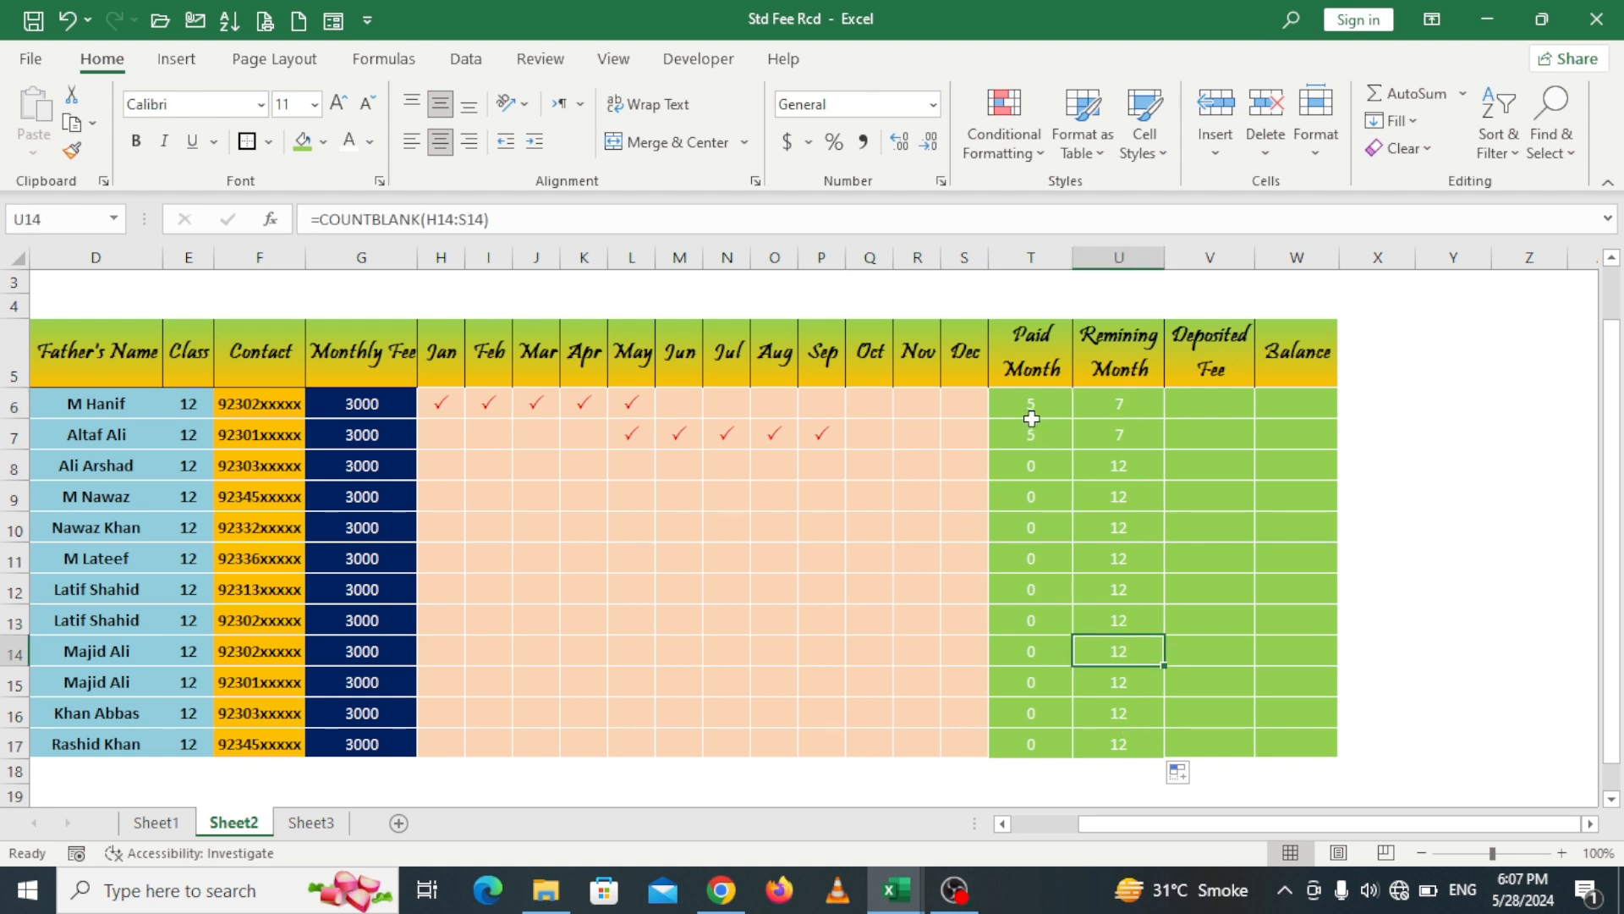
{"action": "left_click_drag", "start_coordinate": [1031, 417], "coordinate": [1201, 550]}
{"action": "left_click", "coordinate": [1316, 434]}
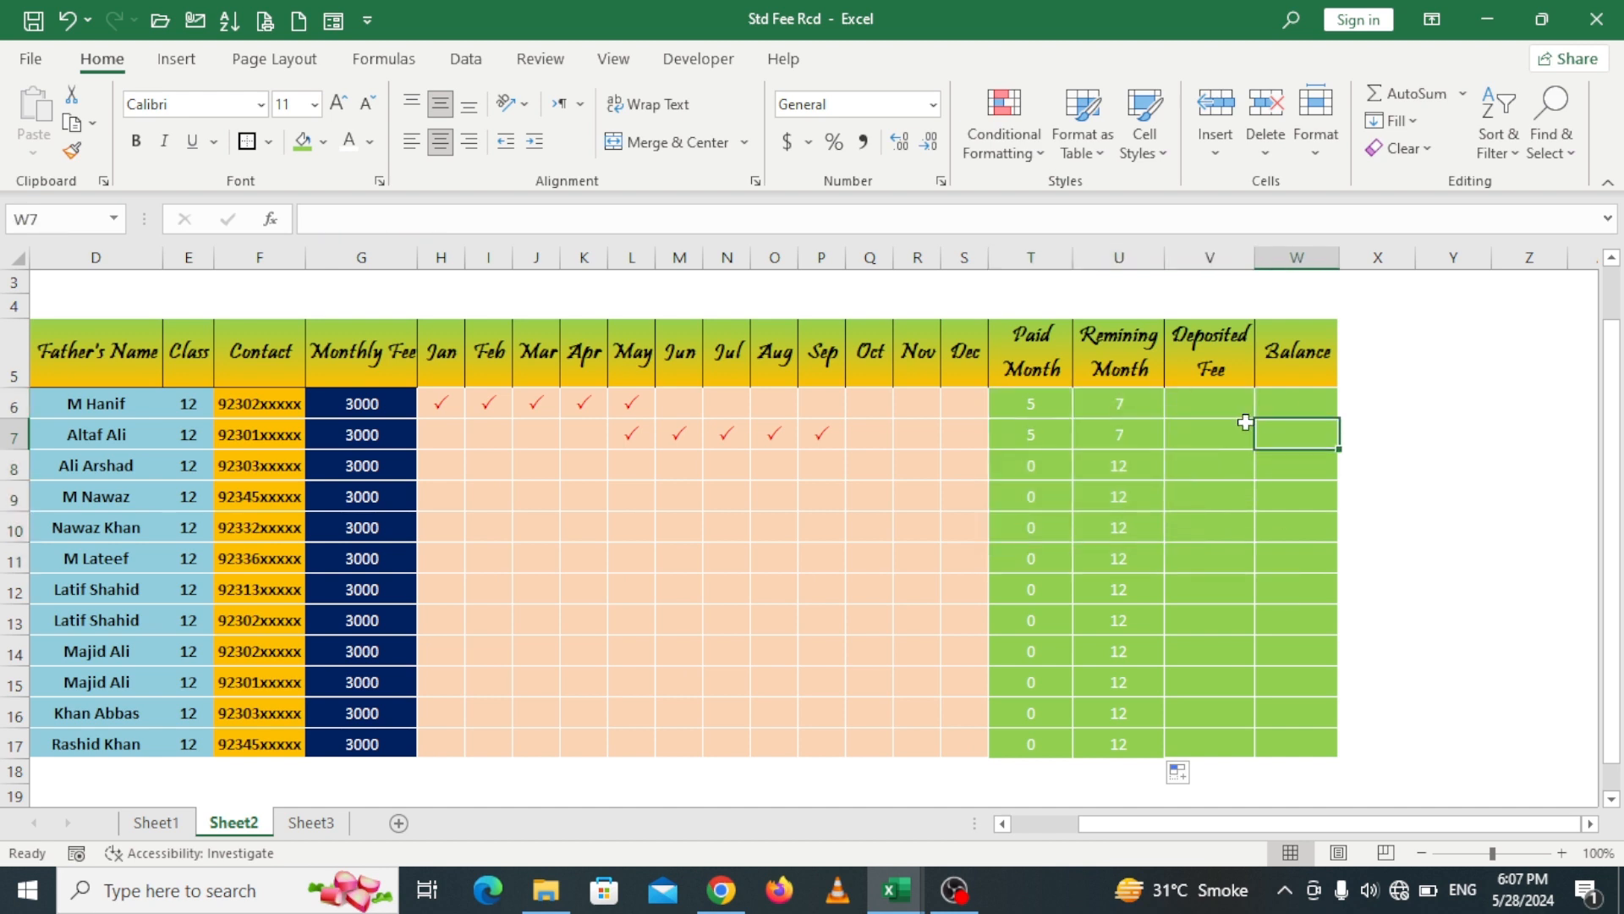
Step: Calculate the Deposited Fee in V6 as paid months times monthly fee with =T6*G6, and fill it down to V17
{"action": "left_click", "coordinate": [1213, 407]}
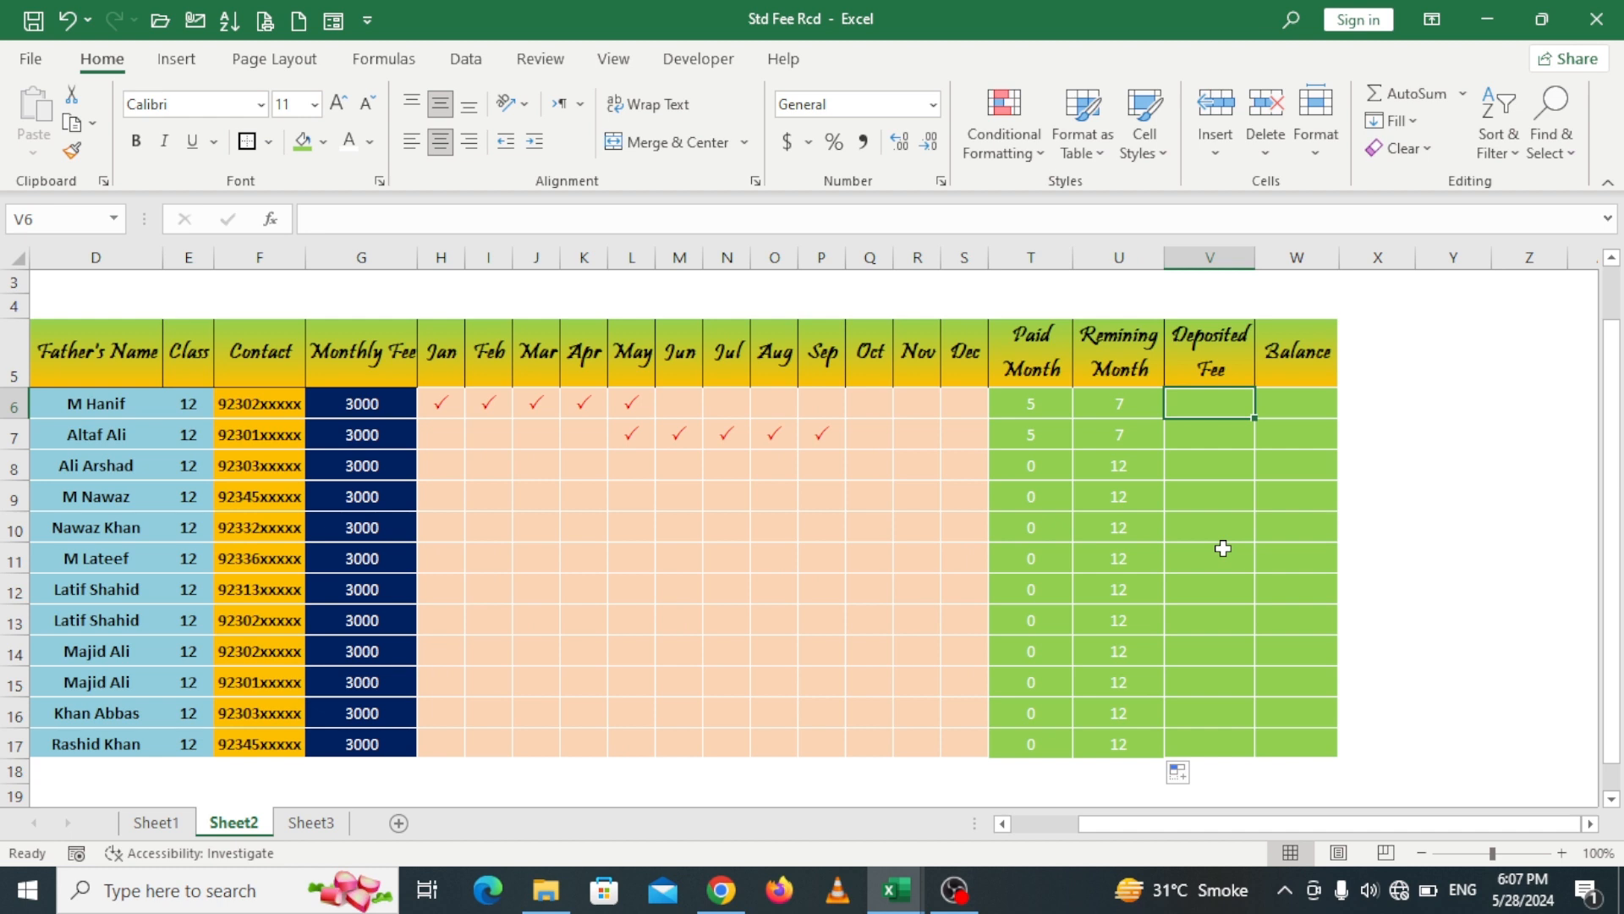
{"action": "type", "text": "="}
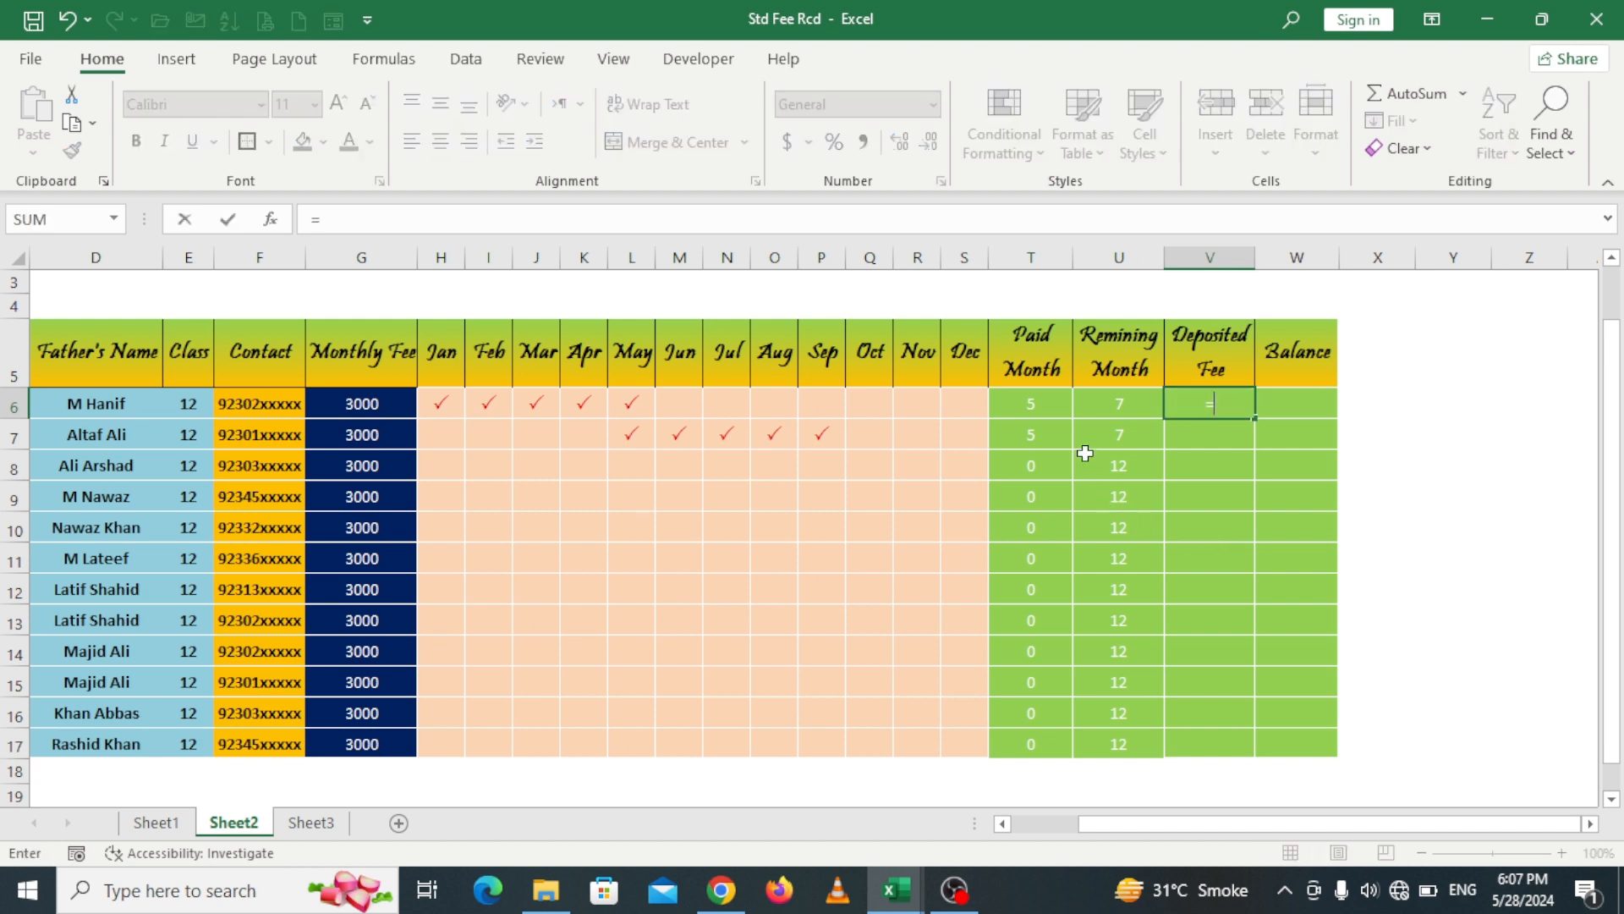
{"action": "left_click", "coordinate": [1054, 400]}
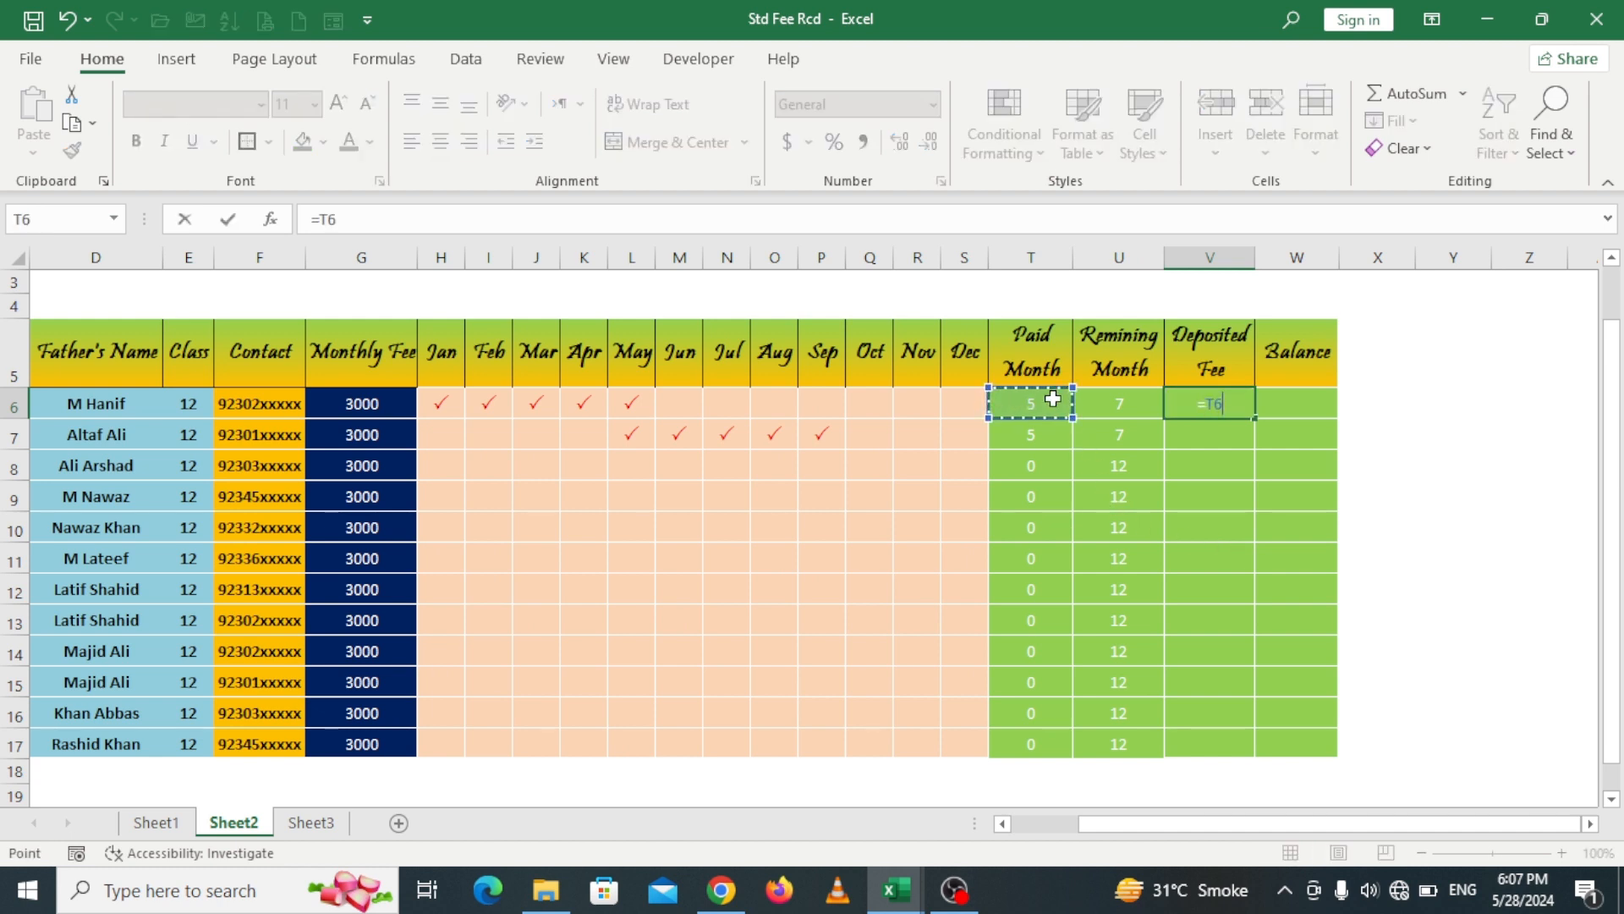
{"action": "type", "text": "*"}
{"action": "left_click", "coordinate": [399, 424]}
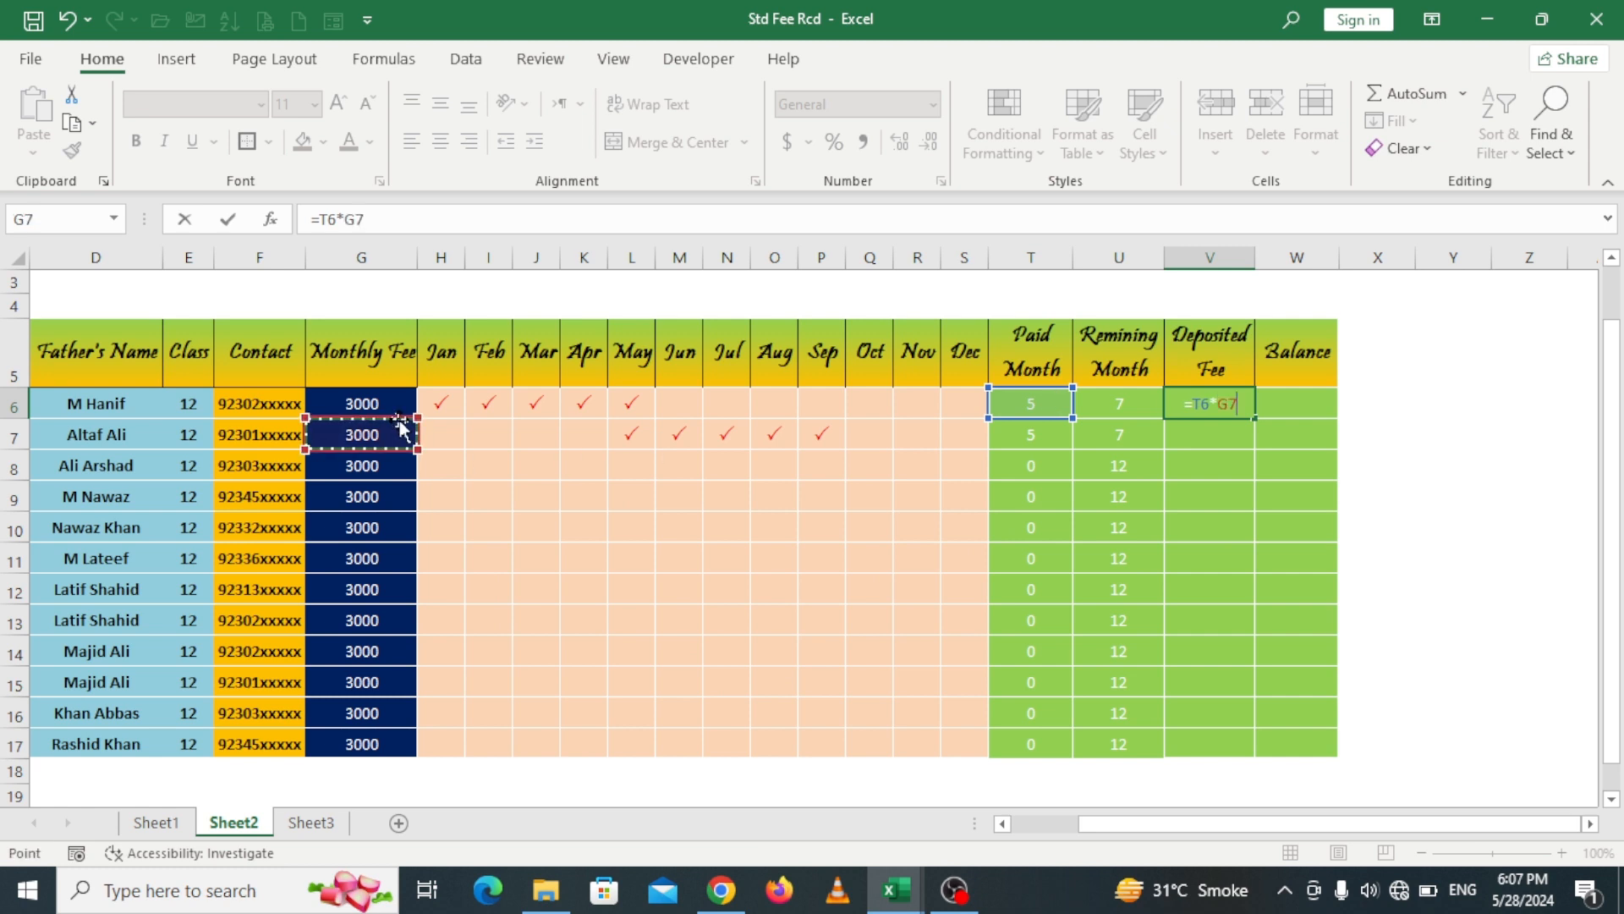
{"action": "left_click", "coordinate": [394, 404]}
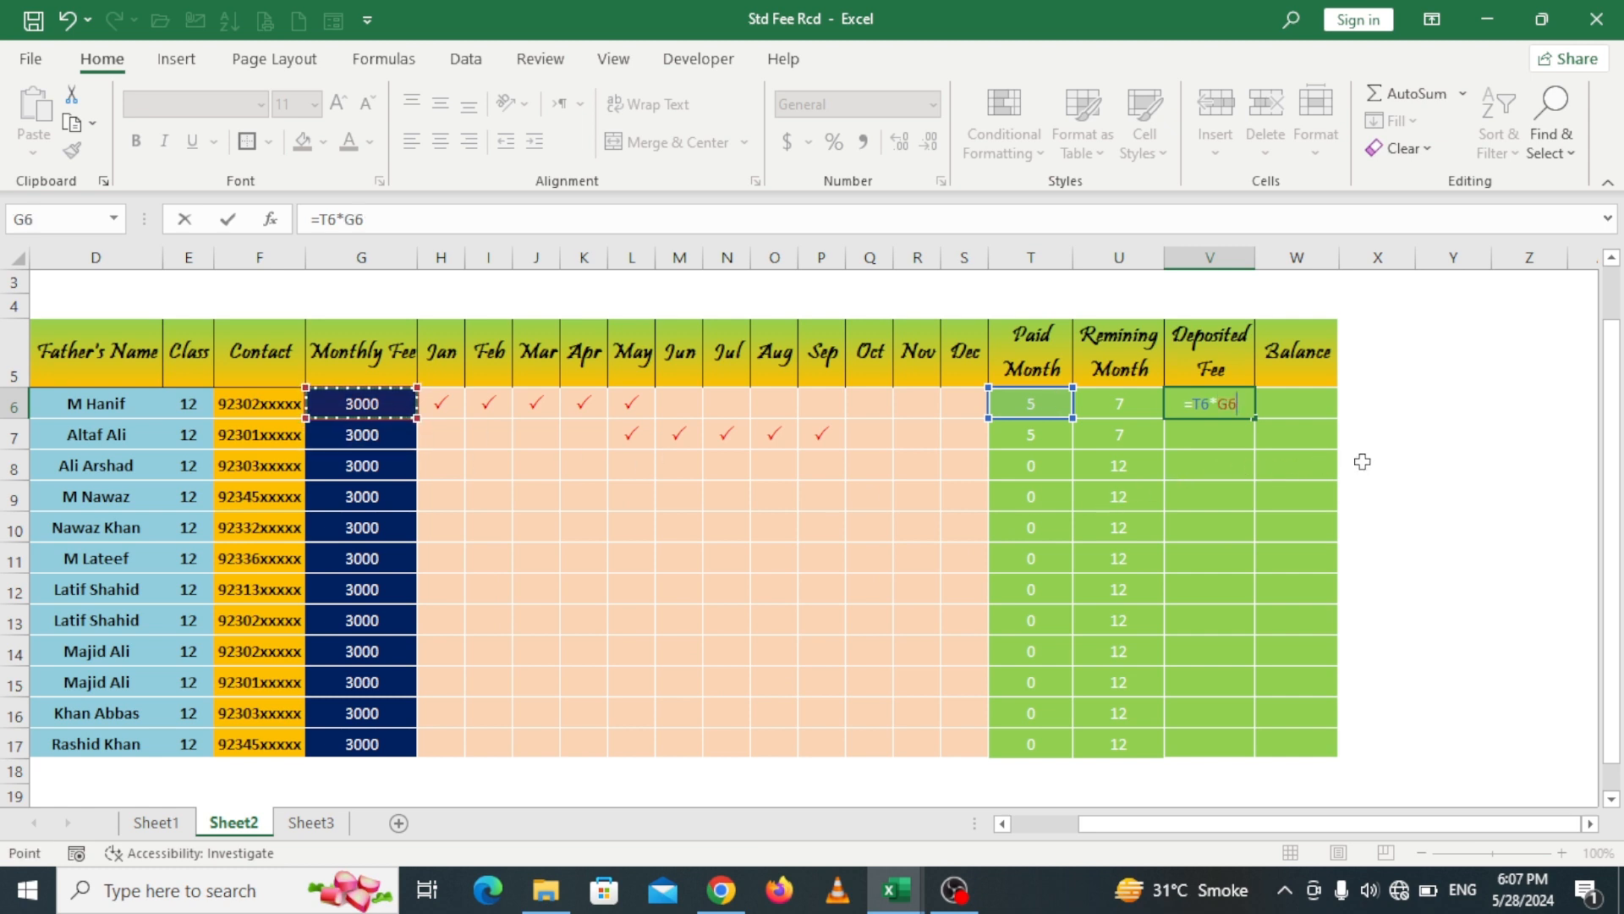
{"action": "key", "text": "Return"}
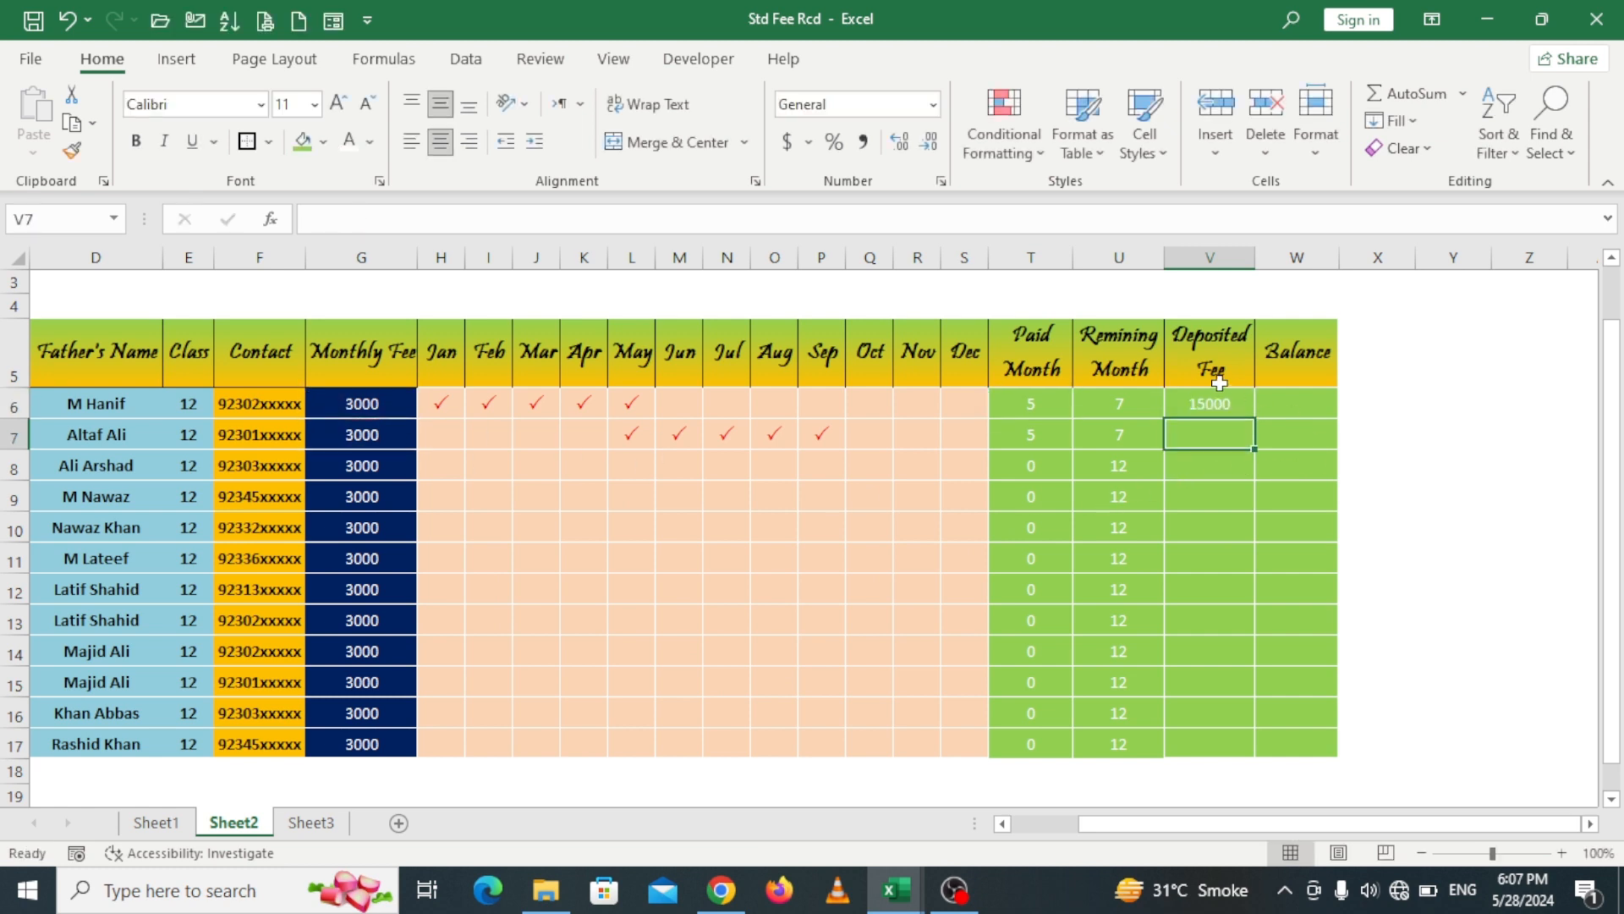
{"action": "left_click", "coordinate": [1227, 403]}
{"action": "left_click_drag", "start_coordinate": [1257, 420], "coordinate": [1262, 754]}
Step: Calculate the Balance in W6 as remaining months times monthly fee with =U6*G6, and fill it down to W17
{"action": "key", "text": "Right"}
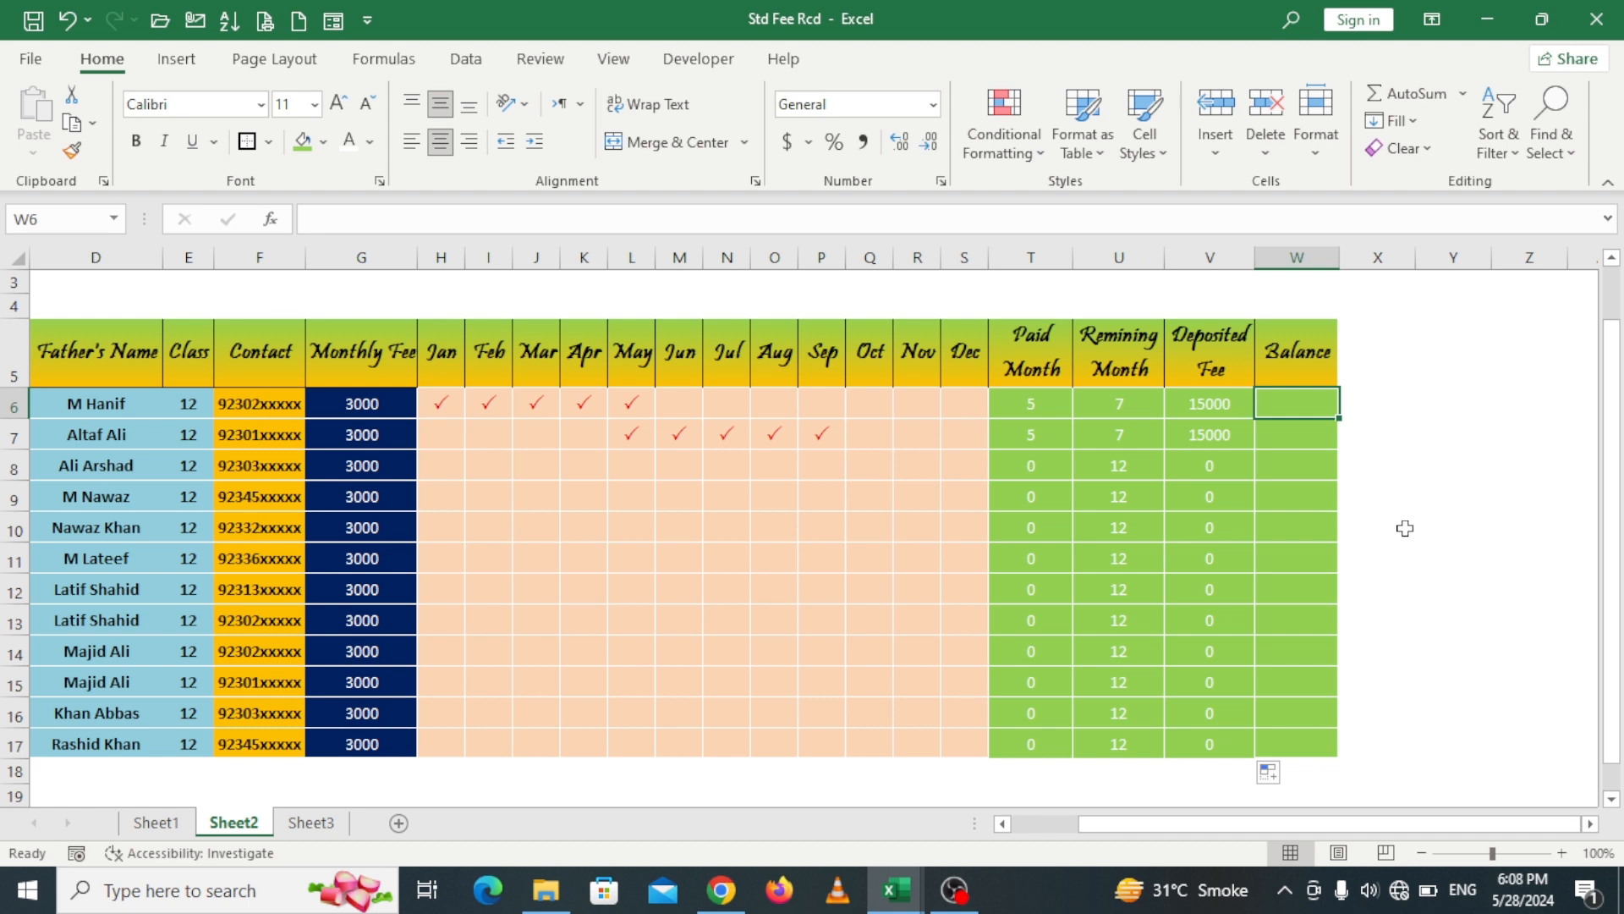
{"action": "type", "text": "="}
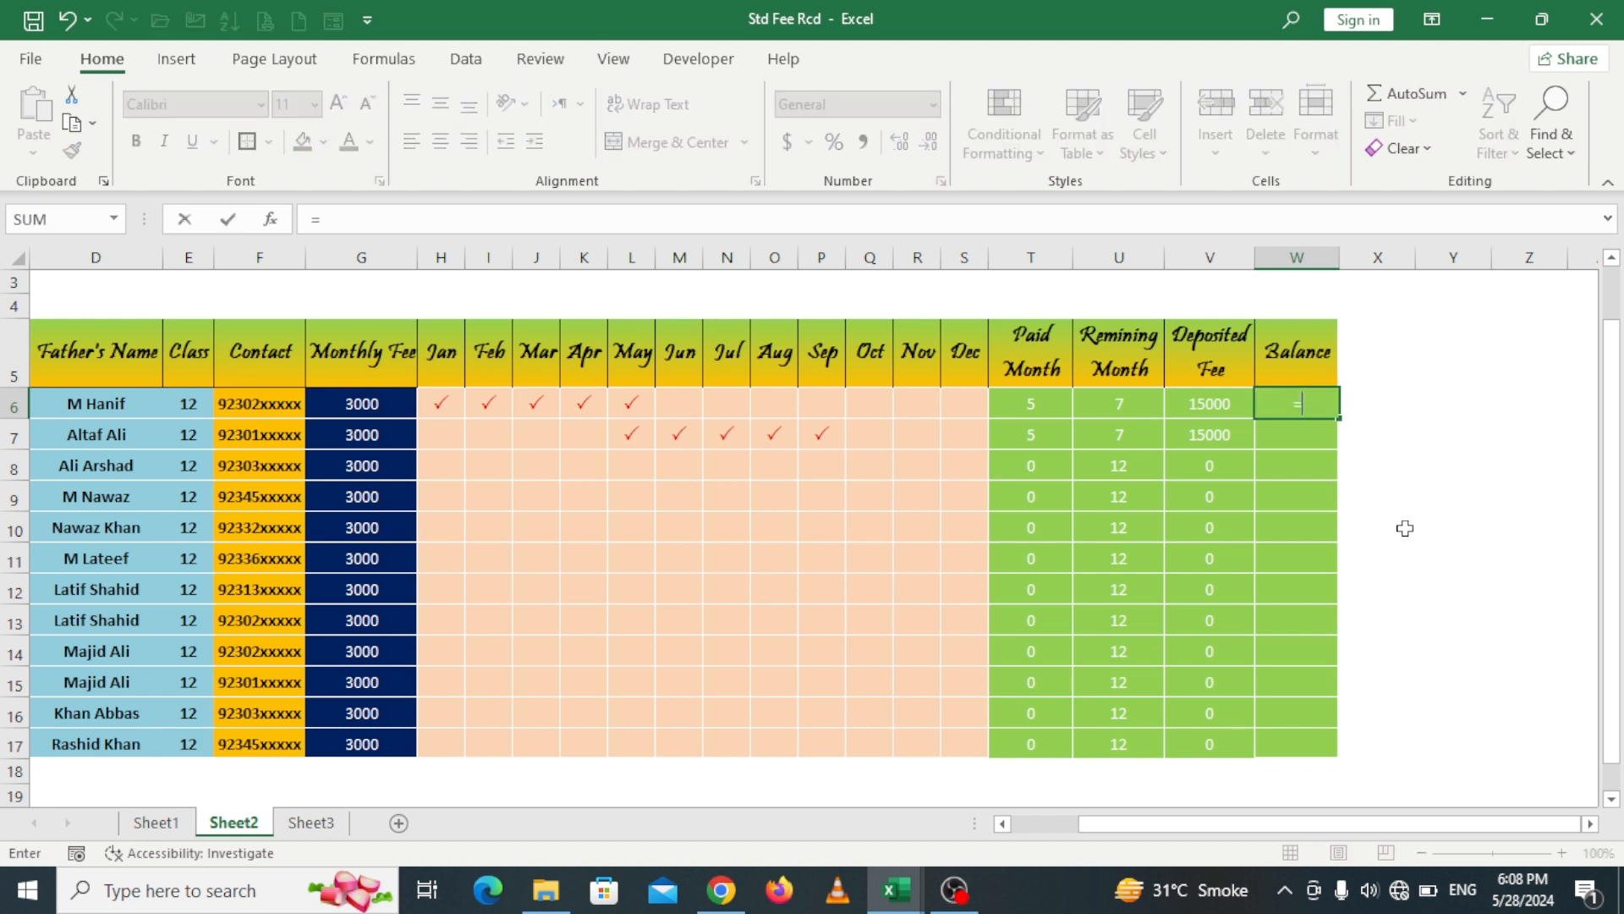
{"action": "left_click", "coordinate": [1133, 401]}
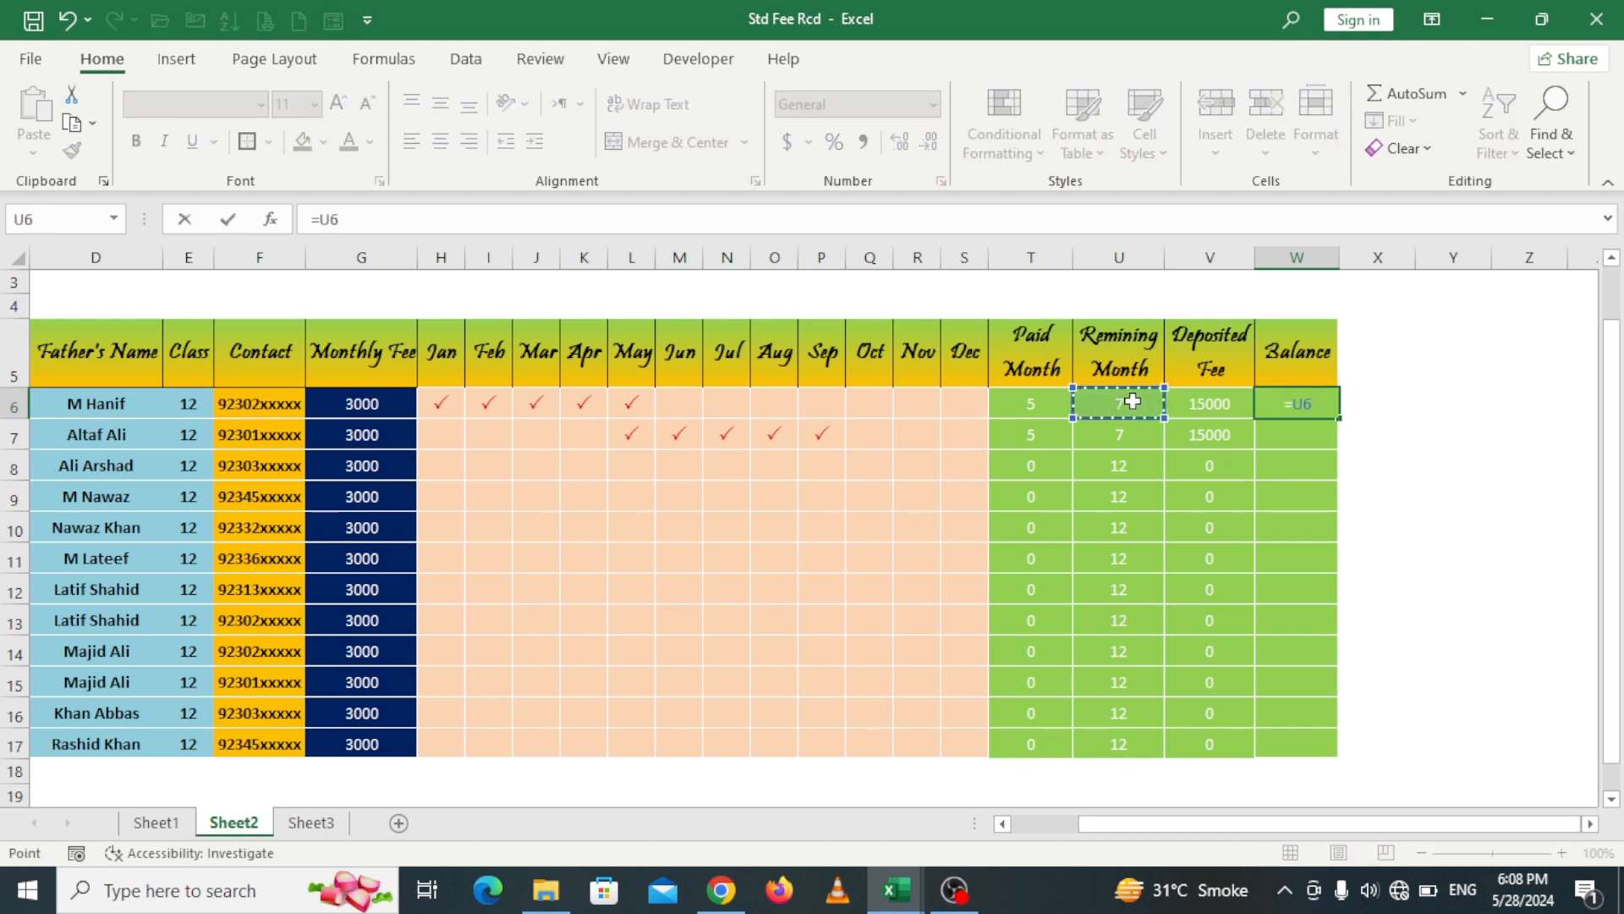
{"action": "type", "text": "*"}
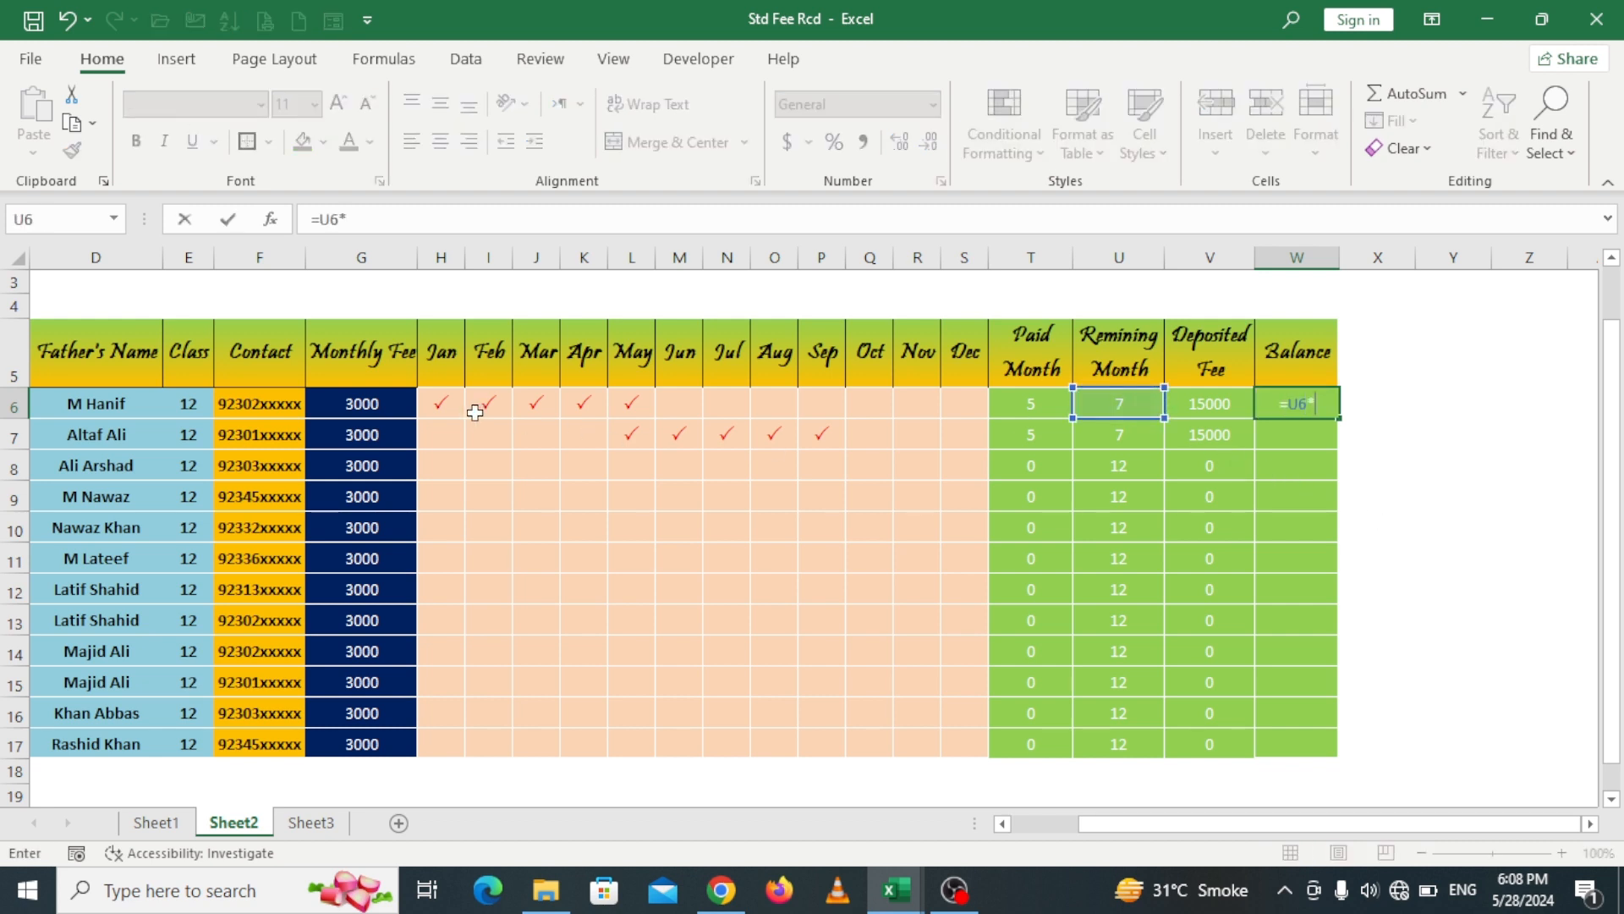
{"action": "left_click", "coordinate": [360, 405]}
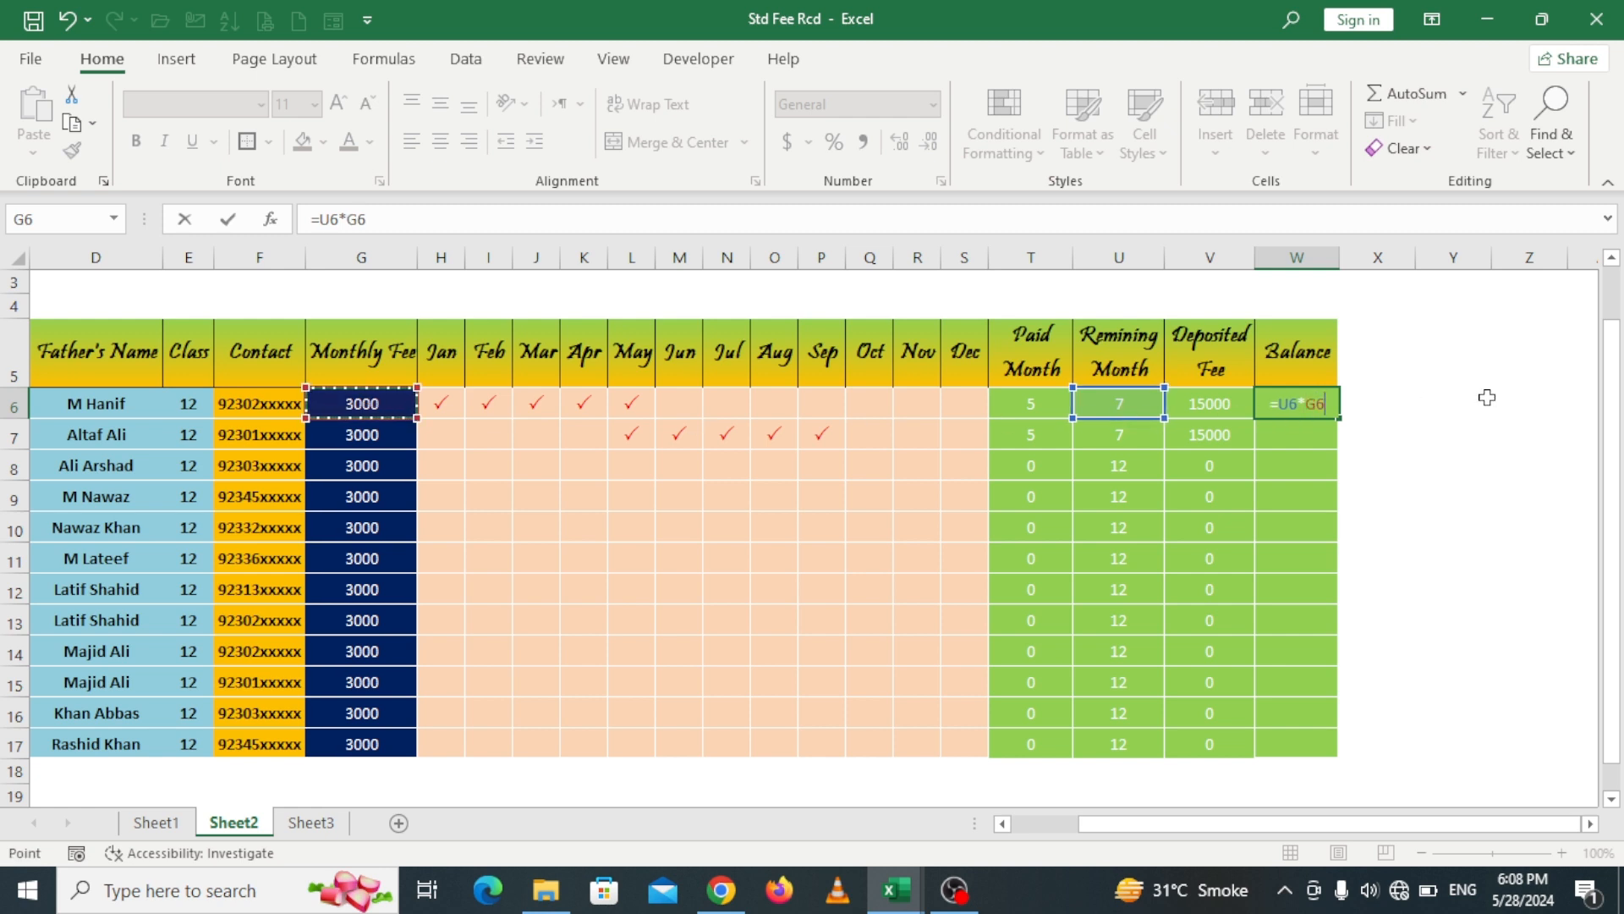
{"action": "key", "text": "Return"}
{"action": "left_click", "coordinate": [1301, 406]}
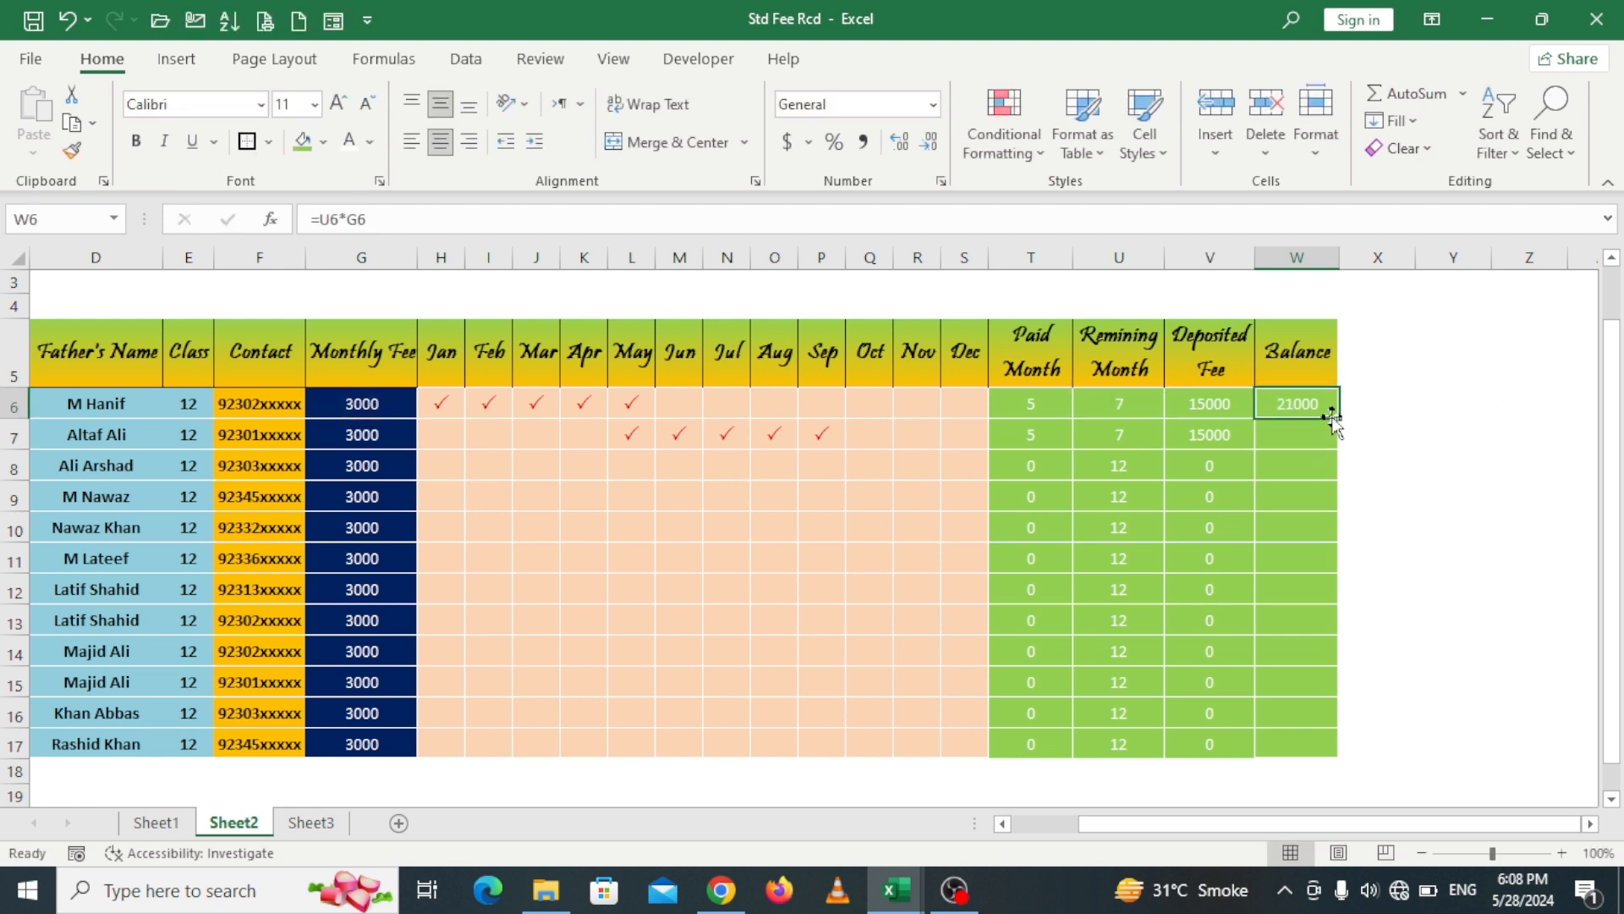
{"action": "left_click_drag", "start_coordinate": [1339, 418], "coordinate": [1352, 756]}
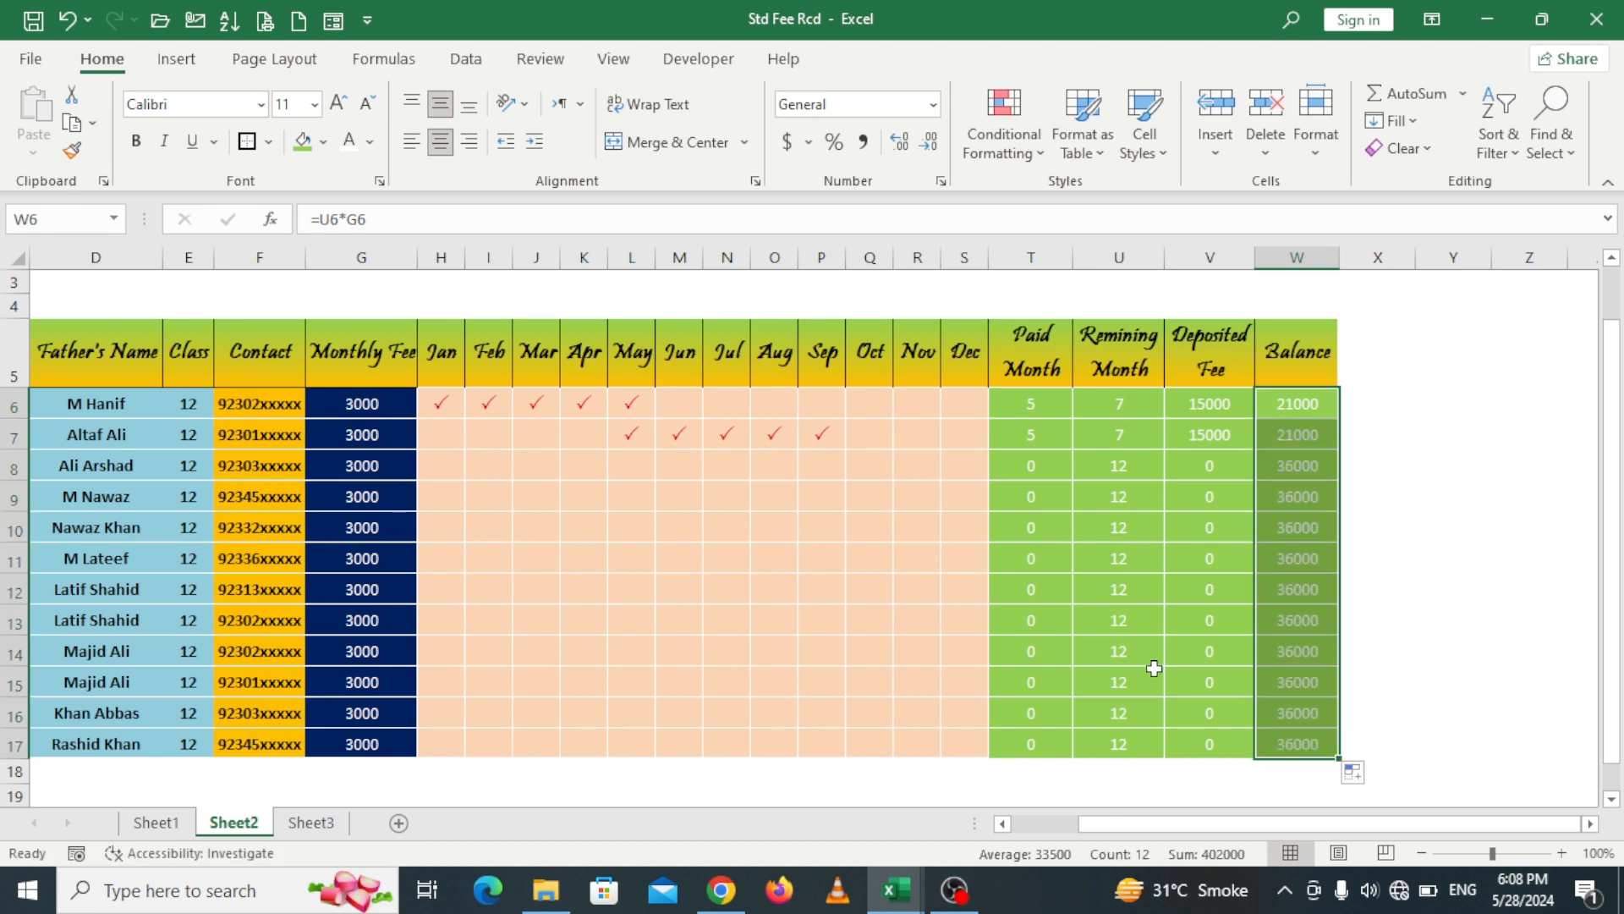
Step: Format the calculated results in T6:W17 with black text at font size 14
{"action": "left_click", "coordinate": [1154, 668]}
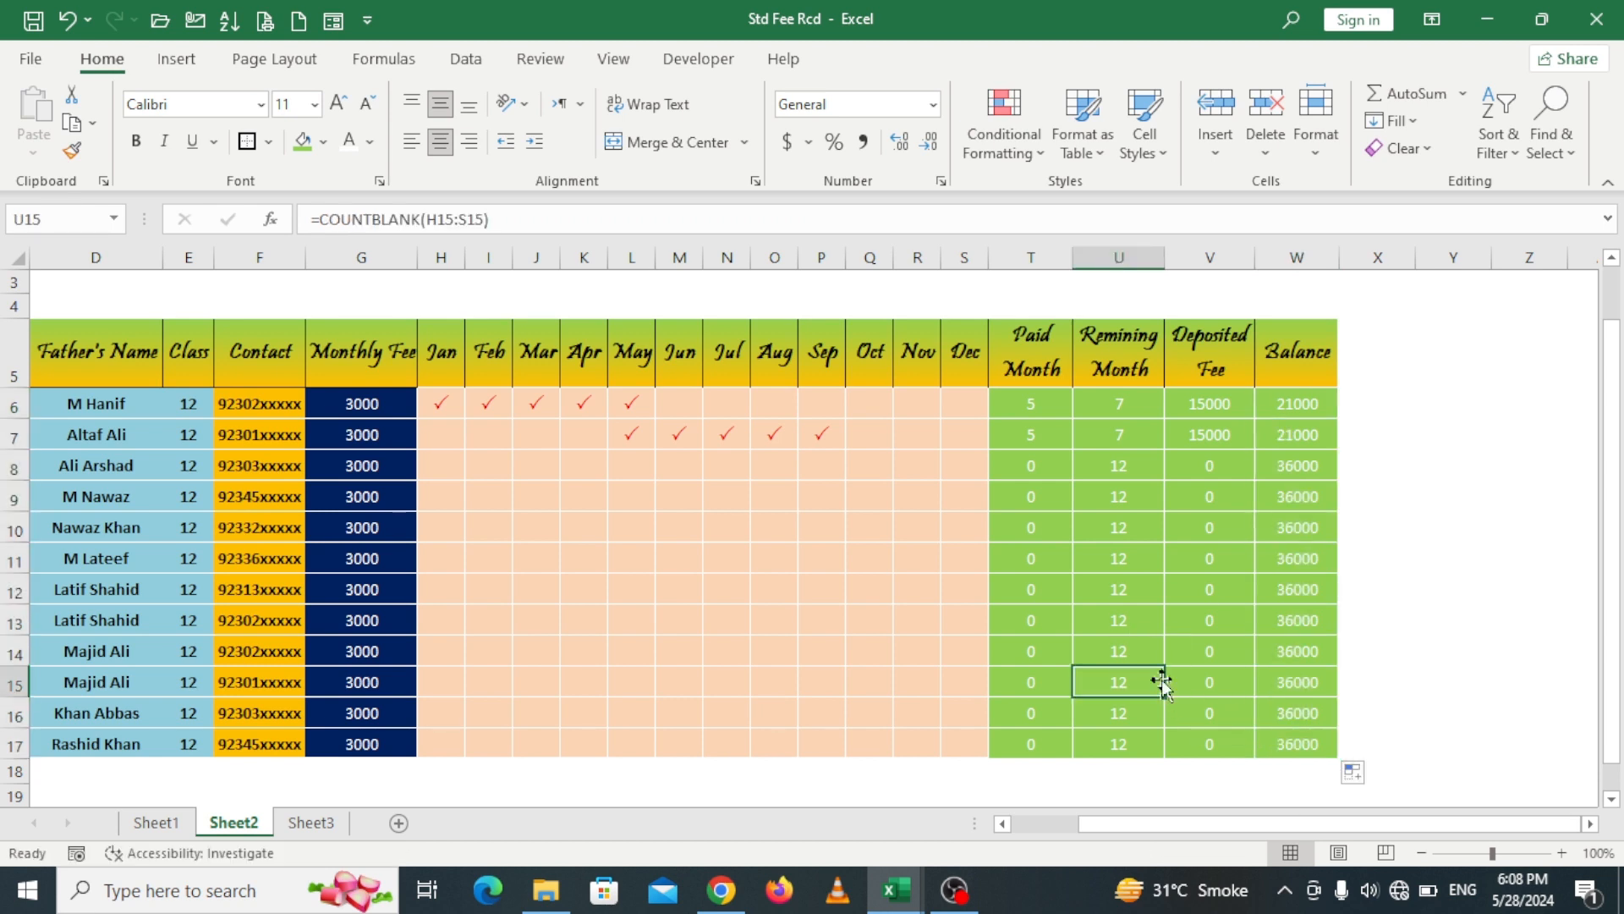
{"action": "left_click_drag", "start_coordinate": [1037, 408], "coordinate": [1294, 744]}
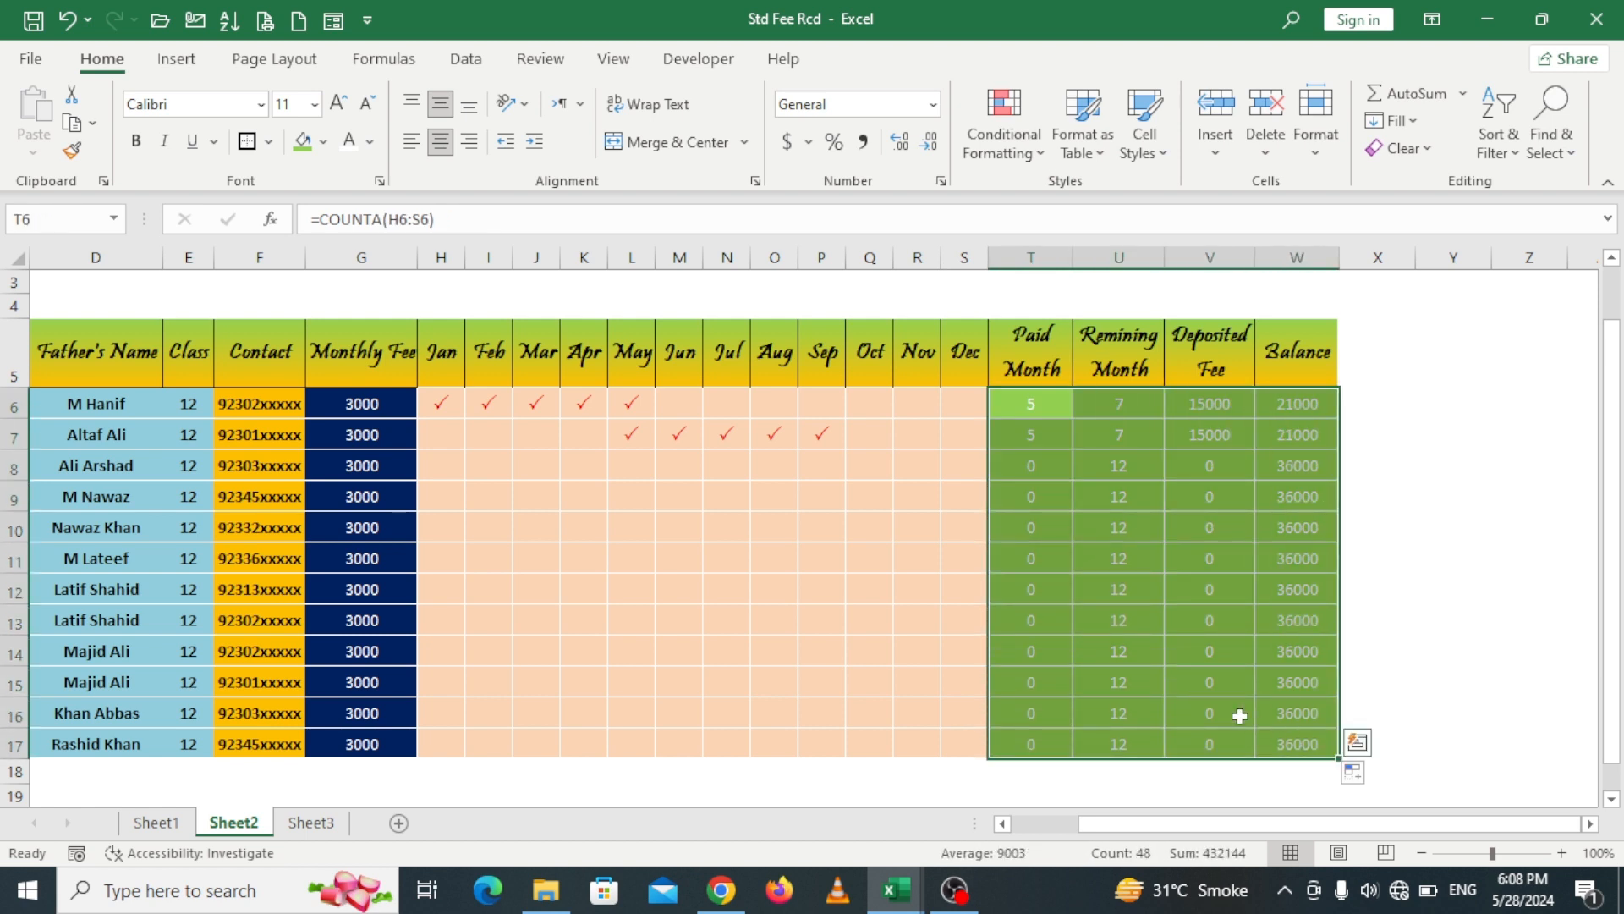
{"action": "left_click", "coordinate": [370, 141]}
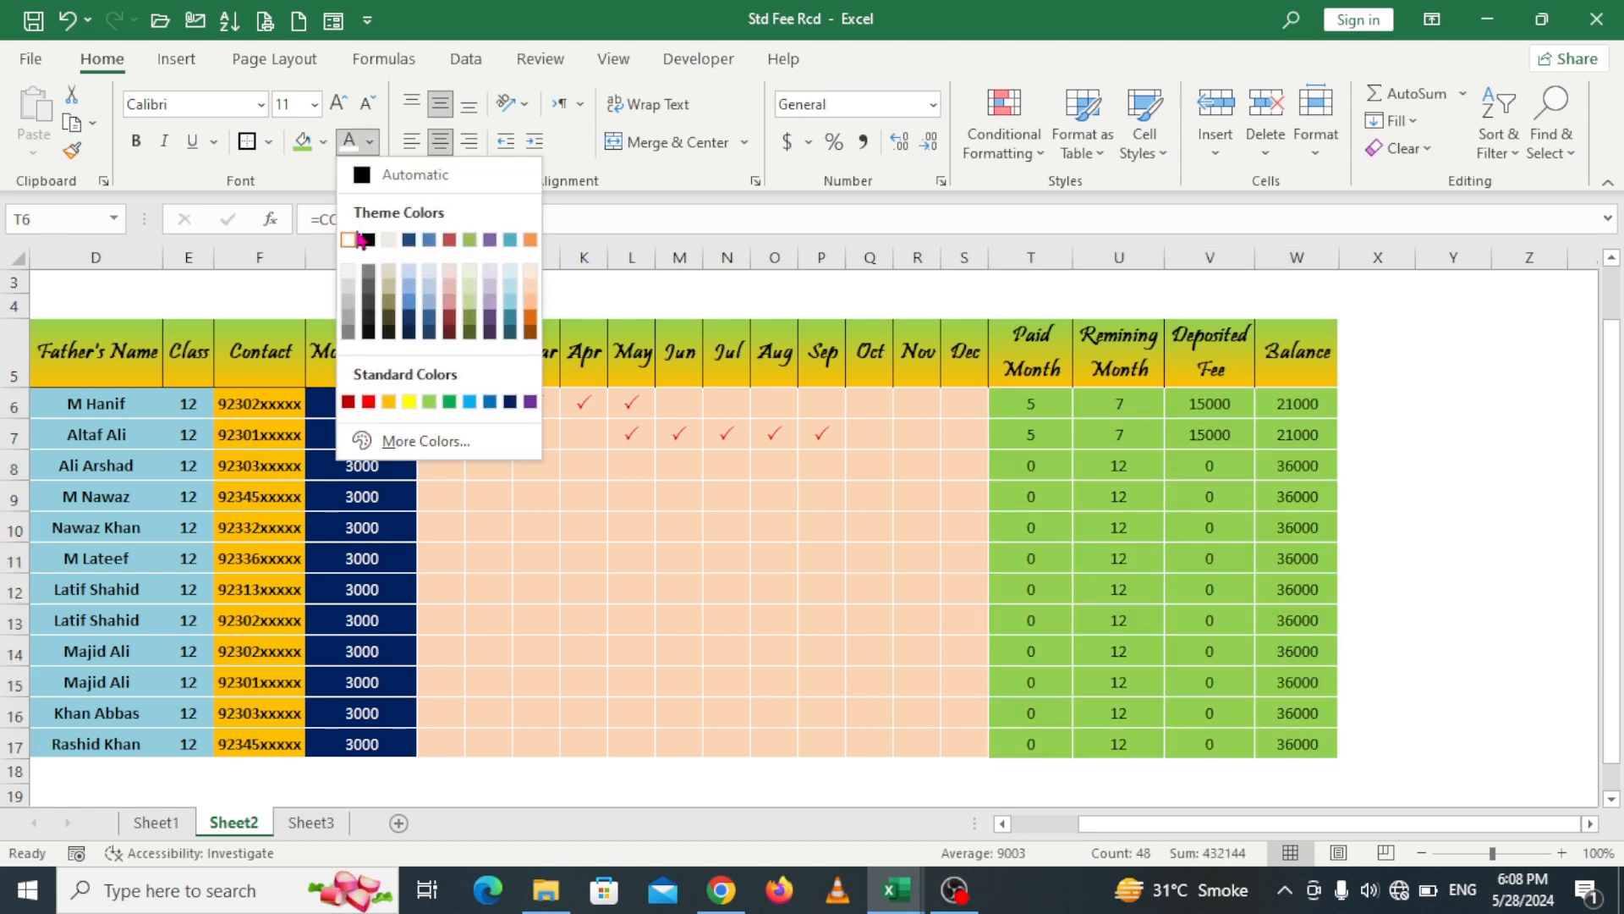
{"action": "left_click", "coordinate": [373, 237]}
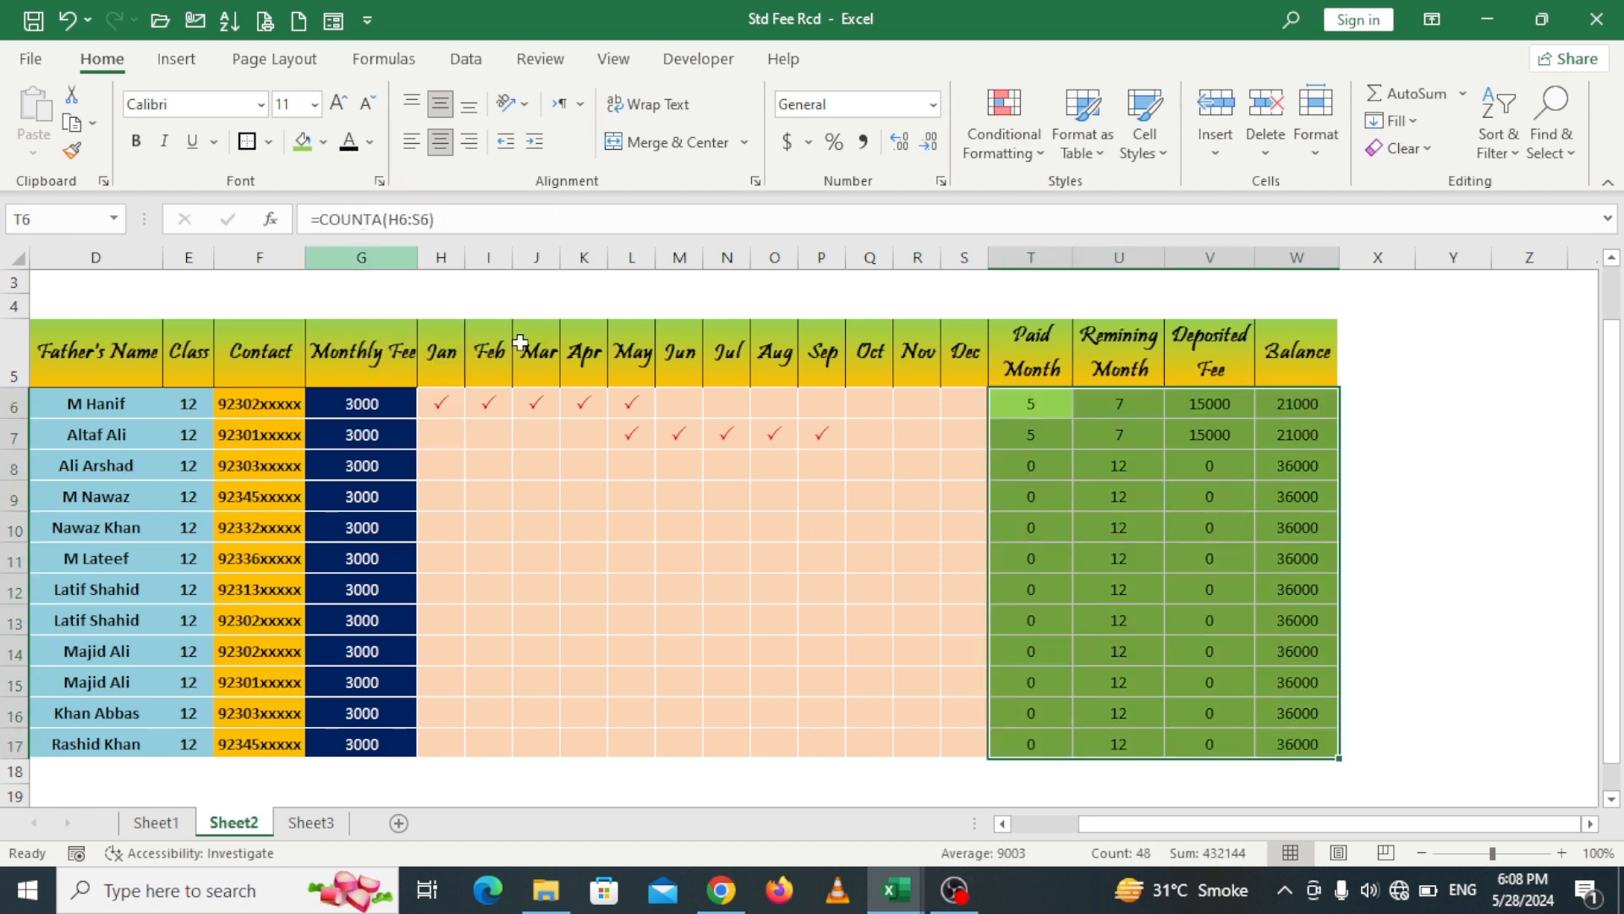
{"action": "left_click", "coordinate": [342, 107]}
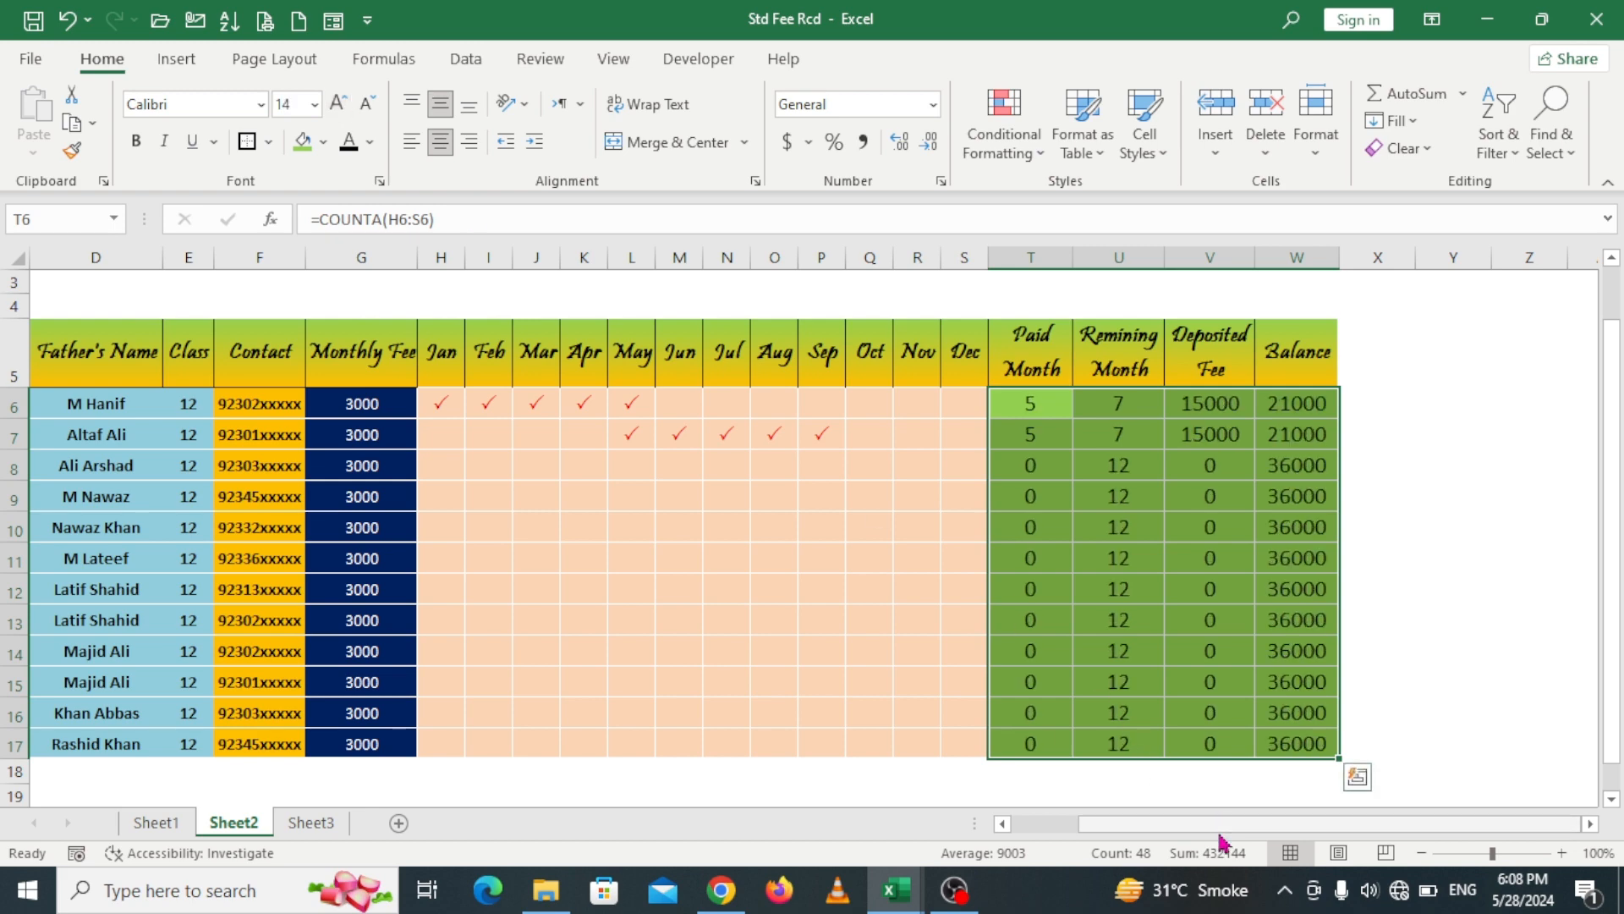
Step: Set the font size of all student record rows, B6:W17, to 14
{"action": "left_click_drag", "start_coordinate": [1221, 825], "coordinate": [939, 833]}
{"action": "left_click_drag", "start_coordinate": [94, 416], "coordinate": [1324, 748]}
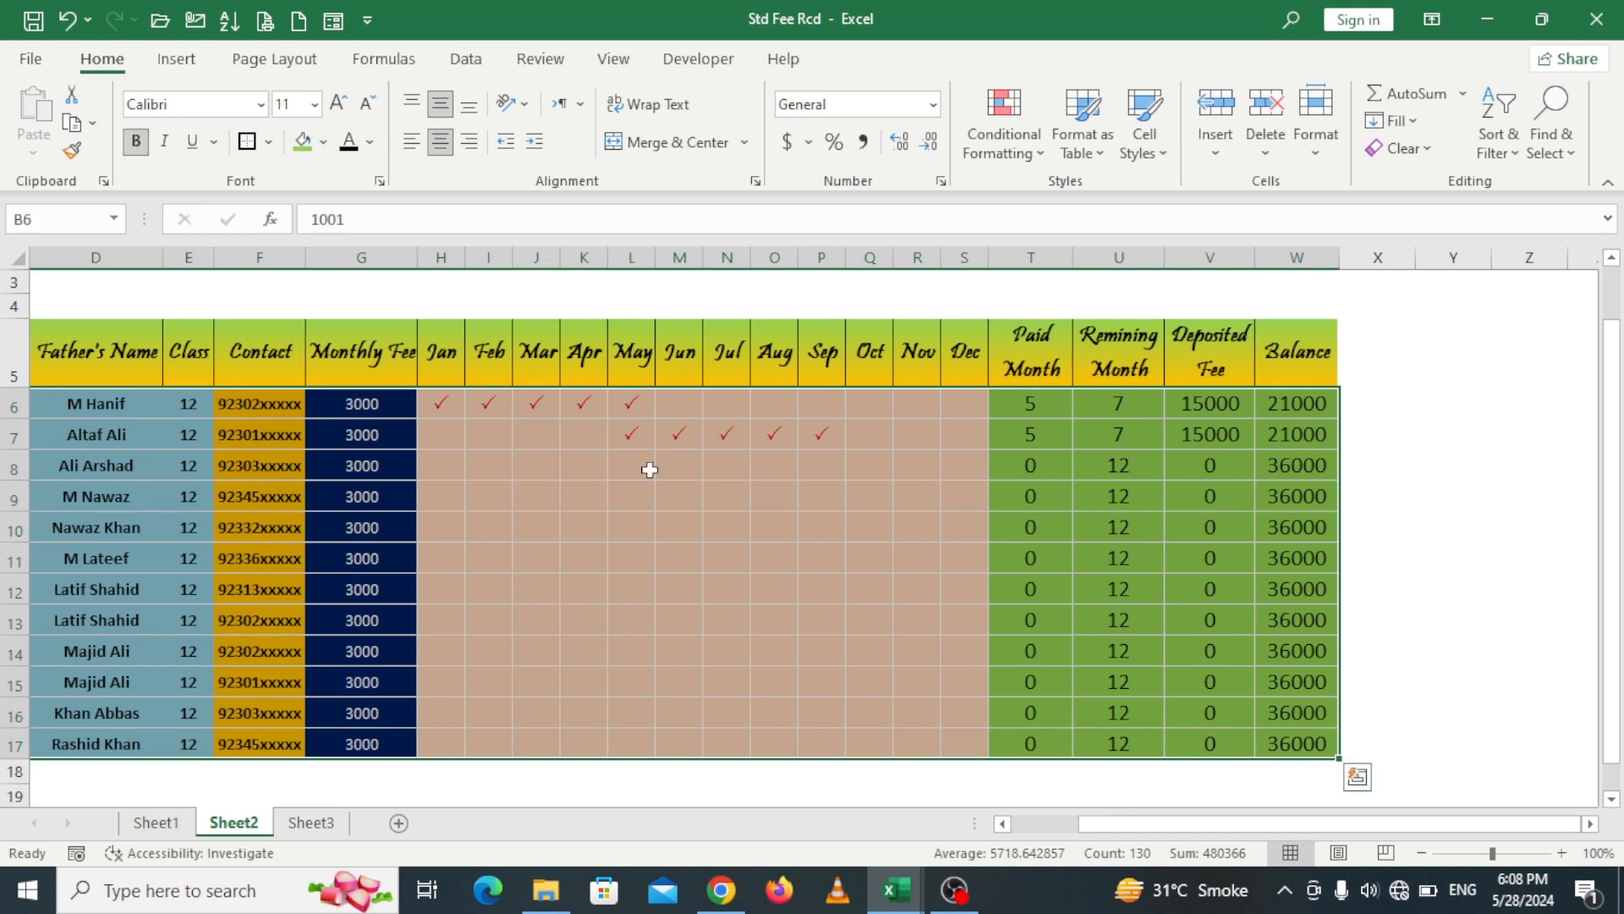
{"action": "left_click", "coordinate": [315, 105]}
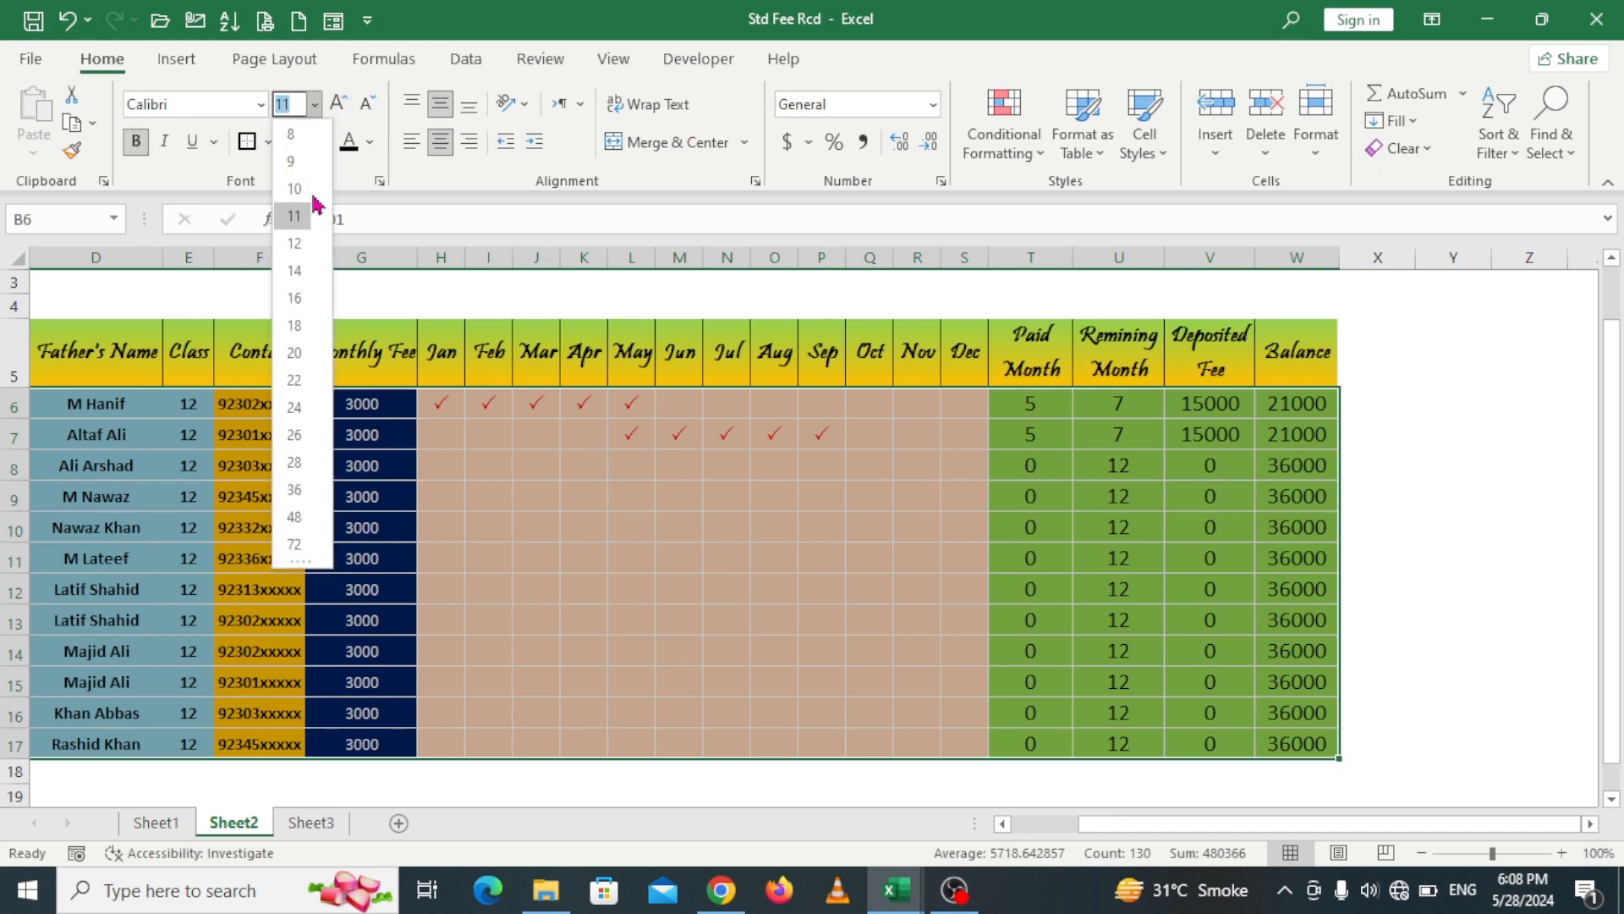
{"action": "left_click", "coordinate": [294, 270]}
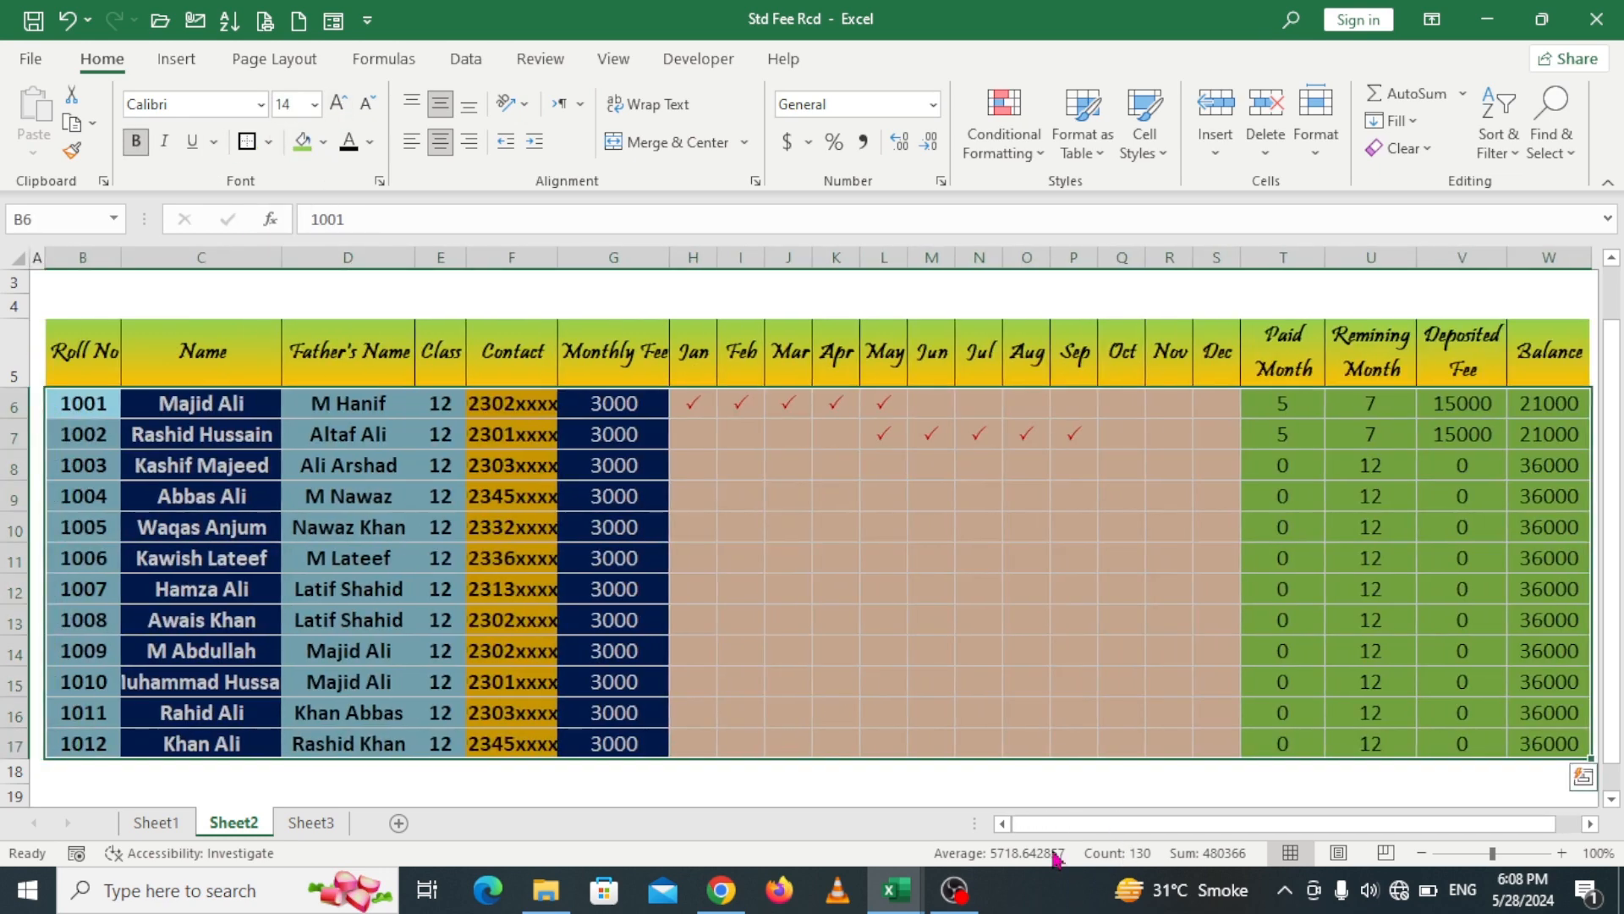
{"action": "left_click", "coordinate": [932, 724]}
Step: Make the paid month, remaining month, deposited fee and balance values in T6:W17 bold
{"action": "left_click_drag", "start_coordinate": [1177, 833], "coordinate": [1130, 834]}
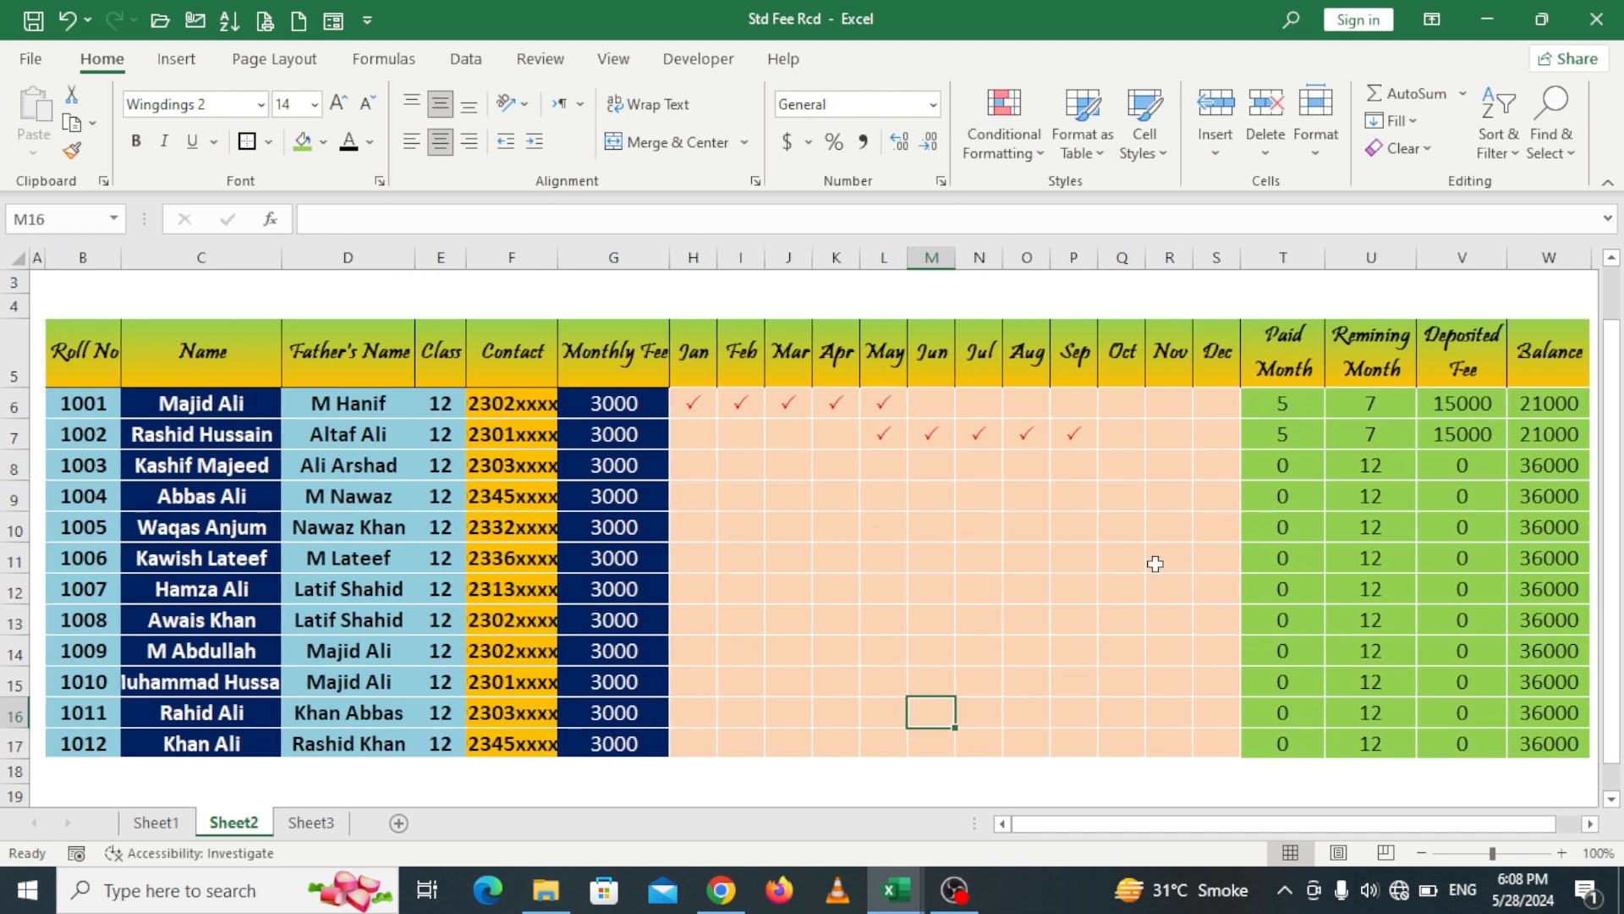
{"action": "left_click_drag", "start_coordinate": [1282, 406], "coordinate": [1525, 748]}
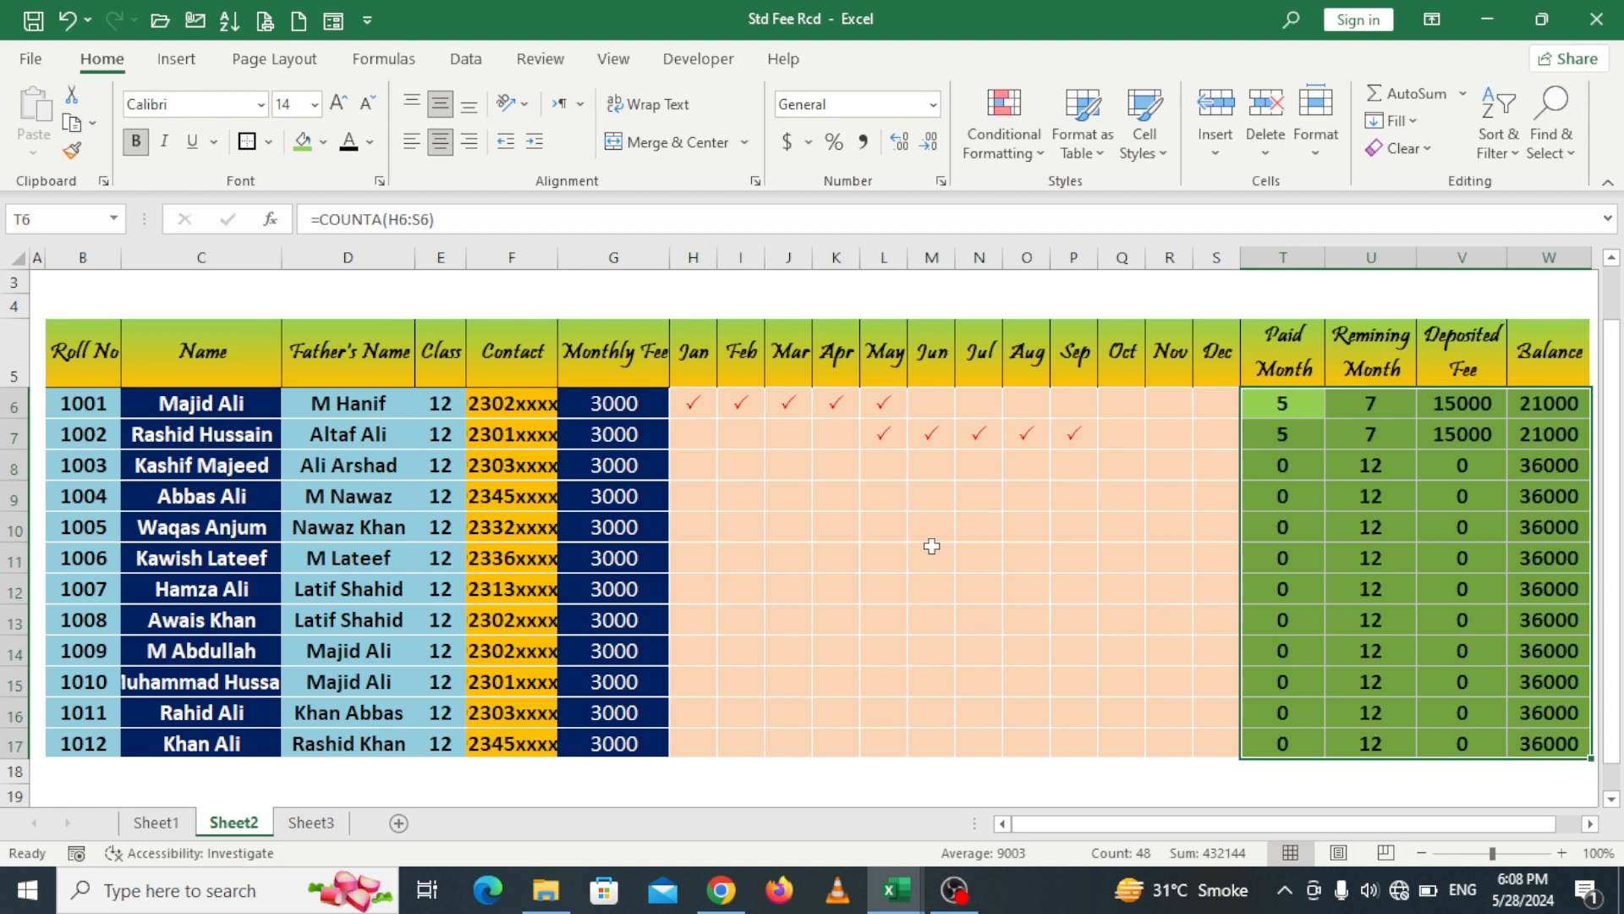
{"action": "left_click", "coordinate": [935, 558]}
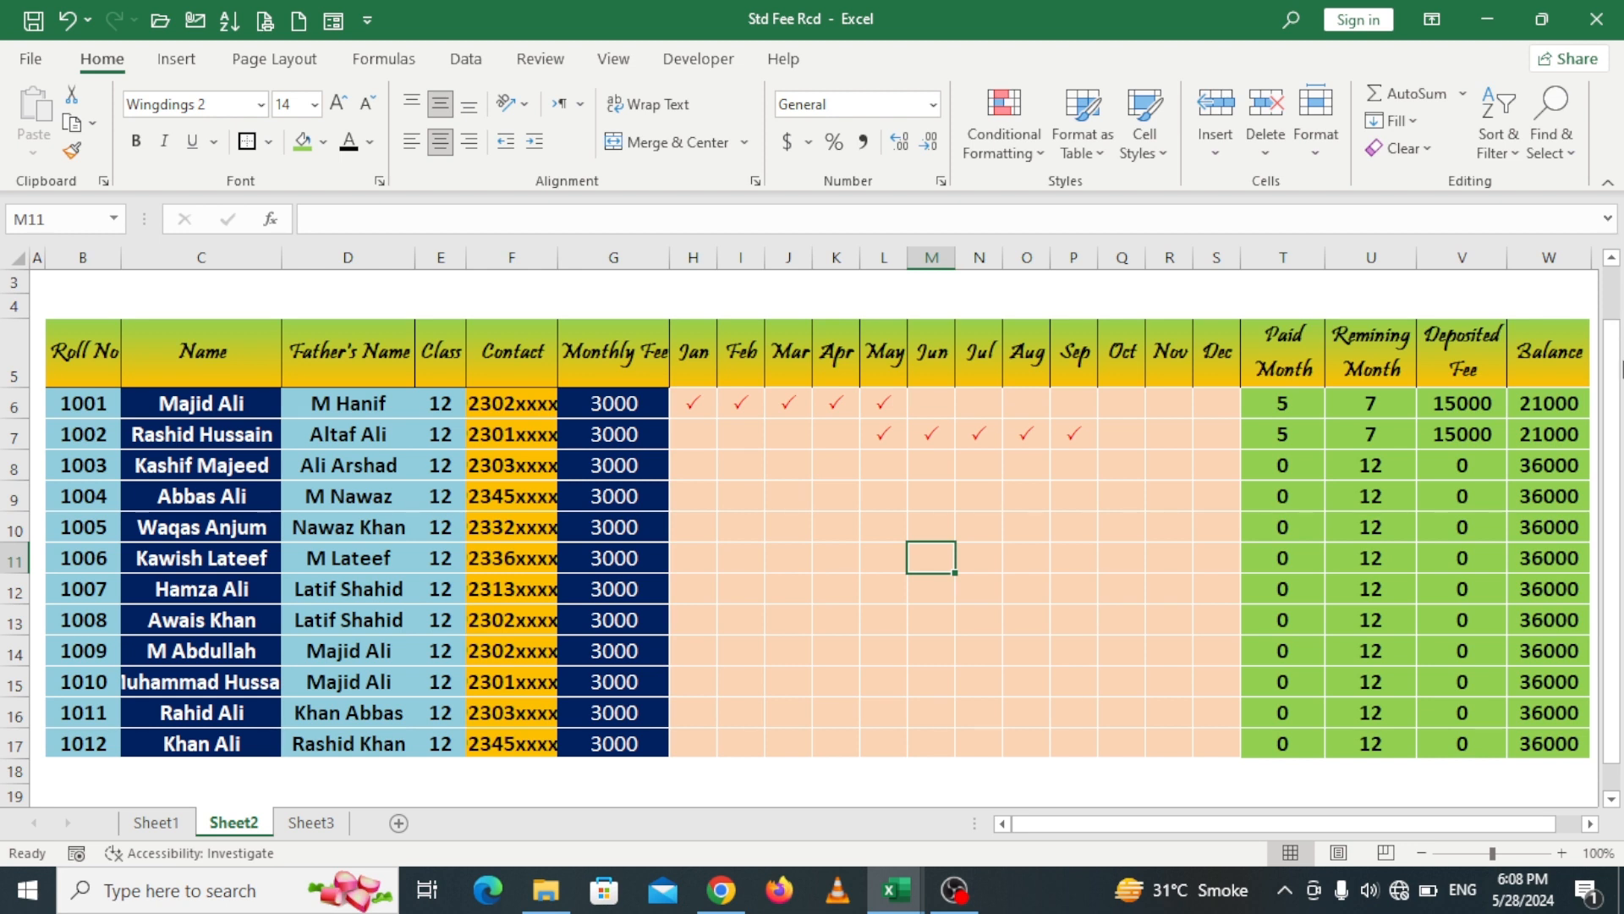
Step: Merge and center B1:W4 above the table headers and enter the title Student Fee Record
{"action": "scroll", "coordinate": [1612, 373], "scroll_direction": "up", "scroll_amount": 1}
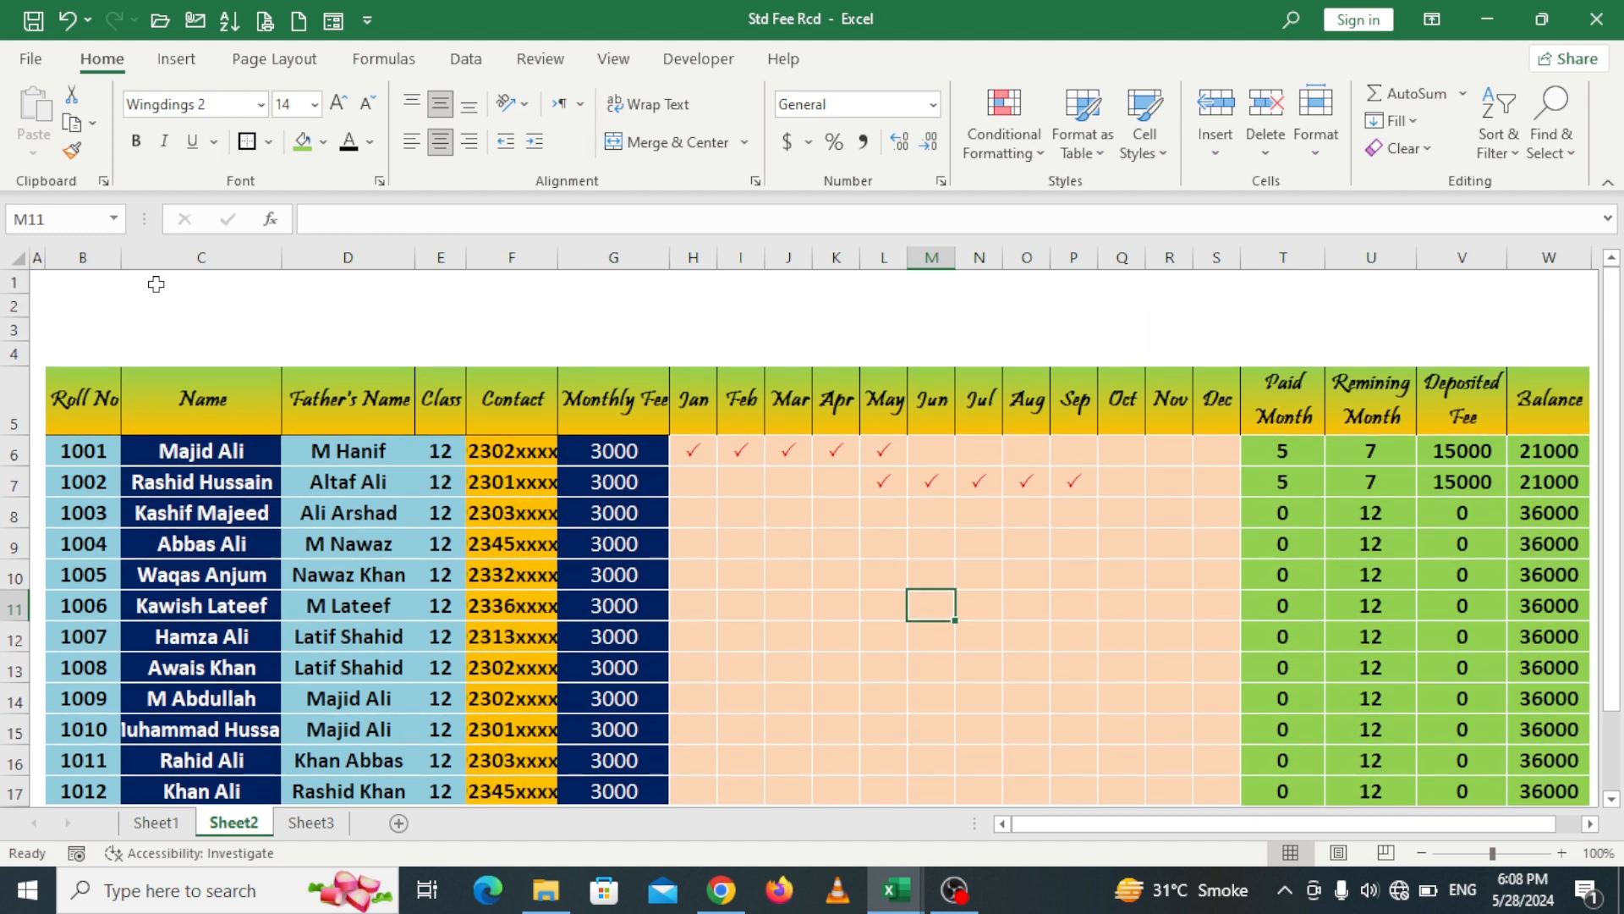
{"action": "left_click_drag", "start_coordinate": [77, 277], "coordinate": [1547, 361]}
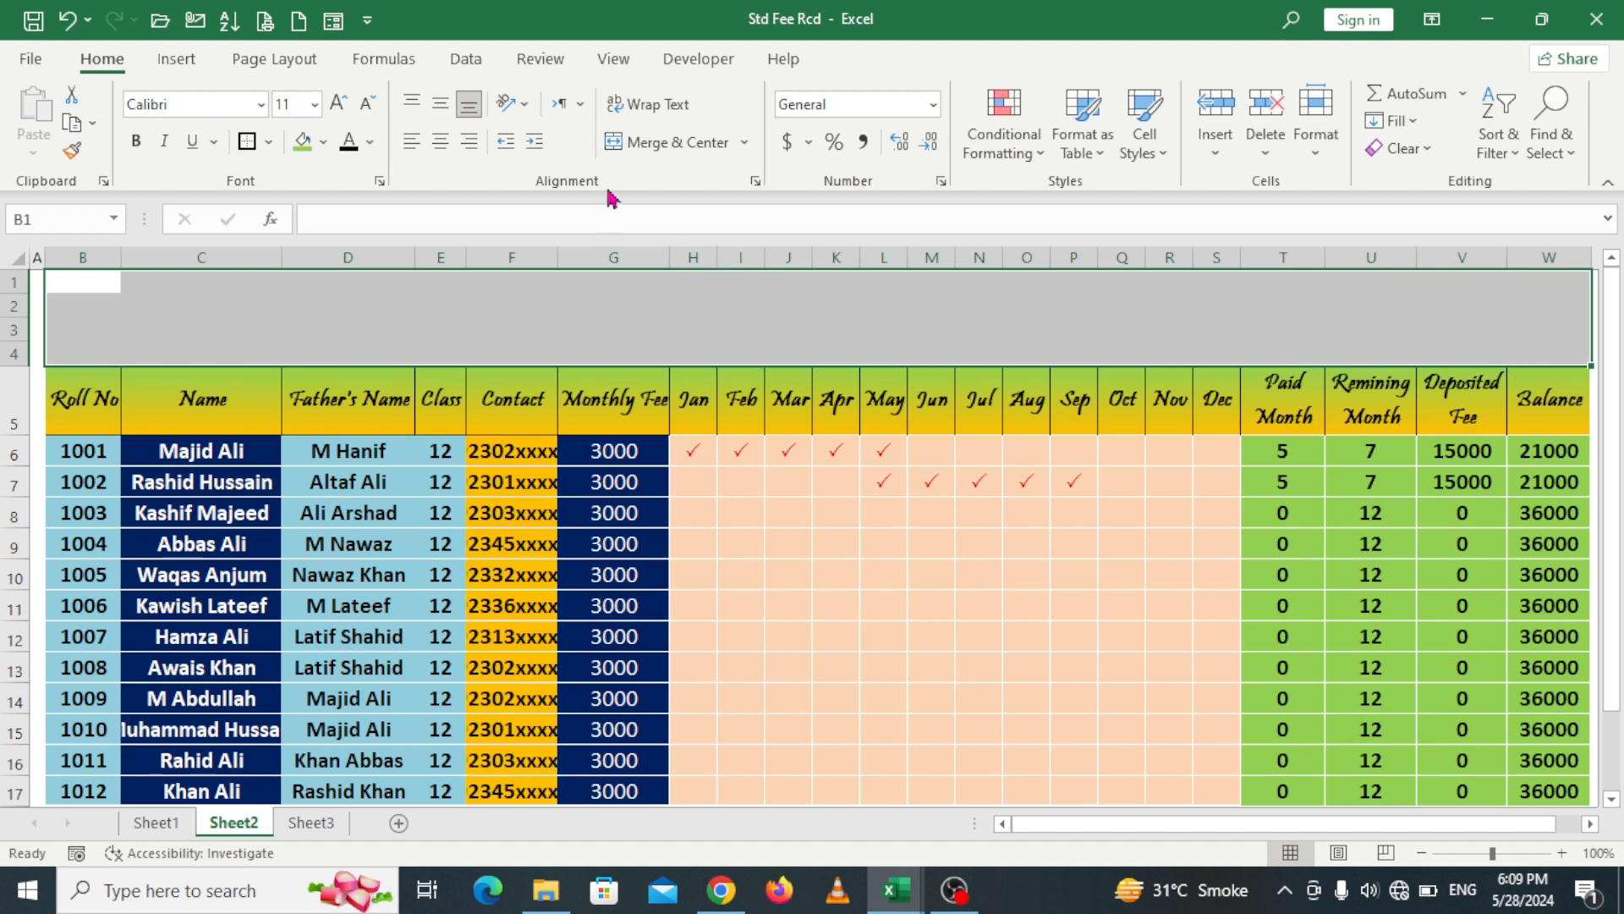
{"action": "left_click", "coordinate": [641, 143]}
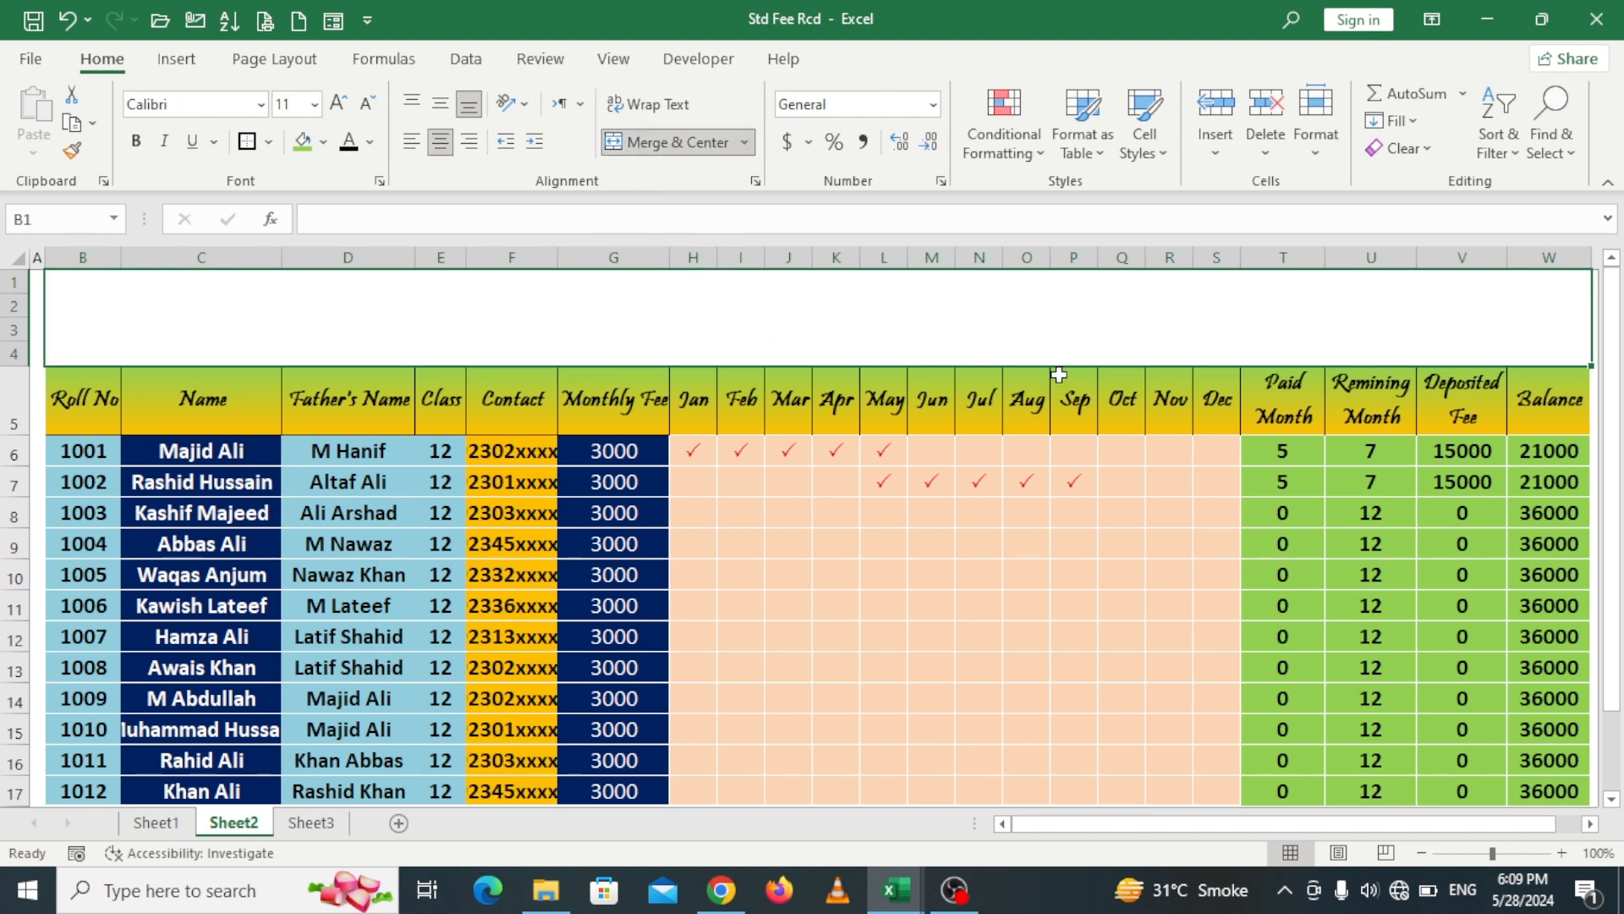
{"action": "type", "text": "s"}
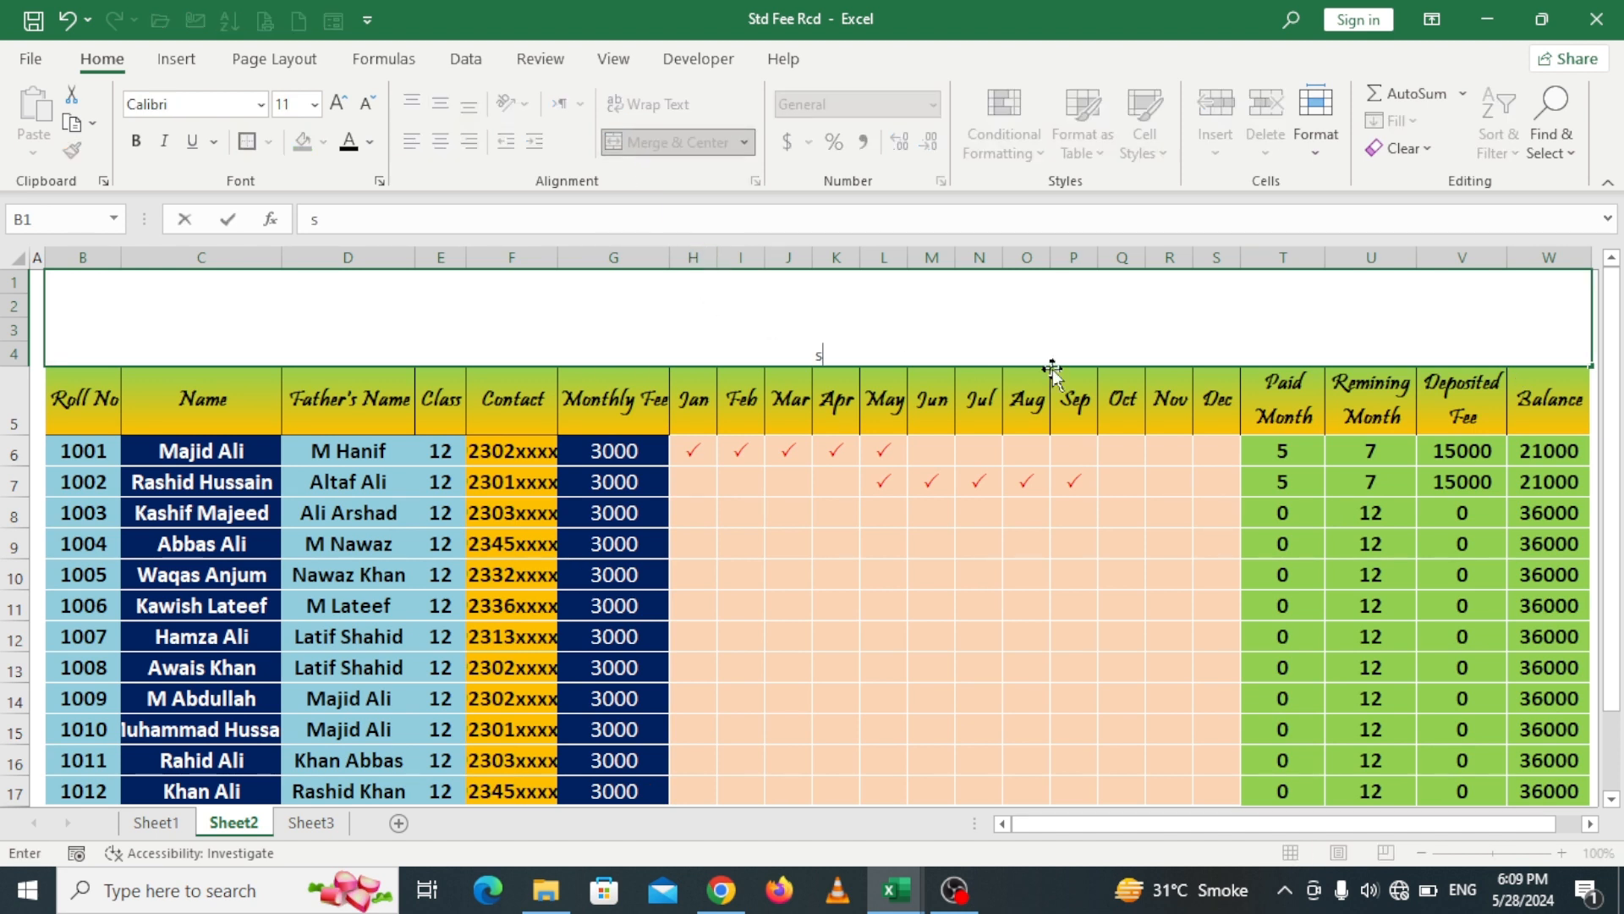
{"action": "type", "text": "TUDENT Fee R"}
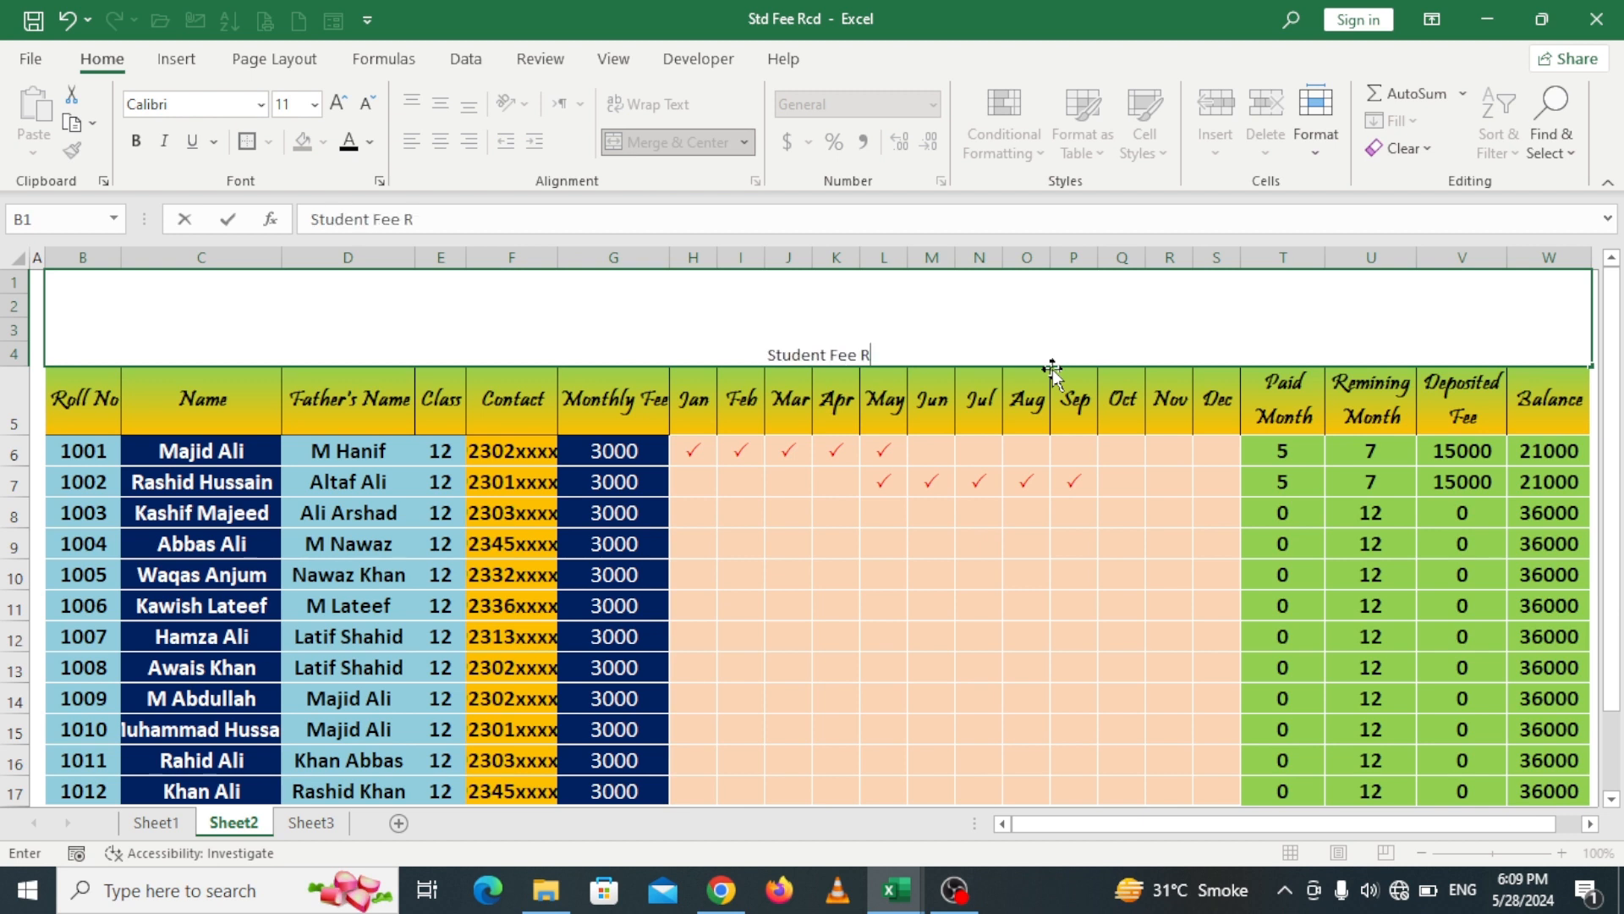
{"action": "type", "text": "ecord"}
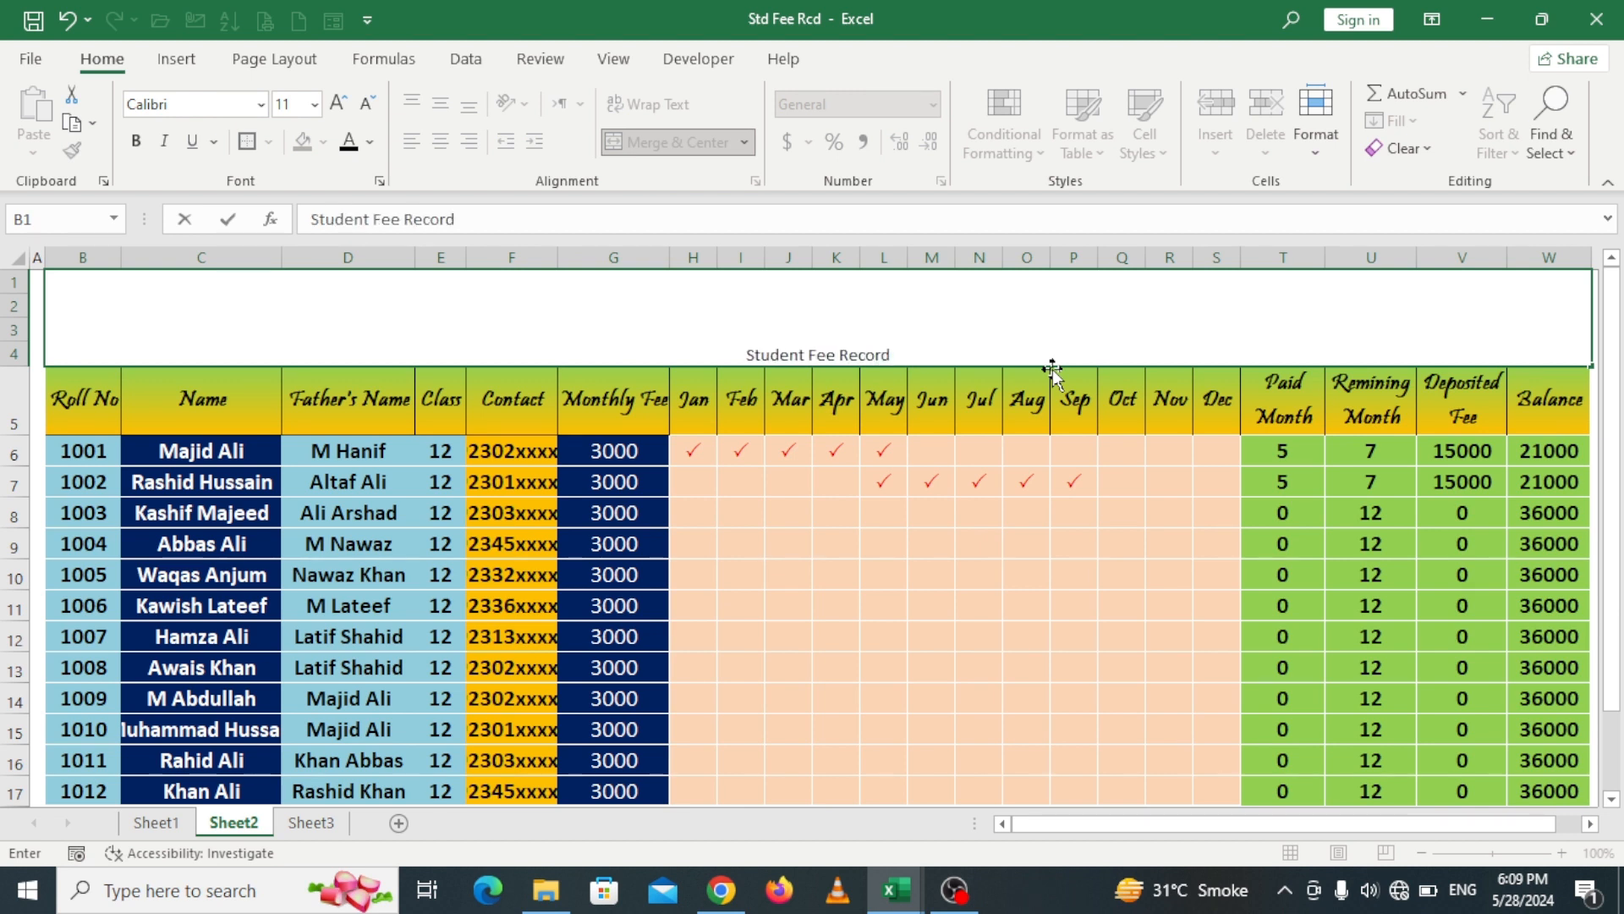
{"action": "left_click", "coordinate": [985, 475]}
Step: Enlarge the Student Fee Record title to font size 48
{"action": "left_click", "coordinate": [883, 315]}
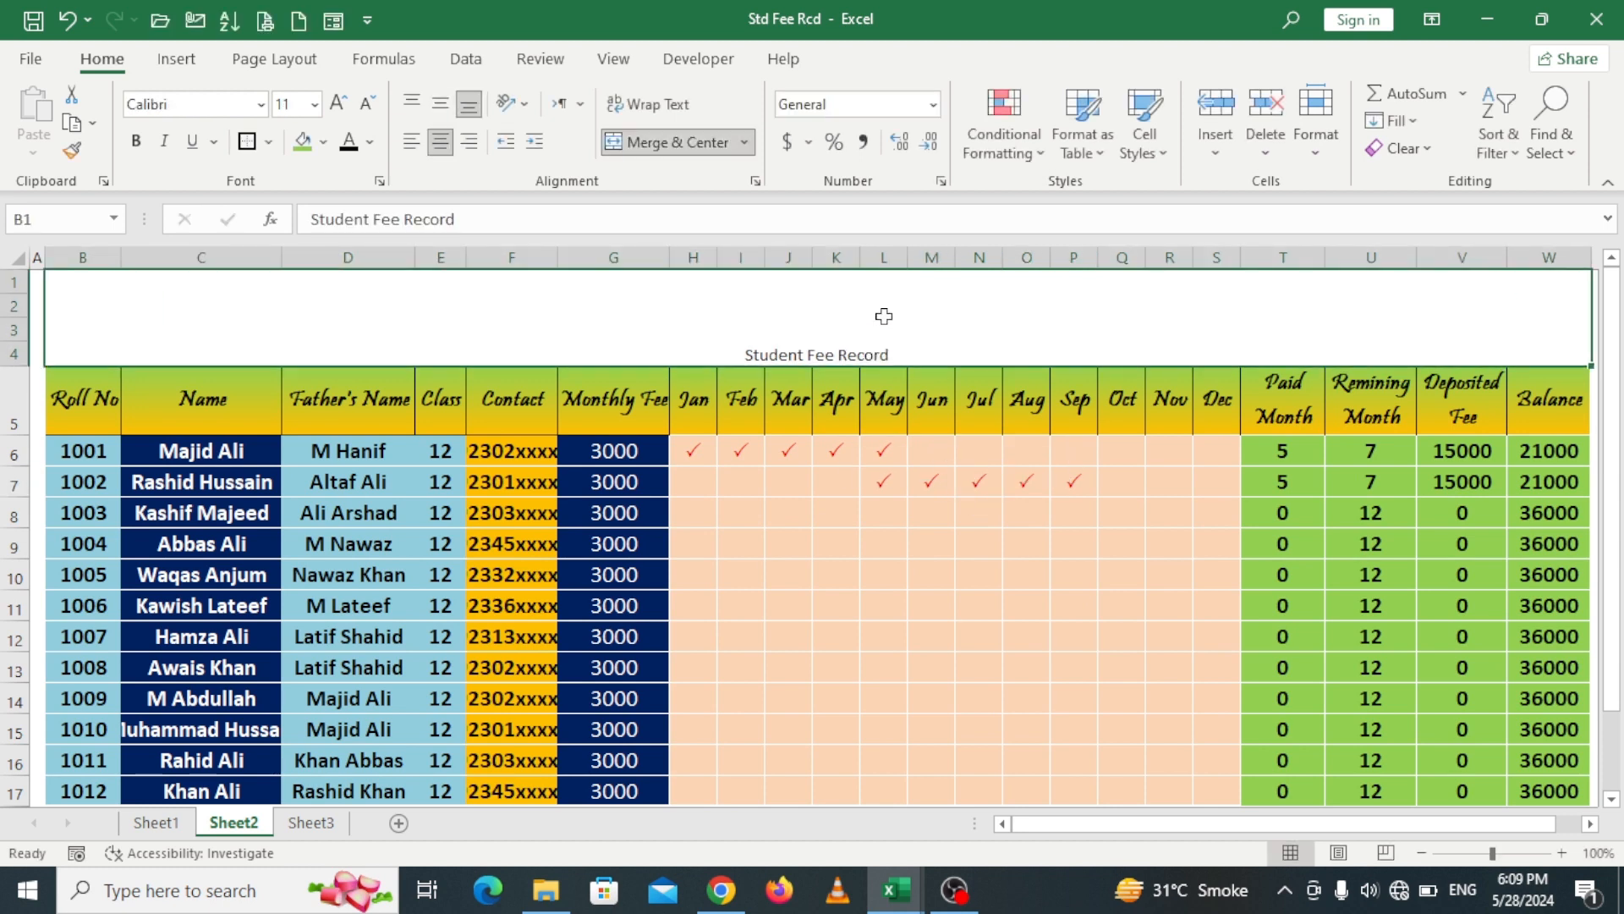
{"action": "left_click", "coordinate": [337, 105]}
{"action": "left_click", "coordinate": [338, 105]}
{"action": "left_click", "coordinate": [338, 105]}
{"action": "left_click", "coordinate": [338, 105]}
{"action": "left_click", "coordinate": [338, 105]}
{"action": "left_click", "coordinate": [337, 105]}
{"action": "left_click", "coordinate": [338, 104]}
{"action": "left_click", "coordinate": [338, 105]}
{"action": "left_click", "coordinate": [337, 105]}
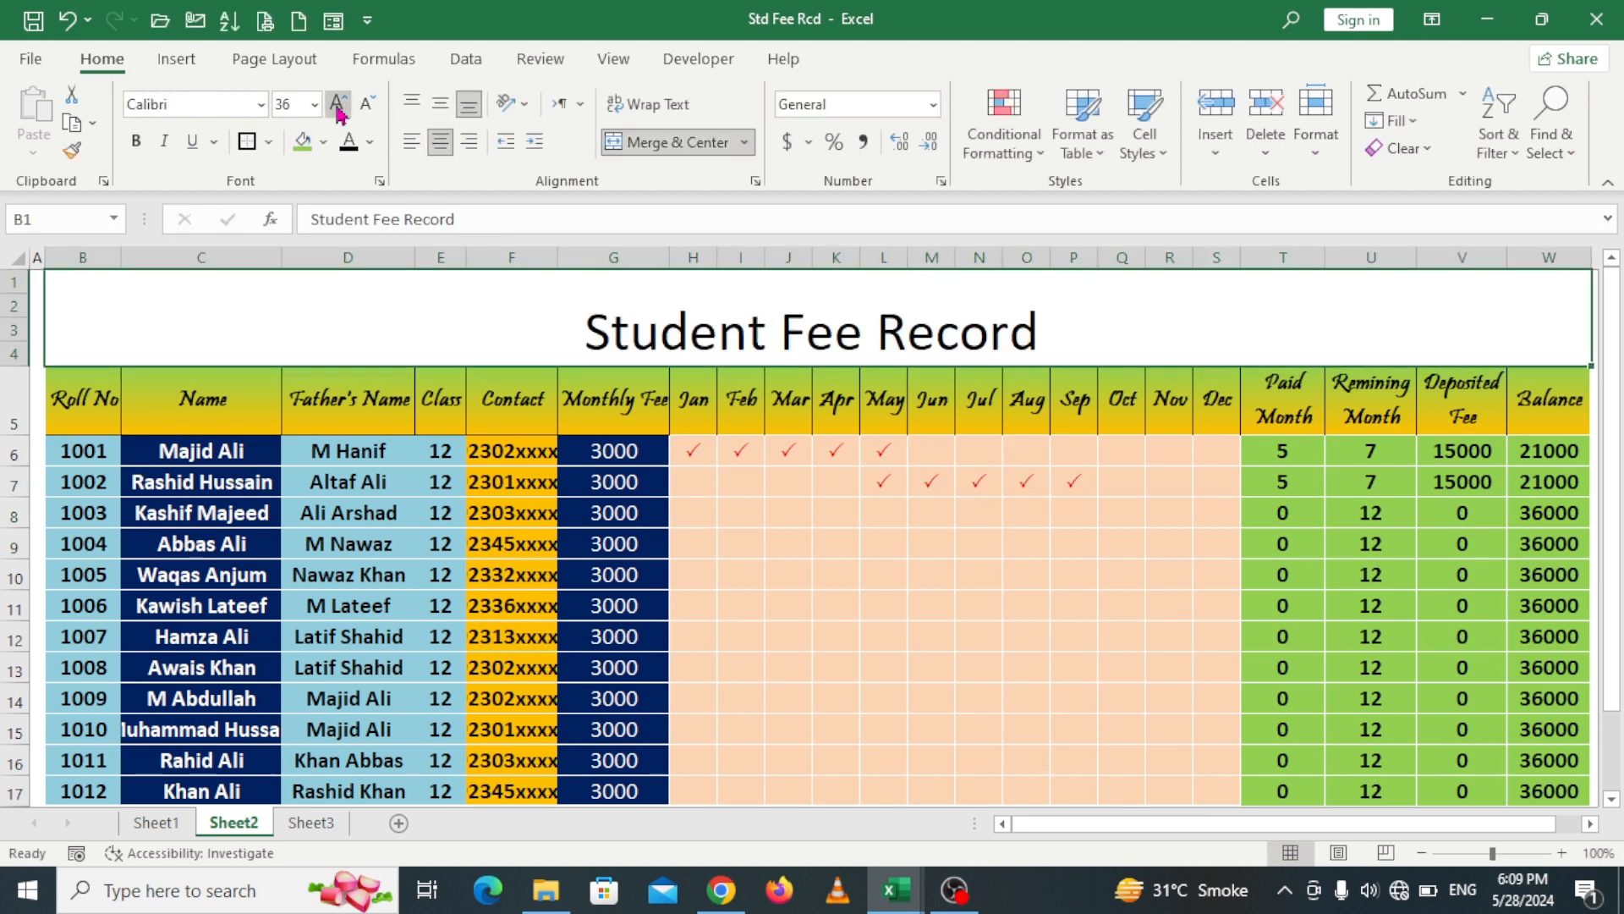
{"action": "left_click", "coordinate": [339, 106]}
{"action": "left_click", "coordinate": [339, 107]}
{"action": "left_click", "coordinate": [340, 107]}
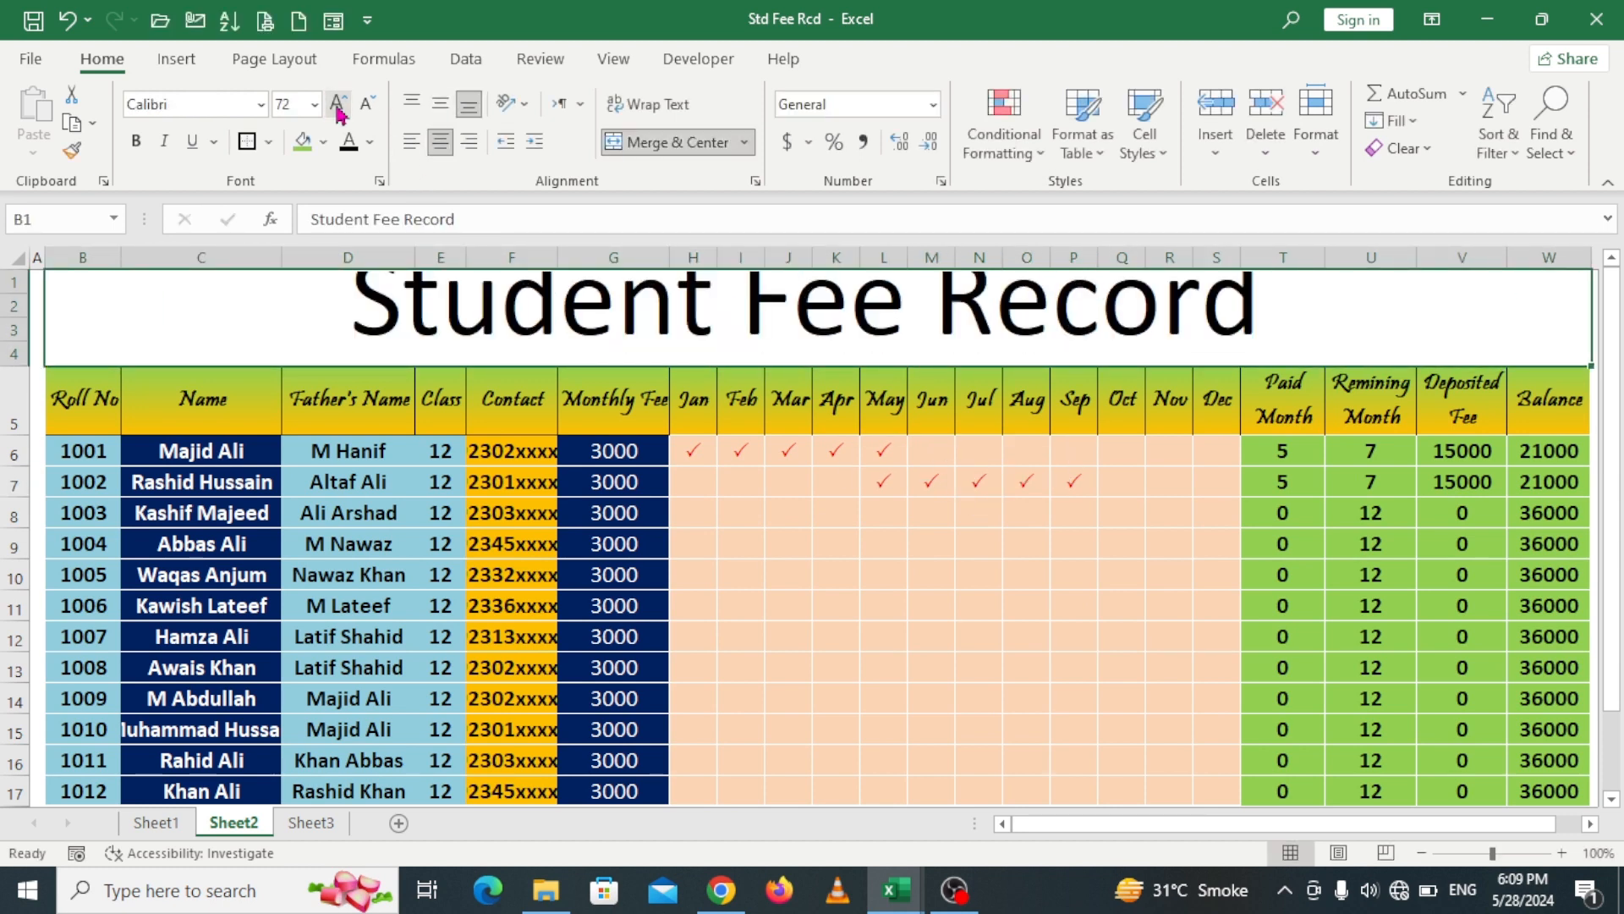
{"action": "left_click", "coordinate": [442, 419]}
{"action": "left_click", "coordinate": [785, 345]}
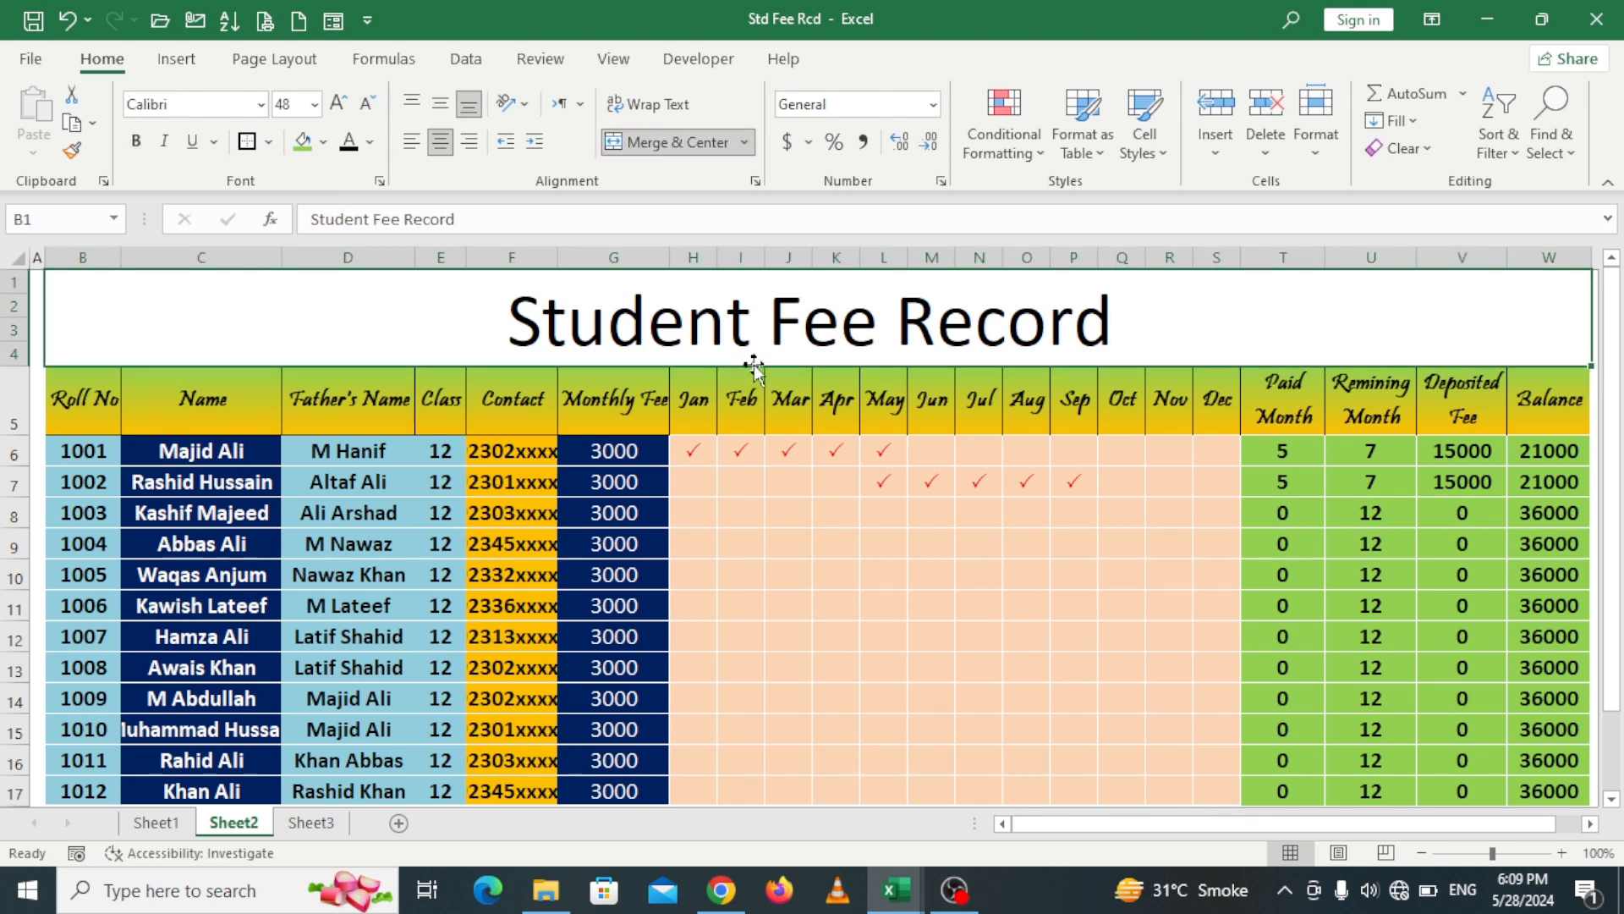
Step: Change the font of the Student Fee Record title to Edwardian Script ITC
{"action": "left_click", "coordinate": [261, 107]}
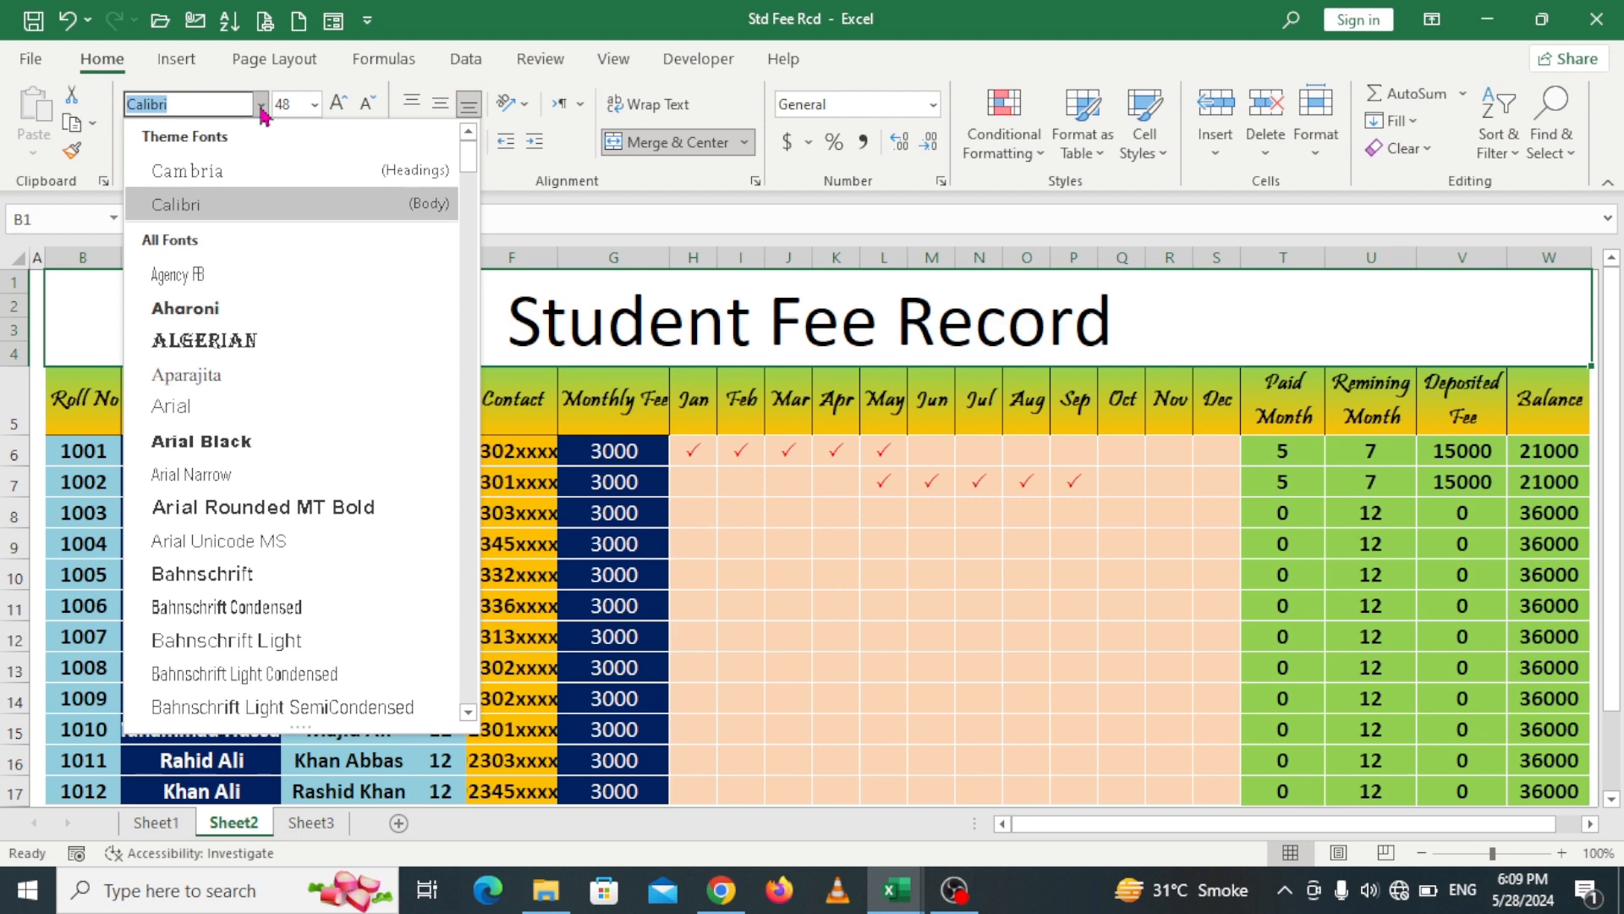
{"action": "type", "text": "Edwardian Script ITC"}
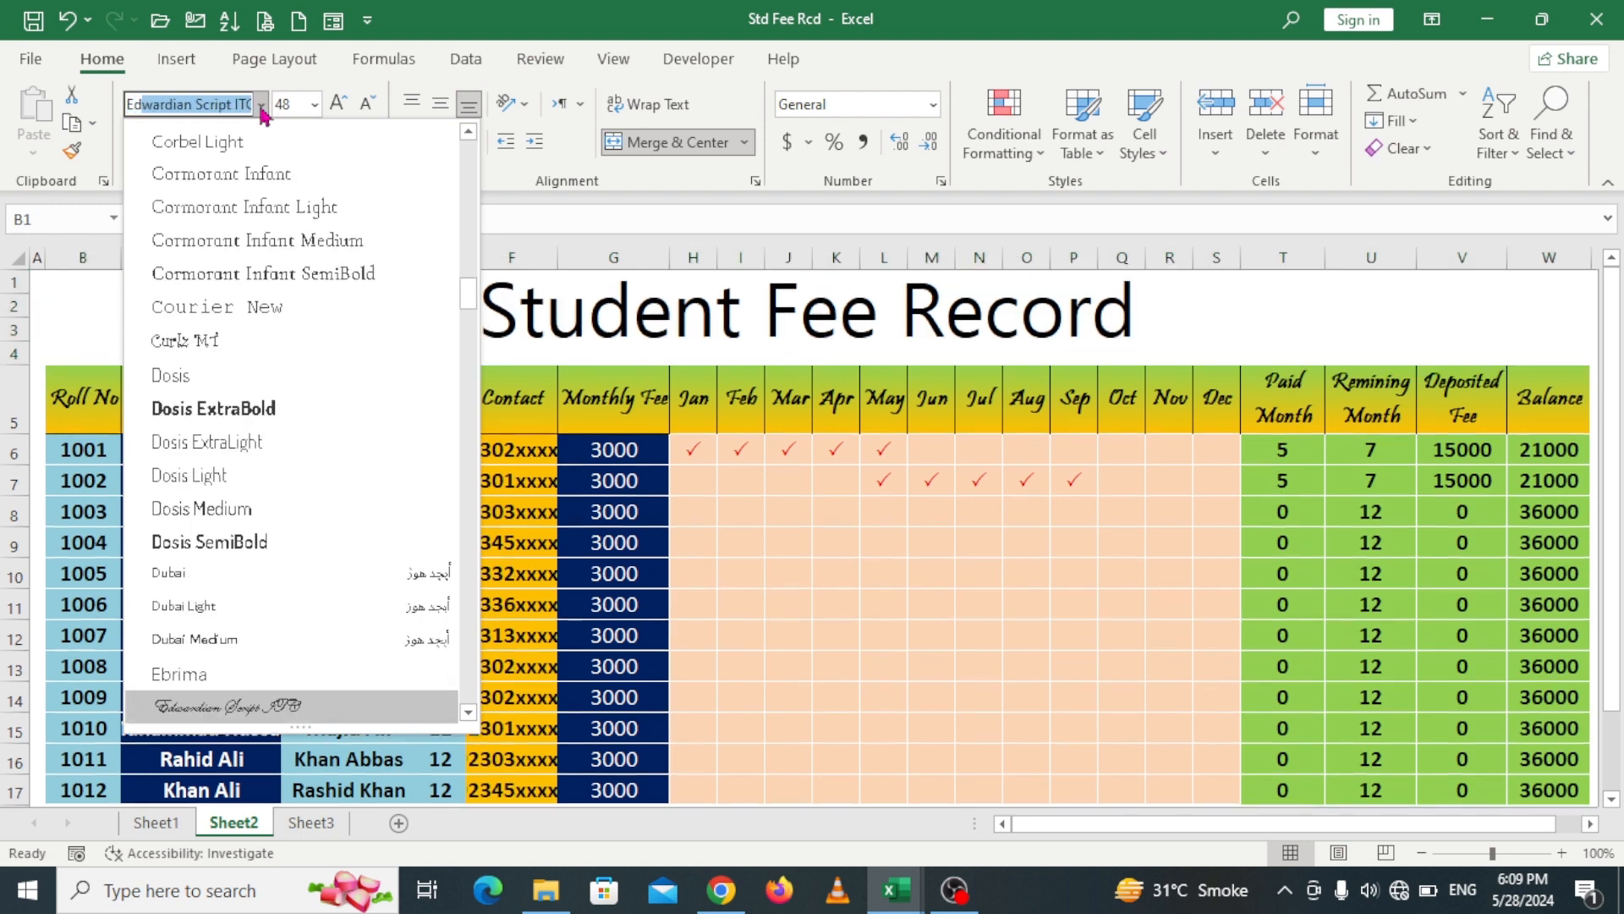
{"action": "key", "text": "End"}
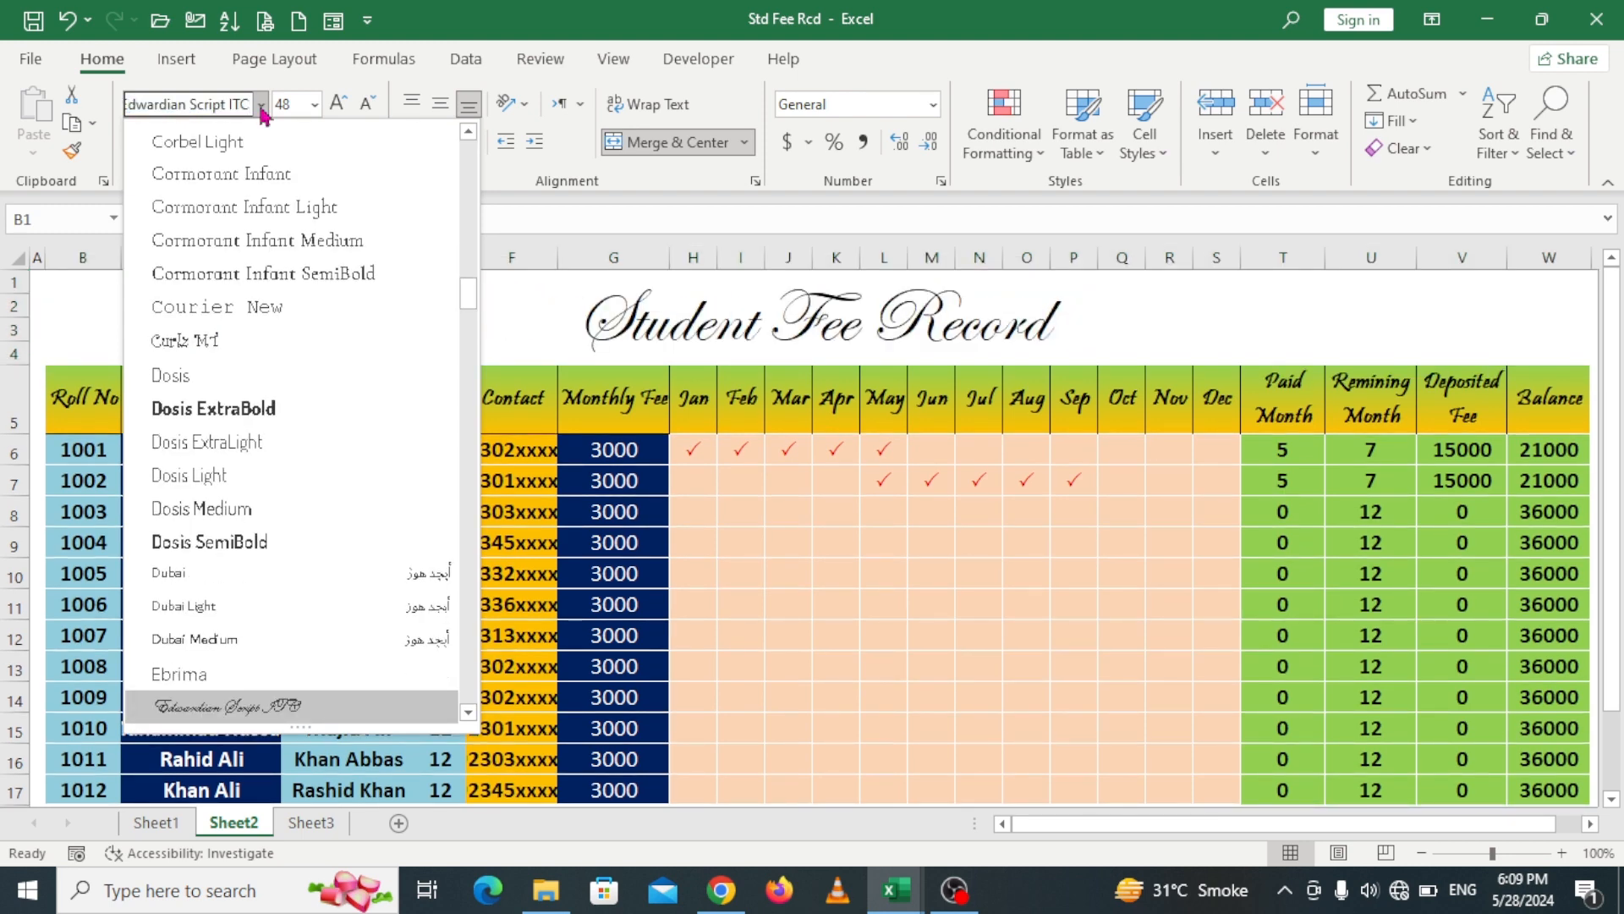
{"action": "left_click", "coordinate": [262, 110]}
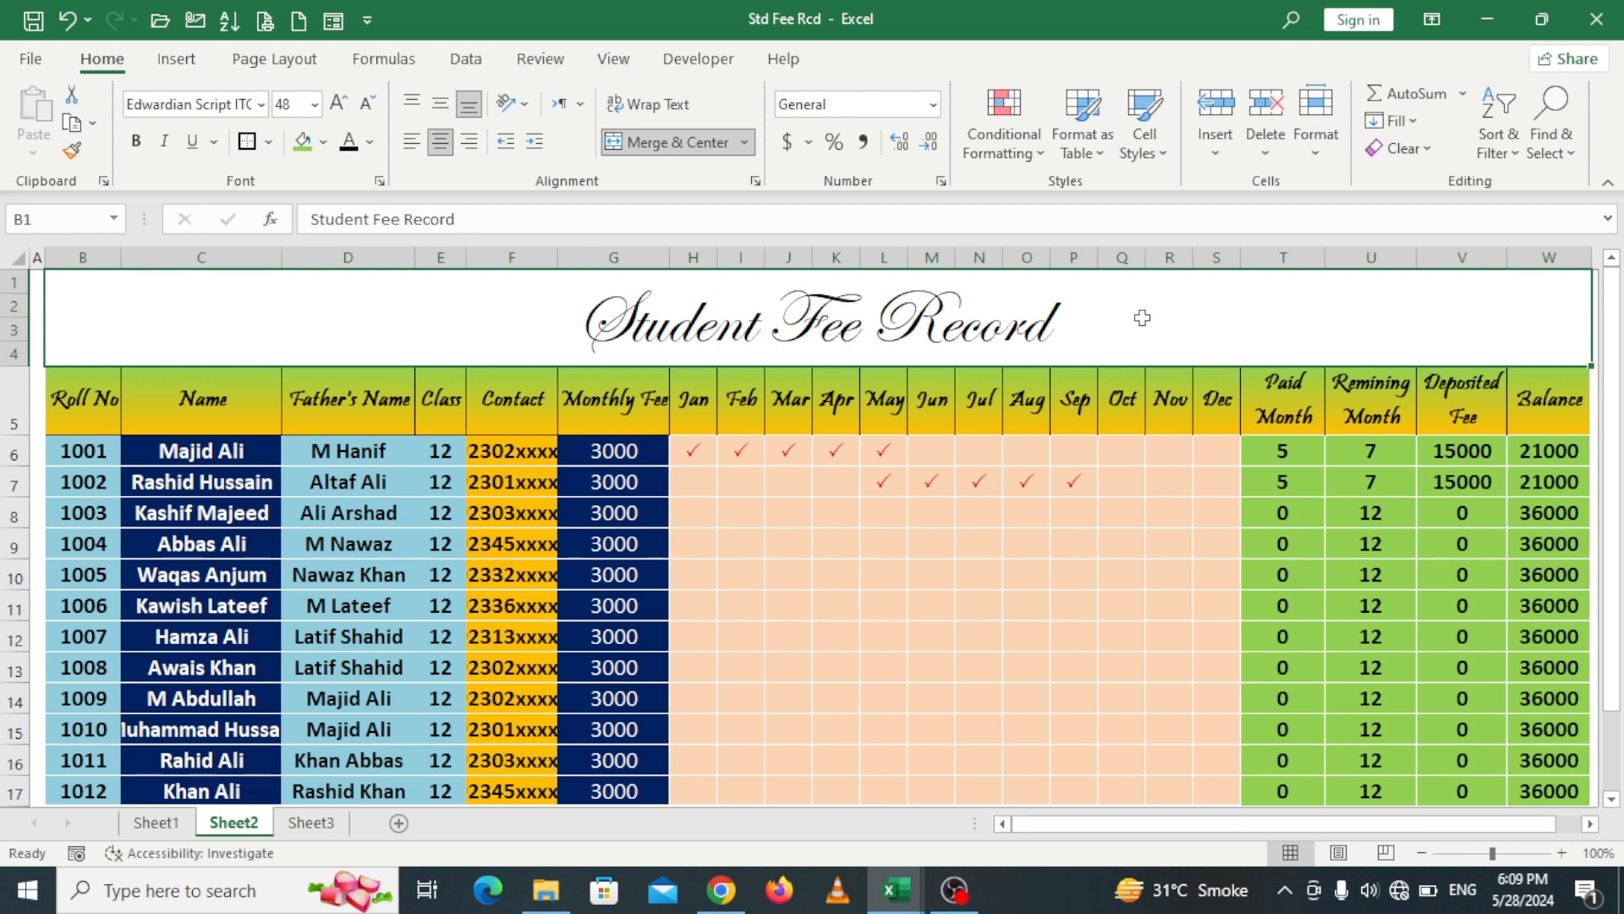
Step: Fill the merged title cell with a horizontal two-color gradient from light green to orange
{"action": "key", "text": "ctrl+1"}
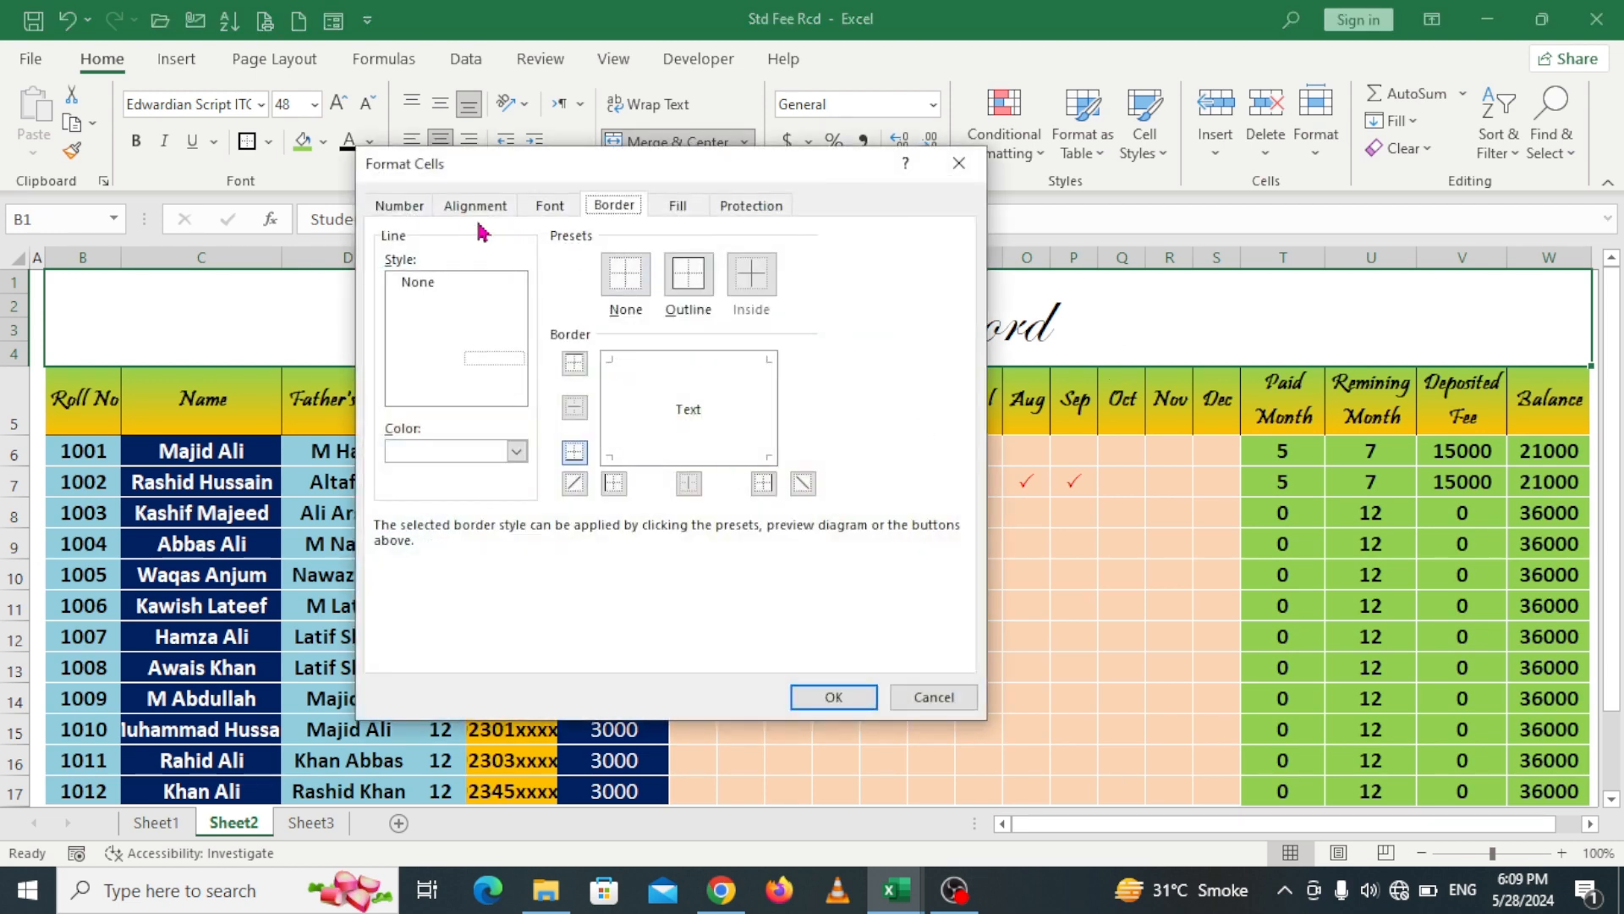
{"action": "left_click", "coordinate": [689, 210]}
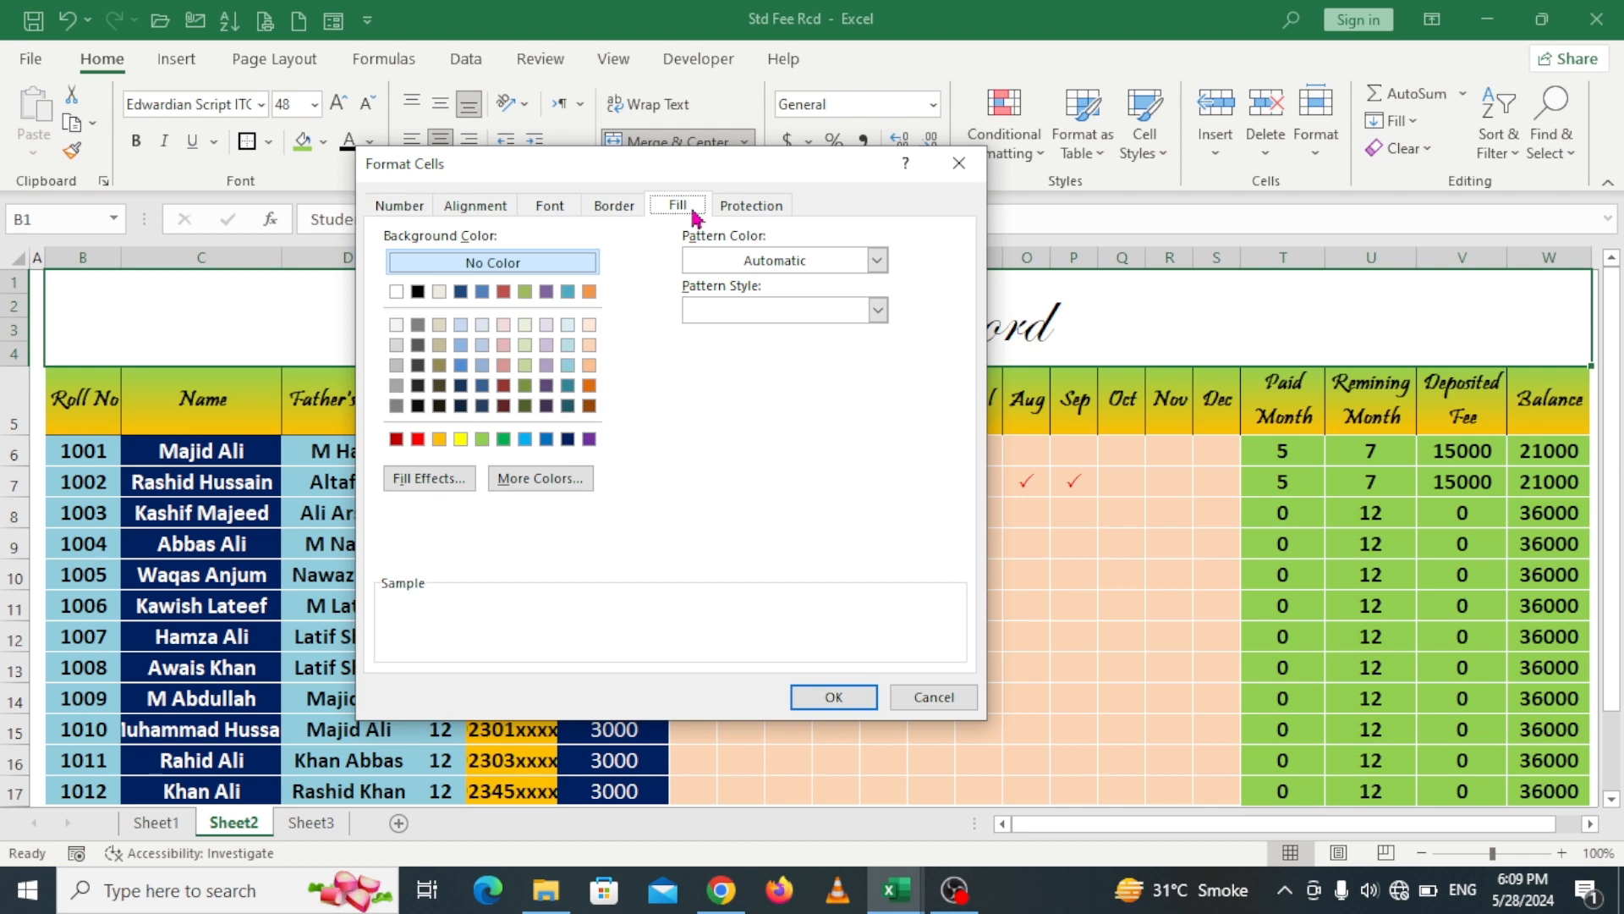
{"action": "left_click", "coordinate": [448, 489]}
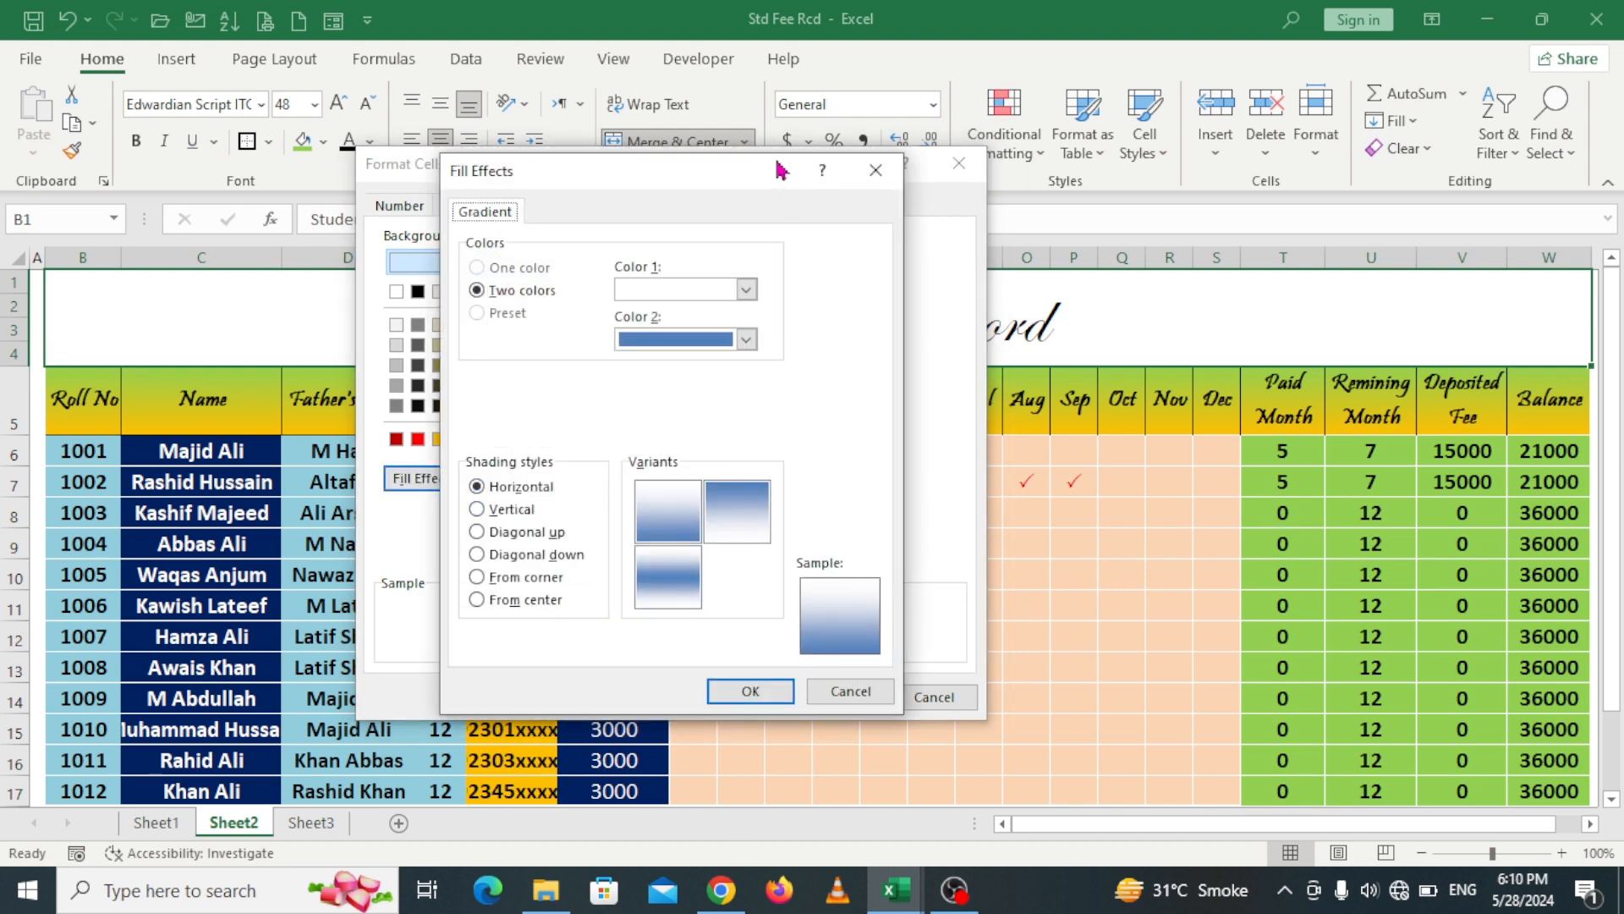
{"action": "left_click_drag", "start_coordinate": [780, 176], "coordinate": [785, 125]}
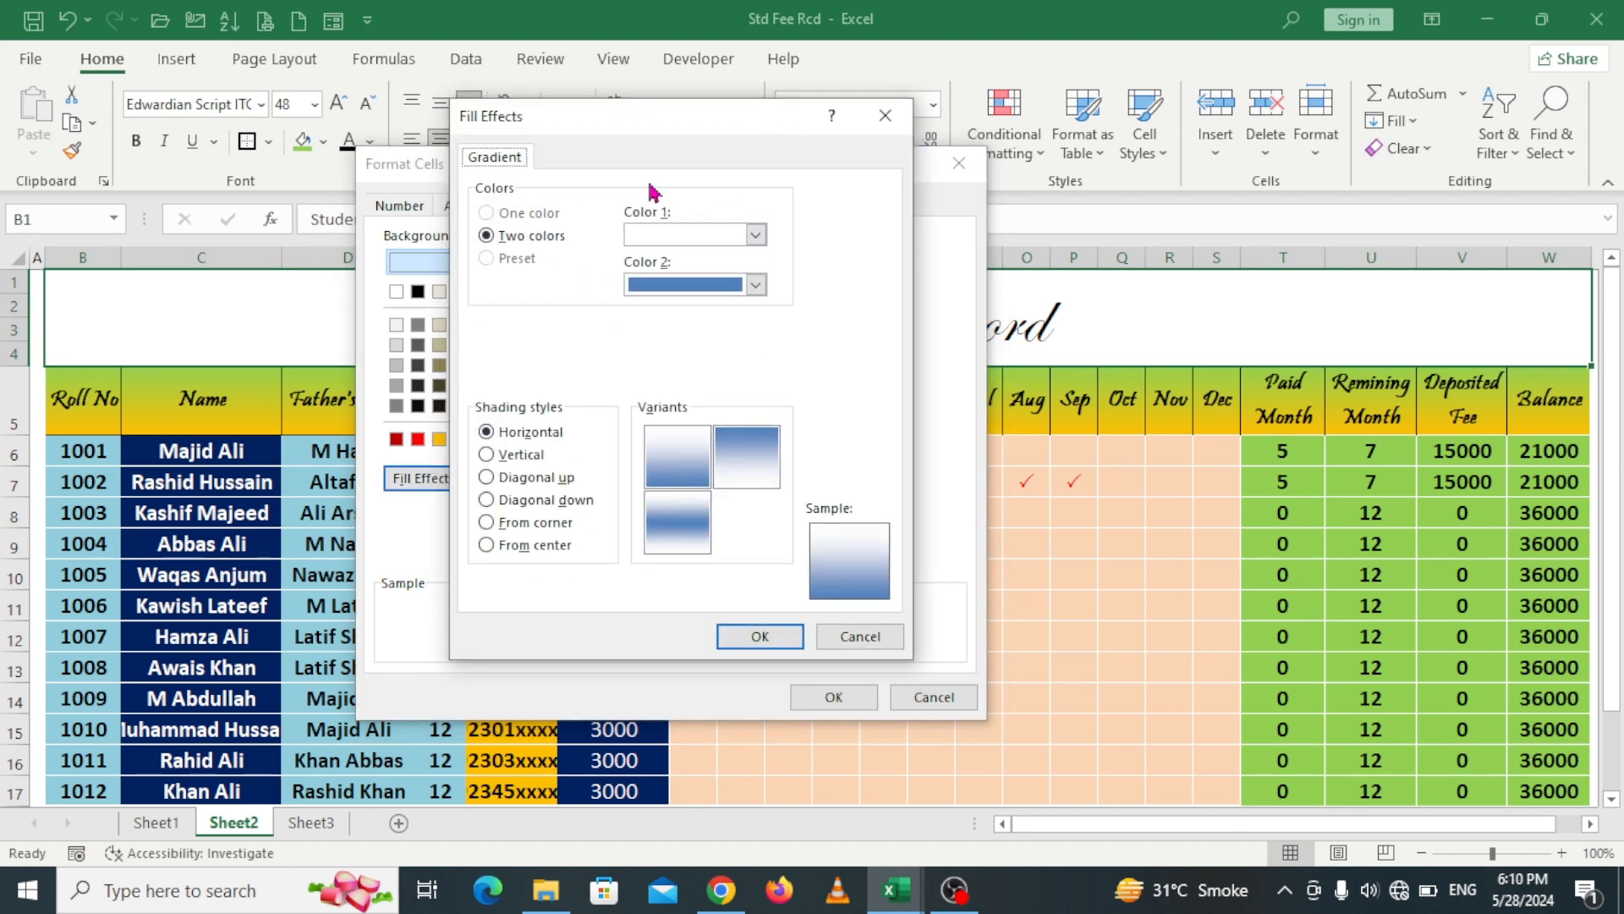
{"action": "left_click", "coordinate": [755, 236]}
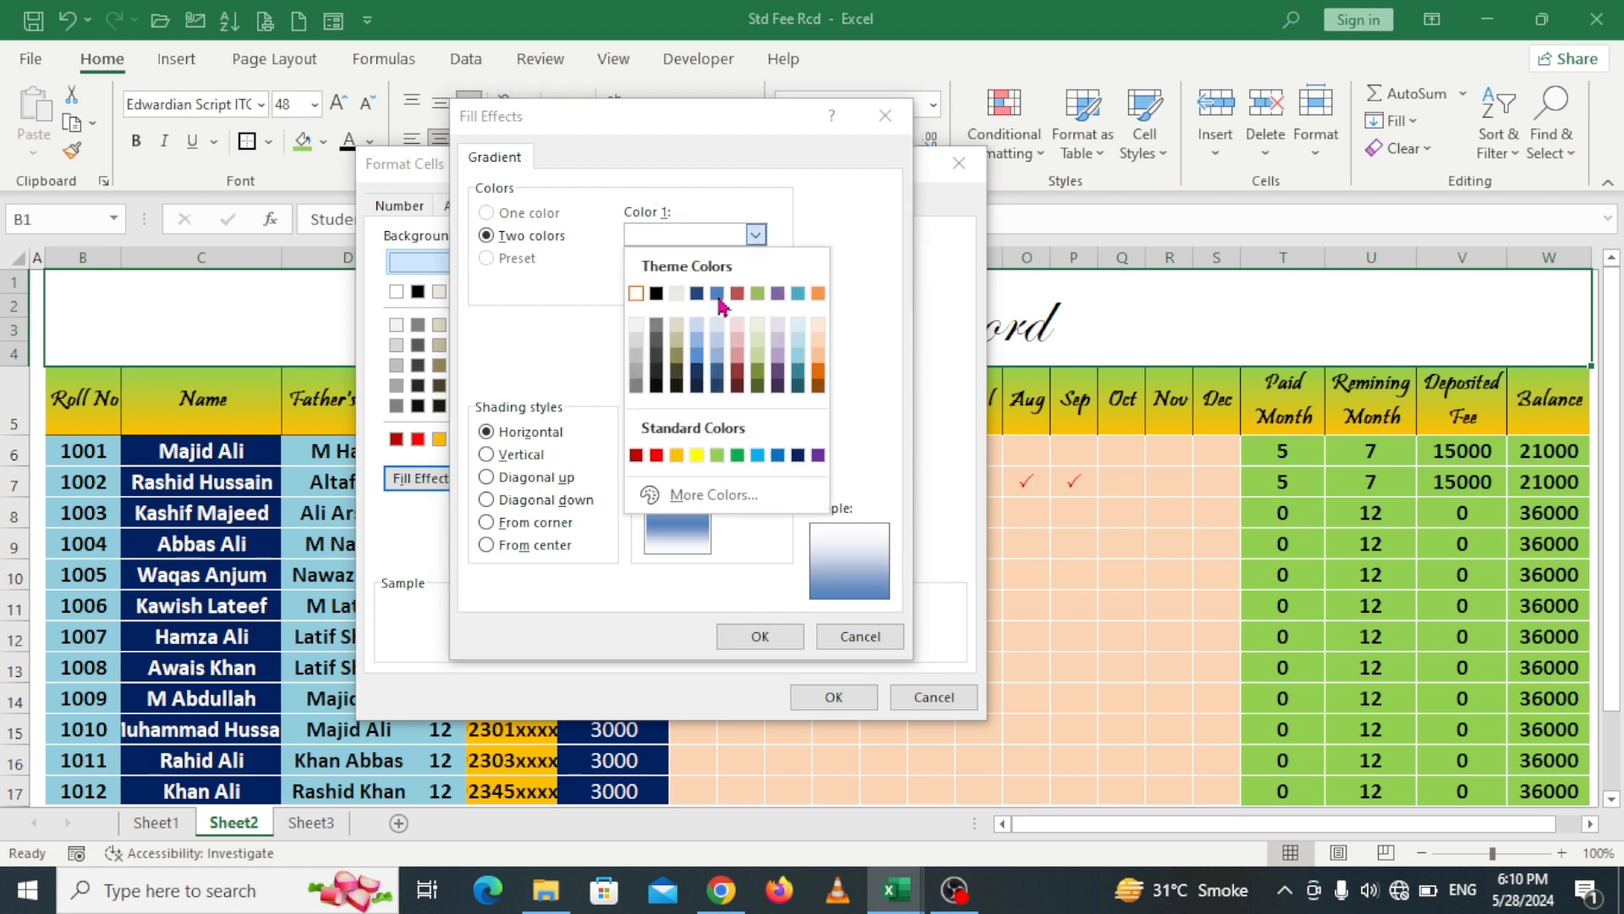
{"action": "left_click", "coordinate": [716, 457]}
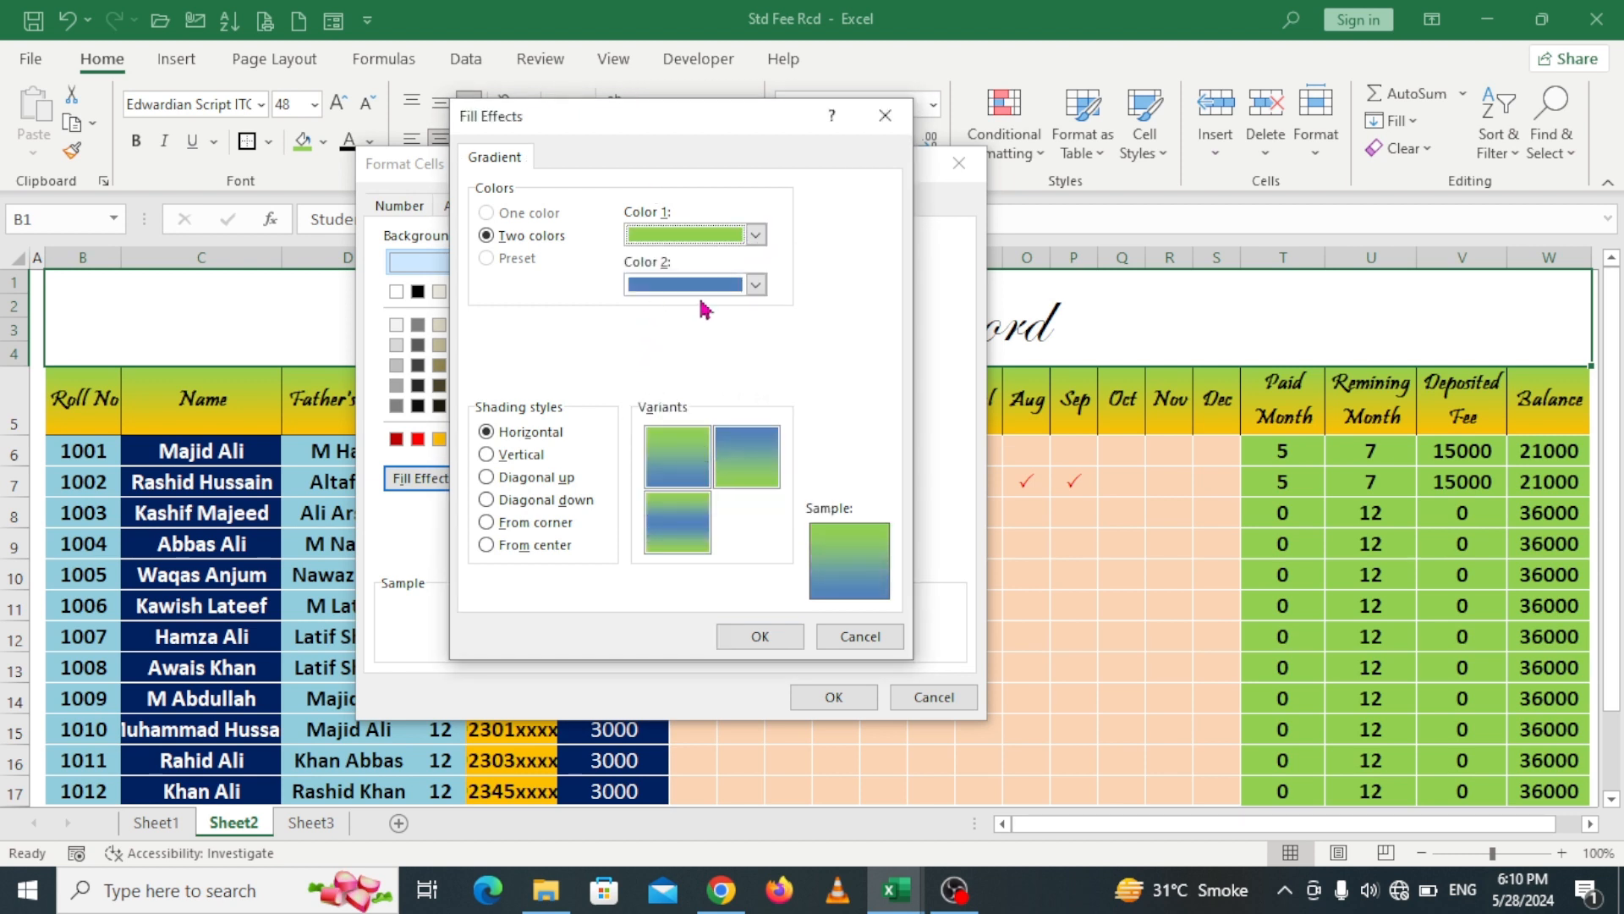
{"action": "left_click", "coordinate": [756, 285]}
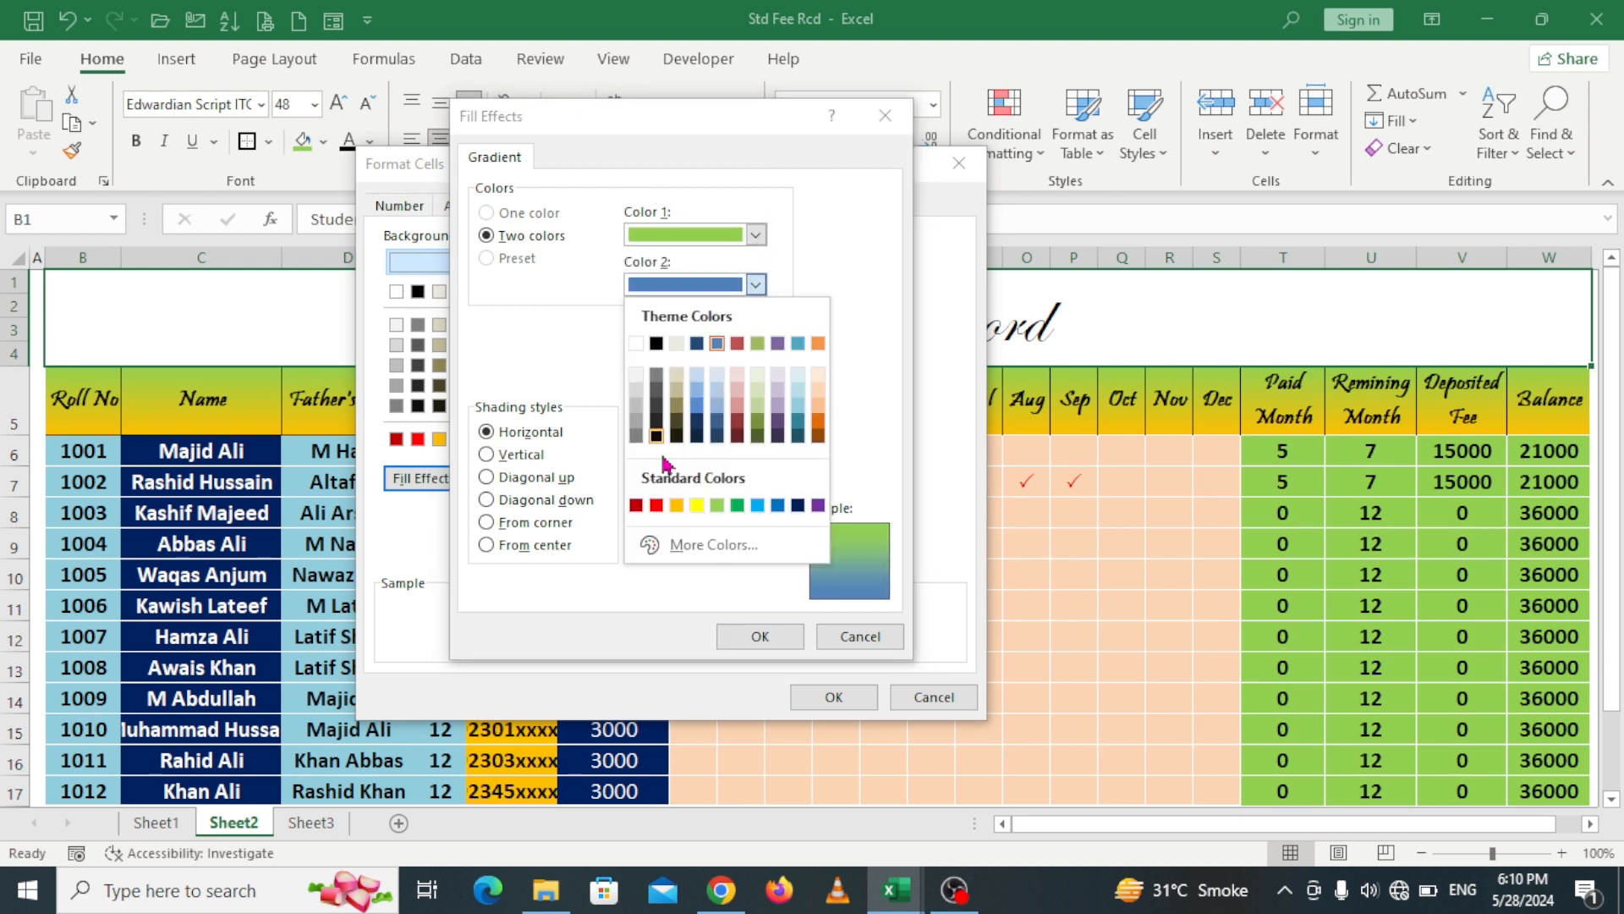
{"action": "left_click", "coordinate": [676, 506]}
{"action": "left_click", "coordinate": [757, 636]}
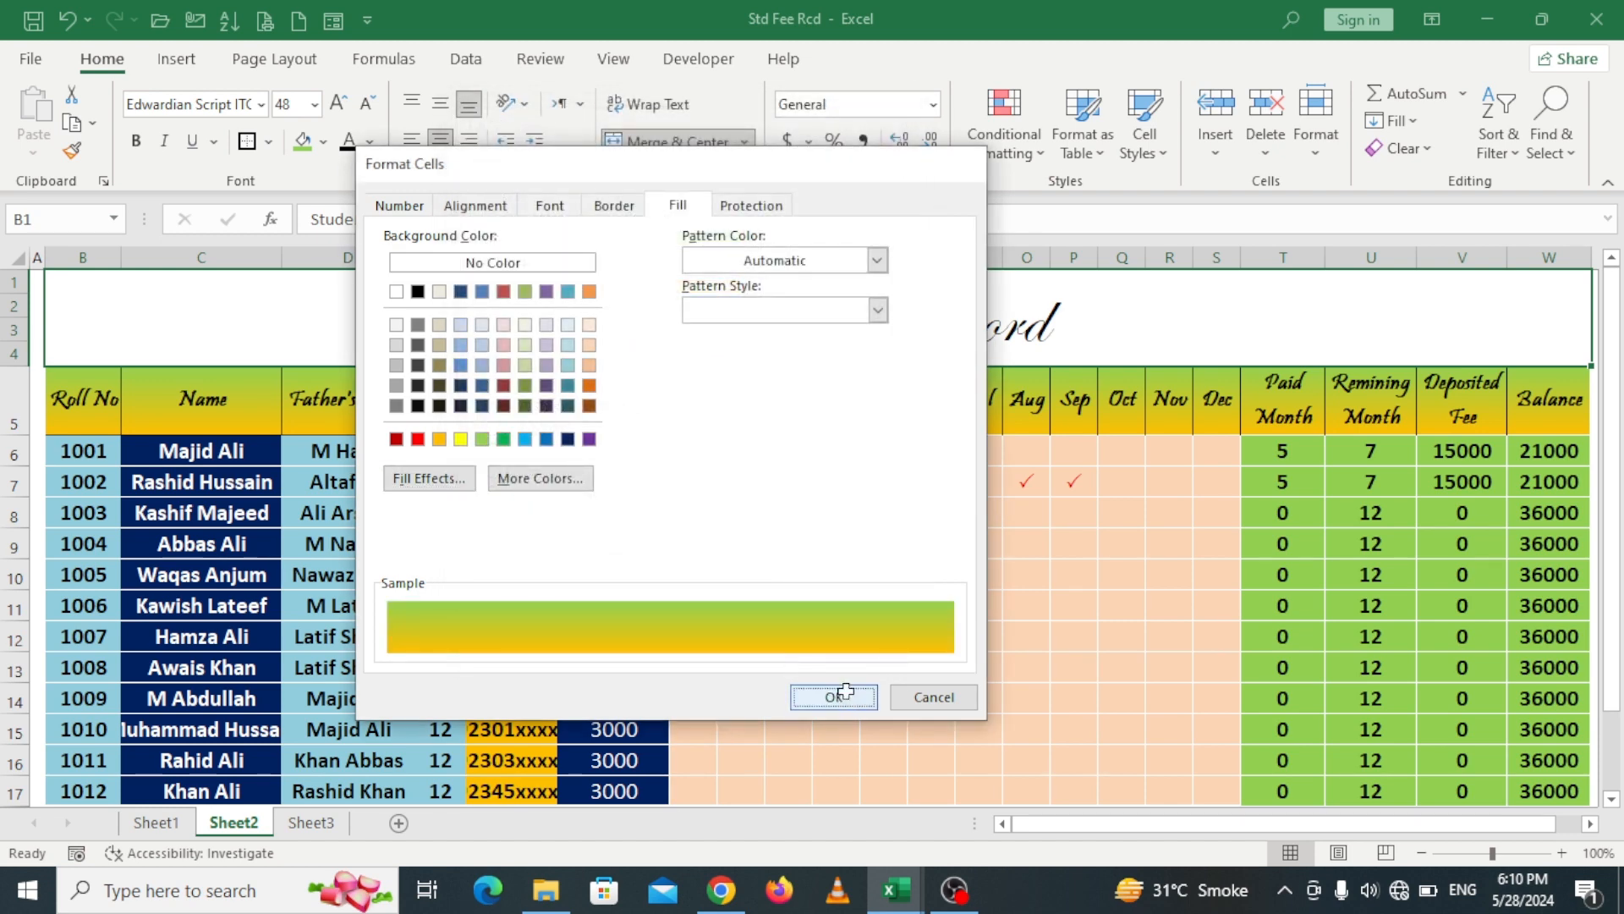
{"action": "left_click", "coordinate": [836, 695]}
{"action": "left_click_drag", "start_coordinate": [709, 571], "coordinate": [726, 573]}
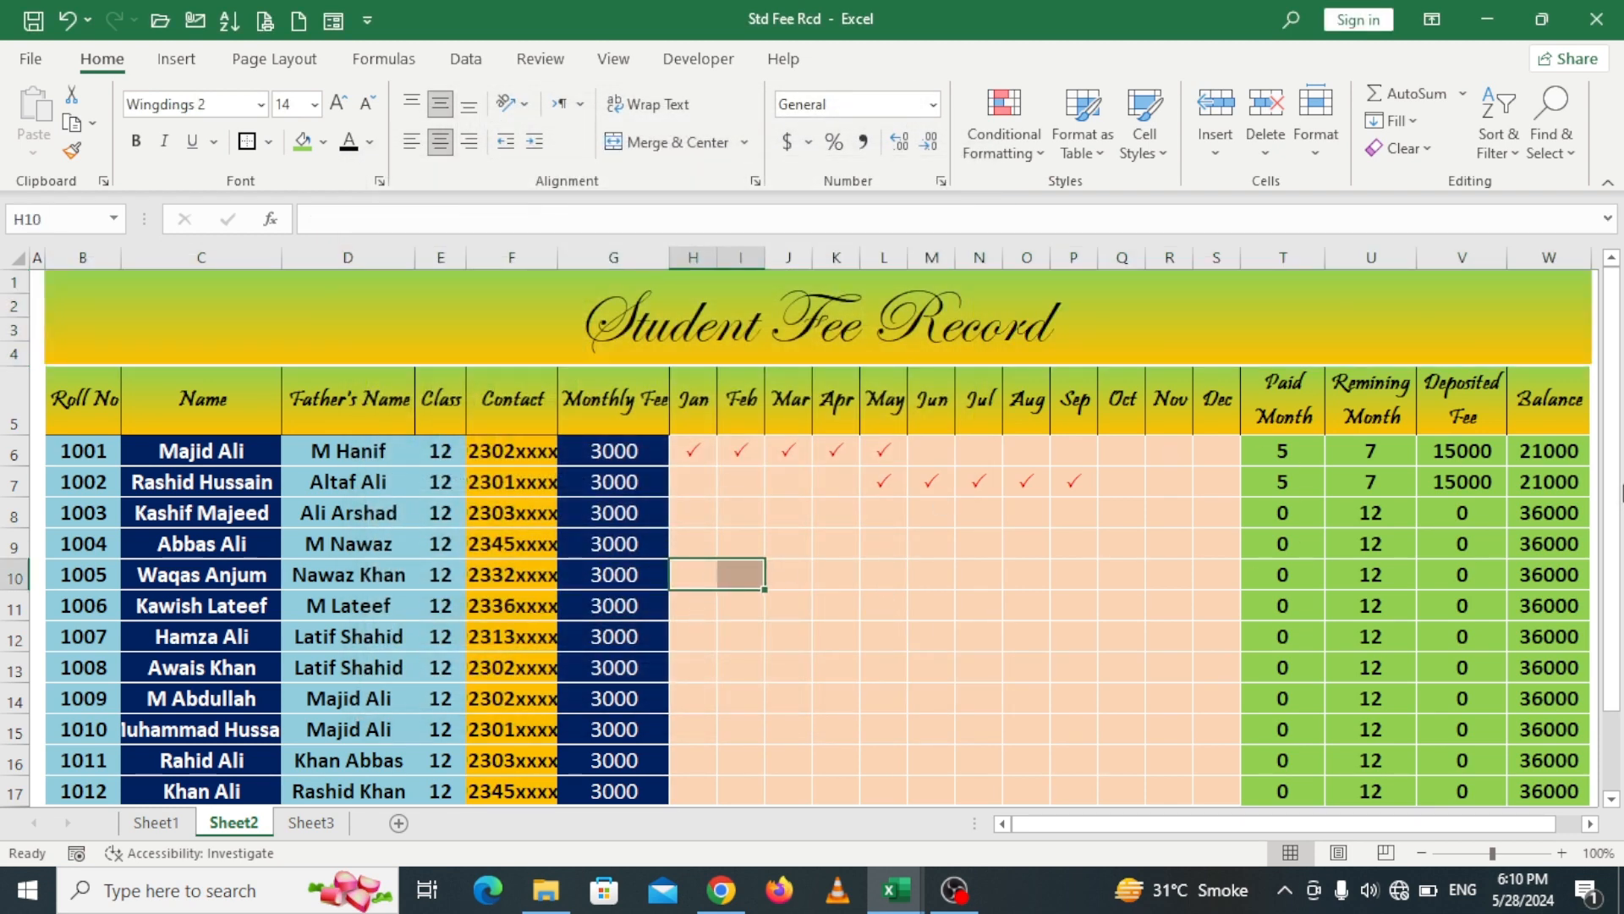
{"action": "left_click", "coordinate": [514, 334]}
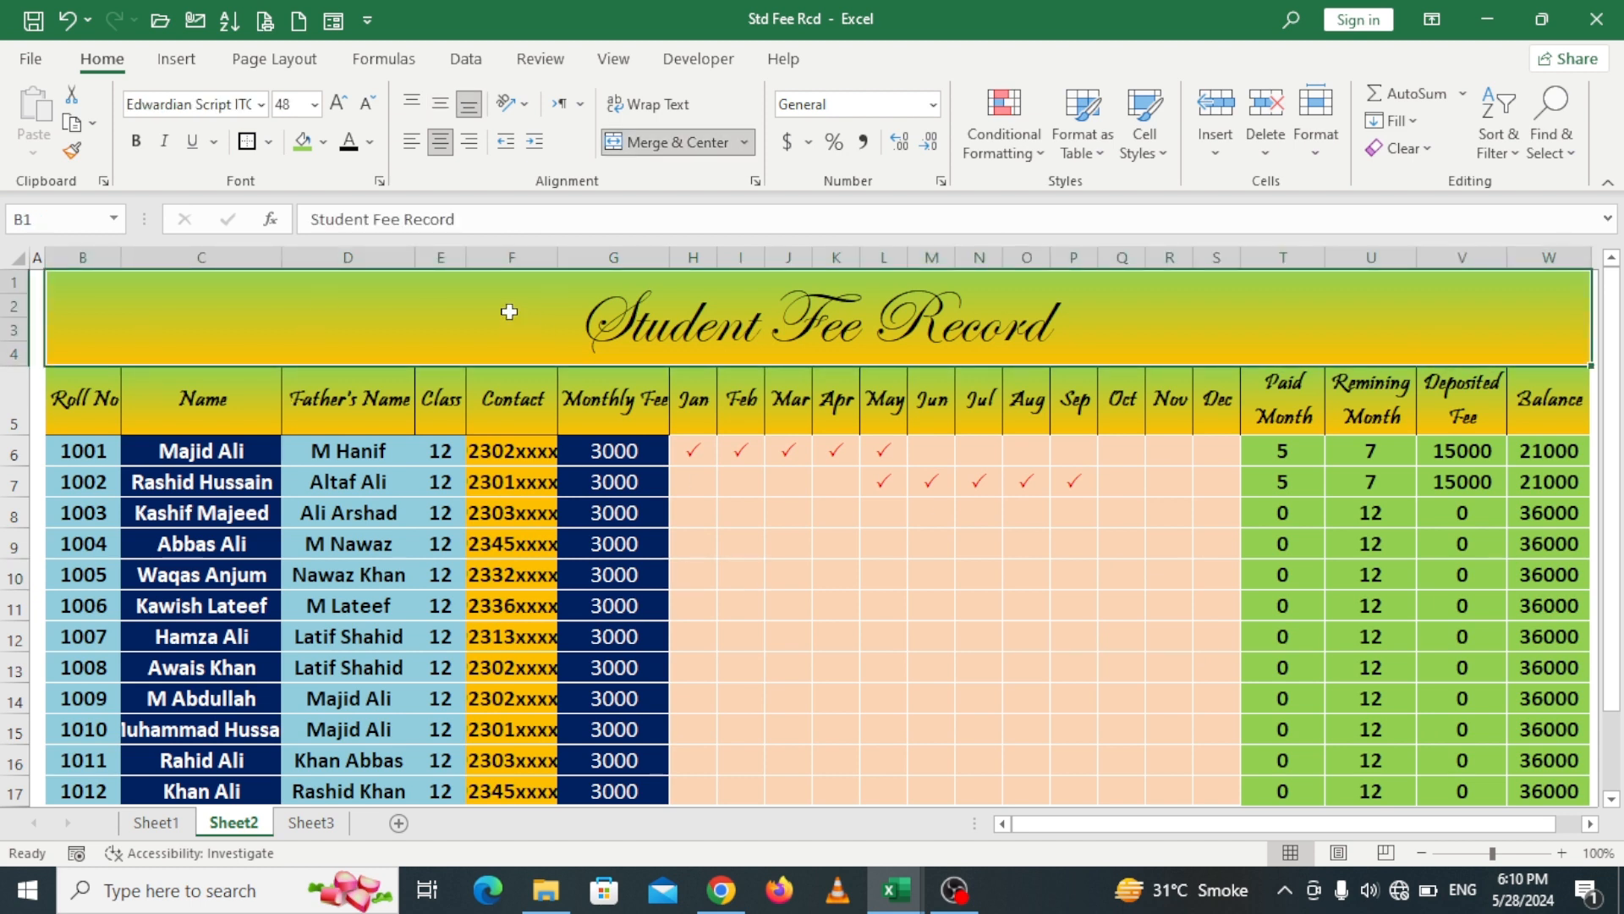
Step: Apply a thick white outside border around the merged title cell and around the header row B5:W5
{"action": "left_click", "coordinate": [269, 142]}
{"action": "left_click", "coordinate": [307, 446]}
{"action": "left_click", "coordinate": [883, 450]}
{"action": "left_click", "coordinate": [86, 385]}
{"action": "left_click_drag", "start_coordinate": [276, 388], "coordinate": [1530, 393]}
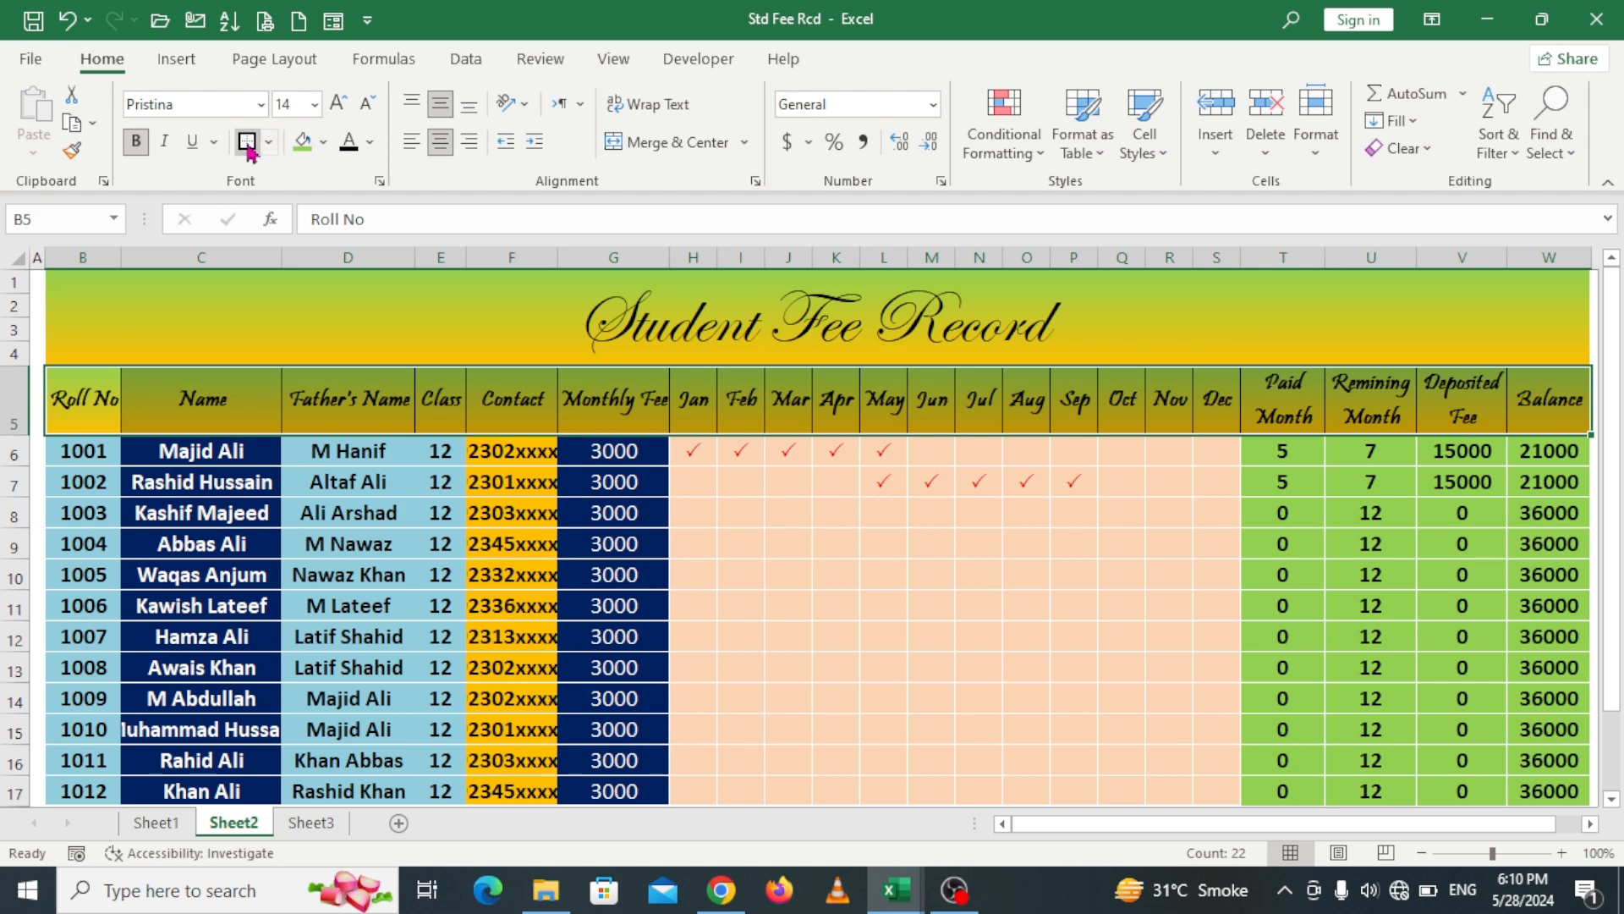
{"action": "left_click", "coordinate": [774, 538]}
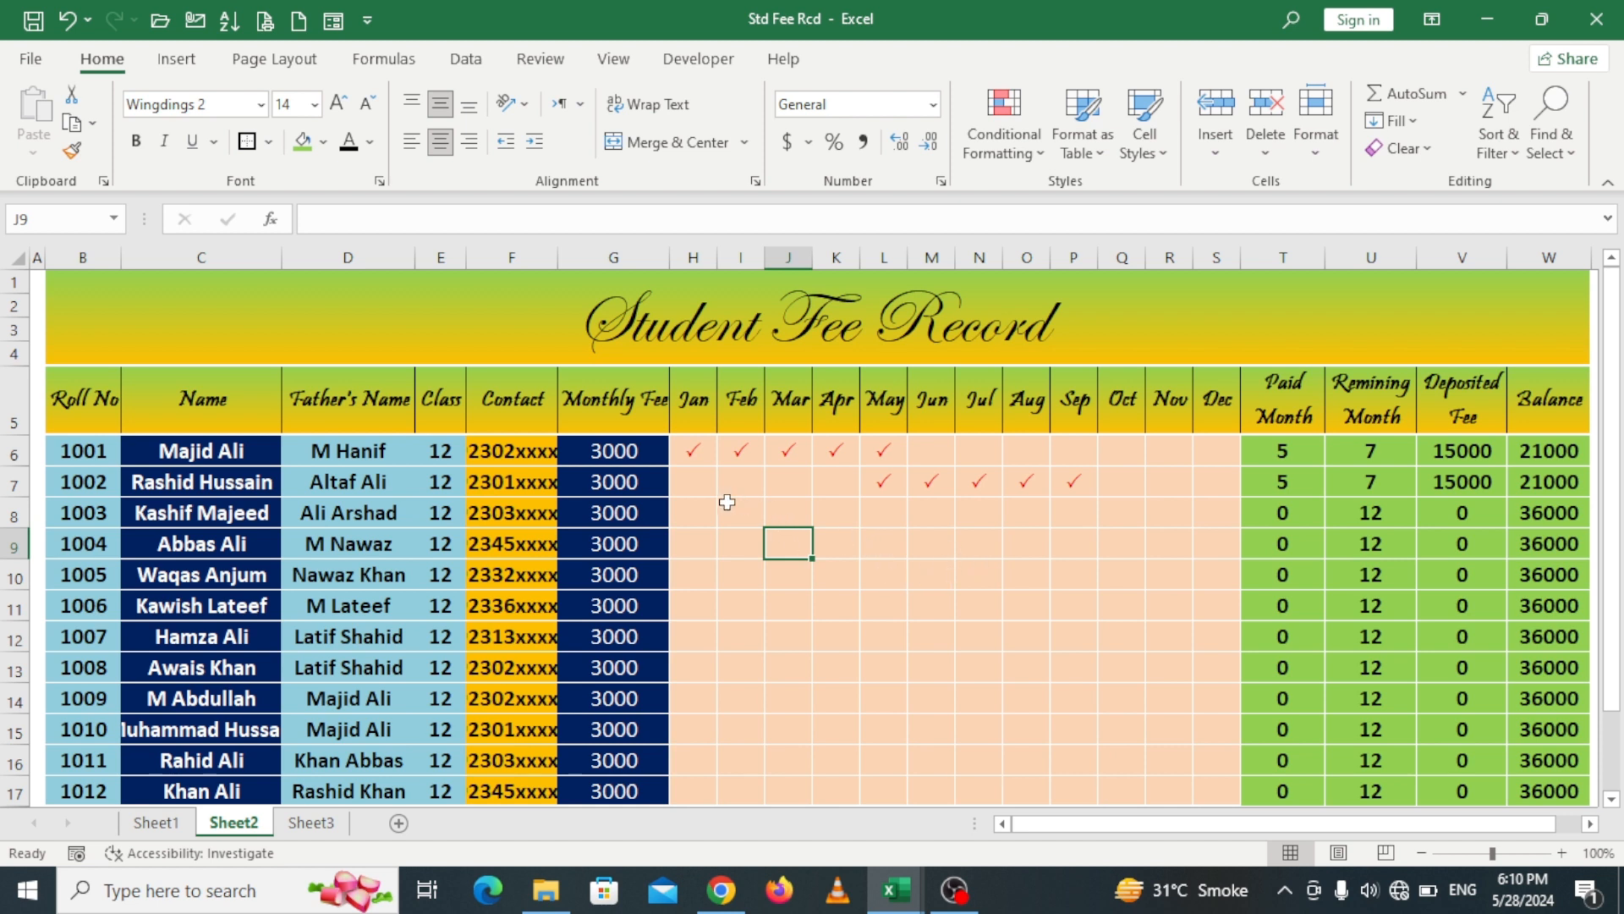
Step: Set up a new conditional formatting rule for the month cells H6:S17 that formats only cells with No Blanks
{"action": "left_click_drag", "start_coordinate": [689, 446], "coordinate": [1208, 790]}
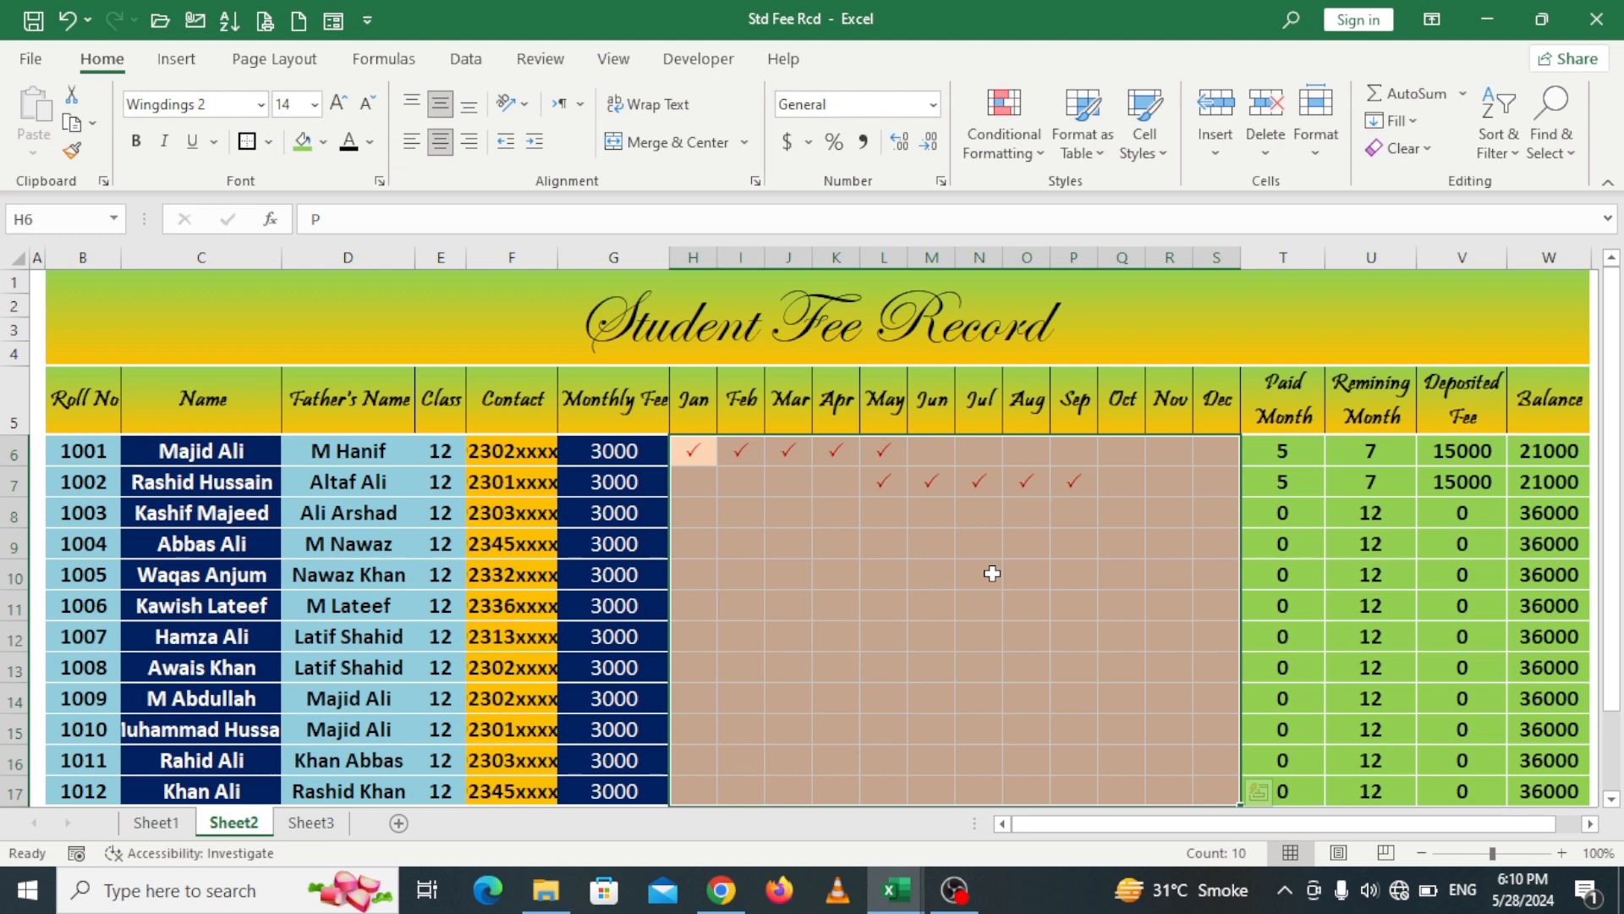
{"action": "left_click", "coordinate": [1035, 144]}
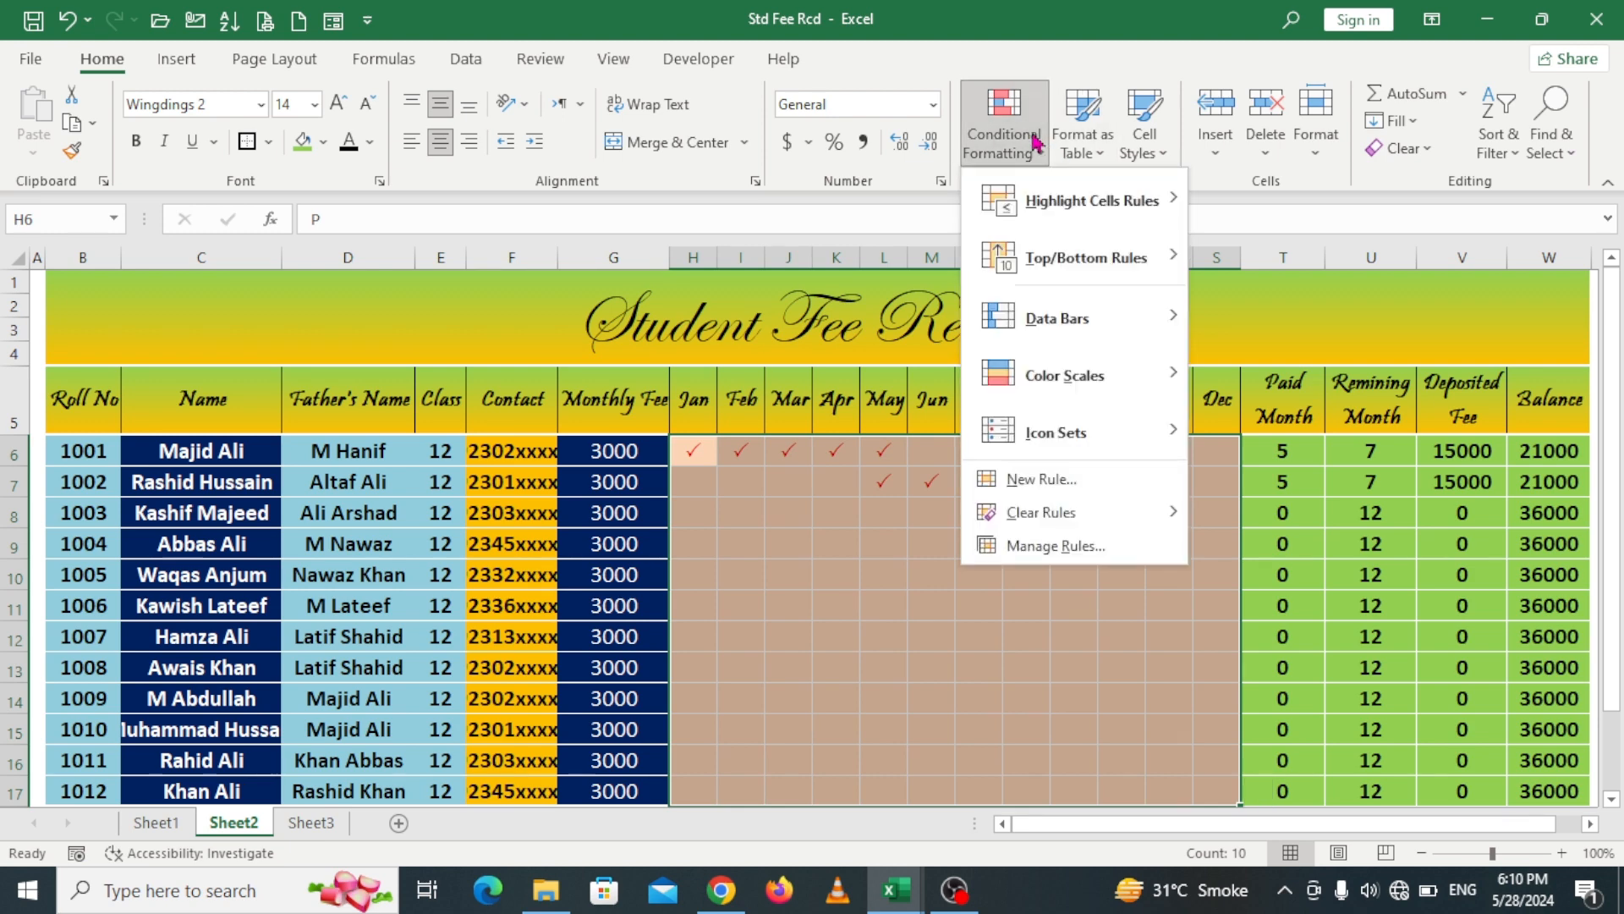
{"action": "left_click", "coordinate": [1067, 482]}
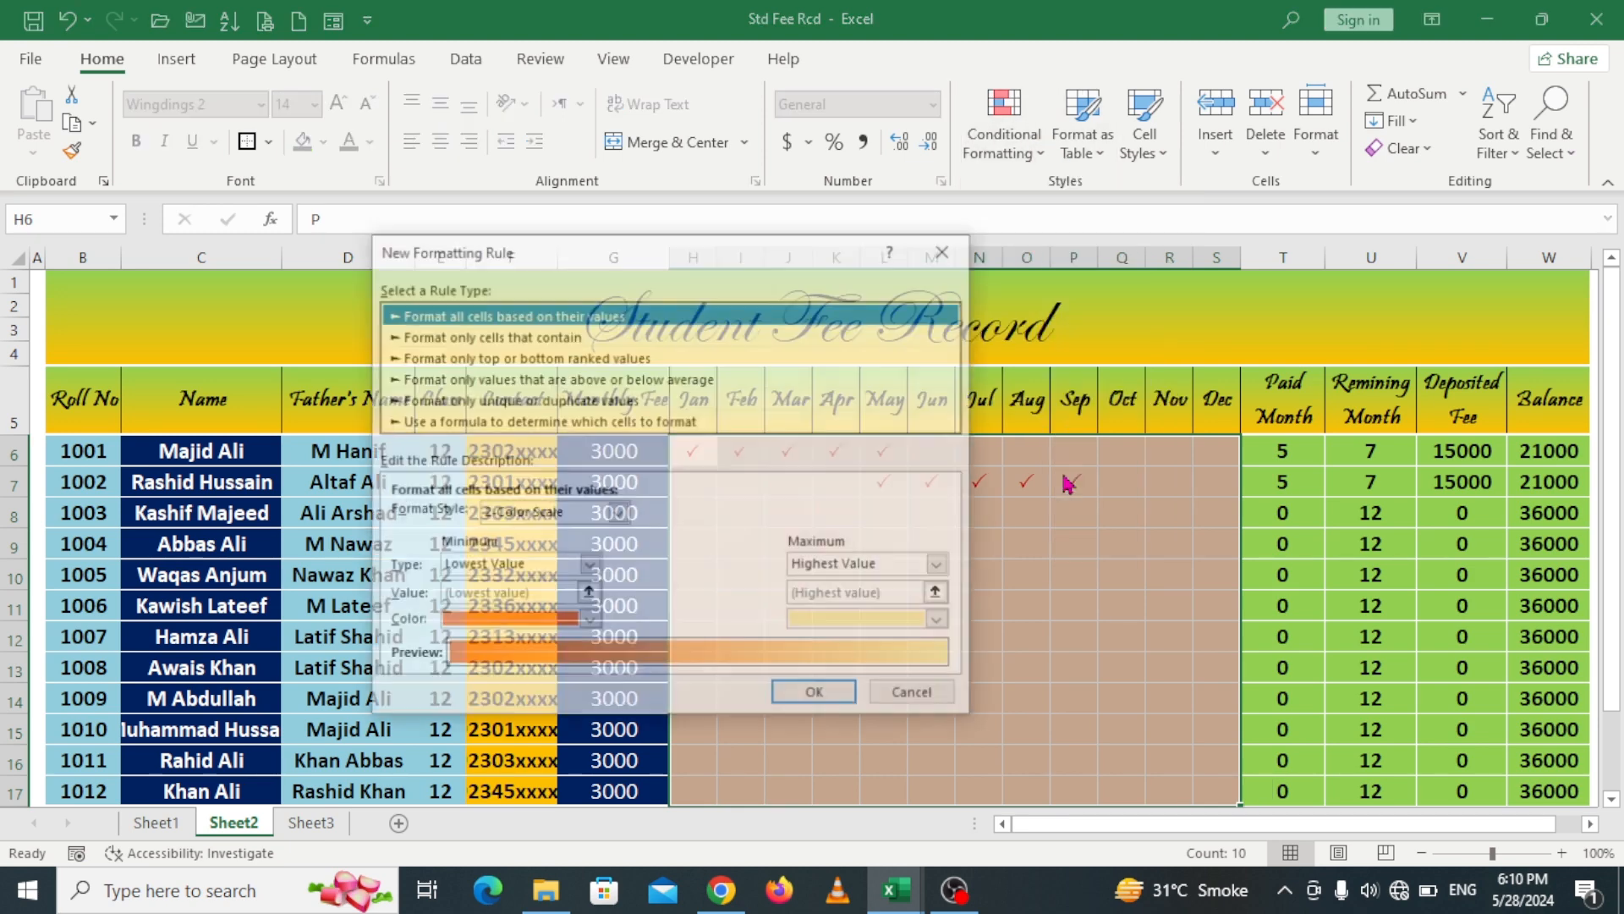
{"action": "left_click_drag", "start_coordinate": [699, 246], "coordinate": [813, 157]}
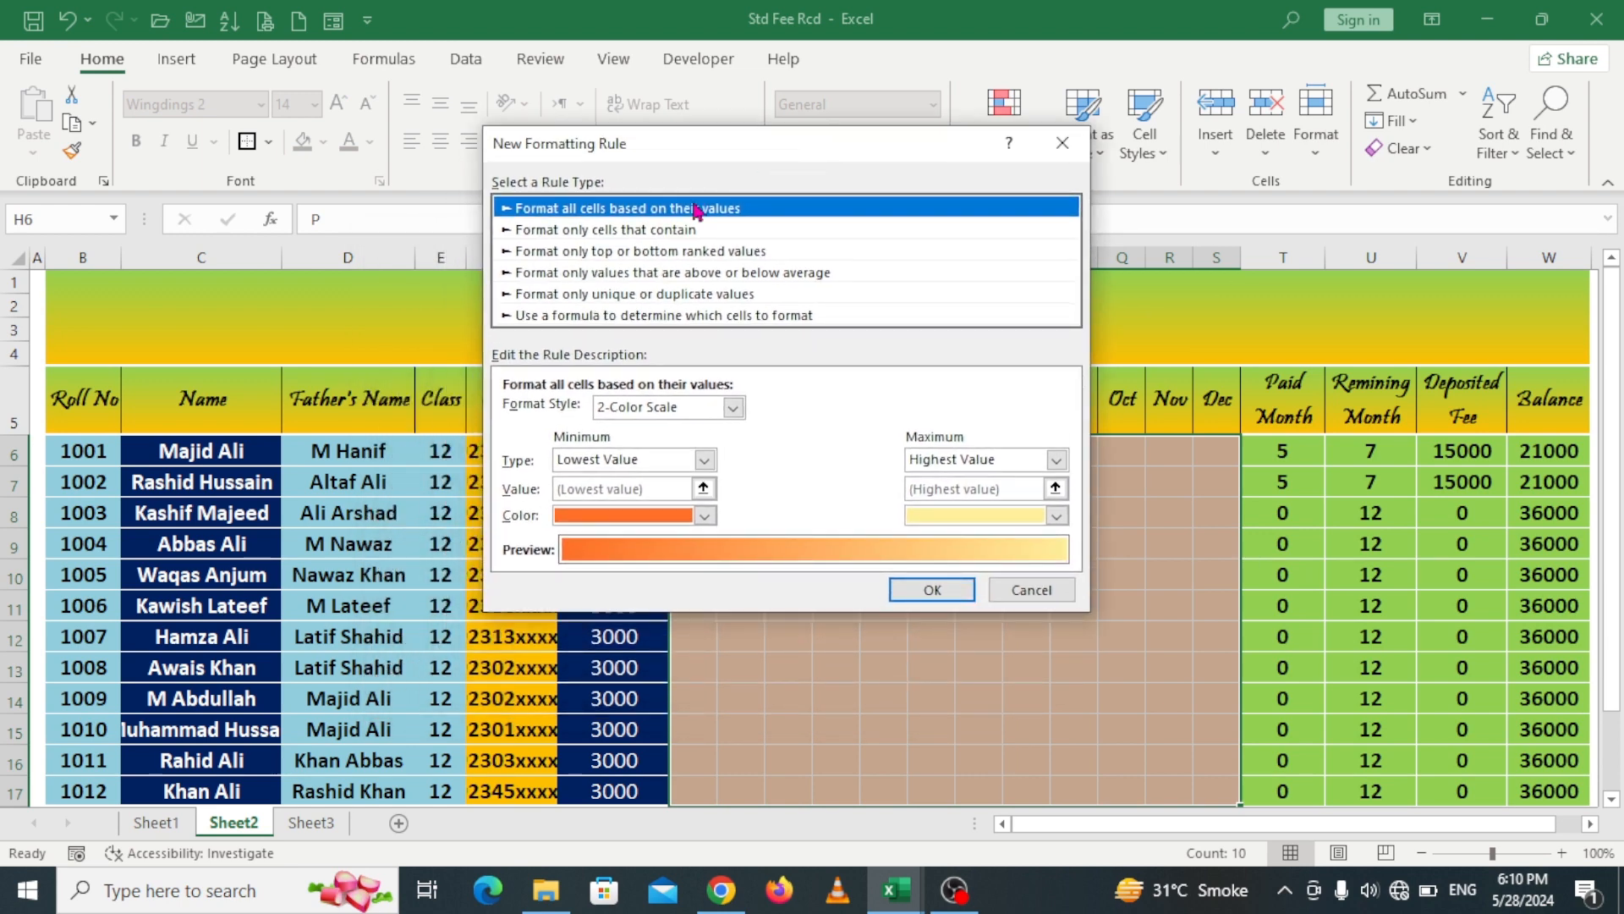
{"action": "left_click", "coordinate": [647, 231]}
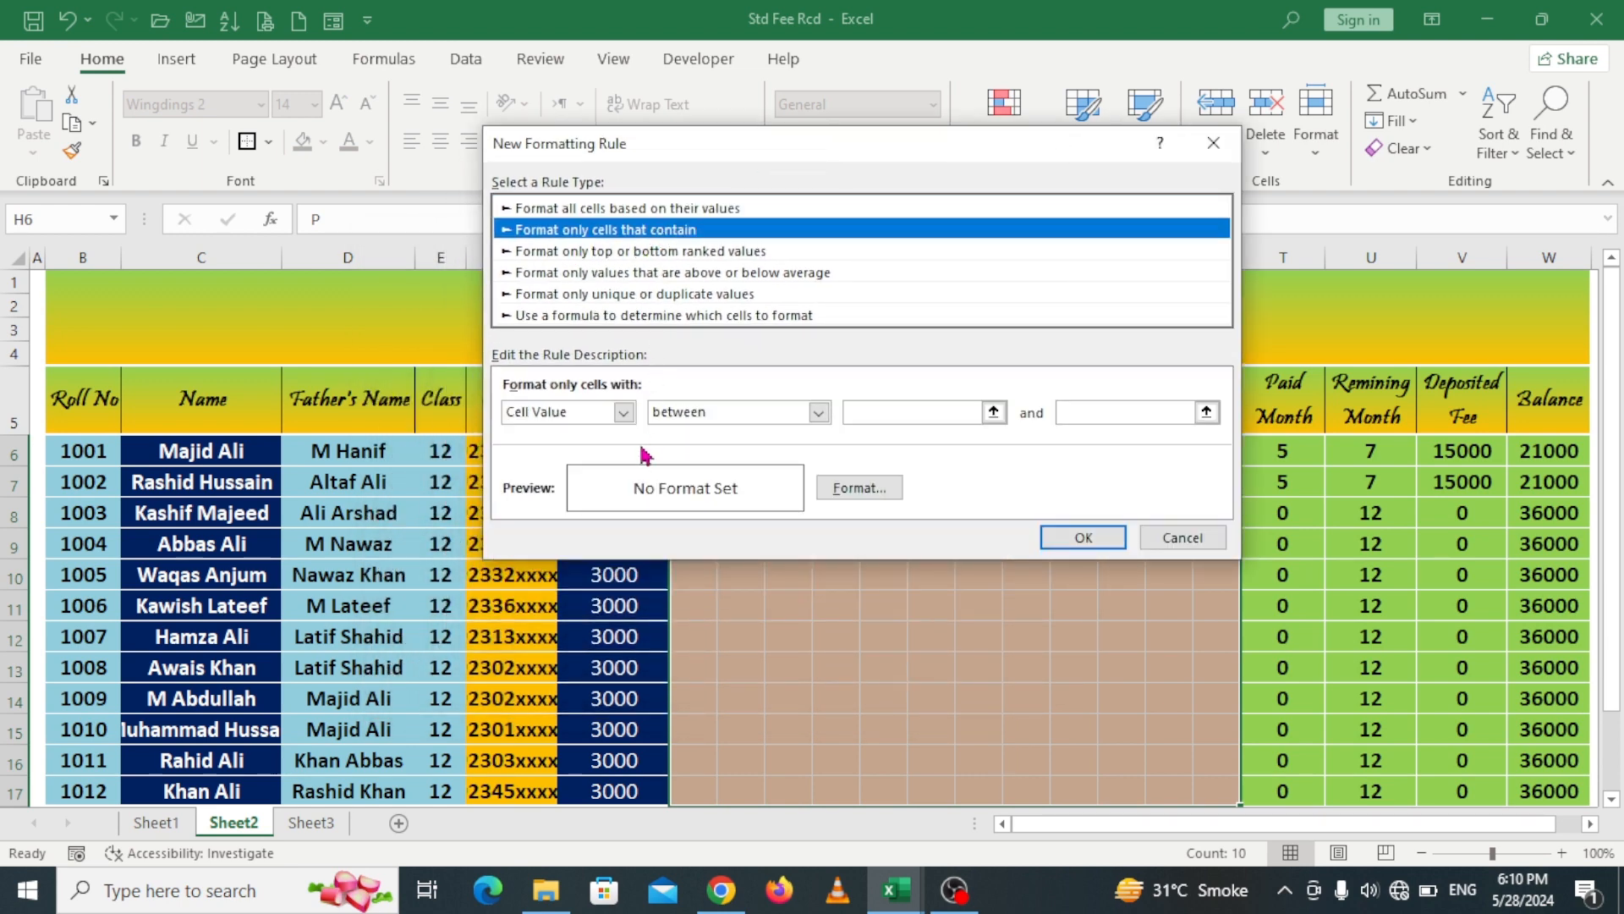
{"action": "left_click", "coordinate": [624, 412]}
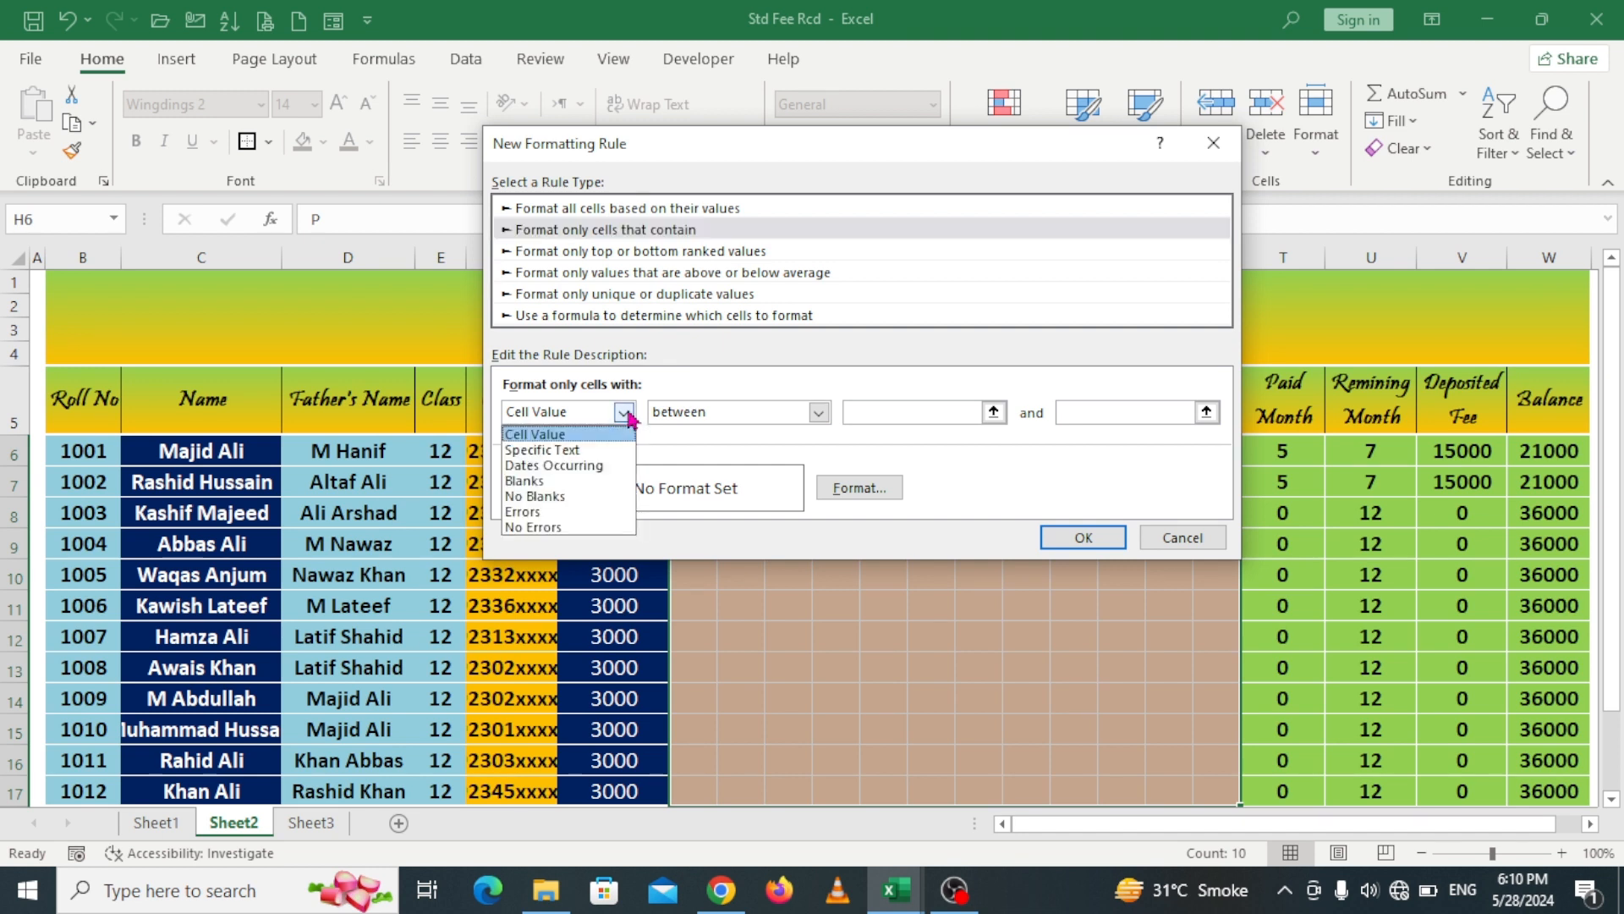
{"action": "left_click", "coordinate": [587, 499]}
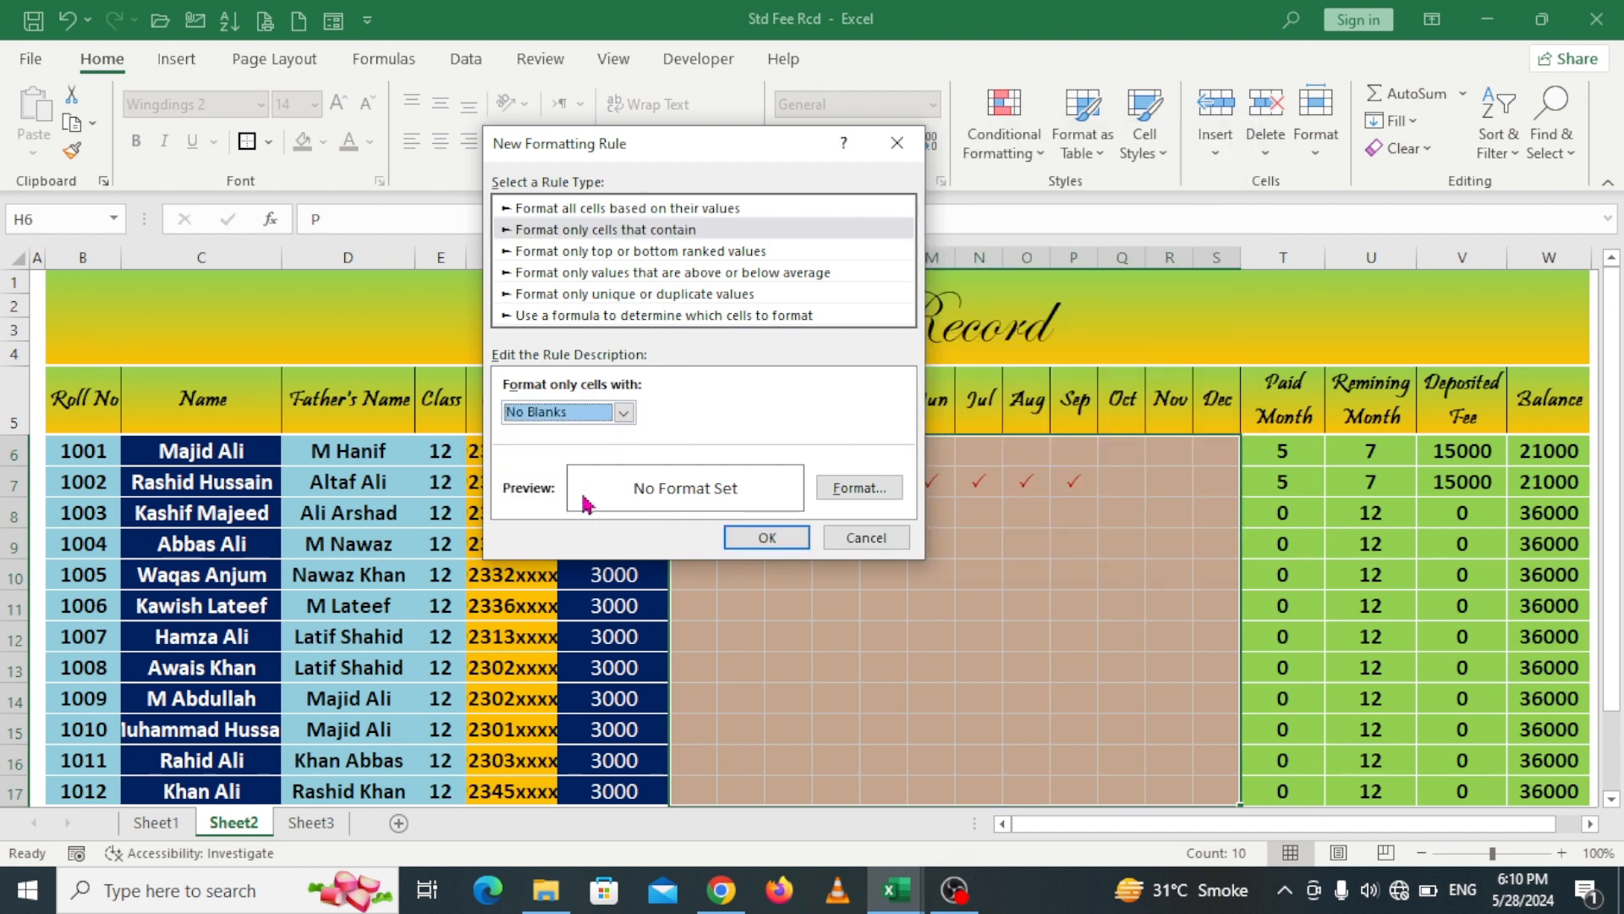
Step: Give the No Blanks rule a light green fill and apply it to the month cells
{"action": "left_click", "coordinate": [850, 490]}
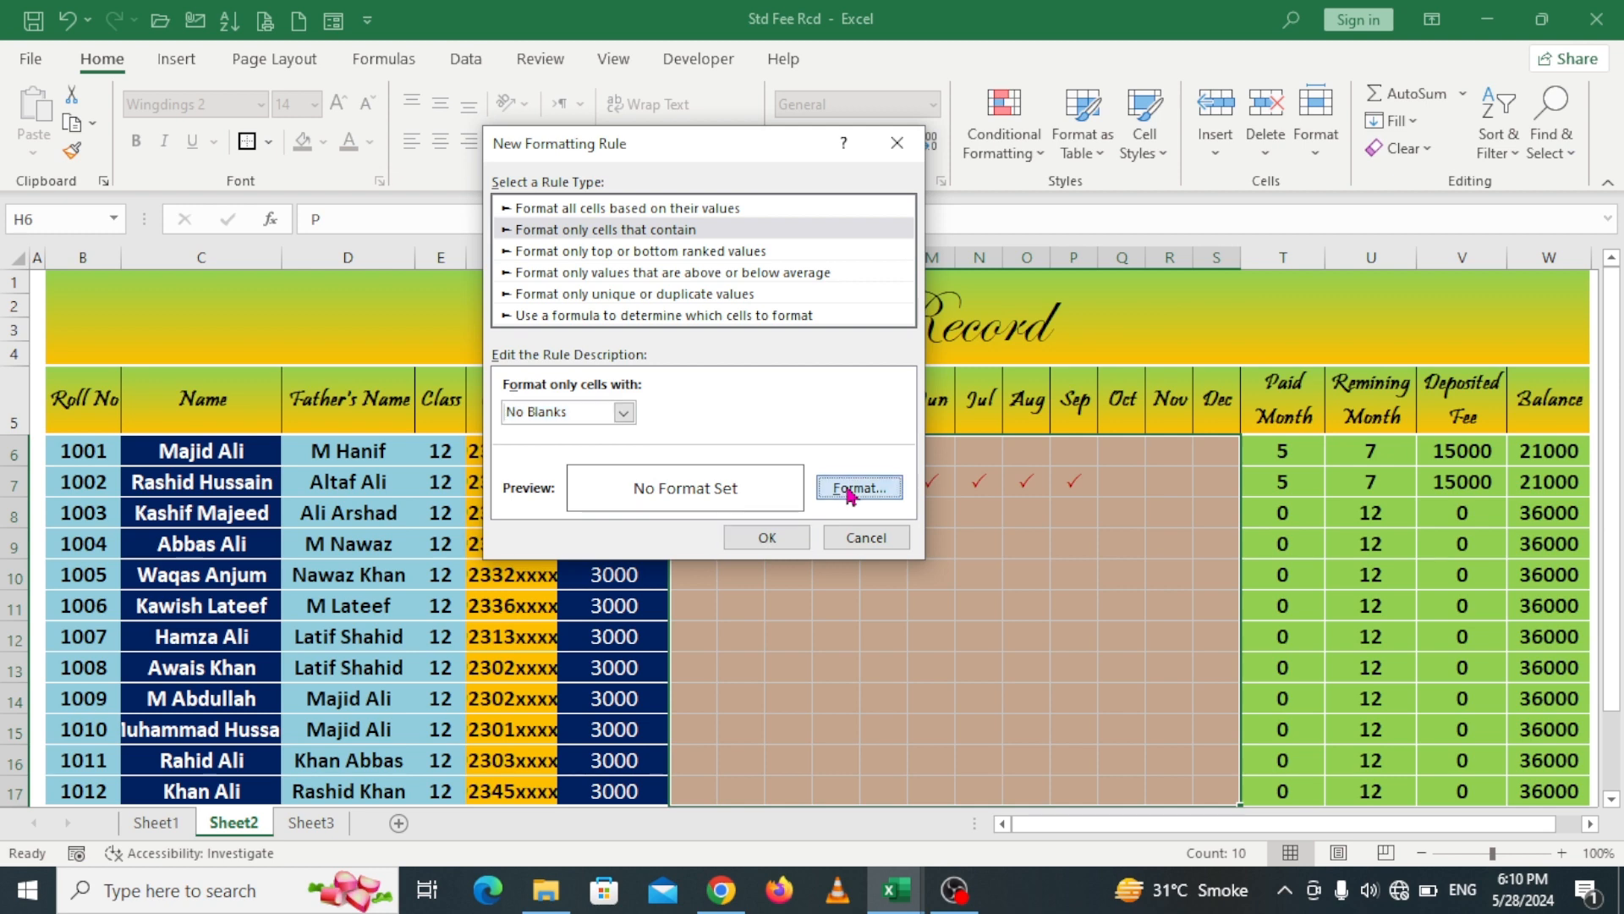
{"action": "left_click", "coordinate": [594, 187]}
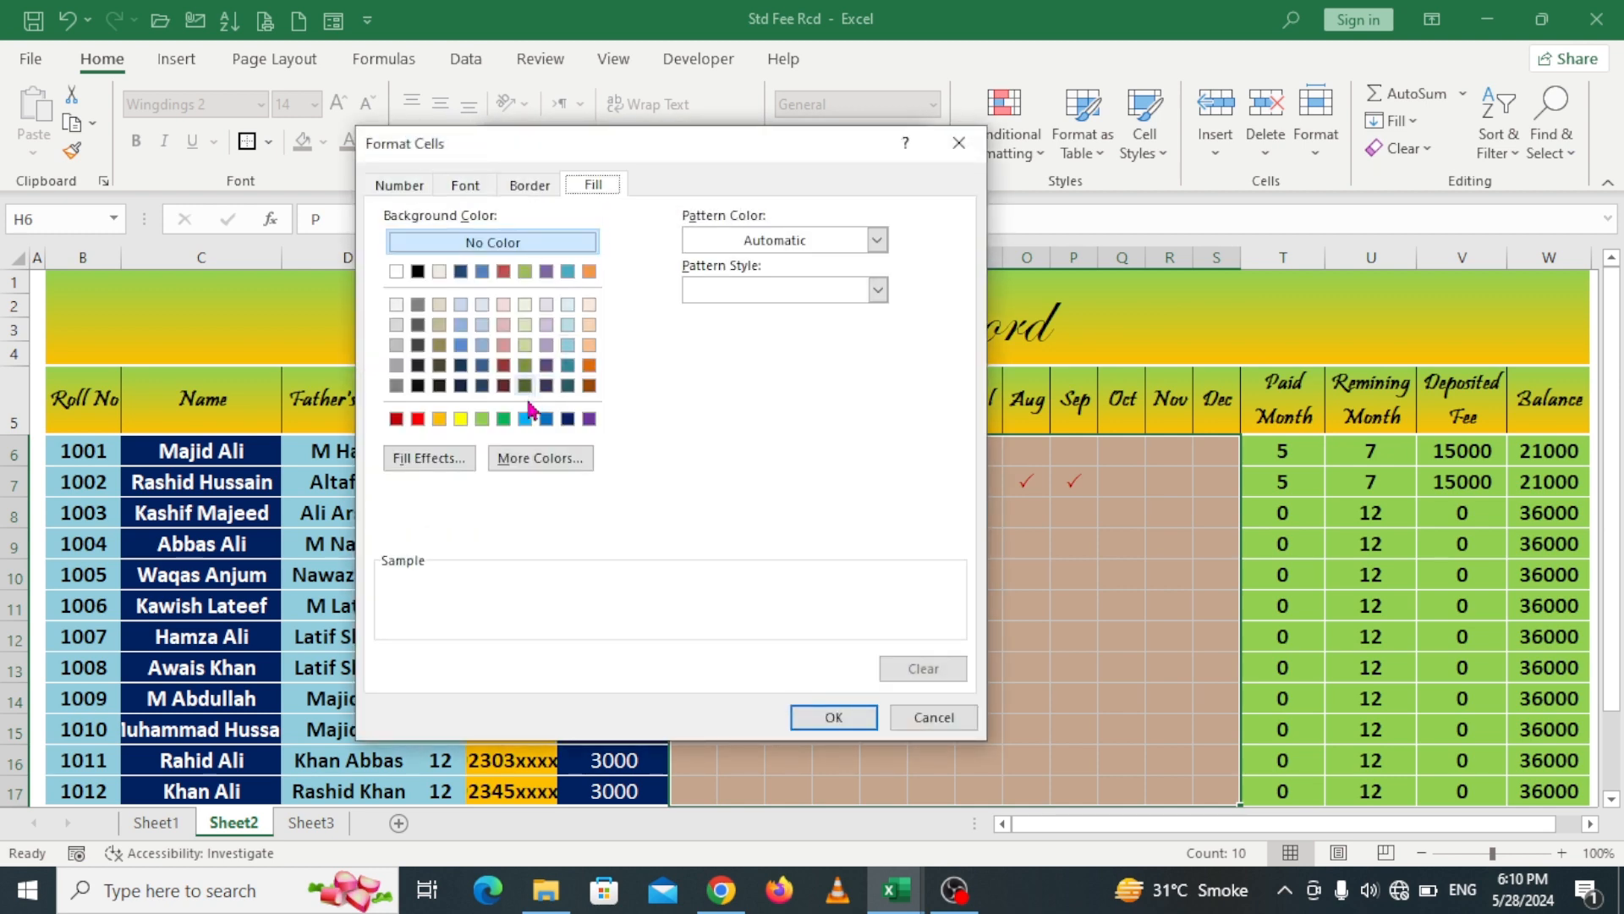
{"action": "left_click", "coordinate": [481, 418]}
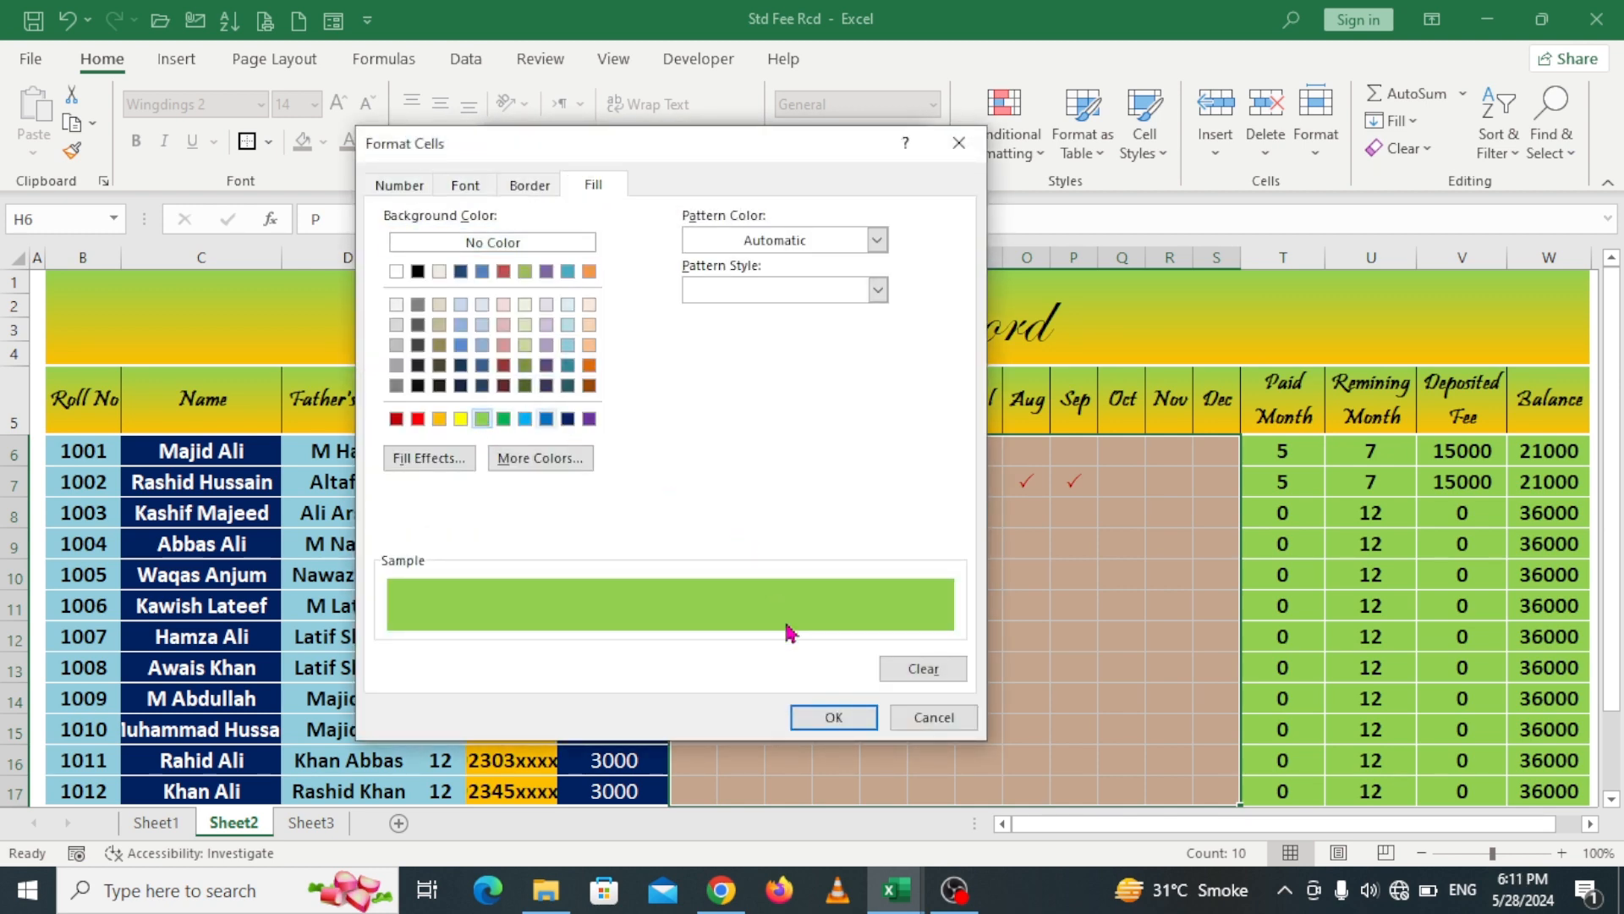
{"action": "left_click", "coordinate": [834, 716]}
{"action": "left_click", "coordinate": [772, 534]}
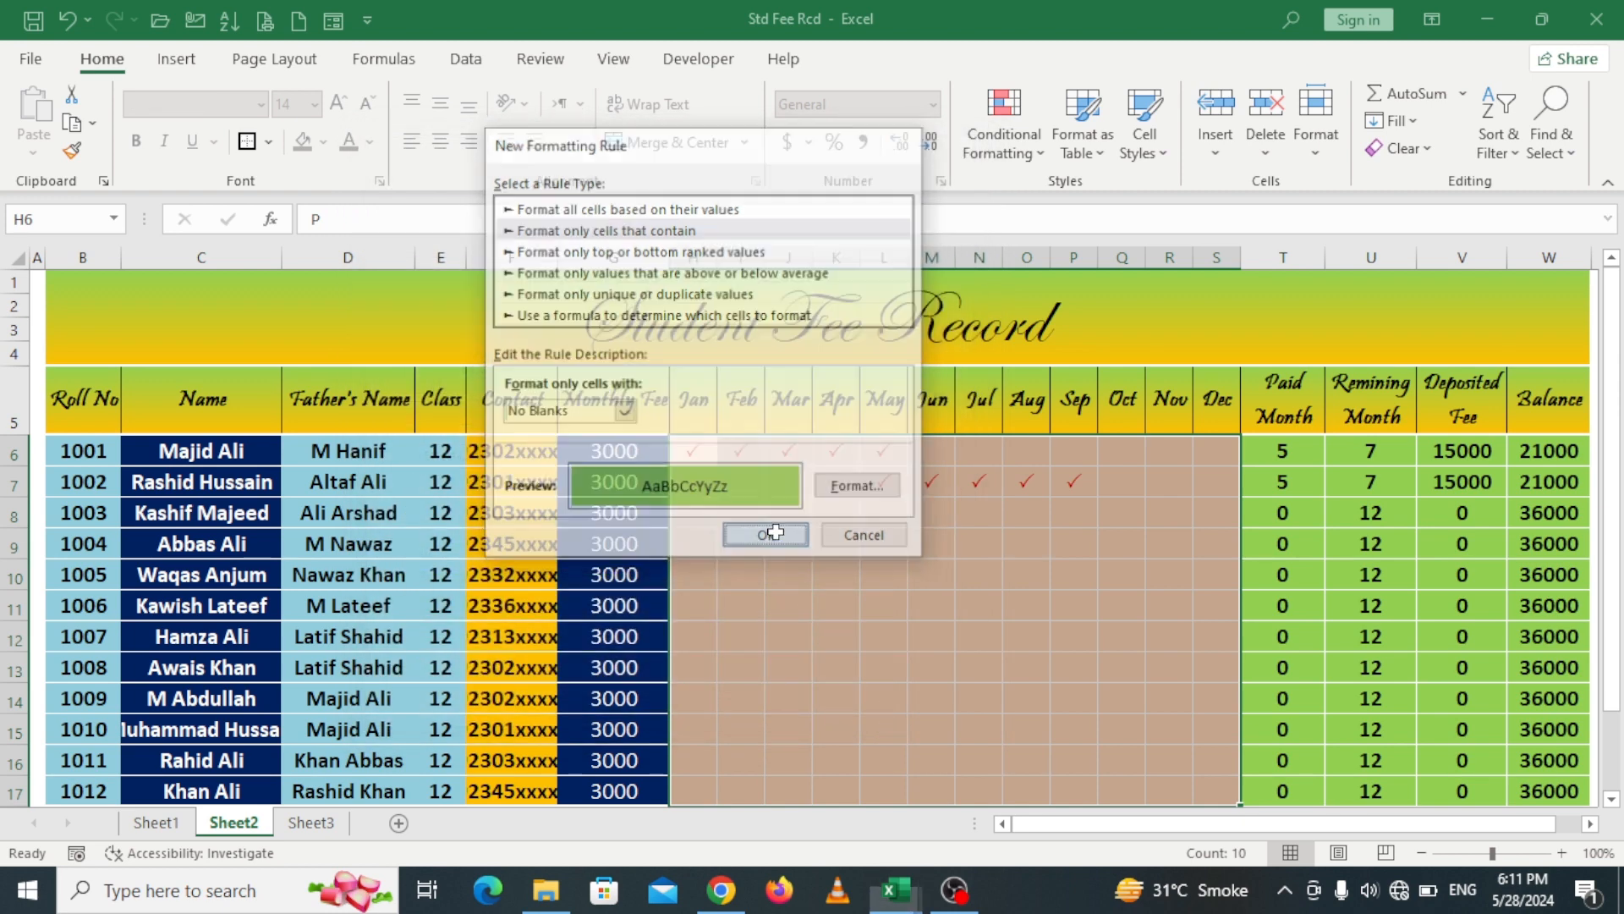
{"action": "left_click", "coordinate": [945, 634]}
{"action": "left_click", "coordinate": [891, 642]}
{"action": "left_click", "coordinate": [746, 571]}
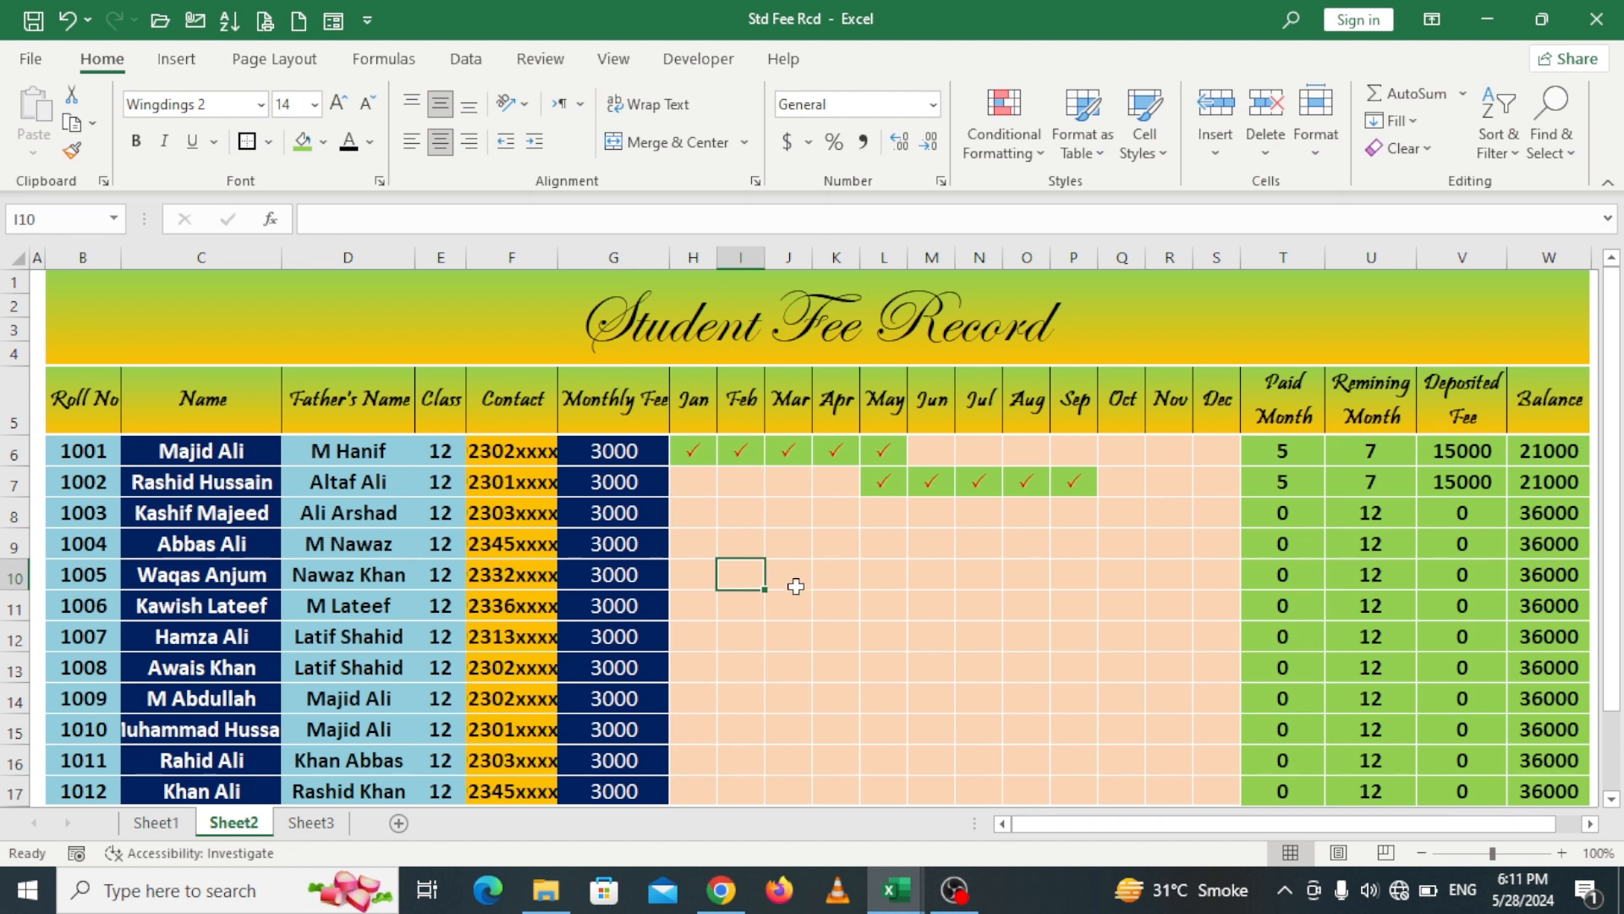
{"action": "left_click", "coordinate": [787, 512]}
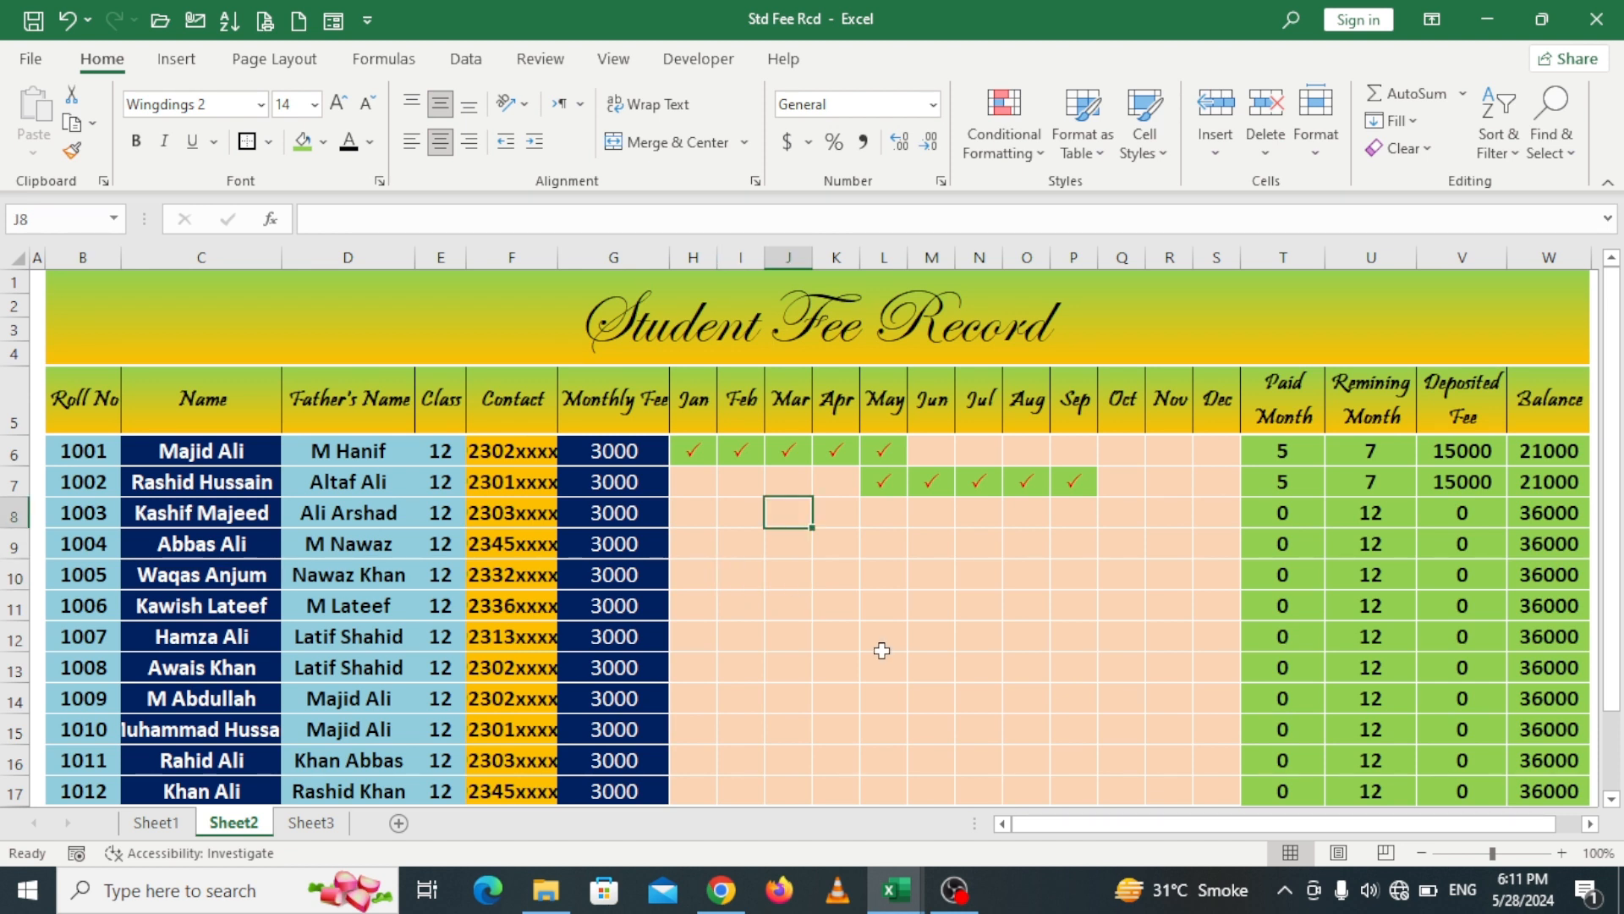
Step: Enter P as a paid tick mark in row 9 for Jan, Mar, Apr, Jul, Aug and Sep
{"action": "left_click", "coordinate": [708, 549]}
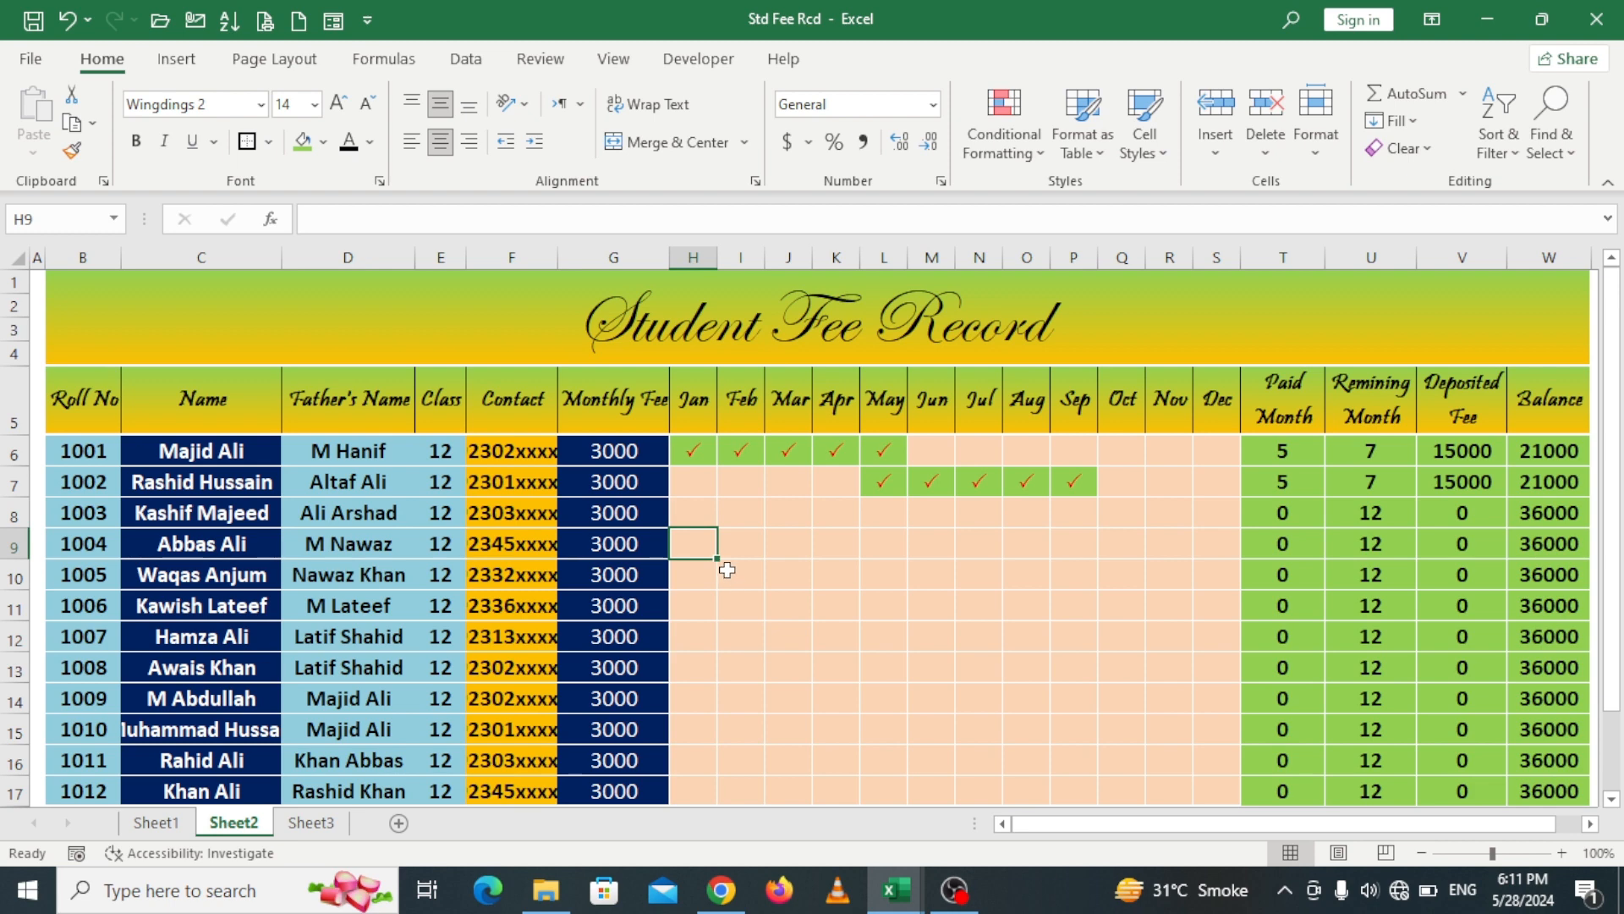
{"action": "type", "text": "P"}
{"action": "left_click", "coordinate": [784, 556]}
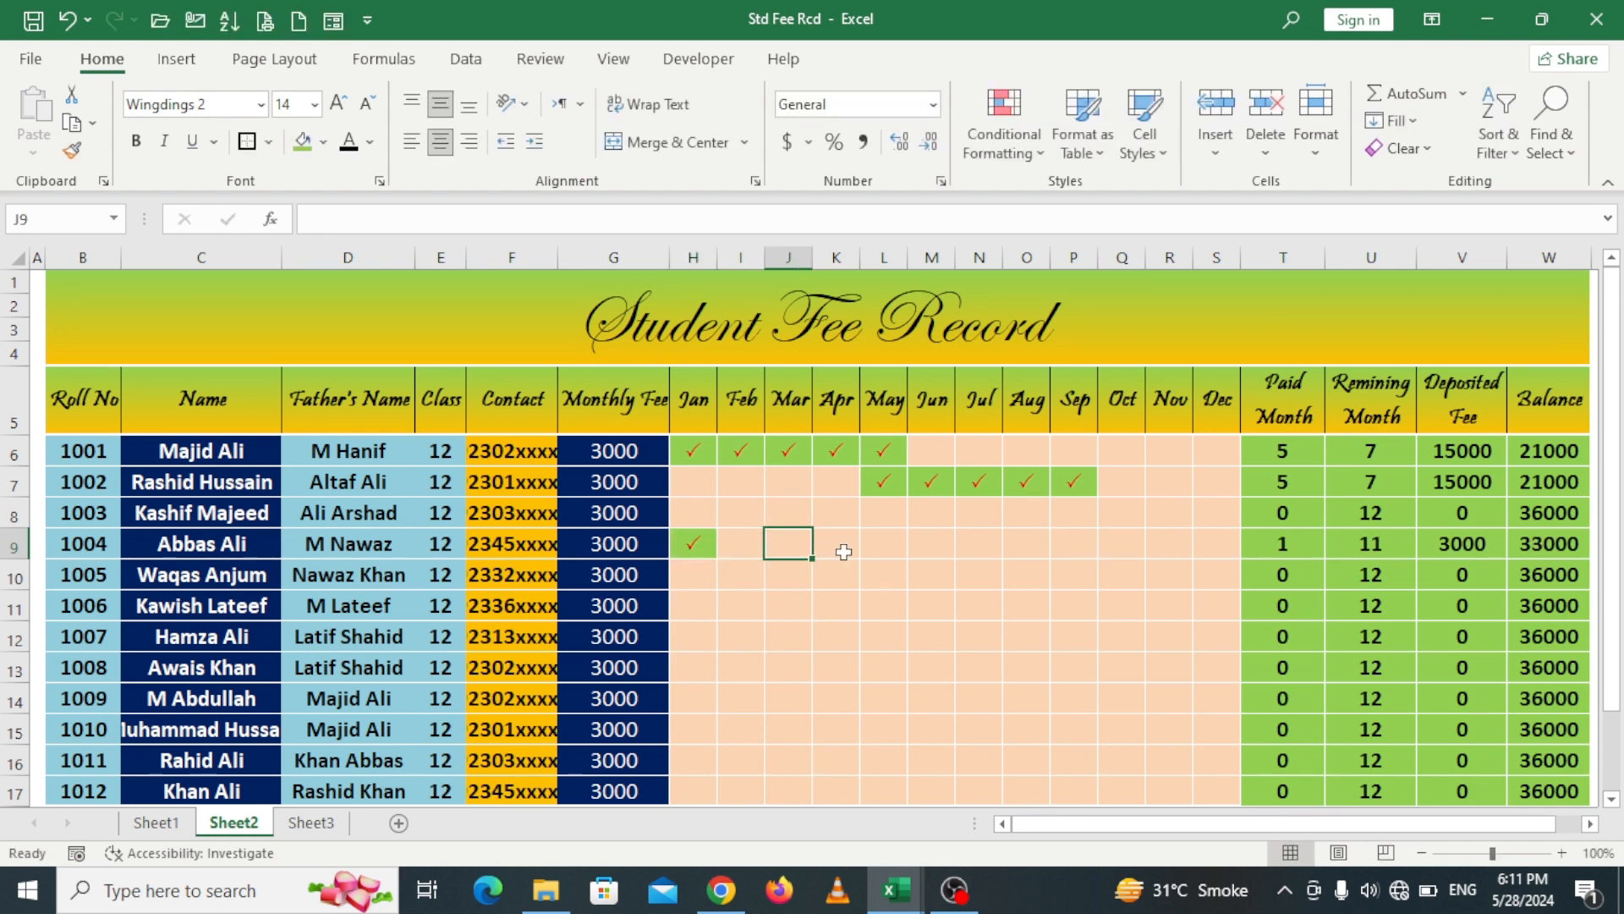
{"action": "type", "text": "P"}
{"action": "left_click", "coordinate": [856, 551]}
{"action": "type", "text": "P"}
{"action": "left_click", "coordinate": [909, 552]}
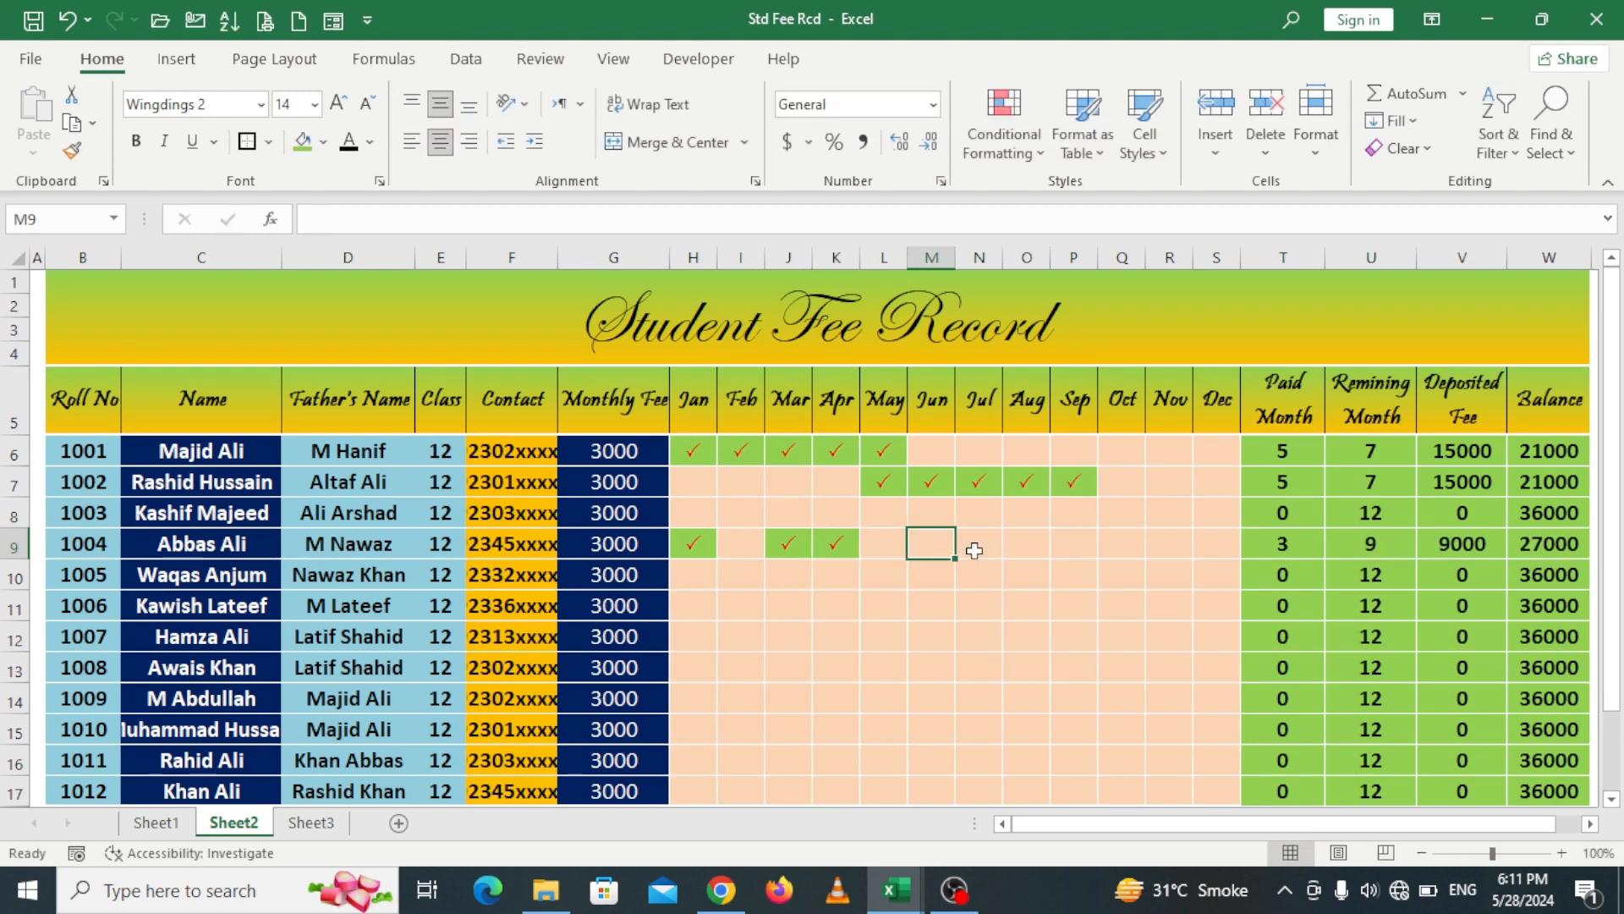
{"action": "left_click", "coordinate": [974, 548]}
{"action": "type", "text": "P"}
{"action": "left_click", "coordinate": [1033, 546]}
{"action": "type", "text": "P"}
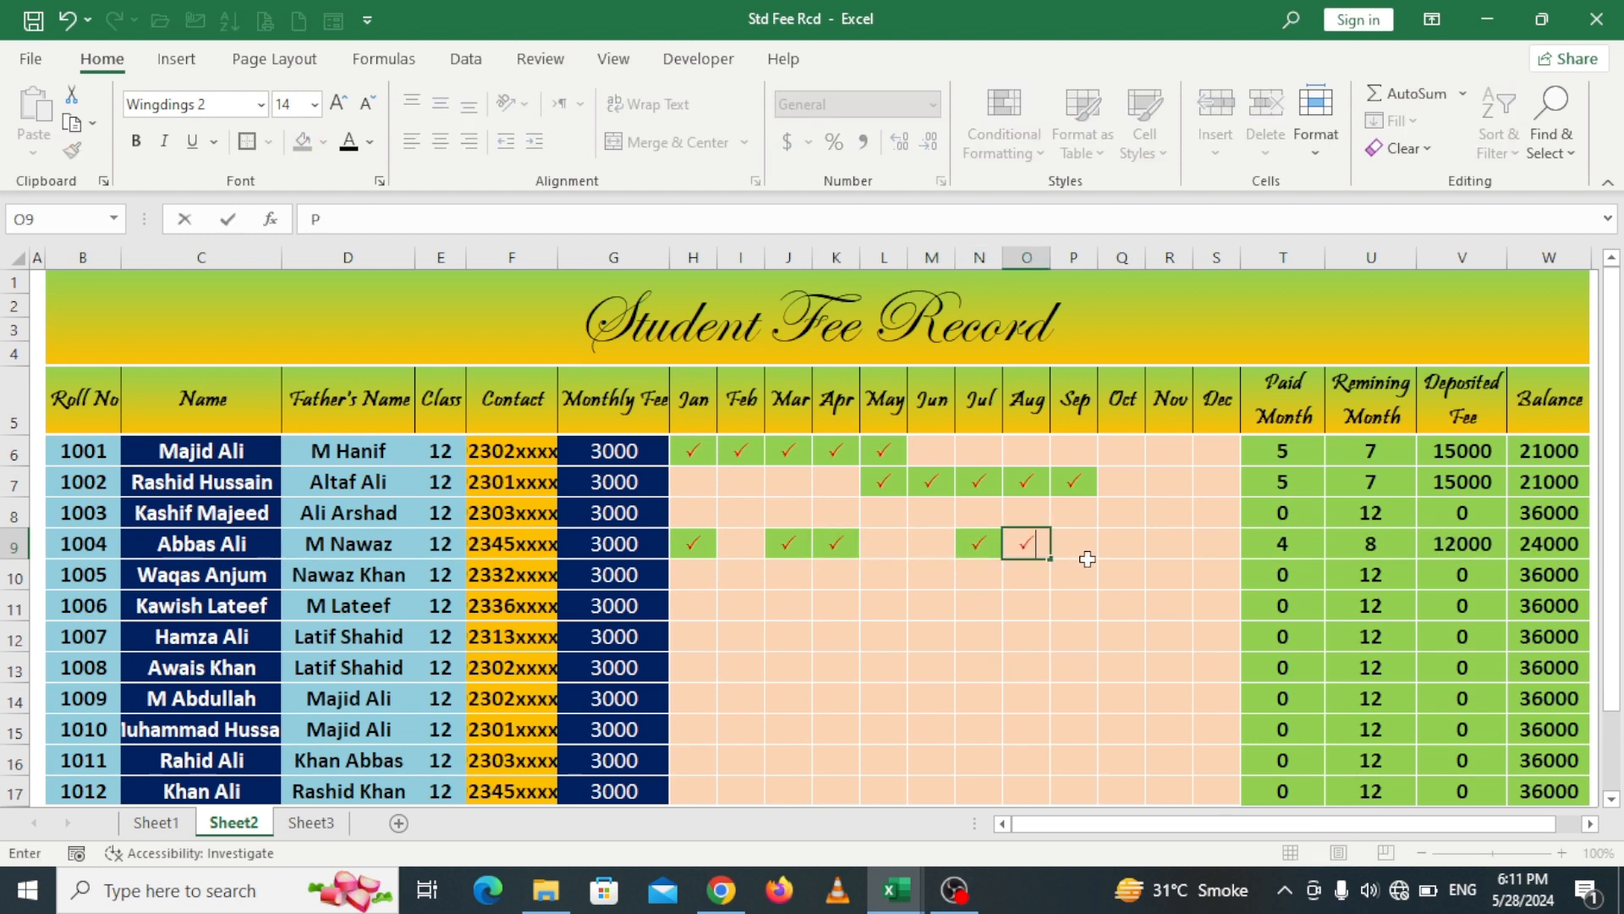
{"action": "left_click", "coordinate": [1089, 550]}
{"action": "type", "text": "P"}
{"action": "key", "text": "Return"}
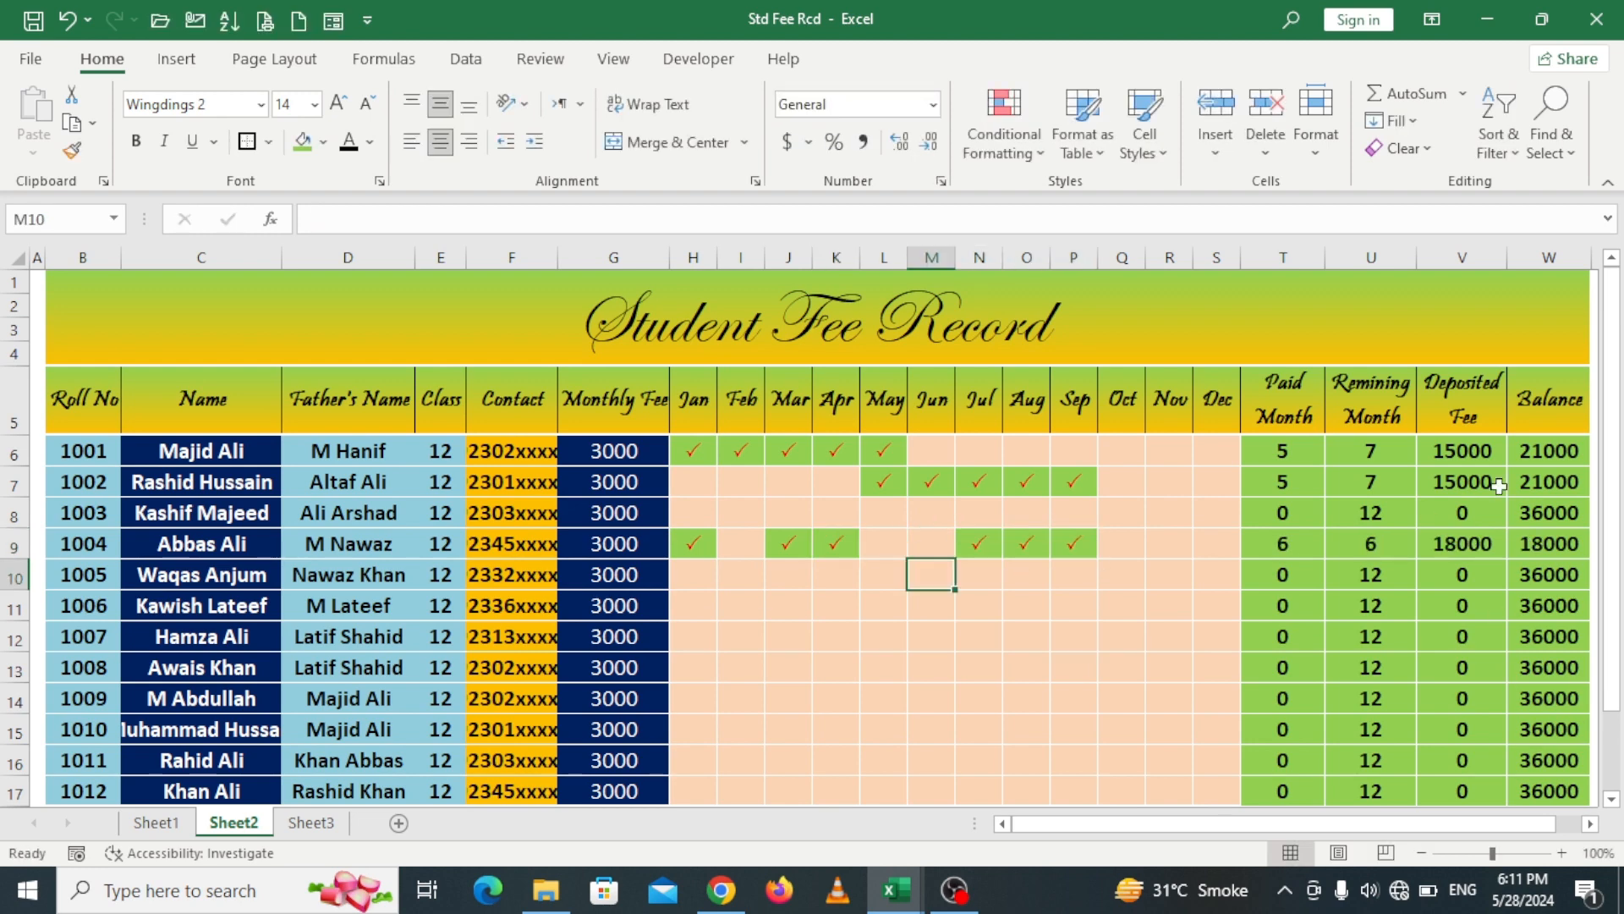
Step: Enter P as a paid tick mark in row 12 for Feb, Apr, Jun and Aug
{"action": "left_click", "coordinate": [725, 646]}
{"action": "type", "text": "P"}
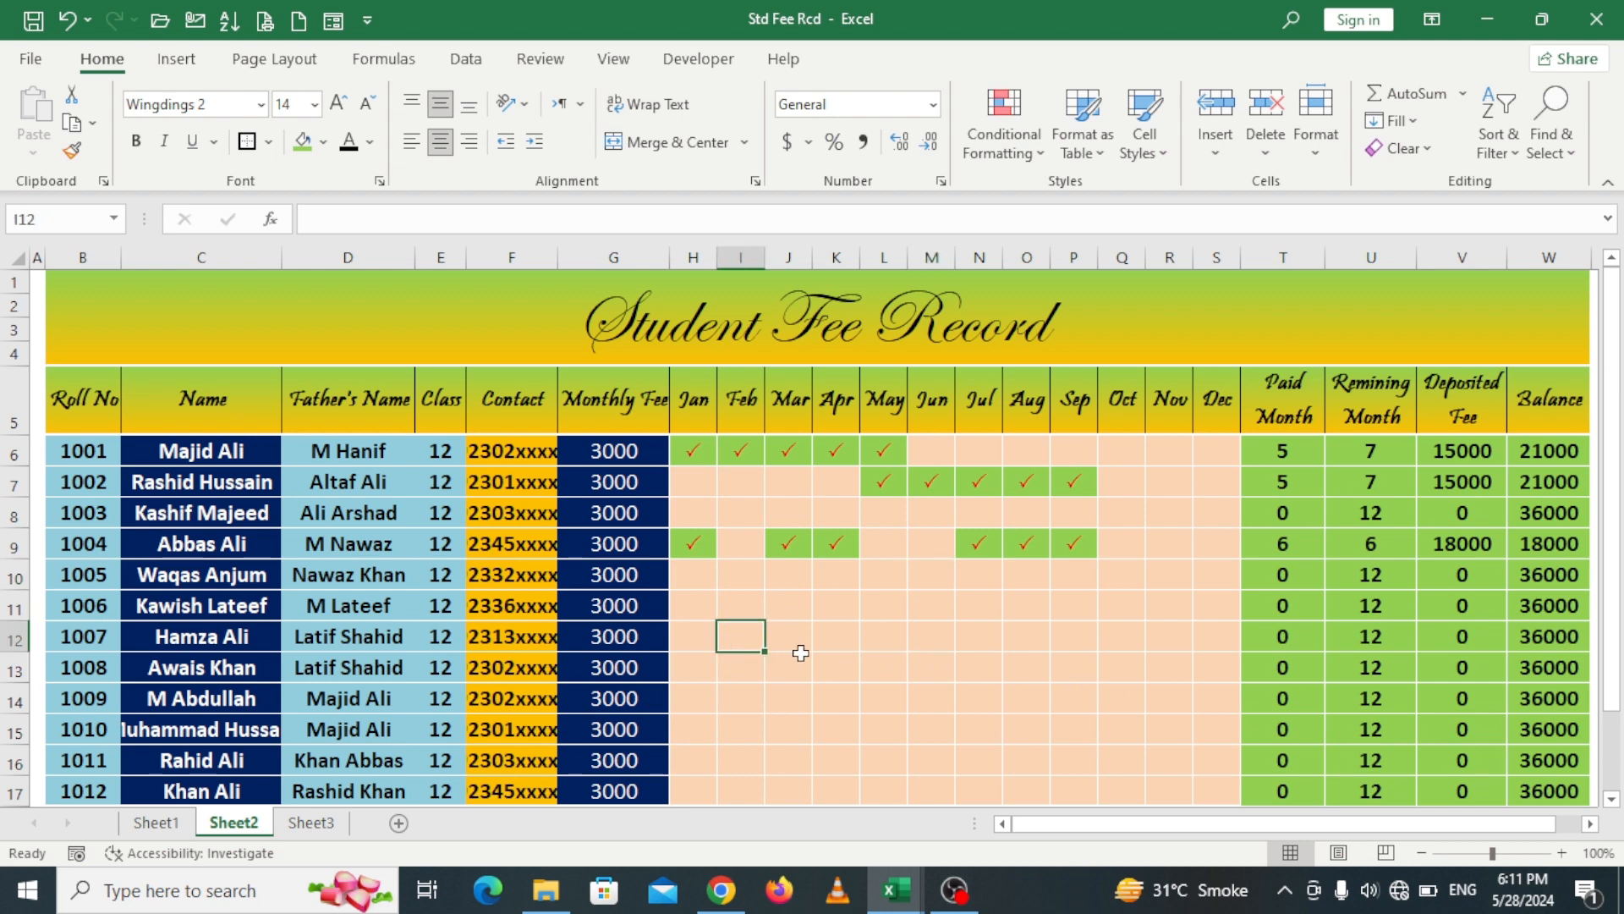
{"action": "left_click", "coordinate": [834, 636]}
{"action": "type", "text": "P"}
{"action": "left_click", "coordinate": [934, 637]}
{"action": "type", "text": "P"}
{"action": "left_click", "coordinate": [1024, 636]}
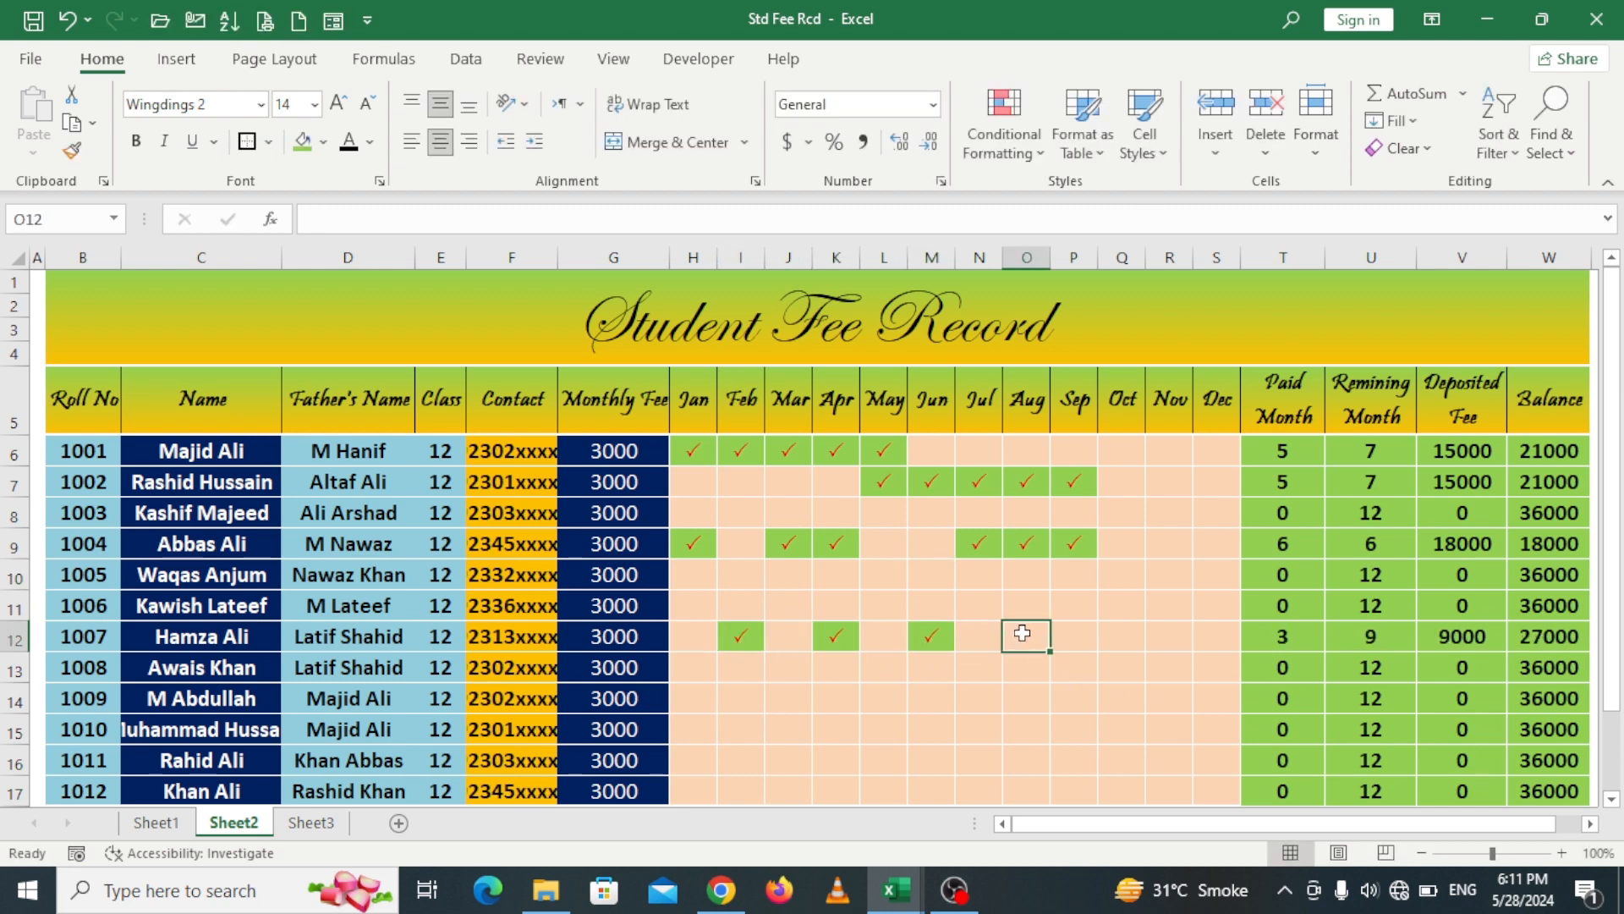
{"action": "type", "text": "P"}
Step: Mark Dec as paid with P in cells S10, S8 and S6
{"action": "left_click", "coordinate": [1123, 604]}
{"action": "left_click", "coordinate": [1218, 580]}
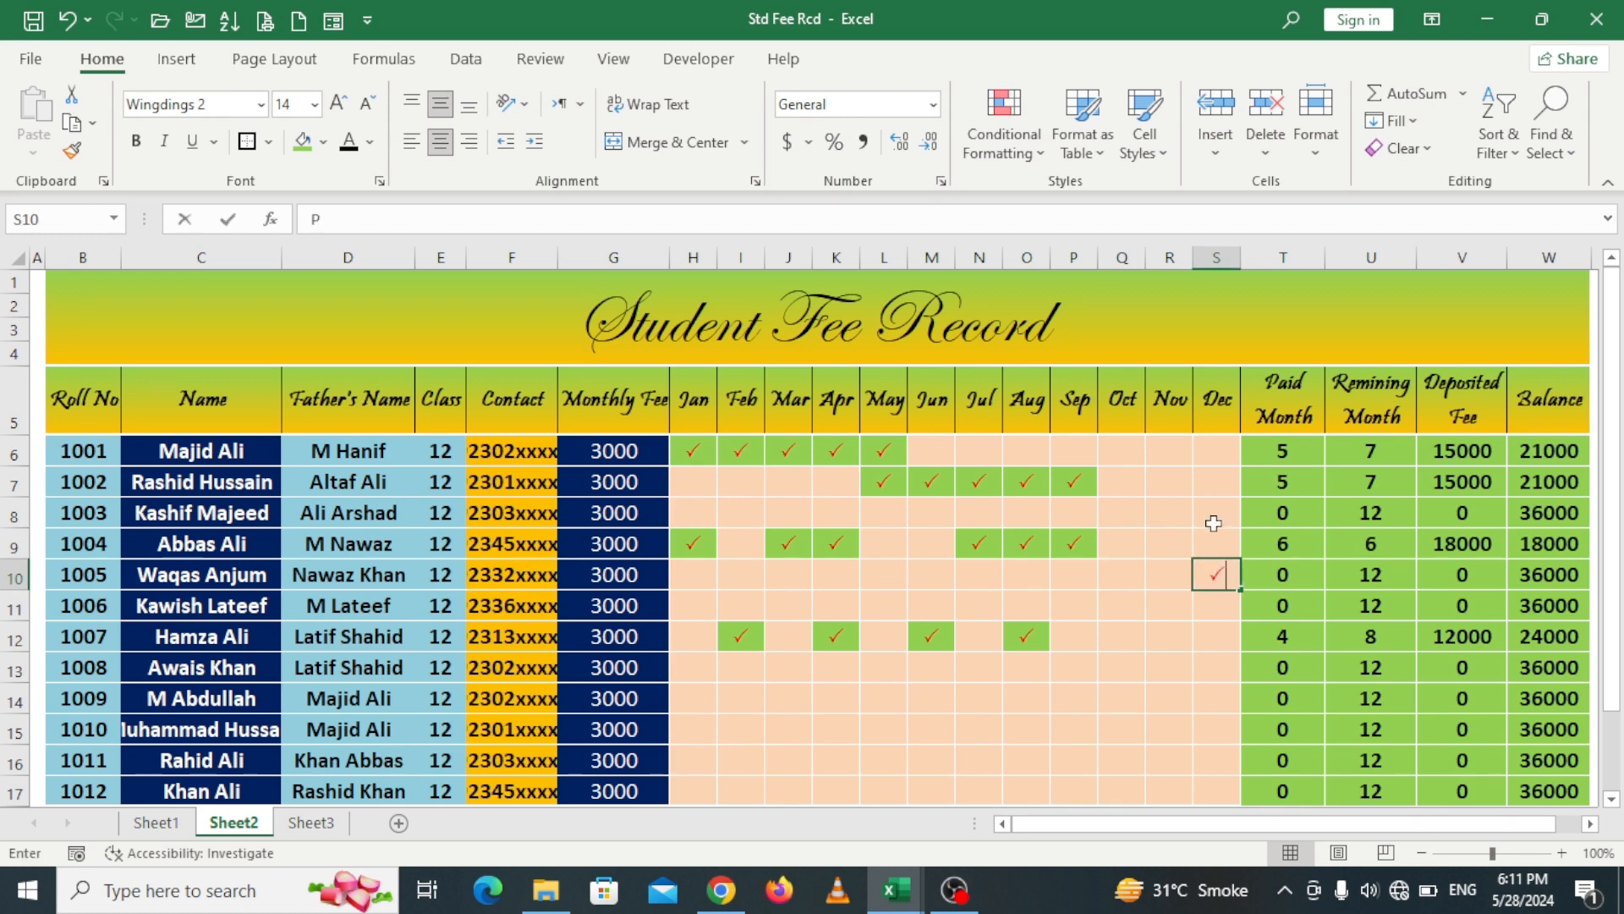
{"action": "type", "text": "P"}
{"action": "left_click", "coordinate": [1215, 512]}
{"action": "type", "text": "P"}
{"action": "left_click", "coordinate": [1216, 450]}
{"action": "type", "text": "P"}
{"action": "left_click", "coordinate": [1122, 636]}
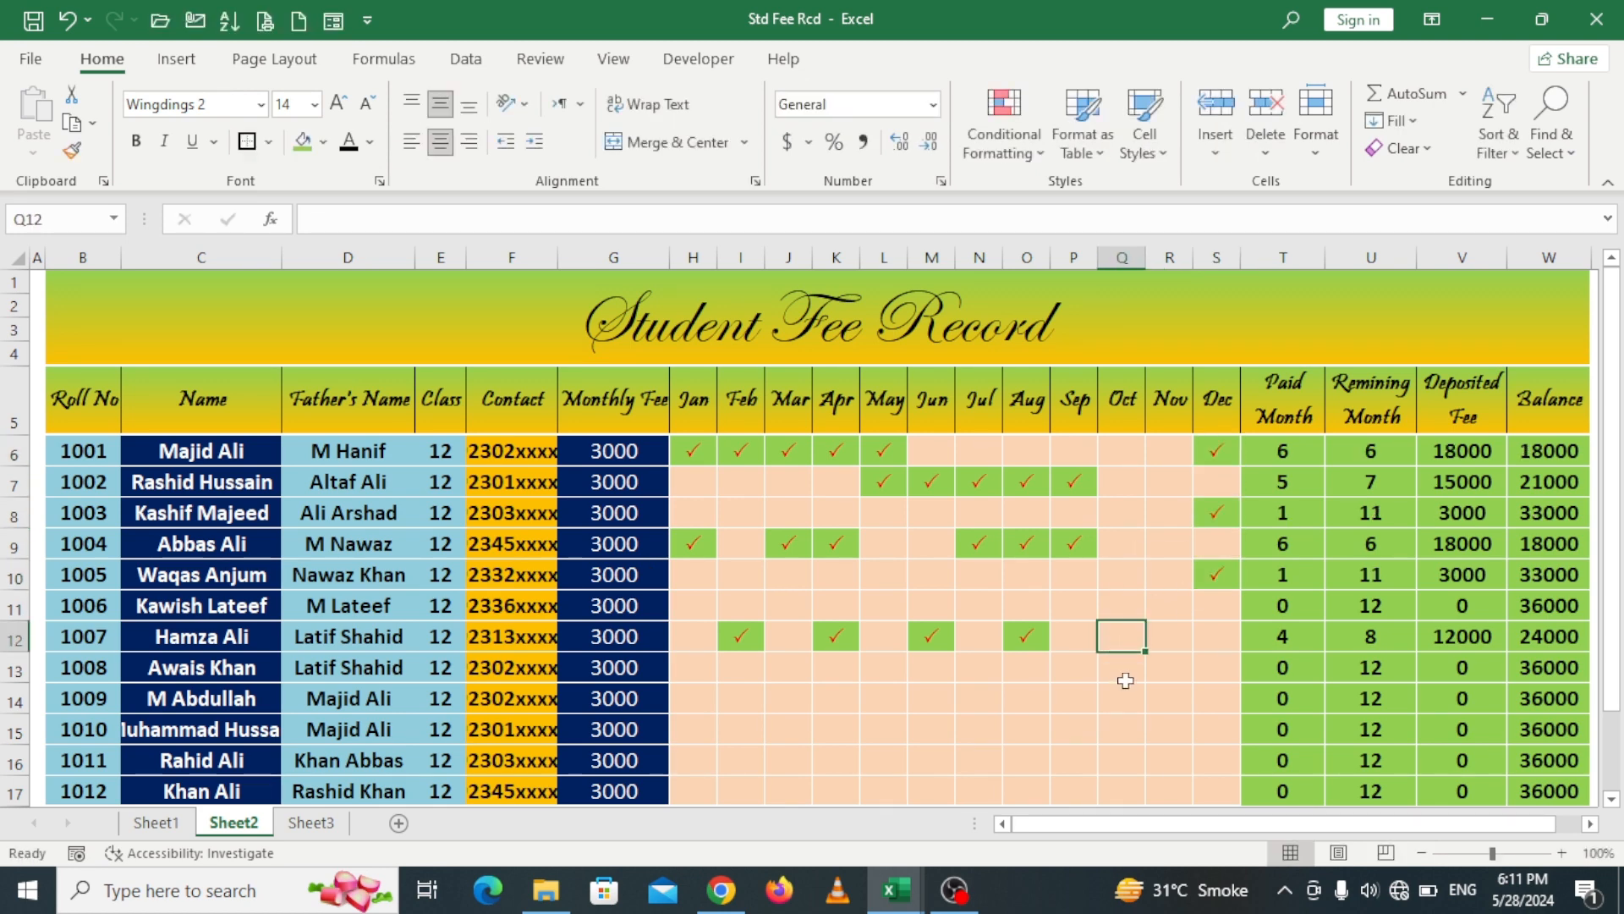